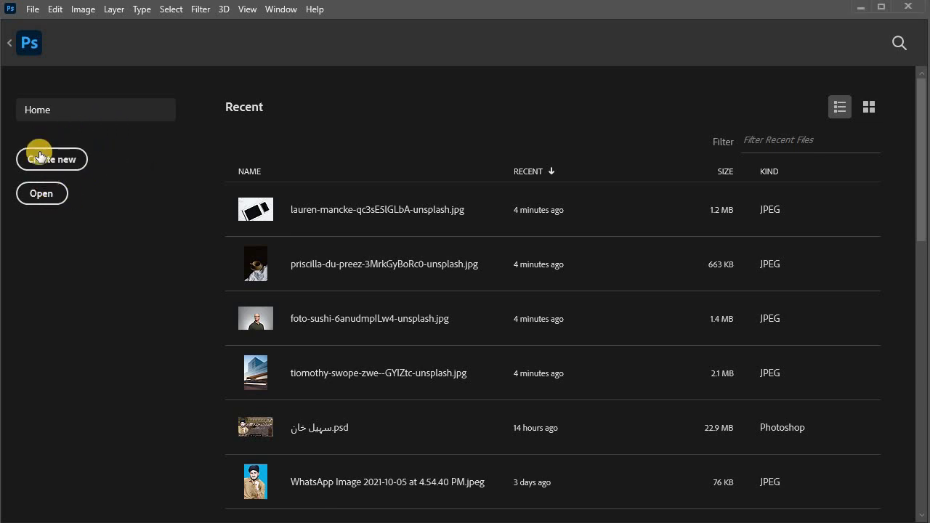
Open the New Document dialog showing the 1280 x 1020 px, 72 ppi Custom preset
left_click(51, 173)
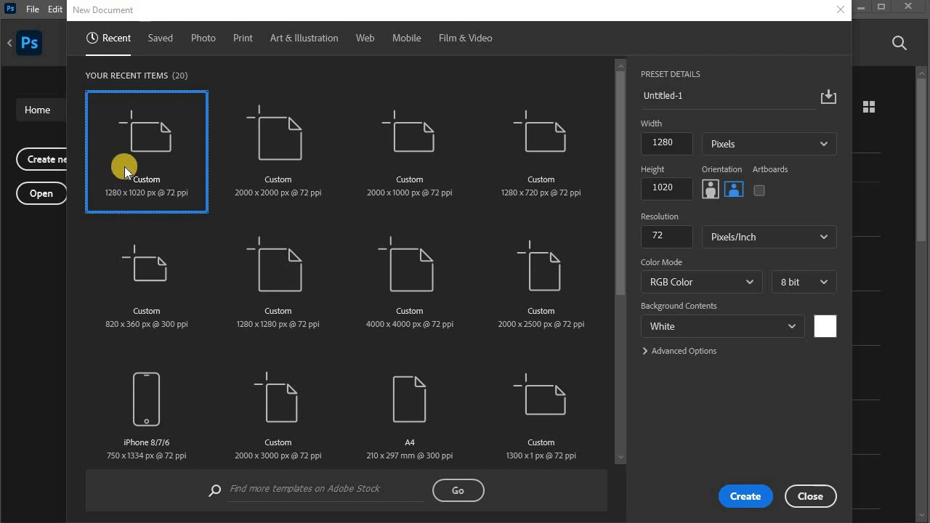
left_click(161, 37)
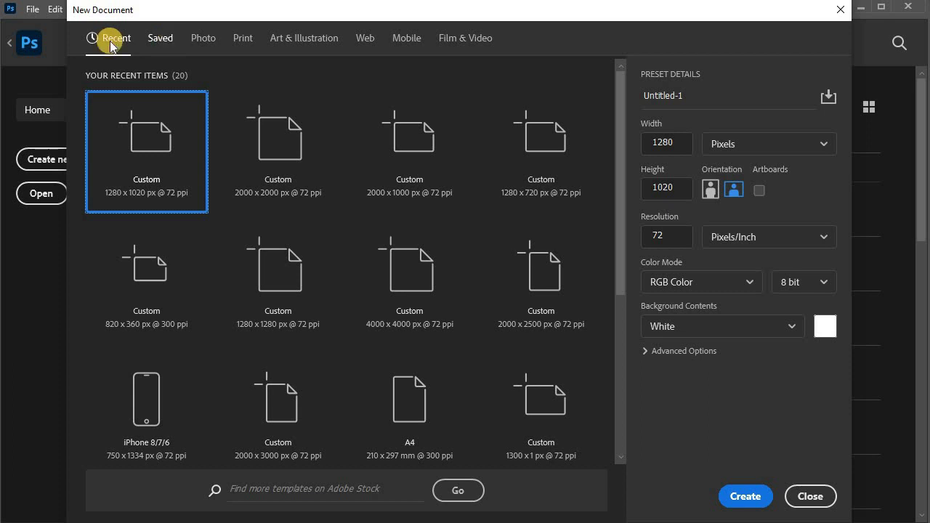
left_click(170, 40)
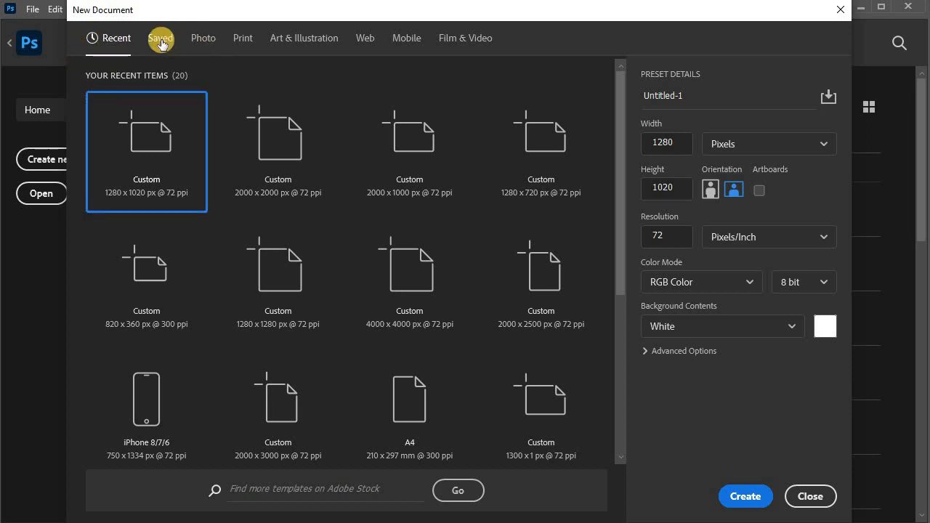
left_click(143, 109)
left_click(401, 172)
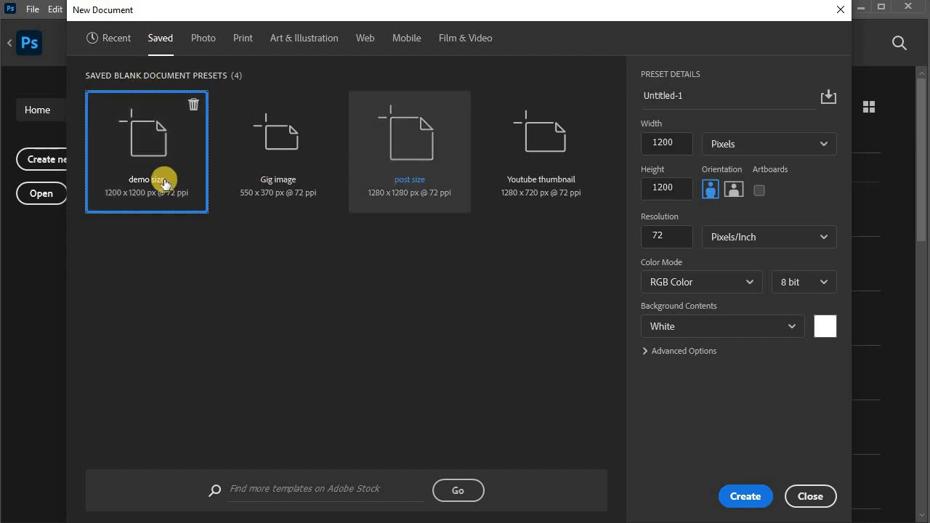
left_click(134, 171)
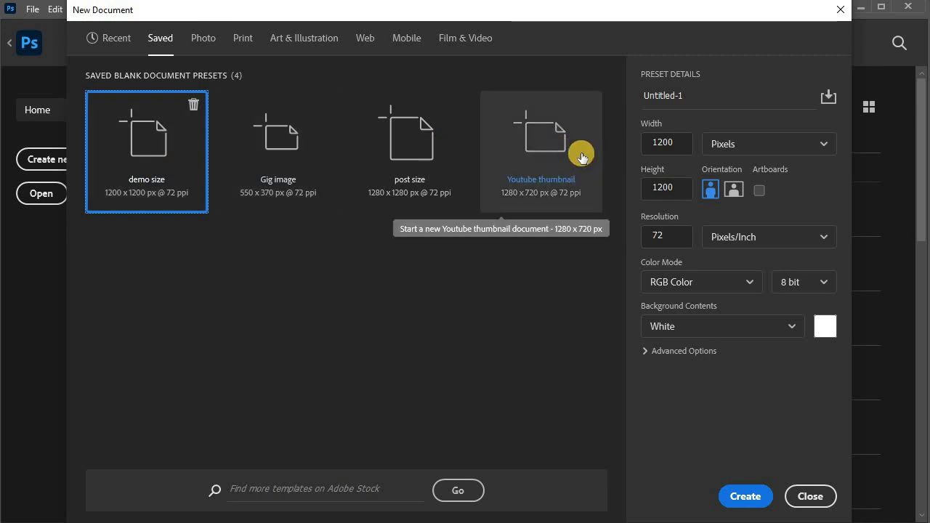
left_click(202, 40)
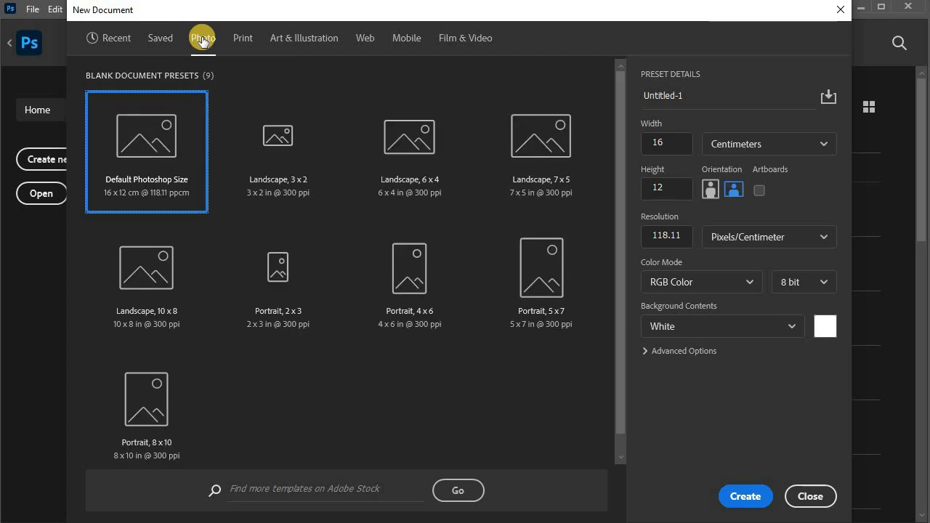
left_click(243, 42)
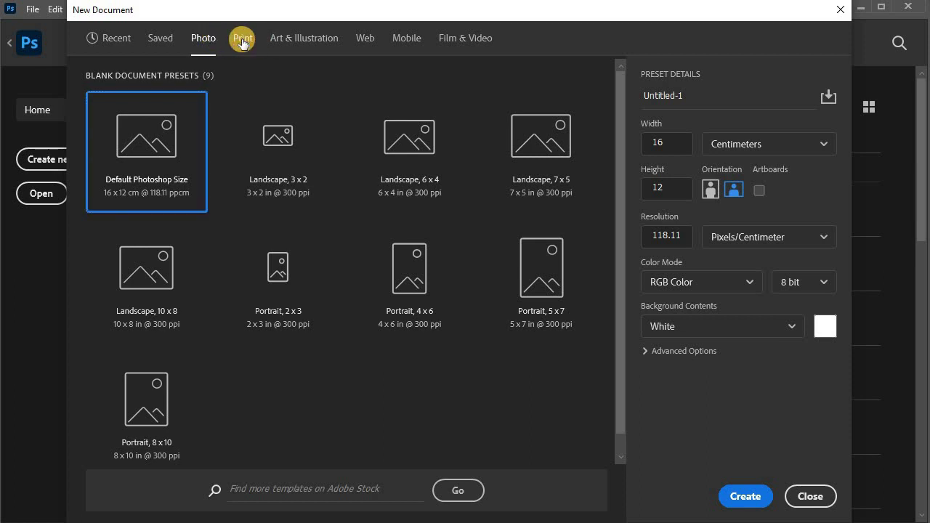
left_click(324, 46)
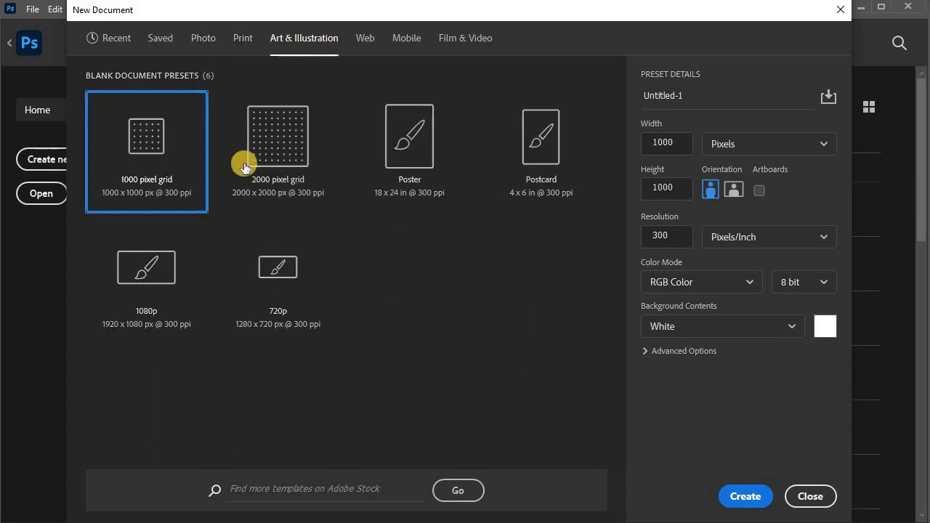
left_click(368, 42)
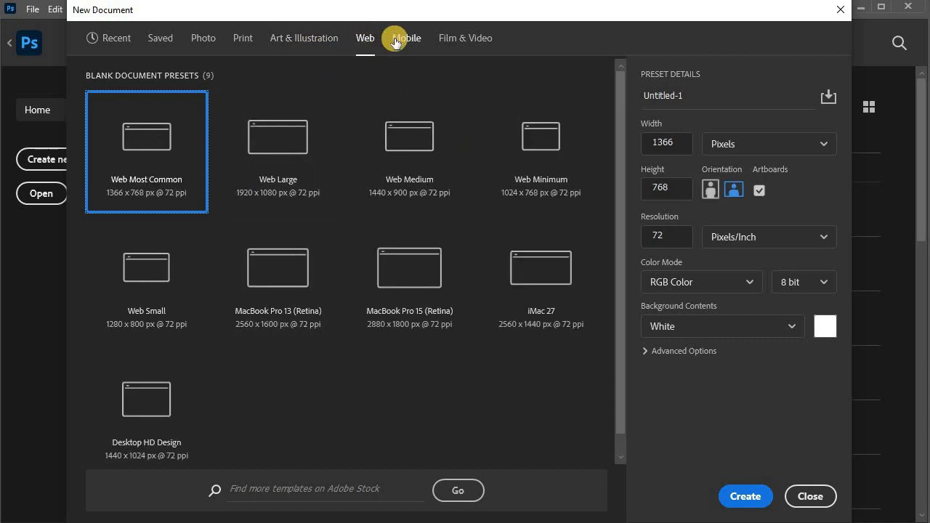
left_click(397, 42)
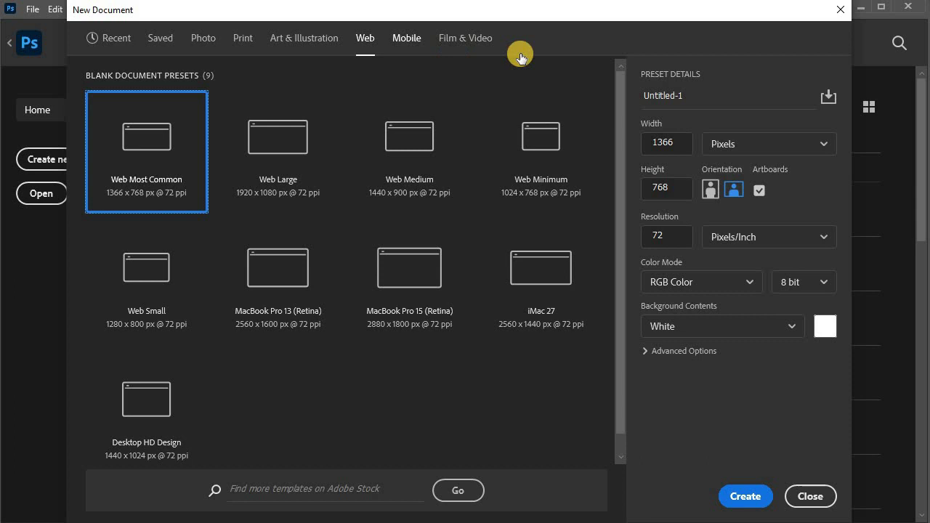
left_click(471, 38)
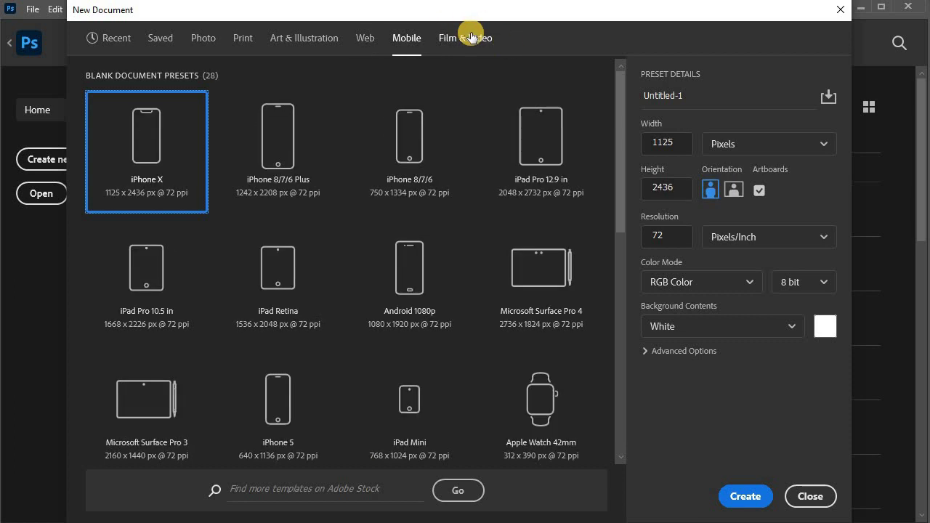
left_click(110, 42)
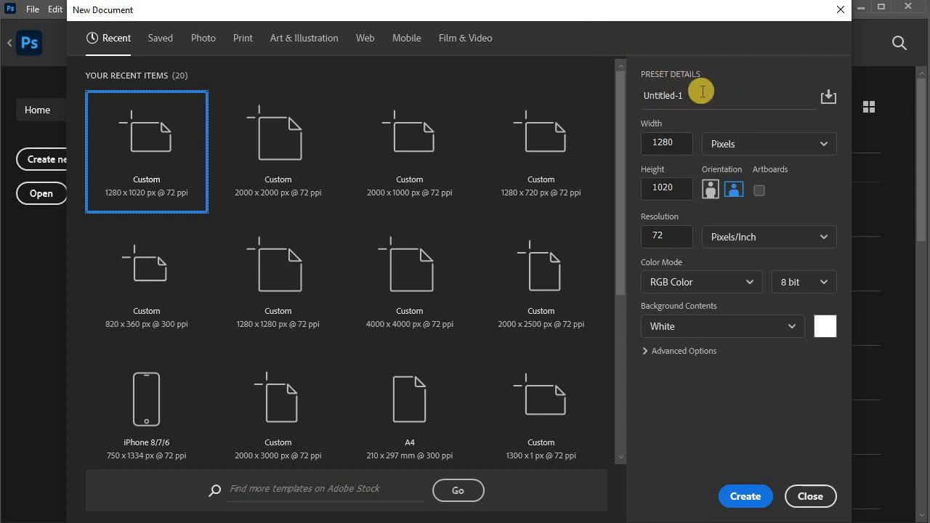
Enter Demo as the new document preset name
left_click(551, 95)
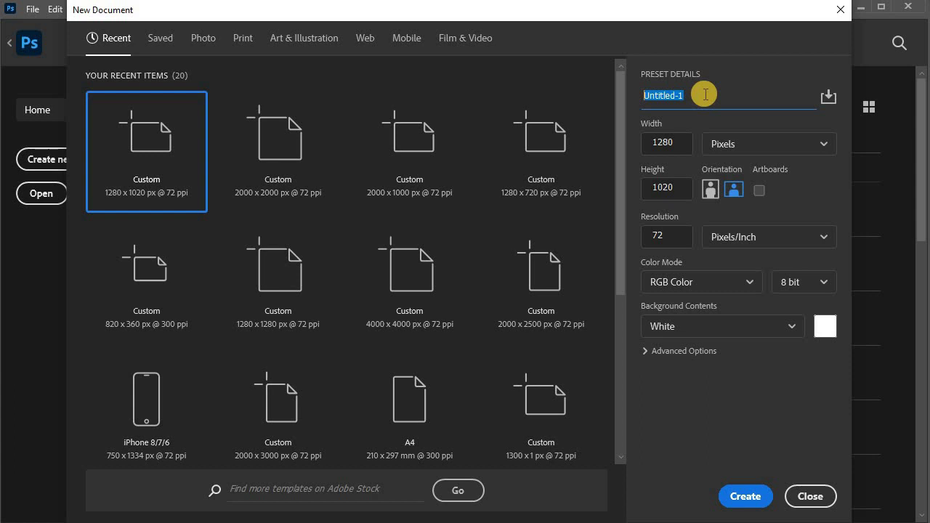
type("Demo")
key("BackSpace")
type("o")
Check the 1280 x 1020 size, then flip orientation to portrait and back to landscape
double_click(663, 142)
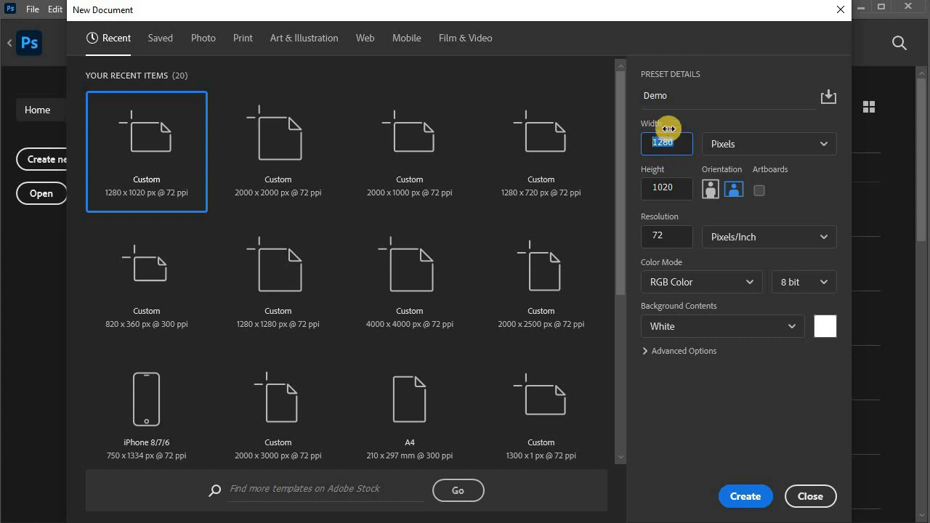
left_click(676, 189)
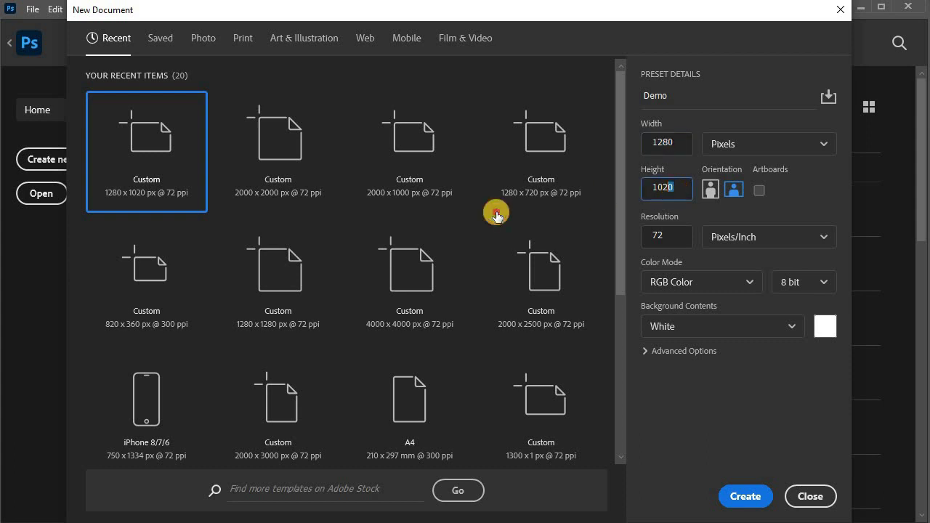
left_click(643, 207)
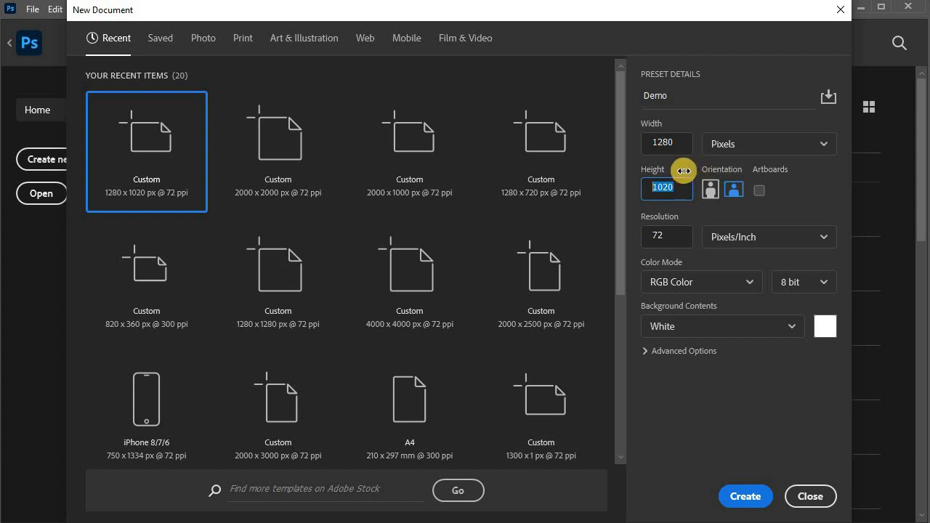
left_click(671, 142)
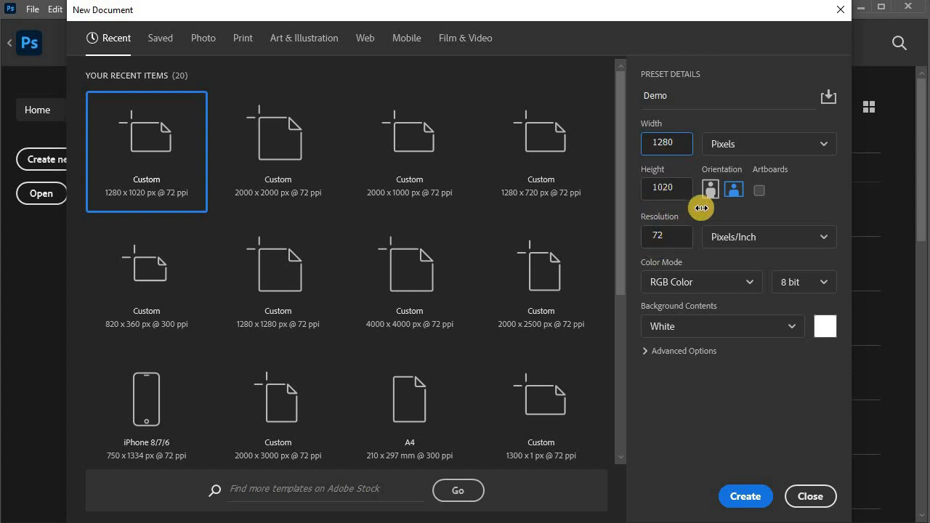
left_click(710, 190)
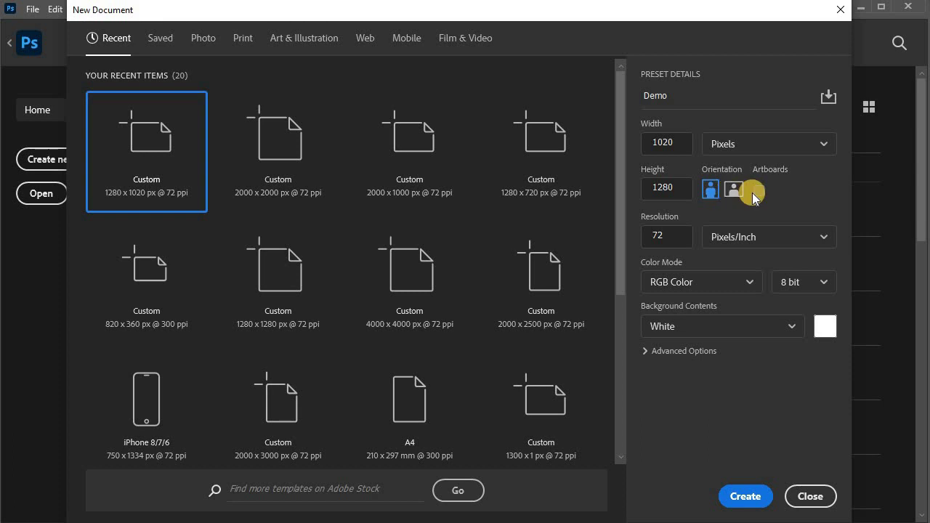
left_click(735, 193)
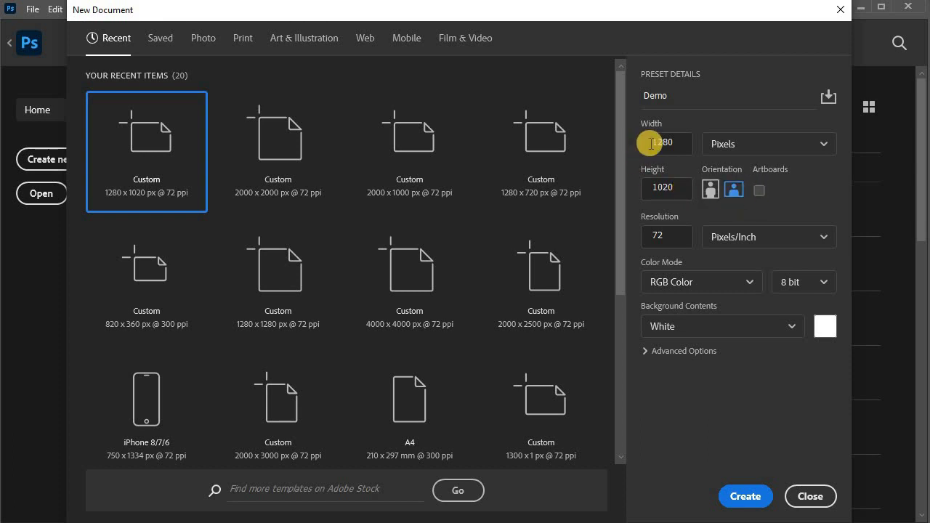
Try 300 ppi resolution and CMYK Color, then return the colour mode to RGB Color
double_click(639, 235)
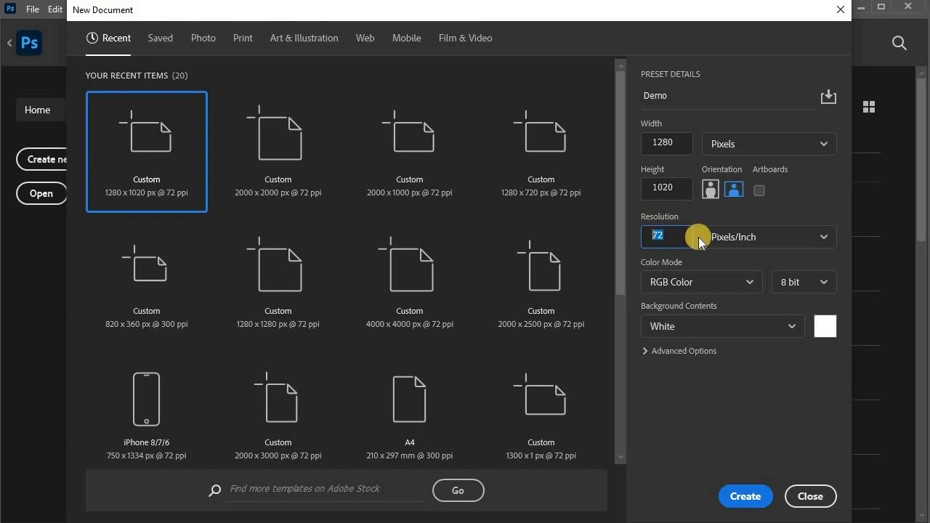
left_click(672, 236)
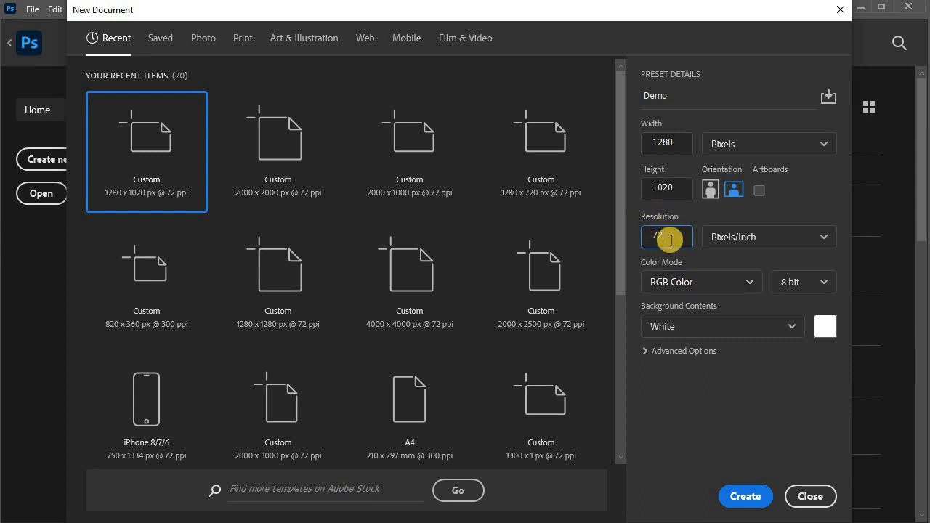
left_click_drag(669, 236, 612, 236)
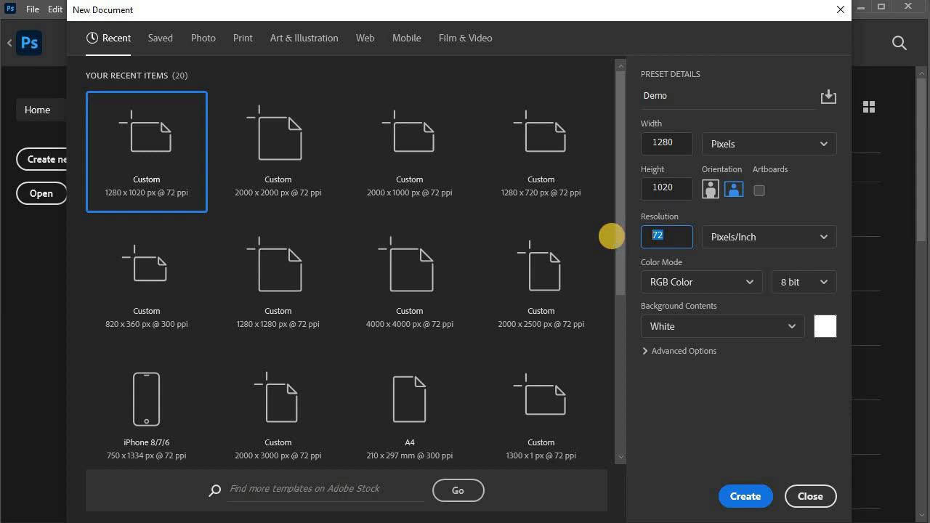
type("300")
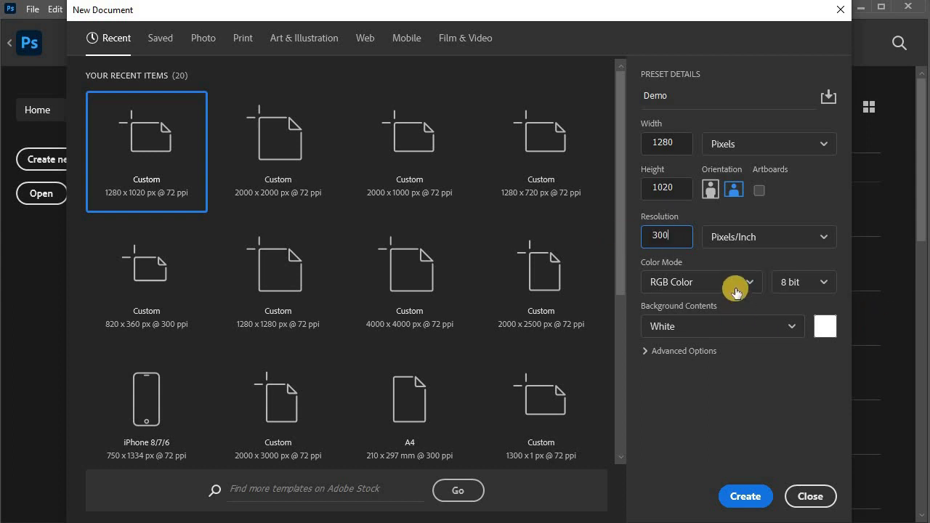
left_click(730, 282)
left_click(702, 381)
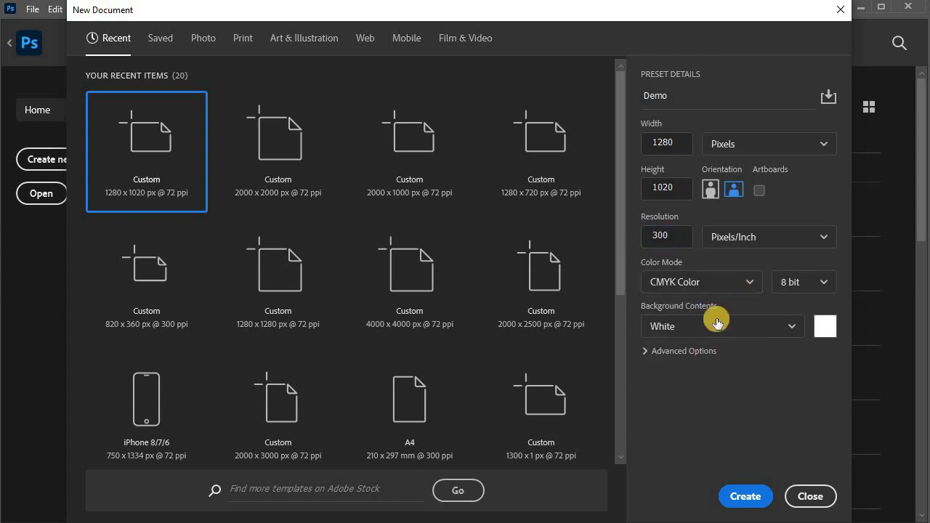
left_click(713, 284)
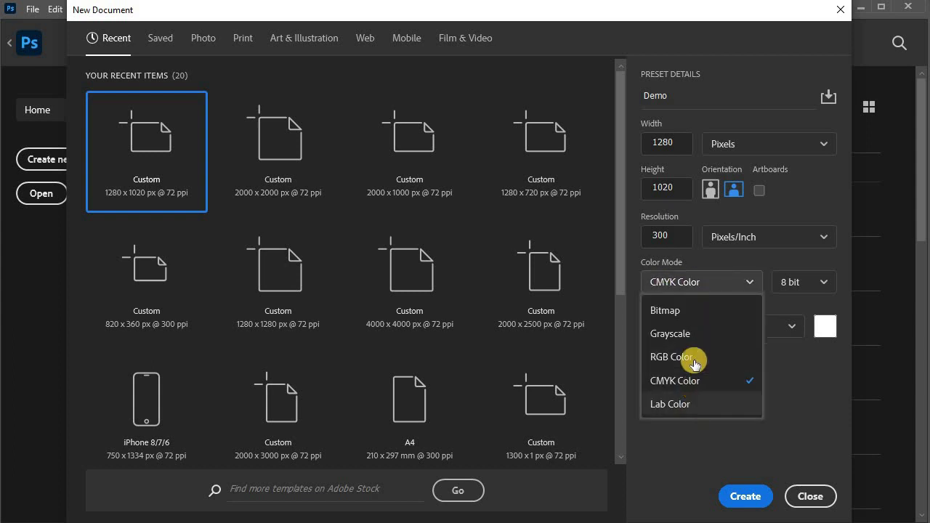
left_click(687, 357)
Set the resolution back to 72 ppi and keep White background contents
left_click(685, 217)
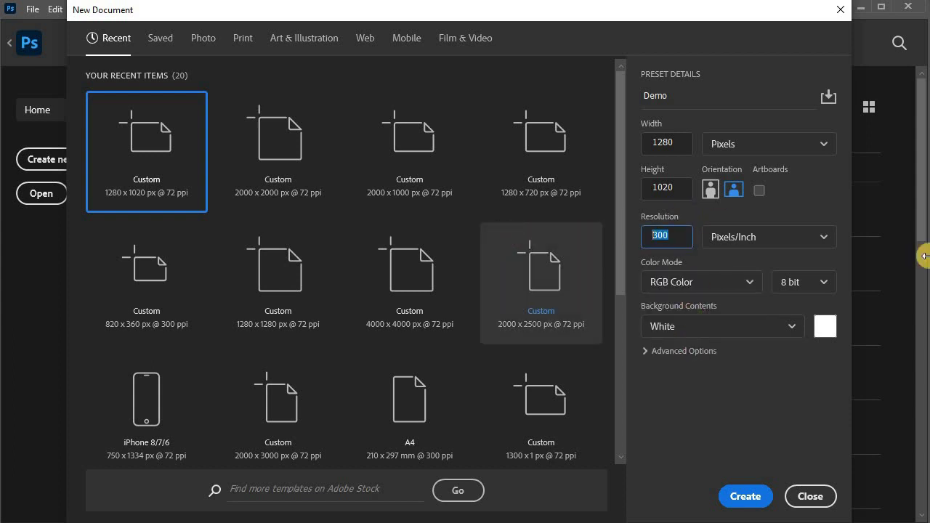
type("7")
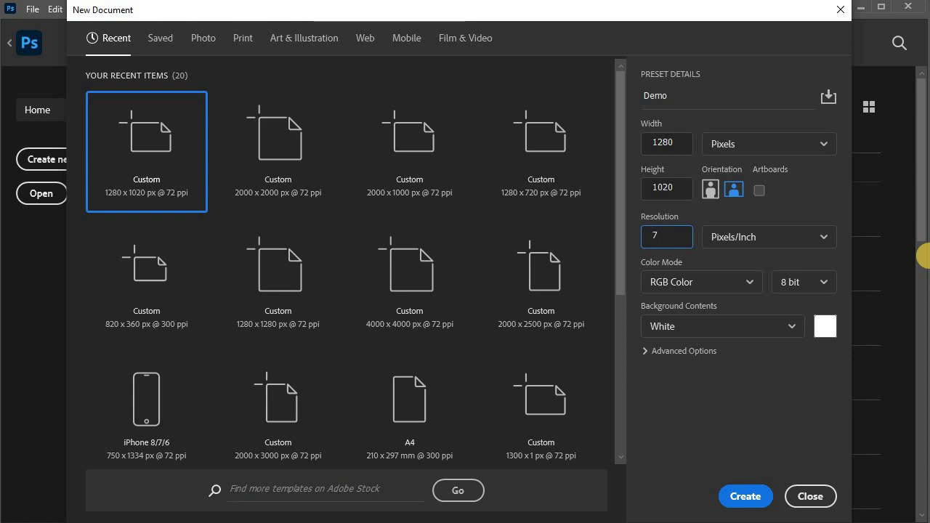
type("2")
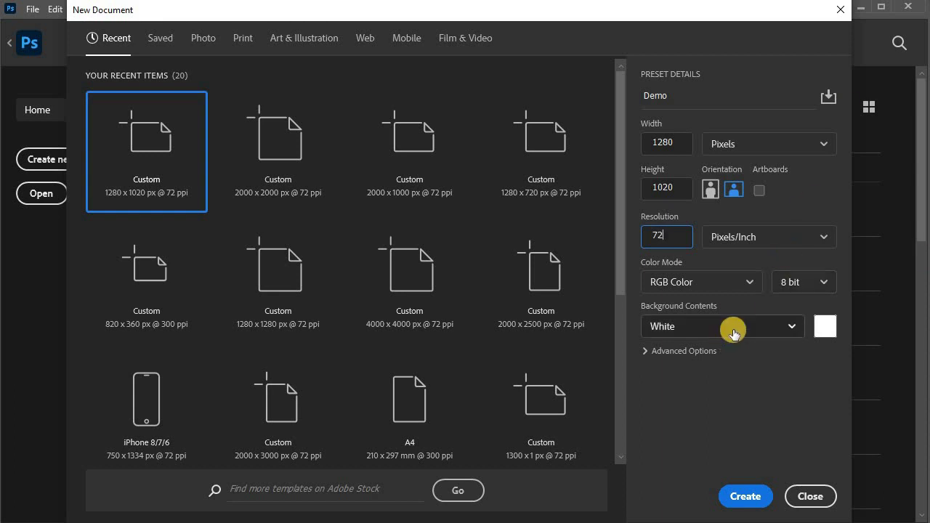
left_click(780, 322)
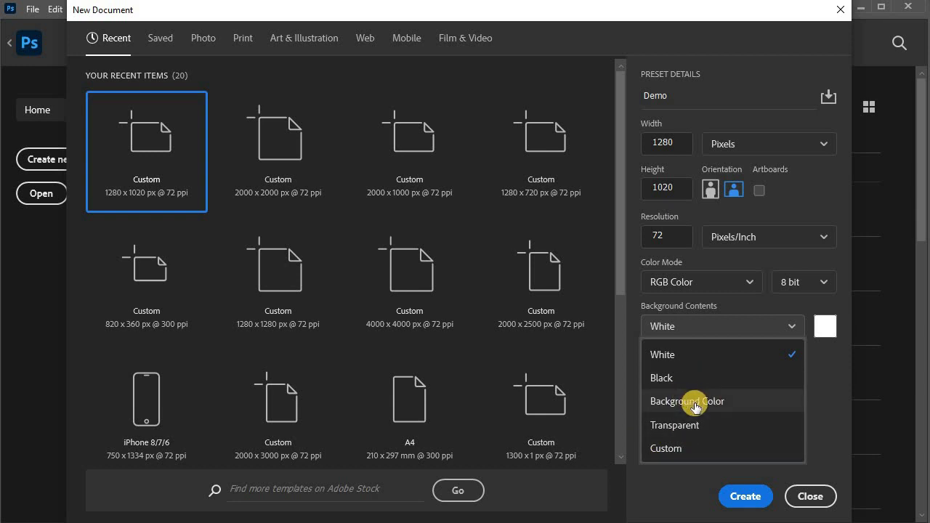
left_click(656, 490)
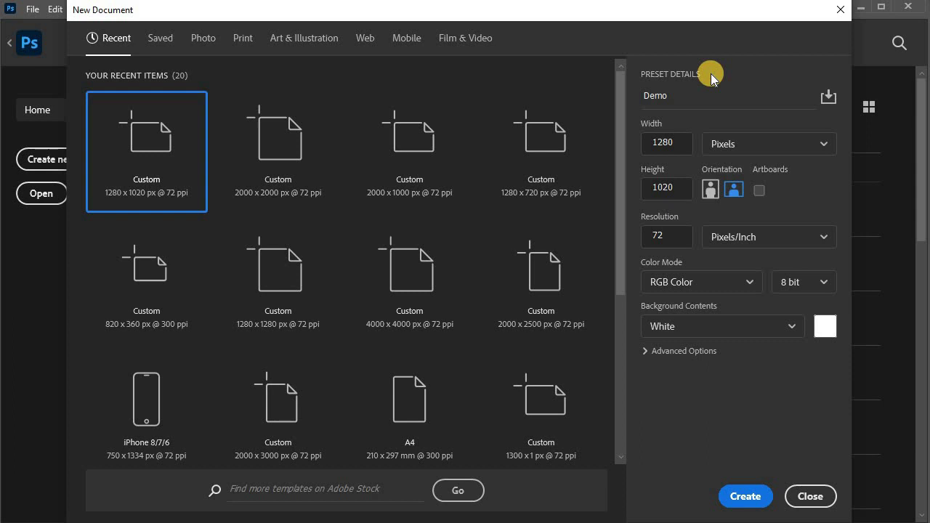
Create the blank Demo document and open the Window menu's Workspace options
left_click(743, 495)
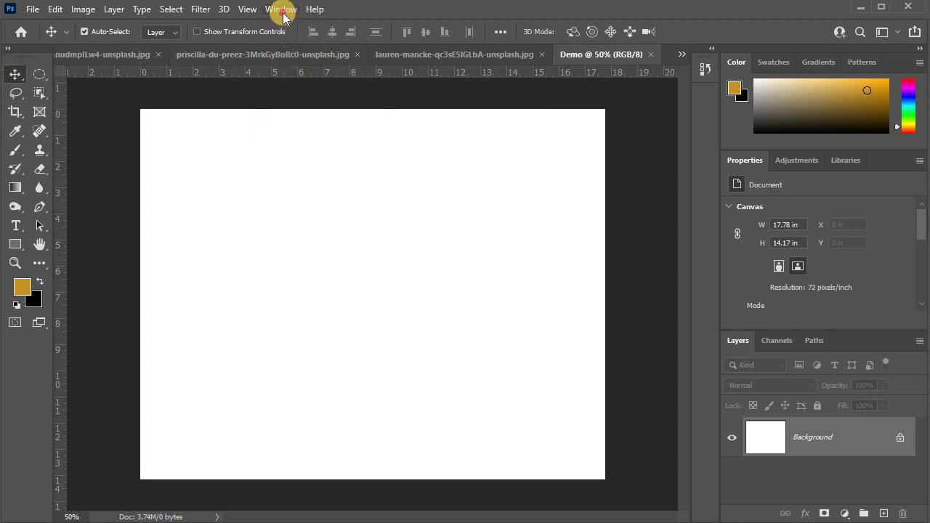
left_click(282, 11)
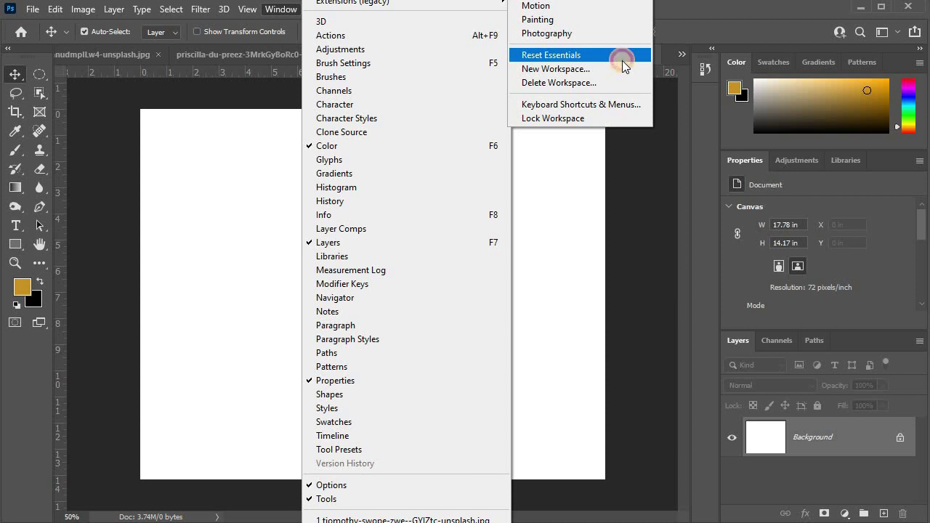
Reset the workspace to Essentials and show the toolbar in two columns
left_click(623, 61)
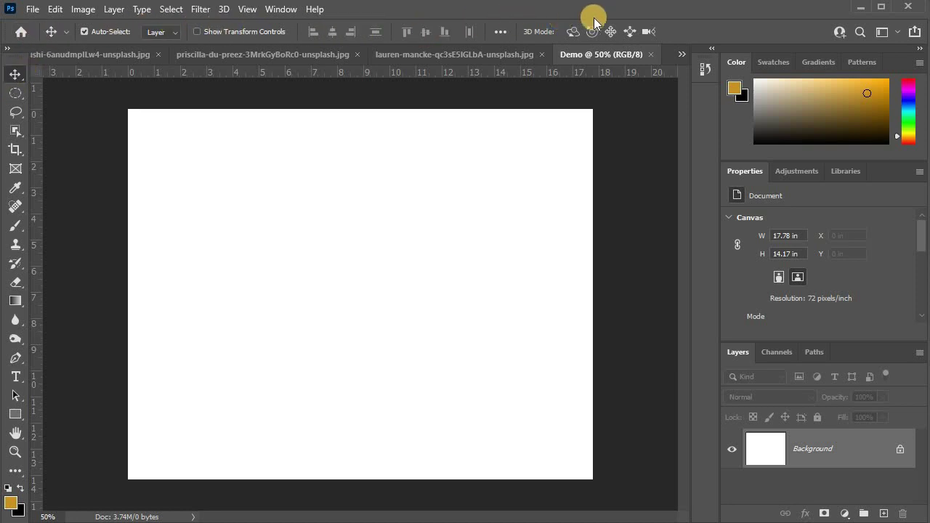
left_click(7, 50)
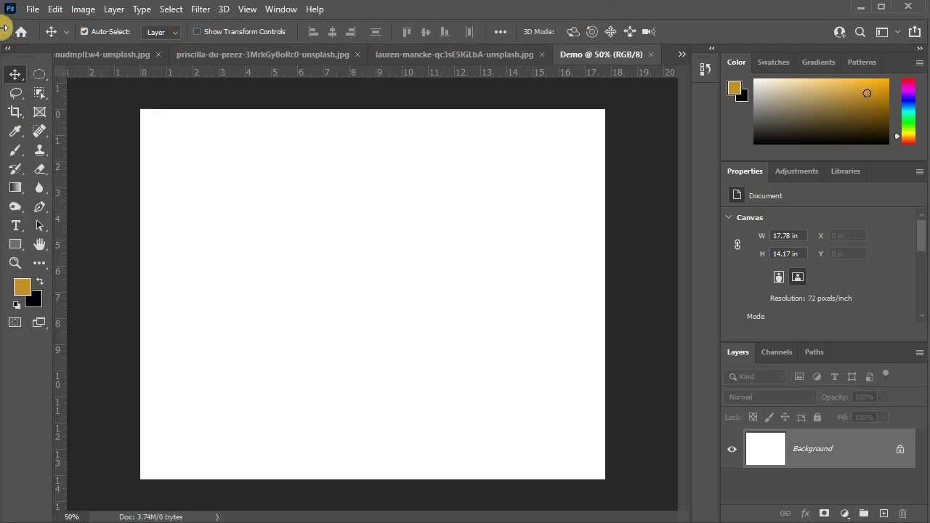
left_click(7, 49)
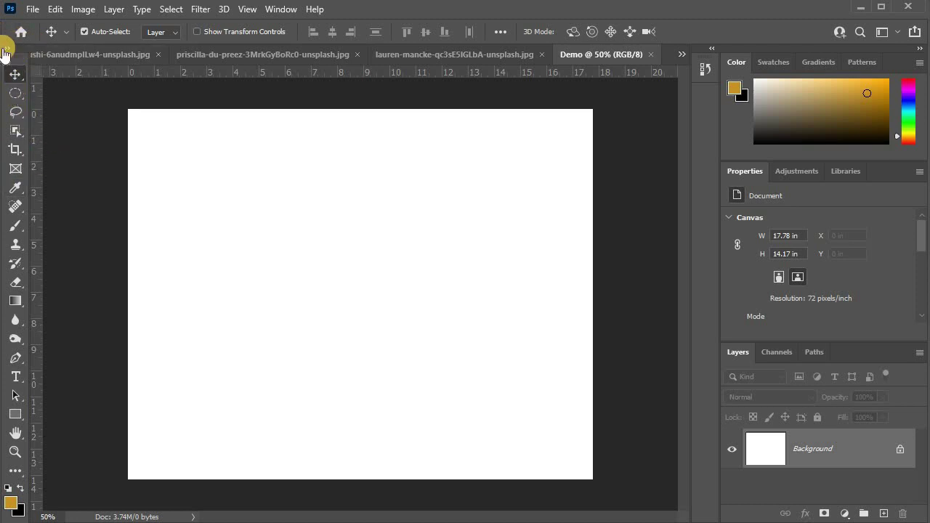
left_click(5, 48)
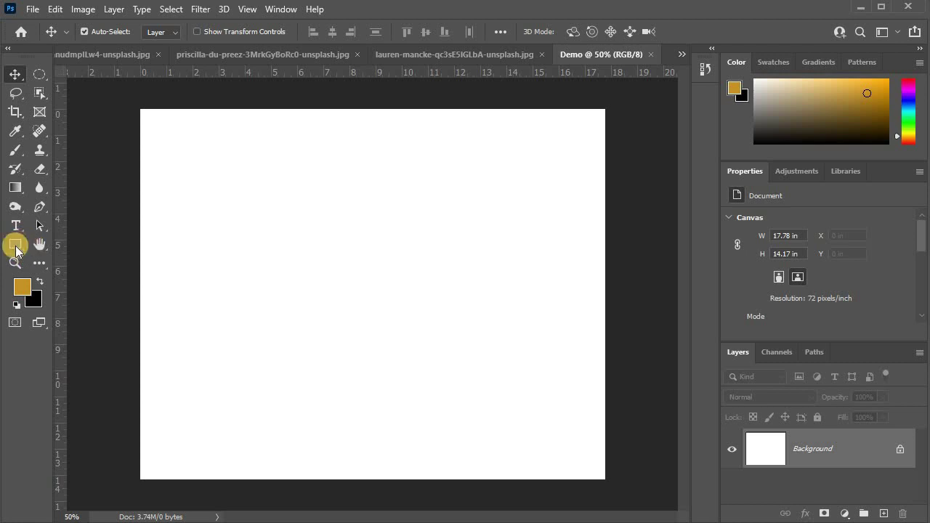
Draw a 10.72 x 6.75 in rectangle on the Demo canvas and fill it mustard
left_click_drag(15, 244, 83, 283)
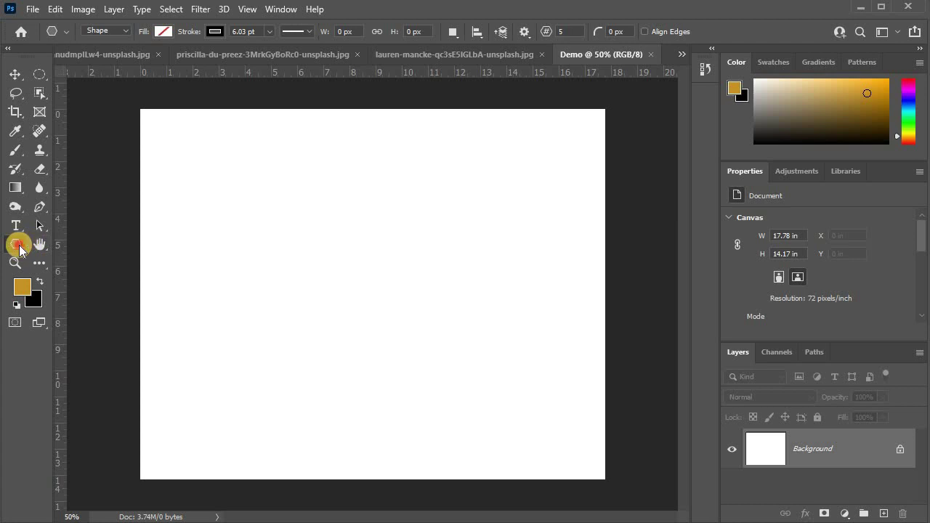
right_click(19, 250)
left_click(104, 240)
mouse_move(283, 181)
left_mouse_down()
mouse_move(405, 277)
mouse_move(563, 357)
left_mouse_up()
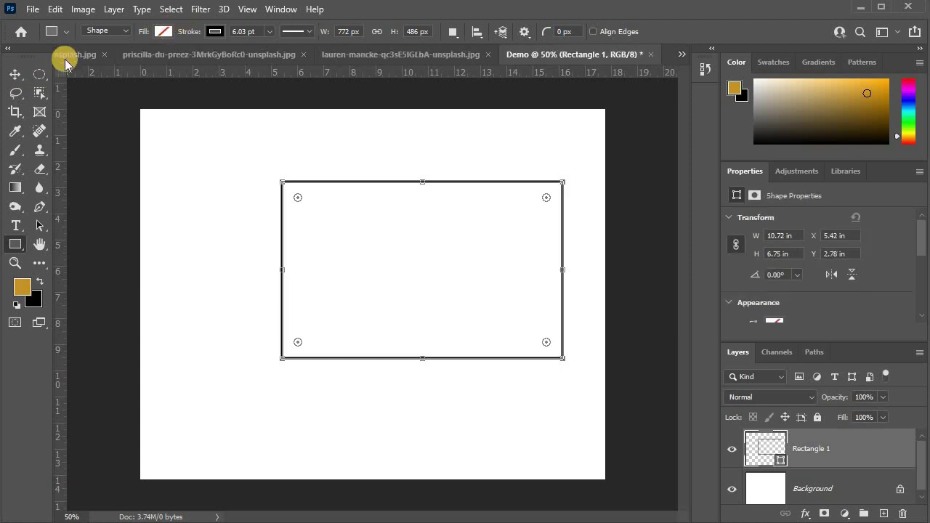
left_click(164, 31)
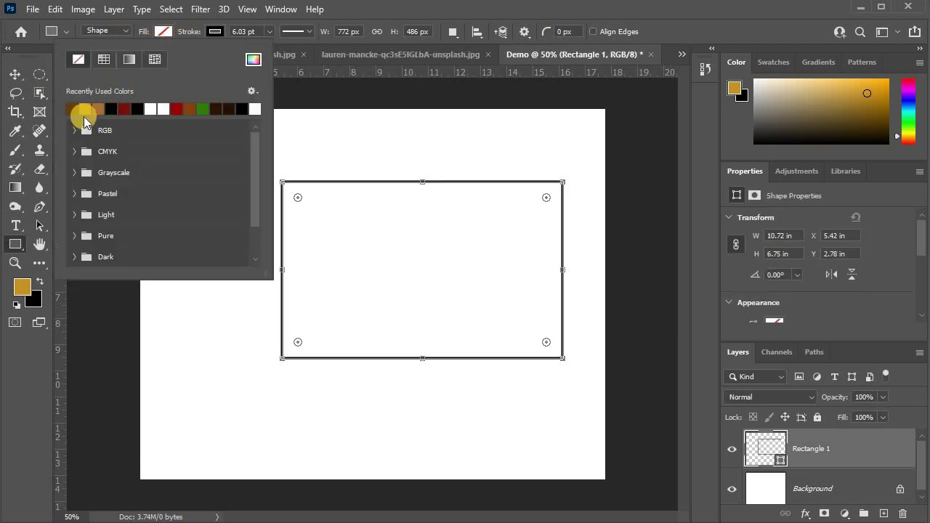
left_click(80, 108)
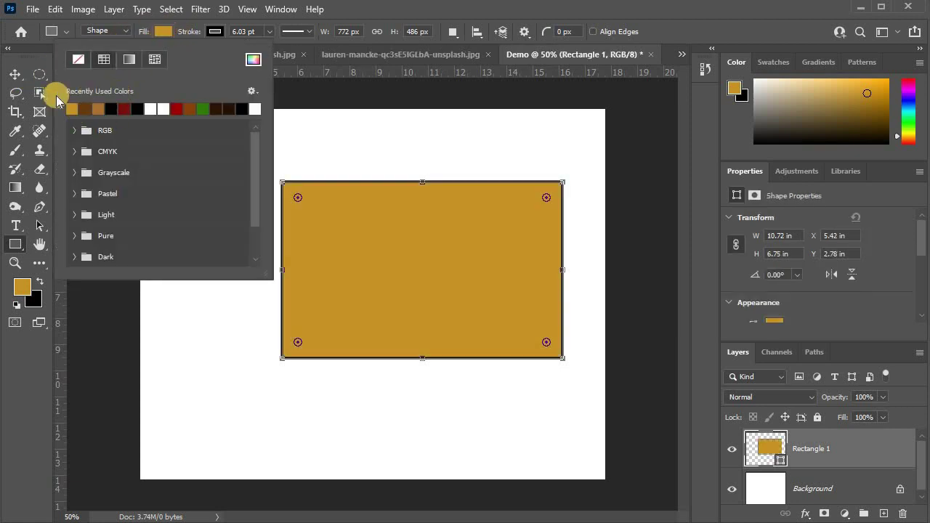
left_click(14, 76)
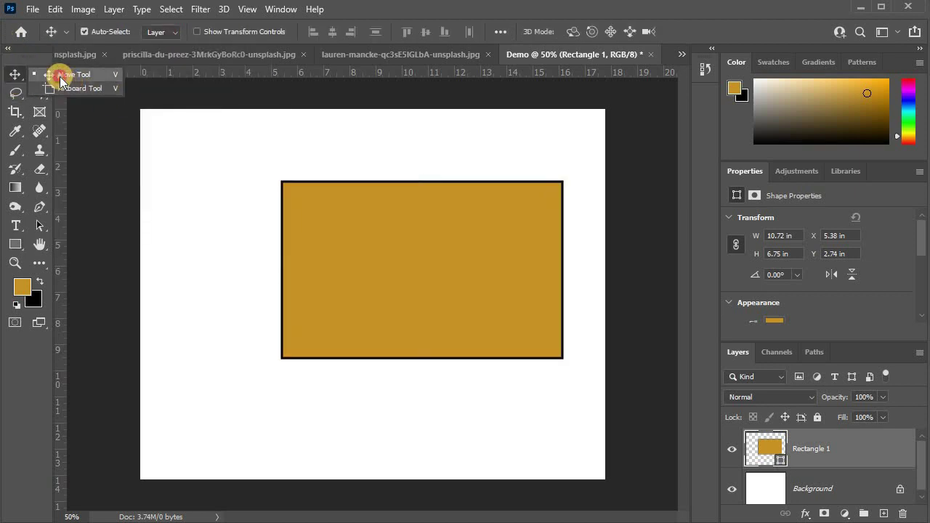
left_click(60, 77)
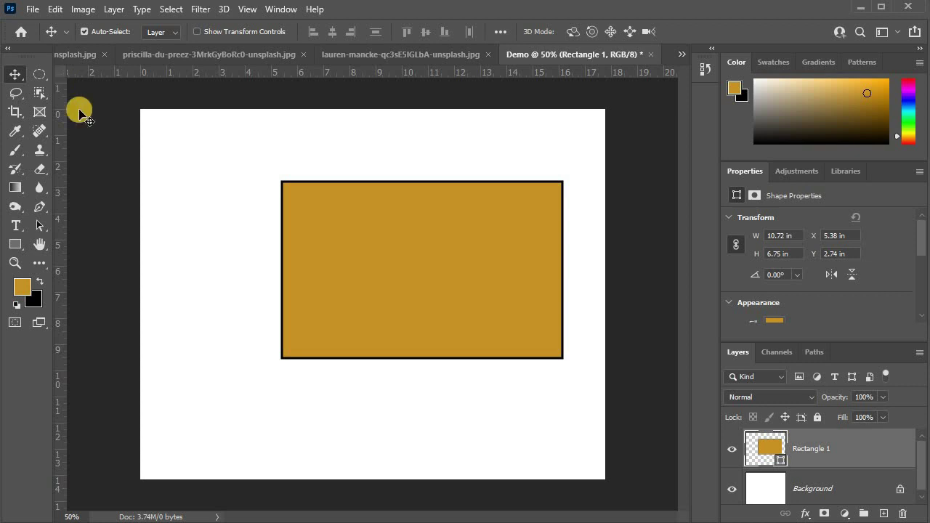
Move the mustard rectangle and add an empty Layer 1 beneath Rectangle 1
left_click(415, 270)
mouse_move(416, 270)
left_mouse_down()
mouse_move(479, 181)
mouse_move(469, 199)
mouse_move(146, 395)
mouse_move(182, 390)
mouse_move(215, 109)
mouse_move(402, 266)
mouse_move(385, 345)
mouse_move(357, 311)
mouse_move(425, 313)
mouse_move(384, 306)
mouse_move(415, 295)
mouse_move(426, 307)
mouse_move(389, 350)
left_mouse_up()
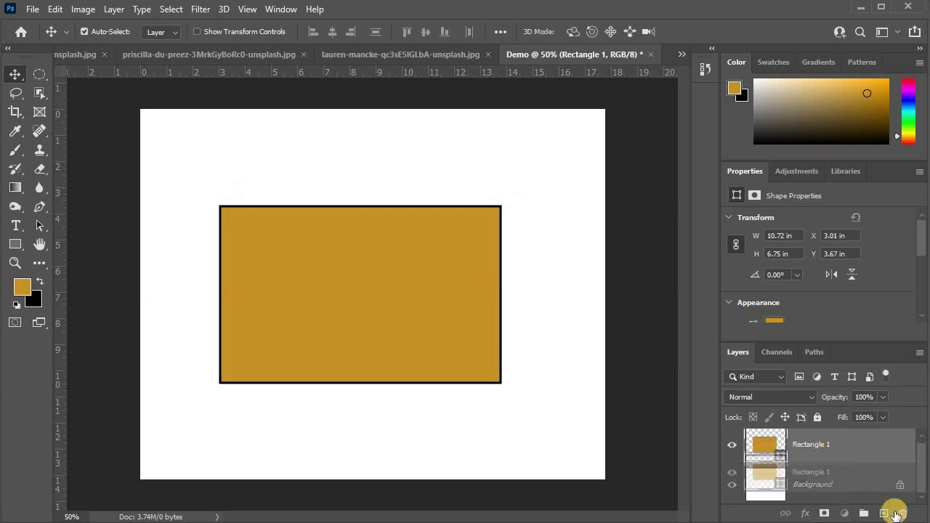
left_click(884, 514)
mouse_move(852, 446)
left_mouse_down()
mouse_move(853, 513)
mouse_move(843, 460)
left_mouse_up()
scroll(841, 463, "down", 1)
scroll(837, 411, "up", 1)
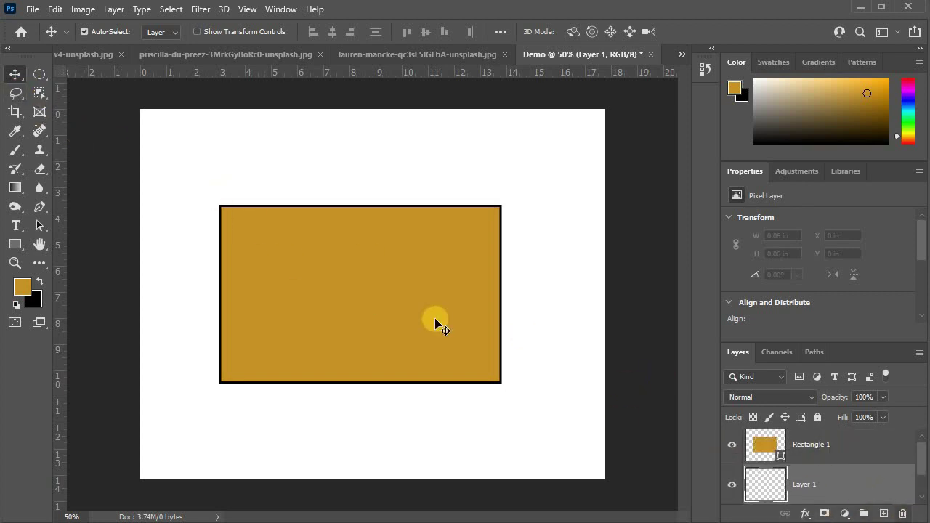
Shift the rectangle to X 3.13 in, Y 3.28 in with Rectangle 1 active
mouse_move(345, 284)
left_mouse_down()
mouse_move(338, 248)
mouse_move(343, 276)
left_mouse_up()
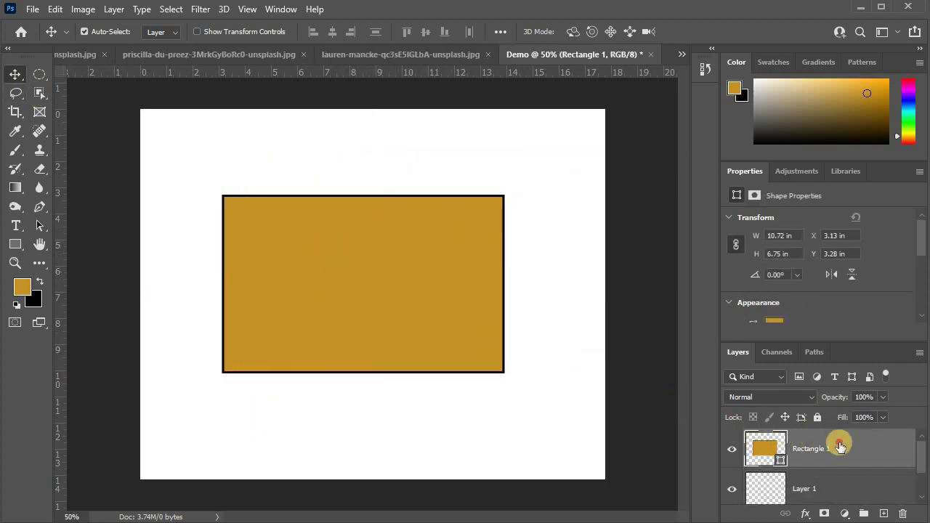
mouse_move(839, 443)
left_mouse_down()
mouse_move(831, 467)
mouse_move(839, 421)
mouse_move(824, 442)
left_mouse_up()
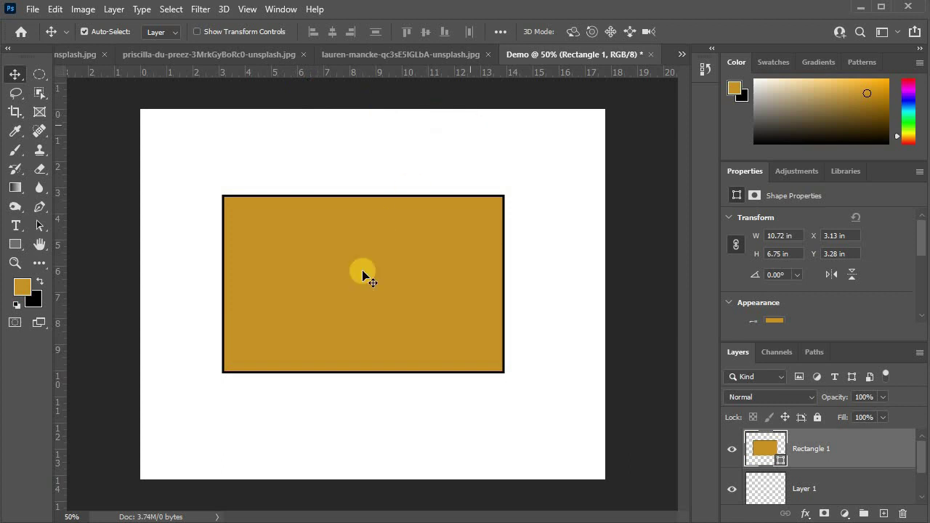
scroll(311, 283, "up", 1)
scroll(311, 283, "down", 1)
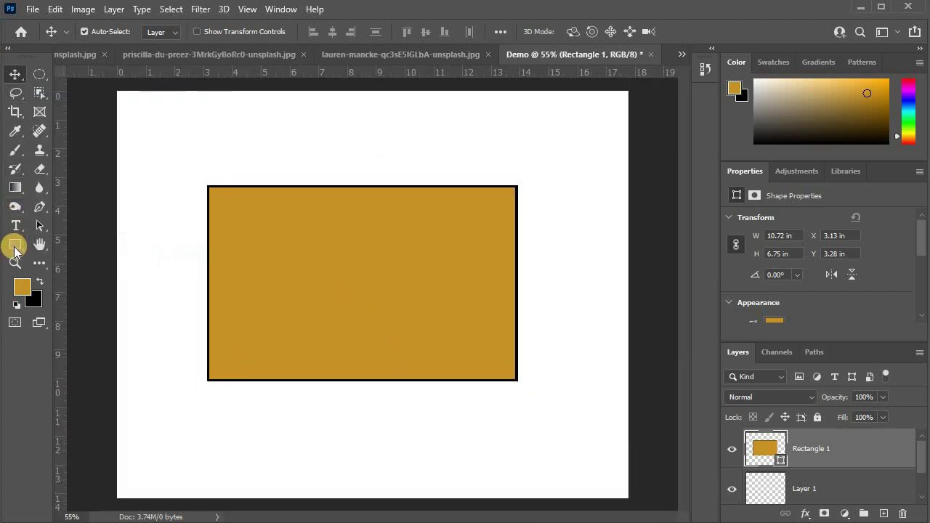
Move the mustard rectangle to X 4.4 in, Y 3.88 in and pick the Elliptical Marquee Tool
mouse_move(333, 235)
left_mouse_down()
mouse_move(384, 244)
mouse_move(368, 243)
left_mouse_up()
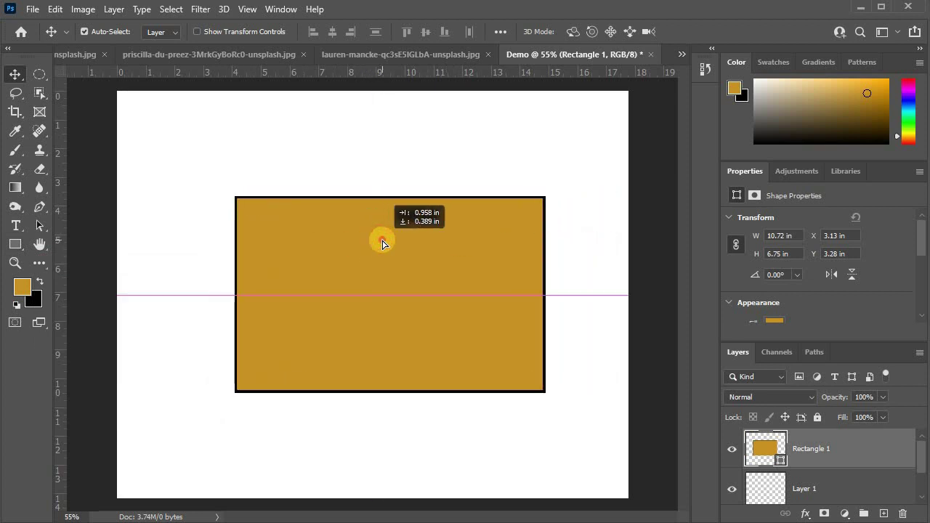
left_click_drag(368, 243, 388, 250)
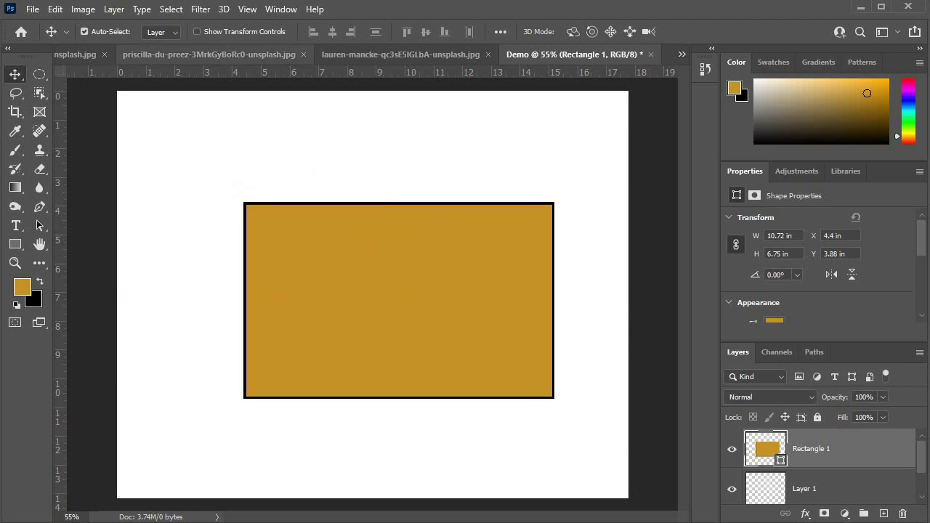
left_click_drag(38, 75, 79, 74)
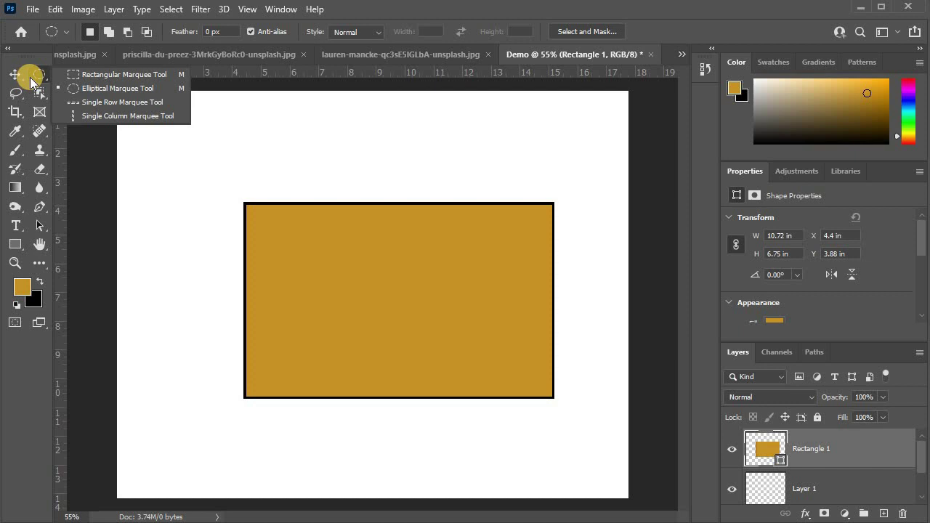
left_click(30, 77)
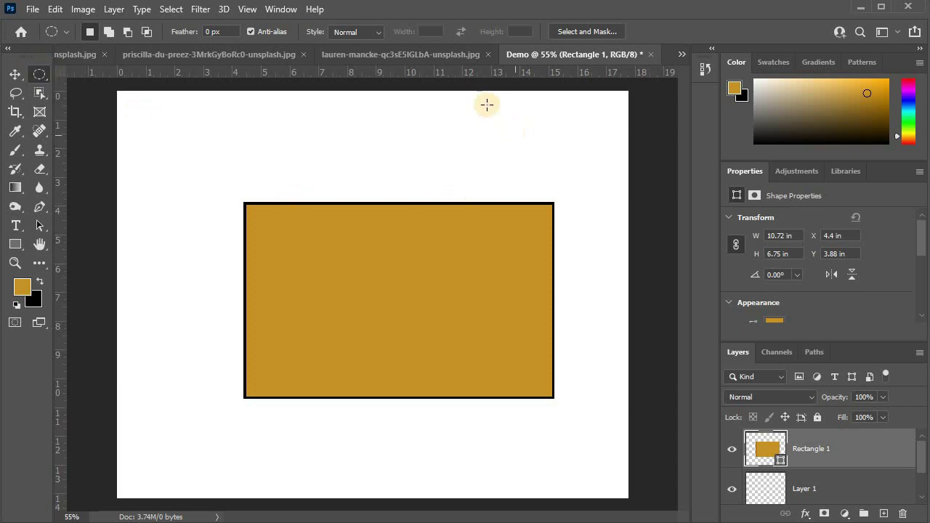
Switch to the lauren-mancke tablet and phone photo and zoom in
left_click(395, 49)
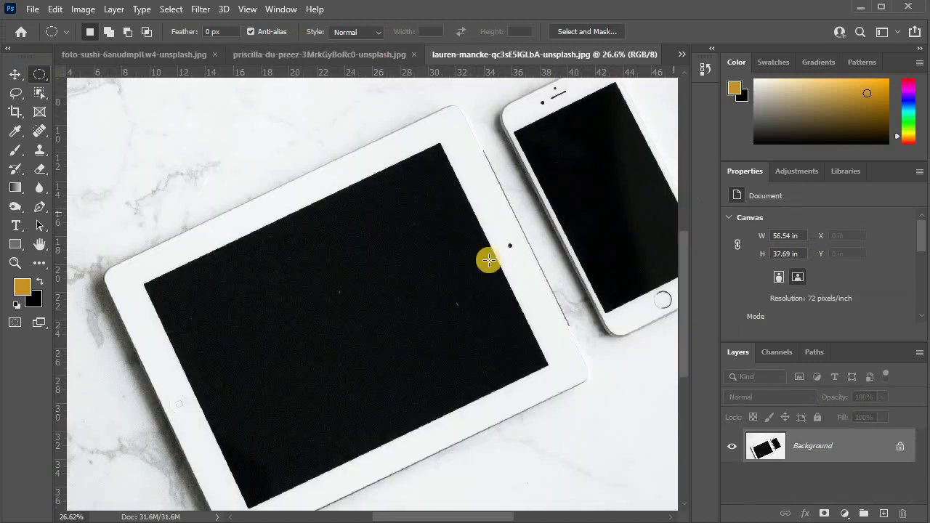
scroll(306, 312, "down", 3)
scroll(309, 318, "up", 2)
scroll(305, 271, "up", 1)
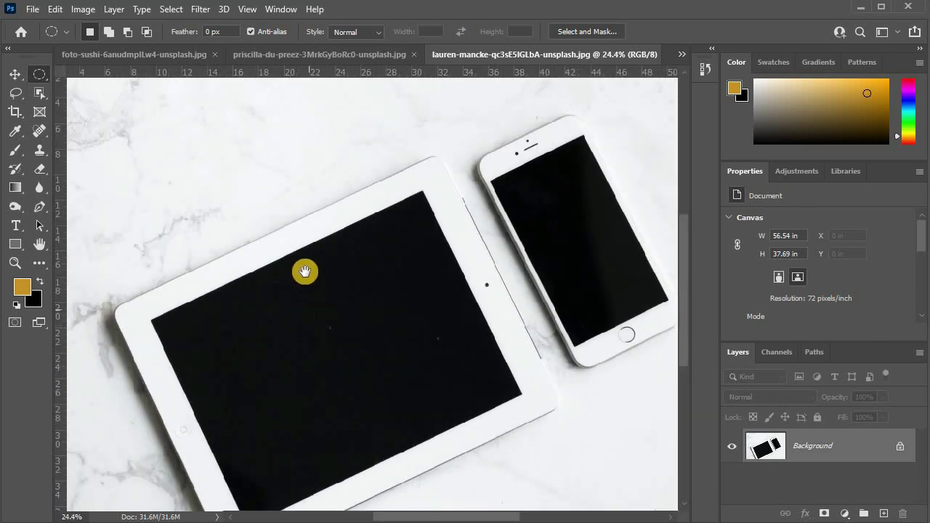
scroll(305, 218, "down", 1)
scroll(223, 235, "down", 2)
scroll(216, 235, "up", 1)
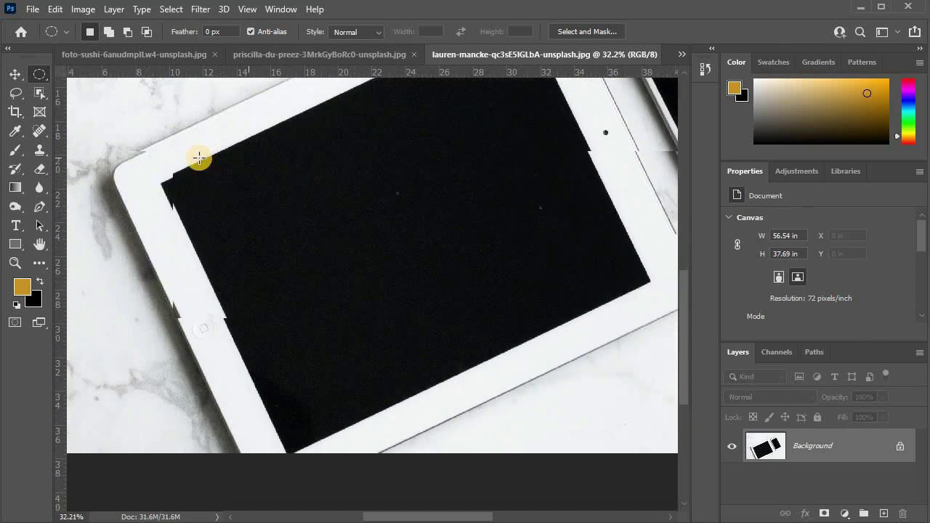
scroll(182, 156, "up", 1)
scroll(218, 202, "up", 1)
scroll(203, 210, "up", 1)
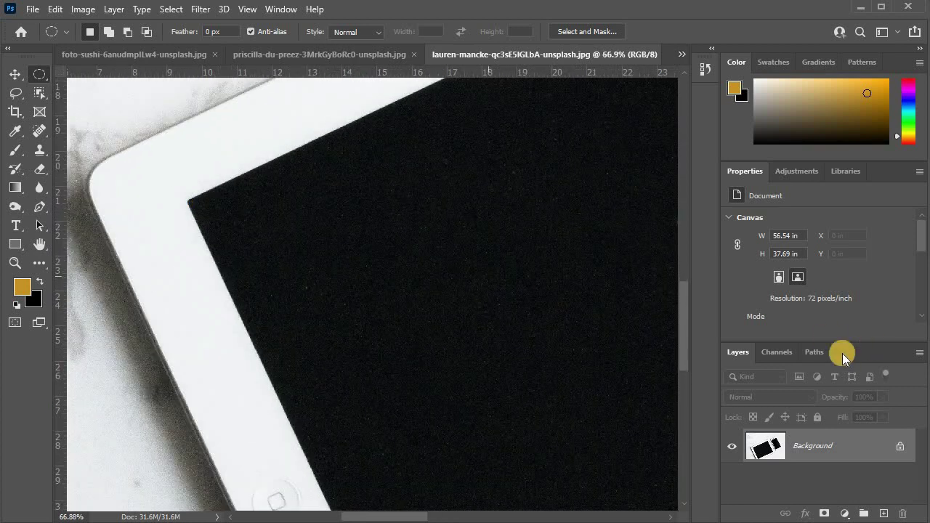
scroll(375, 257, "down", 1)
scroll(326, 222, "down", 1)
scroll(386, 245, "down", 1)
scroll(426, 244, "down", 1)
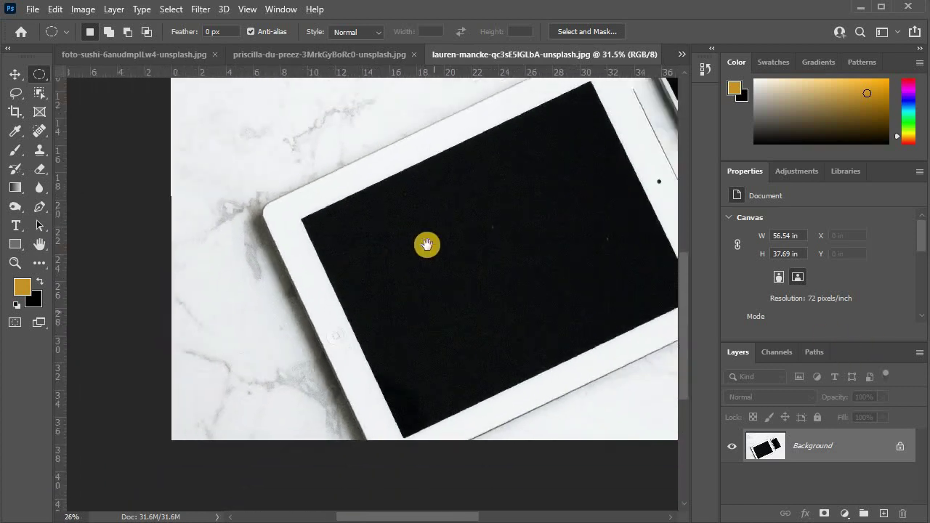
Pan to the tablet, draw a trial elliptical selection over its screen, then deselect
left_click_drag(427, 244, 270, 266)
scroll(211, 245, "up", 1)
scroll(225, 225, "down", 1)
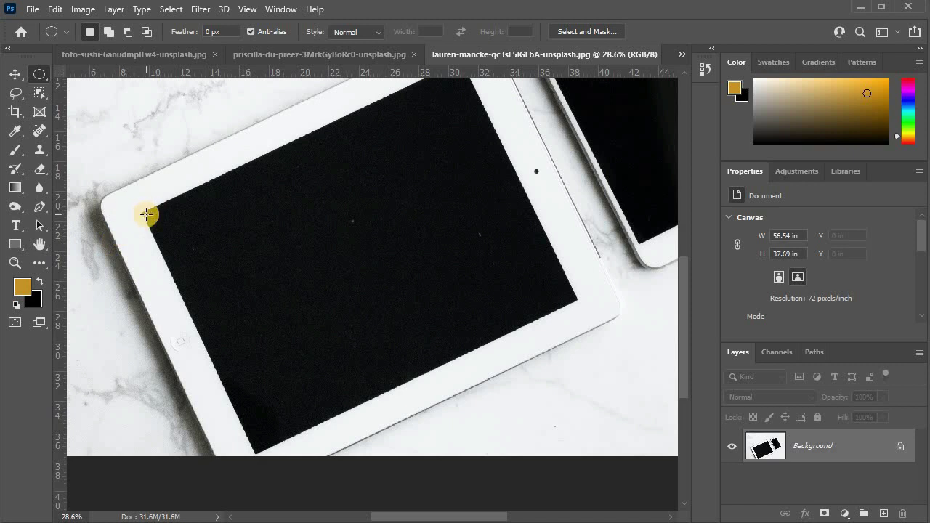
left_click_drag(145, 214, 588, 370)
left_click(297, 228)
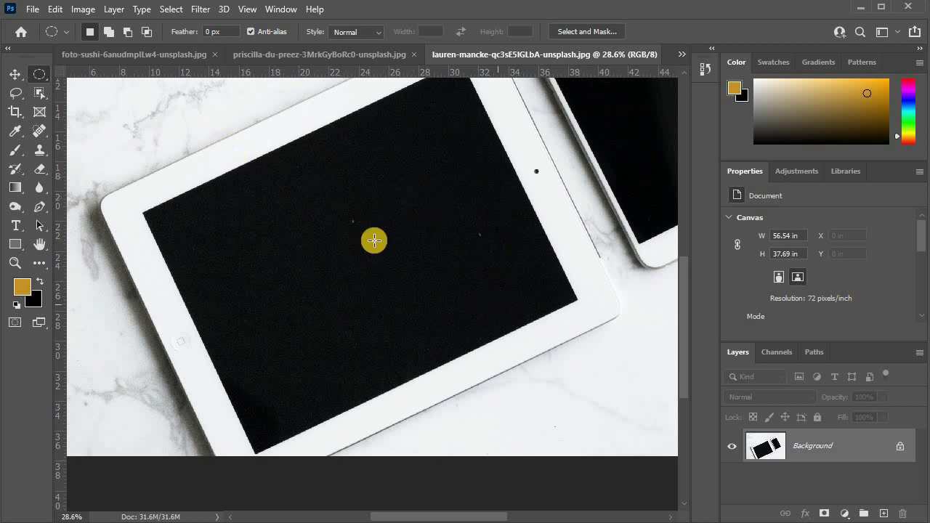
Enclose the tablet's black screen in a roughly 25.76 x 15.64 in rectangular selection
right_click(39, 74)
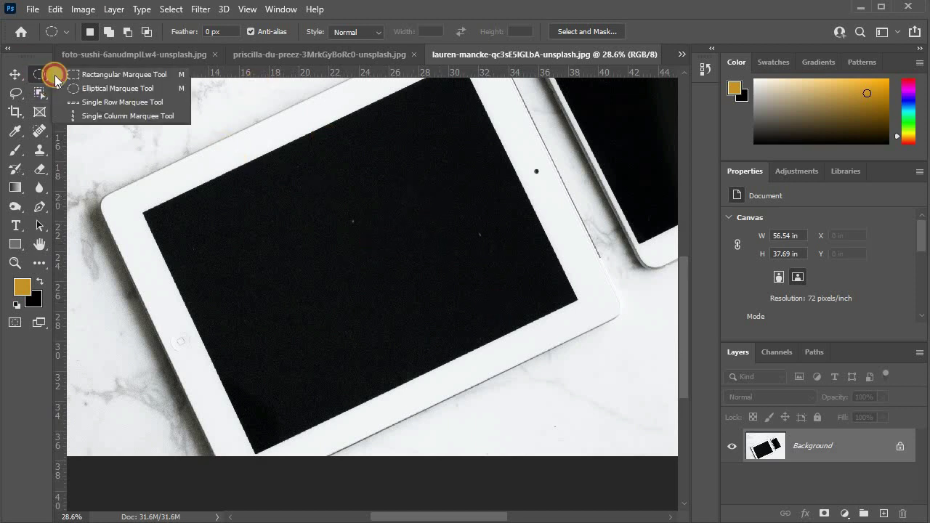
left_click(78, 75)
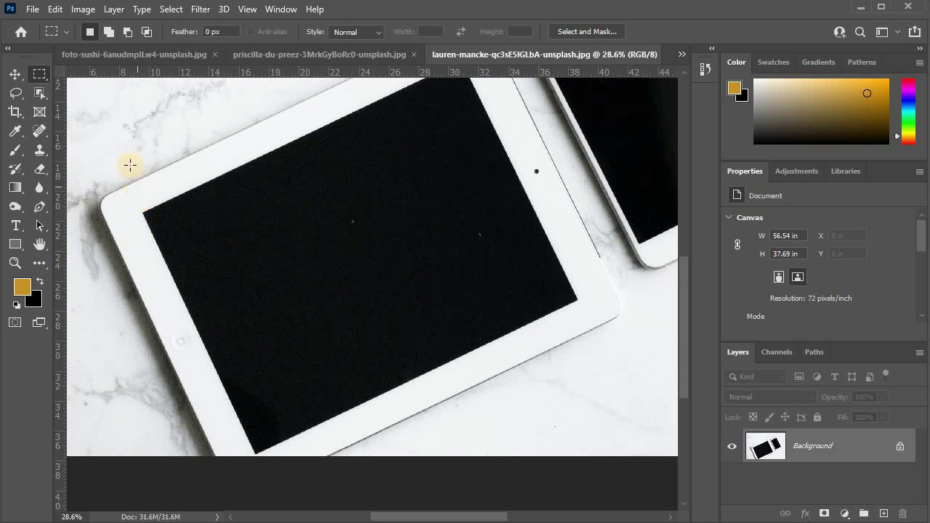
left_click_drag(140, 165, 544, 435)
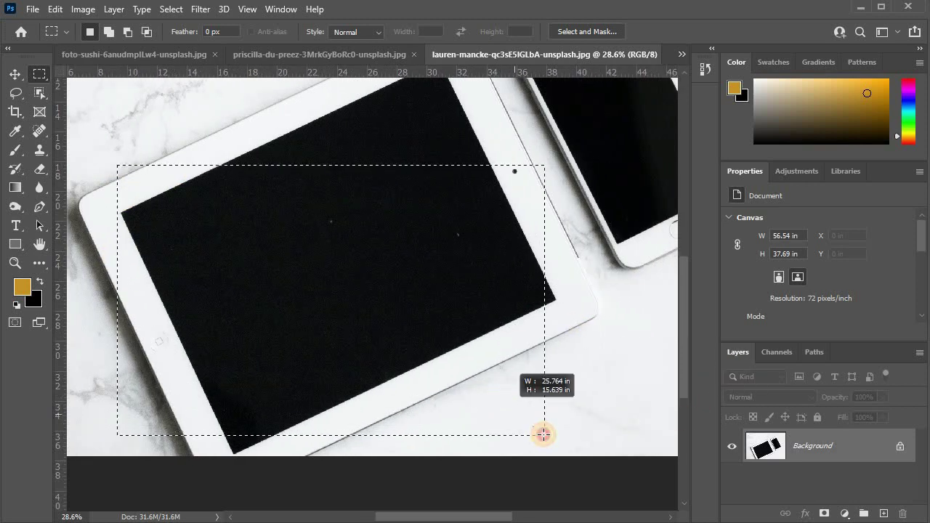
left_click_drag(544, 439, 544, 444)
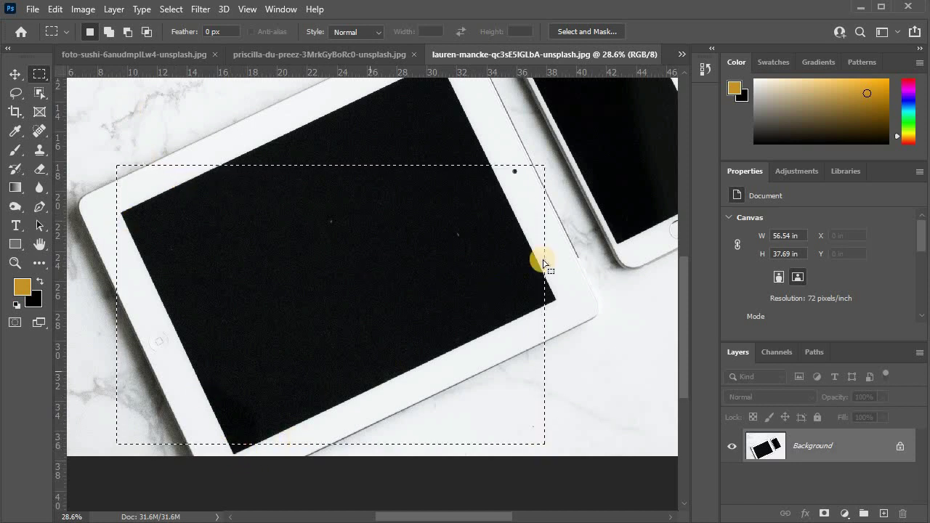
Rotate the rectangular selection to about -25.15° and shift it onto the tablet's tilted screen
right_click(320, 169)
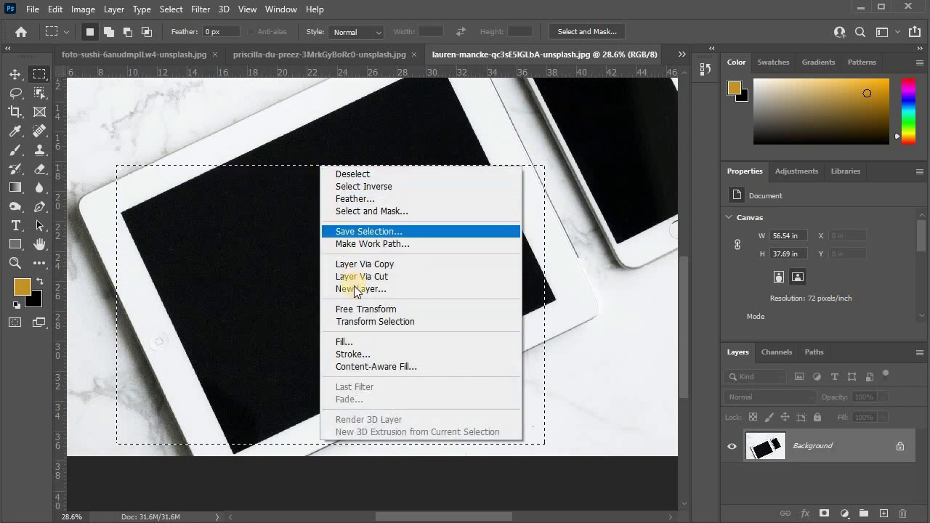
left_click(377, 326)
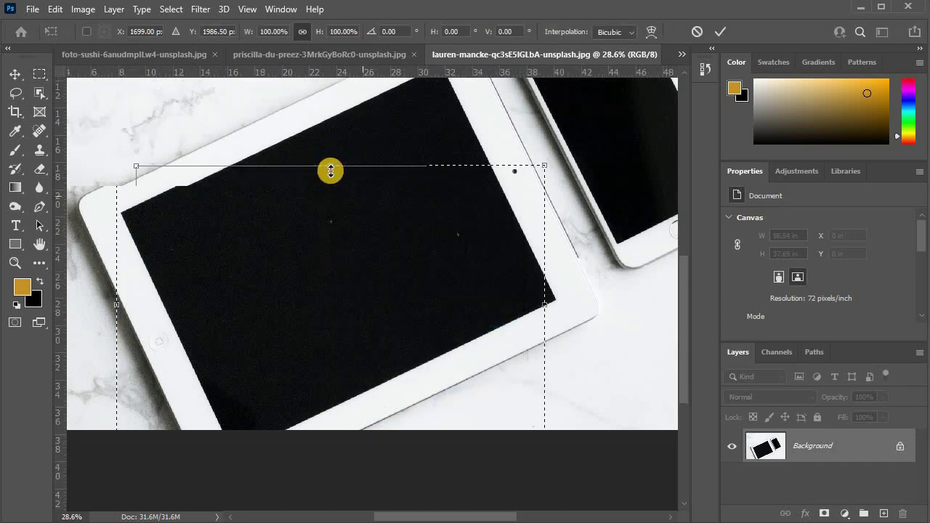
scroll(331, 172, "down", 3)
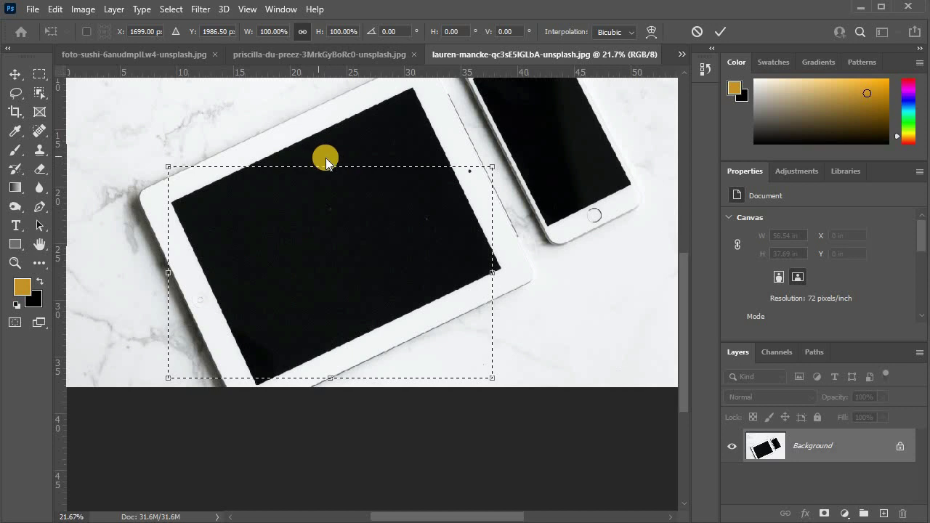
left_click_drag(493, 166, 491, 166)
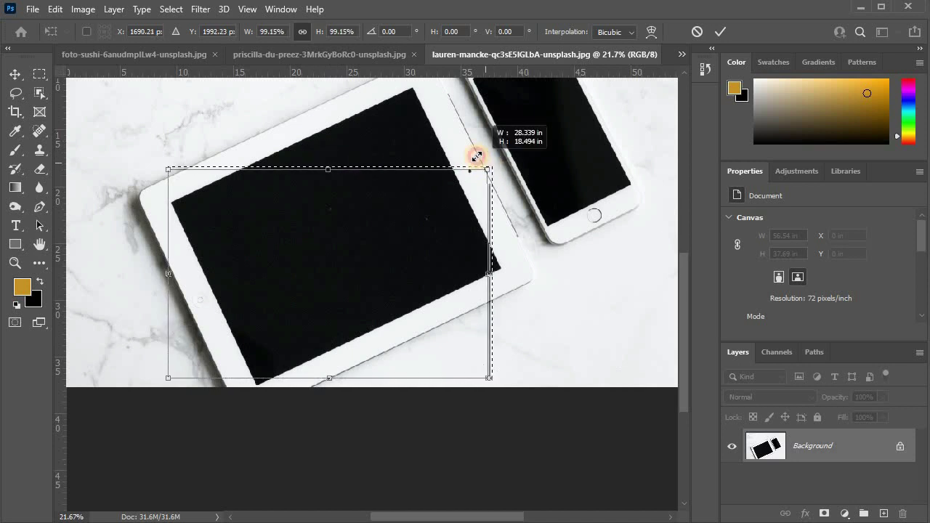
left_click_drag(331, 145, 278, 178)
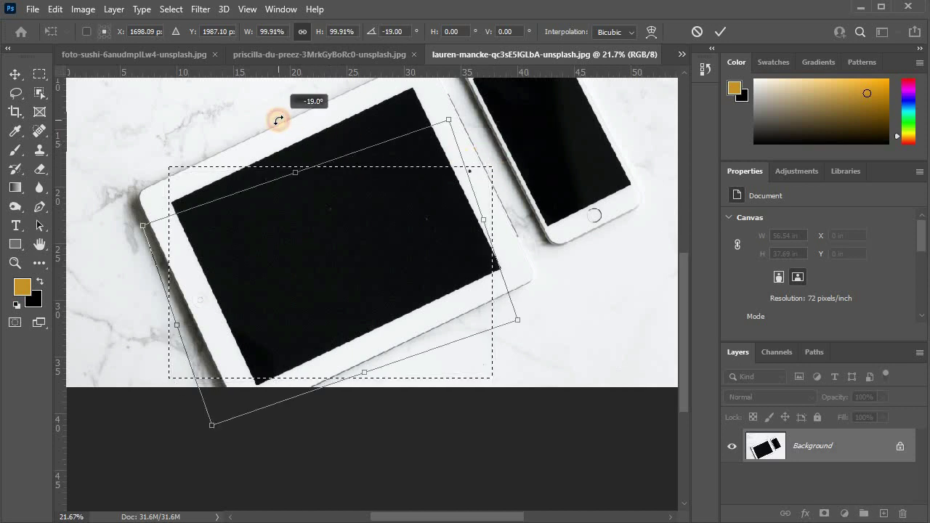
scroll(278, 178, "up", 3)
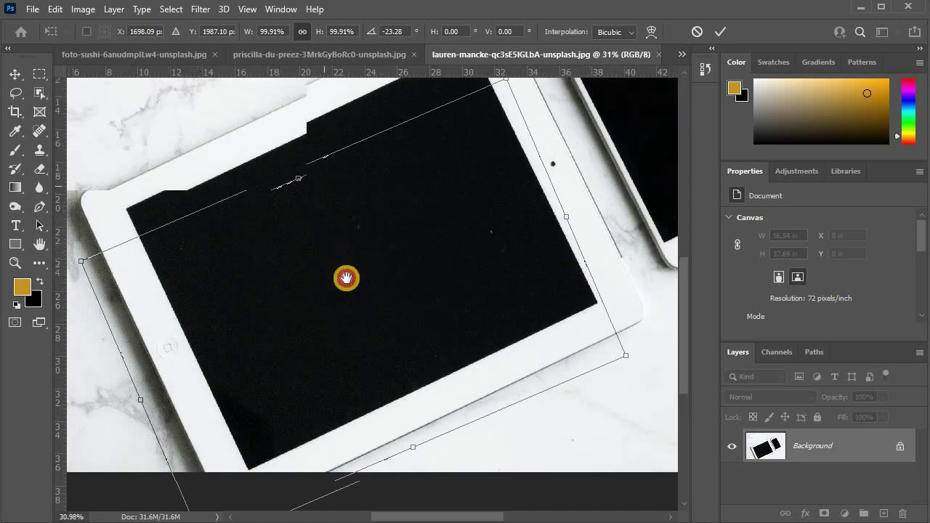
scroll(347, 276, "down", 2)
left_click_drag(357, 271, 344, 245)
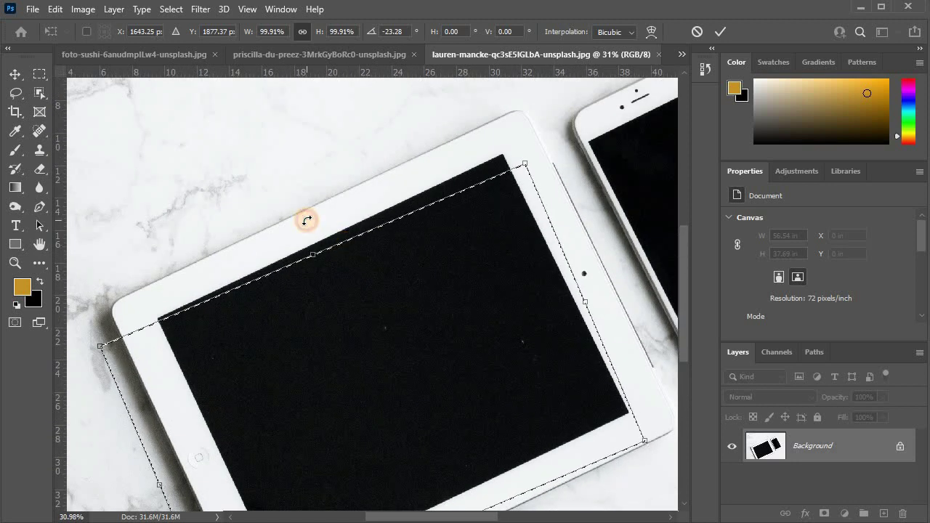
left_click_drag(306, 221, 300, 220)
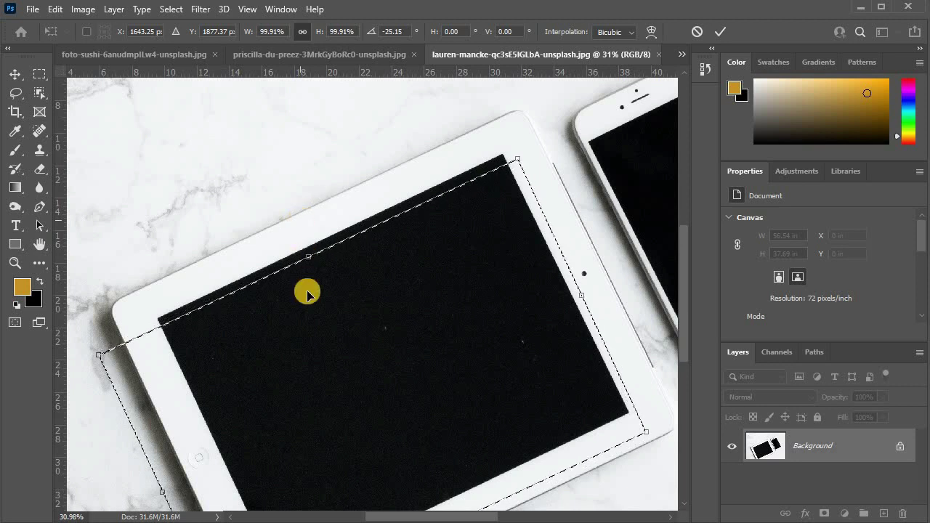
scroll(311, 276, "up", 2)
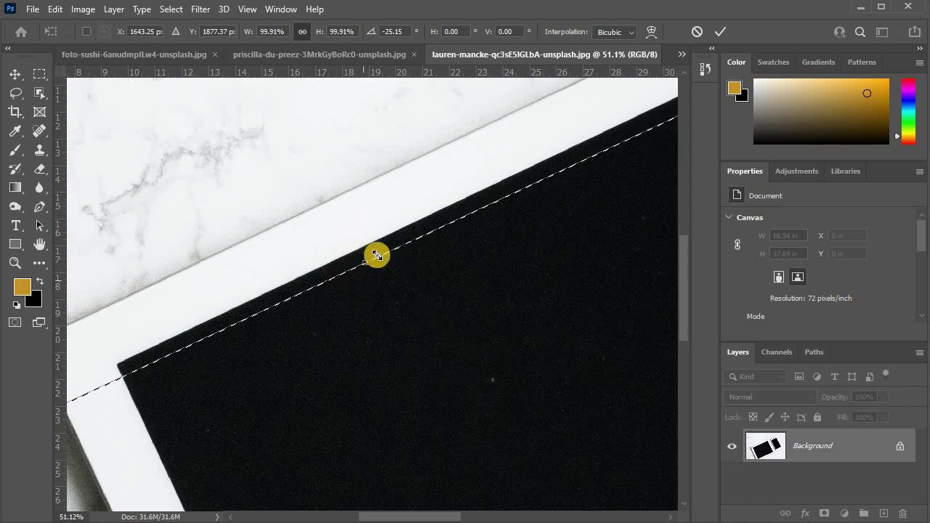
scroll(166, 294, "down", 3)
Drag the tilted screen-shaped selection onto the portrait photo and position it around the man's head
key("Escape")
scroll(155, 494, "down", 4)
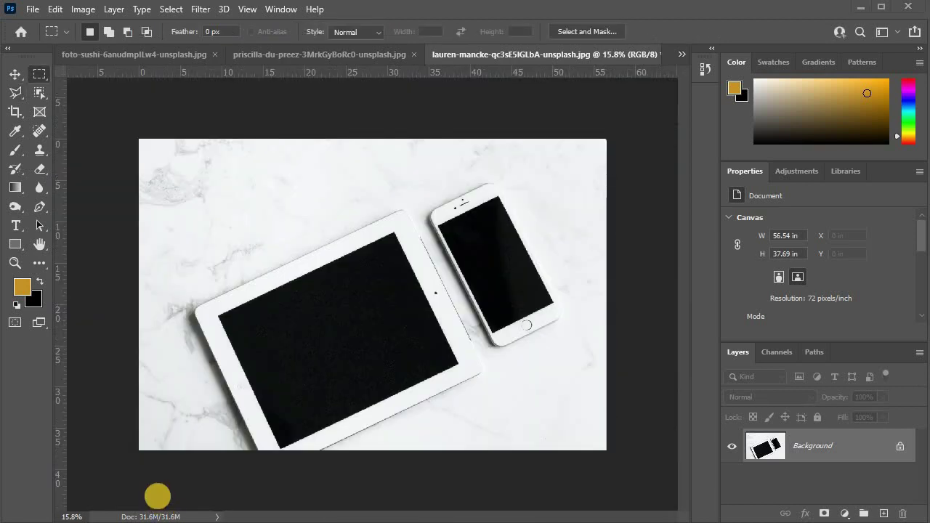
scroll(291, 288, "up", 1)
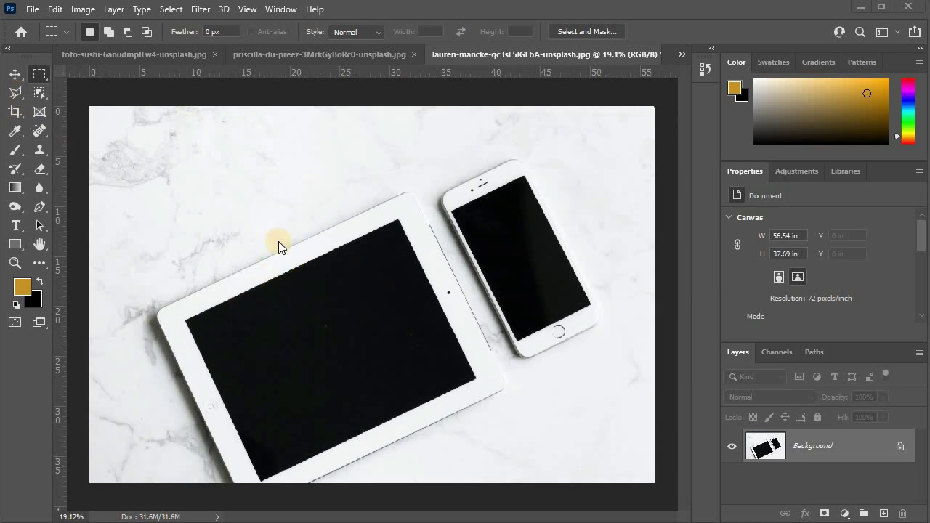
left_click(266, 292)
left_click_drag(275, 283, 296, 64)
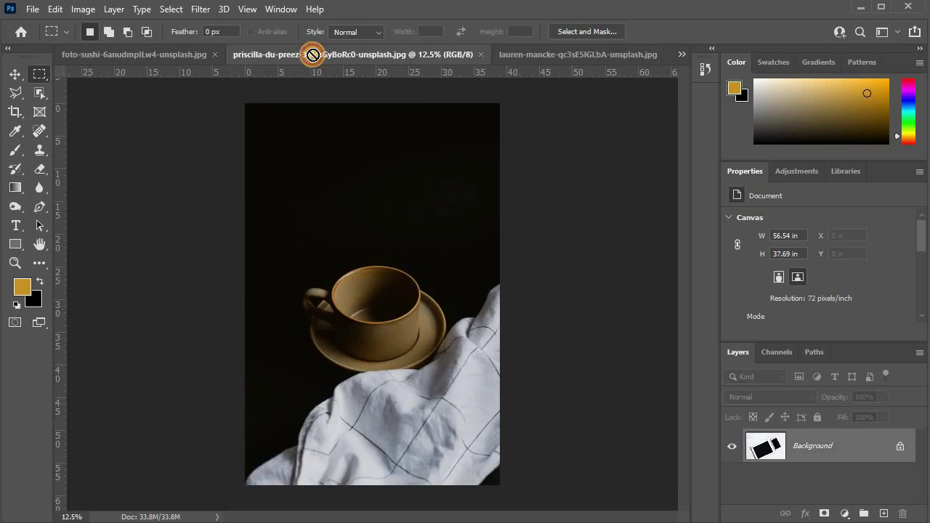
mouse_move(296, 64)
left_mouse_down()
mouse_move(41, 56)
mouse_move(697, 57)
mouse_move(396, 255)
left_mouse_up()
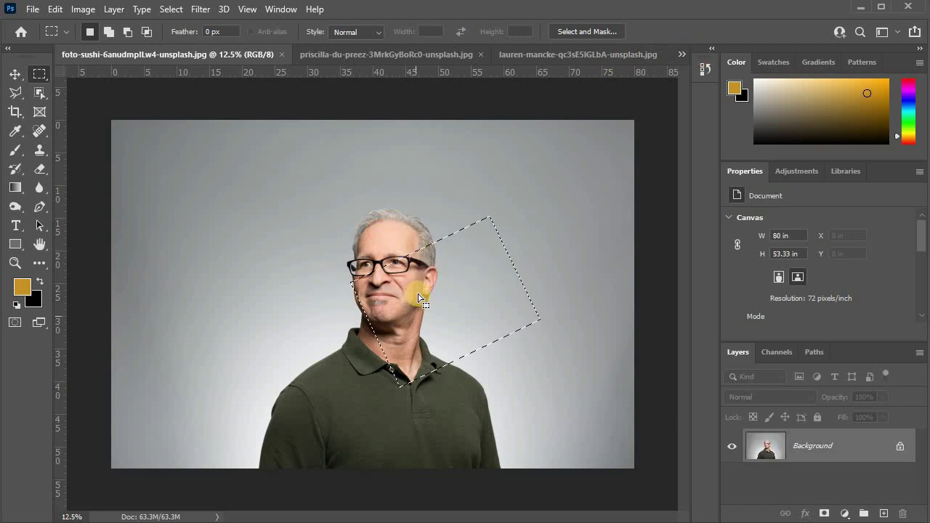
scroll(398, 267, "up", 5)
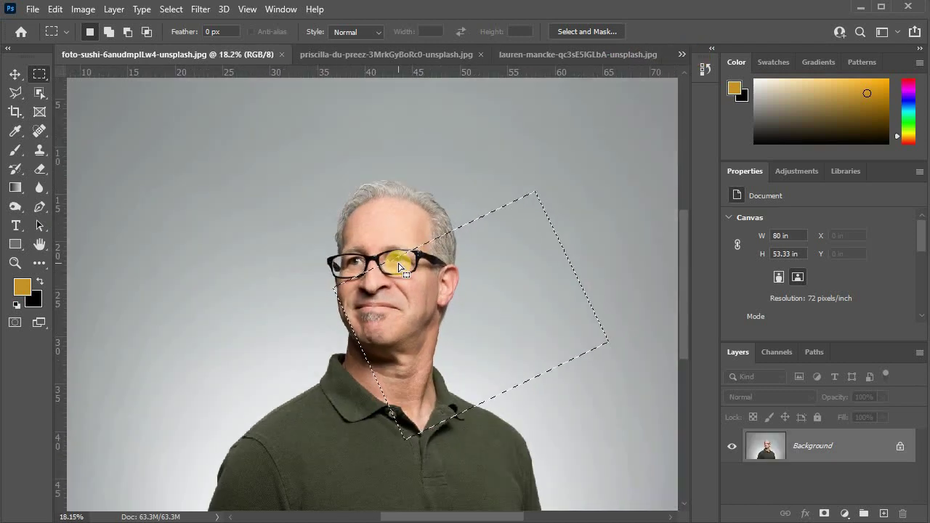
scroll(398, 268, "down", 2)
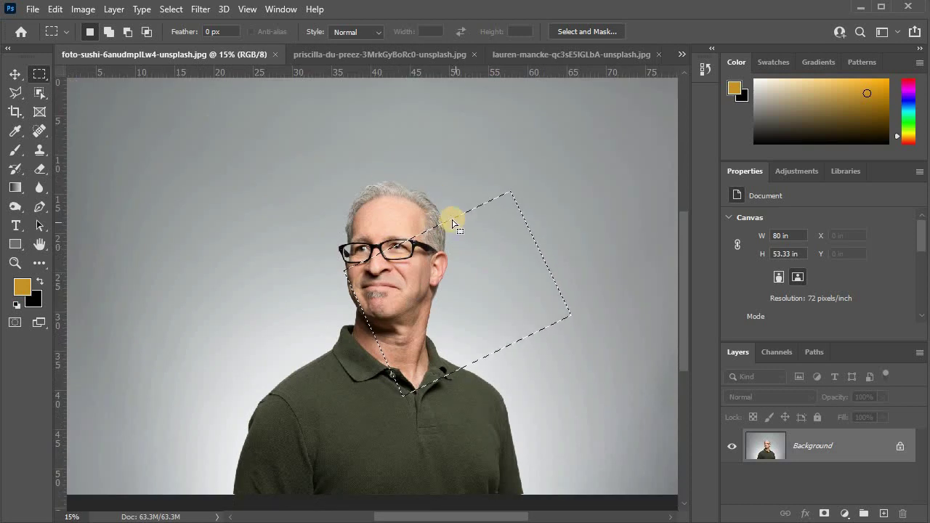
left_click_drag(436, 222, 381, 178)
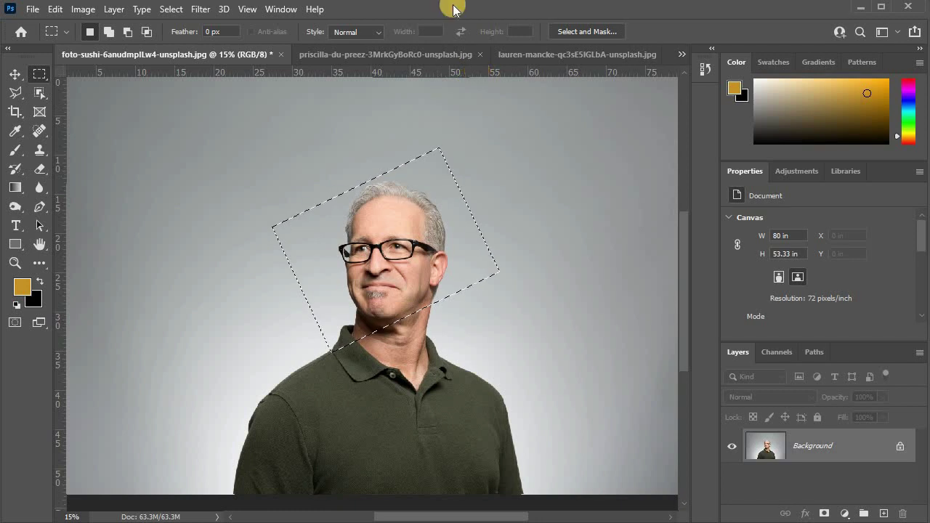
Move the framed face into the tablet photo as a new Layer 1
left_click(15, 74)
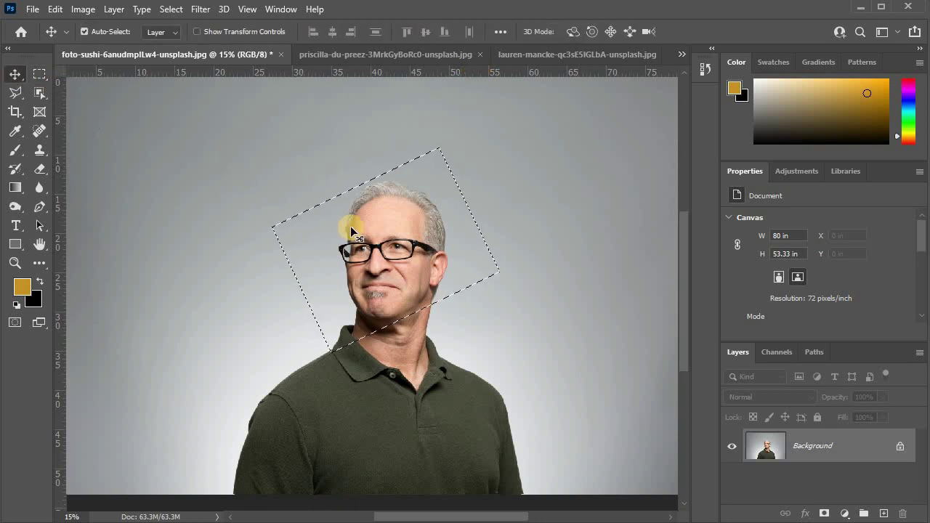
mouse_move(269, 196)
left_mouse_down()
mouse_move(260, 185)
mouse_move(514, 54)
mouse_move(437, 159)
left_mouse_up()
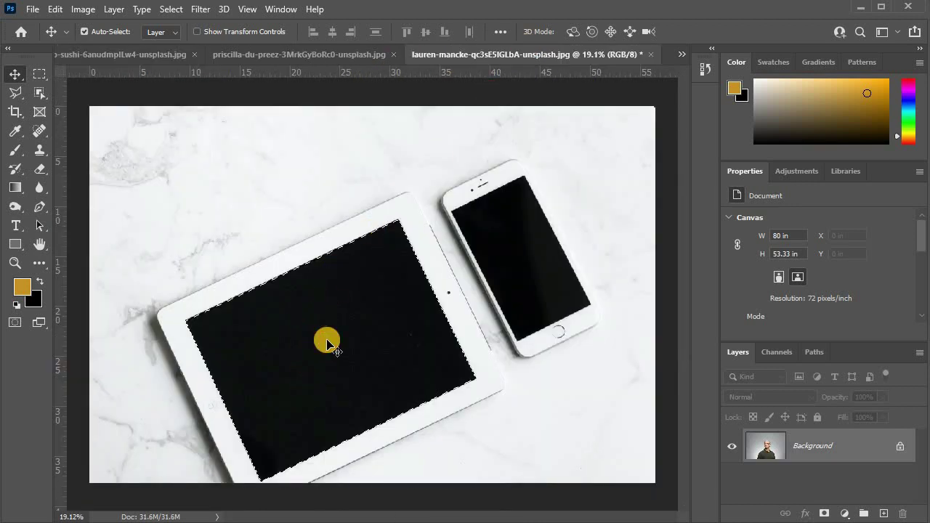
mouse_move(328, 341)
left_mouse_down()
mouse_move(337, 346)
mouse_move(322, 342)
left_mouse_up()
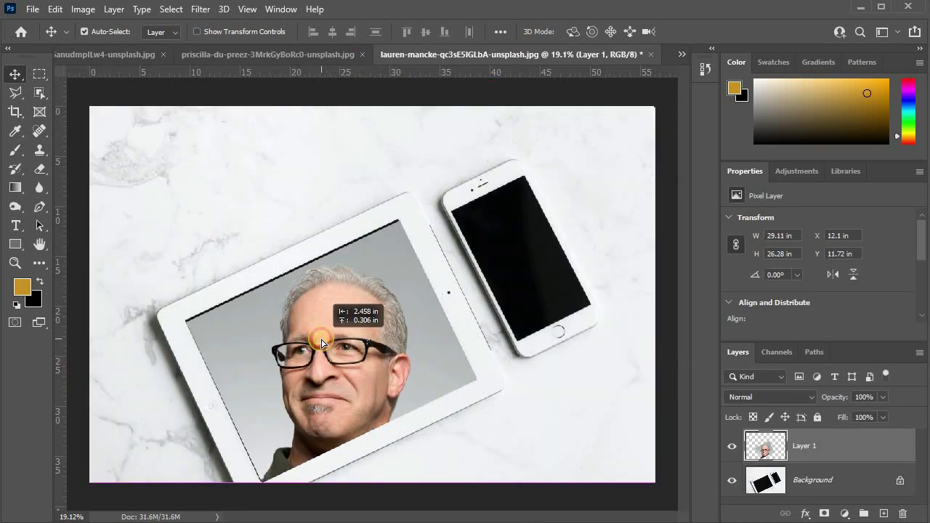
left_click_drag(322, 341, 324, 333)
scroll(337, 339, "up", 1)
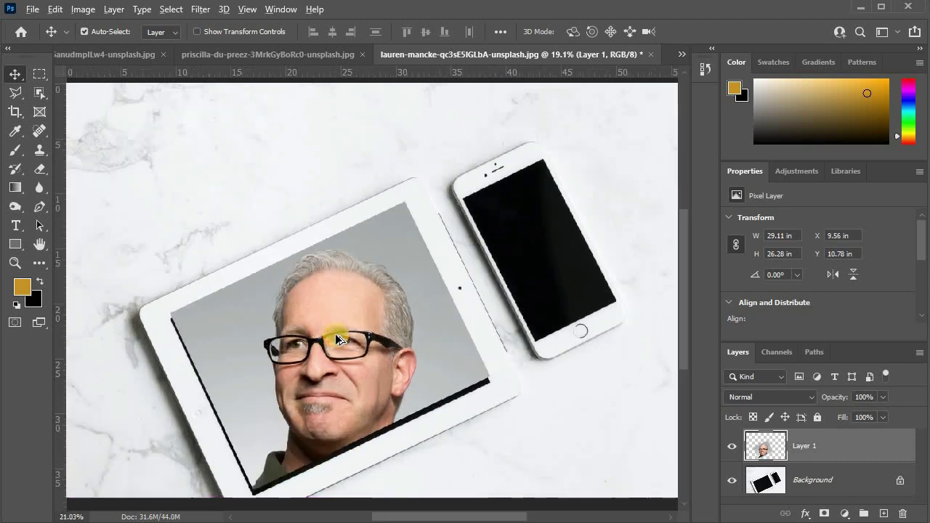
scroll(338, 340, "up", 1)
scroll(374, 166, "up", 1)
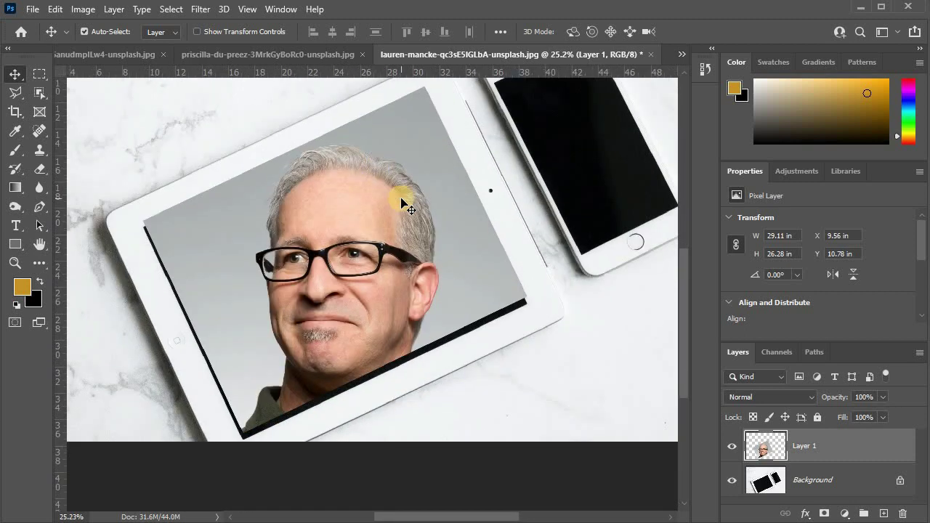
Nudge the face layer with arrow keys until it fills the tablet screen
key("shift+Left")
key("shift+Left")
key("shift+Down")
key("shift+Down")
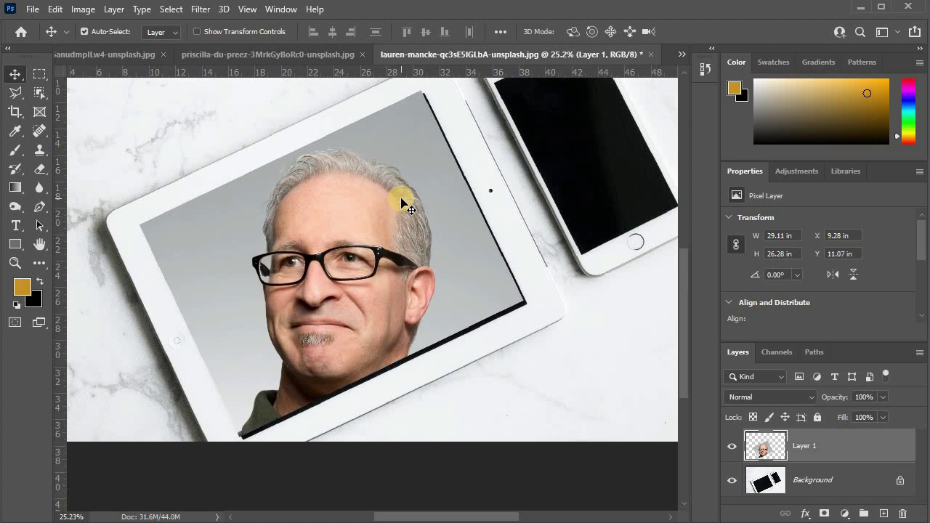
key("shift+Right")
key("shift+Down")
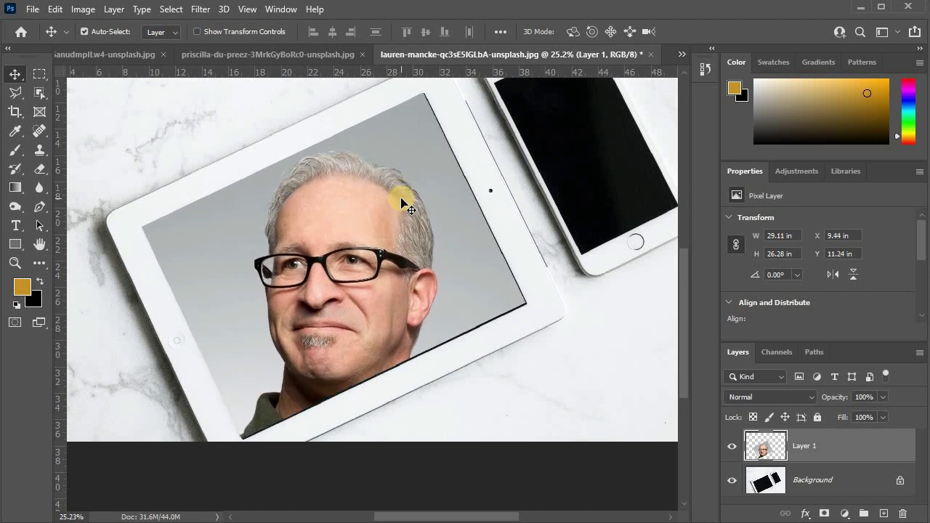
key("Right")
key("Right")
key("Right")
key("Down")
key("Down")
key("Down")
key("Up")
key("Up")
key("Up")
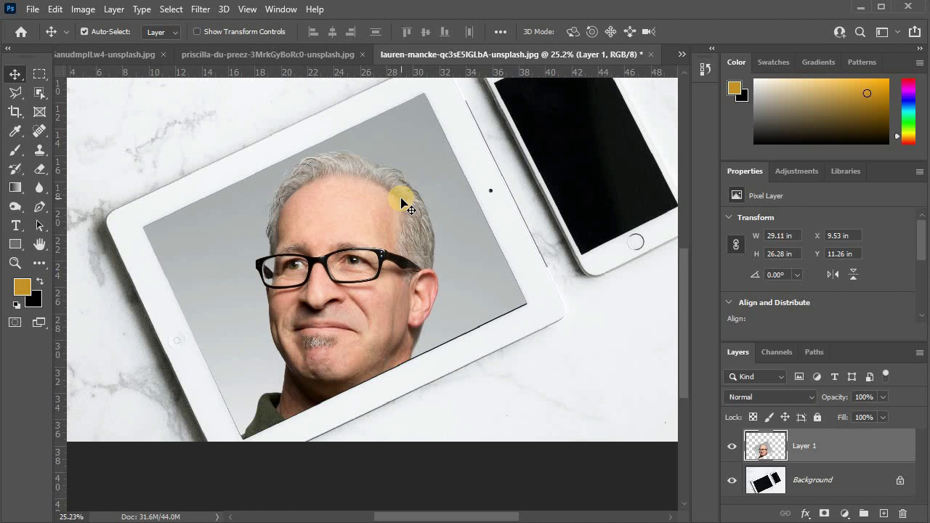
key("Down")
key("Down")
key("Down")
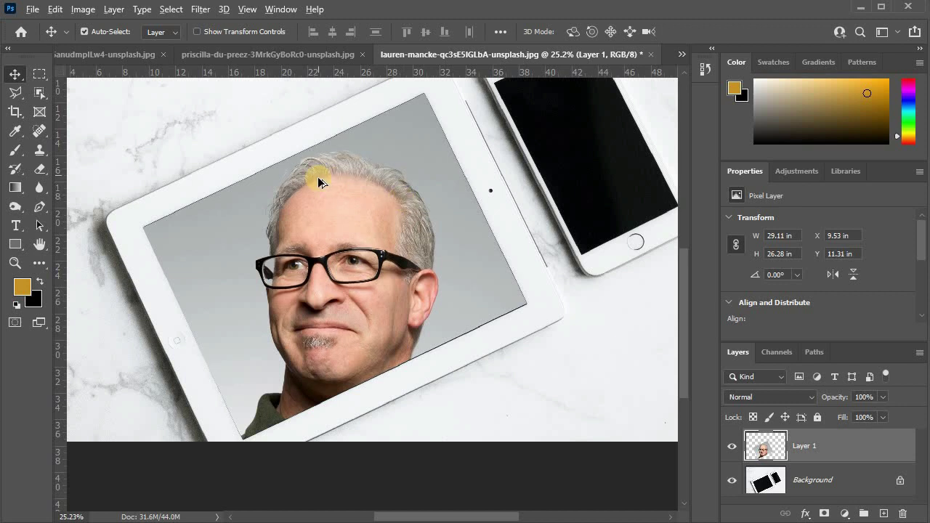
scroll(318, 181, "up", 3)
scroll(317, 181, "down", 3)
scroll(318, 181, "down", 4)
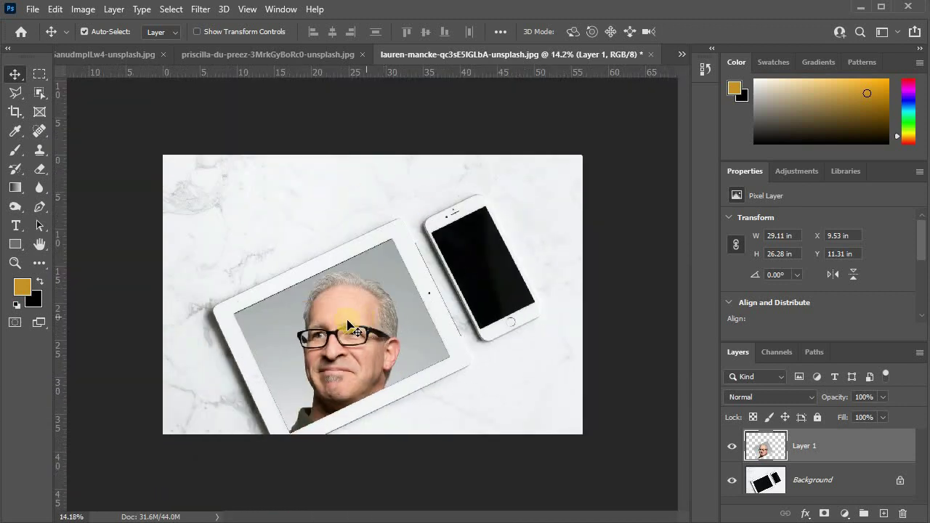
scroll(298, 292, "up", 1)
scroll(297, 292, "up", 2)
scroll(302, 294, "up", 1)
scroll(302, 293, "down", 3)
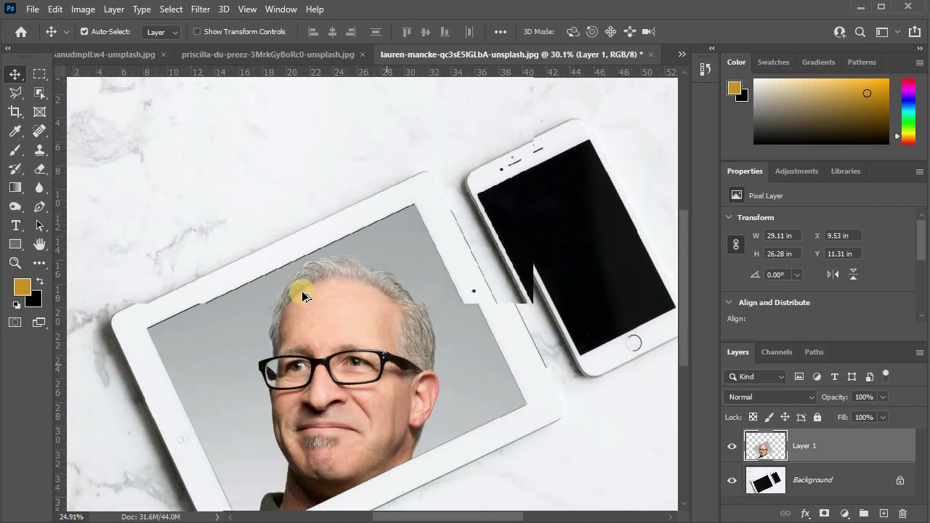
scroll(369, 342, "up", 1)
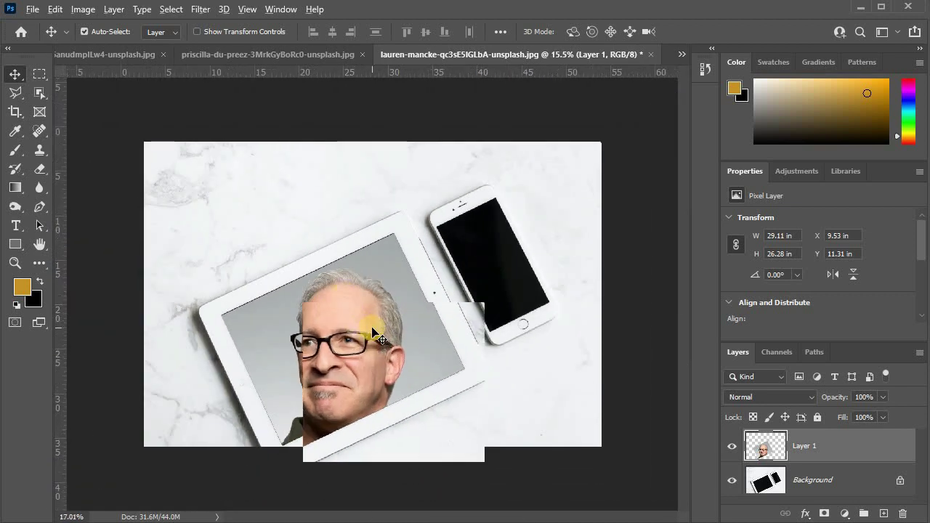
scroll(322, 261, "up", 2)
scroll(322, 286, "down", 1)
scroll(323, 288, "down", 2)
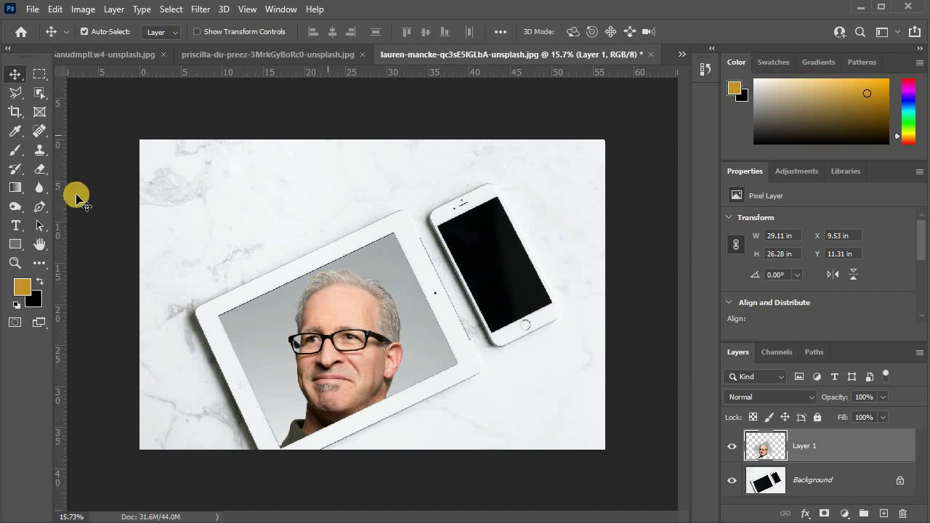
Draw an oval selection on the marble background with the Elliptical Marquee and move it up-left
left_click(38, 78)
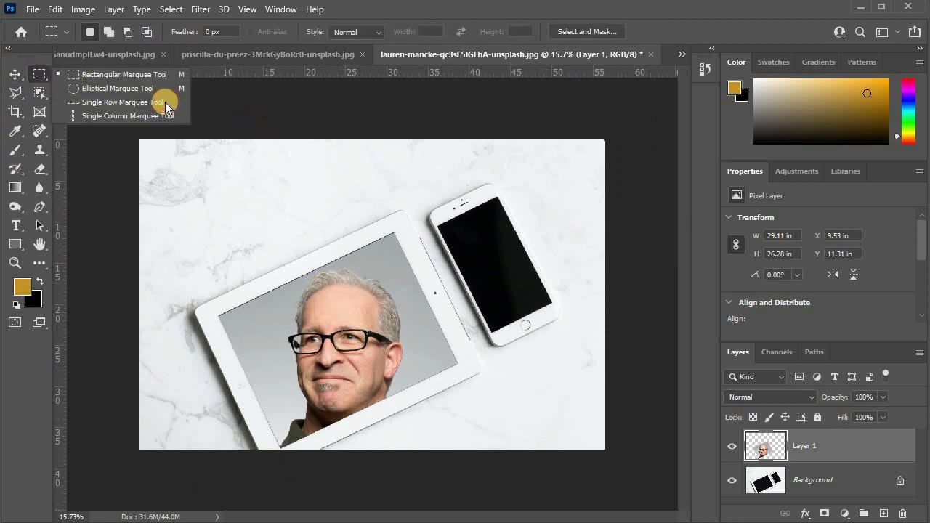
left_click(588, 56)
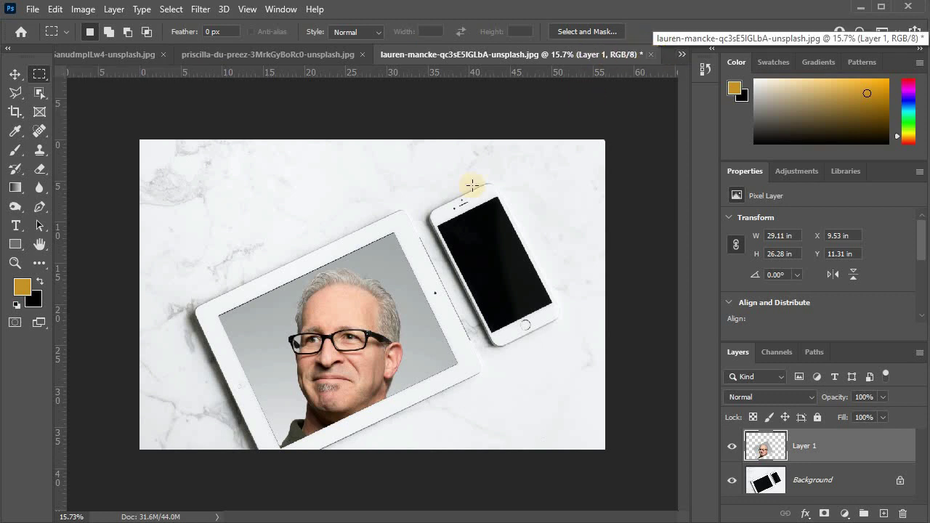
right_click(42, 73)
left_click(86, 89)
left_click_drag(198, 175, 398, 270)
mouse_move(269, 181)
left_mouse_down()
mouse_move(243, 146)
mouse_move(242, 122)
left_mouse_up()
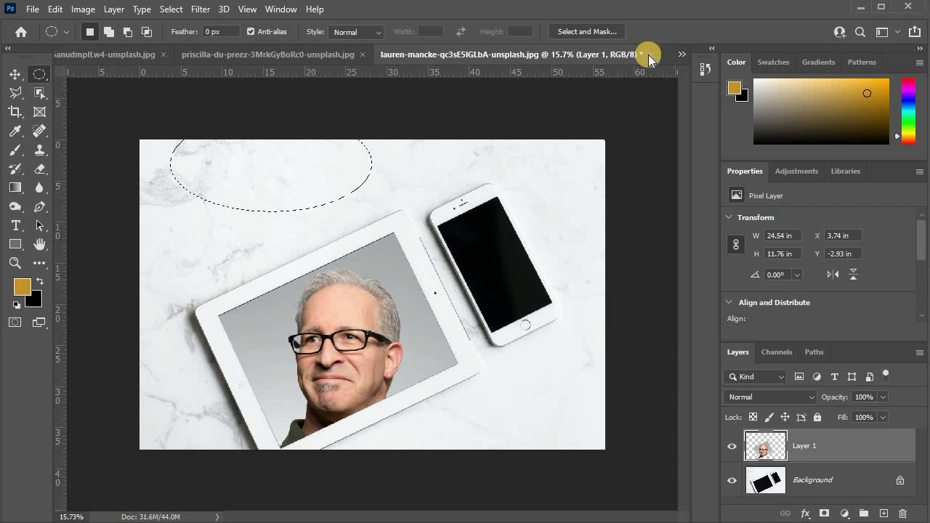
Deselect and close the lauren-mancke tablet composite without saving
key("ctrl+d")
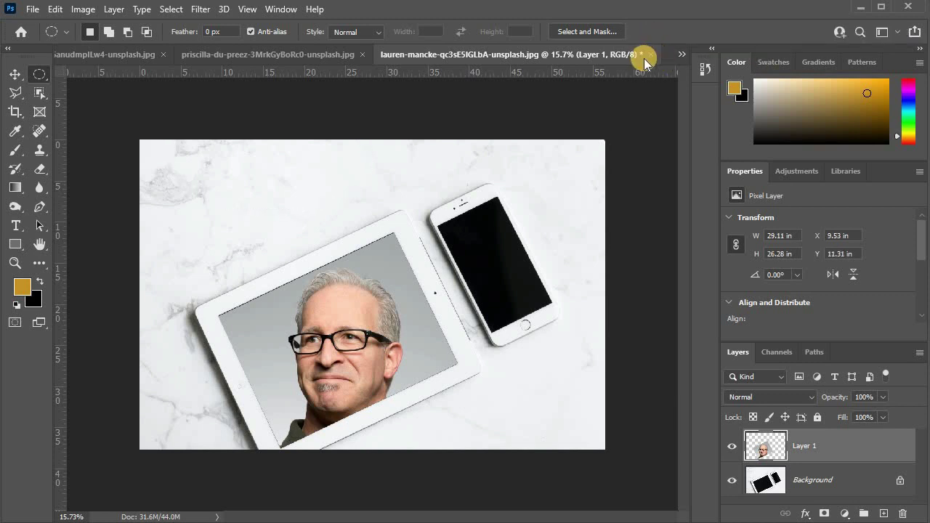
left_click(652, 55)
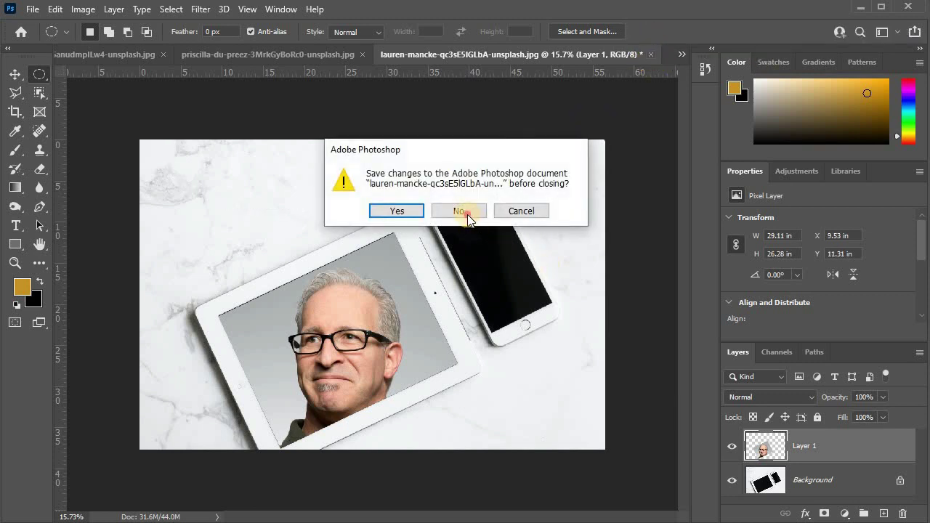
left_click(458, 210)
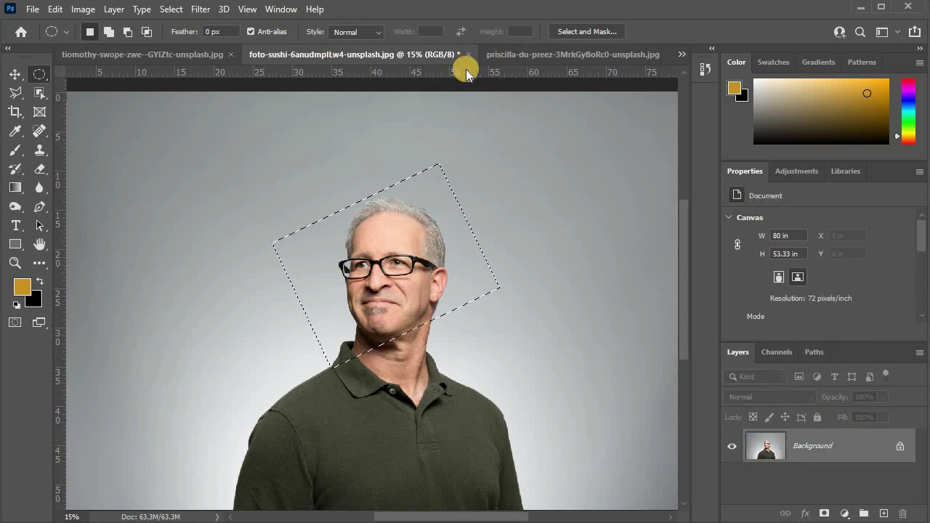
Clear the portrait's selection and switch to the priscilla-du-preez coffee cup photo
key("ctrl+d")
left_click(549, 54)
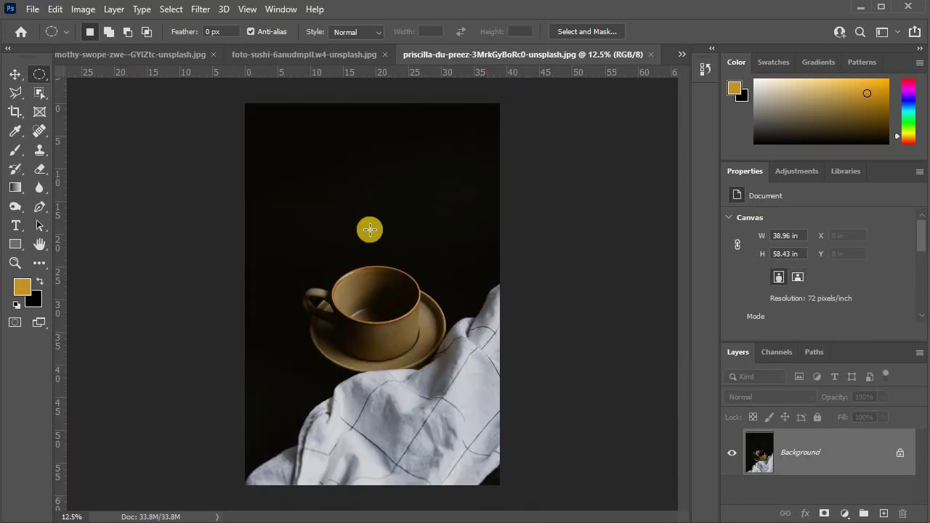
scroll(426, 340, "up", 3)
scroll(384, 277, "up", 2)
scroll(380, 289, "up", 1)
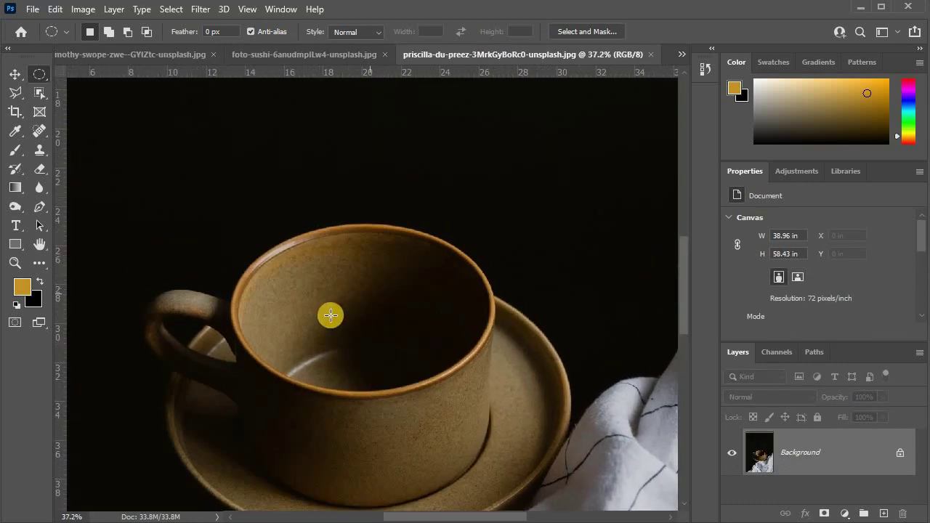
Draw an elliptical selection over the cup and transform it to fit the inner rim
left_click_drag(342, 303, 414, 342)
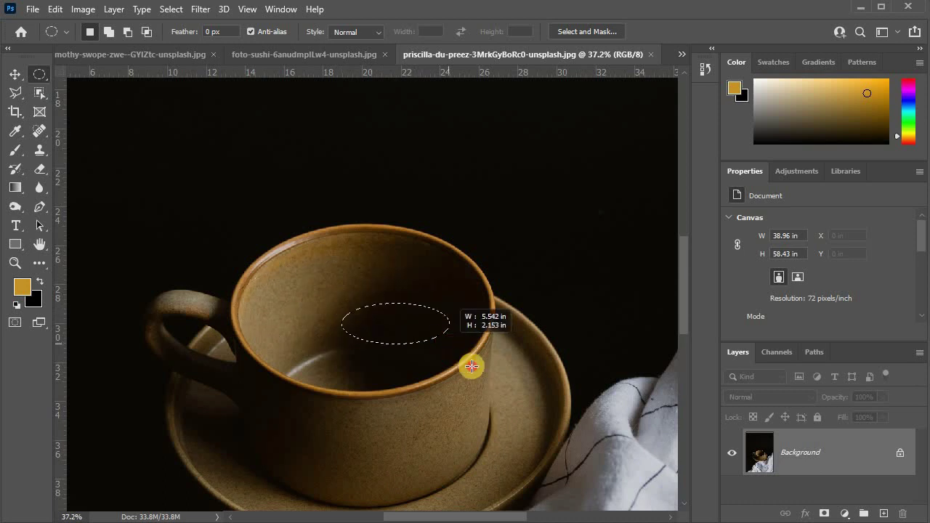
mouse_move(417, 341)
left_mouse_down()
mouse_move(485, 379)
mouse_move(318, 288)
mouse_move(392, 310)
mouse_move(573, 405)
mouse_move(578, 431)
mouse_move(600, 443)
mouse_move(505, 376)
mouse_move(466, 385)
mouse_move(475, 392)
left_mouse_up()
key("alt+shift")
key("alt+shift")
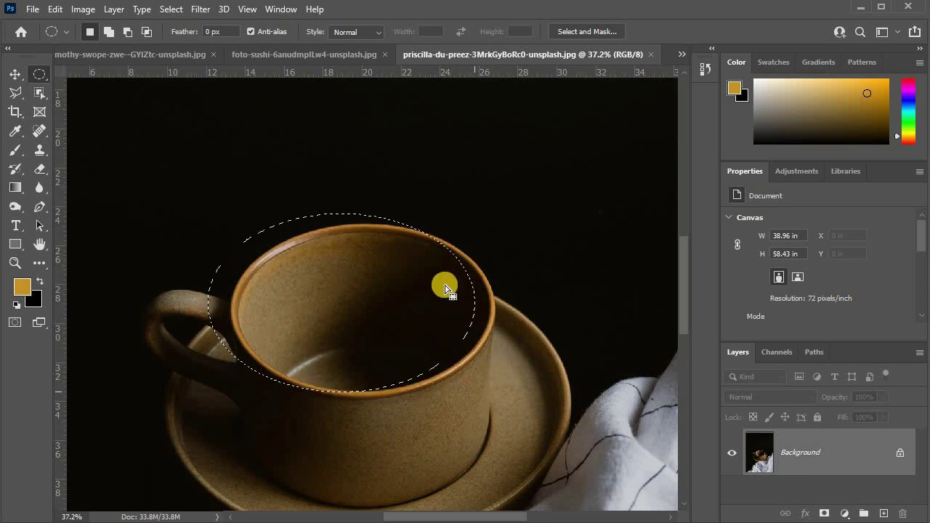
left_click(313, 213)
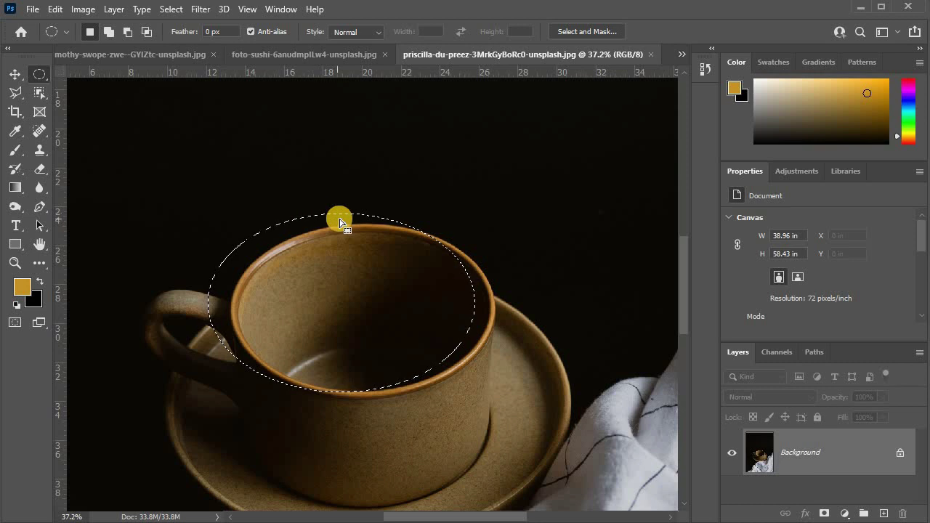
left_click_drag(330, 221, 340, 219)
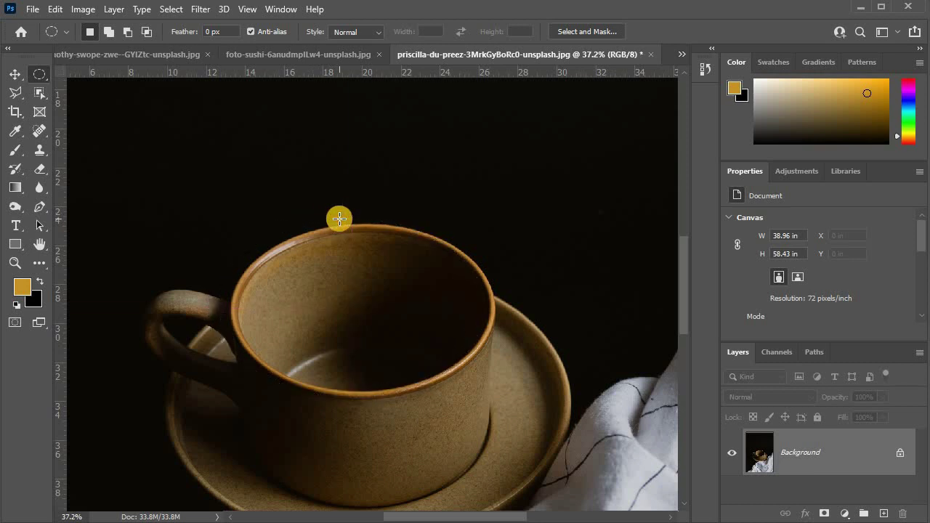
key("ctrl+shift+d")
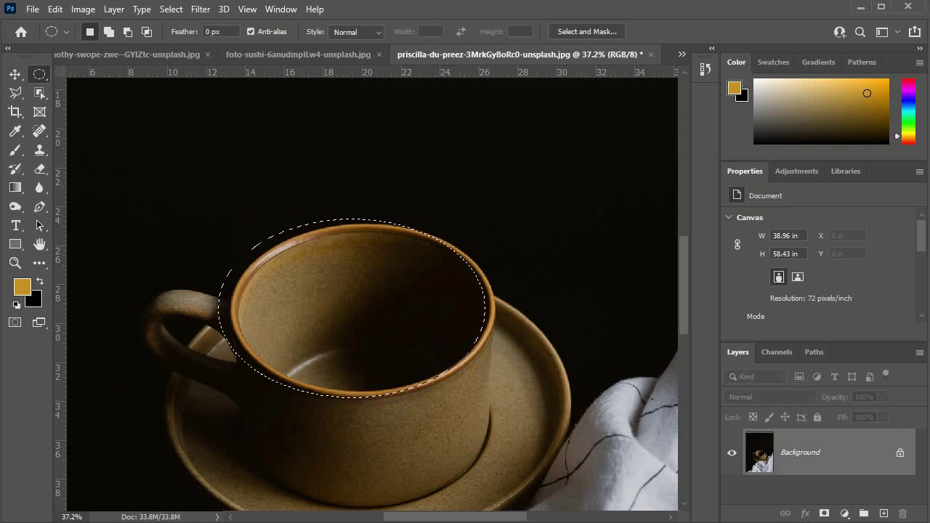
key("ctrl+t")
scroll(442, 332, "up", 3)
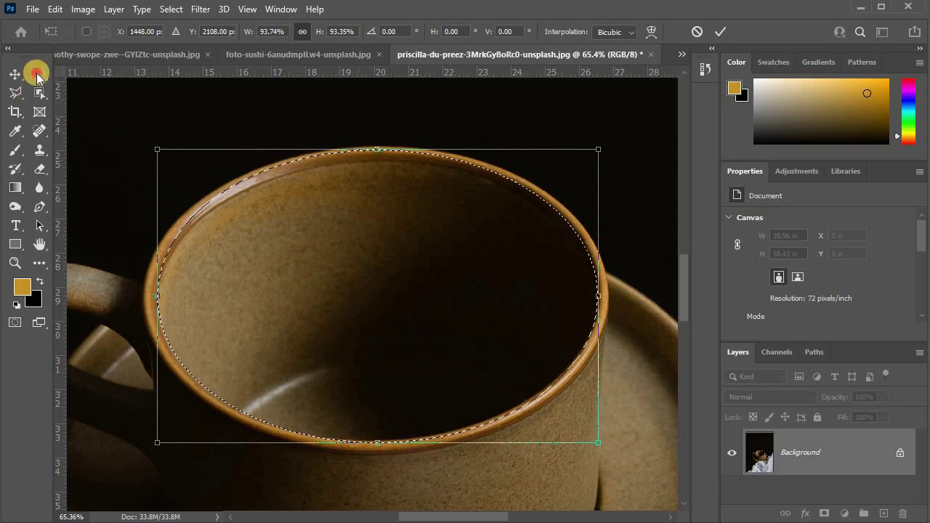
left_click(37, 74)
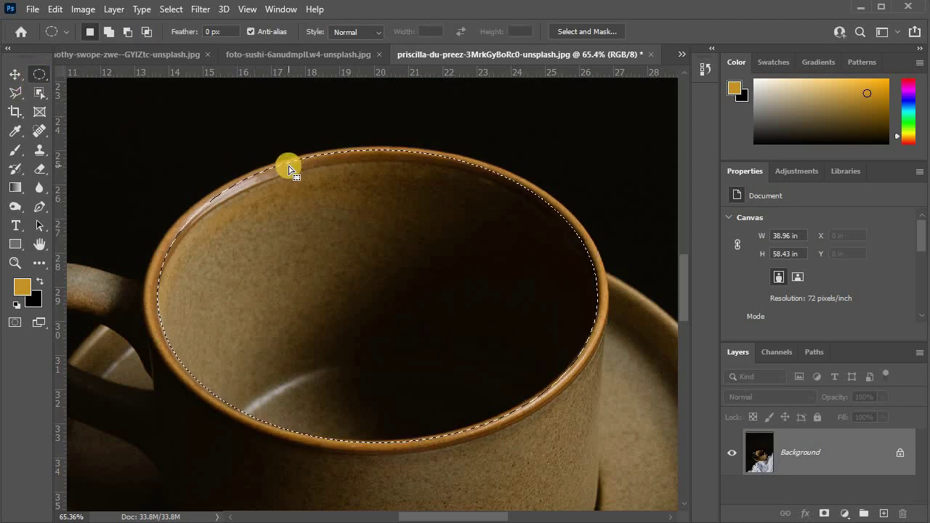
Carry the cup's oval selection onto the timothy-swope glass building photo
left_click(681, 55)
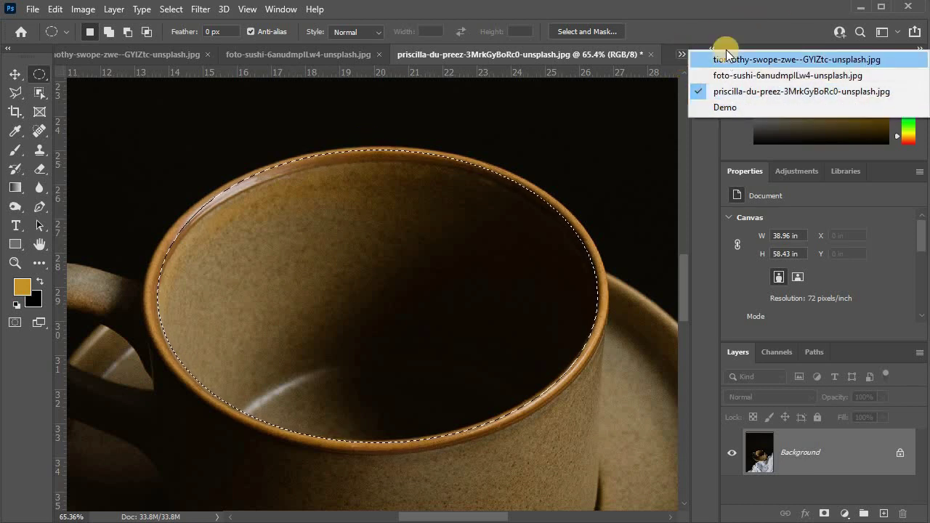
left_click(731, 61)
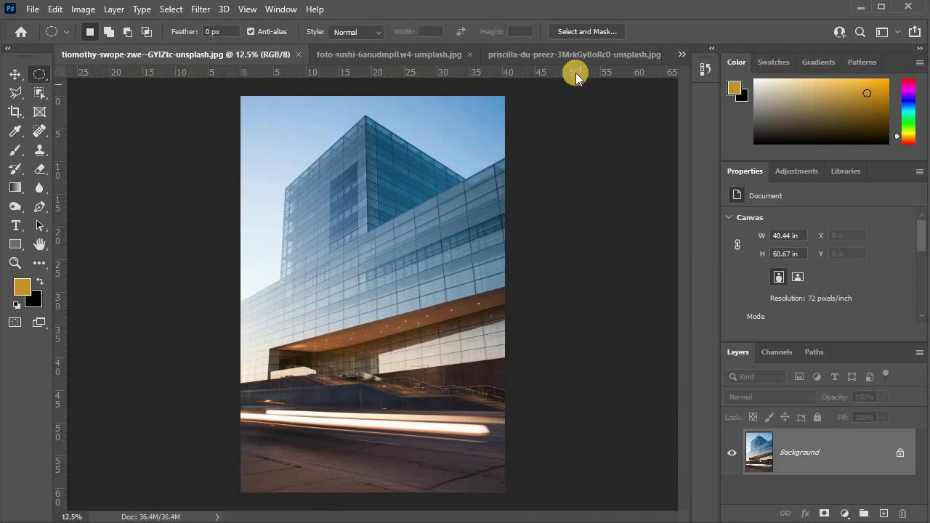
left_click(579, 58)
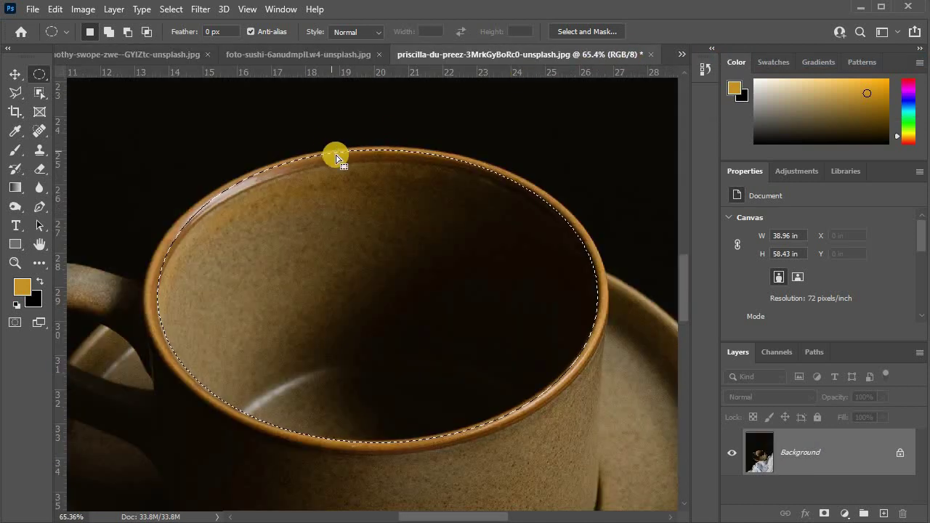
mouse_move(293, 104)
left_mouse_down()
mouse_move(134, 63)
mouse_move(337, 178)
left_mouse_up()
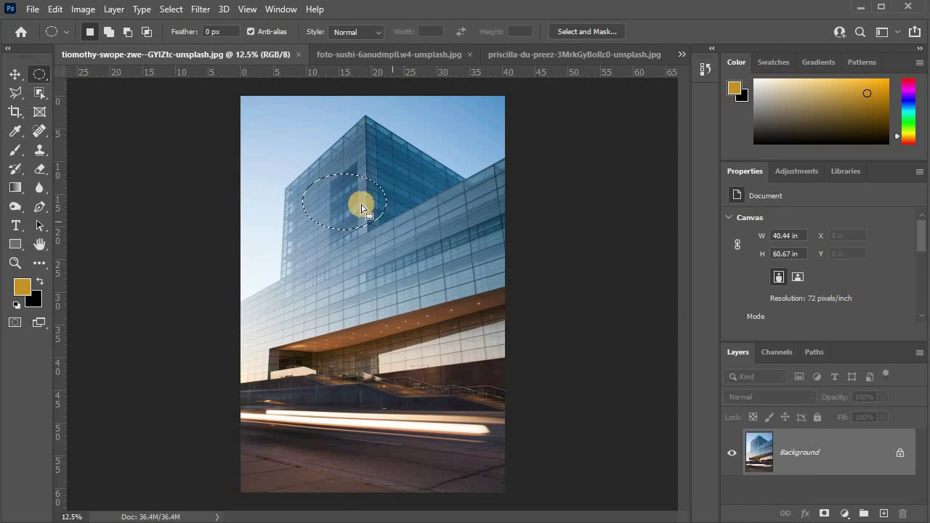
scroll(361, 208, "up", 5)
scroll(361, 207, "down", 3)
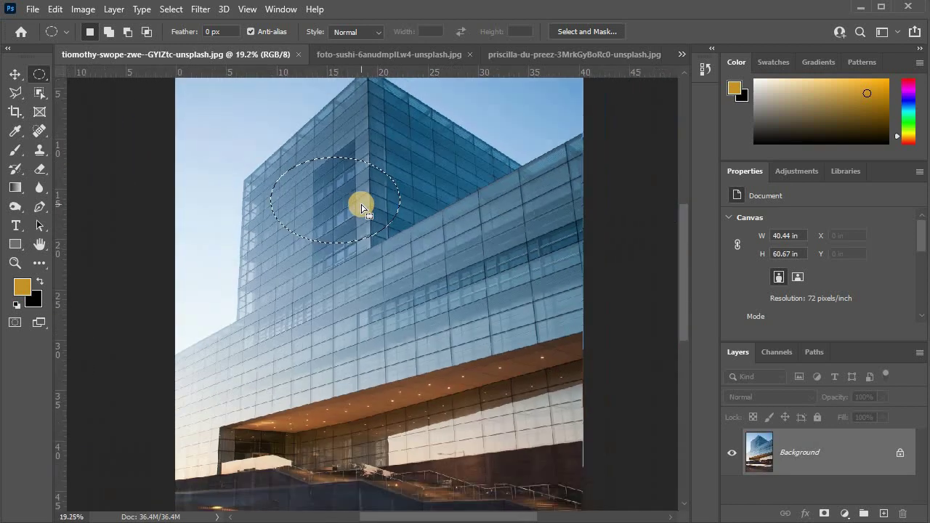
scroll(357, 204, "down", 2)
Move the building oval into the cup photo as Layer 1 and nudge it inside the rim
left_click(20, 71)
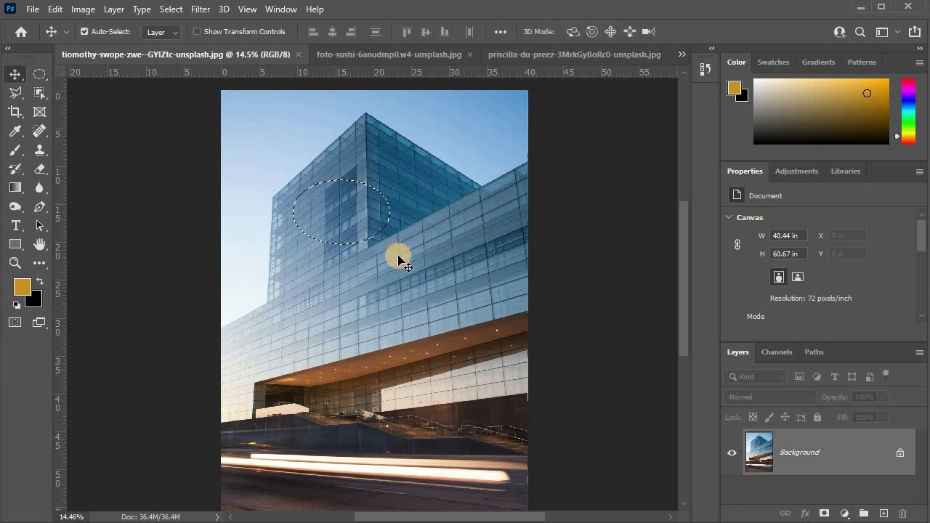
mouse_move(380, 212)
left_mouse_down()
mouse_move(489, 57)
mouse_move(357, 298)
mouse_move(390, 313)
left_mouse_up()
scroll(309, 260, "down", 2)
left_click_drag(311, 260, 365, 278)
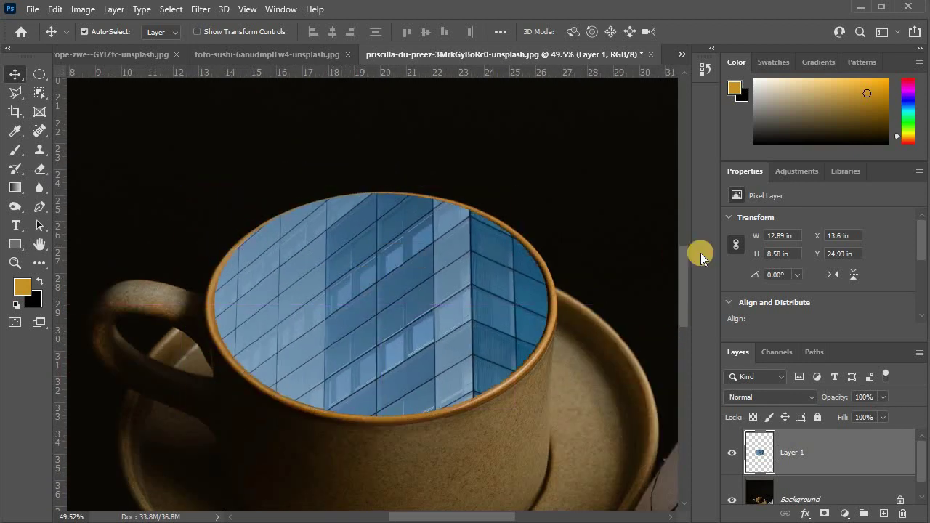
key("Right")
key("Right")
key("Right")
key("Right")
key("Right")
key("Right")
key("Right")
key("Right")
key("Down")
key("Down")
key("Down")
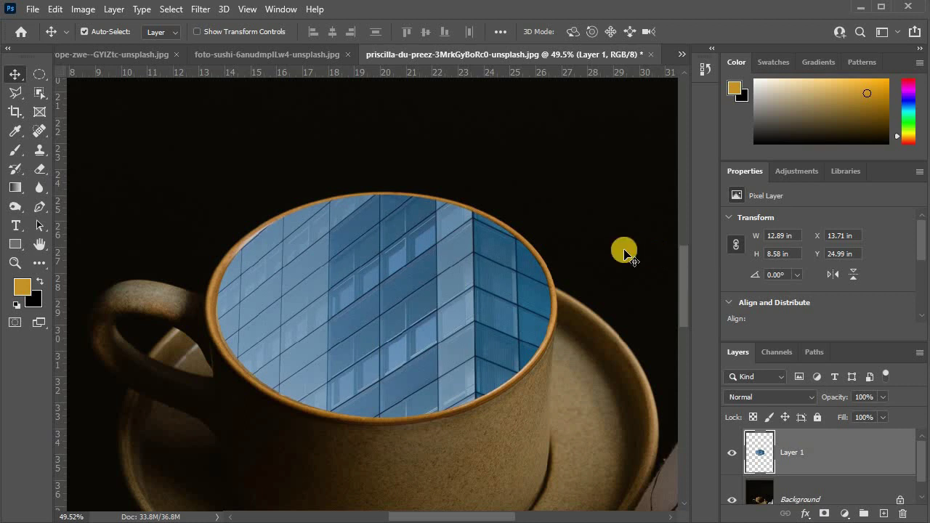
scroll(349, 307, "down", 2)
scroll(350, 307, "down", 3)
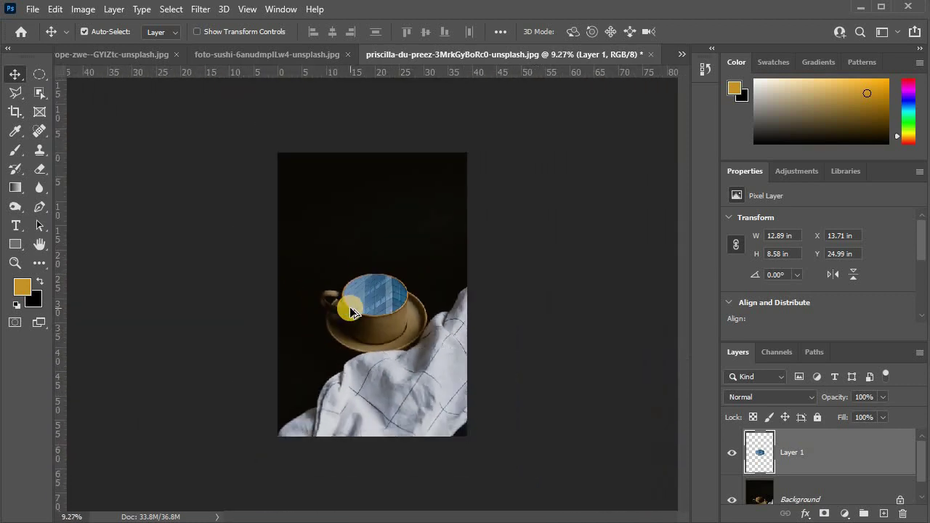
Close the priscilla-du-preez coffee cup composite without saving
scroll(347, 307, "up", 2)
scroll(347, 307, "up", 1)
scroll(383, 275, "down", 3)
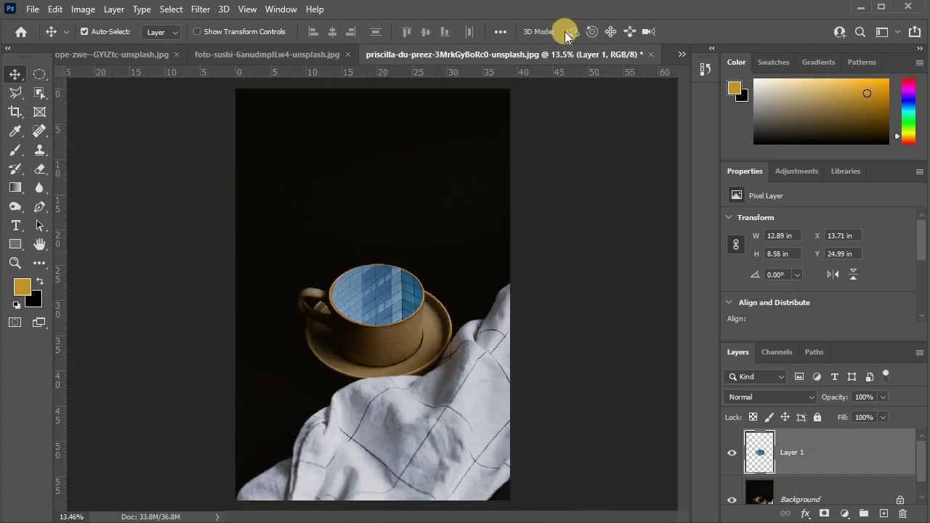
left_click(650, 55)
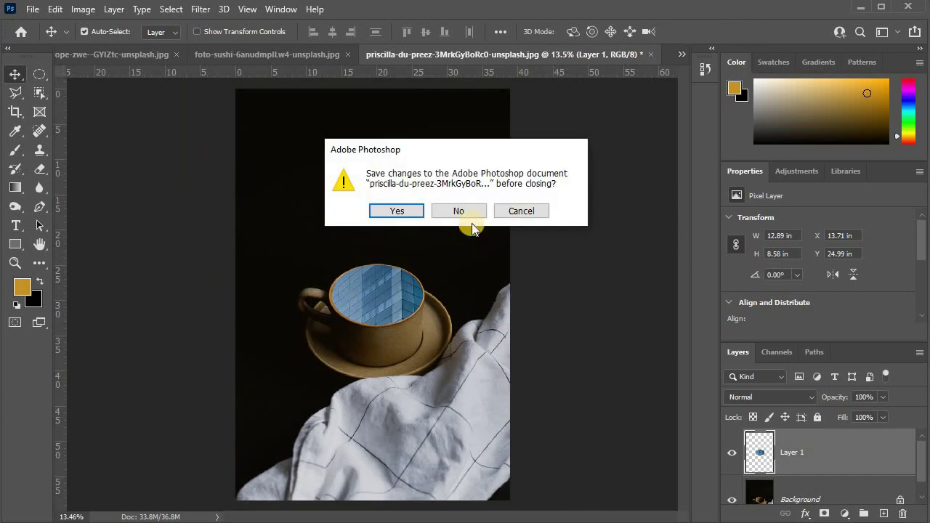
left_click(472, 216)
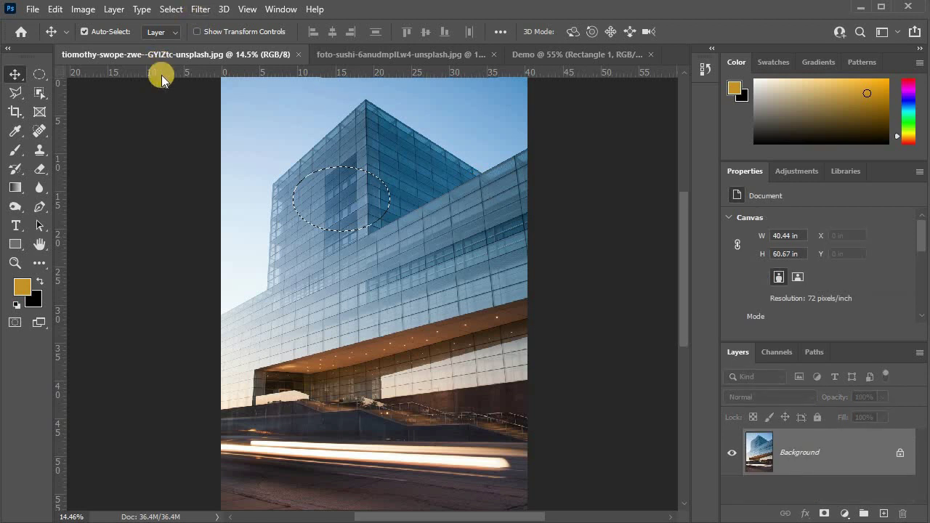
Clear the oval selection on the building photo and bring up the Lasso tool variants
key("ctrl+d")
scroll(218, 129, "up", 1)
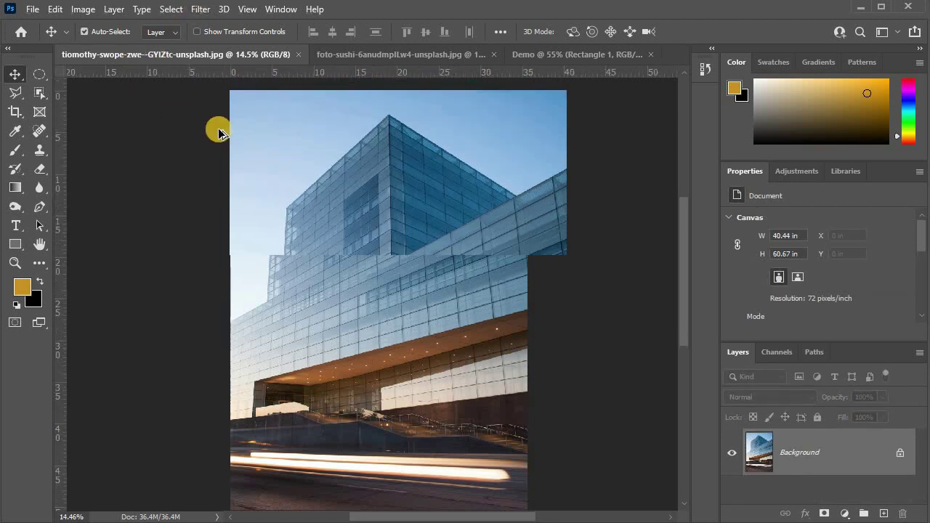
left_click_drag(20, 90, 52, 95)
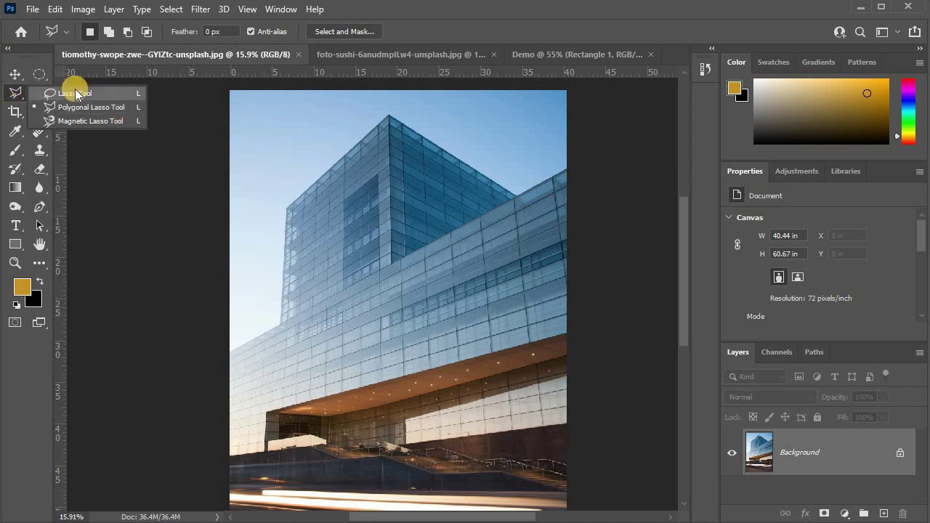
left_click(75, 94)
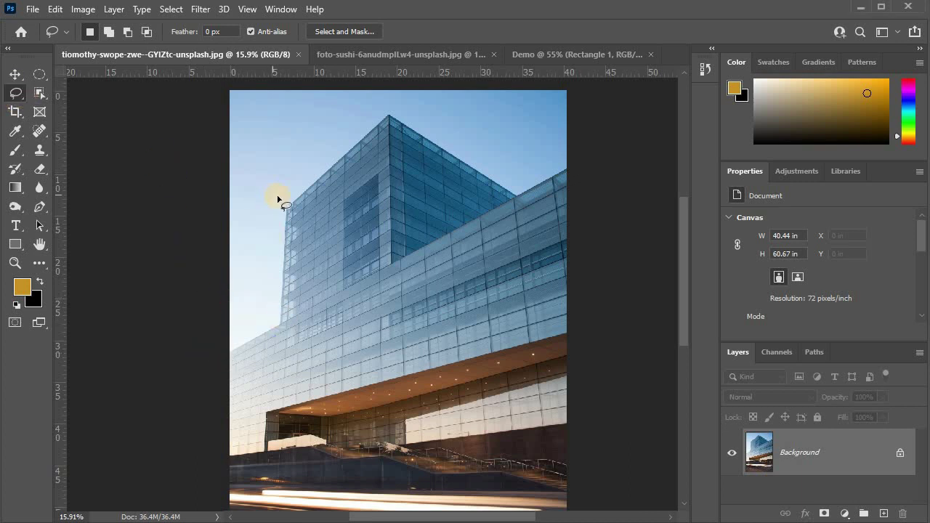
left_click_drag(214, 356, 287, 240)
mouse_move(352, 131)
left_mouse_down()
mouse_move(436, 114)
mouse_move(559, 143)
mouse_move(608, 116)
mouse_move(571, 85)
mouse_move(337, 64)
mouse_move(118, 68)
mouse_move(114, 395)
mouse_move(116, 322)
mouse_move(222, 353)
left_mouse_up()
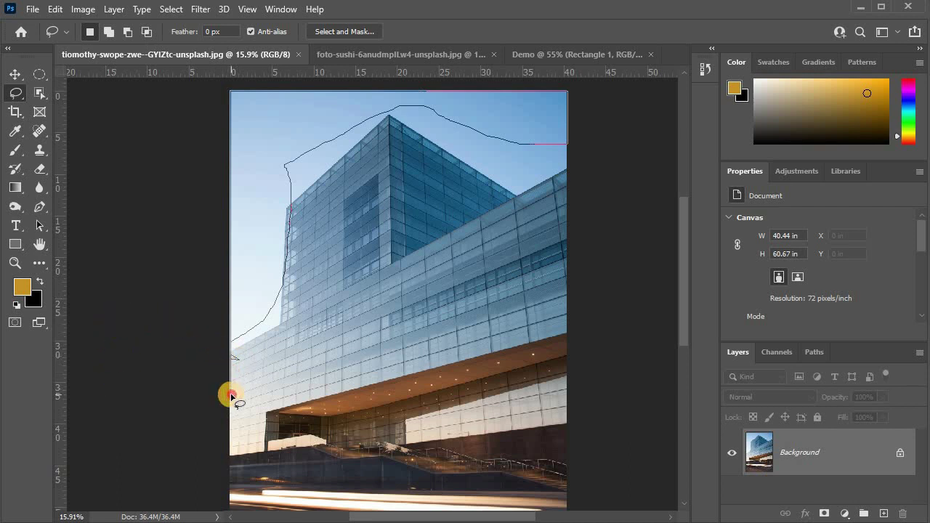
left_click_drag(231, 358, 231, 309)
scroll(303, 308, "down", 3)
scroll(320, 153, "up", 2)
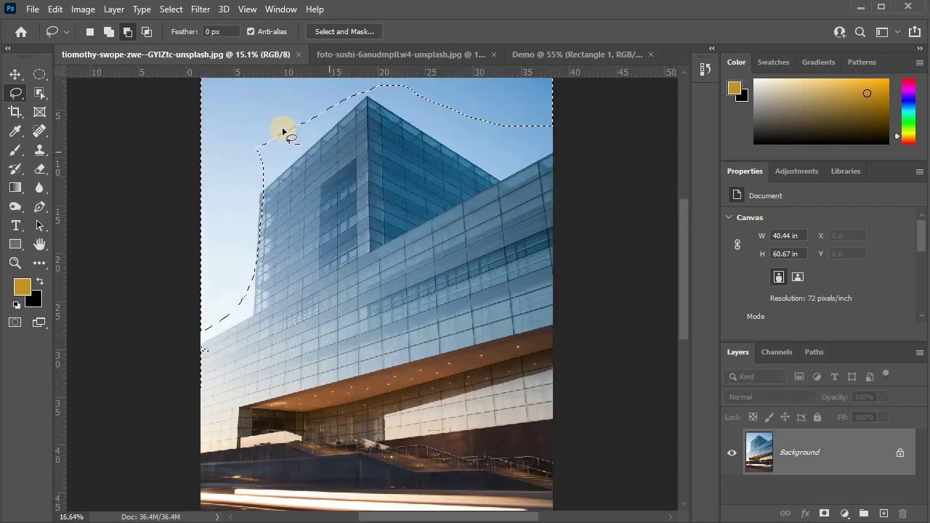
scroll(192, 86, "down", 1)
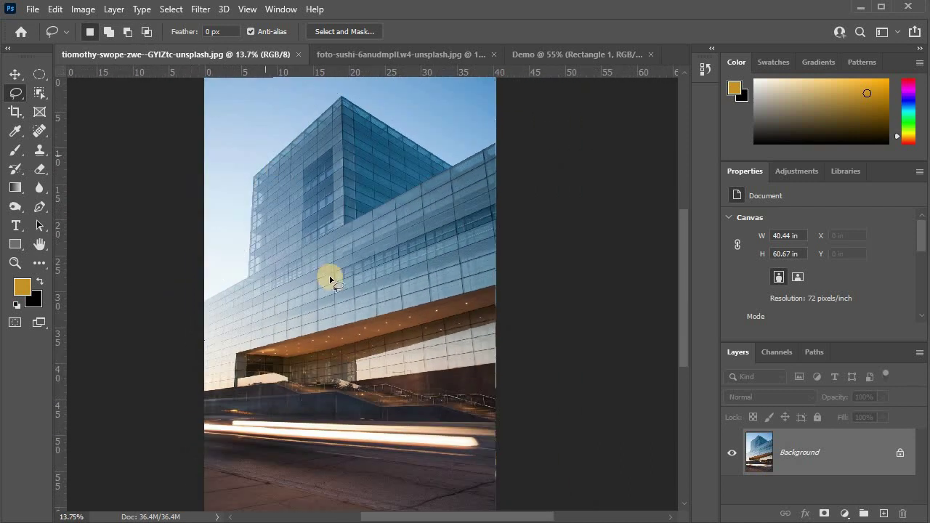
scroll(328, 276, "up", 2)
mouse_move(251, 247)
left_mouse_down()
mouse_move(322, 206)
mouse_move(327, 380)
left_mouse_up()
scroll(337, 369, "down", 2)
mouse_move(250, 421)
left_mouse_down()
mouse_move(242, 416)
mouse_move(279, 396)
left_mouse_up()
scroll(285, 385, "down", 1)
scroll(280, 391, "down", 1)
scroll(277, 392, "down", 1)
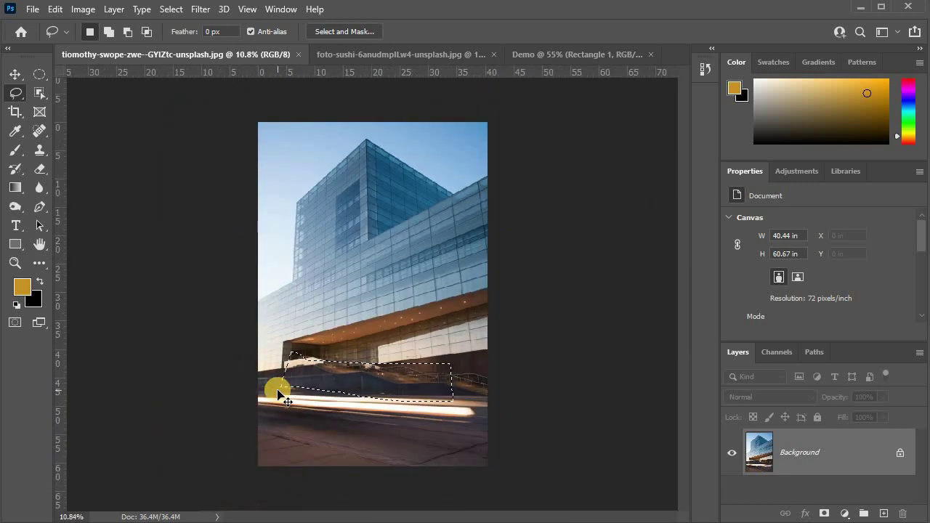
left_click(276, 393)
scroll(291, 363, "up", 7)
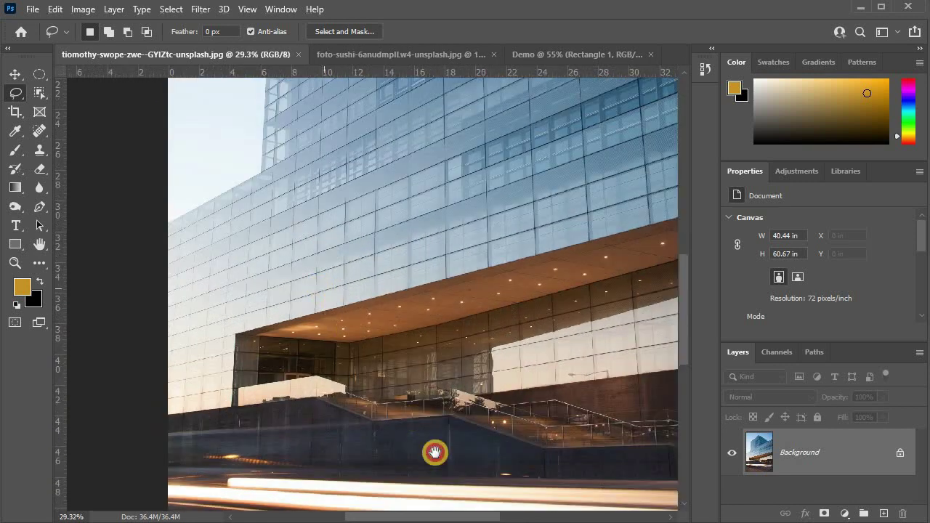
mouse_move(436, 131)
left_mouse_down()
mouse_move(440, 282)
mouse_move(426, 384)
left_mouse_up()
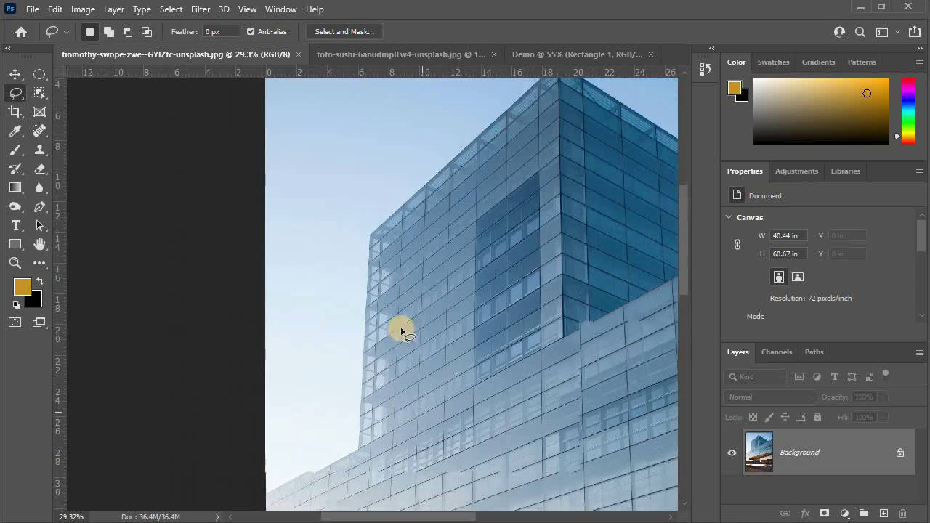
Switch to the Polygonal Lasso tool and zoom in on the building's left edge
right_click(16, 93)
left_click(88, 107)
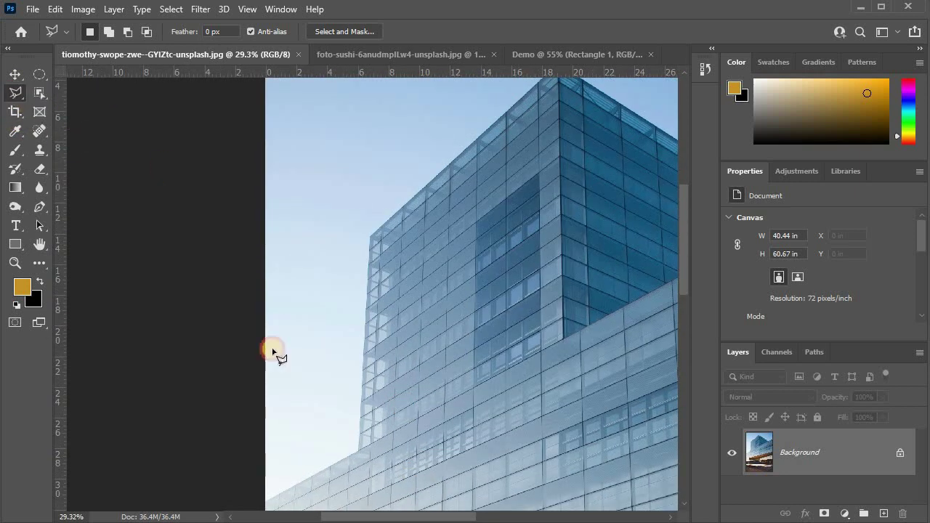
scroll(442, 420, "down", 3)
scroll(252, 467, "up", 3)
scroll(315, 271, "up", 2)
scroll(328, 289, "up", 2)
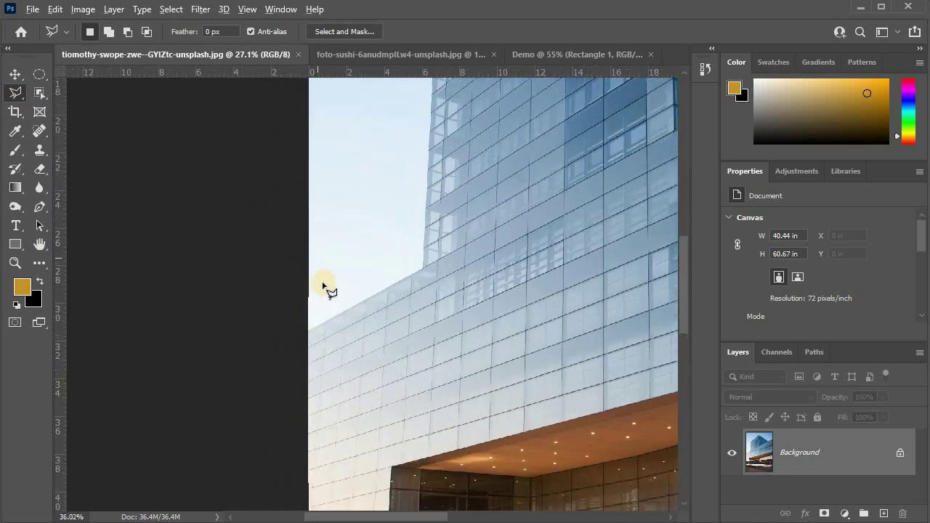
scroll(459, 285, "up", 4)
scroll(284, 337, "up", 2)
scroll(283, 334, "up", 2)
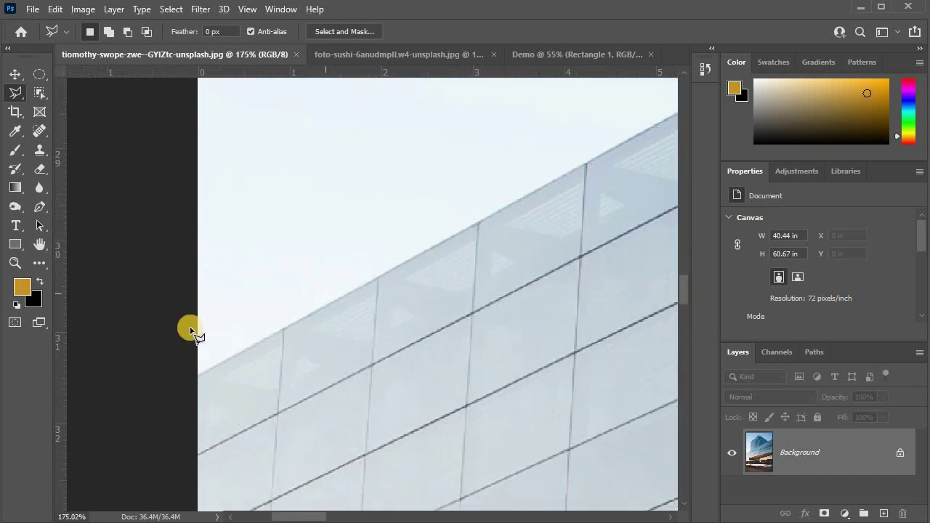
scroll(204, 378, "up", 2)
scroll(204, 378, "up", 2)
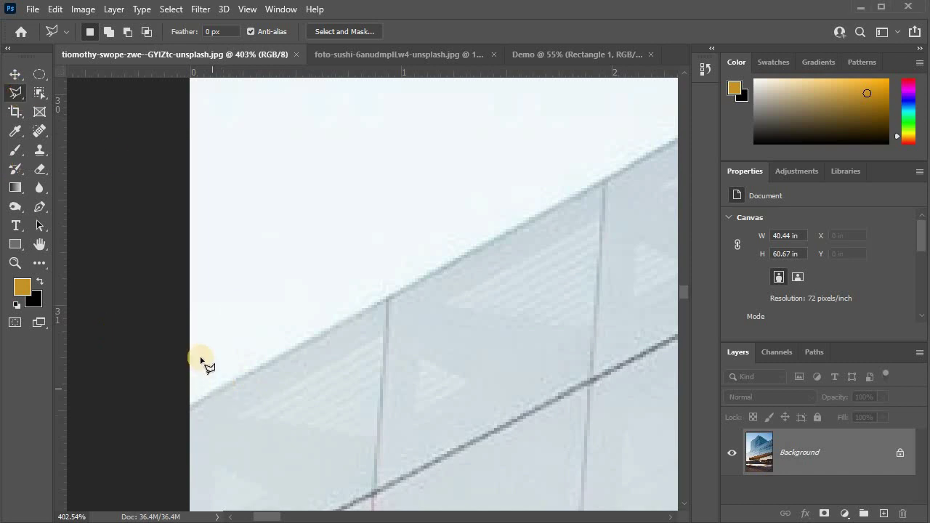
scroll(207, 392, "up", 1)
scroll(197, 349, "up", 1)
scroll(160, 334, "up", 1)
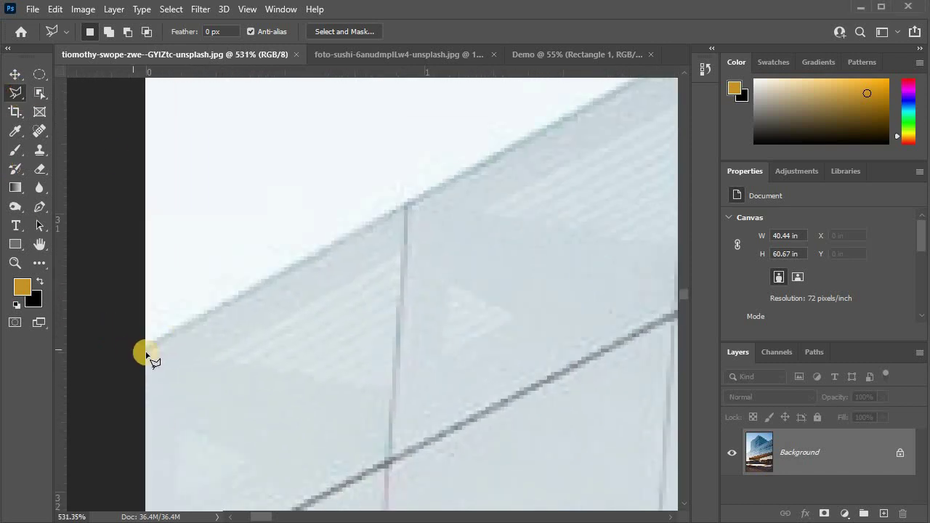
Place outline points from left of the image along the sloping building edge to the roof peak
left_click(134, 355)
scroll(353, 239, "down", 2)
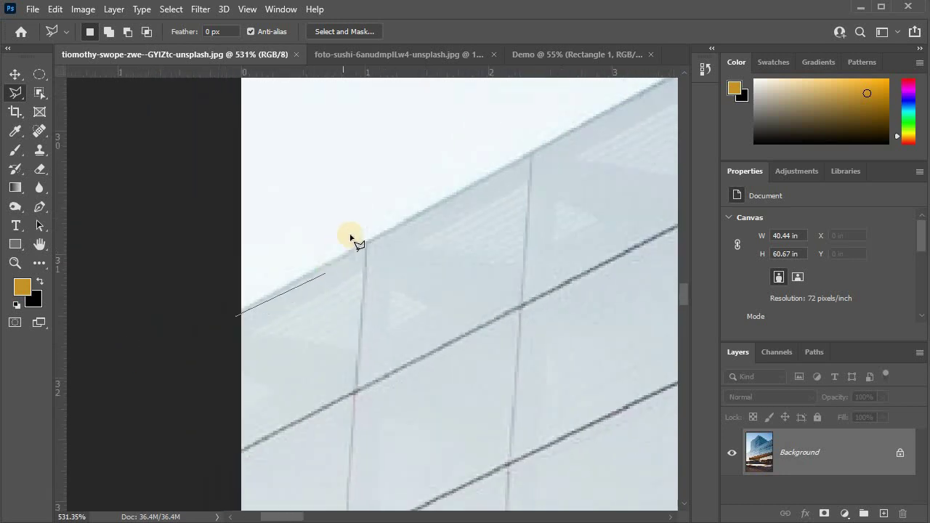
scroll(446, 202, "down", 2)
scroll(291, 336, "down", 2)
left_click(291, 336)
scroll(473, 245, "up", 1)
scroll(415, 274, "up", 1)
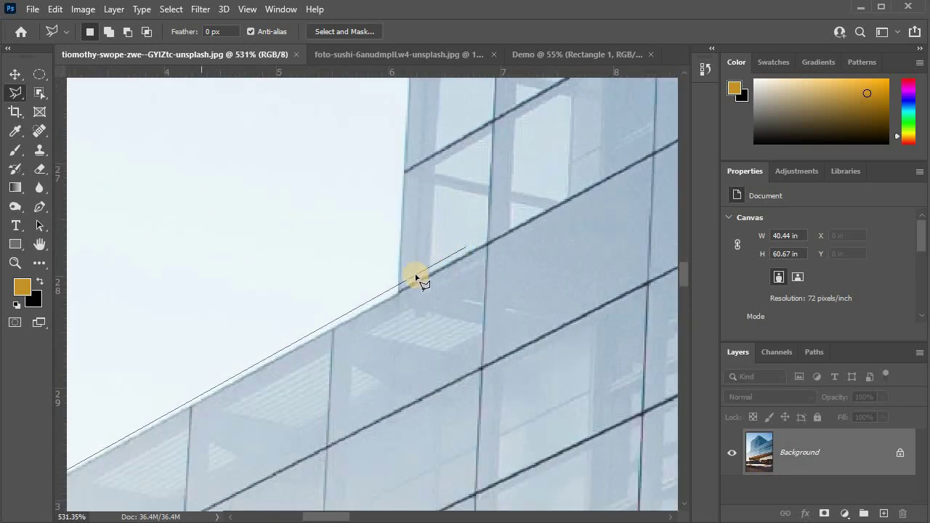
scroll(354, 316, "up", 1)
scroll(367, 334, "up", 1)
left_click(362, 331)
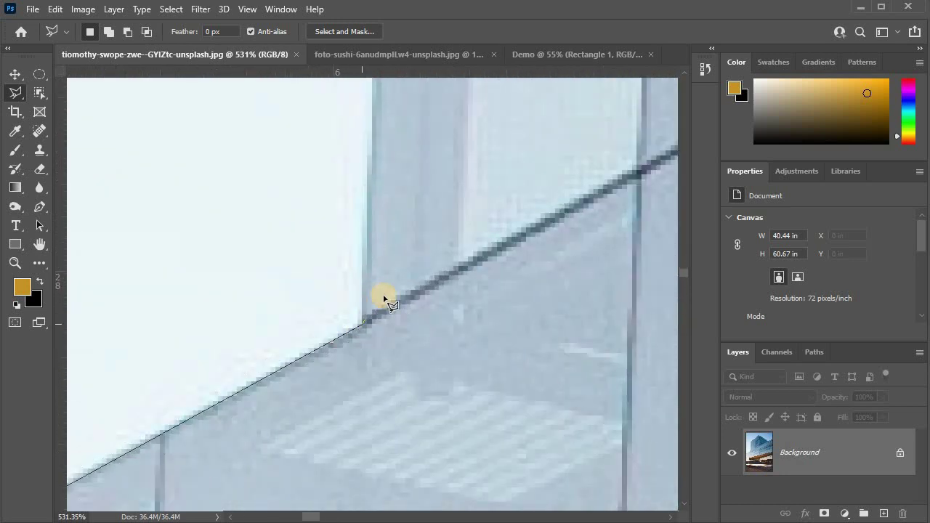
scroll(384, 297, "down", 3)
scroll(411, 245, "down", 3)
scroll(413, 245, "up", 2)
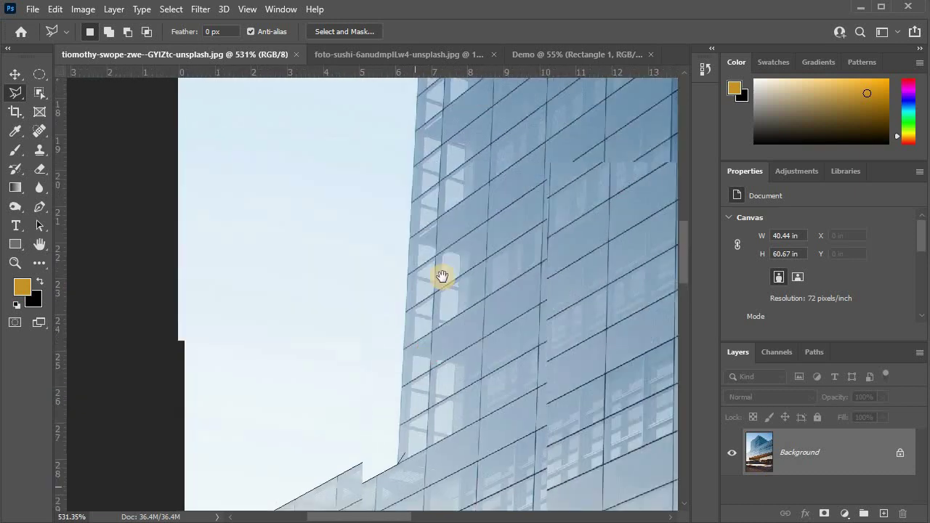
scroll(440, 274, "up", 2)
scroll(390, 309, "up", 2)
scroll(390, 187, "up", 2)
scroll(409, 270, "up", 2)
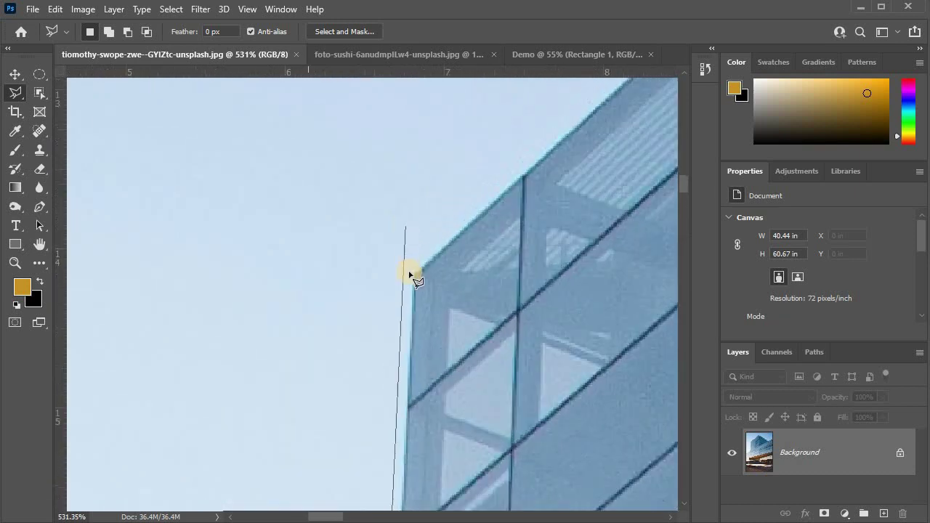
scroll(416, 288, "up", 1)
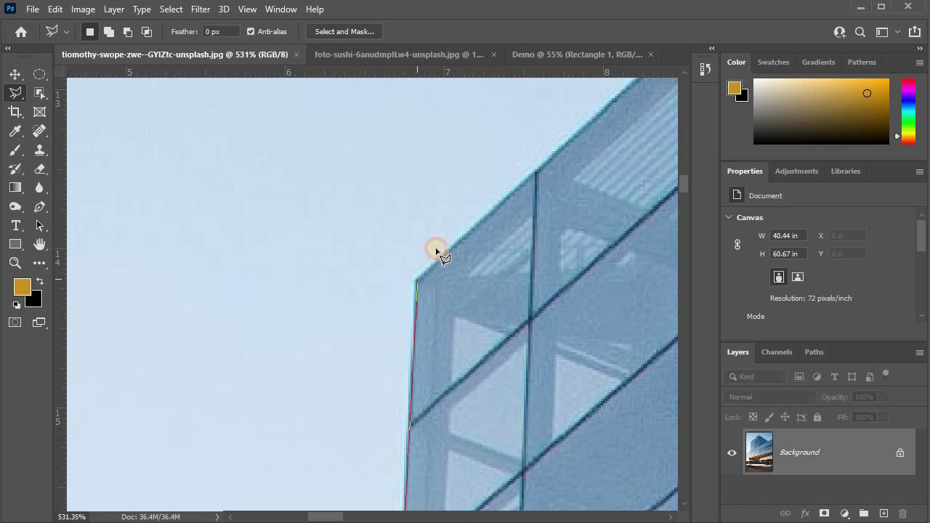
scroll(437, 251, "down", 2)
scroll(450, 264, "down", 2)
scroll(317, 394, "down", 3)
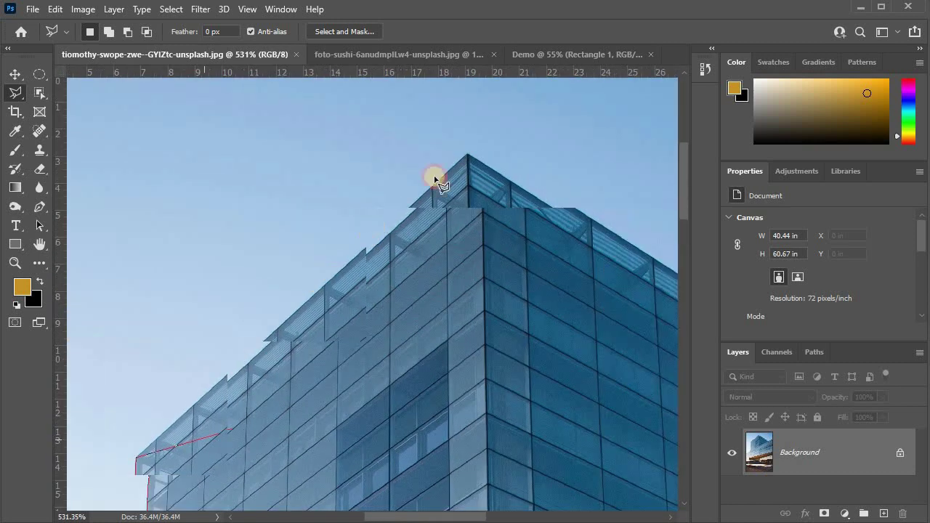
scroll(473, 151, "up", 2)
scroll(472, 152, "up", 2)
scroll(471, 167, "up", 1)
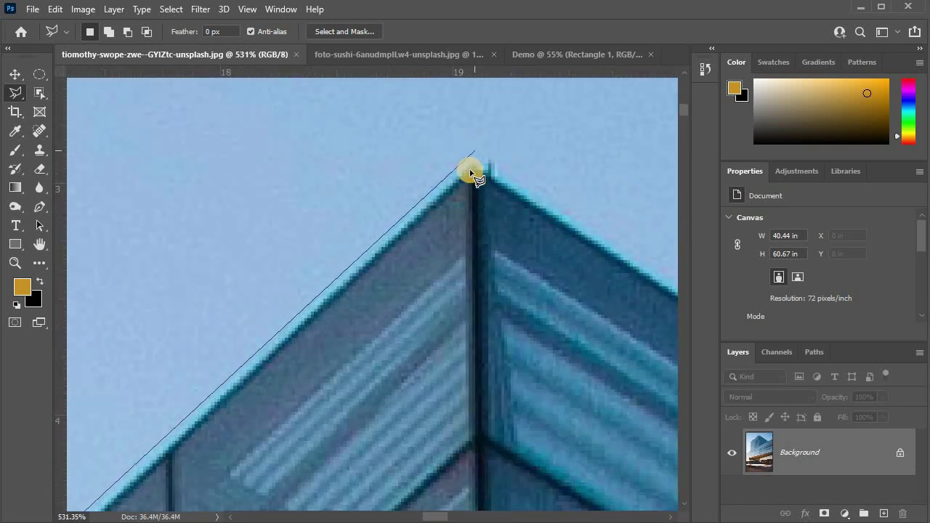
left_click(471, 172)
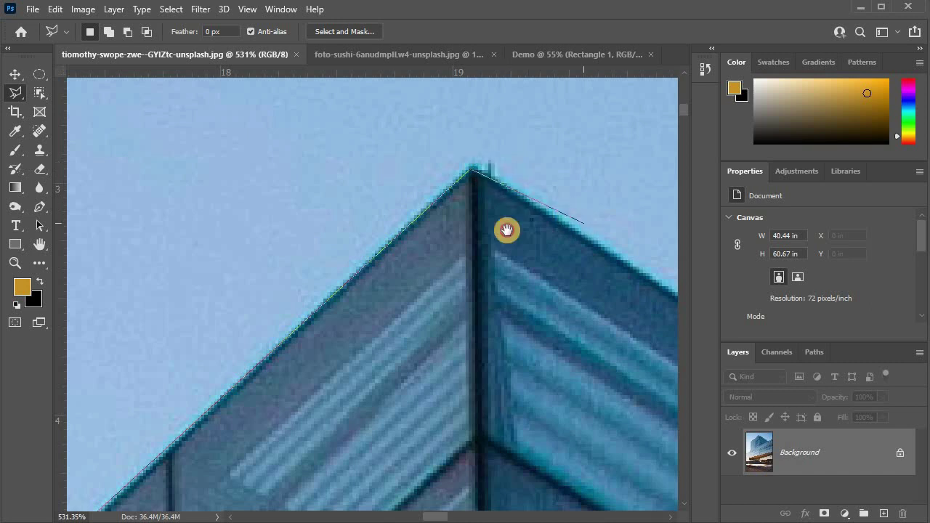
Continue the outline along the right roof slope, panning to follow the roof edge
left_click_drag(505, 228, 322, 232)
scroll(508, 268, "down", 2)
scroll(349, 269, "down", 1)
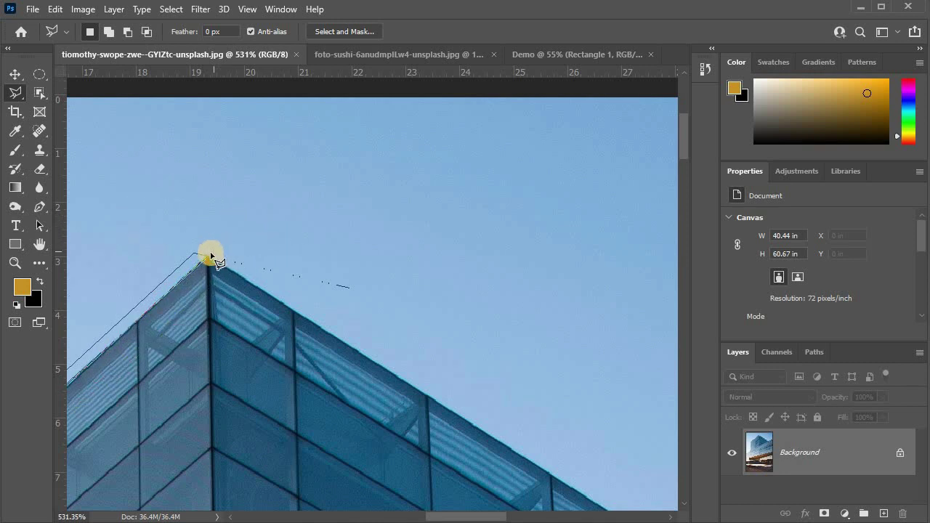
left_click(431, 148)
left_click(163, 154)
left_click_drag(397, 338, 121, 224)
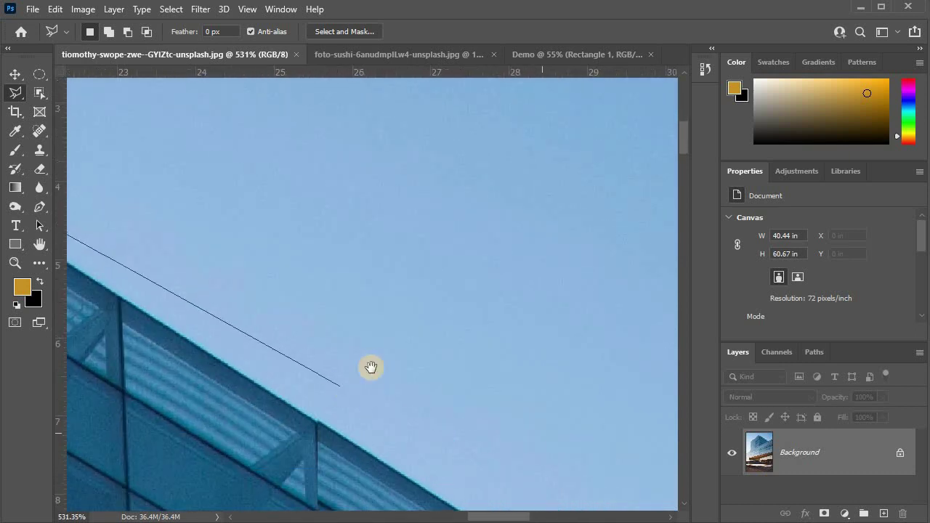
left_click_drag(371, 367, 108, 141)
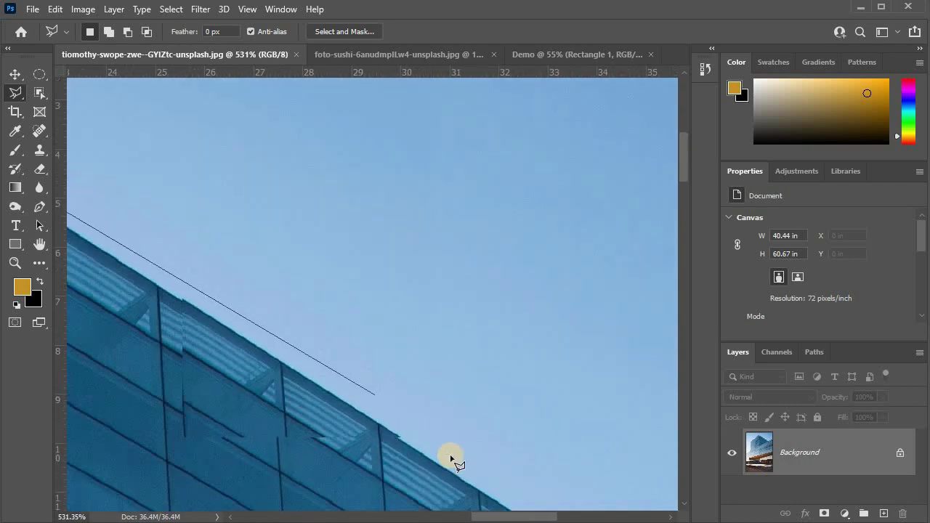
left_click_drag(450, 458, 156, 175)
scroll(319, 315, "up", 3)
scroll(309, 363, "up", 3)
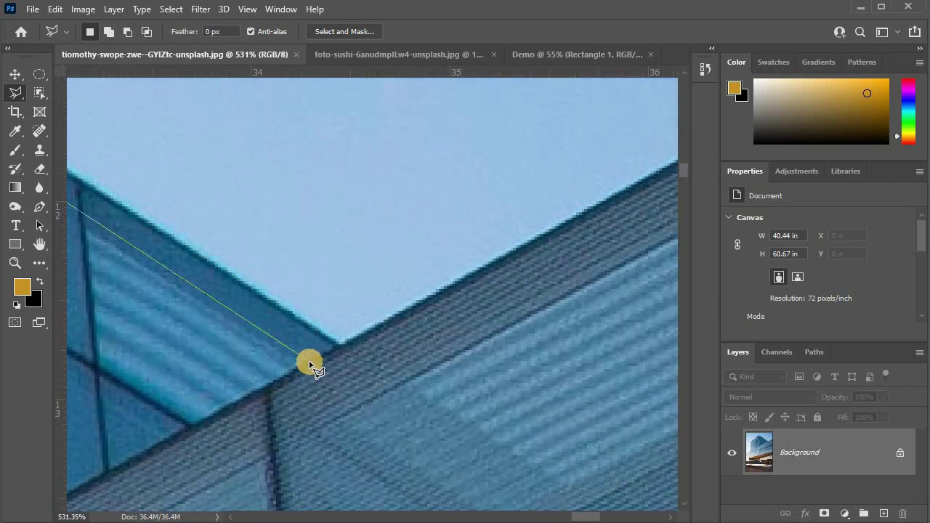
scroll(374, 256, "right", 10)
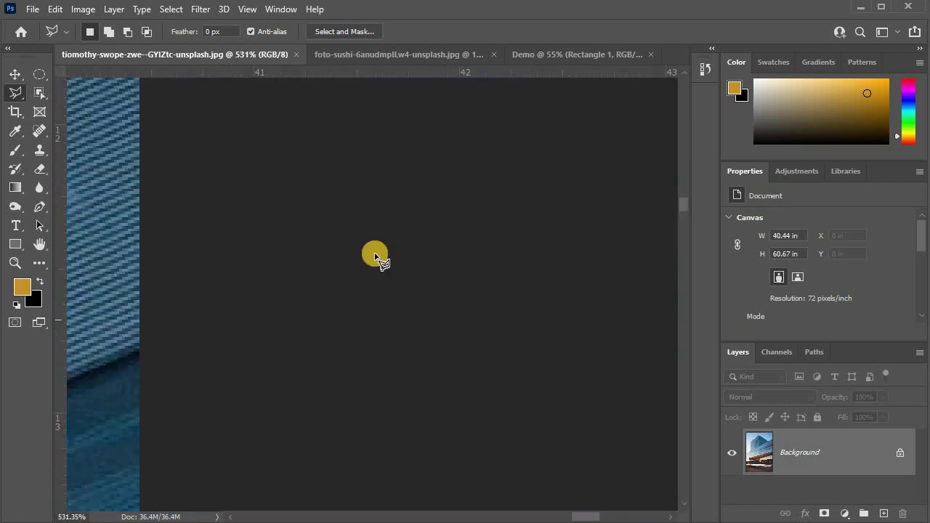
scroll(376, 256, "left", 5)
scroll(436, 216, "down", 3)
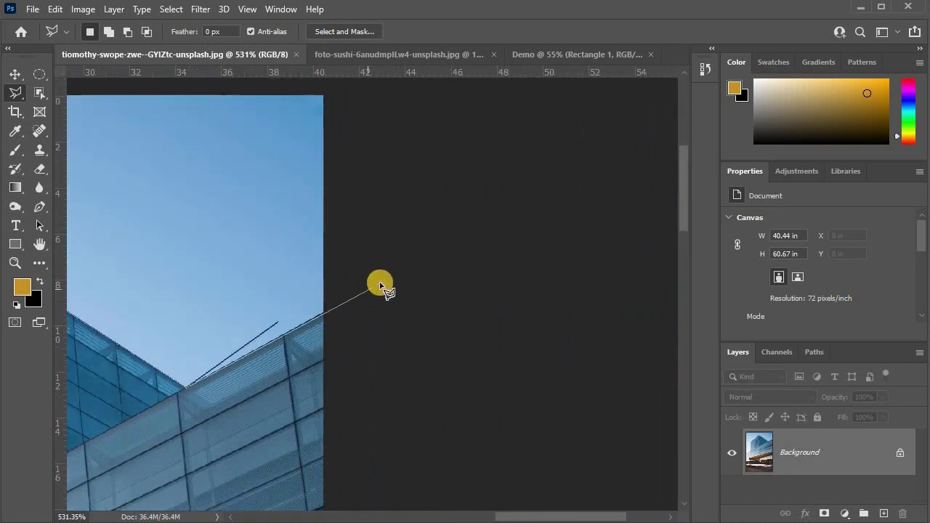
scroll(386, 280, "down", 1)
Add points outside the image's right side and double-click to close the building selection
scroll(396, 291, "down", 2)
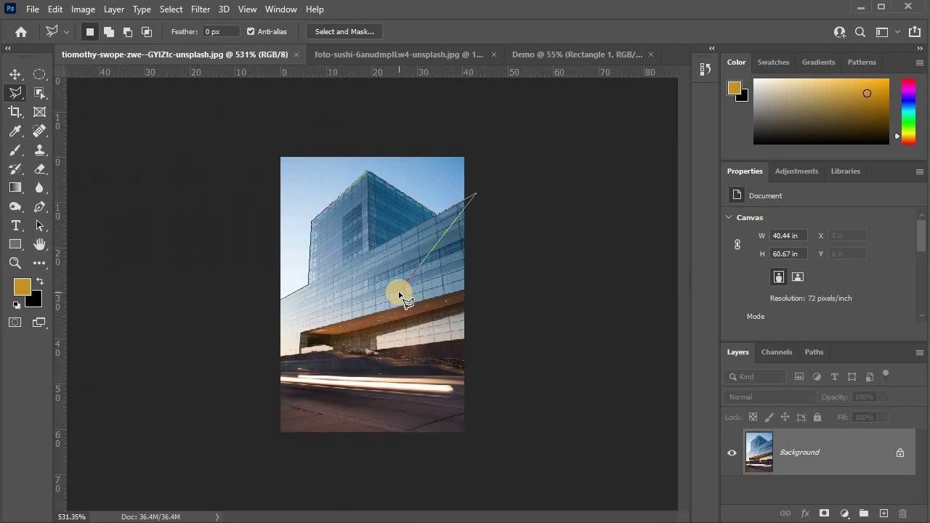
scroll(436, 341, "down", 2)
left_click(260, 413)
left_click(261, 321)
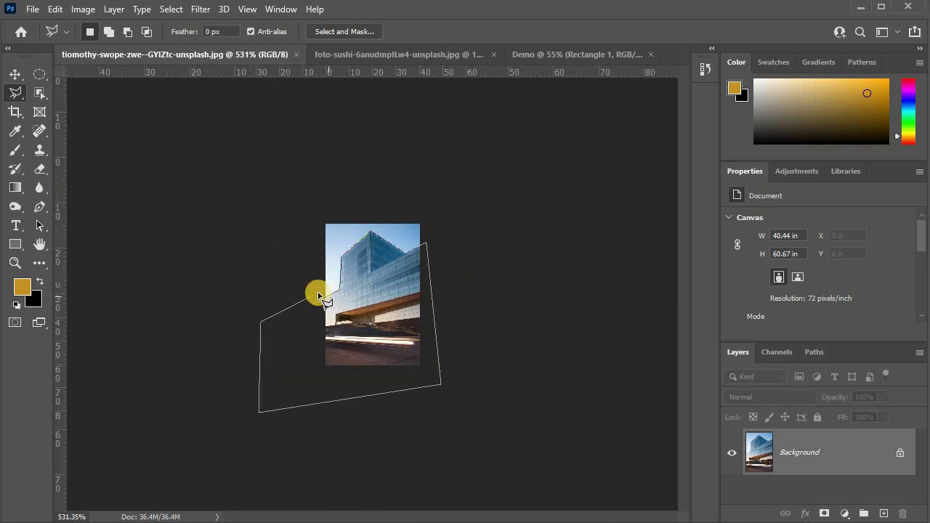
scroll(322, 298, "up", 2)
scroll(276, 307, "up", 2)
scroll(213, 318, "up", 2)
scroll(214, 277, "up", 1)
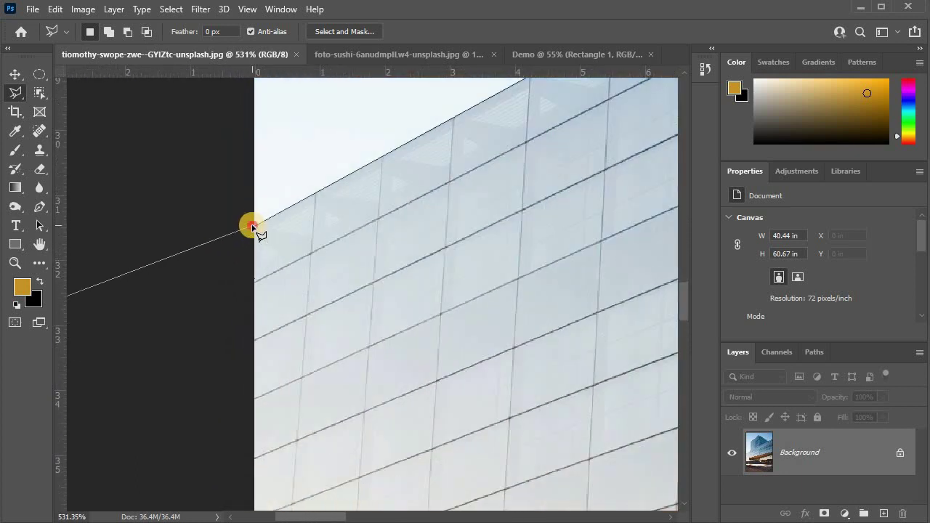
double_click(252, 226)
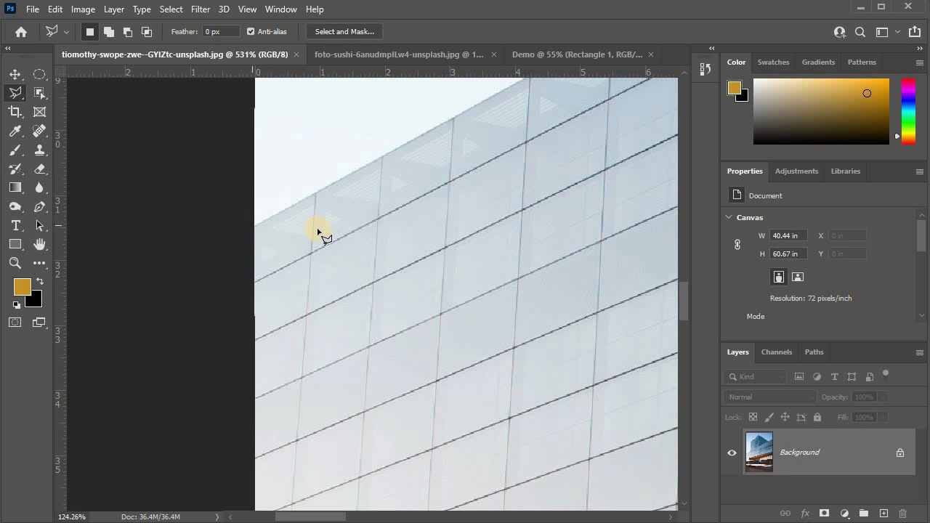
Zoom to review the selected building and switch to the Move tool
scroll(317, 231, "down", 3)
scroll(318, 232, "down", 3)
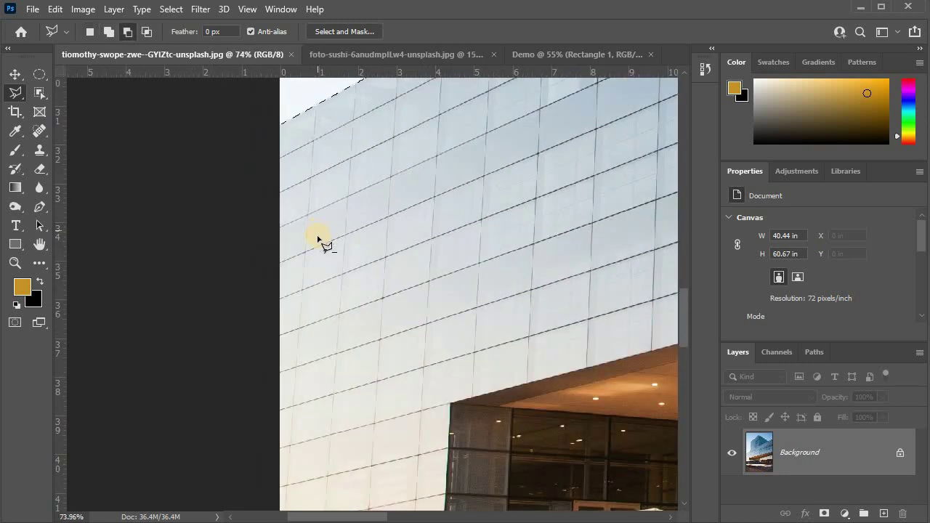
scroll(317, 240, "down", 5)
scroll(317, 240, "down", 2)
scroll(380, 206, "up", 2)
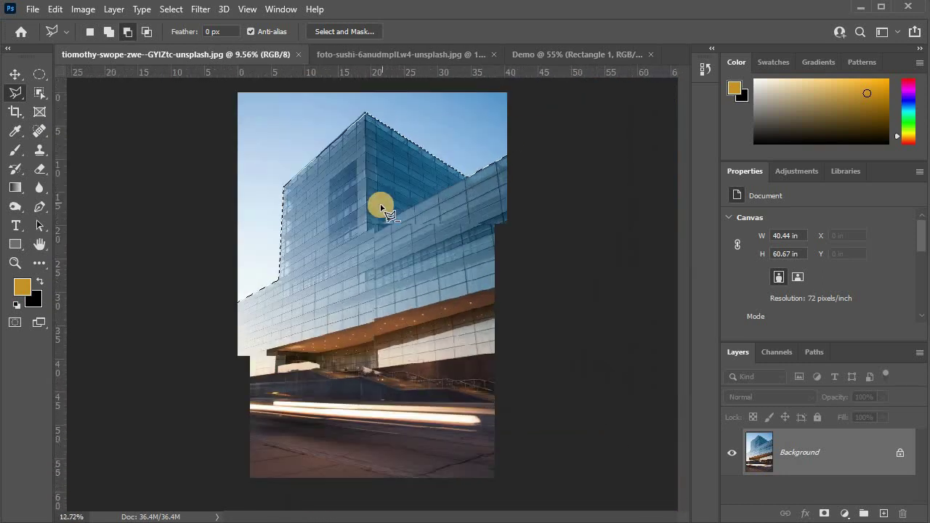
scroll(380, 206, "up", 1)
left_click(14, 74)
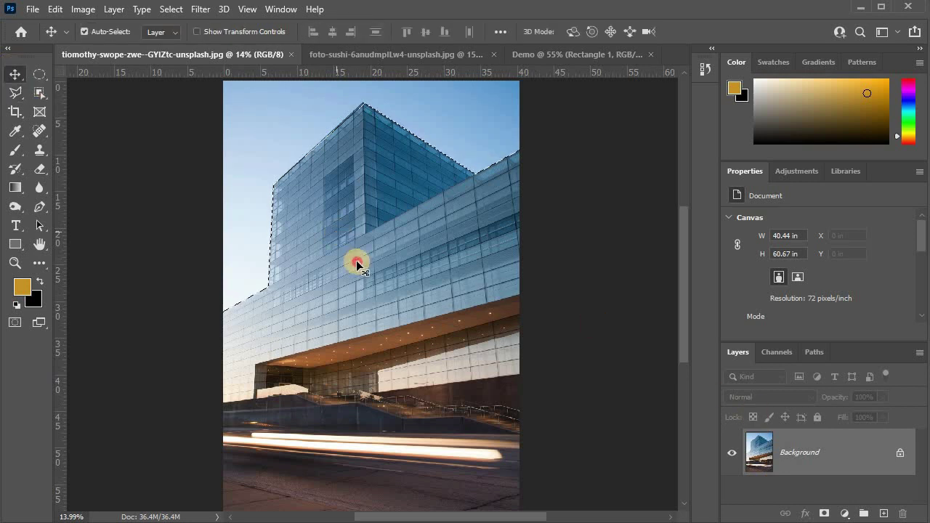
Test-drag the selected building piece, return it to its original spot, and deselect with Ctrl+D
mouse_move(445, 270)
left_mouse_down()
mouse_move(489, 376)
mouse_move(614, 311)
left_mouse_up()
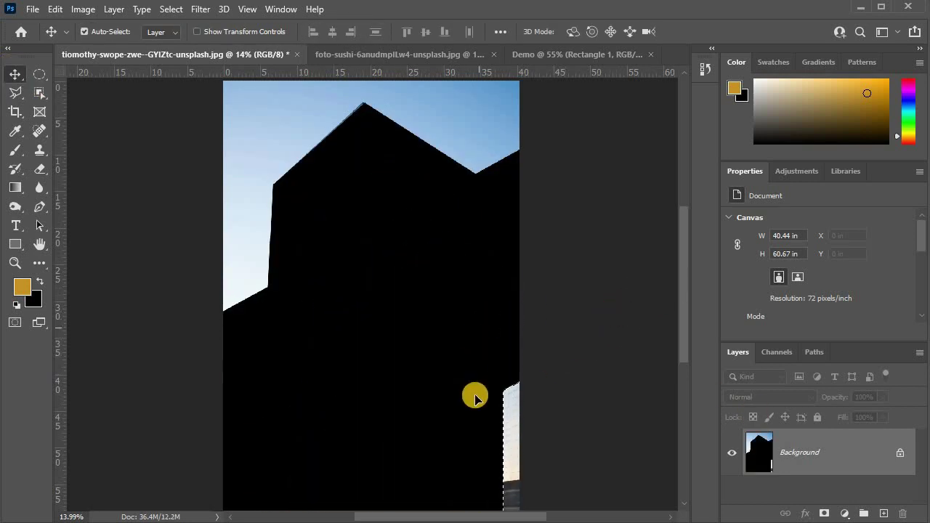
left_click_drag(510, 414, 232, 339)
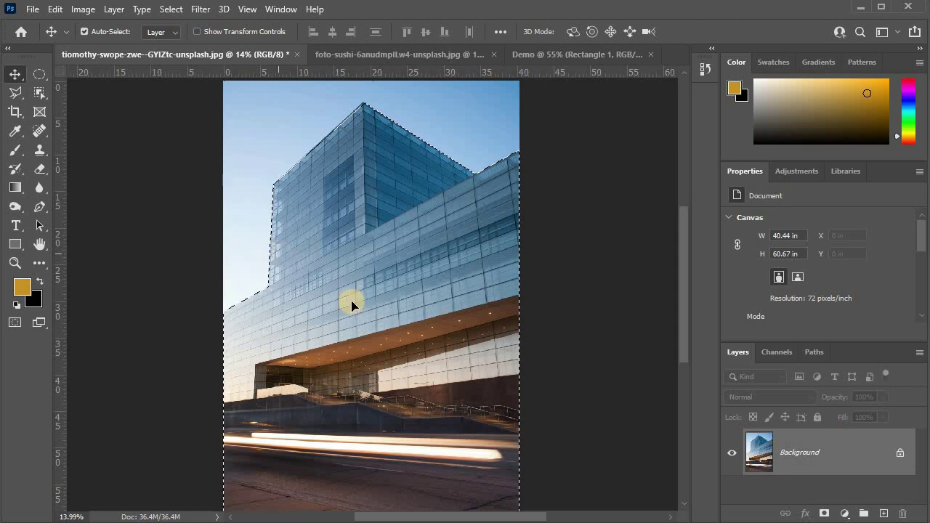
left_click_drag(380, 354, 346, 299)
scroll(235, 138, "up", 2)
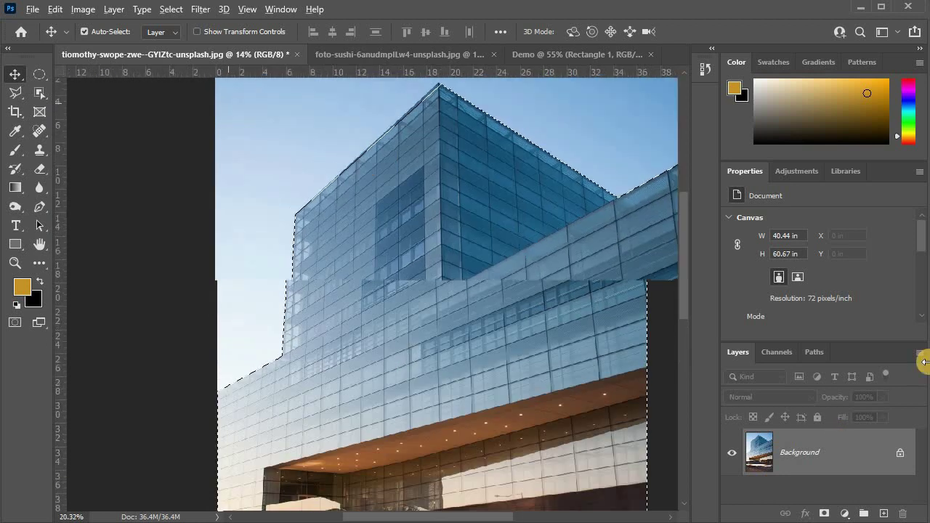
scroll(276, 197, "down", 2)
scroll(284, 189, "down", 2)
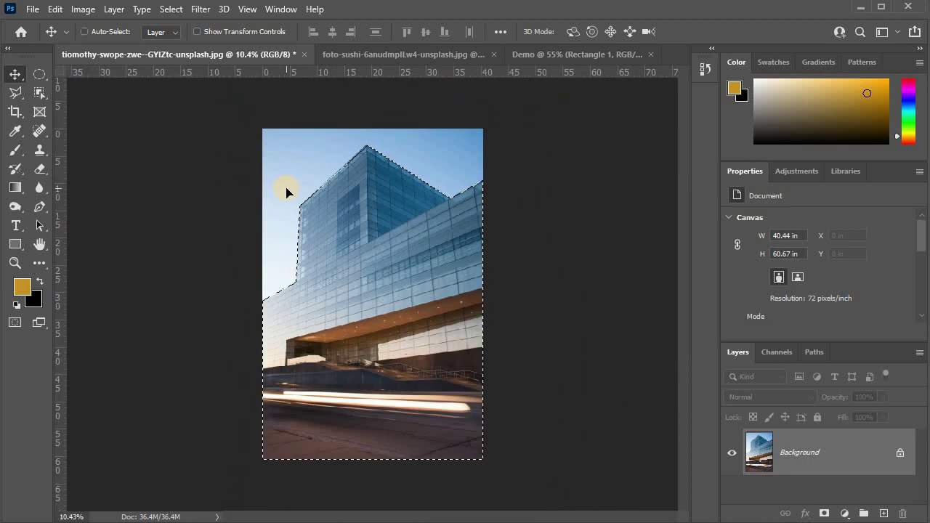
key("ctrl+d")
scroll(290, 193, "up", 2)
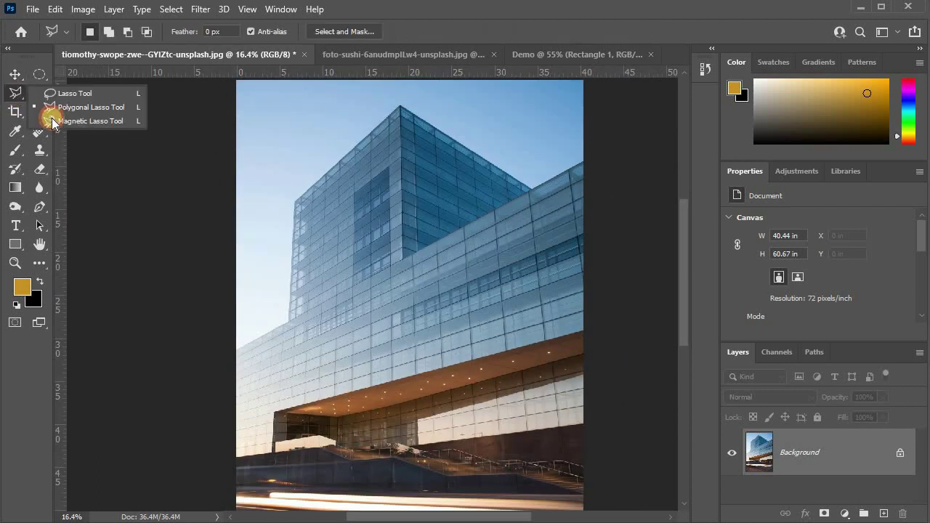
Switch to the Magnetic Lasso tool and zoom in on the building
left_click(82, 119)
scroll(216, 327, "up", 3)
scroll(213, 344, "up", 2)
scroll(332, 187, "up", 1)
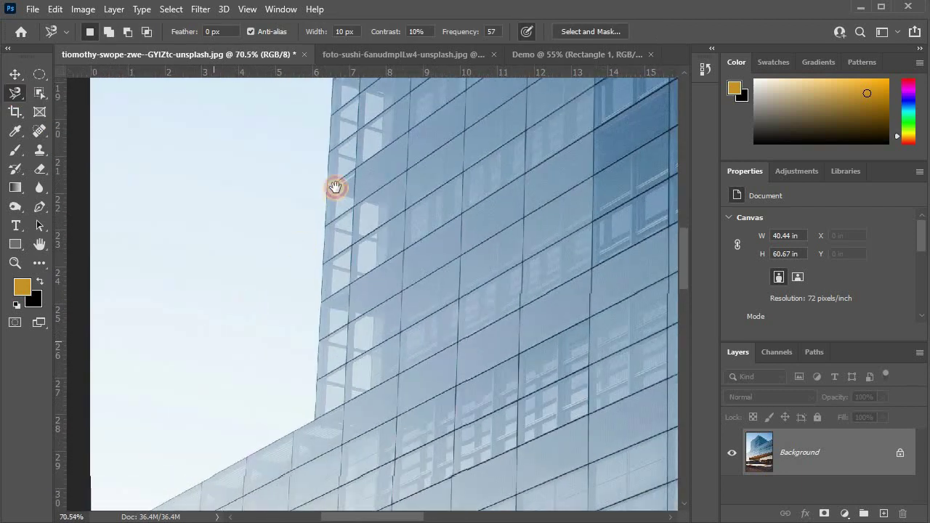
scroll(235, 436, "up", 1)
scroll(298, 301, "up", 1)
scroll(291, 276, "up", 2)
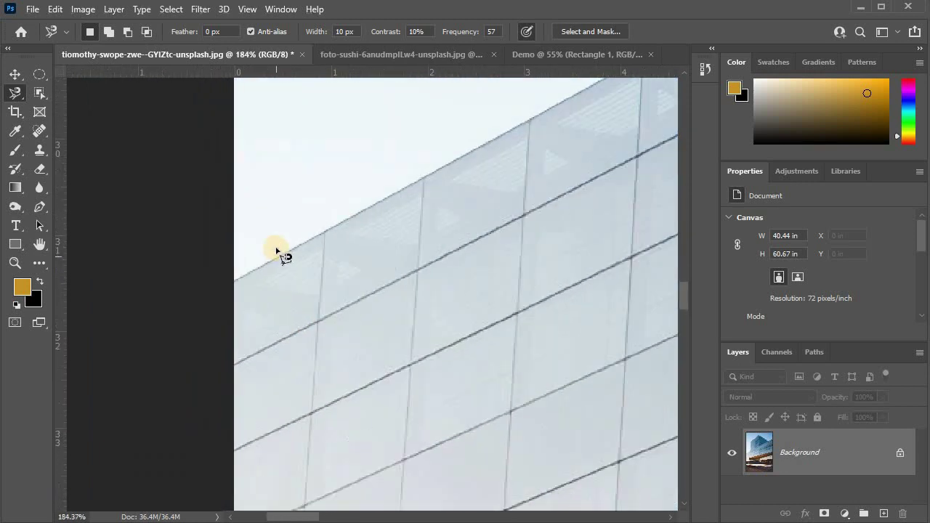
scroll(288, 322, "up", 1)
scroll(276, 325, "up", 2)
scroll(262, 305, "up", 1)
scroll(262, 298, "up", 1)
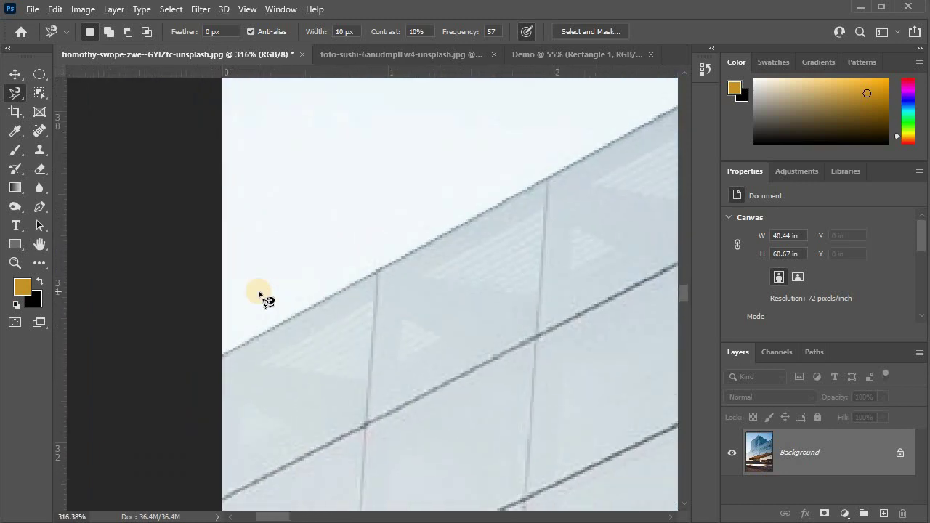
scroll(251, 320, "up", 2)
scroll(248, 328, "up", 1)
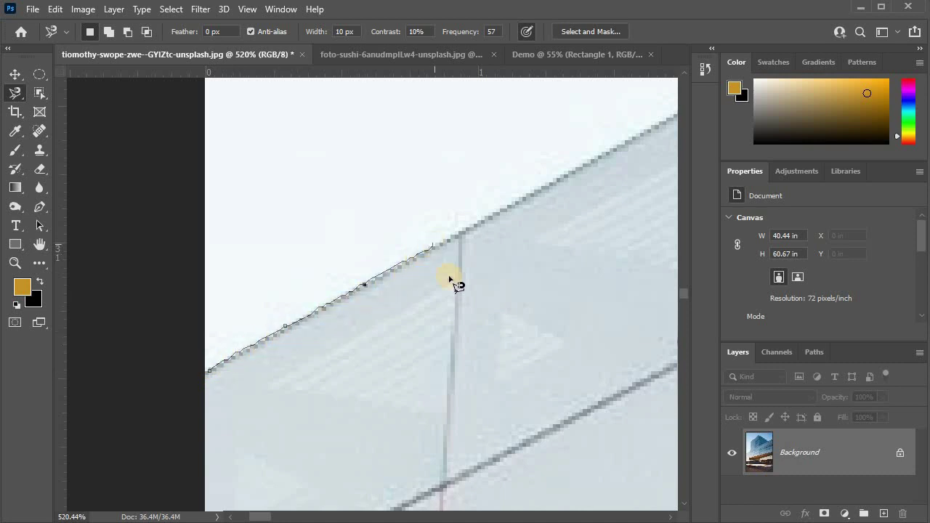
Trace the magnetic outline along the sloping building edge to its corner
left_click(629, 147, "alt")
left_click_drag(453, 317, 260, 430)
mouse_move(475, 315)
left_mouse_down()
mouse_move(533, 299)
mouse_move(590, 258)
mouse_move(546, 269)
left_mouse_up()
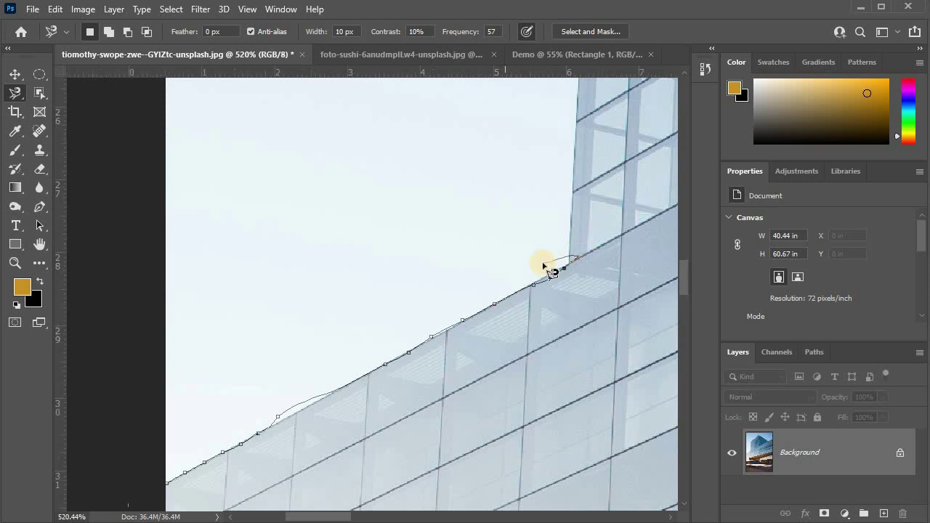
scroll(544, 265, "up", 2)
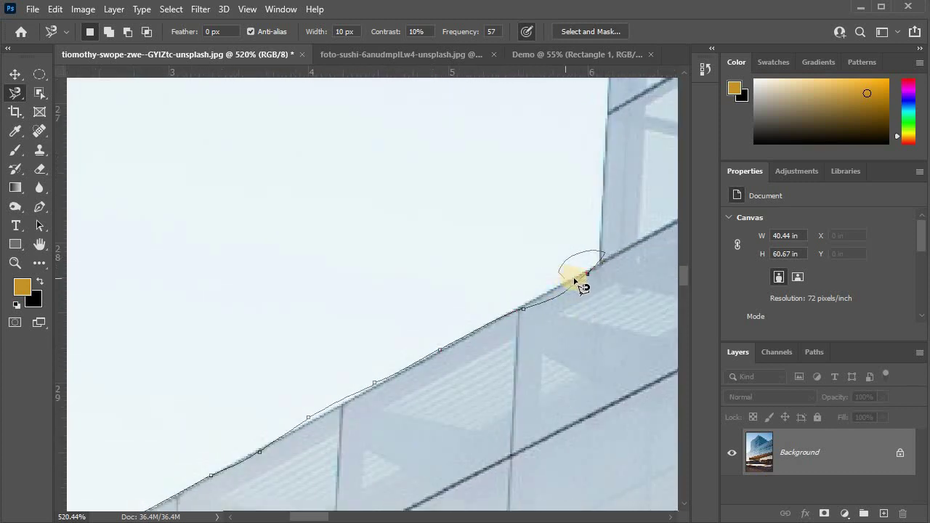
left_click_drag(575, 282, 635, 242)
left_click(575, 275)
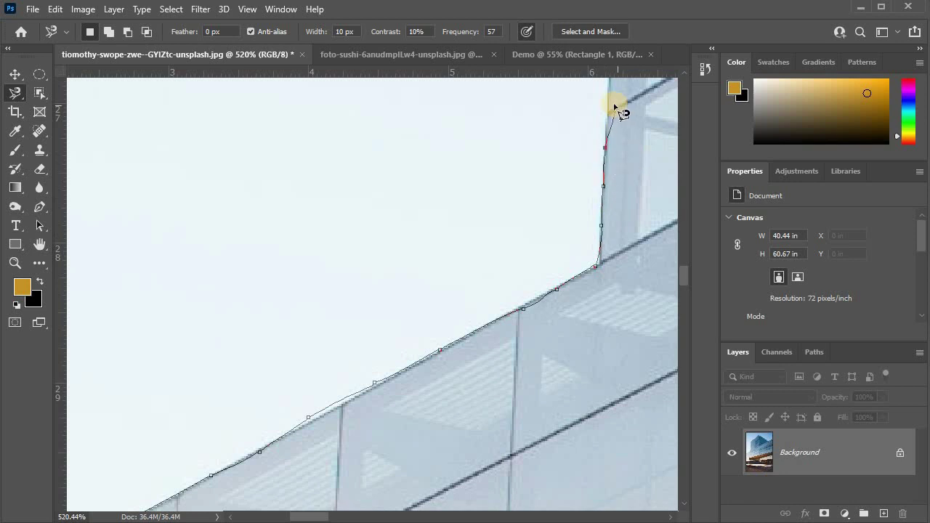
Continue the outline up the tower's left edge and around its top corner
left_click_drag(601, 148, 467, 403)
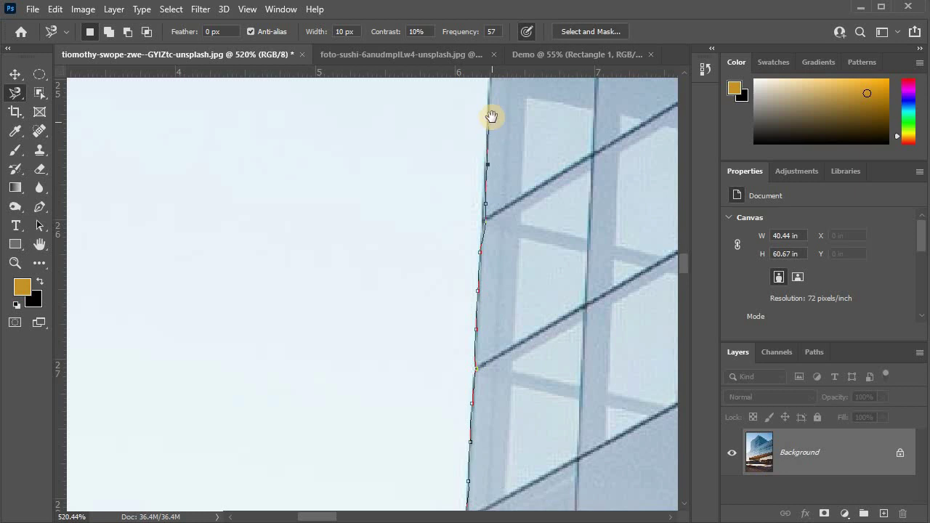
left_click_drag(492, 116, 432, 388)
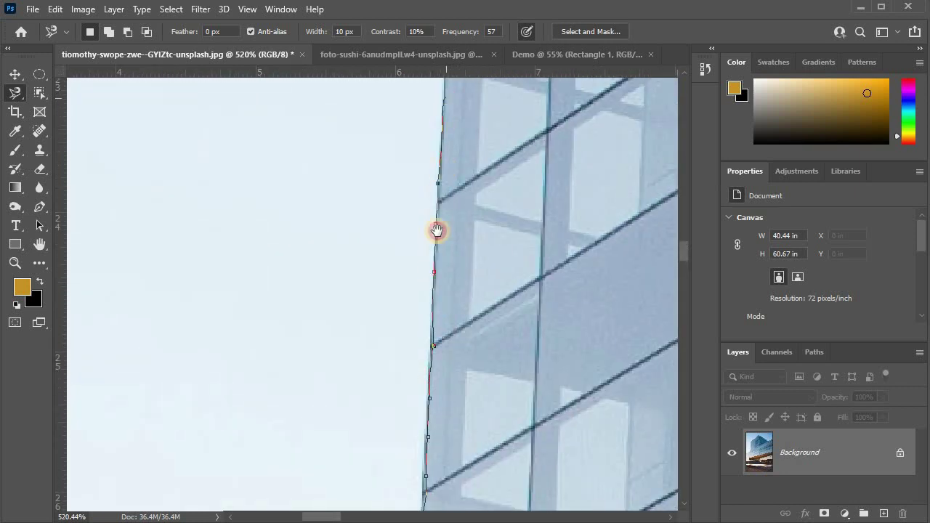
left_click_drag(436, 228, 378, 506)
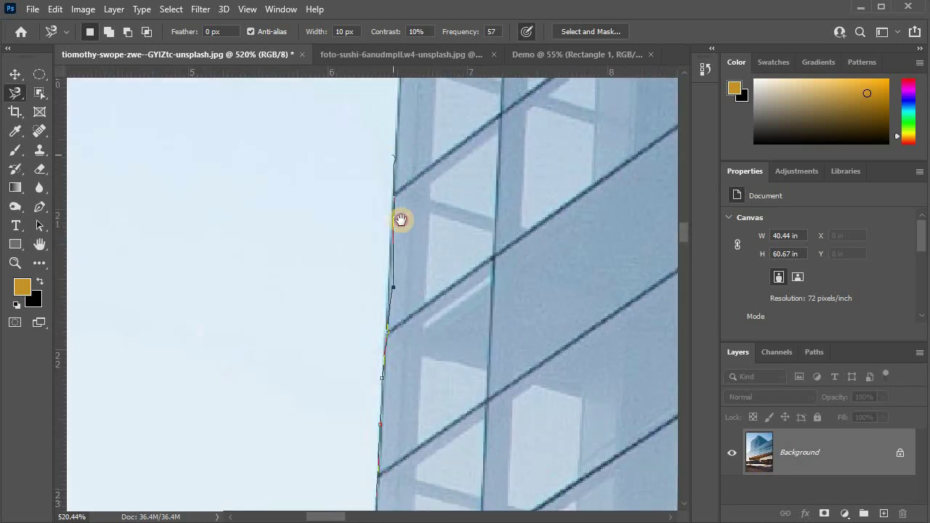
left_click_drag(401, 218, 374, 461)
left_click_drag(388, 145, 361, 316)
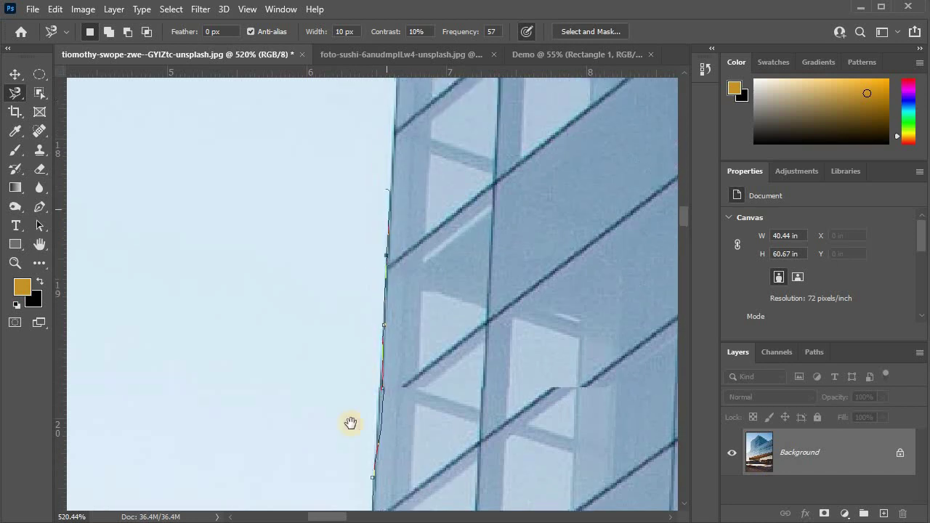
left_click_drag(348, 395, 354, 301)
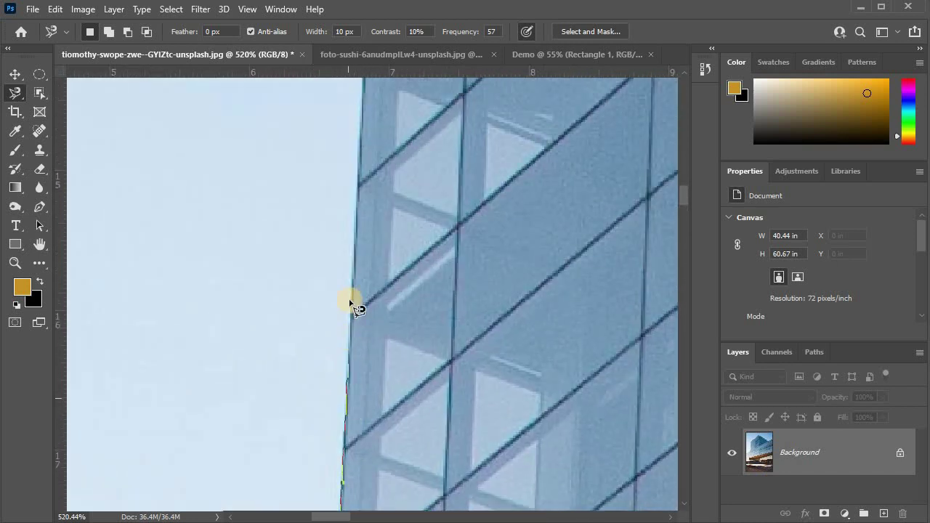
left_click_drag(353, 244, 320, 338)
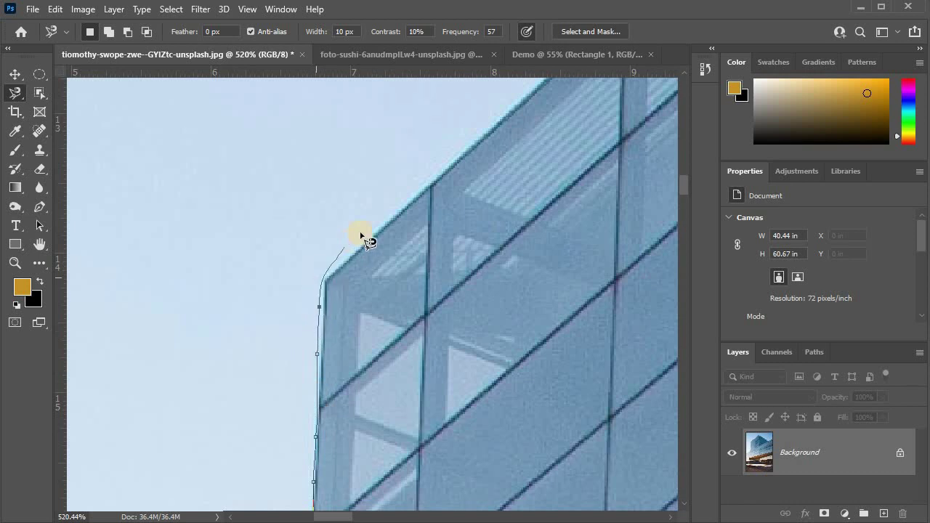
left_click_drag(436, 266, 175, 492)
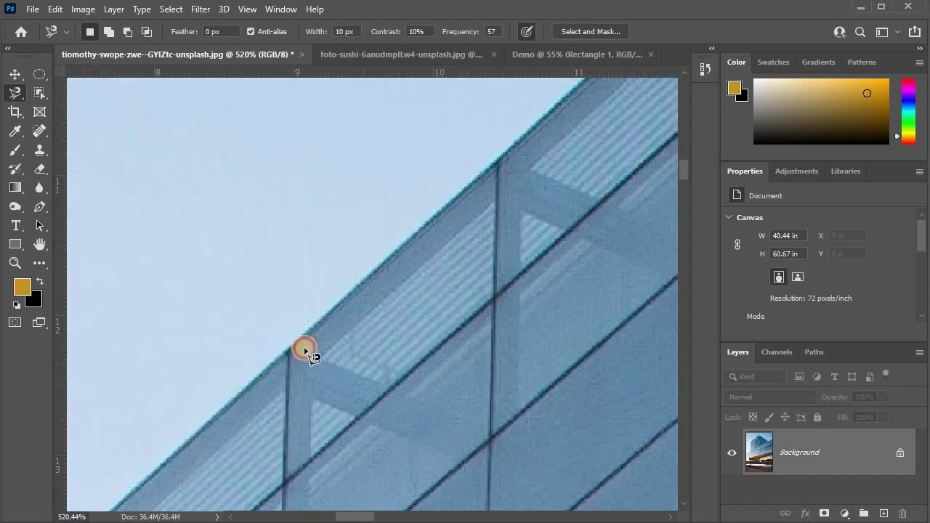
mouse_move(304, 351)
left_mouse_down()
mouse_move(484, 208)
mouse_move(517, 159)
left_mouse_up()
Remove two misplaced anchors and retrace the outline along the tower's slanted top edge
key("BackSpace")
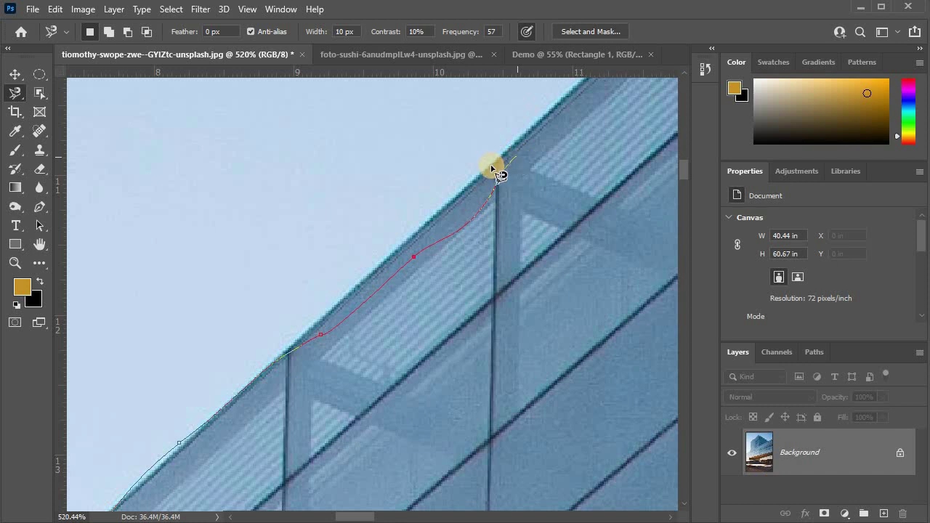
key("BackSpace")
mouse_move(273, 338)
left_mouse_down()
mouse_move(312, 349)
mouse_move(347, 297)
mouse_move(501, 150)
mouse_move(166, 373)
left_mouse_up()
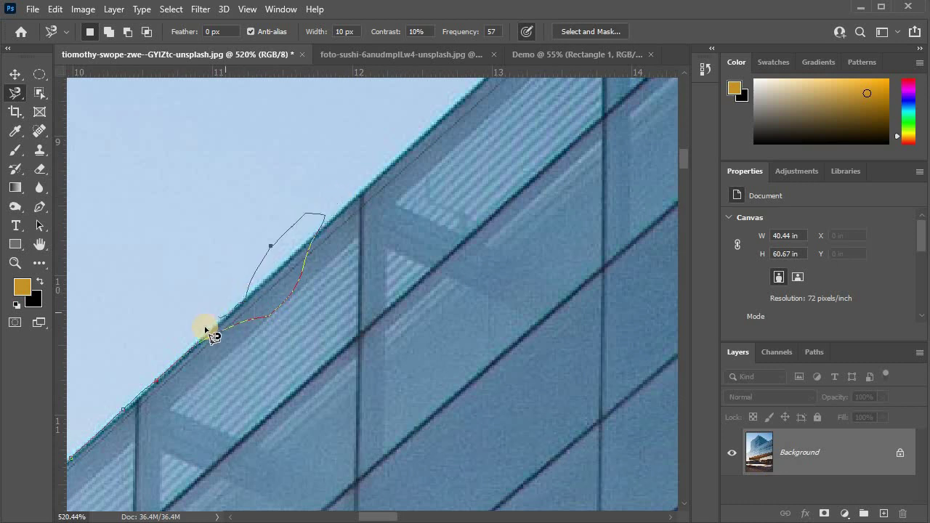
mouse_move(221, 330)
left_mouse_down()
mouse_move(344, 205)
mouse_move(421, 154)
left_mouse_up()
mouse_move(354, 207)
left_mouse_down()
mouse_move(108, 409)
mouse_move(353, 141)
left_mouse_up()
scroll(353, 141, "down", 2)
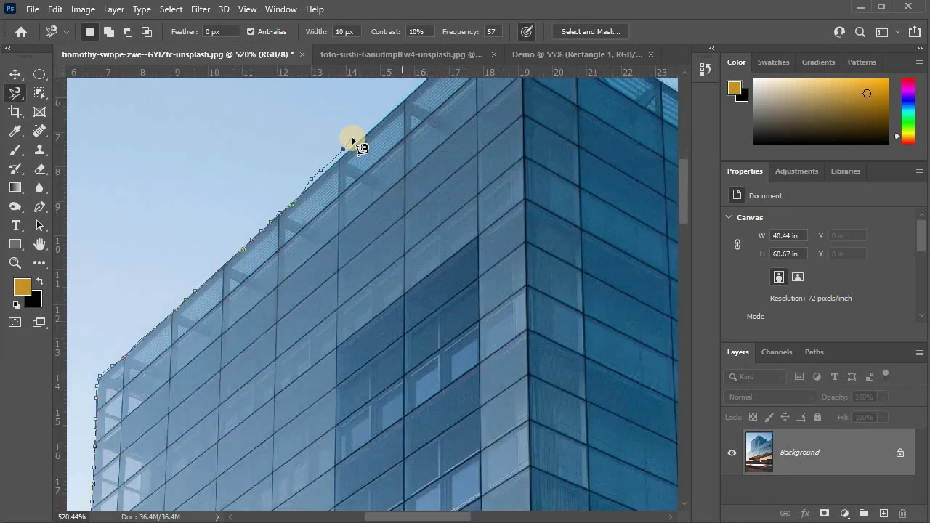
scroll(352, 141, "down", 2)
scroll(353, 140, "down", 2)
scroll(352, 141, "down", 1)
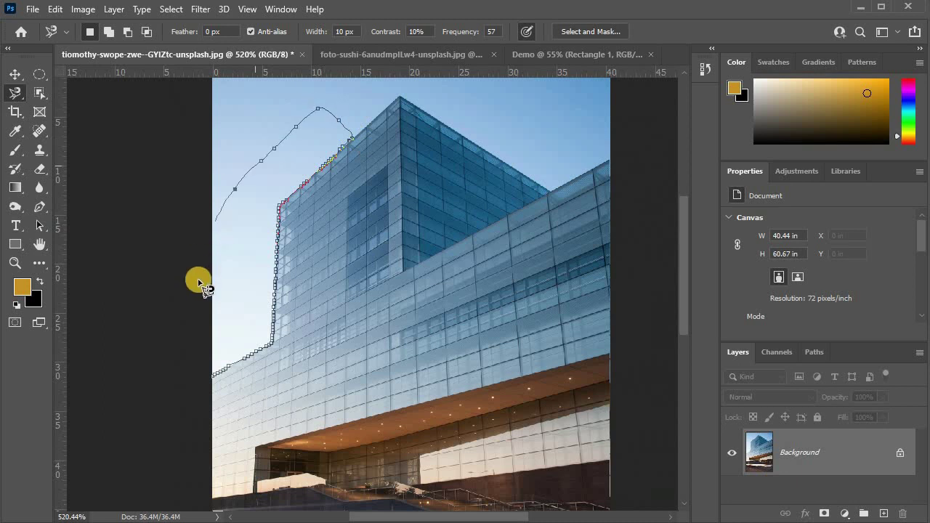
Close the magnetic outline, test-move the selection, then undo and deselect
left_click(212, 376)
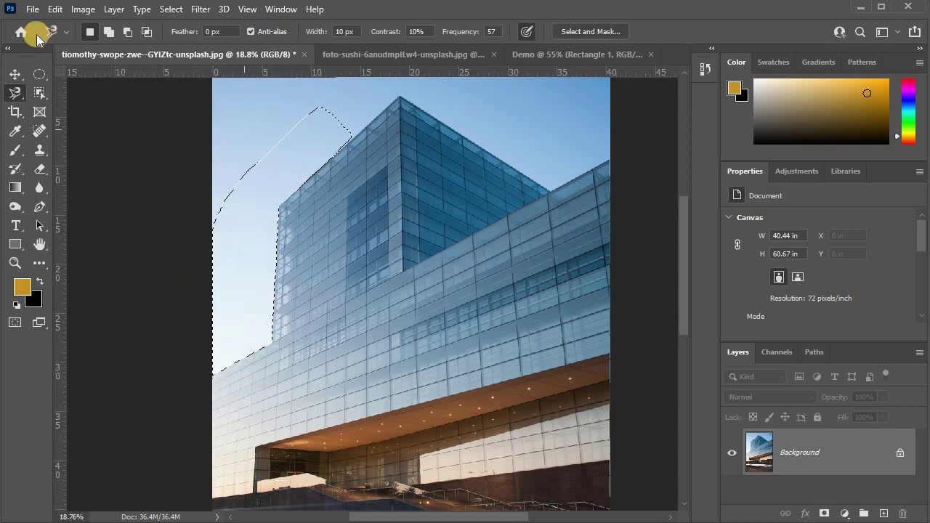
left_click(14, 75)
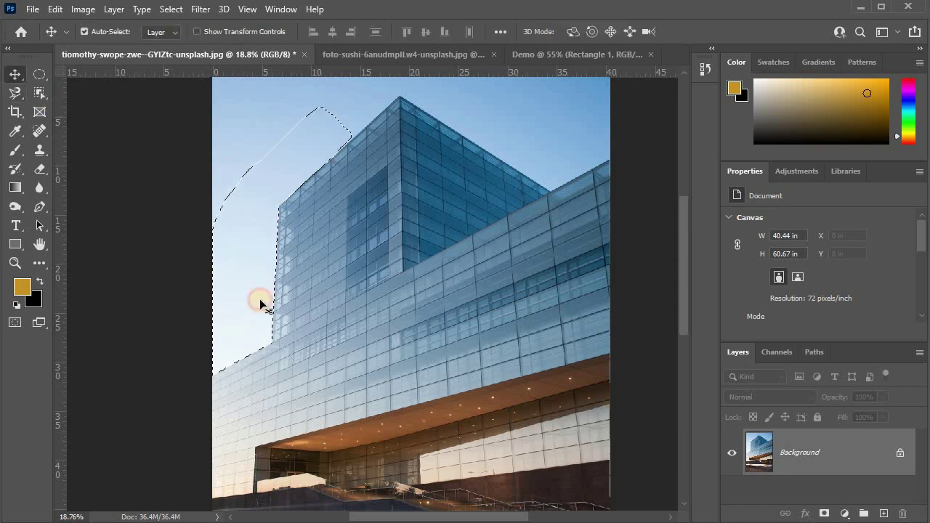
left_click_drag(259, 296, 486, 454)
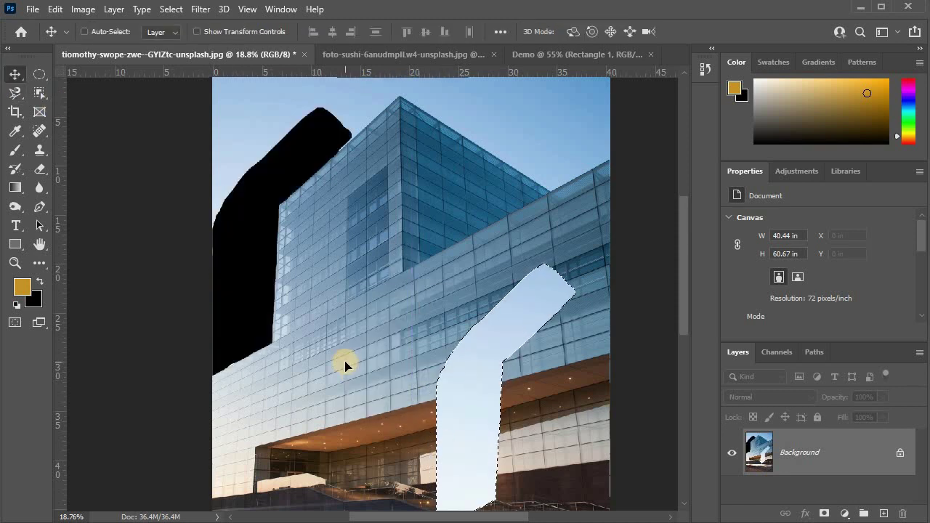
key("ctrl+z")
key("ctrl+d")
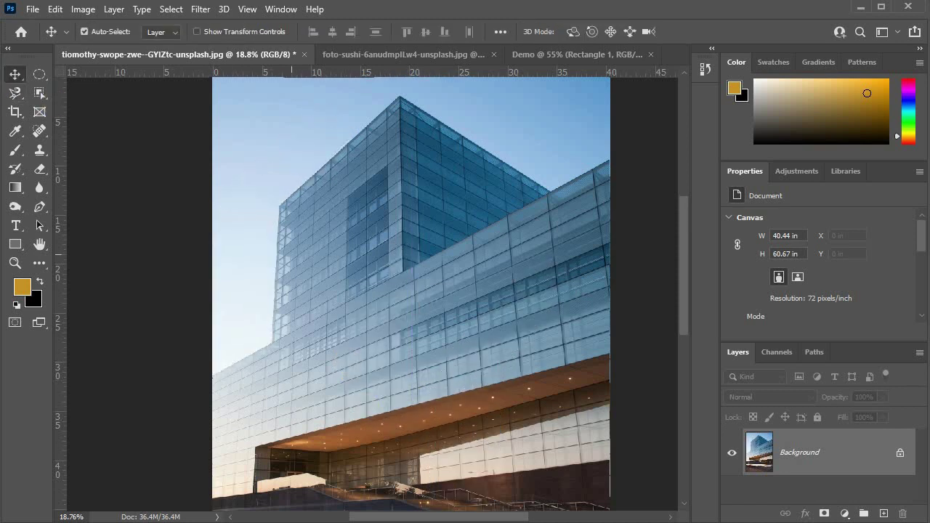
Zoom in, try moving the locked Background layer, and dismiss the warning
left_click(85, 31)
key("ctrl+plus")
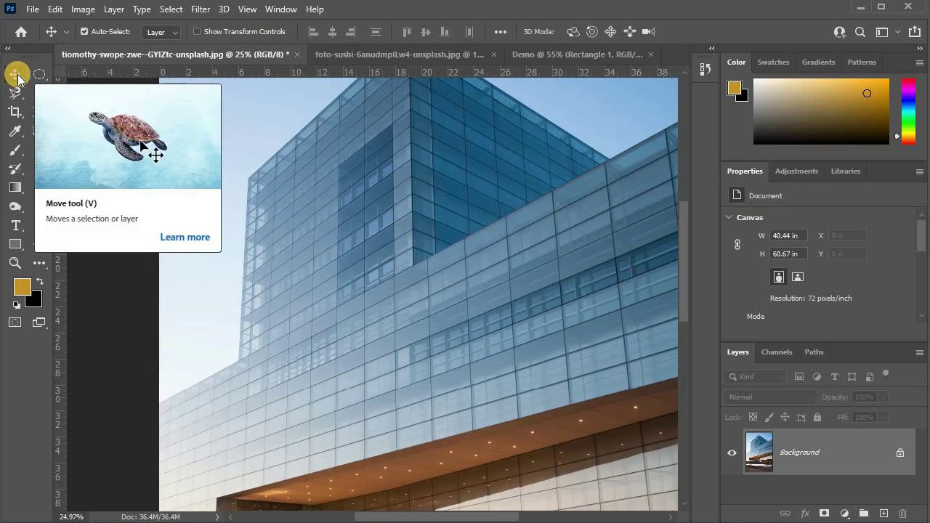
left_click_drag(453, 210, 445, 251)
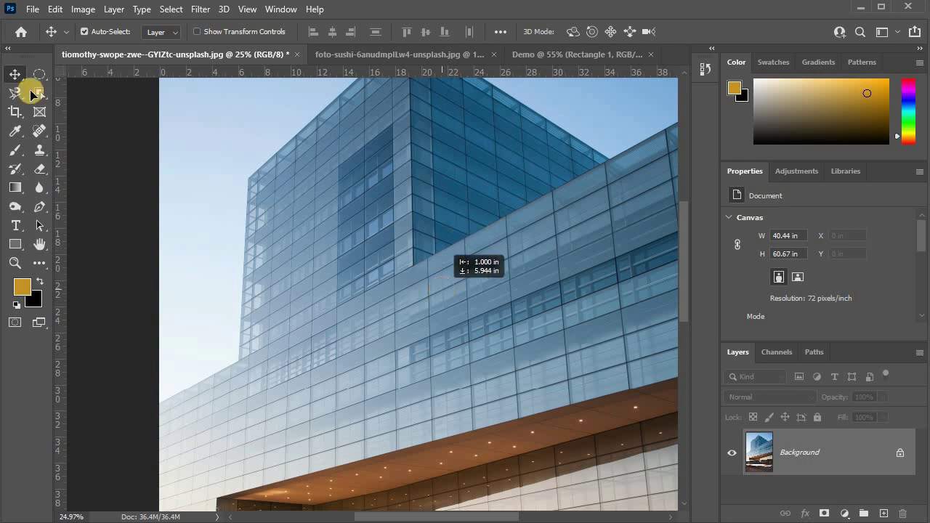
left_click(581, 244)
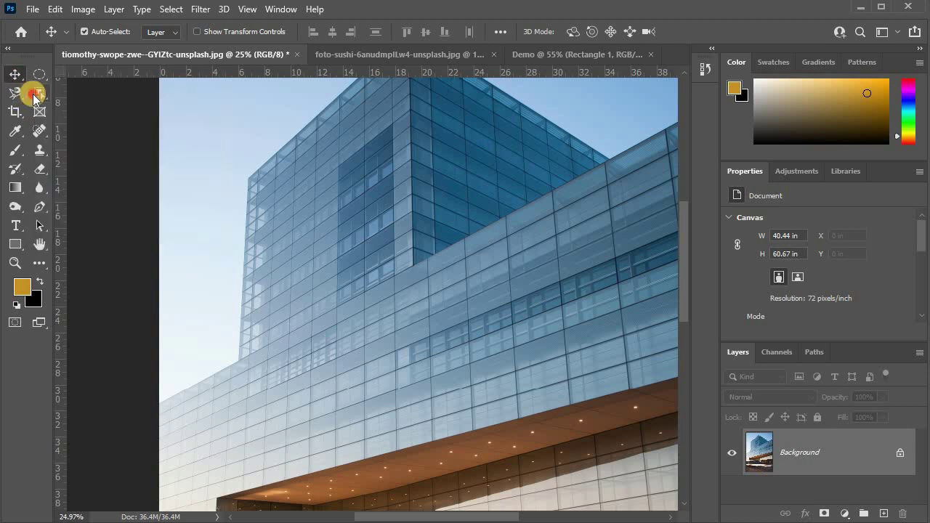
Choose the Object Selection Tool, switch to the foto-sushi portrait, and fit it on screen with Ctrl+0
left_click(33, 98)
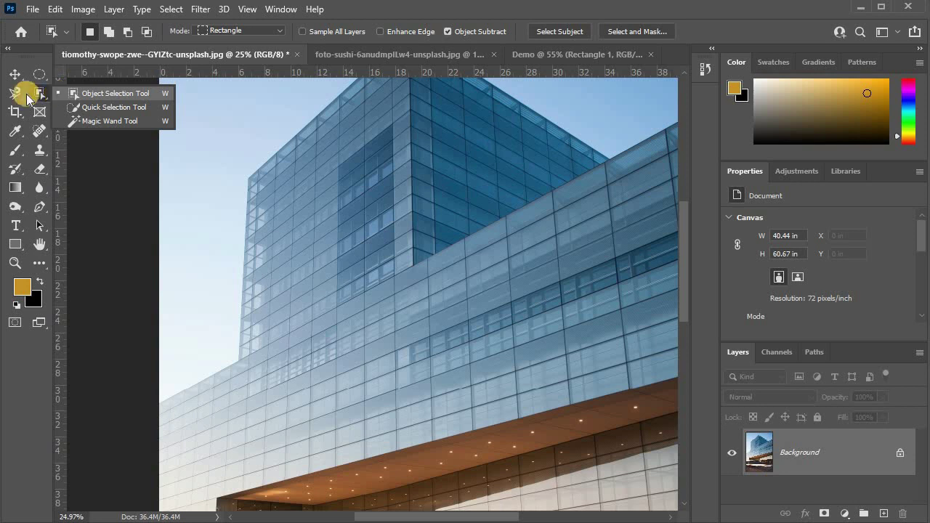
left_click_drag(29, 98, 83, 101)
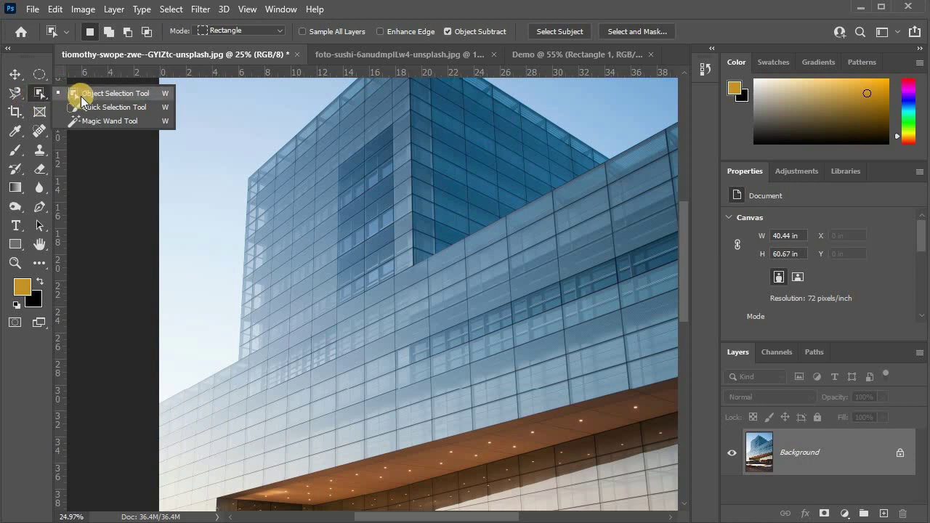
left_click(321, 55)
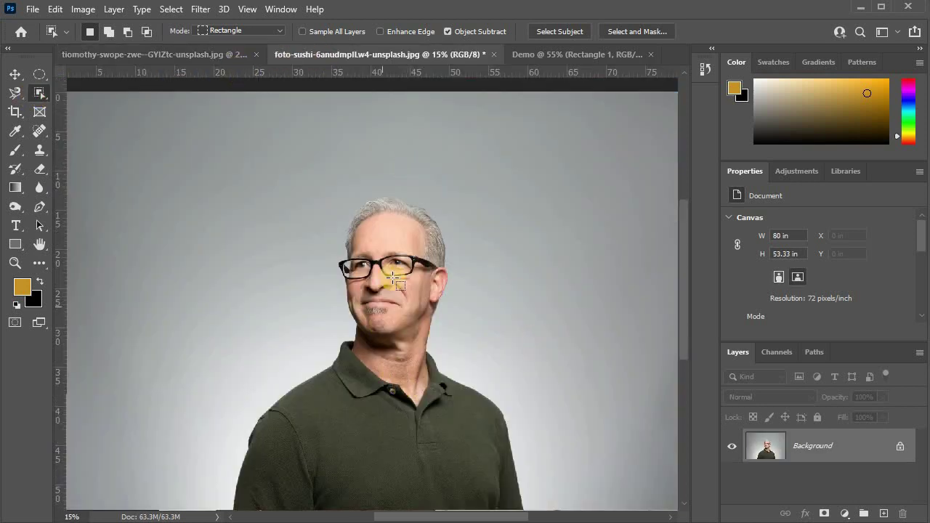
scroll(392, 261, "down", 3)
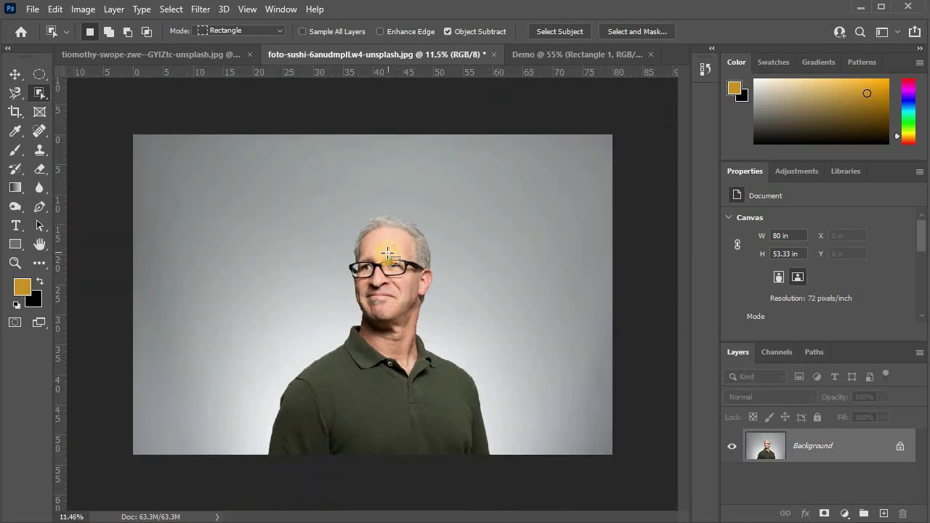
scroll(389, 254, "up", 1)
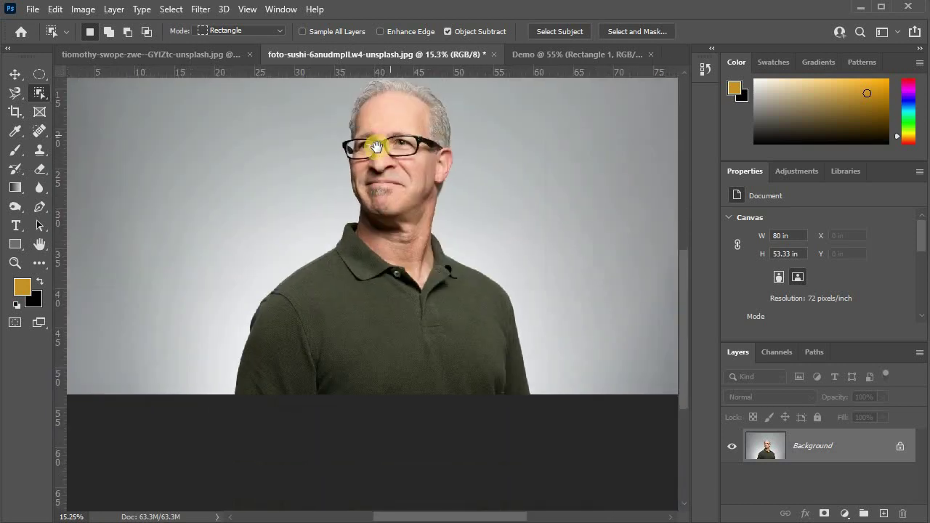
left_click_drag(368, 145, 328, 190)
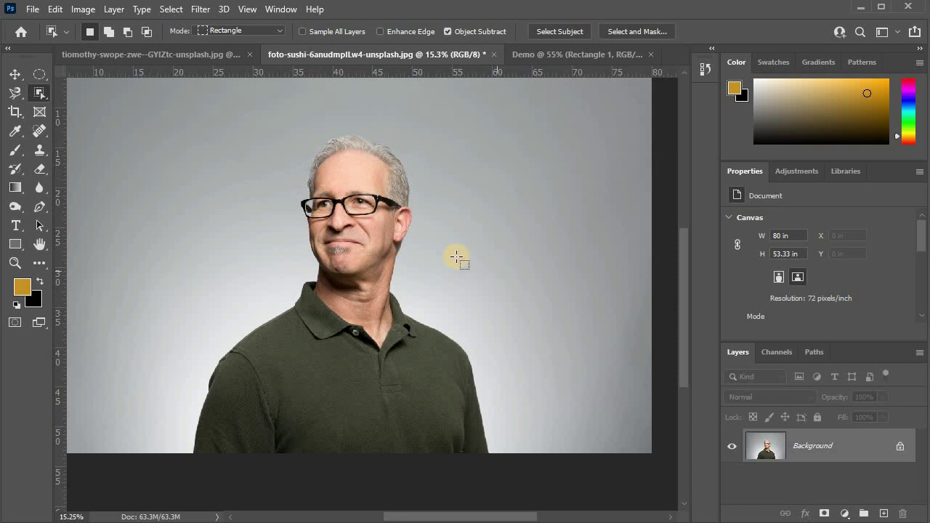
key("ctrl+minus")
key("ctrl+0")
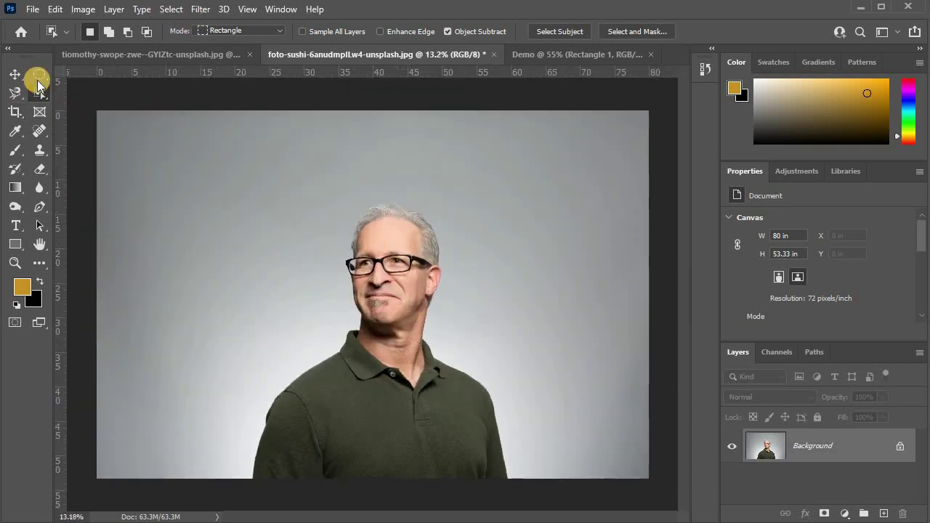
Reselect the Object Selection Tool from the flyout, toggling with the Move tool
right_click(38, 88)
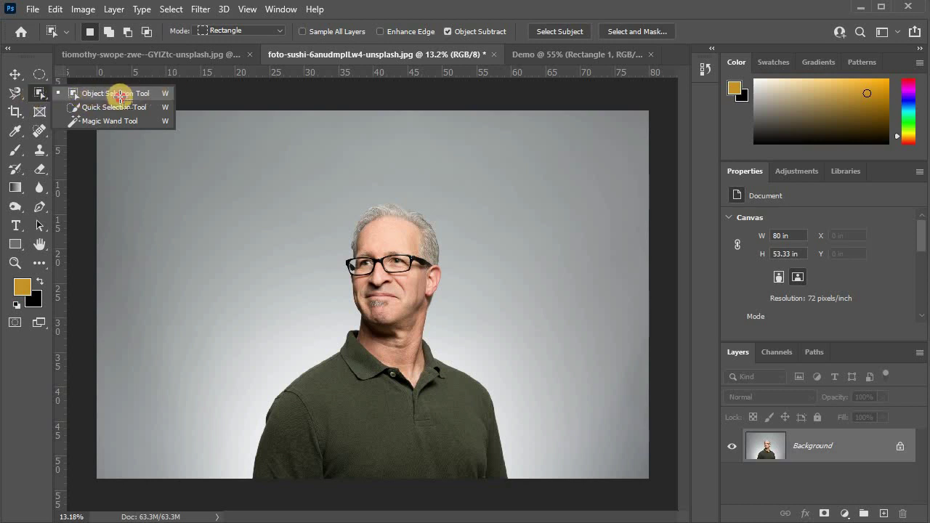
left_click(116, 93)
left_click(8, 68)
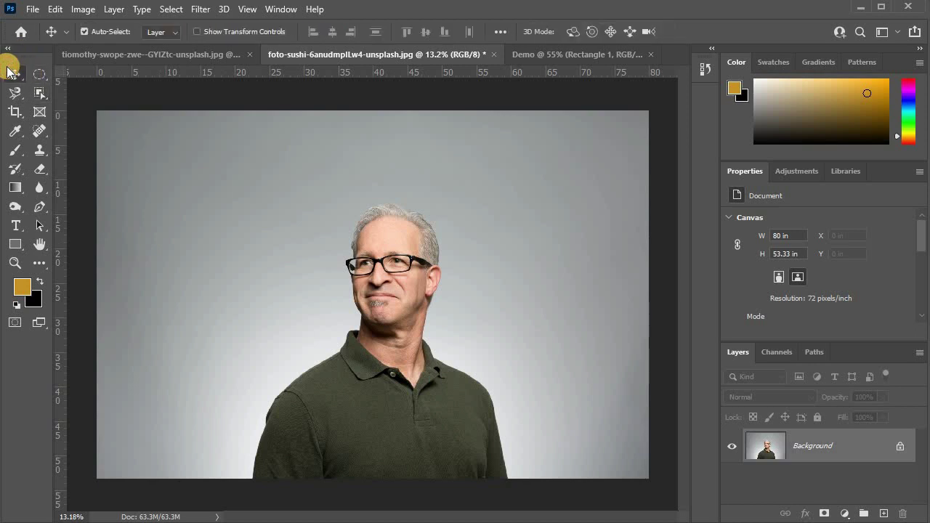
left_click(38, 90)
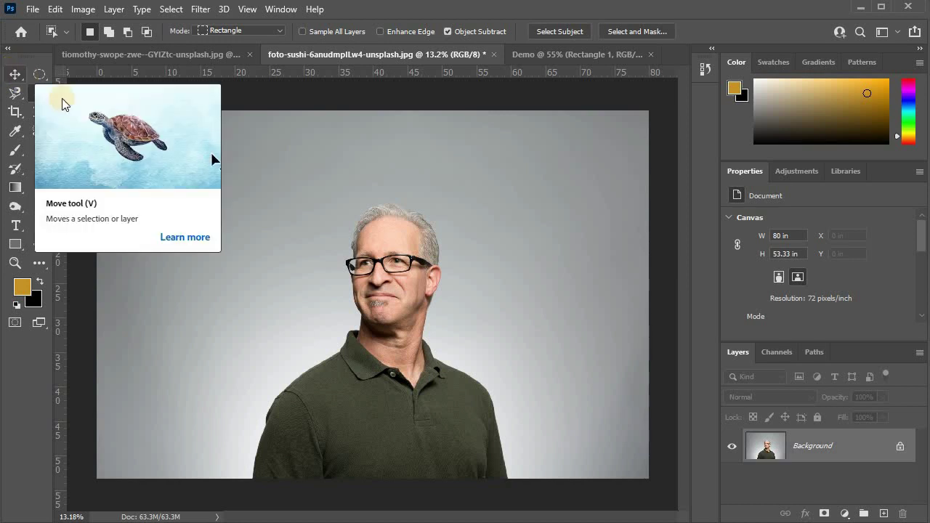
left_click(14, 75)
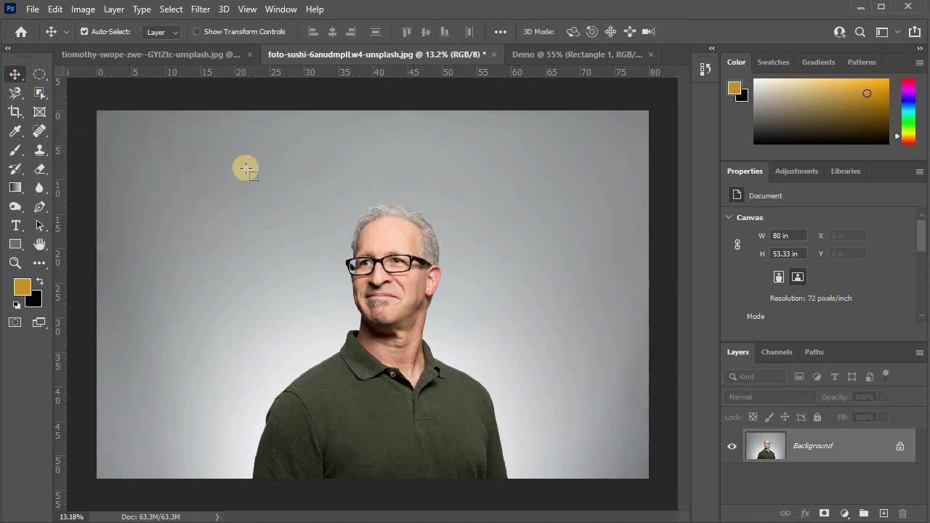
left_click(41, 94)
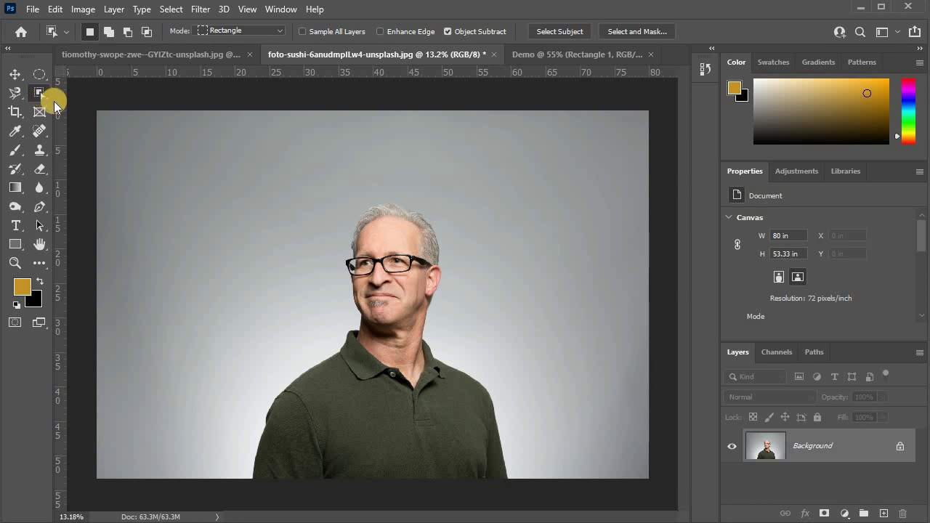
Box-select the man with Object Selection, then zoom and pan to inspect the face and neck edges
left_click_drag(229, 143, 538, 481)
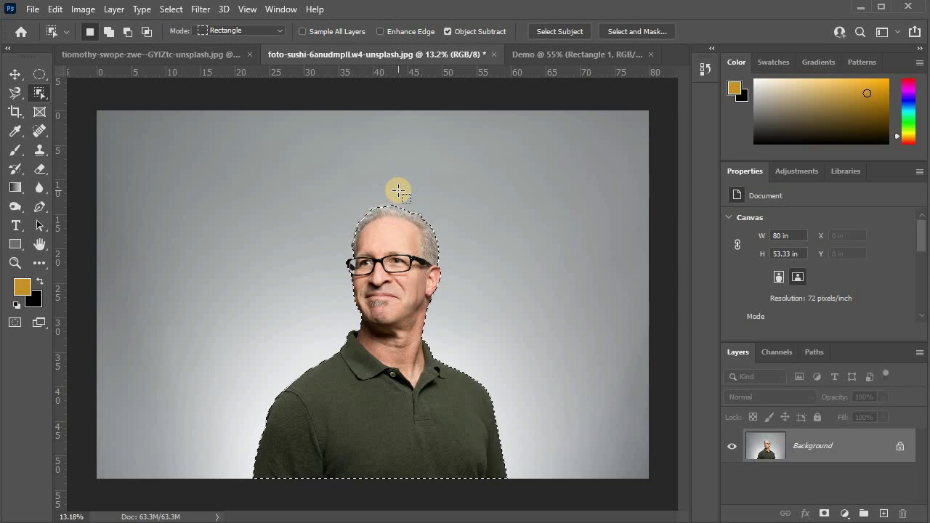
scroll(392, 191, "up", 3)
scroll(332, 229, "up", 2)
scroll(306, 326, "up", 1)
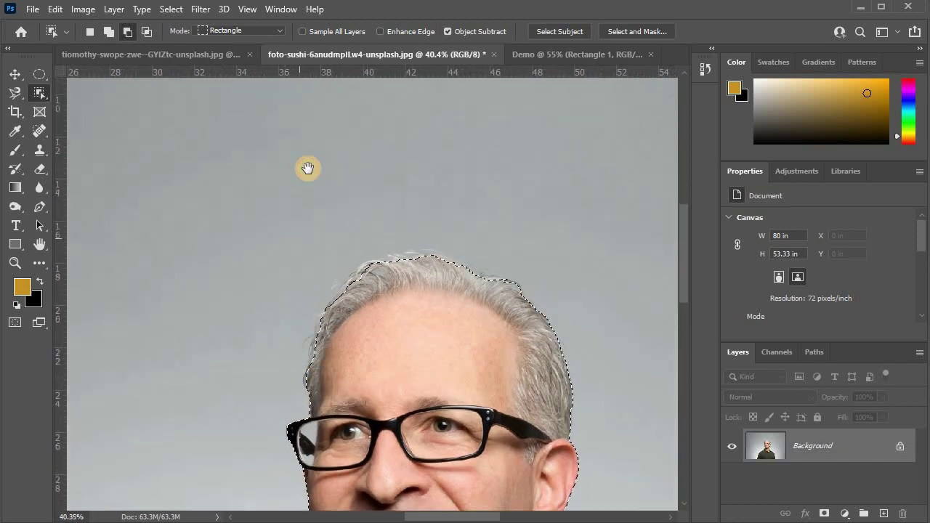
scroll(308, 166, "down", 2)
scroll(269, 242, "up", 2)
left_click_drag(415, 260, 354, 162)
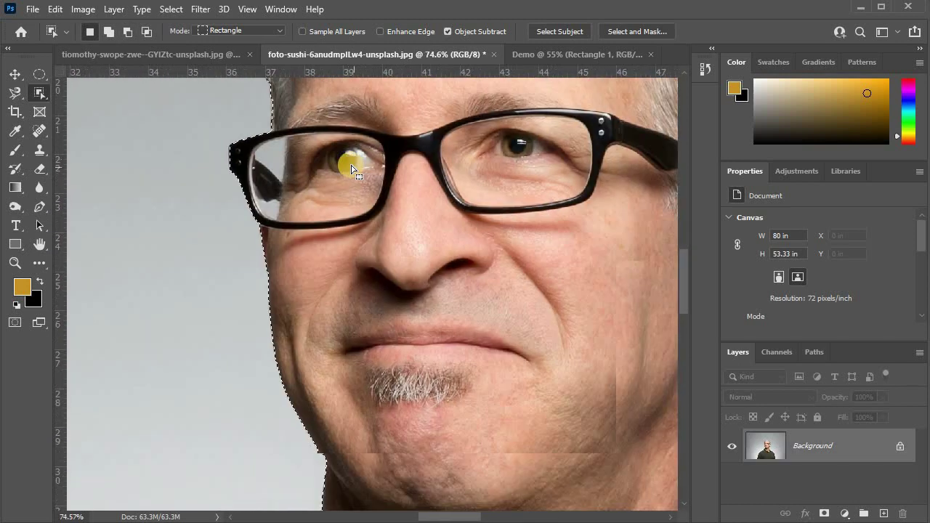
scroll(360, 212, "down", 2)
scroll(297, 264, "down", 2)
scroll(298, 264, "down", 3)
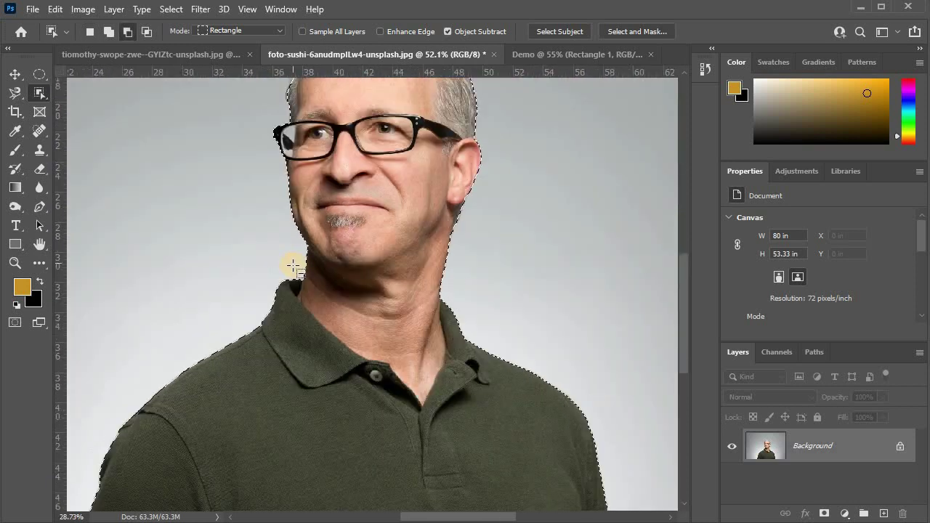
scroll(307, 284, "down", 1)
scroll(307, 285, "down", 1)
scroll(429, 156, "up", 1)
scroll(429, 155, "up", 2)
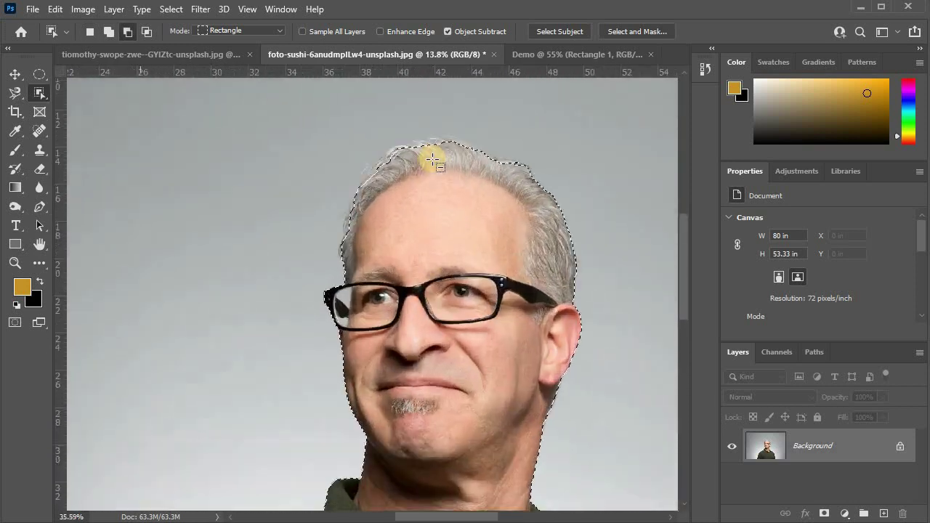
scroll(430, 160, "up", 1)
scroll(430, 170, "up", 1)
scroll(430, 170, "down", 2)
scroll(430, 170, "down", 1)
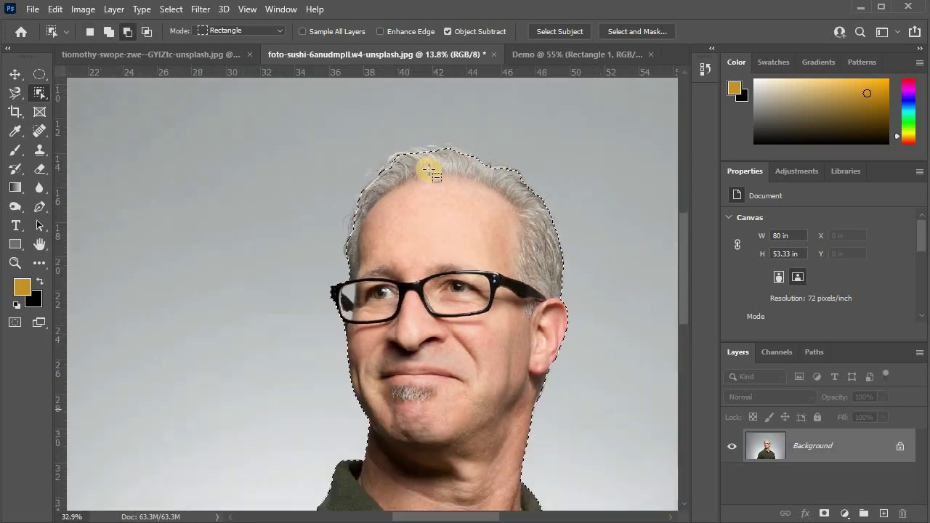
scroll(429, 171, "down", 1)
scroll(429, 171, "down", 1)
scroll(430, 170, "down", 2)
scroll(426, 166, "up", 1)
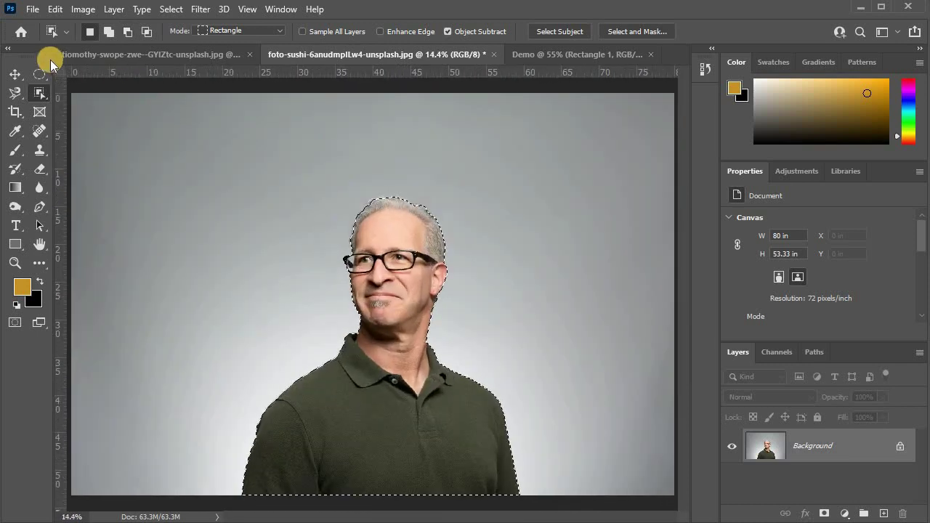
Deselect the man and switch to the Quick Selection Tool
key("ctrl+d")
left_click(40, 92)
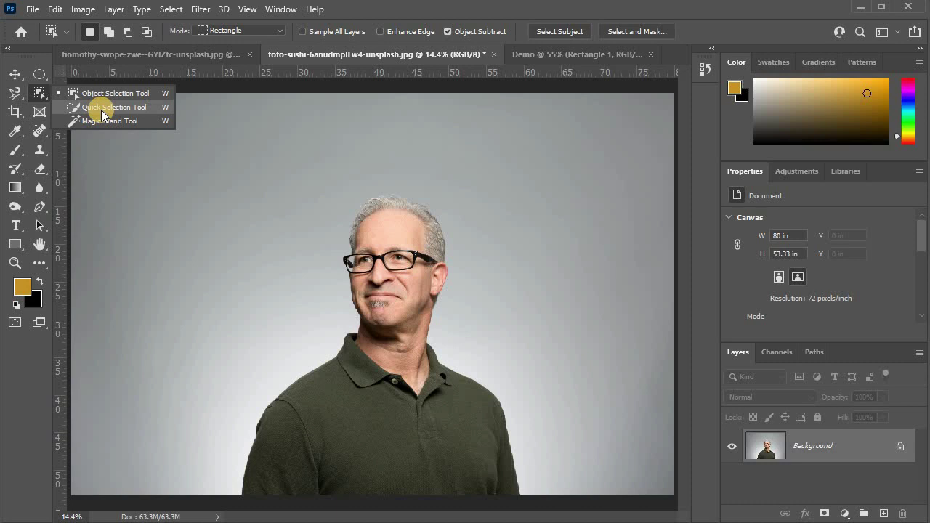
left_click(101, 110)
scroll(278, 374, "up", 1)
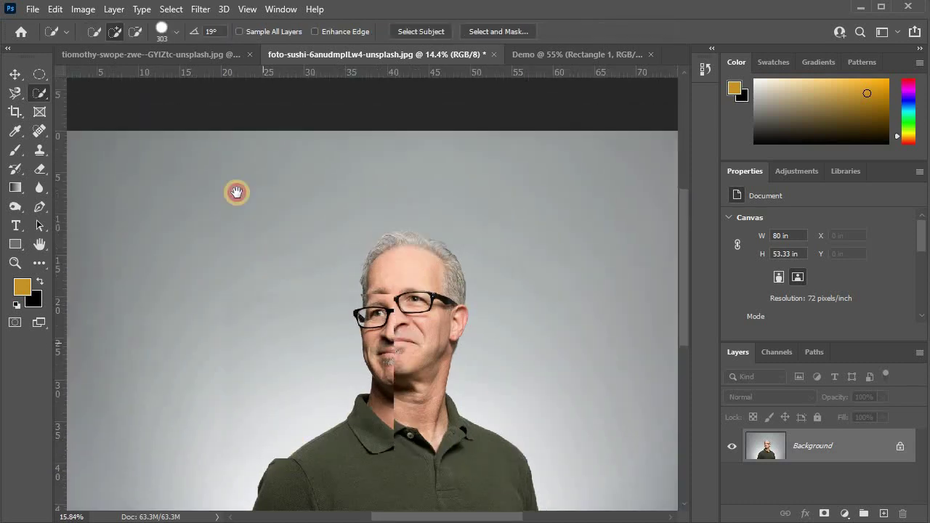
Resize the Quick Selection brush, enlarging then shrinking it for painting over the man
scroll(237, 192, "down", 3)
scroll(343, 342, "up", 1)
left_click_drag(388, 327, 303, 318)
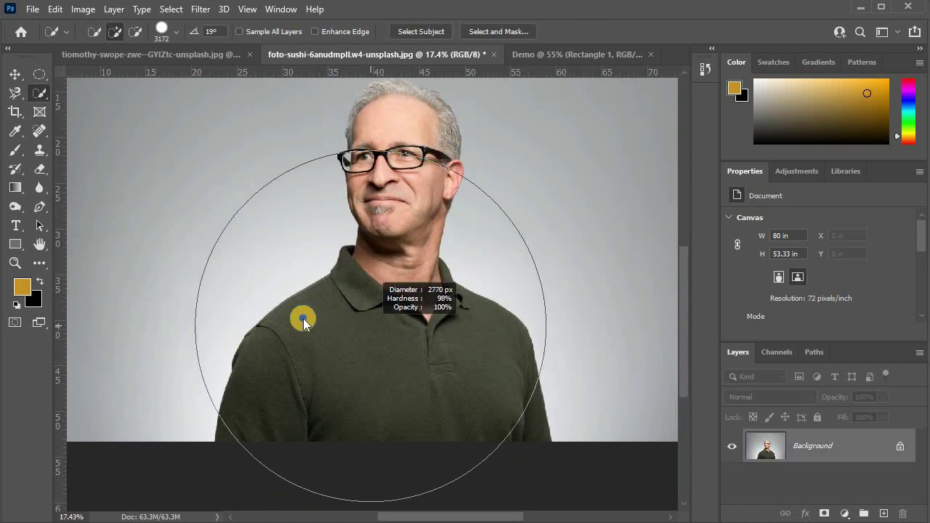
scroll(291, 247, "down", 2)
left_click_drag(298, 225, 233, 222)
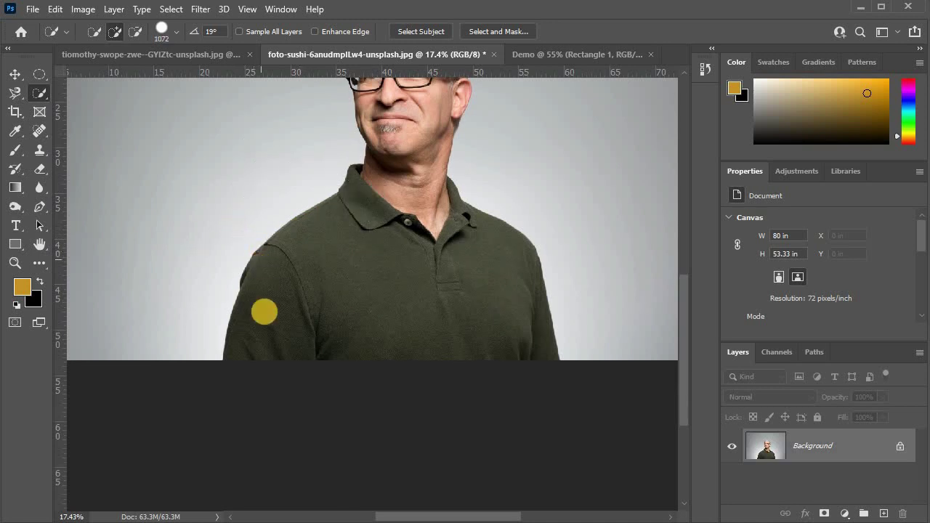
scroll(263, 312, "up", 2)
scroll(222, 197, "up", 5)
scroll(249, 282, "down", 2)
left_click_drag(238, 283, 162, 269)
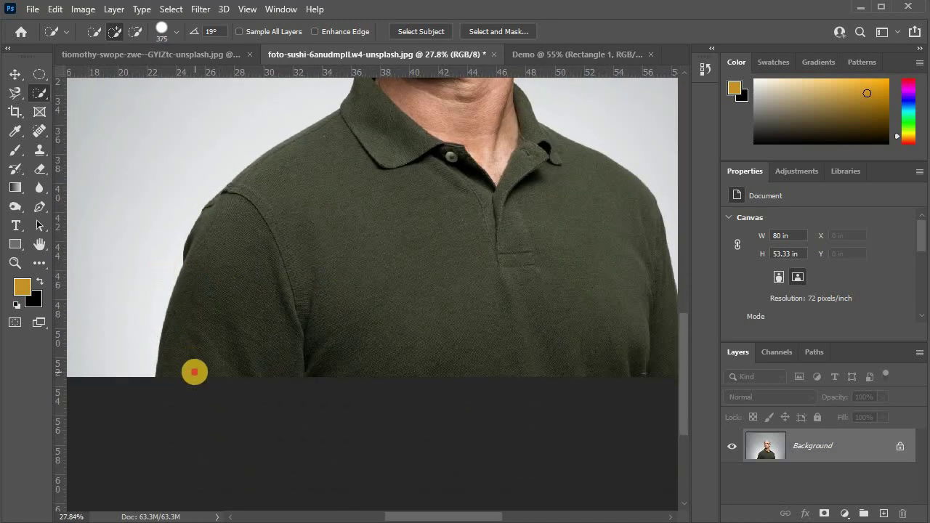
Paint the selection over the shirt, neck, face, glasses and top of the hair
mouse_move(194, 372)
left_mouse_down()
mouse_move(227, 308)
mouse_move(414, 178)
mouse_move(264, 442)
left_mouse_up()
left_click_drag(311, 415, 318, 336)
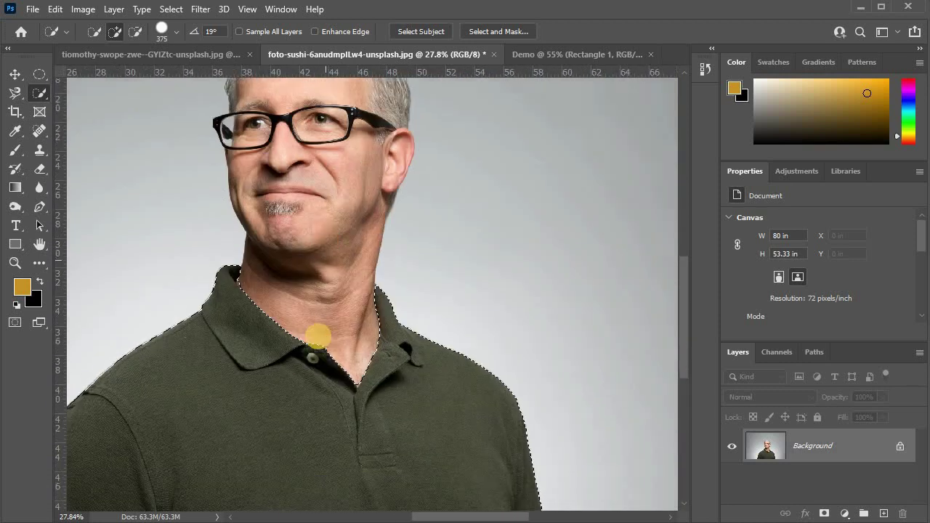
left_click_drag(330, 372, 322, 175)
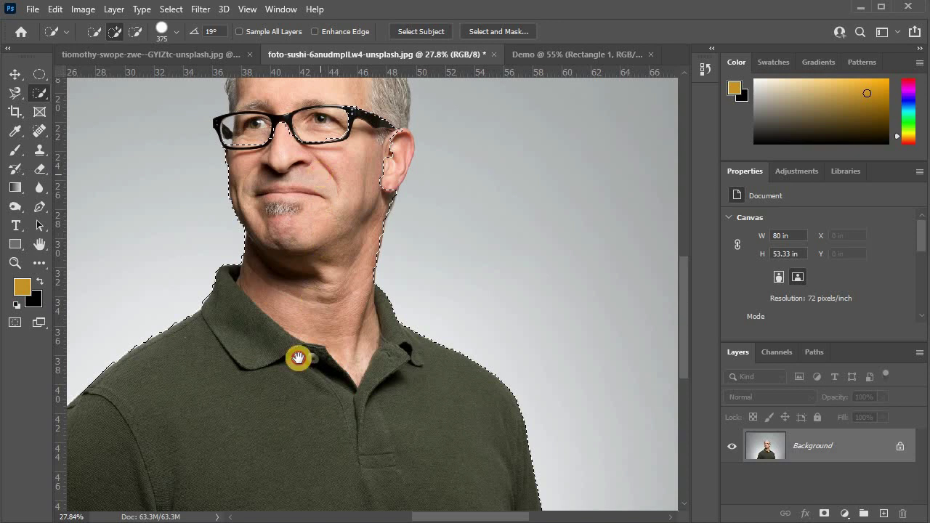
left_click_drag(298, 357, 282, 380)
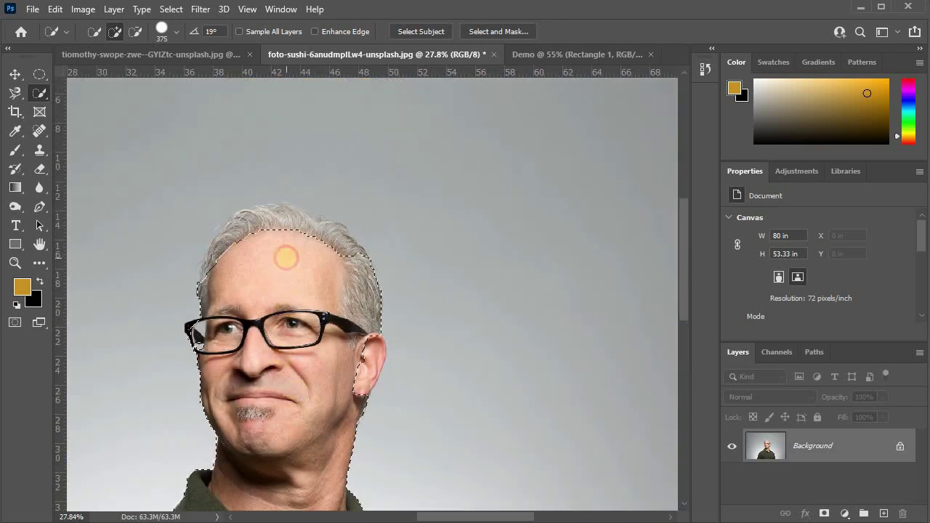
left_click_drag(286, 258, 257, 258)
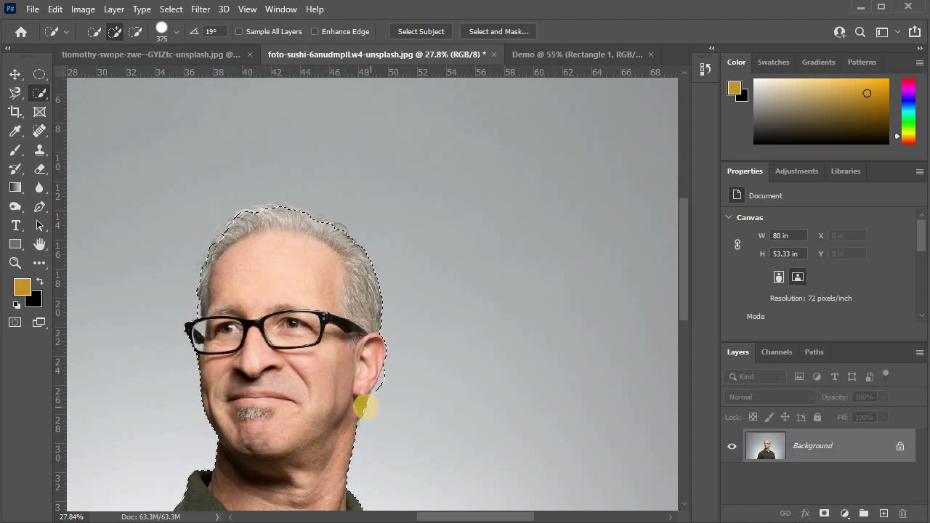
Zoom in, set the brush size to 58, and extend the selection along the ear and beard contour
scroll(367, 407, "up", 2)
scroll(339, 328, "up", 3)
scroll(216, 322, "up", 3)
scroll(249, 263, "up", 2)
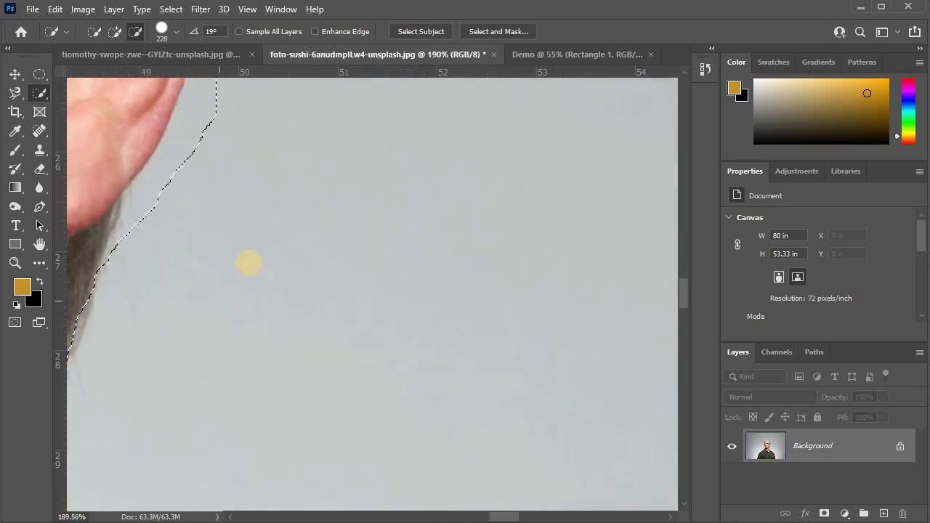
left_click_drag(254, 257, 342, 316)
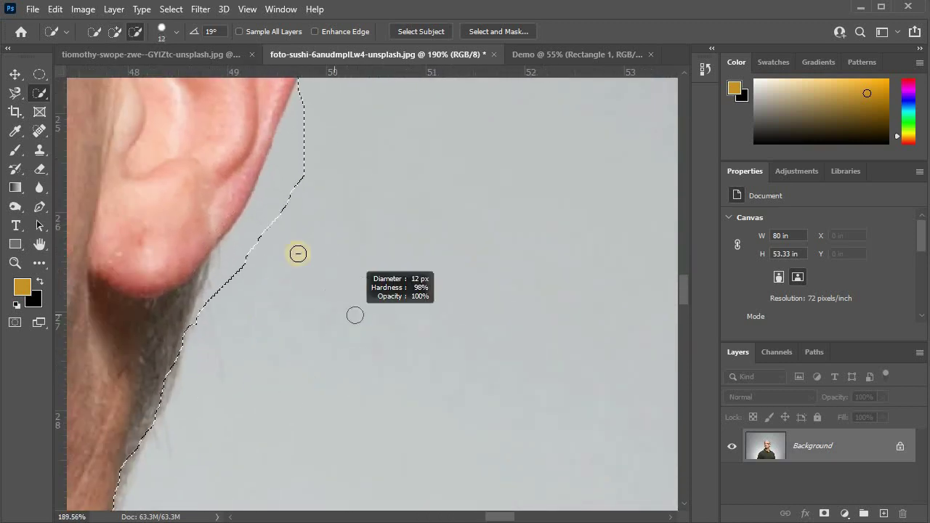
left_click(325, 172)
mouse_move(285, 259)
left_mouse_down()
mouse_move(264, 250)
mouse_move(303, 201)
mouse_move(242, 298)
mouse_move(243, 270)
left_mouse_up()
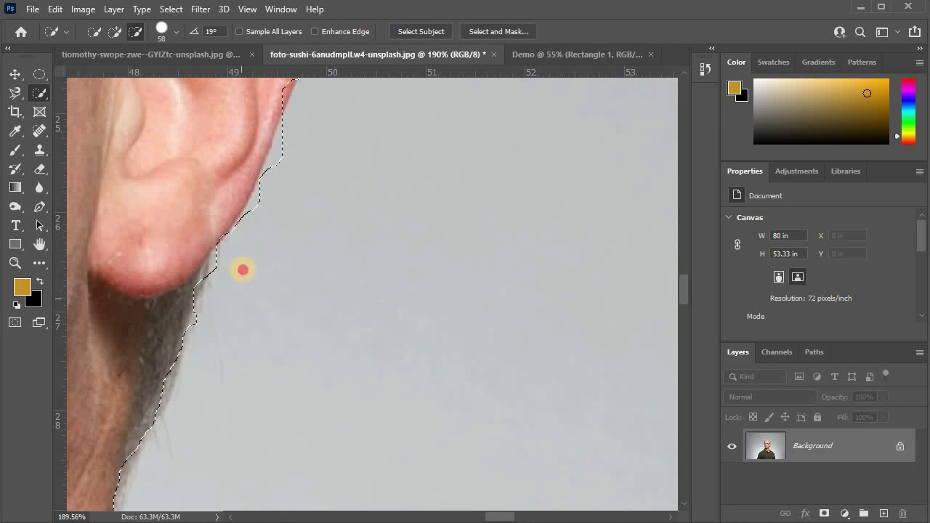
In Subtract mode, trim the grey background beside the ear out of the selection
scroll(312, 151, "down", 3)
left_click(324, 157, "alt")
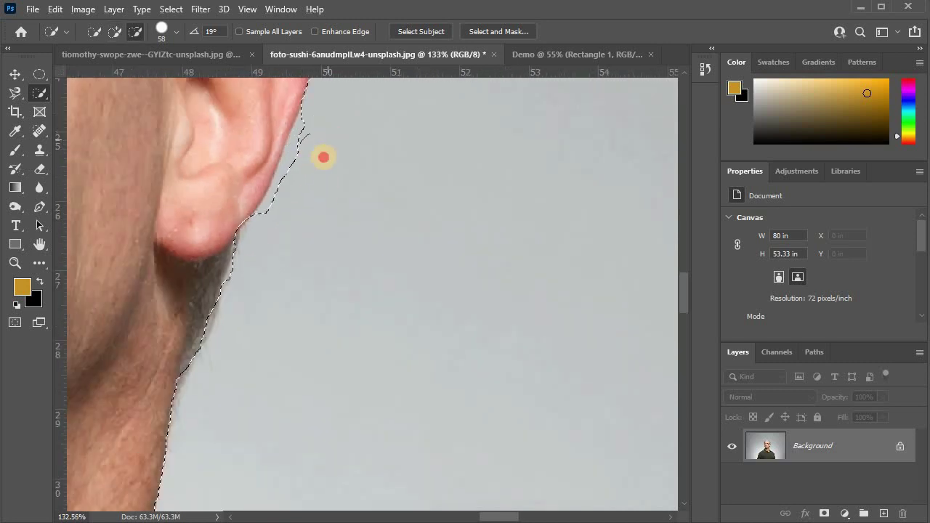
left_click_drag(303, 208, 326, 131)
left_click_drag(326, 195, 320, 124)
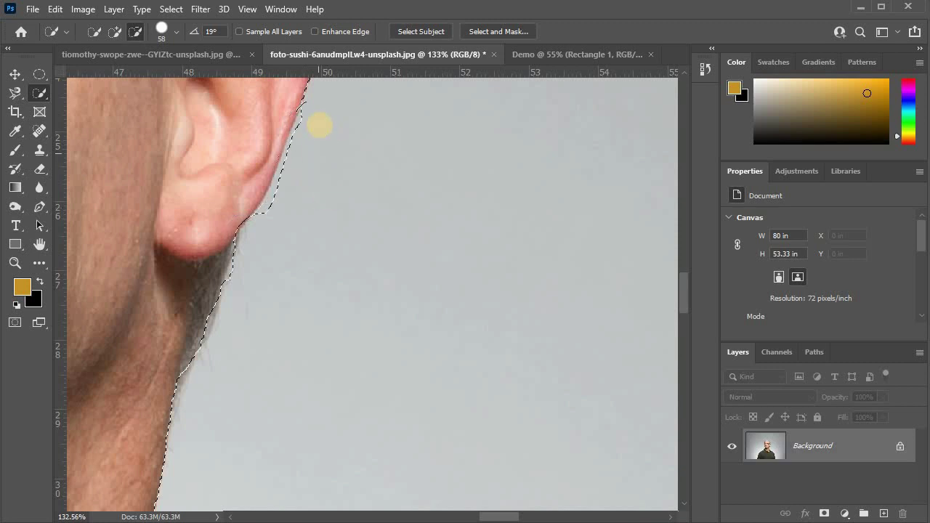
mouse_move(298, 162)
left_mouse_down()
mouse_move(256, 141)
mouse_move(297, 162)
left_mouse_up()
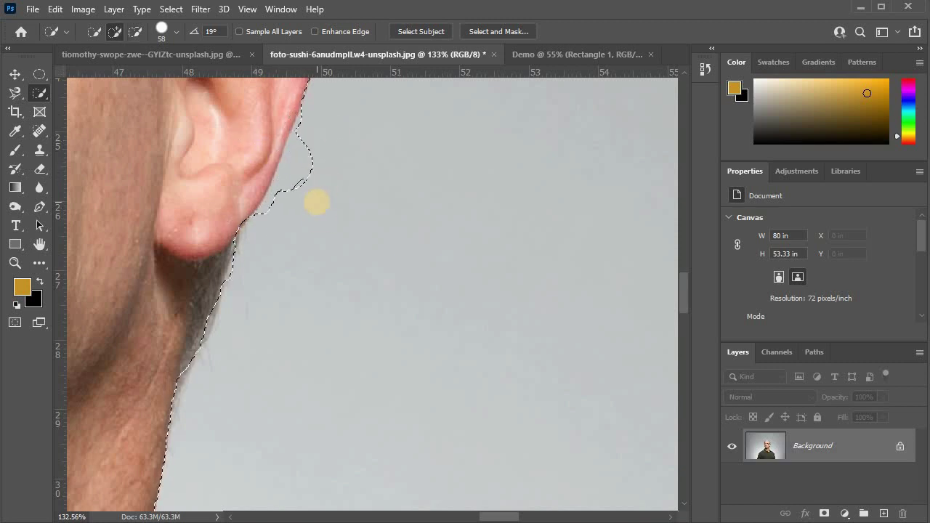
Toggle between Add and Subtract modes, ending in Add, and zoom back out
scroll(312, 226, "up", 3)
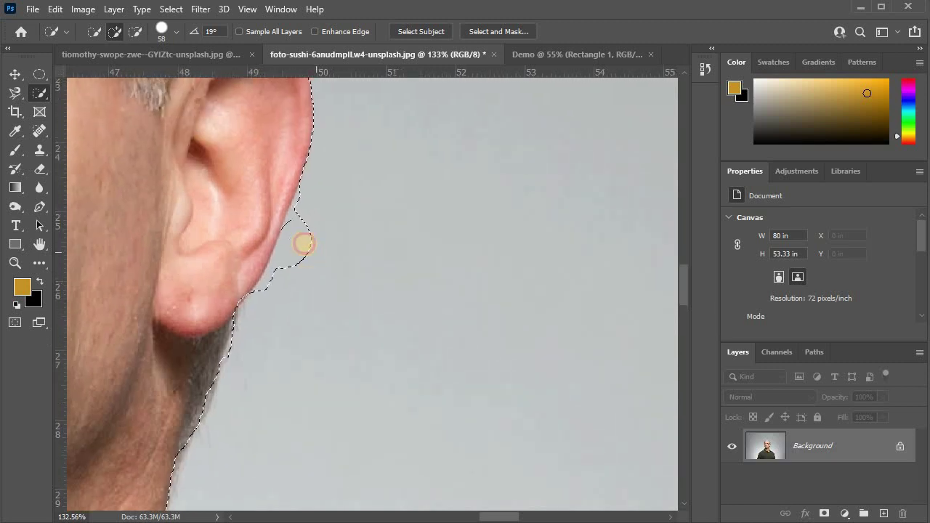
left_click(117, 33)
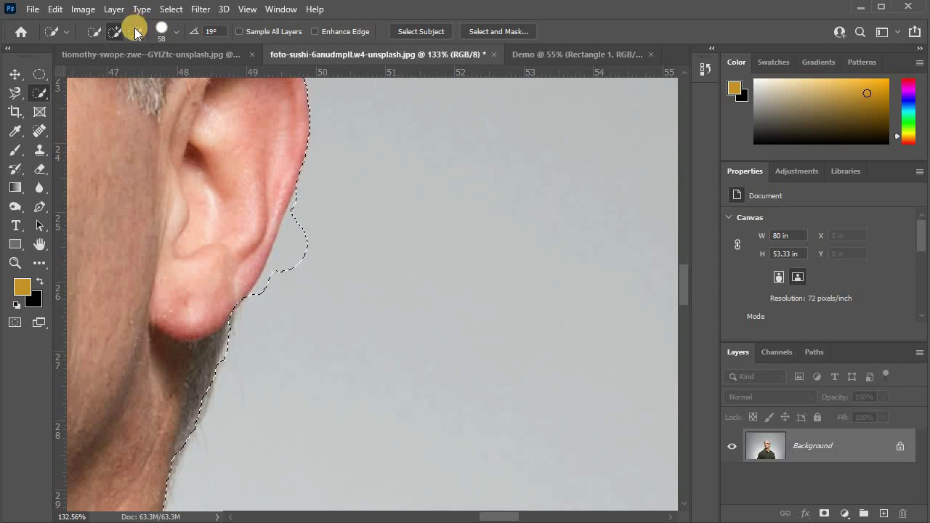
left_click(135, 32)
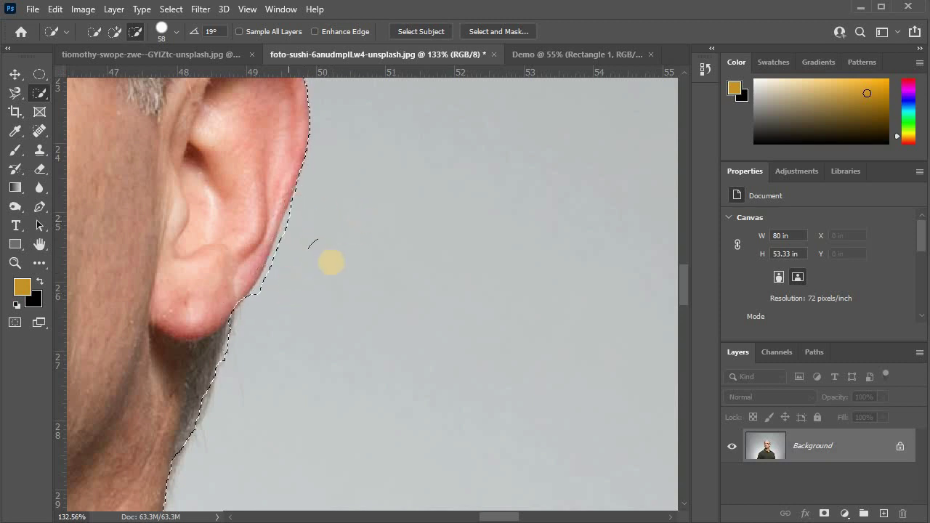
left_click(115, 32)
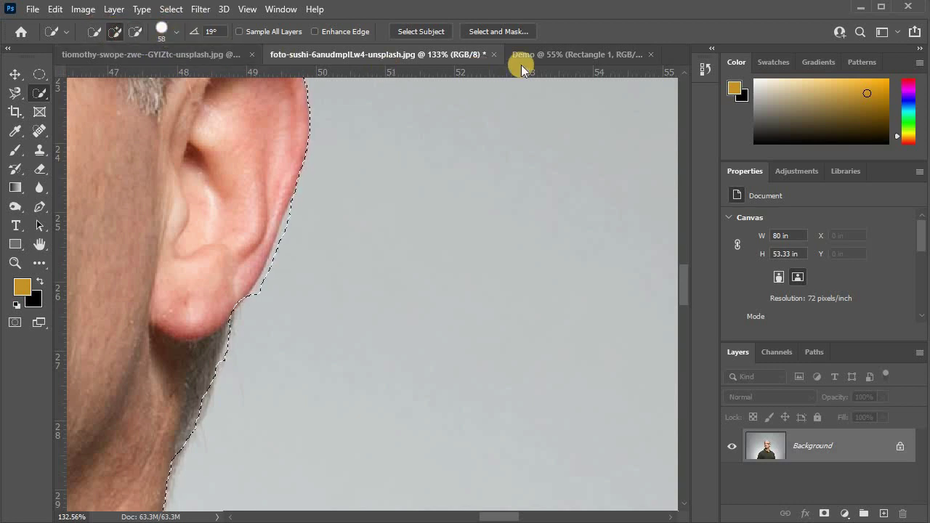
scroll(196, 276, "down", 1, "alt")
scroll(333, 220, "down", 2, "alt")
scroll(332, 220, "down", 2, "alt")
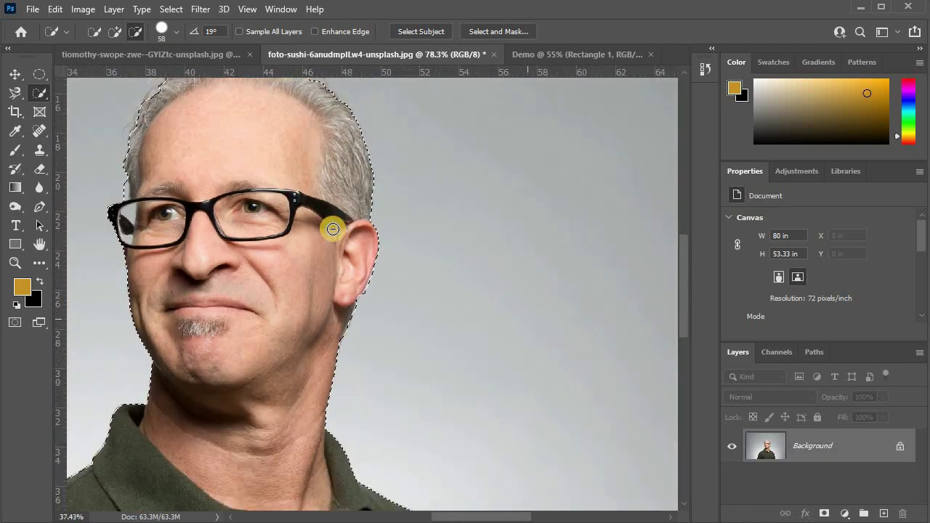
scroll(332, 221, "down", 1, "alt")
scroll(329, 221, "down", 1, "alt")
Fit the image on screen, test-move the cut-out man, undo the move and deselect
key("ctrl+0")
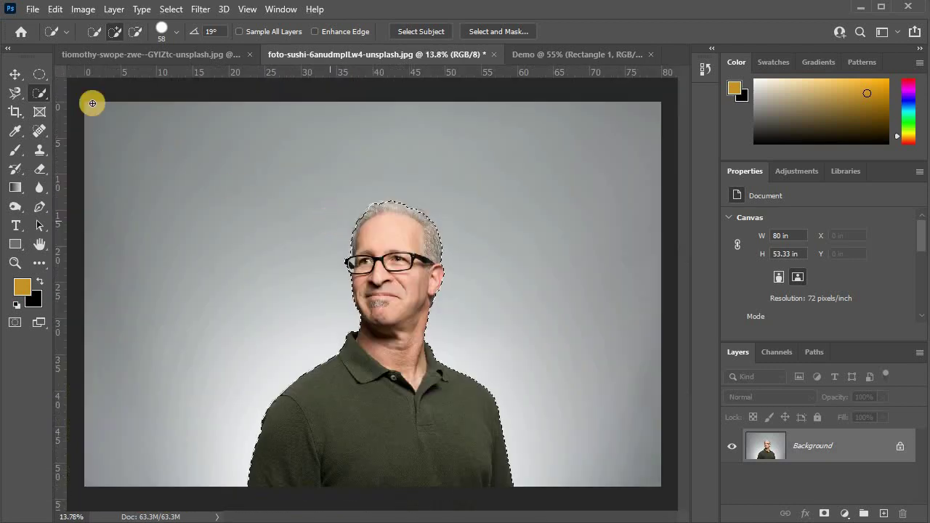
key("v")
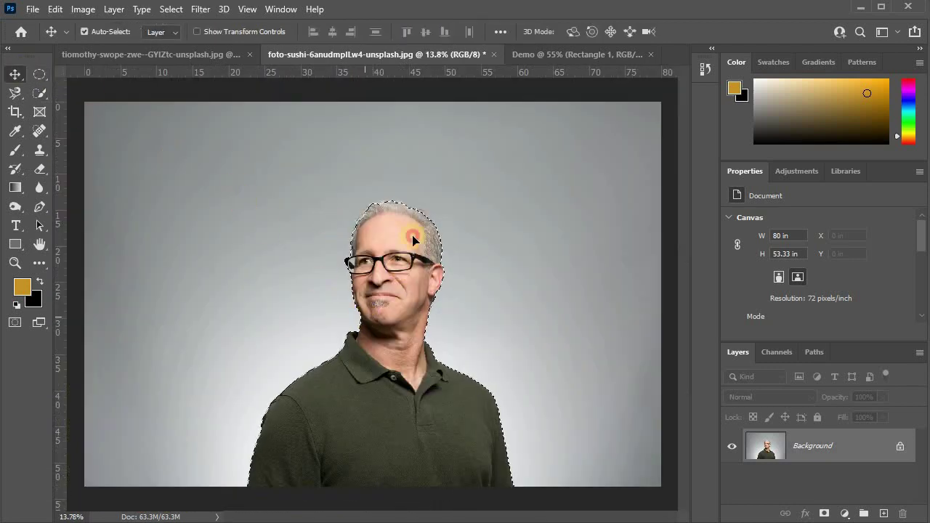
left_click_drag(370, 322, 455, 190)
key("ctrl+z")
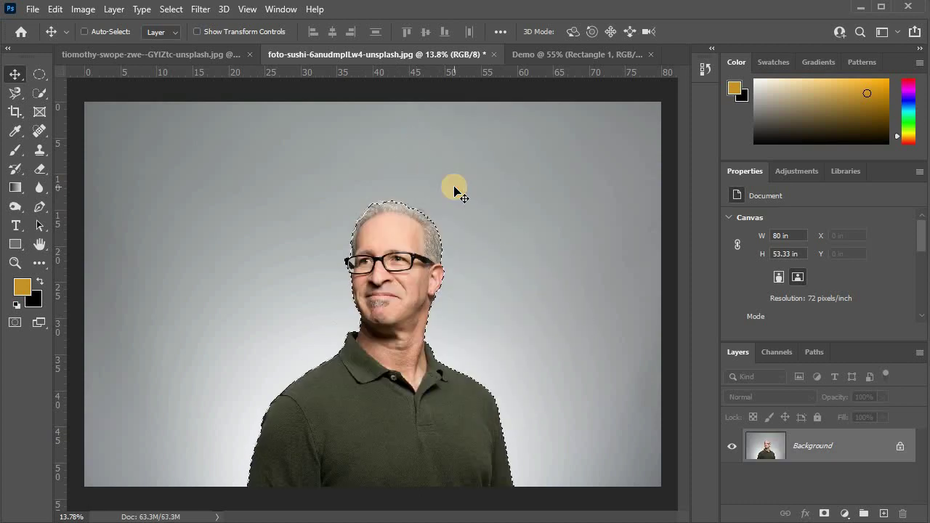
key("ctrl+d")
Switch to the Magic Wand tool for colour-based selecting at tolerance 68
left_click(40, 93)
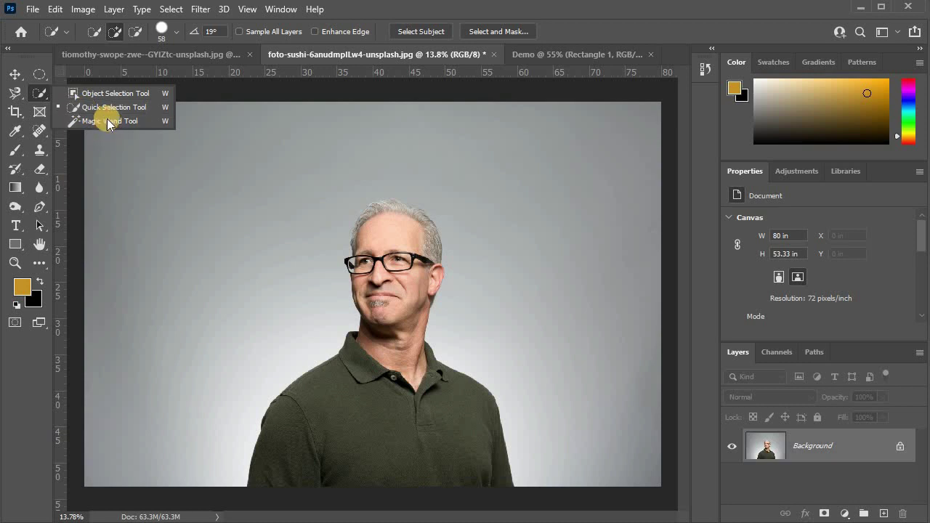
left_click(102, 120)
scroll(183, 208, "down", 2)
scroll(253, 220, "up", 2)
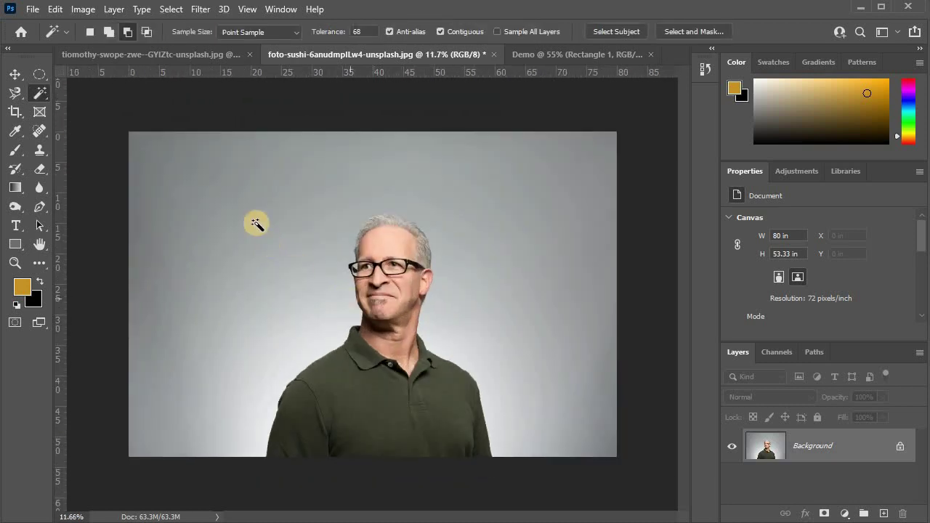
scroll(231, 197, "up", 2)
scroll(310, 207, "down", 2)
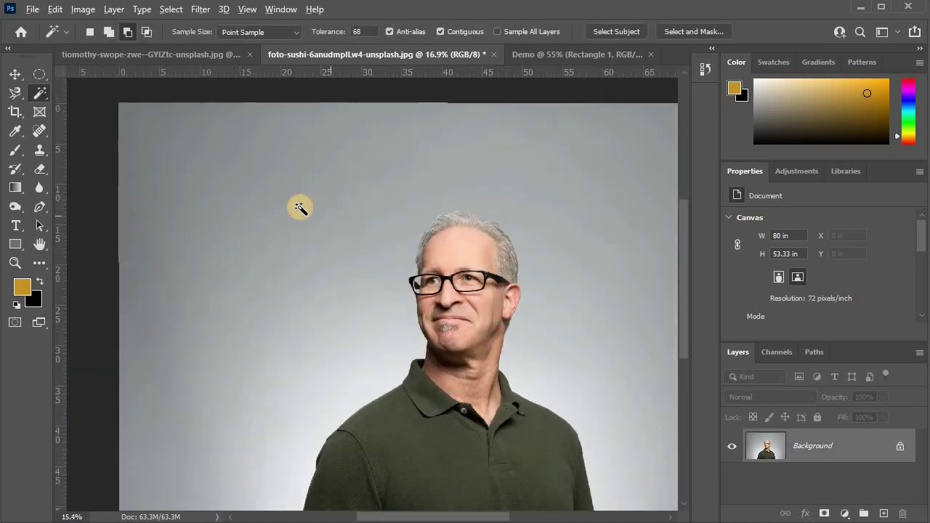
scroll(298, 207, "down", 1)
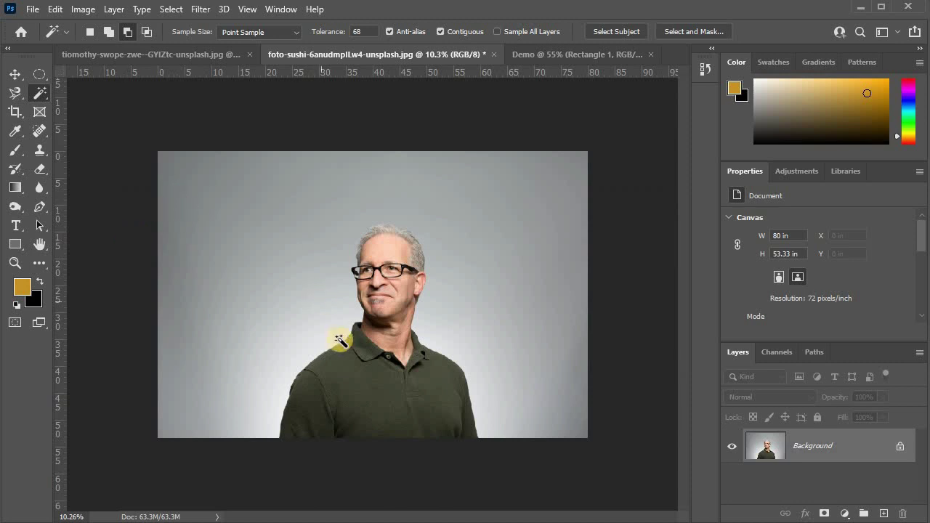
scroll(312, 244, "up", 3)
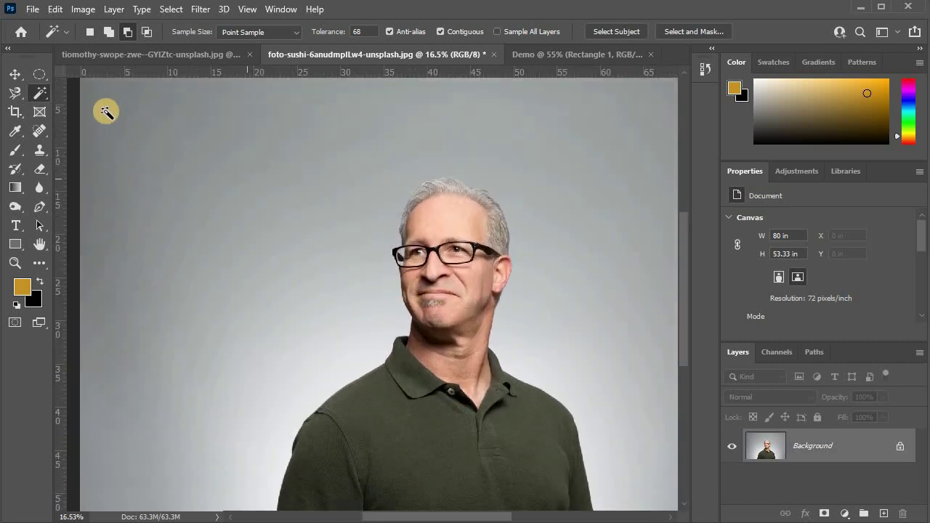
Select the grey background with the Magic Wand, then clear that selection
left_click(139, 128)
scroll(182, 141, "down", 3)
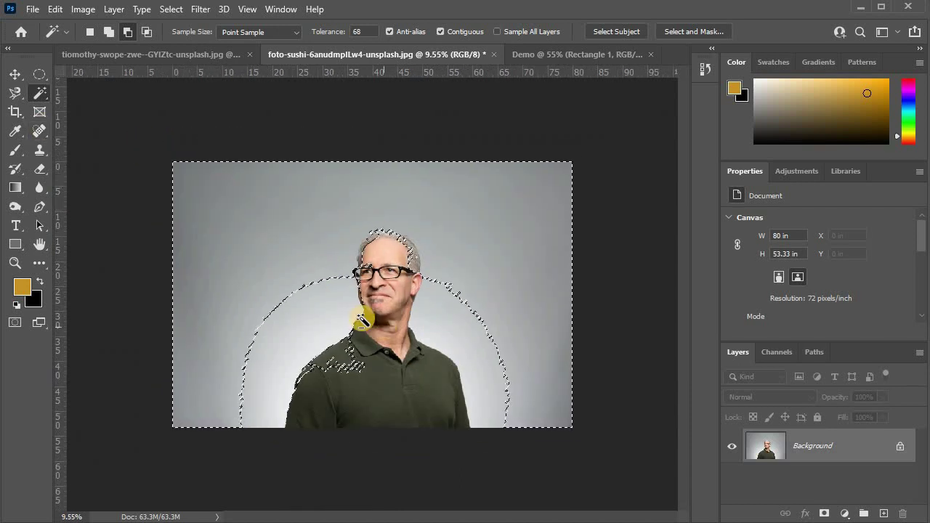
key("ctrl+d")
scroll(326, 282, "up", 2)
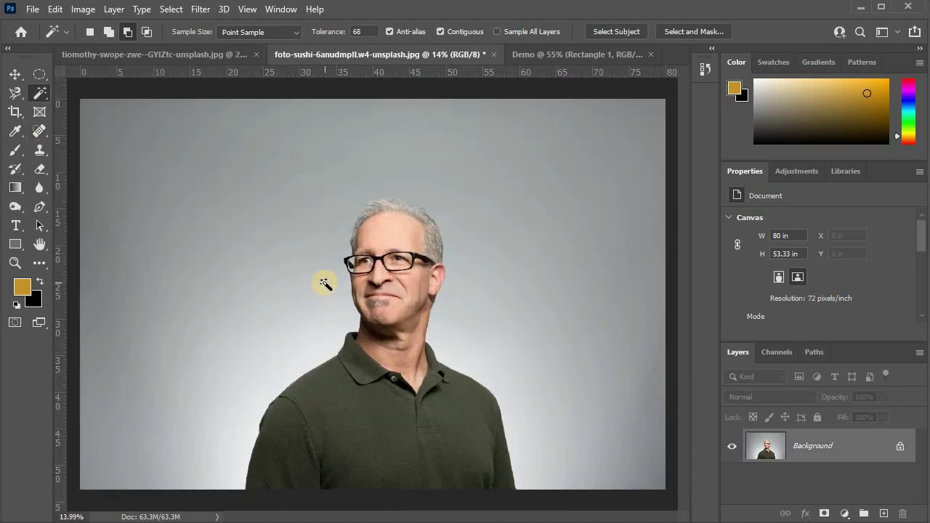
scroll(262, 126, "down", 1)
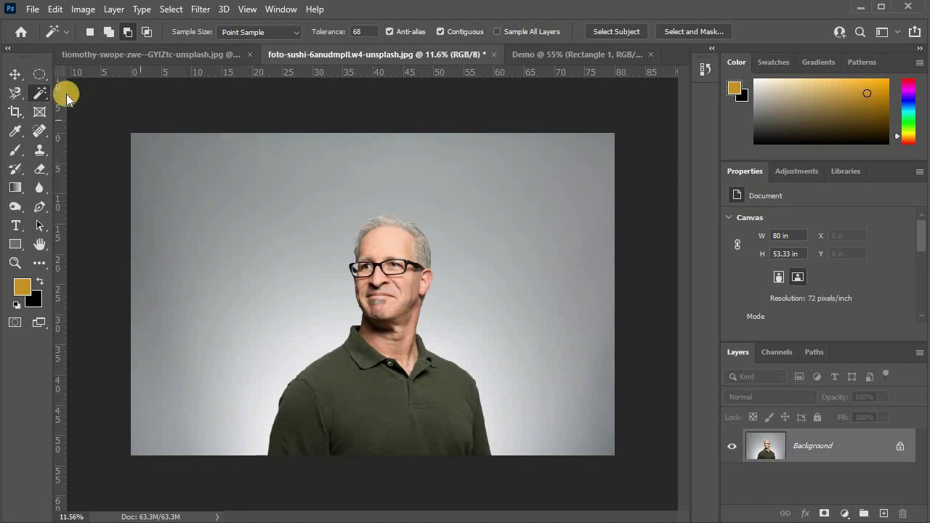
In the Open dialog, browse This PC > Downloads and pick 'WhatsApp Image 2021-10-05 at 4.54.40 PM'
left_click(32, 9)
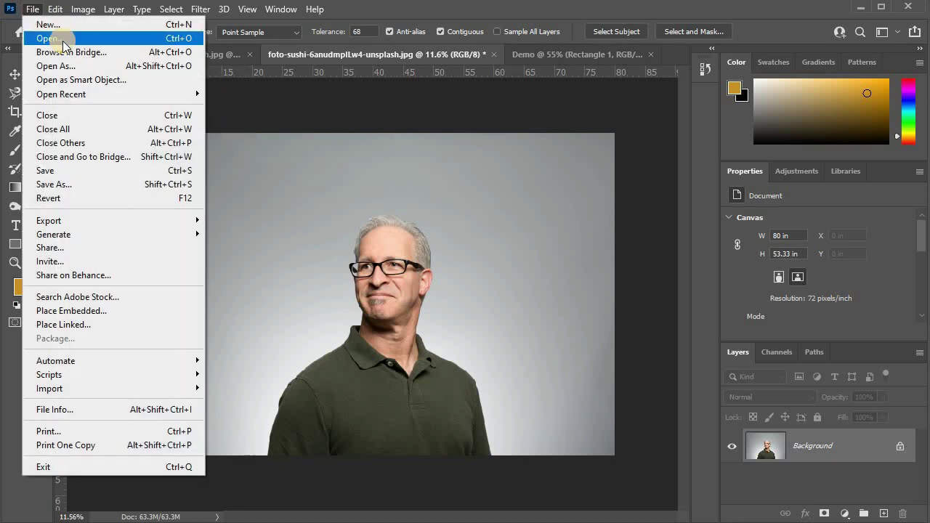
key("Escape")
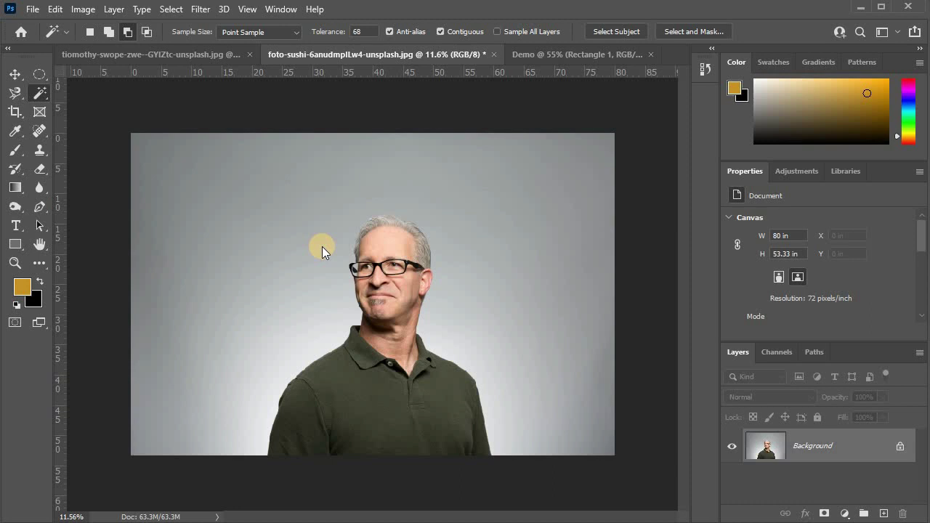
key("ctrl+o")
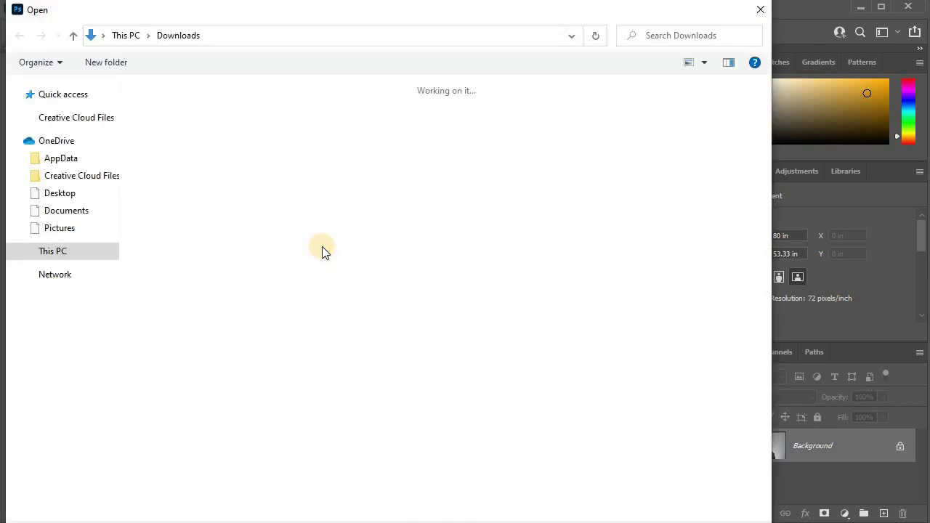
left_click(76, 252)
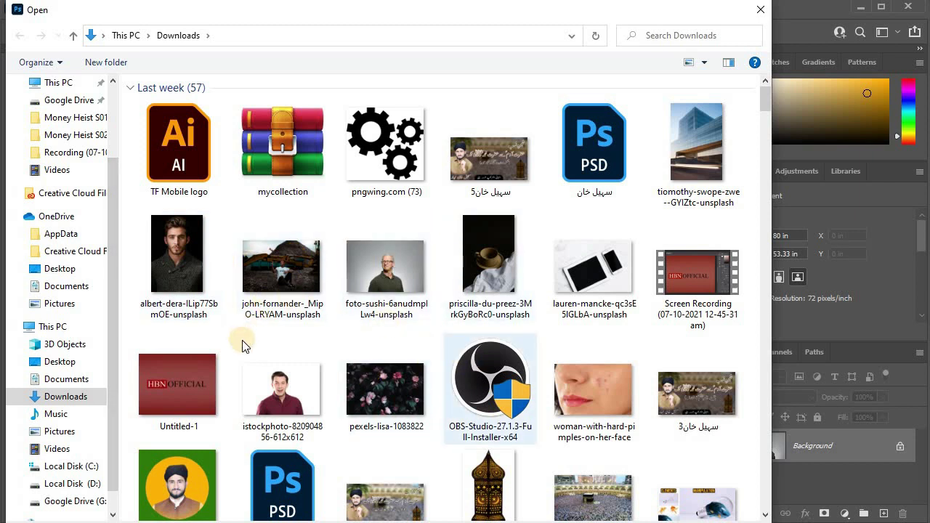
scroll(296, 322, "down", 2)
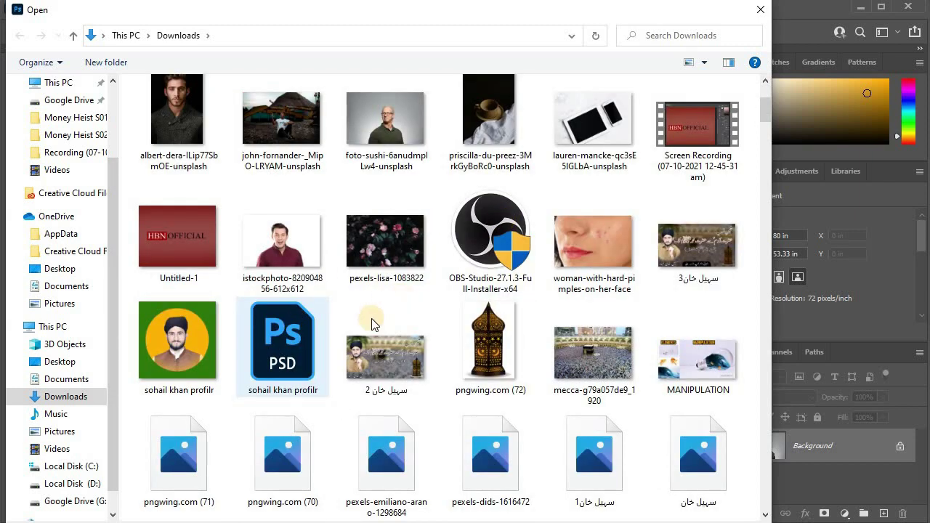
scroll(372, 324, "down", 3)
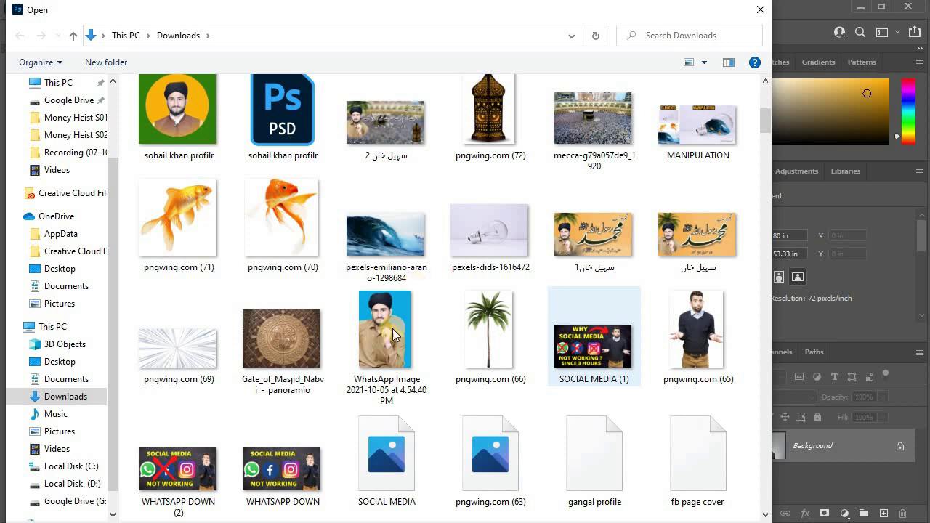
left_click(373, 329)
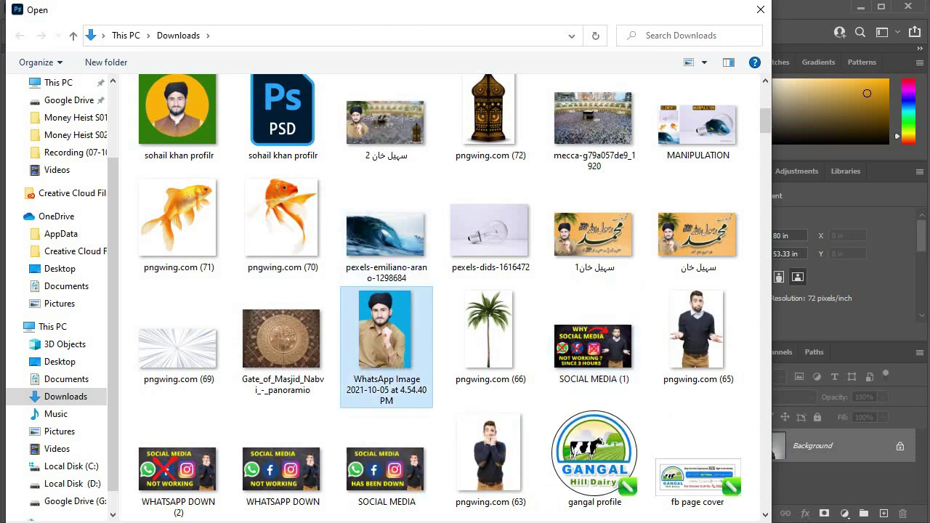
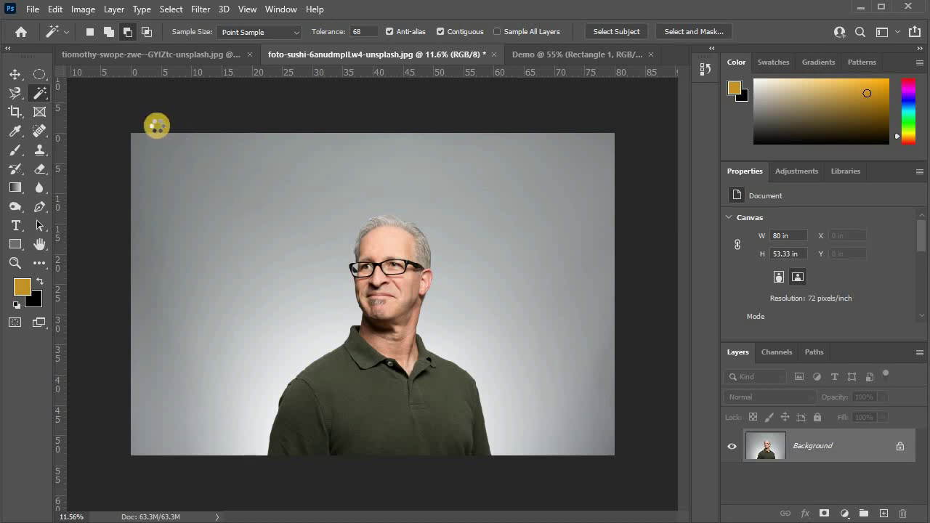
Switch to the WhatsApp Image photo and Magic Wand-select its blue background, zooming in
key("ctrl+Tab")
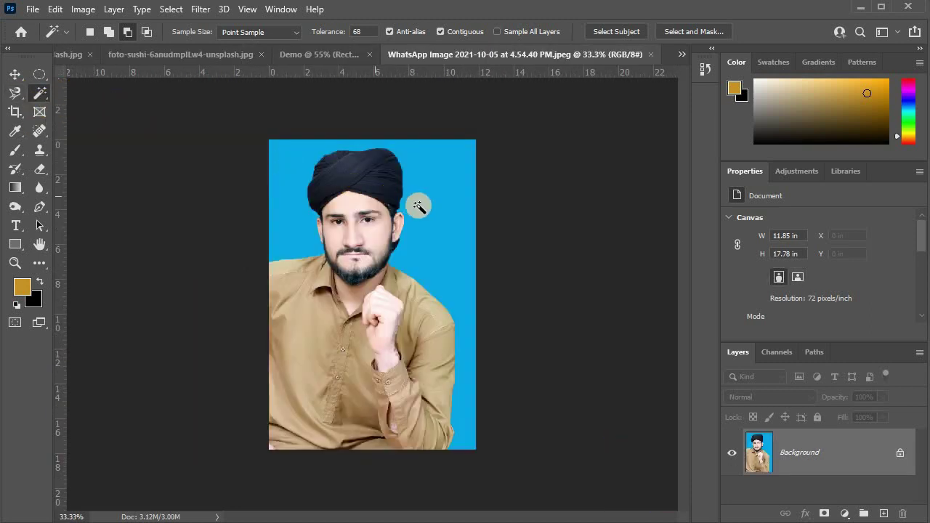
left_click(442, 210)
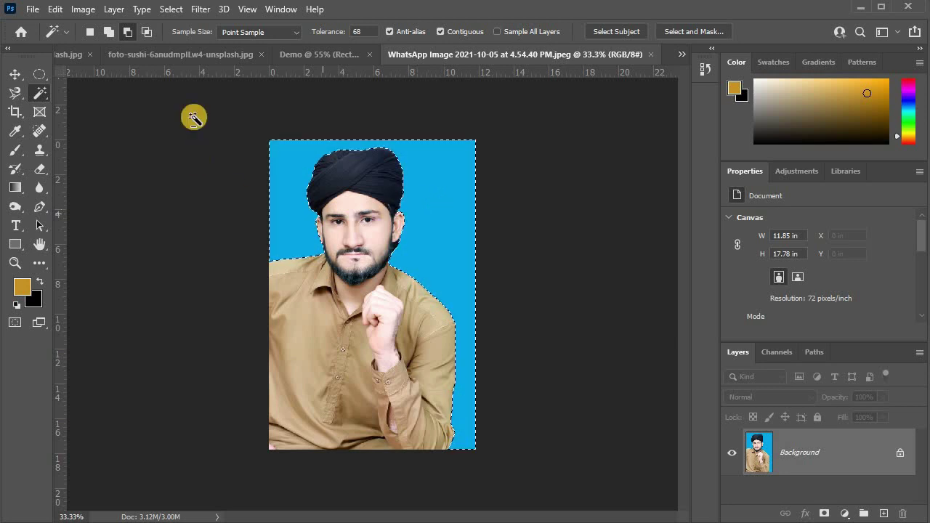
key("ctrl+plus")
scroll(442, 210, "up", 2)
scroll(439, 210, "up", 1)
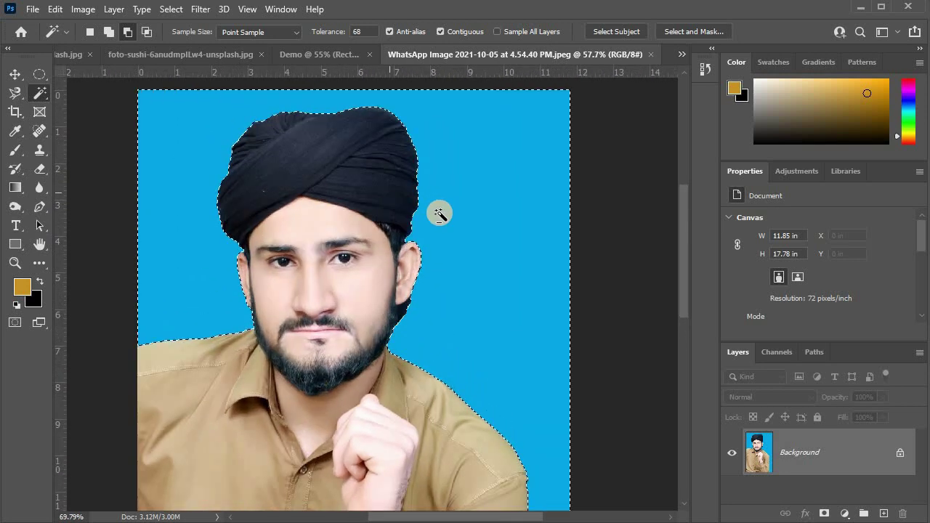
scroll(436, 218, "up", 1)
scroll(371, 220, "up", 1)
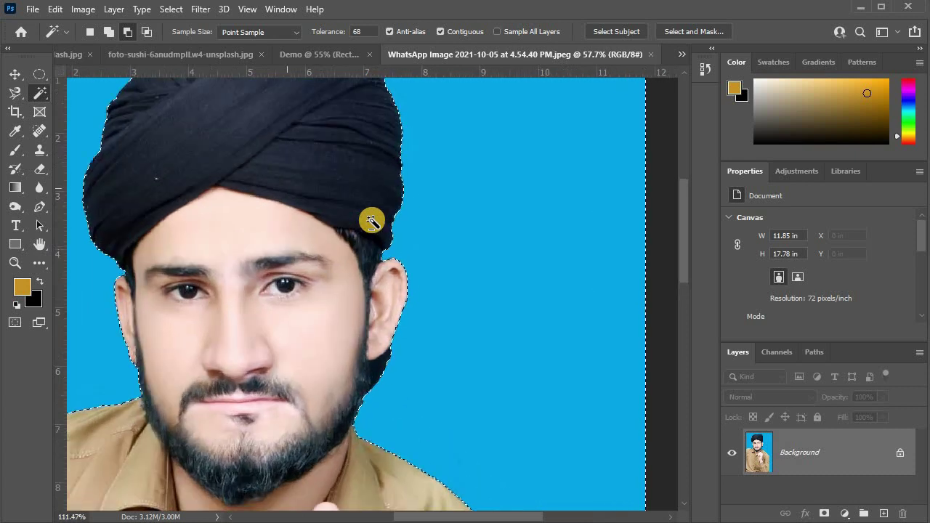
scroll(372, 221, "up", 2)
Invert the selection onto the man in the turban, then clear it
scroll(372, 221, "down", 1)
scroll(372, 220, "down", 2)
scroll(395, 213, "down", 2)
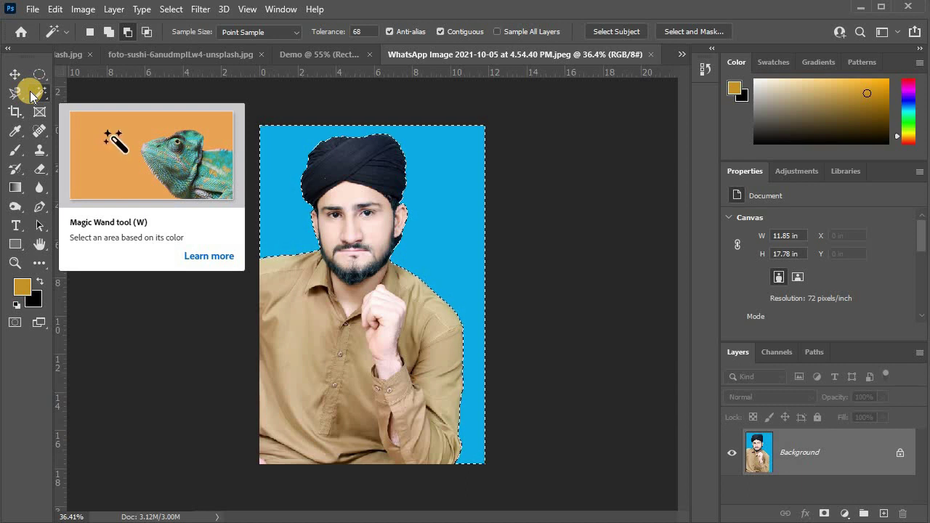
scroll(386, 184, "up", 1)
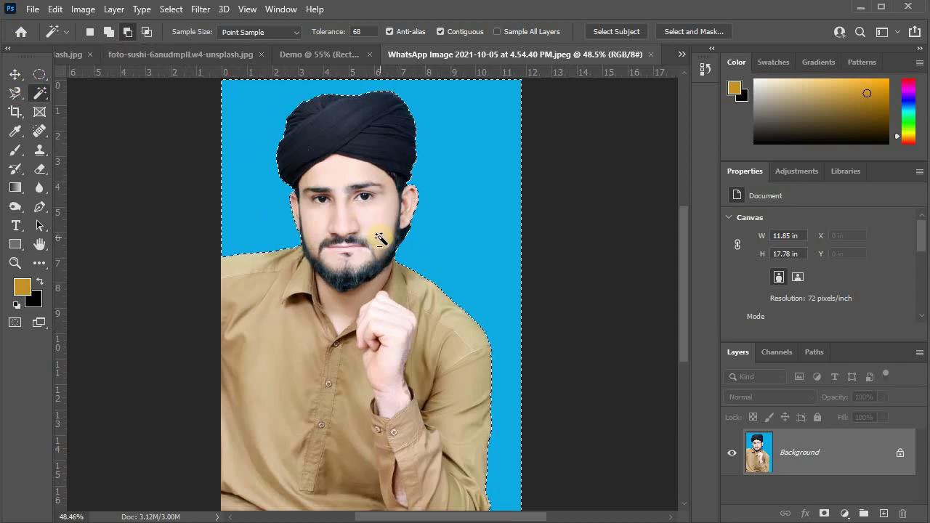
key("ctrl+shift+i")
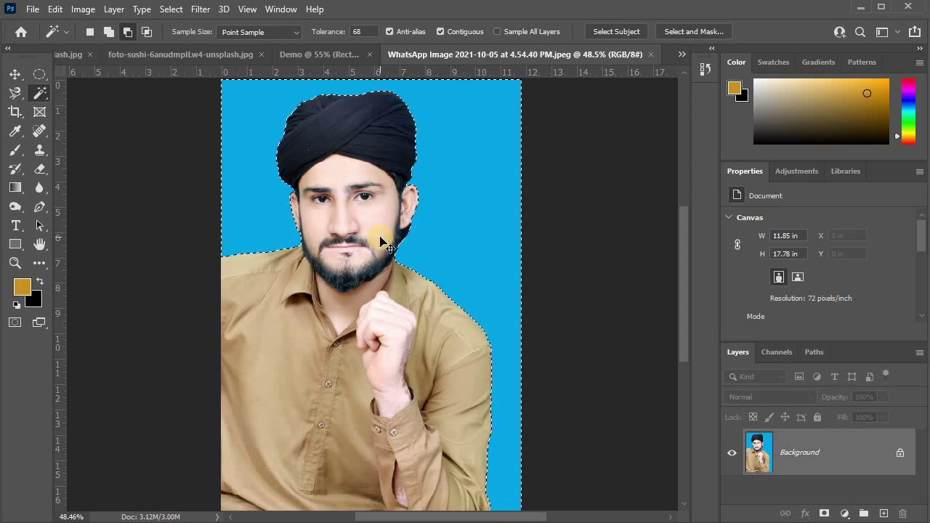
left_click(380, 242)
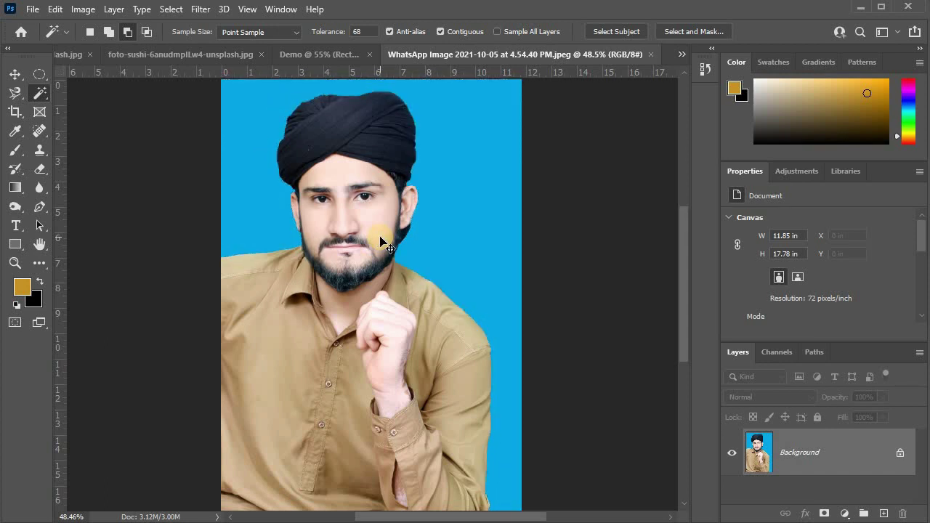
Try moving the selected area with the Move tool, then undo back to the original background
left_click(14, 74)
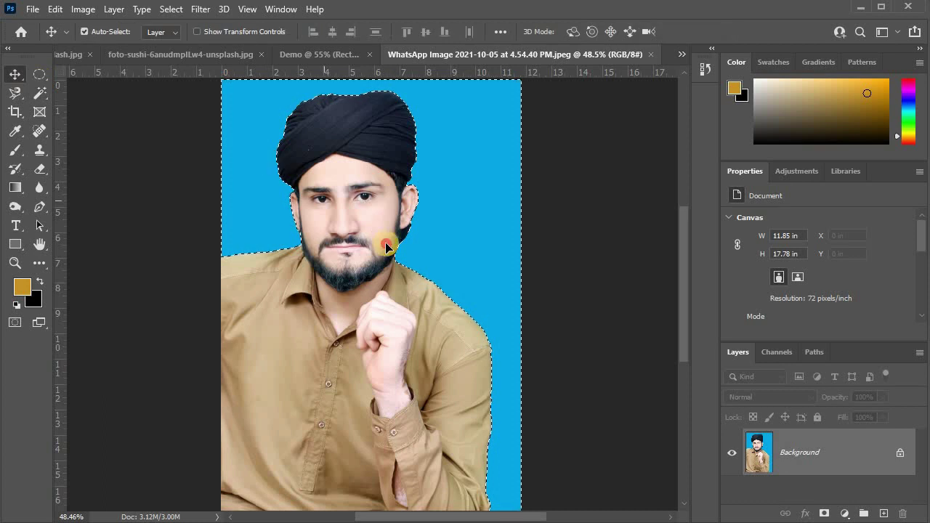
left_click_drag(385, 247, 535, 266)
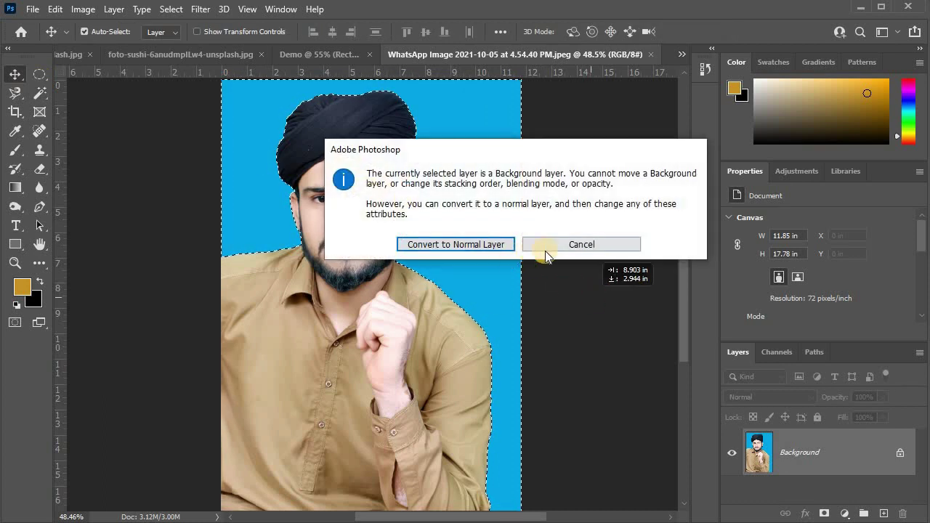
left_click(452, 245)
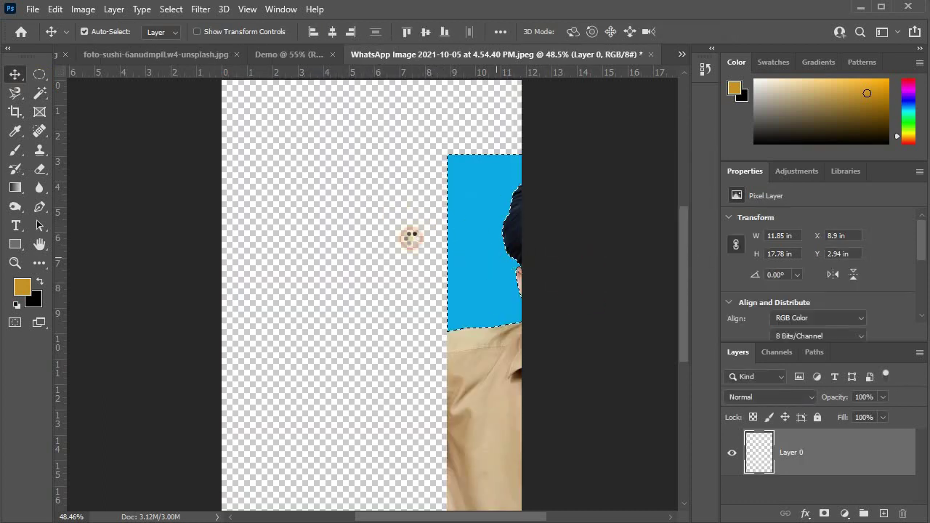
left_click_drag(411, 236, 326, 201)
key("ctrl+z")
key("ctrl+z")
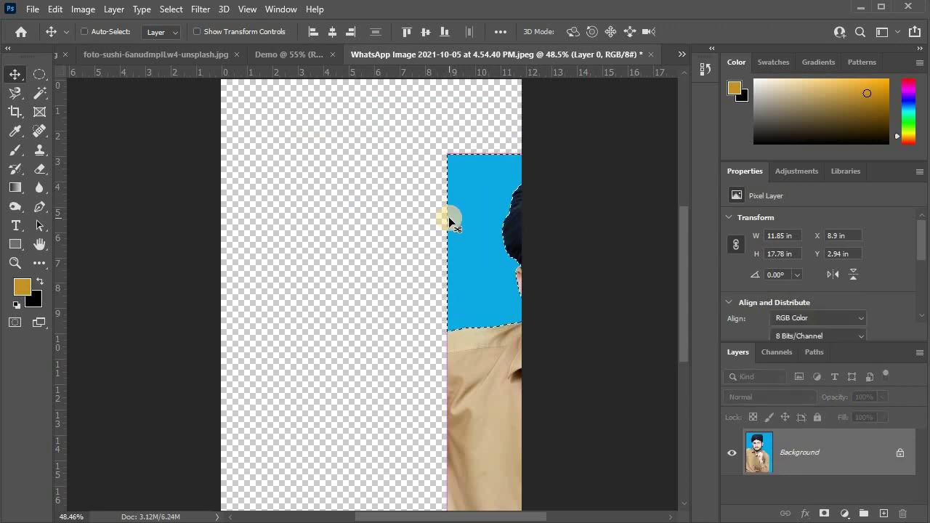
key("ctrl+z")
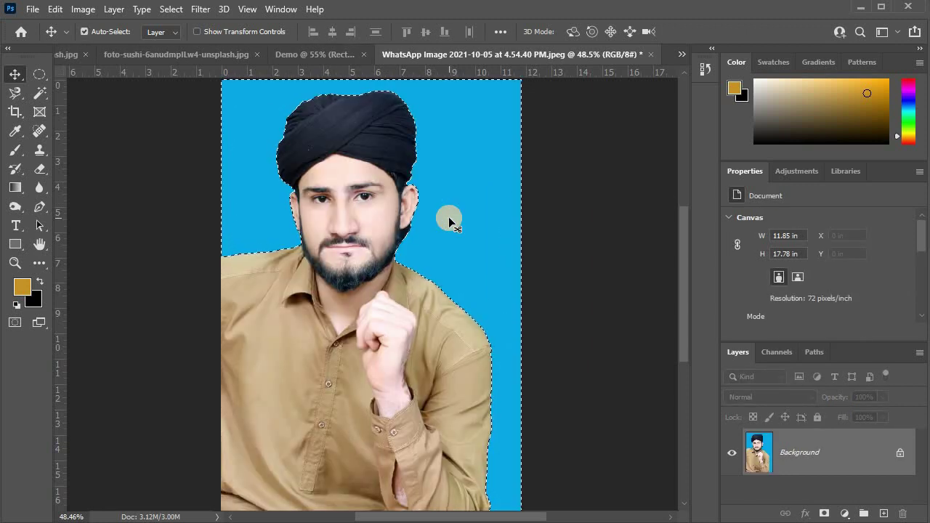
left_click(410, 202)
Apply a Content-Aware Edit > Fill to the selected background
key("shift+F5")
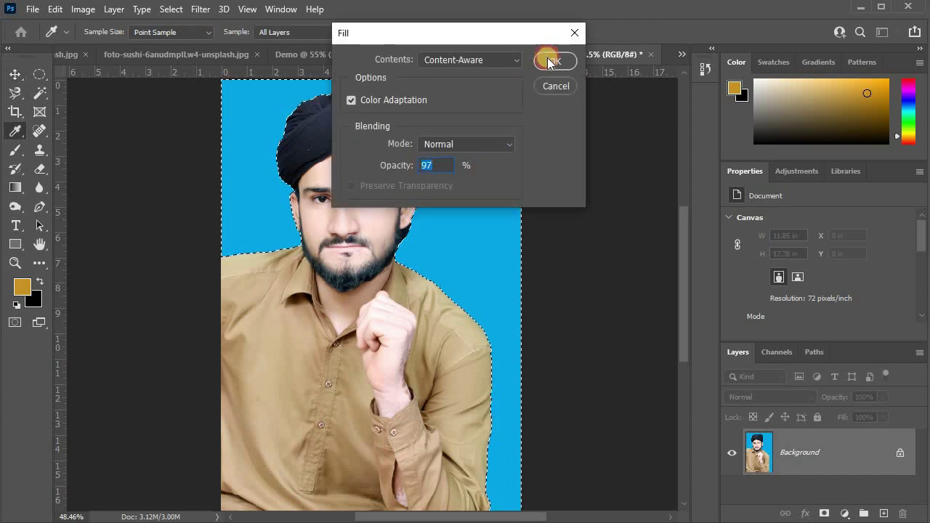
left_click(547, 64)
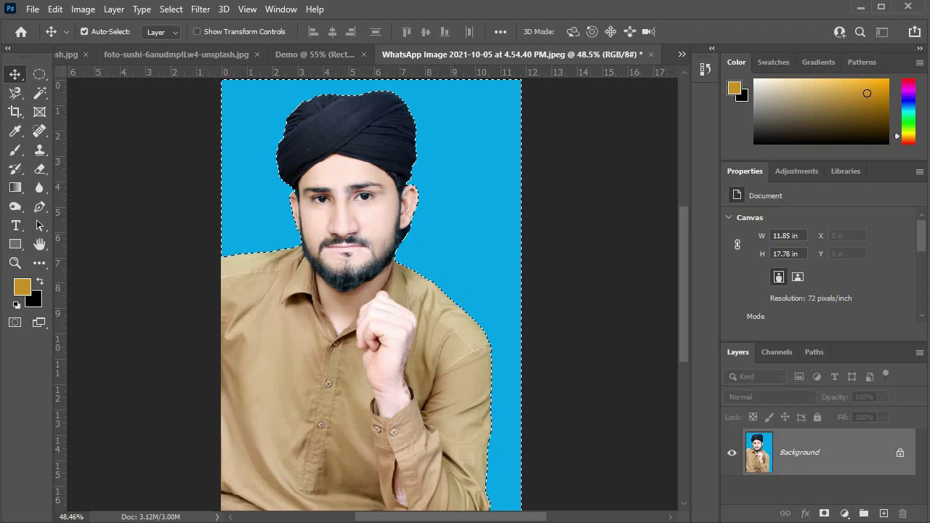
left_click(418, 248)
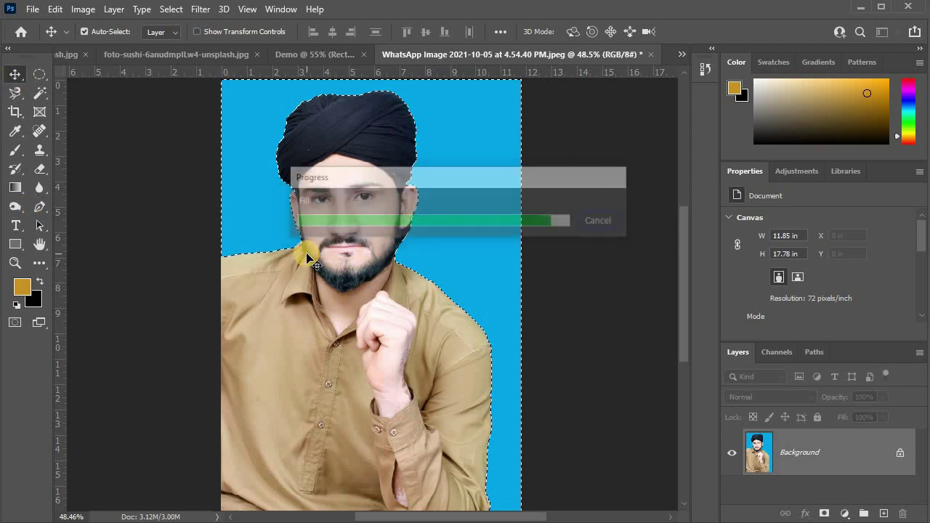
scroll(410, 234, "down", 1)
scroll(411, 234, "down", 1)
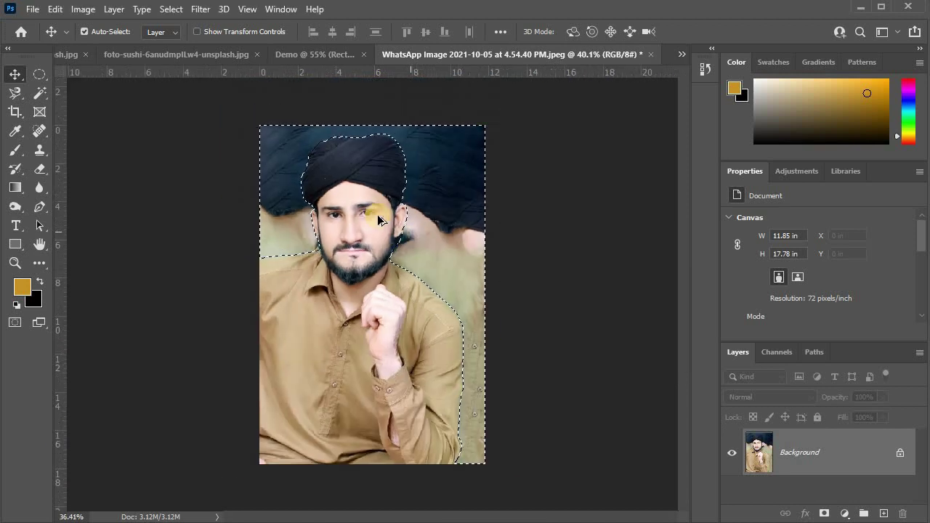
scroll(424, 172, "up", 4)
Revert the fill, deselect, and close the WhatsApp Image without saving
key("ctrl+0")
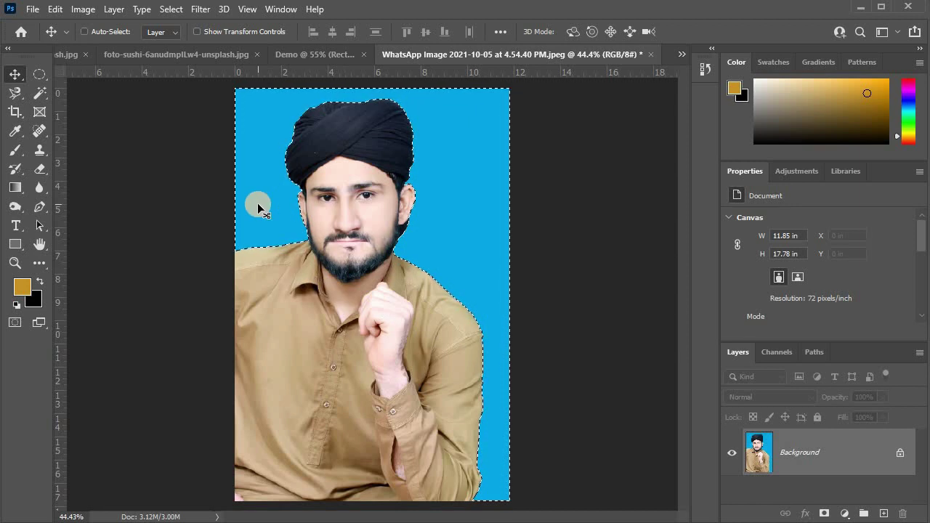
key("ctrl+d")
scroll(440, 276, "down", 2)
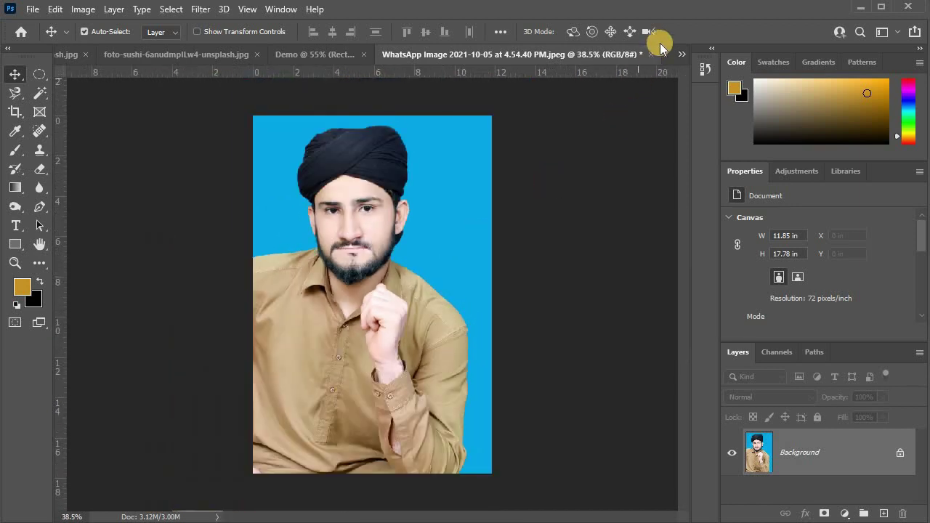
left_click(650, 54)
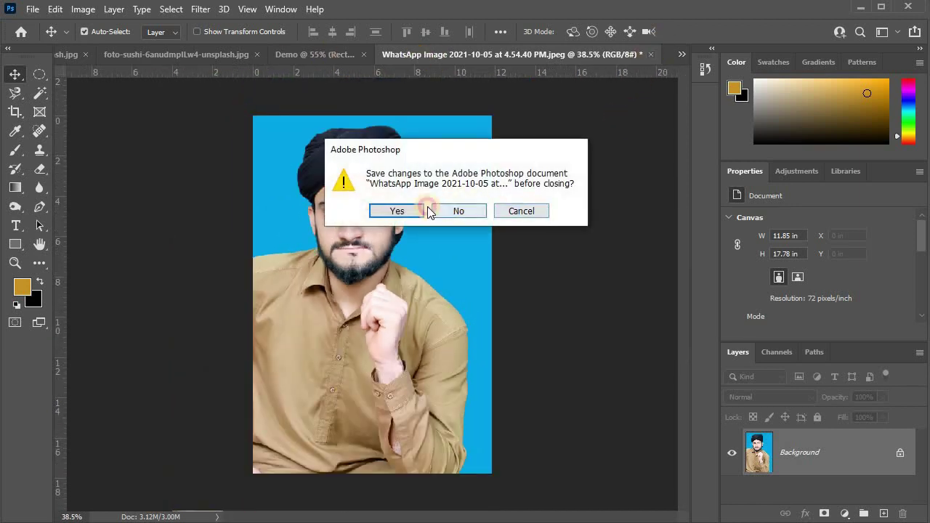
left_click(430, 210)
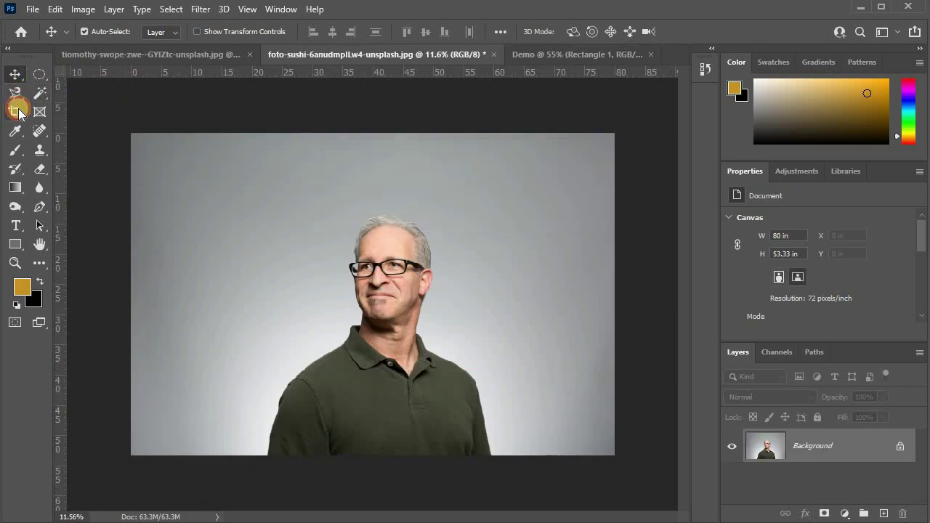
Crop the portrait's left side off, narrowing the canvas from 80 in to 61.92 in wide
left_click(16, 110)
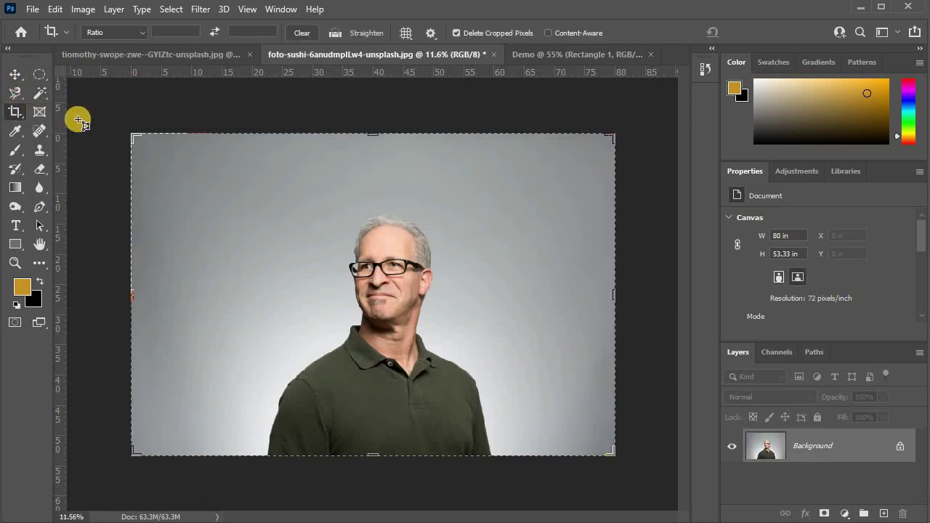
right_click(19, 118)
left_click(72, 109)
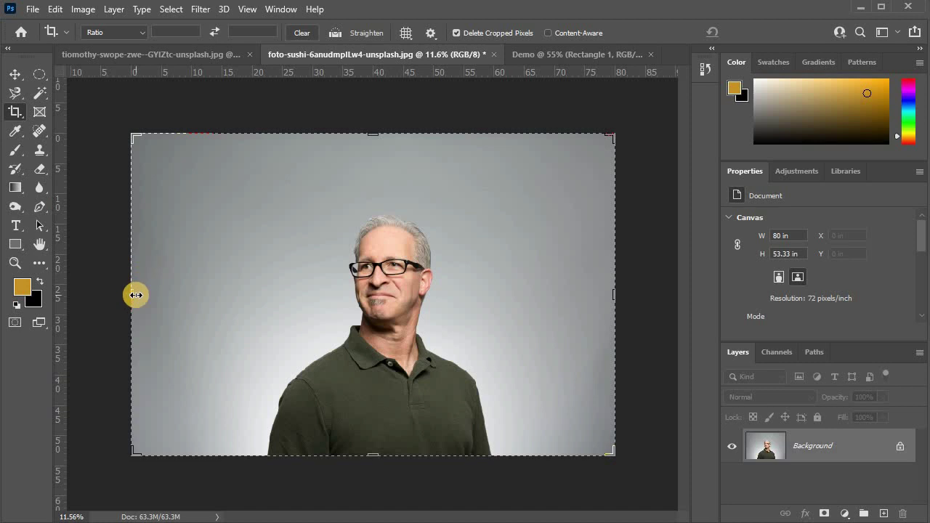
left_click(136, 295)
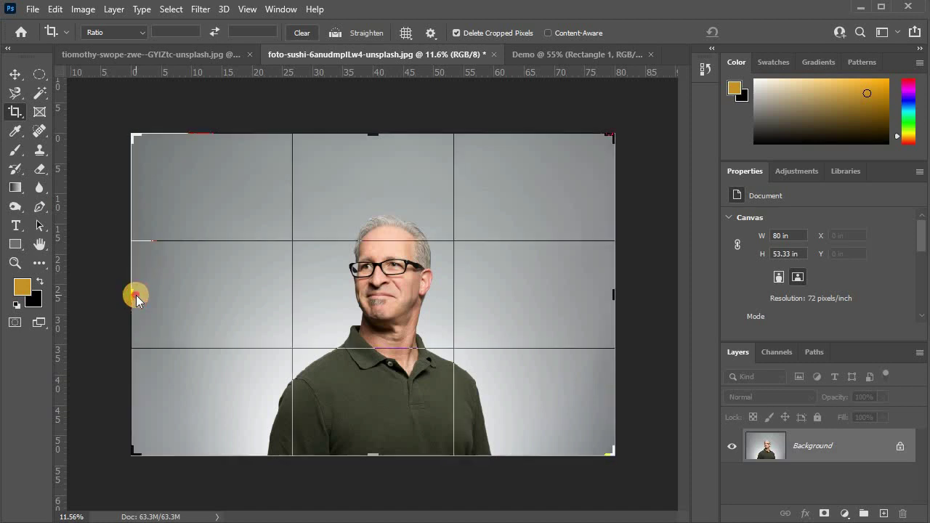
mouse_move(163, 295)
left_mouse_down()
mouse_move(185, 296)
mouse_move(99, 304)
left_mouse_up()
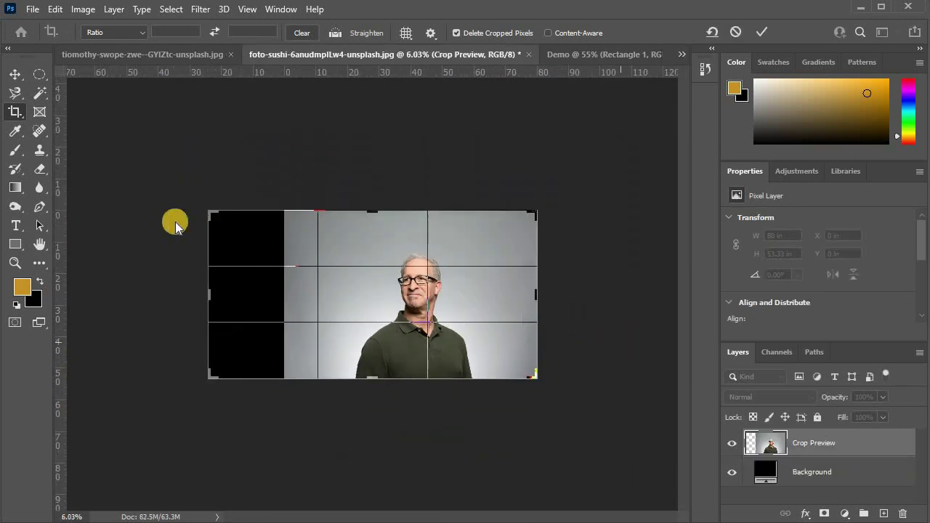
left_click_drag(211, 290, 274, 290)
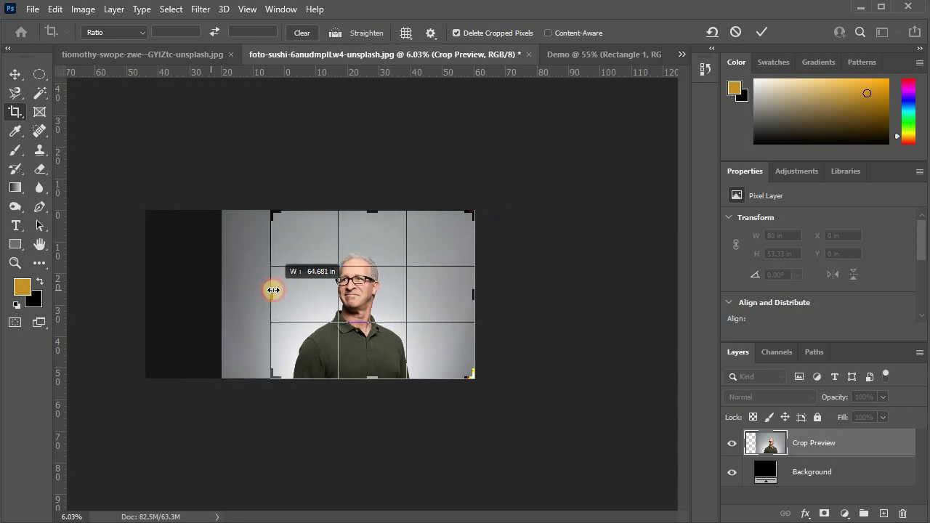
left_click_drag(273, 290, 278, 293)
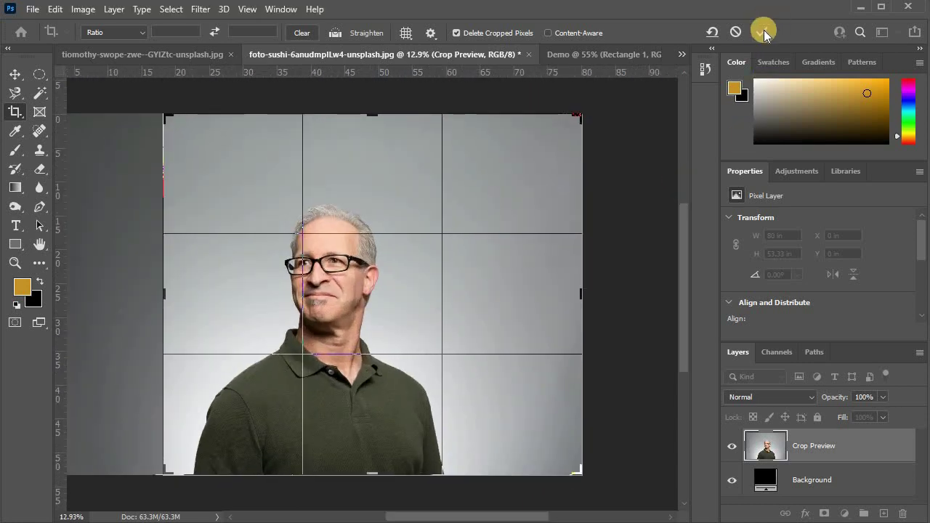
left_click(760, 30)
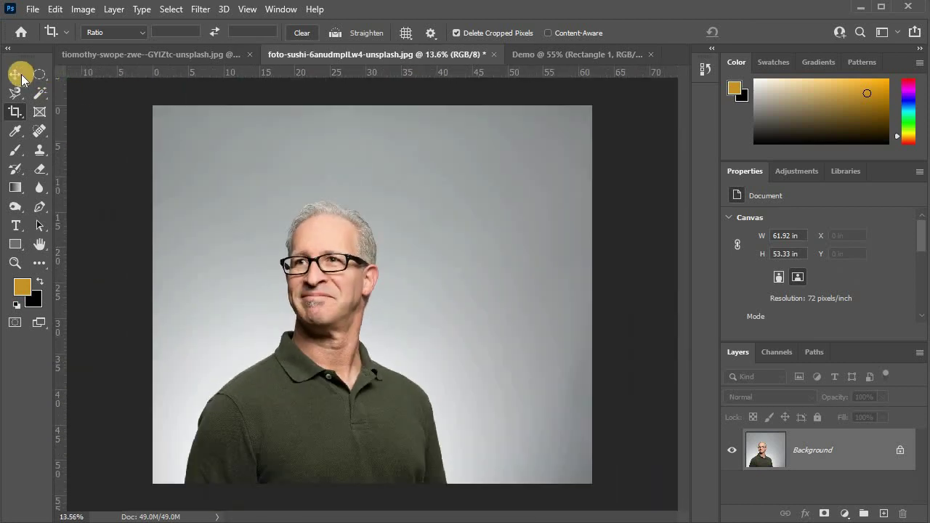
Try the Frame and Eyedropper tools, then attempt to drag the portrait with Move
left_click(16, 74)
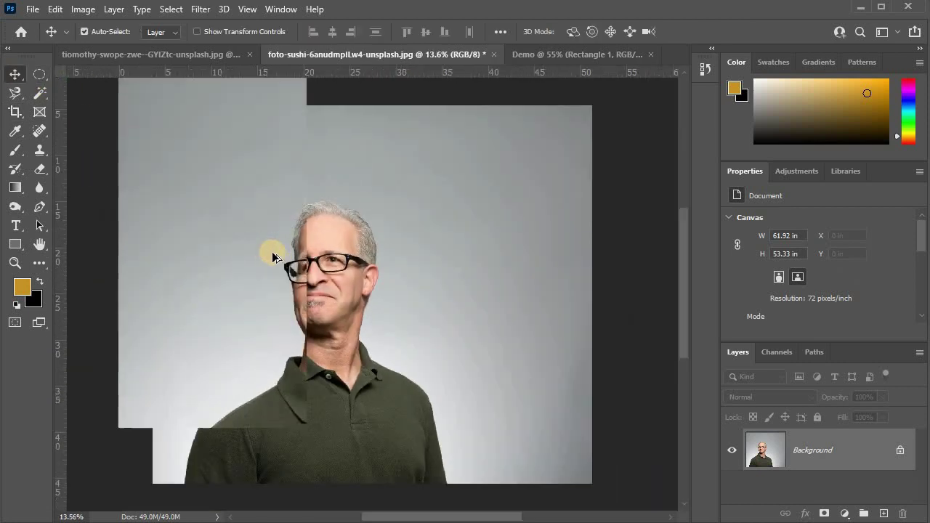
scroll(267, 247, "up", 1)
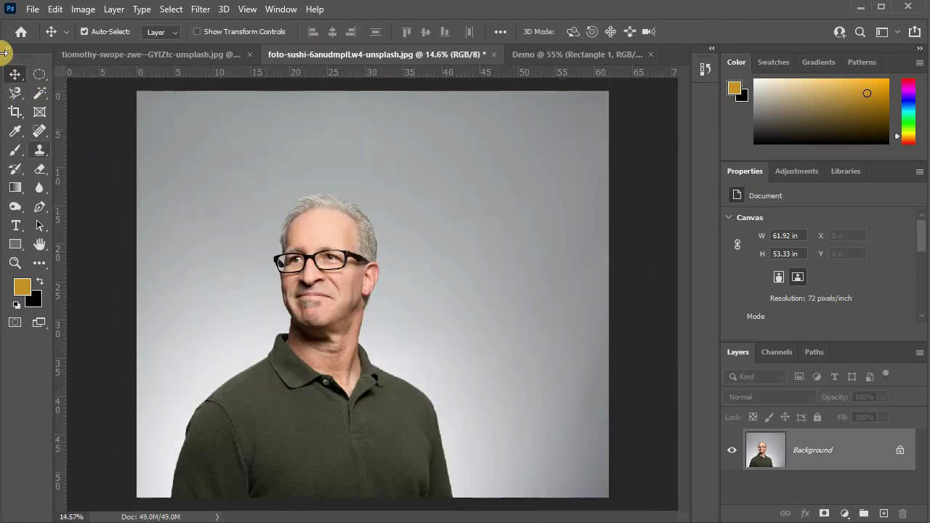
left_click(40, 114)
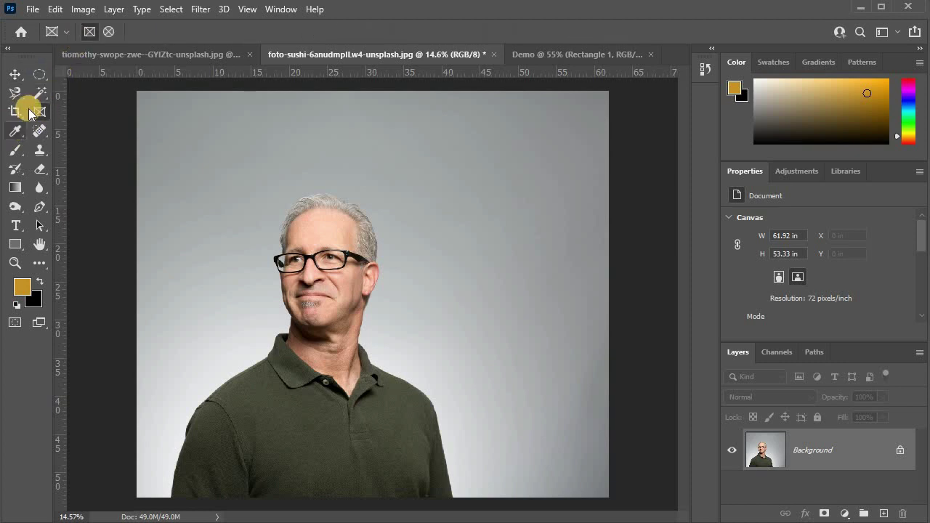
left_click(15, 131)
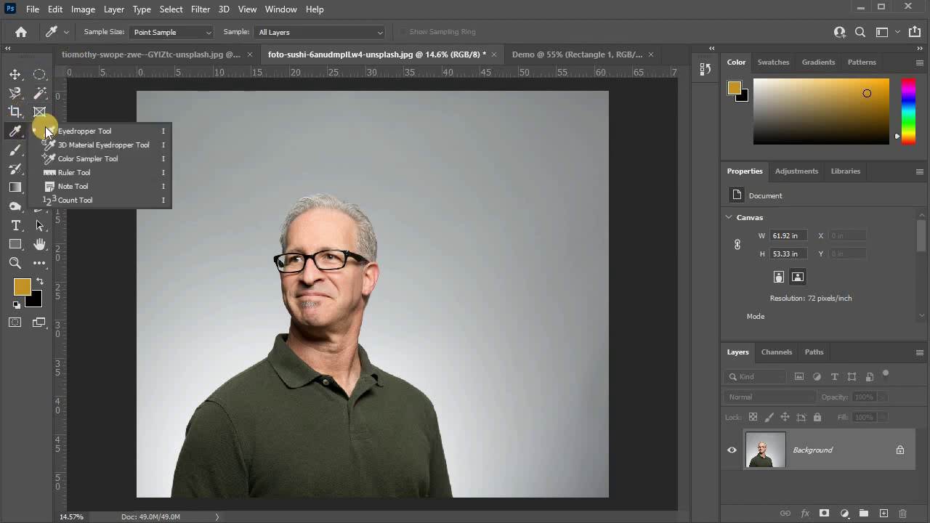
left_click(14, 75)
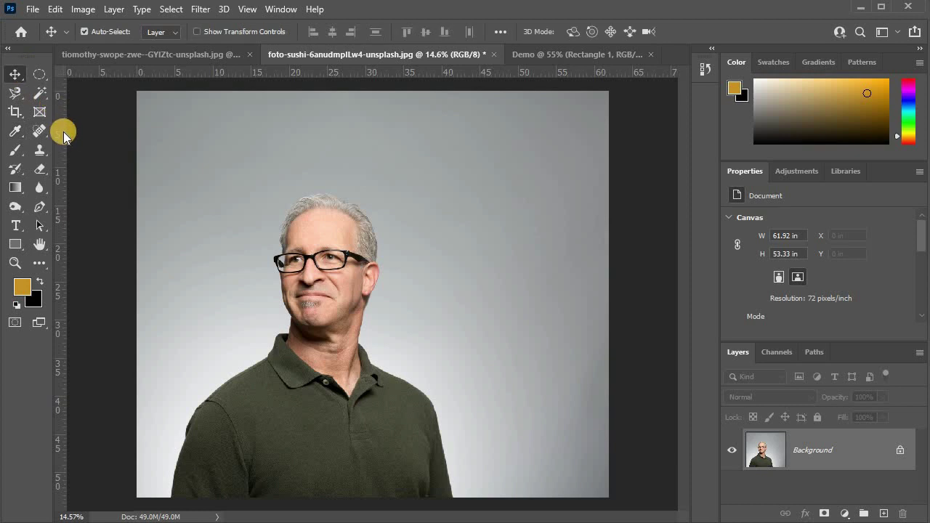
scroll(276, 253, "down", 2)
scroll(369, 328, "up", 1)
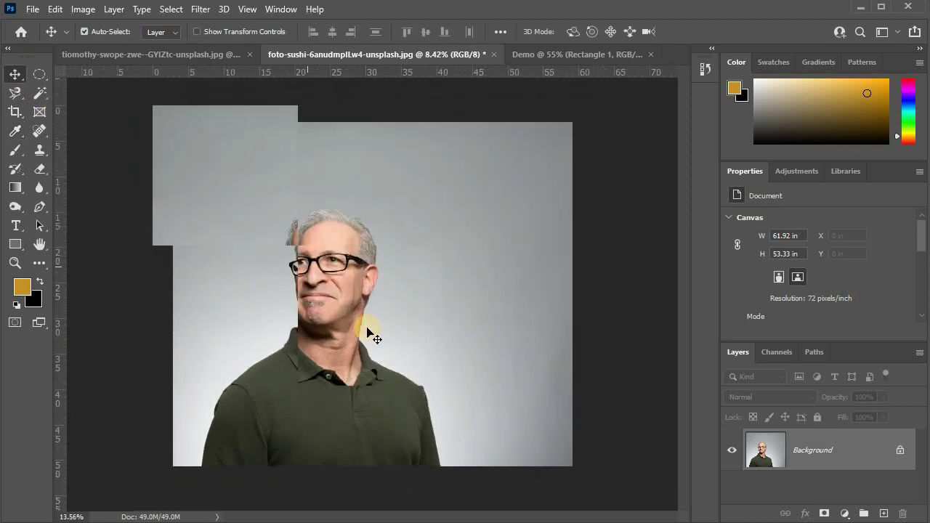
left_click_drag(371, 254, 368, 235)
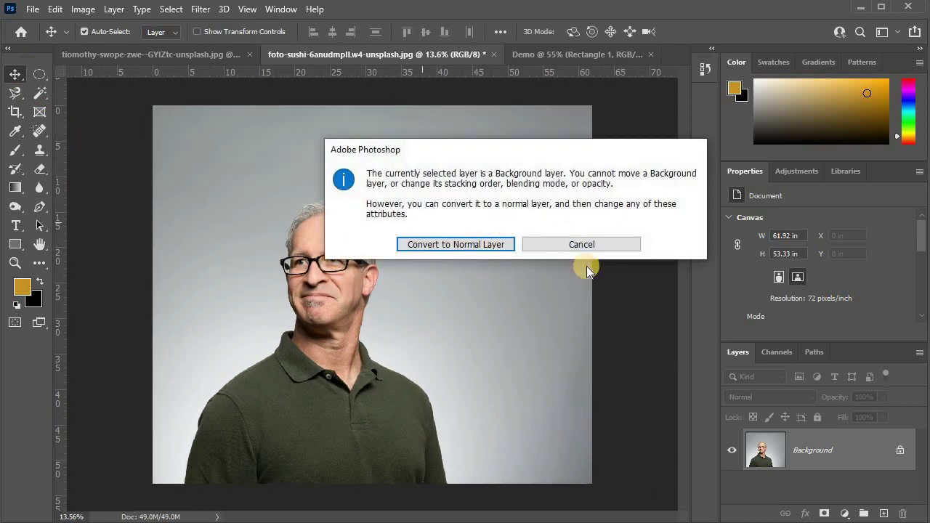
Dismiss the Background-layer warning, unlock it into Layer 0, and select the Spot Healing Brush
left_click(617, 250)
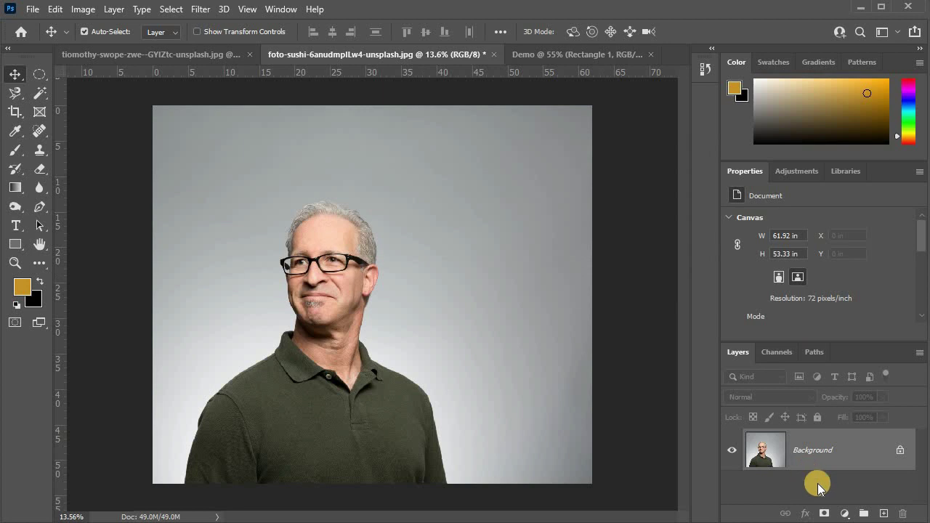
left_click(899, 453)
scroll(402, 286, "up", 1)
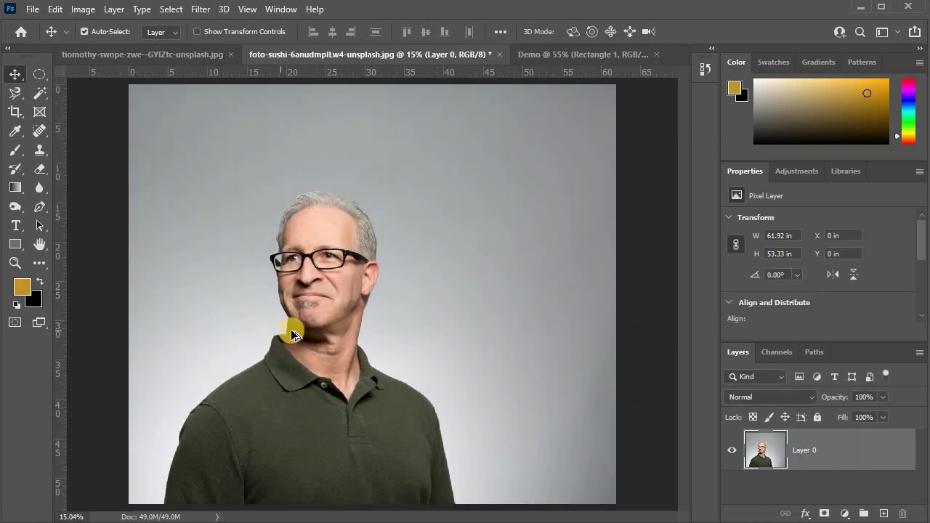
scroll(295, 334, "up", 3)
scroll(309, 290, "up", 4)
scroll(309, 291, "up", 2)
scroll(309, 291, "down", 4)
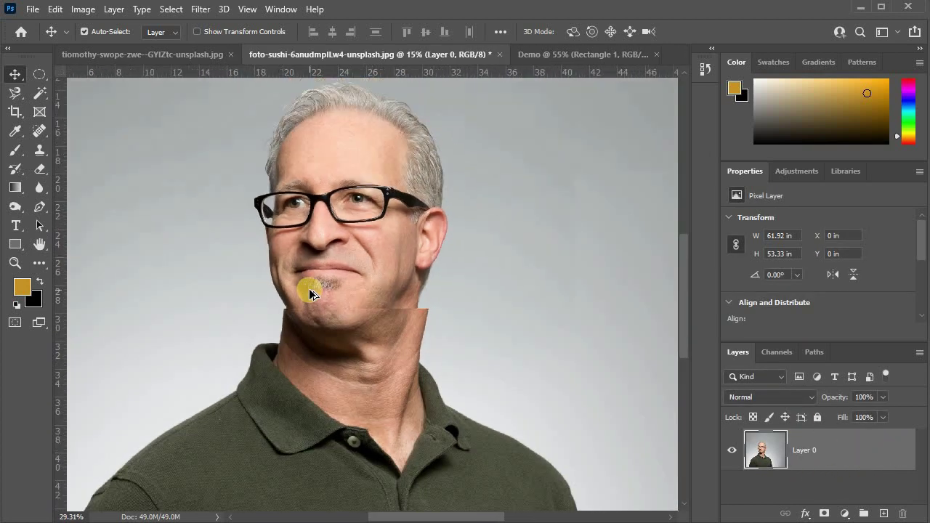
scroll(309, 289, "down", 3)
scroll(309, 289, "down", 2)
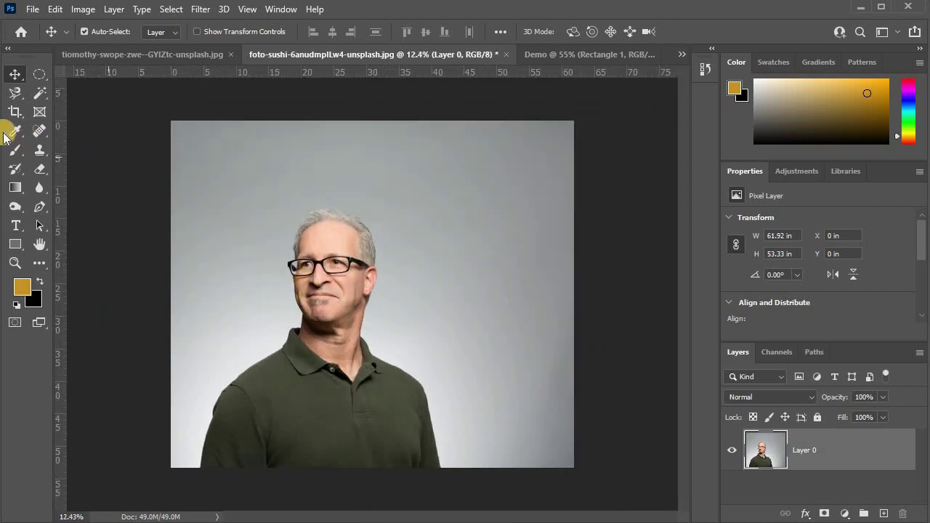
left_click(45, 132)
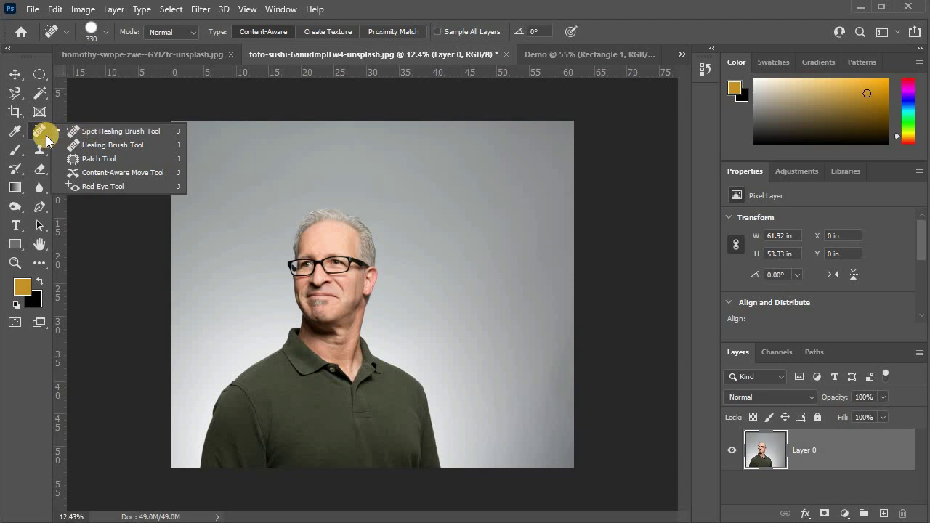
left_click(96, 133)
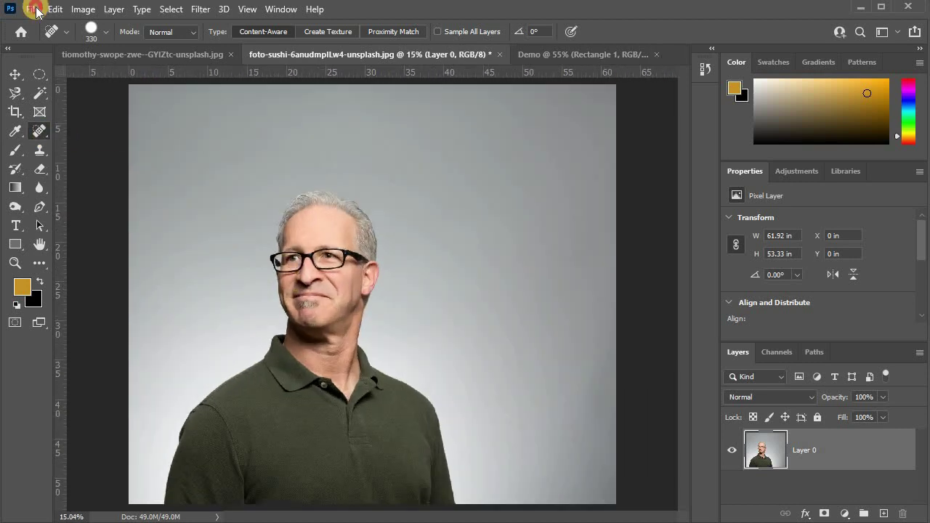
Open woman-with-hard-pimples-on-her-face.jpg from Downloads via File > Open
left_click(35, 9)
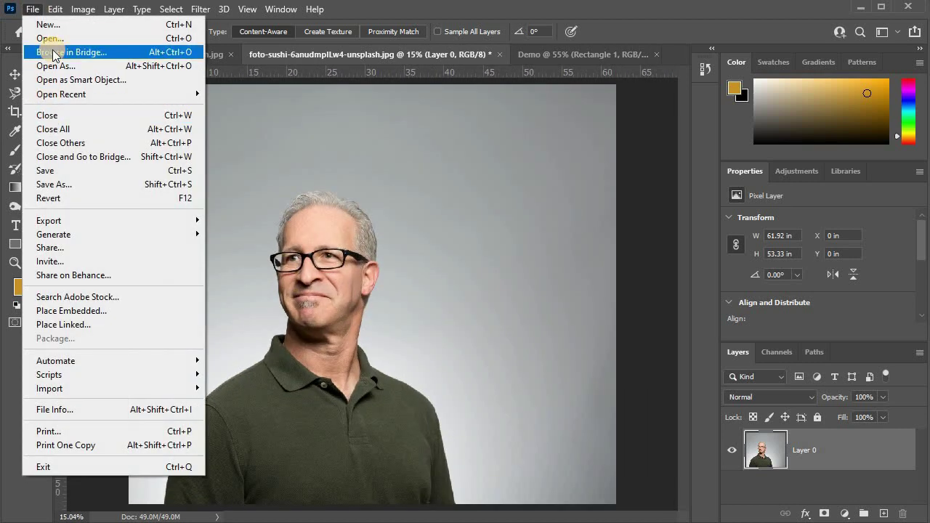
left_click(57, 44)
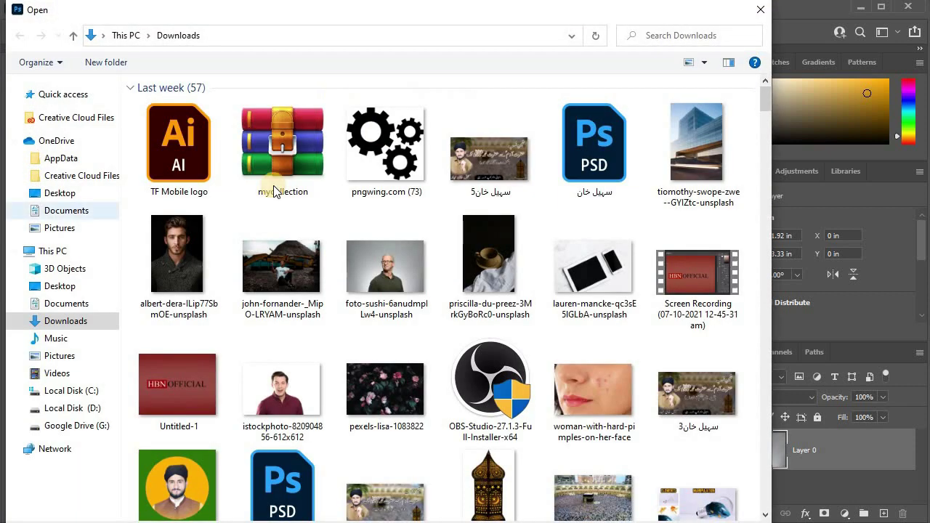
left_click(574, 392)
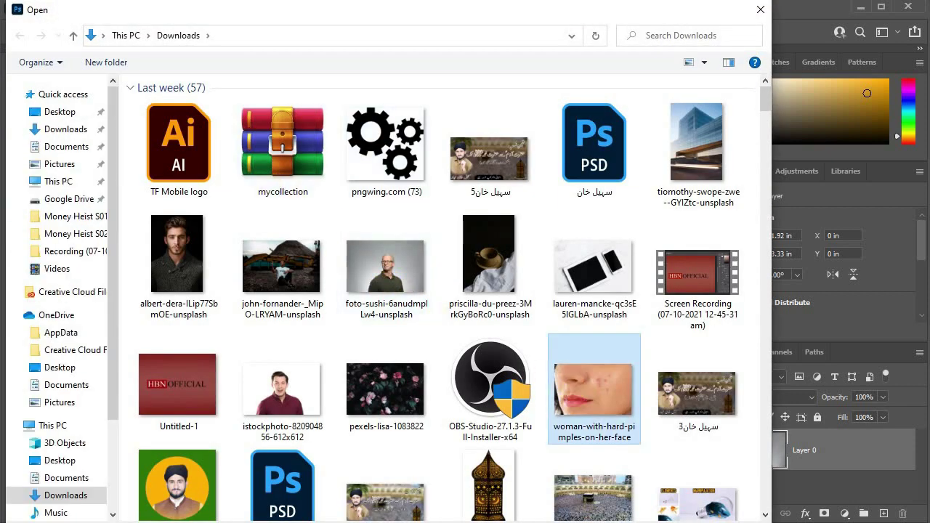
key("Return")
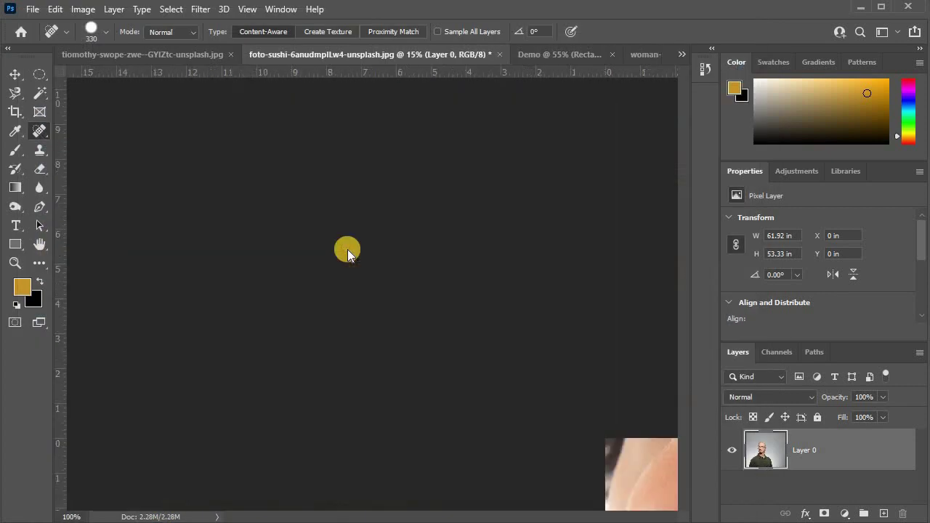
scroll(430, 261, "down", 2)
Shrink the Spot Healing Brush from 330 px to 135 px
scroll(448, 266, "up", 3)
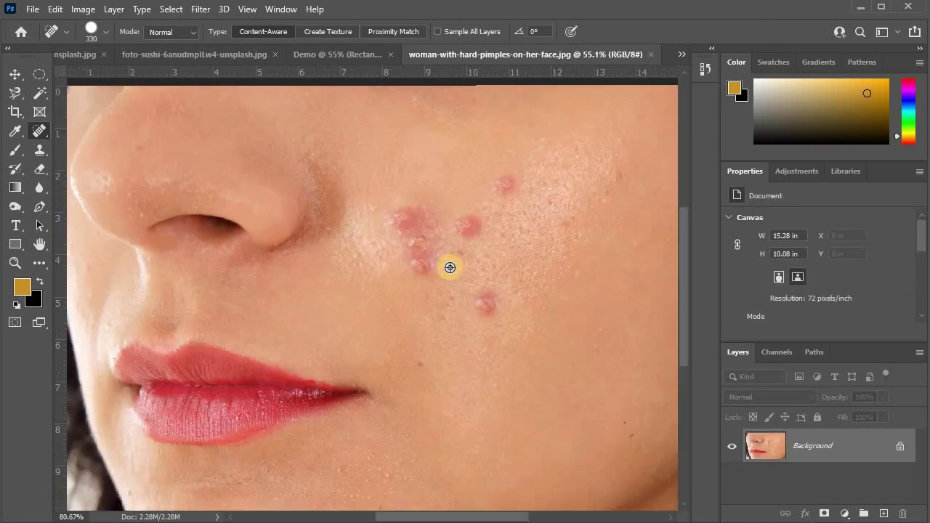
scroll(237, 306, "up", 1)
scroll(322, 330, "down", 2)
scroll(322, 329, "up", 3)
scroll(322, 247, "up", 2)
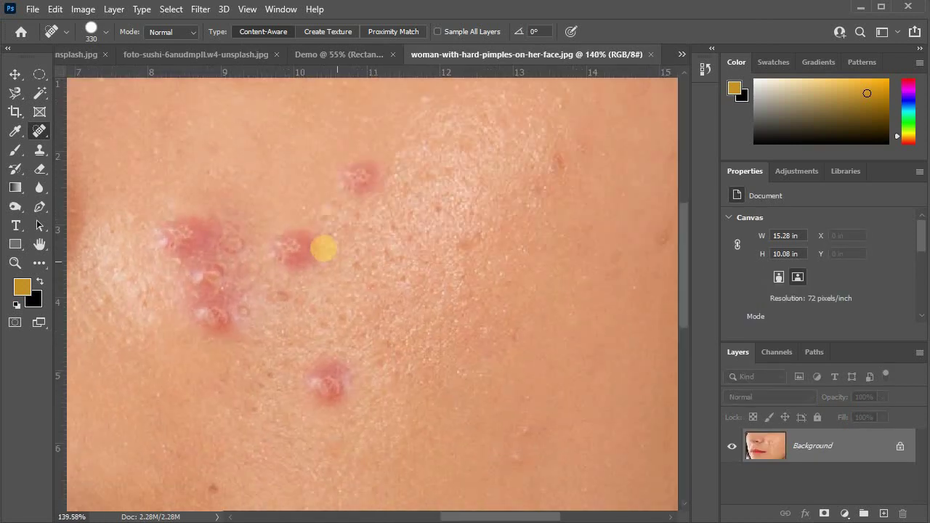
scroll(285, 254, "down", 1)
scroll(285, 254, "down", 3)
scroll(291, 270, "down", 1)
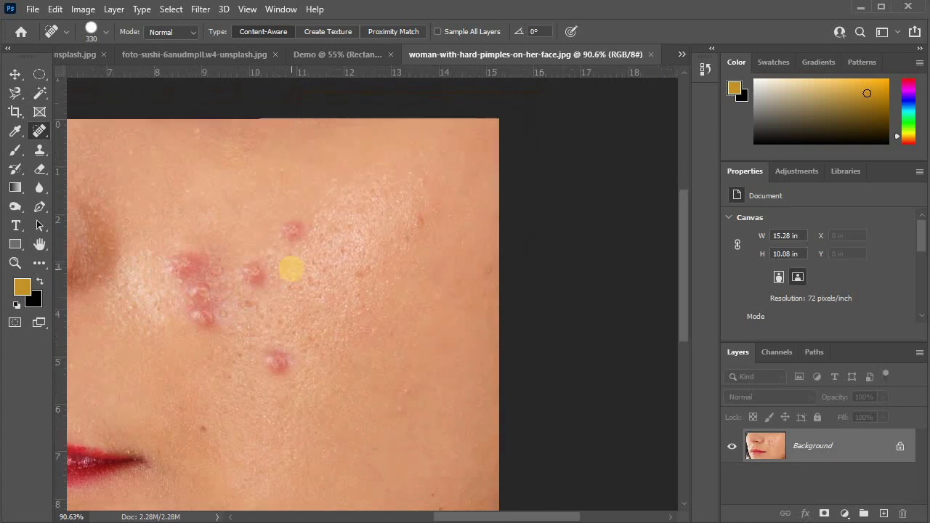
scroll(241, 289, "up", 3)
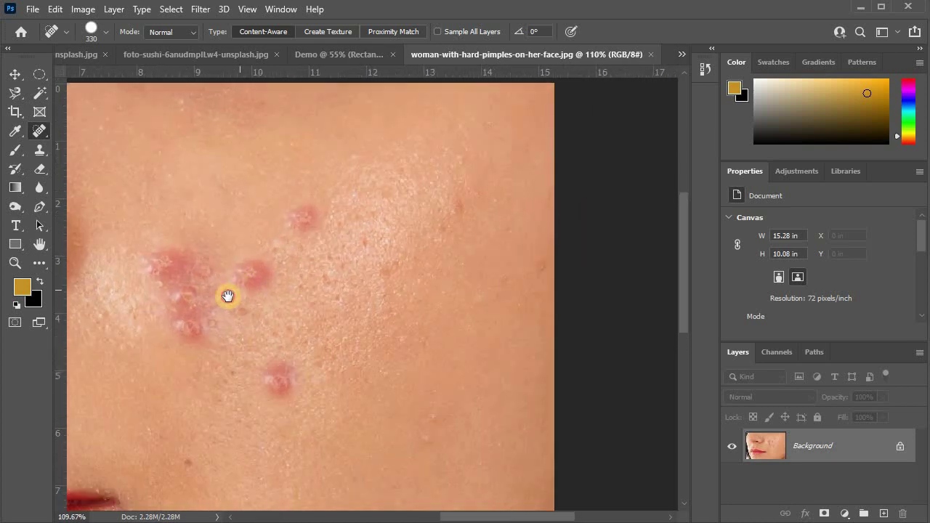
right_click(47, 128)
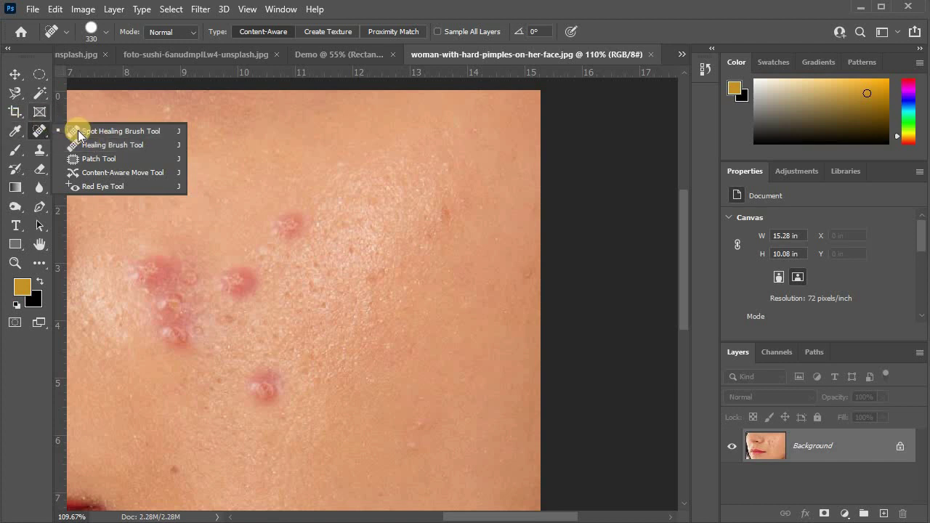
left_click(40, 136)
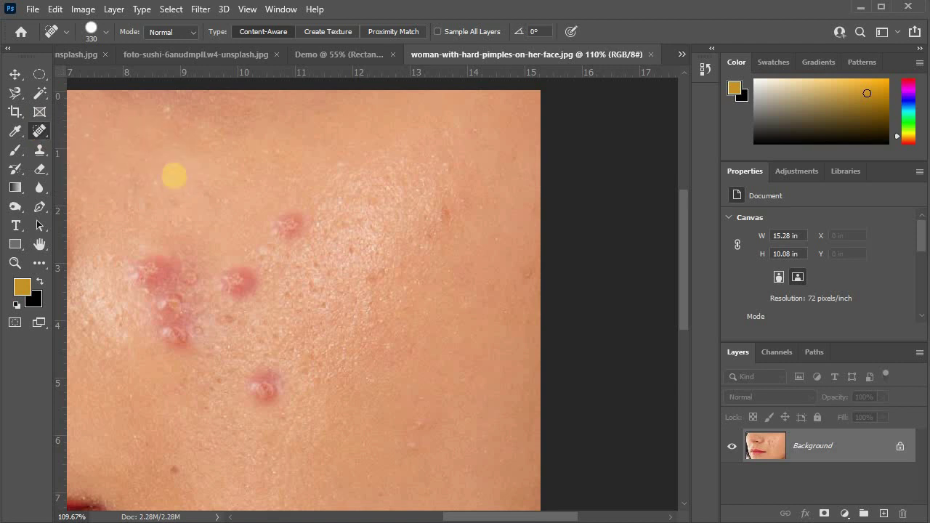
right_click(38, 138)
left_click_drag(269, 198, 189, 201)
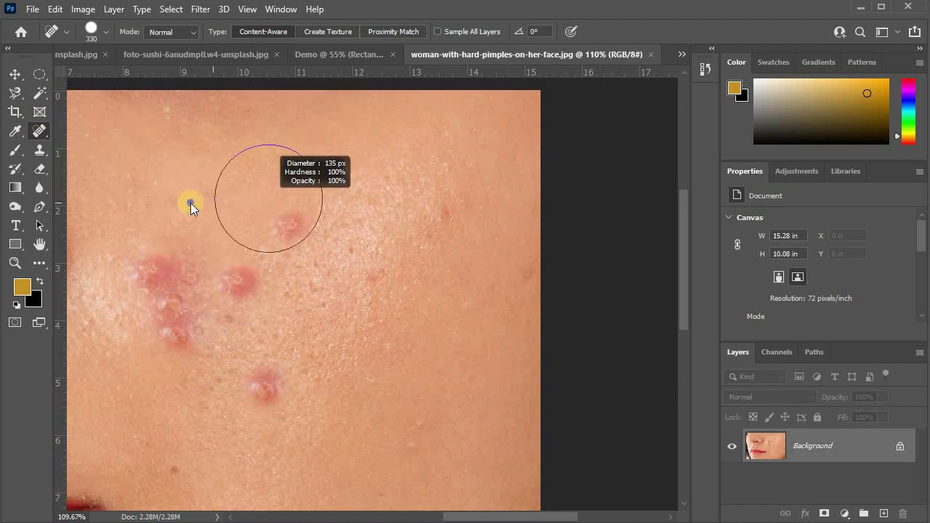
Heal the top, lower, middle and left cheek pimples, then undo the healing
left_click_drag(346, 191, 306, 237)
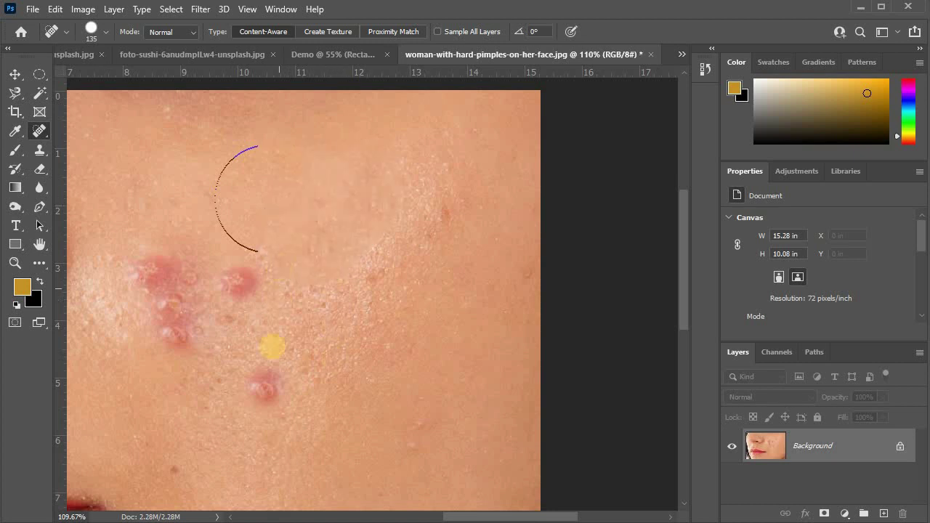
left_click_drag(261, 436, 274, 401)
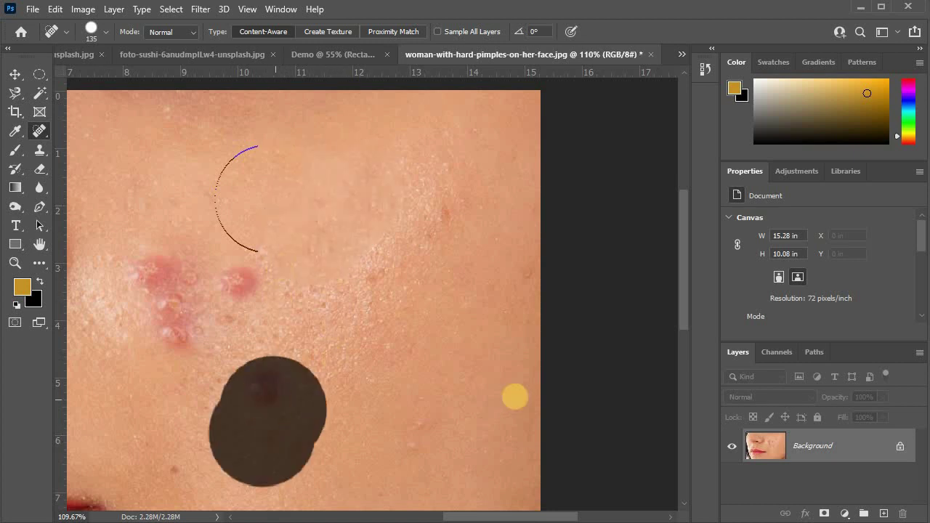
left_click_drag(255, 279, 289, 284)
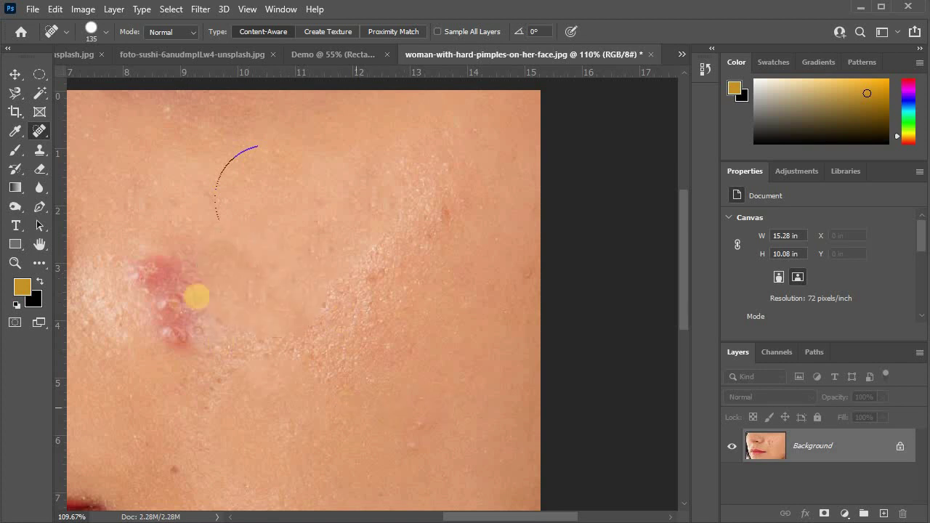
left_click_drag(161, 247, 185, 327)
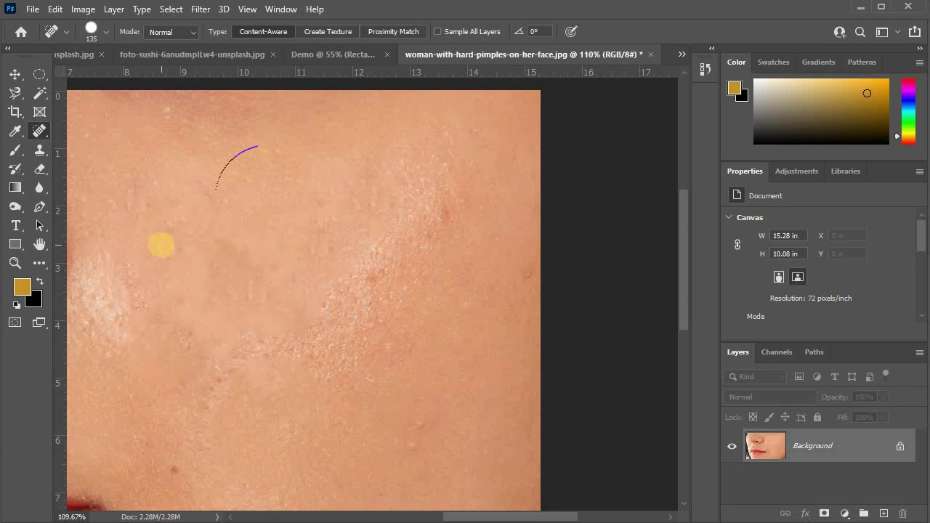
scroll(270, 254, "down", 3)
scroll(491, 240, "down", 2)
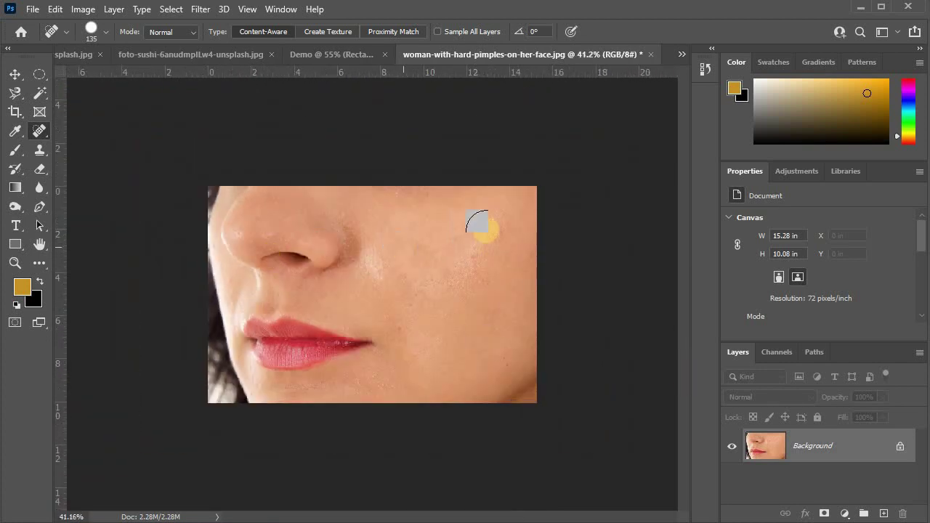
scroll(474, 234, "up", 2)
key("ctrl+z")
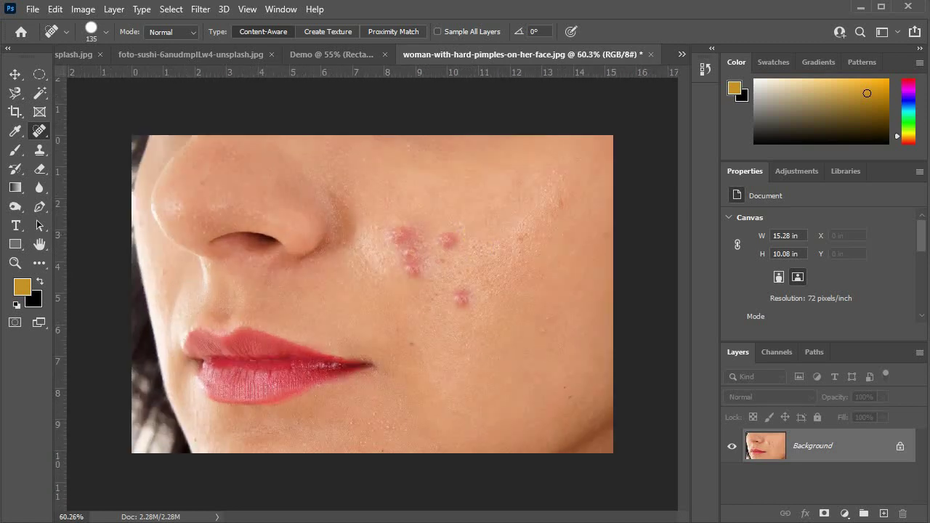
Duplicate the Background layer, heal the cheek pimples on the copy, and toggle it to compare
mouse_move(837, 458)
left_mouse_down()
mouse_move(873, 513)
mouse_move(883, 513)
left_mouse_up()
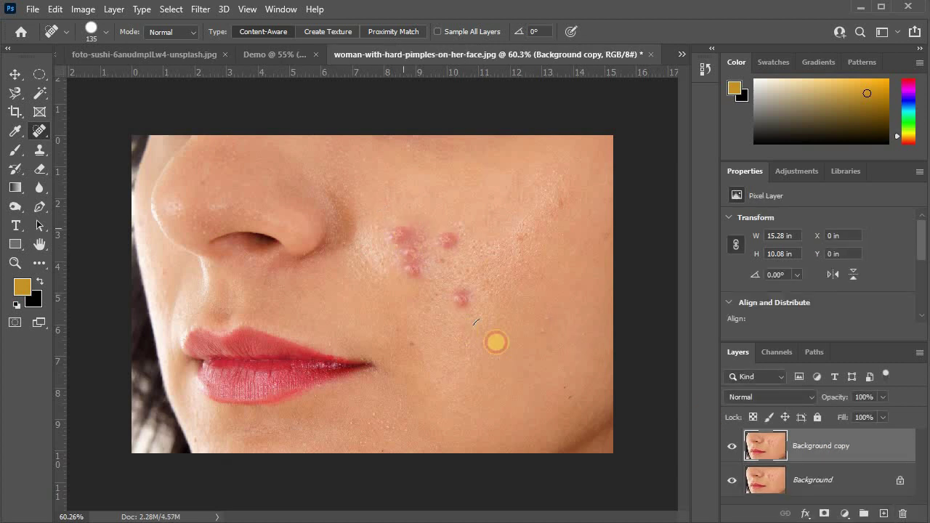
mouse_move(496, 342)
left_mouse_down()
mouse_move(442, 252)
mouse_move(459, 307)
mouse_move(452, 226)
mouse_move(523, 201)
mouse_move(444, 266)
mouse_move(436, 233)
mouse_move(574, 190)
mouse_move(414, 222)
mouse_move(432, 241)
left_mouse_up()
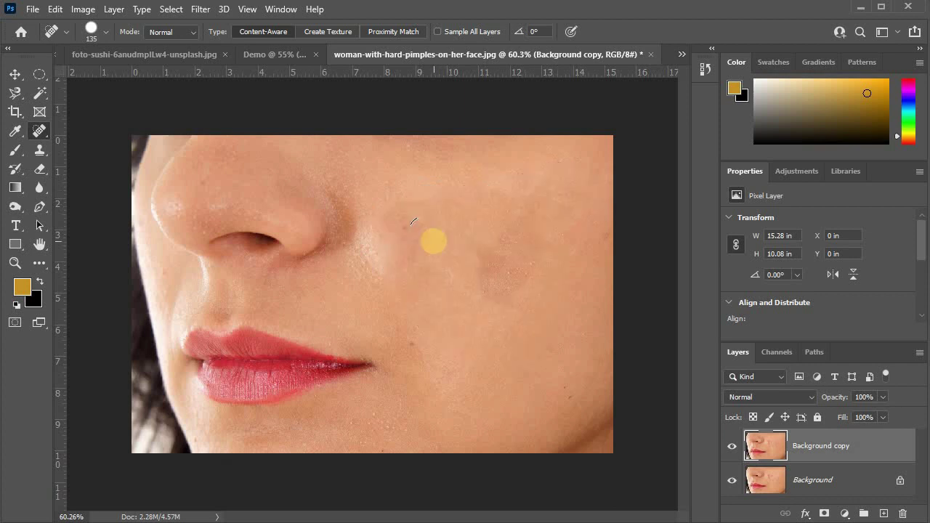
left_click(734, 448)
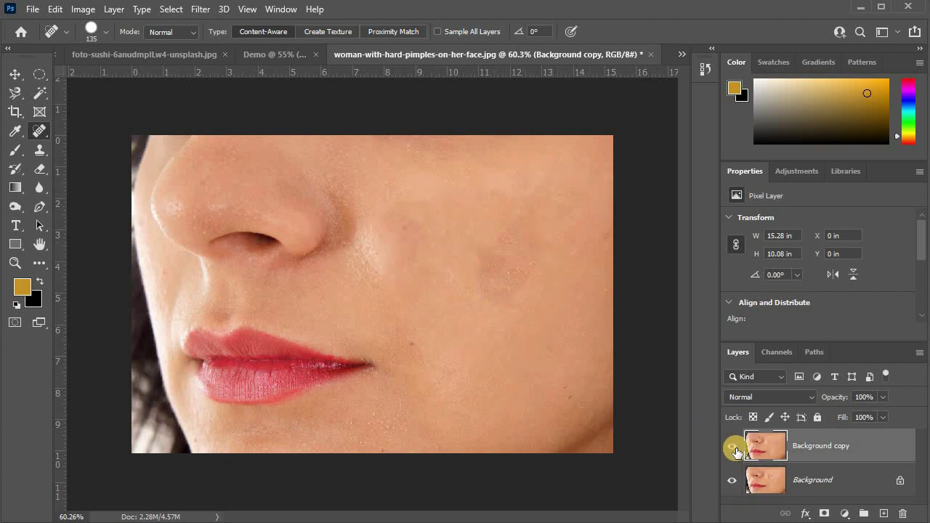
left_click(734, 447)
left_click(734, 449)
left_click(734, 448)
Zoom out, undo the healing, and delete the healed Background copy layer
key("ctrl+minus")
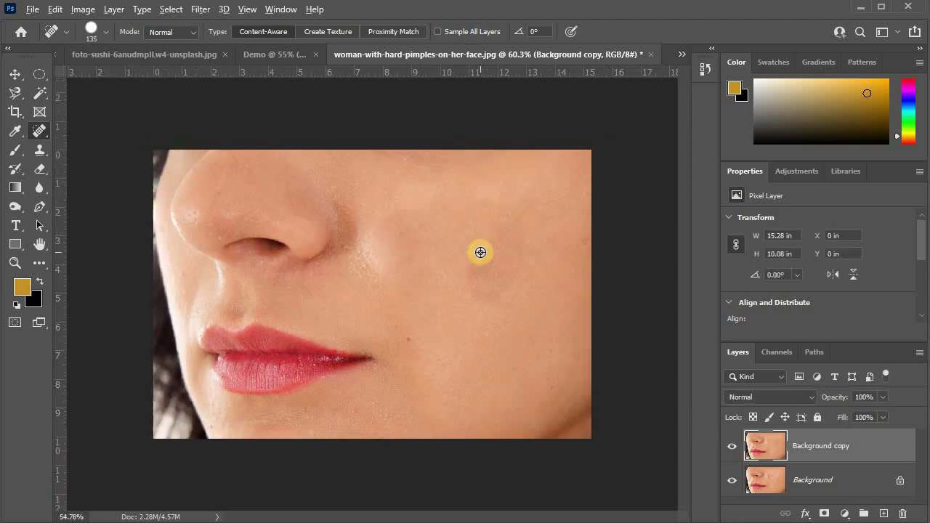
scroll(476, 247, "down", 2)
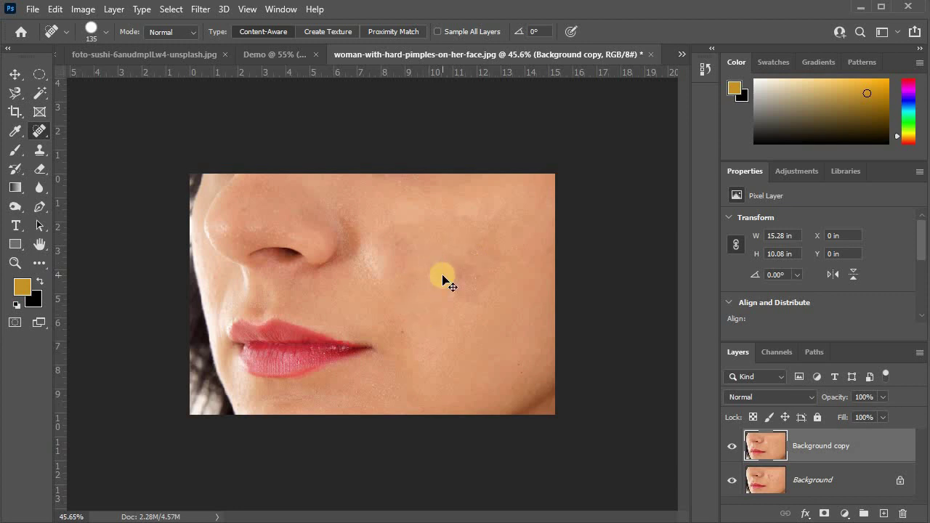
key("ctrl+z")
mouse_move(814, 452)
left_mouse_down()
mouse_move(907, 516)
mouse_move(885, 514)
left_mouse_up()
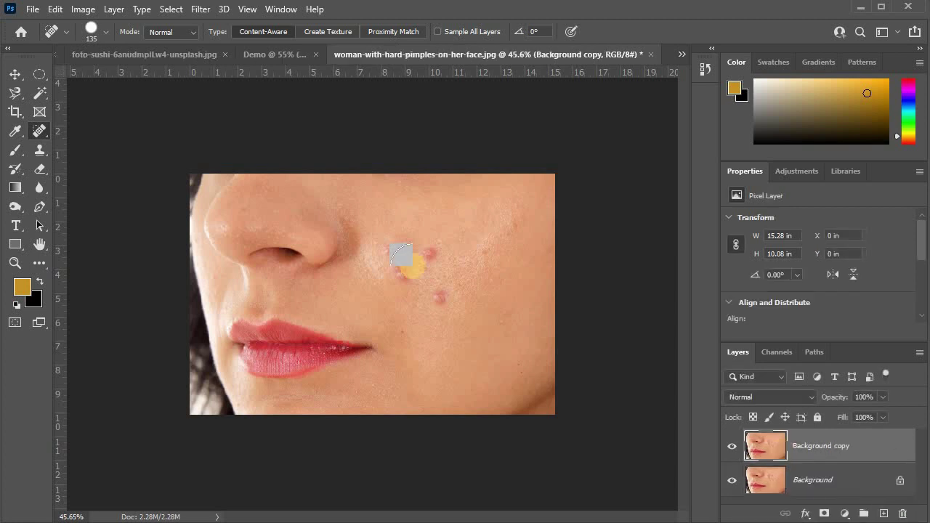
Switch to the Healing Brush Tool, zoom onto the lower cheek pimple, and set the brush to 58 px
left_click(44, 131)
key("shift+j")
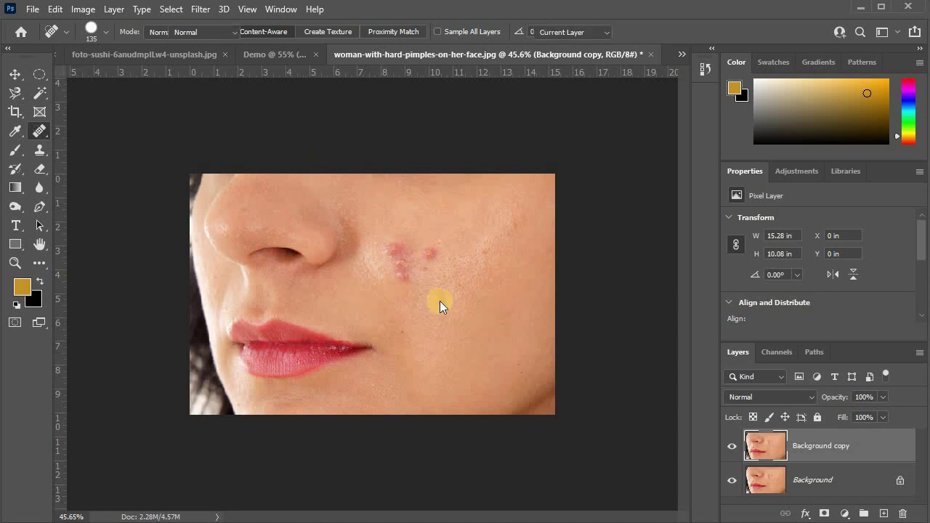
scroll(419, 271, "up", 2)
scroll(551, 317, "up", 5)
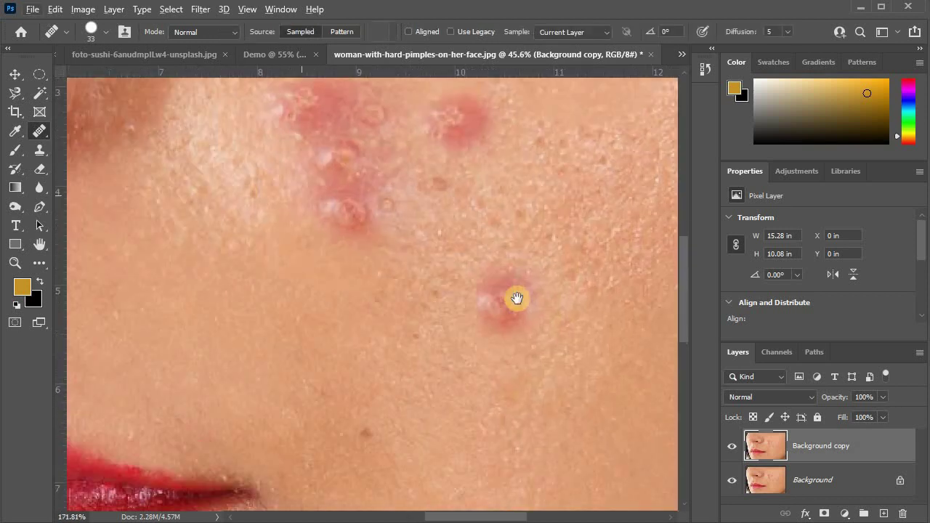
scroll(517, 297, "up", 1)
scroll(282, 259, "up", 2)
left_click_drag(142, 114, 266, 233)
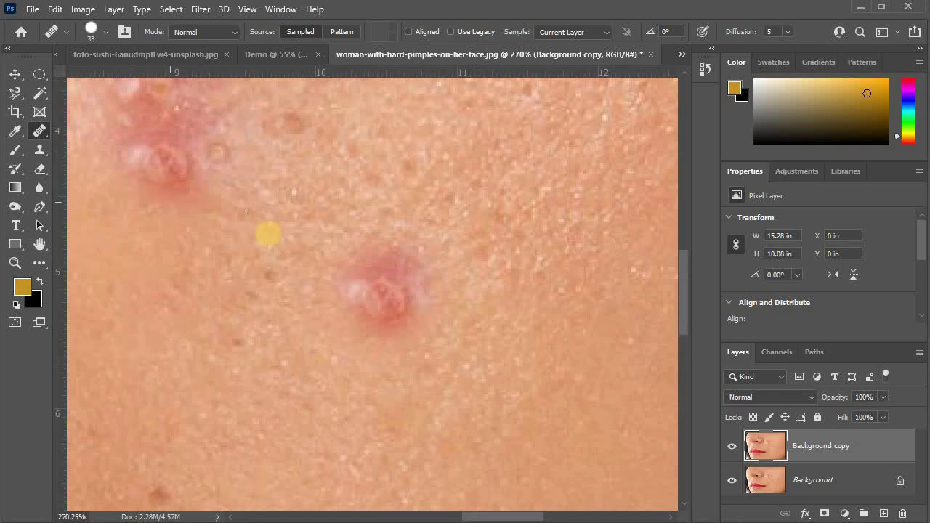
left_click_drag(255, 156, 255, 156)
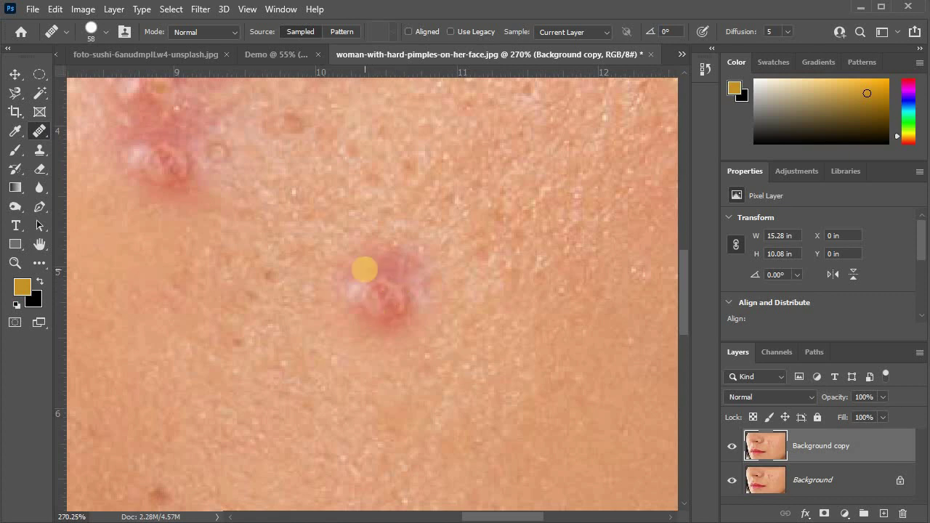
left_click(106, 30)
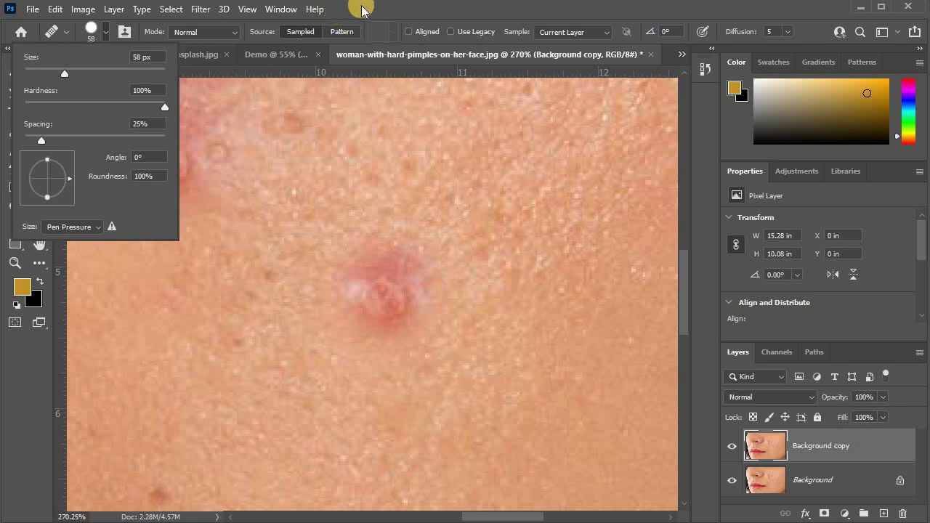
left_click(306, 150)
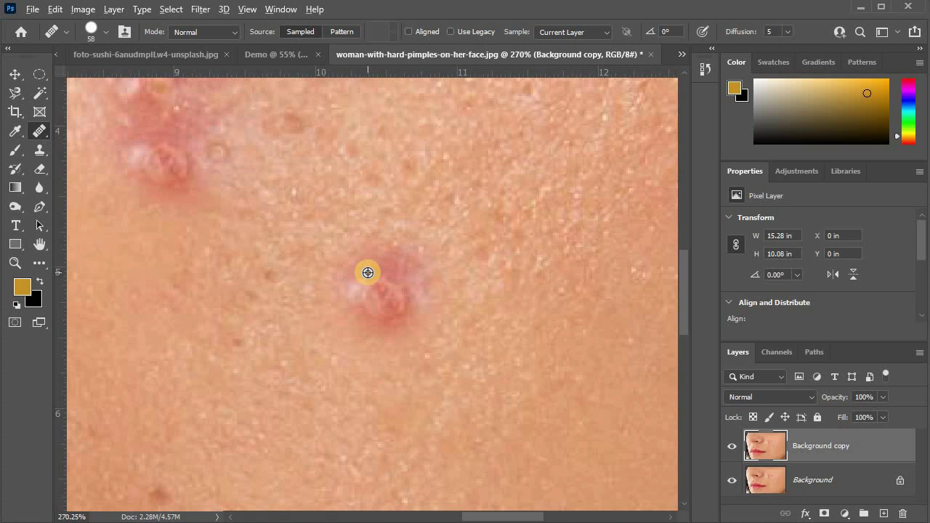
Resize the healing brush to 61 px and heal the red pimple, undoing and redoing attempts
mouse_move(368, 272)
left_mouse_down()
mouse_move(265, 274)
mouse_move(407, 277)
mouse_move(291, 276)
mouse_move(300, 277)
left_mouse_up()
left_click(383, 301)
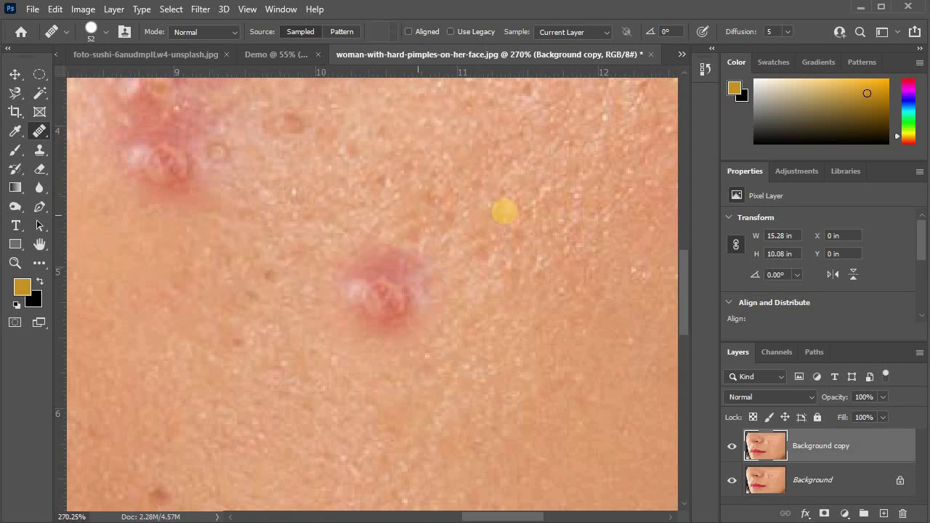
left_click(396, 285)
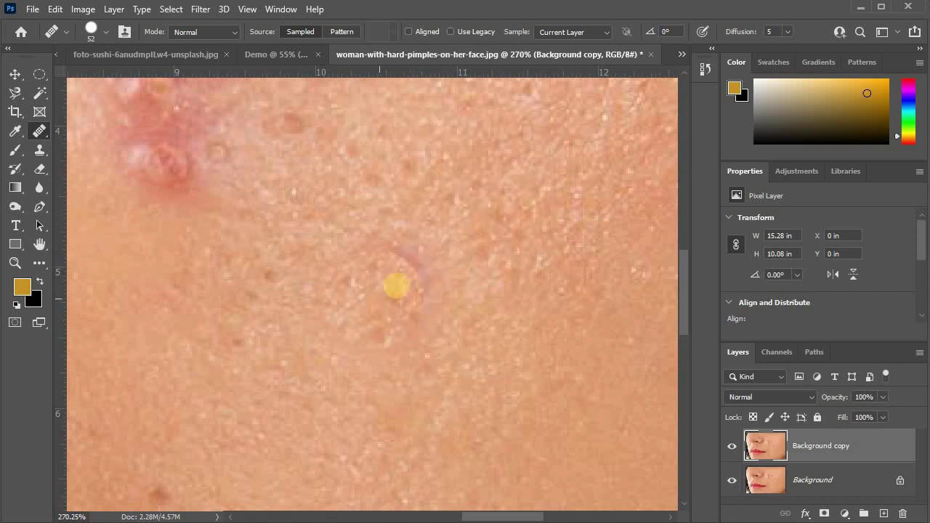
key("ctrl+z")
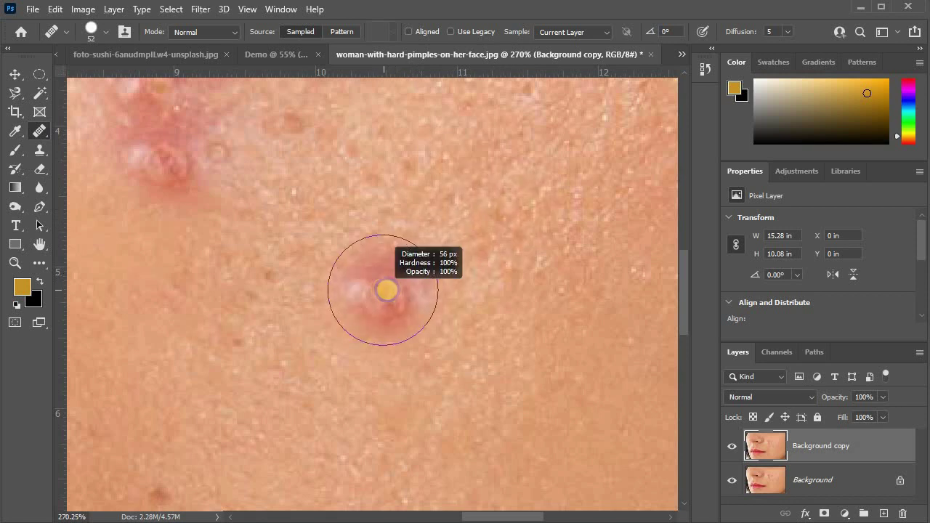
left_click(387, 290)
key("ctrl+z")
key("ctrl+shift+z")
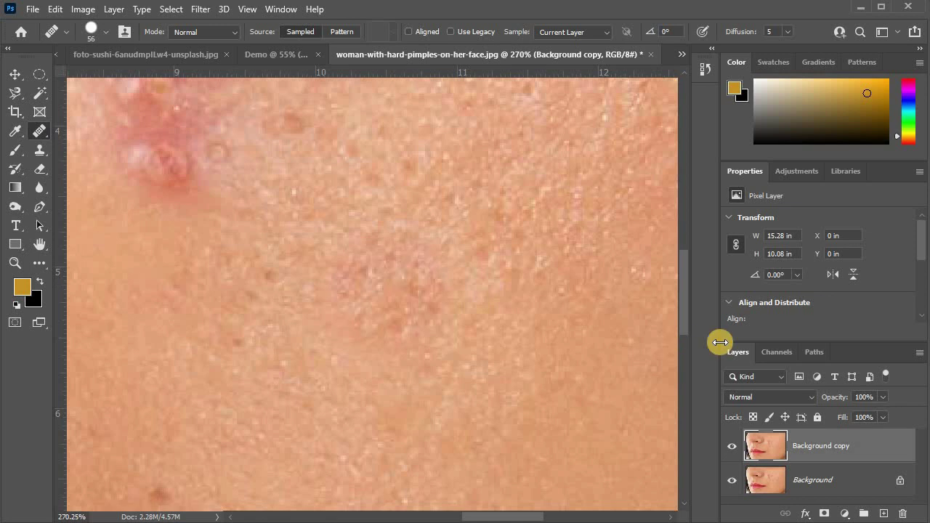
Zoom in and heal the red pimple beside the cluster, undoing and redoing the stroke
scroll(538, 264, "down", 3, "alt")
scroll(436, 233, "up", 3)
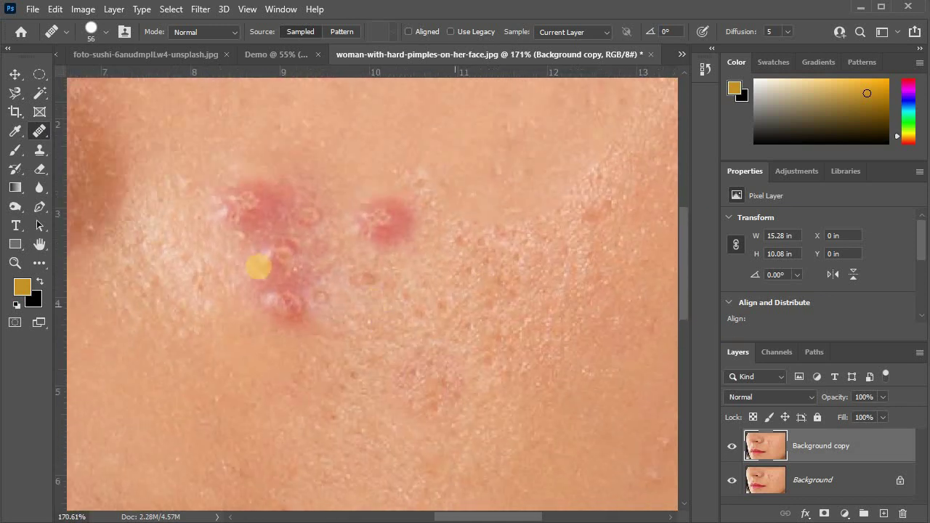
scroll(293, 264, "up", 2, "alt")
scroll(208, 311, "up", 1, "alt")
scroll(261, 301, "up", 2)
scroll(279, 301, "up", 1, "alt")
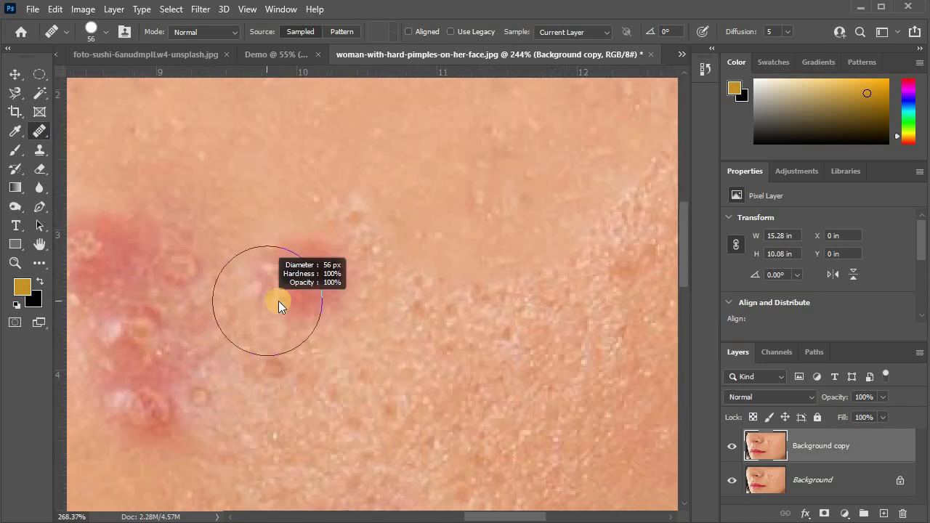
left_click_drag(290, 269, 308, 285)
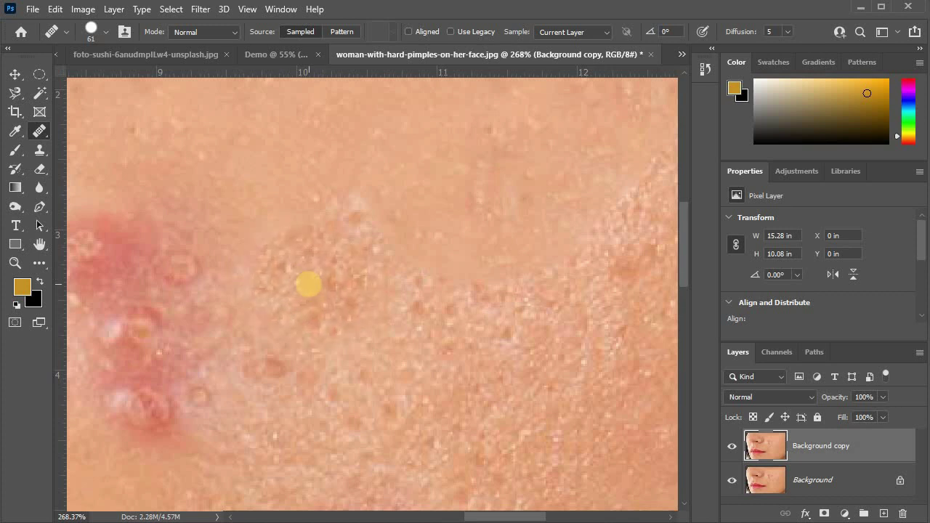
key("ctrl+z")
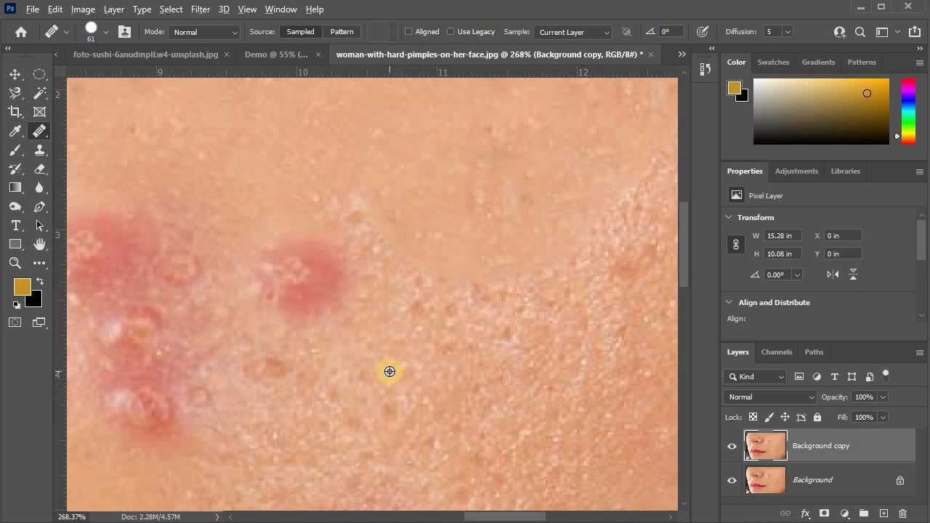
left_click_drag(318, 284, 293, 276)
key("ctrl+z")
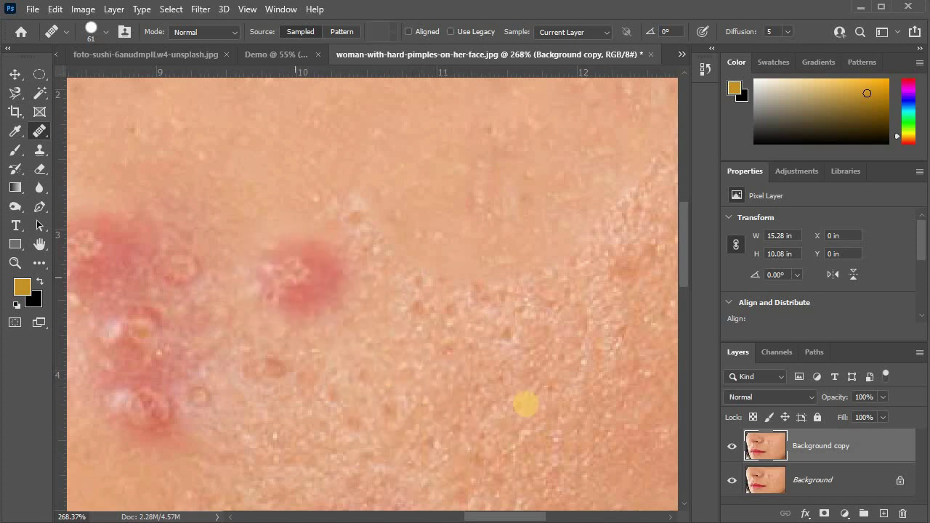
key("ctrl+shift+z")
Sample clean skin and heal the pimples in the main cheek cluster
left_click_drag(286, 222, 447, 210)
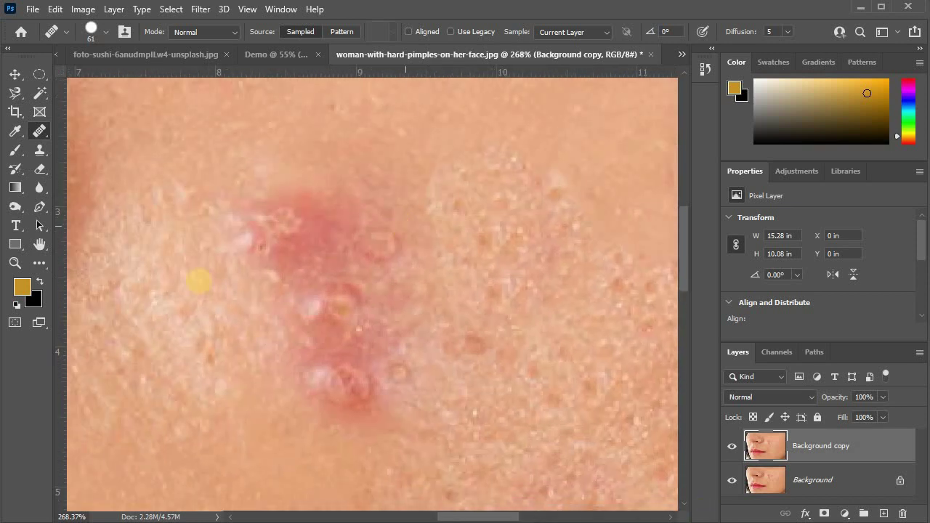
left_click(171, 273, "alt")
mouse_move(262, 247)
left_mouse_down()
mouse_move(314, 224)
mouse_move(332, 291)
left_mouse_up()
left_click(199, 369, "alt")
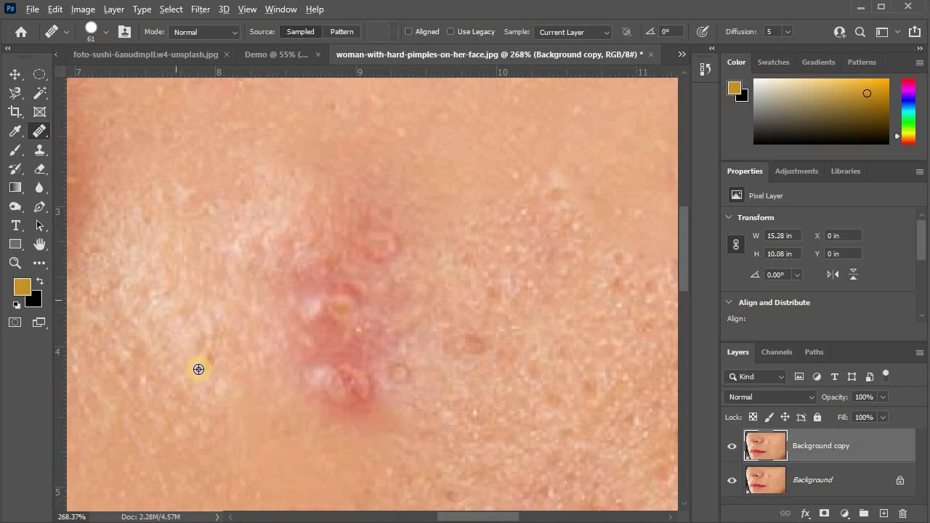
left_click(354, 375)
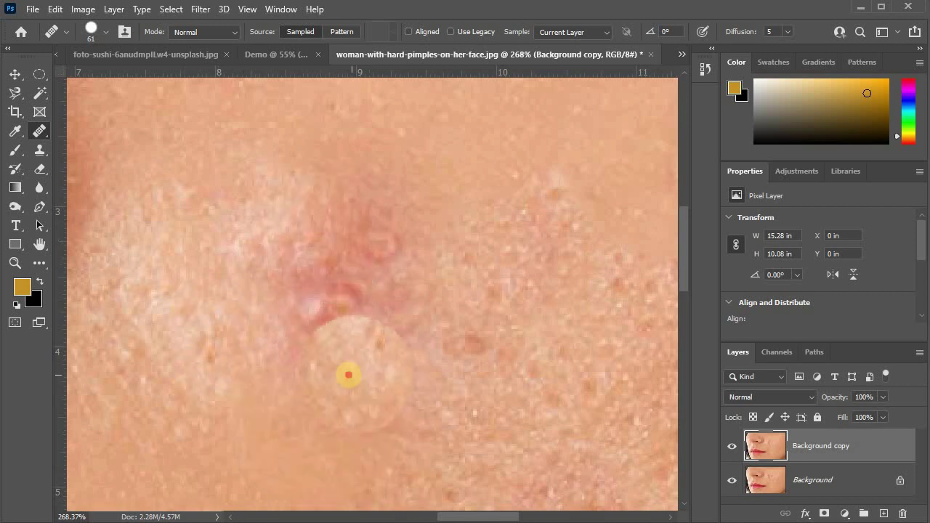
left_click(202, 322, "alt")
left_click(326, 284)
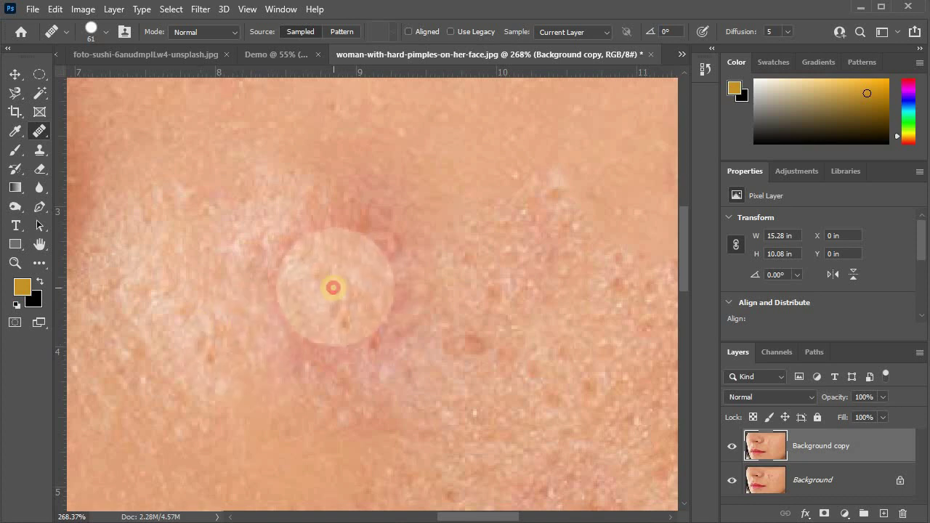
Zoom out and toggle the healed copy's visibility to compare before and after
scroll(190, 302, "down", 2)
scroll(306, 267, "down", 2)
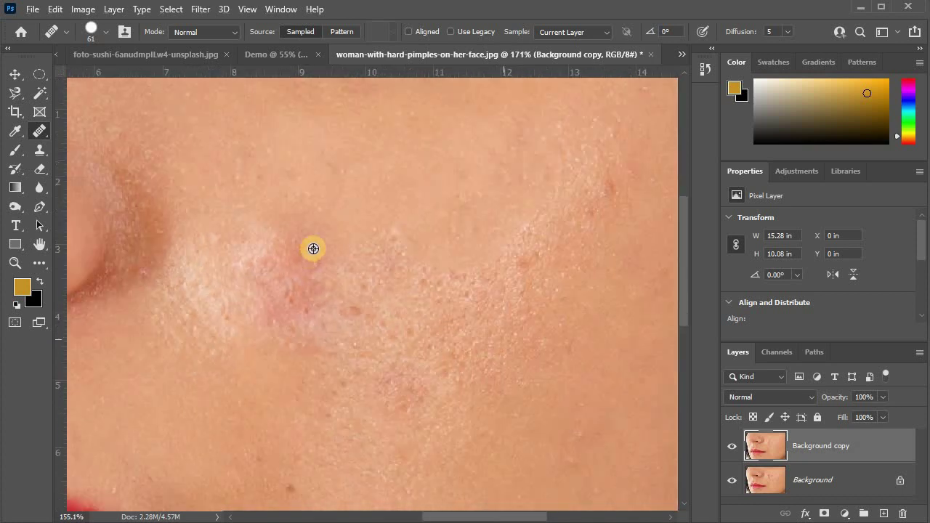
scroll(312, 247, "down", 1)
scroll(434, 307, "down", 3)
scroll(361, 256, "down", 2)
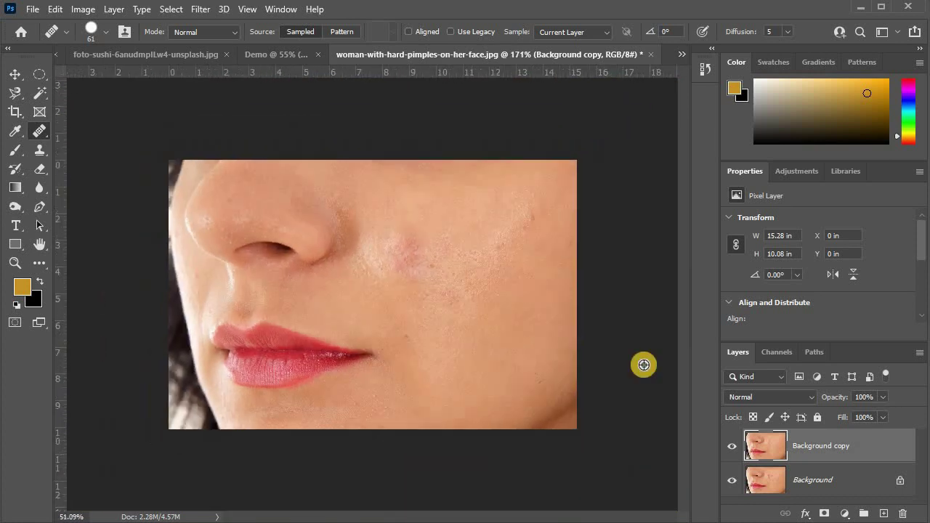
scroll(644, 364, "down", 1)
left_click(736, 448)
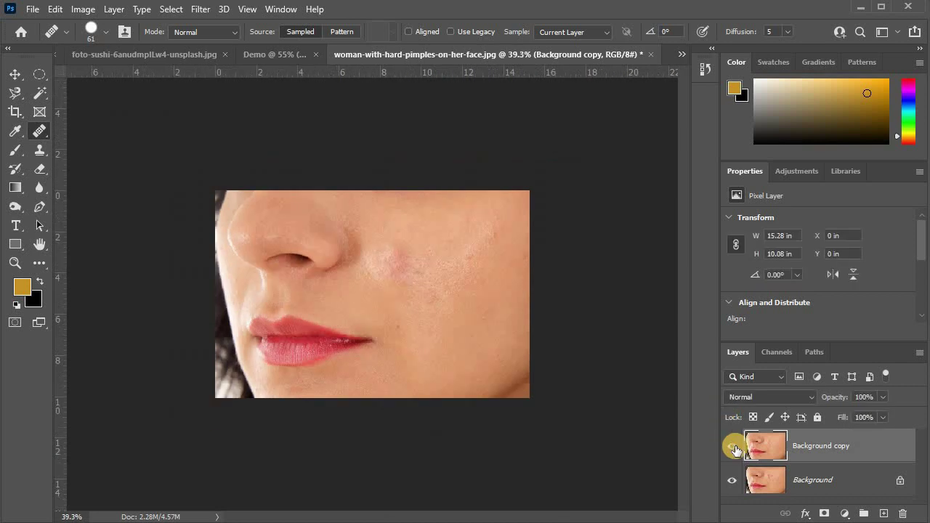
left_click(736, 449)
key("ctrl+plus")
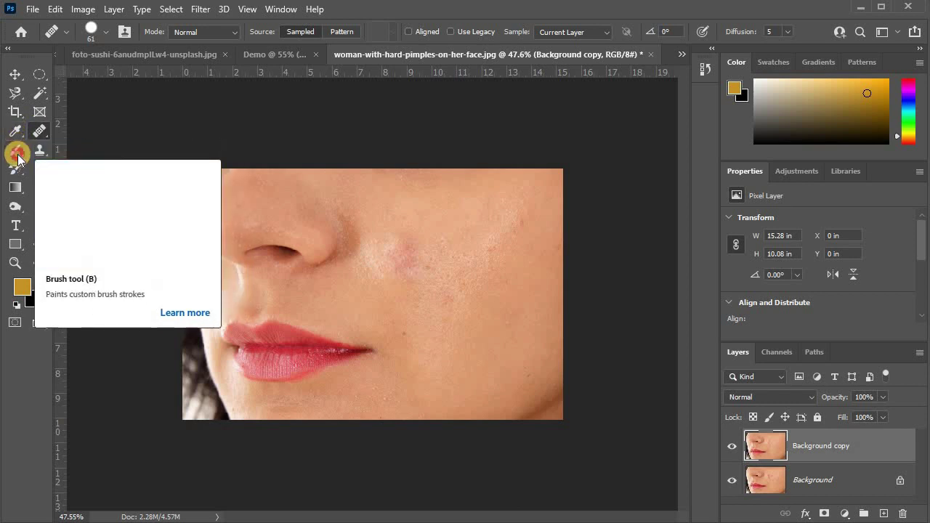
Paint a soft orange tint across the face with a 410 px Brush at 24% opacity
left_click(18, 159)
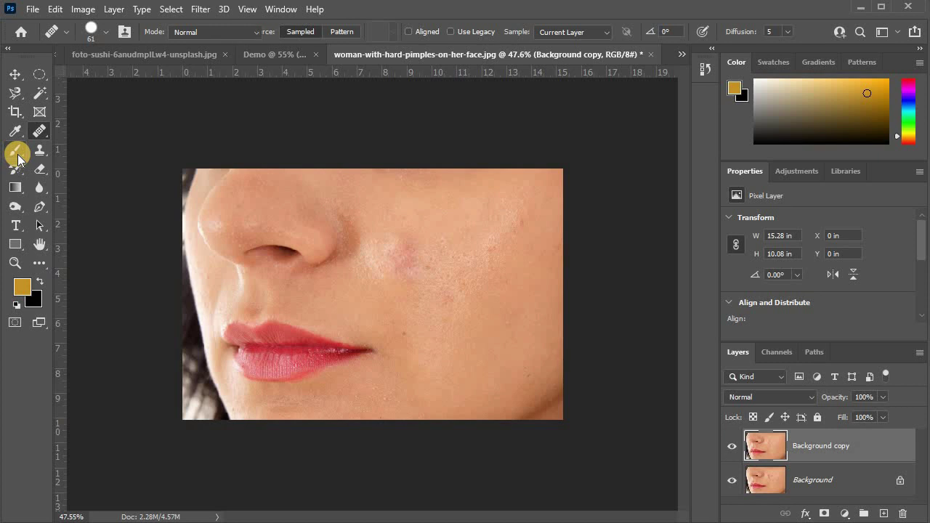
left_click(104, 150)
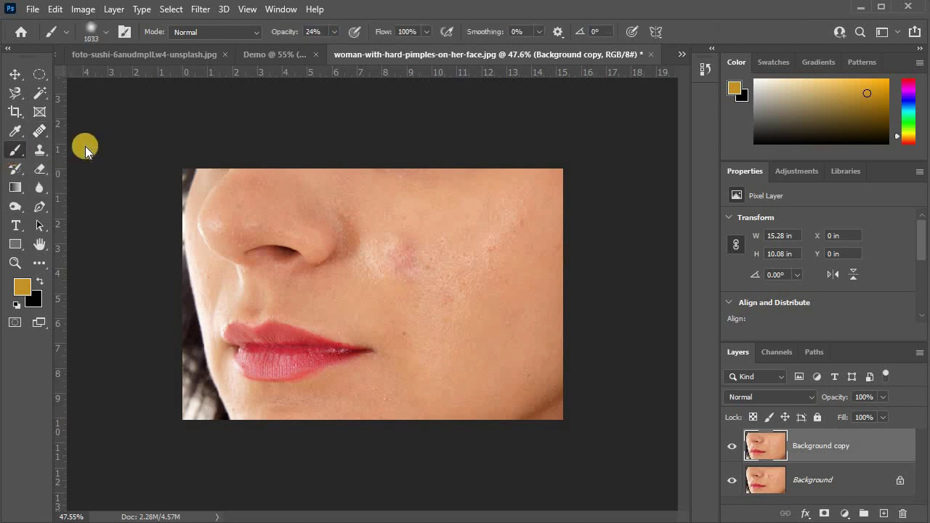
scroll(331, 290, "up", 1)
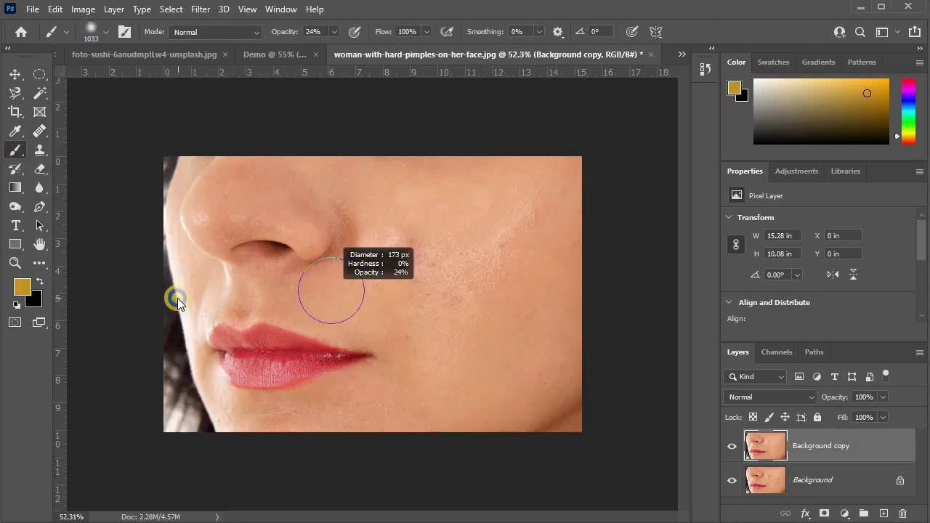
left_click_drag(332, 291, 72, 304)
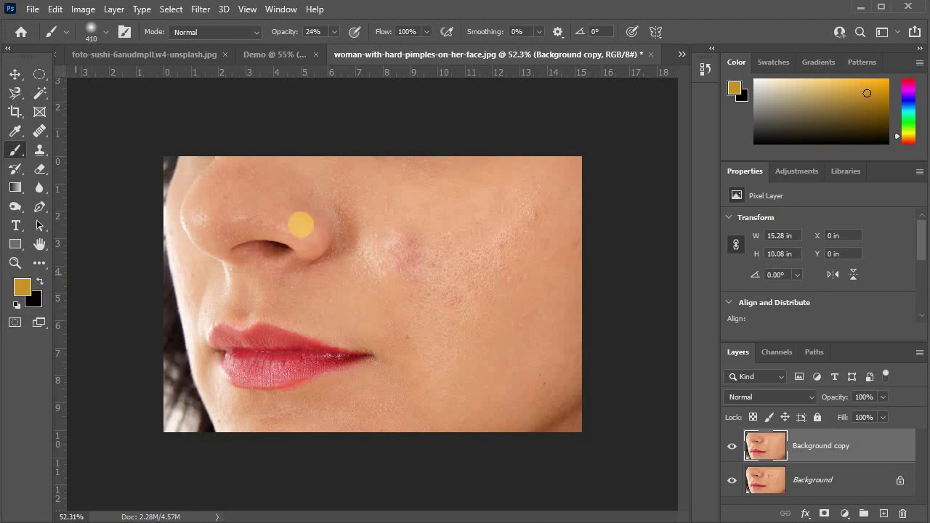
mouse_move(393, 173)
left_mouse_down()
mouse_move(145, 237)
mouse_move(523, 293)
mouse_move(290, 467)
mouse_move(180, 381)
left_mouse_up()
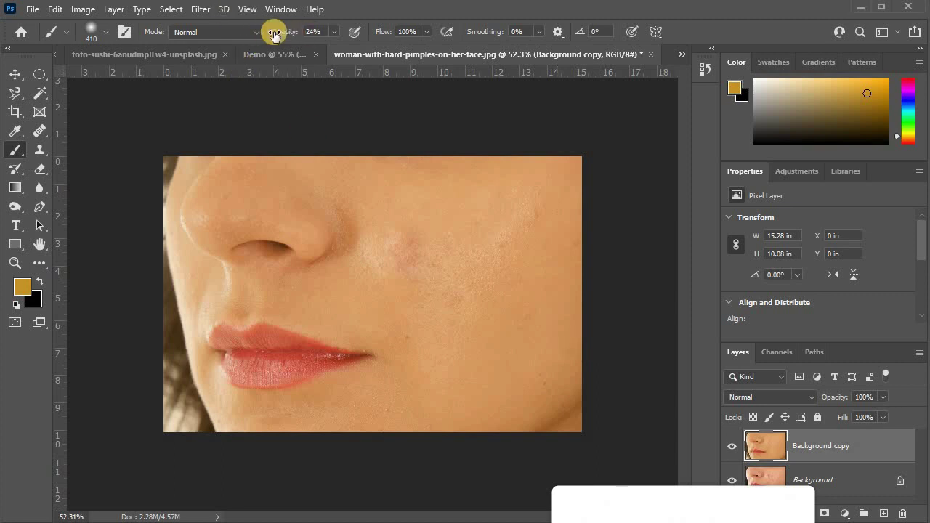
Raise brush opacity to 100%, test-paint solid yellow over the face, then undo it
left_click_drag(275, 32, 382, 33)
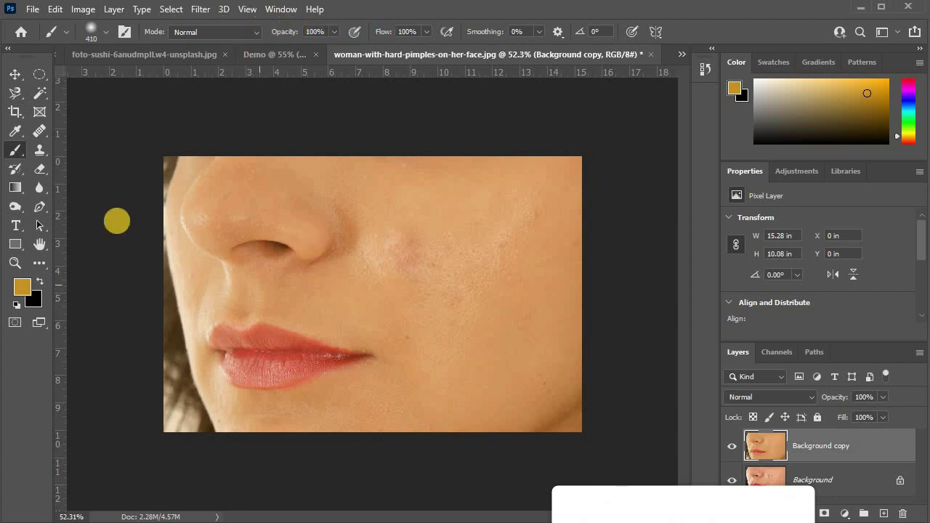
mouse_move(181, 181)
left_mouse_down()
mouse_move(492, 179)
mouse_move(545, 194)
mouse_move(475, 230)
mouse_move(523, 225)
left_mouse_up()
mouse_move(14, 247)
left_mouse_down()
mouse_move(5, 346)
mouse_move(441, 351)
mouse_move(521, 390)
mouse_move(524, 407)
left_mouse_up()
key("ctrl+z")
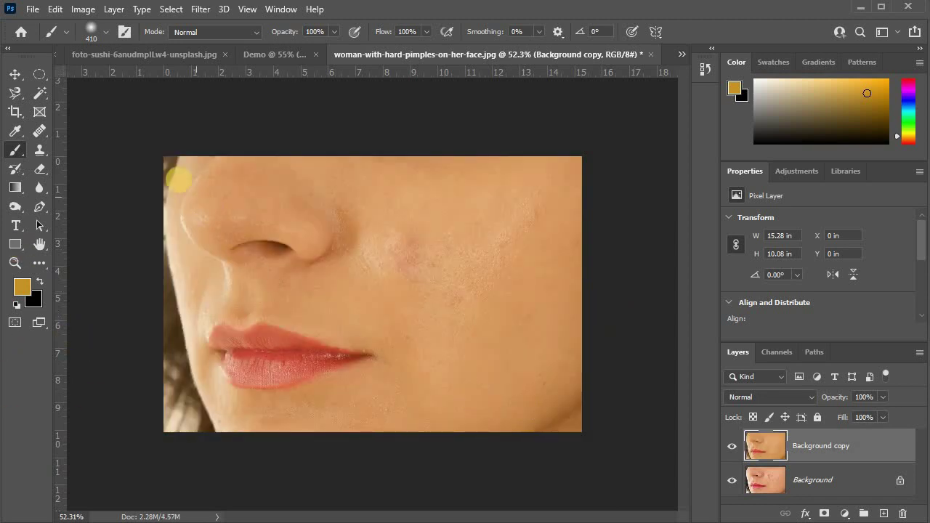
Paint a solid yellow band across the image top, extending down over the nose
left_click_drag(176, 176, 532, 179)
scroll(333, 235, "up", 5)
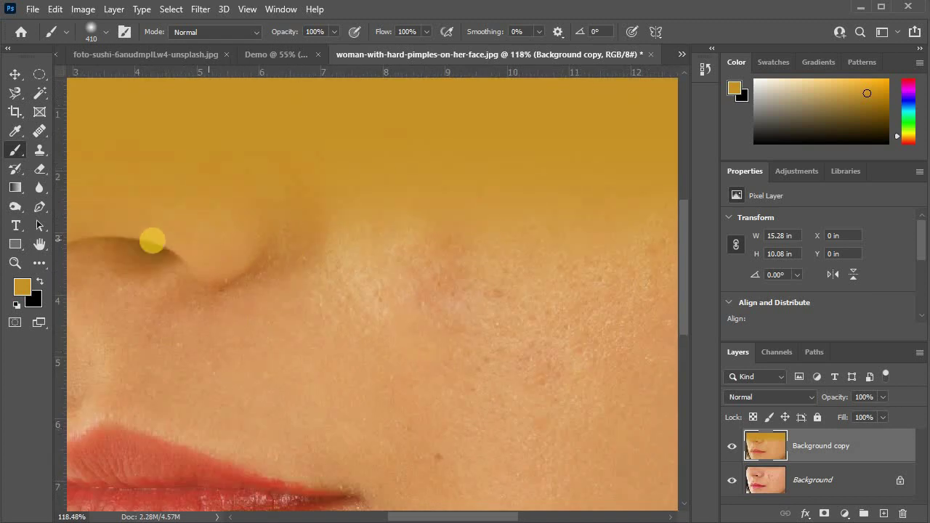
scroll(283, 233, "down", 5)
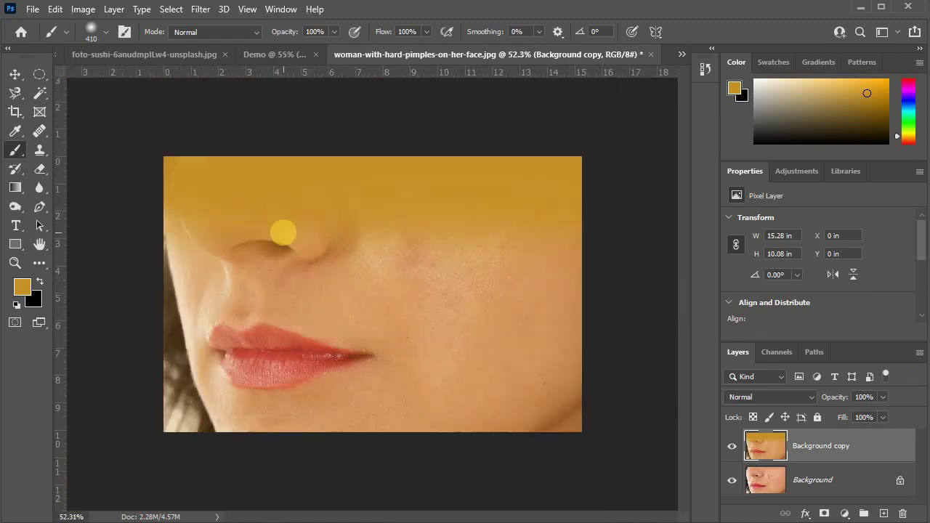
left_click_drag(215, 241, 633, 247)
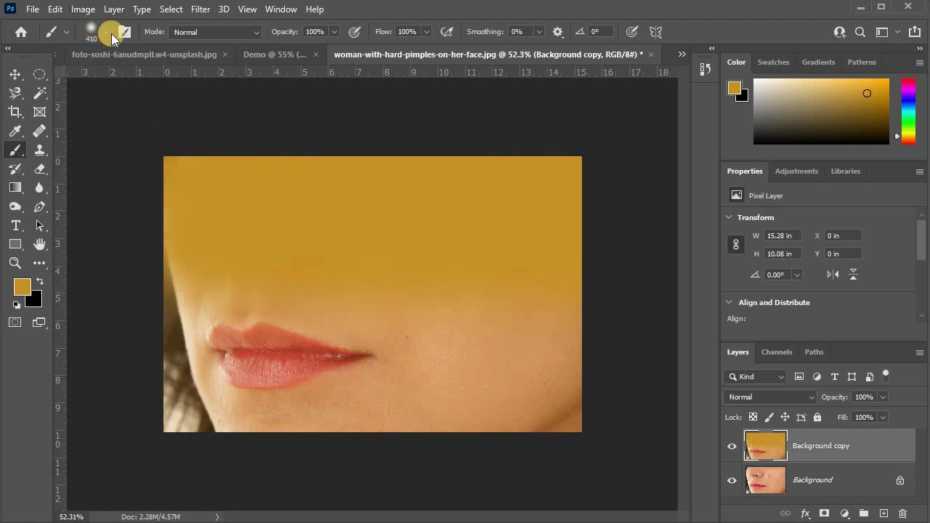
Switch to the Hard Round brush and paint yellow over the lower face
left_click(107, 32)
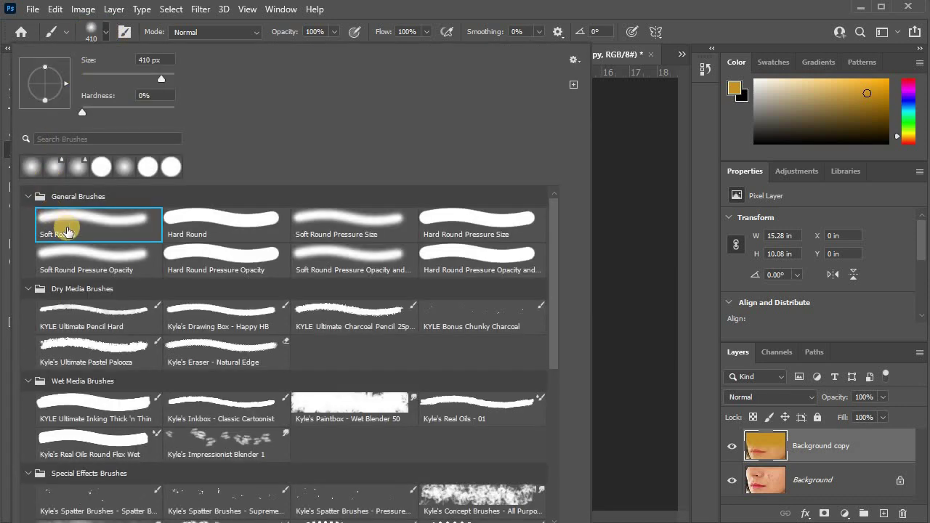
left_click(189, 227)
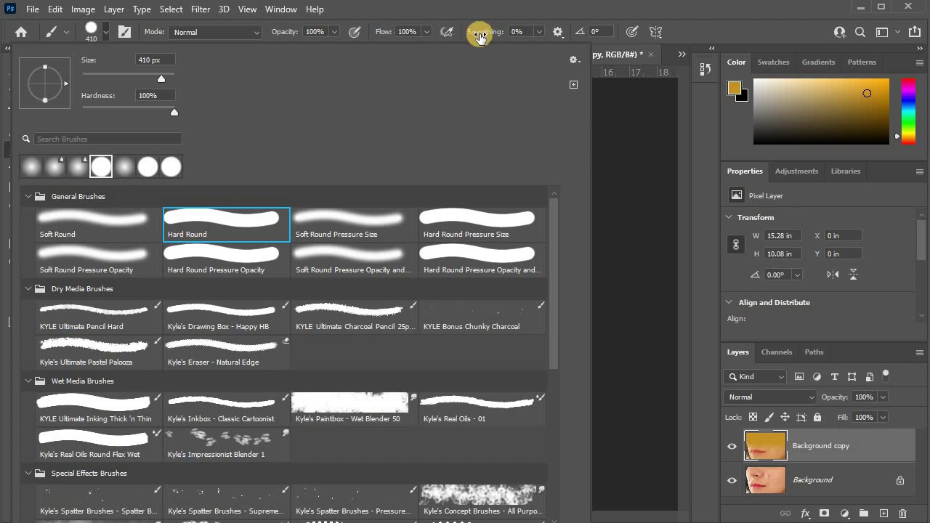
key("Return")
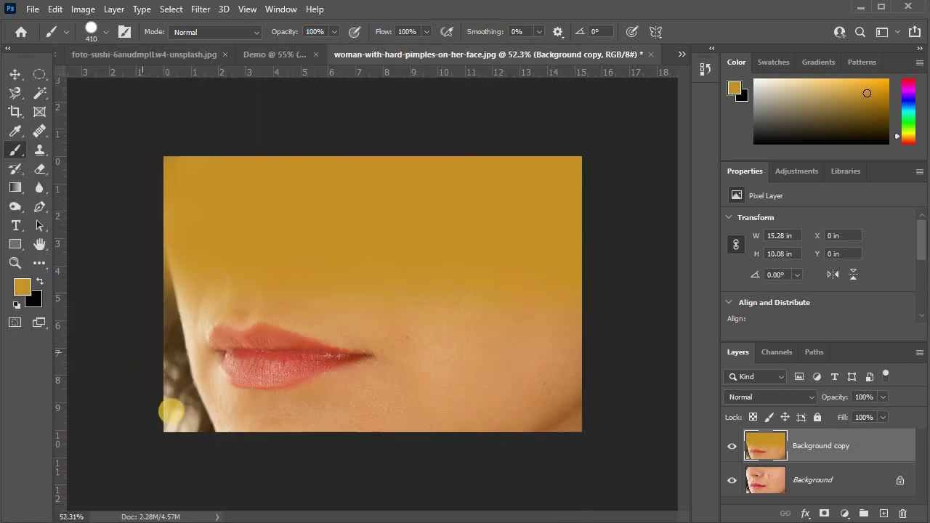
mouse_move(171, 411)
left_mouse_down()
mouse_move(417, 430)
mouse_move(644, 414)
left_mouse_up()
Shrink the brush to 98 px and undo the yellow strokes until the face is clean
scroll(239, 396, "up", 3)
scroll(212, 402, "up", 2)
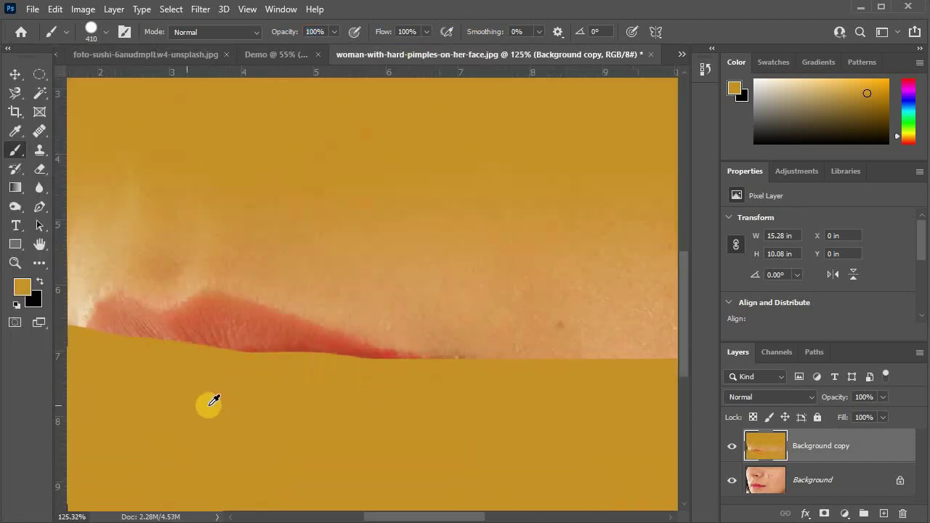
scroll(212, 402, "up", 2)
key("ctrl+z")
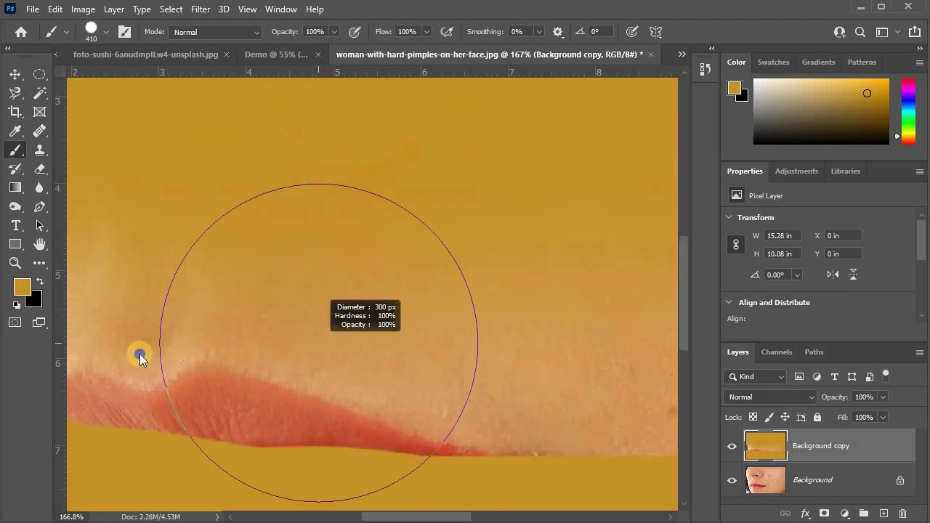
left_click_drag(139, 357, 109, 358)
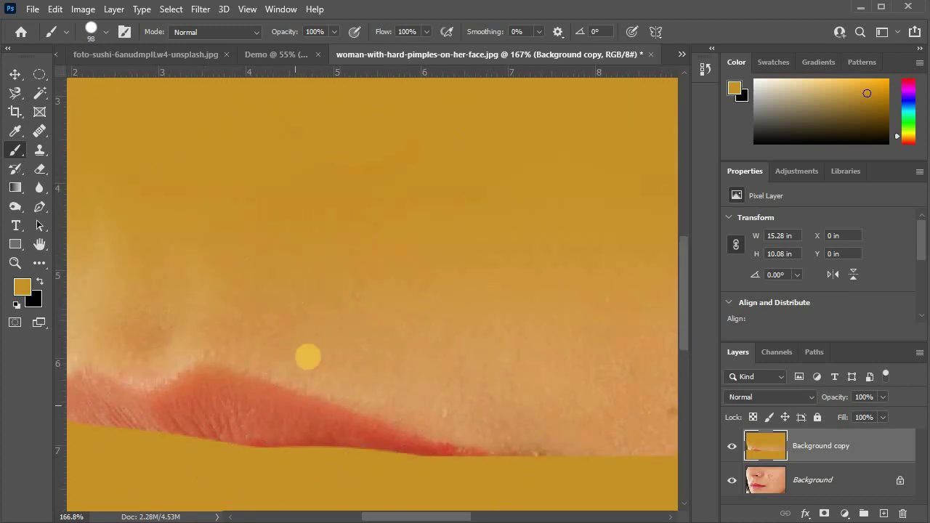
scroll(321, 337, "down", 5)
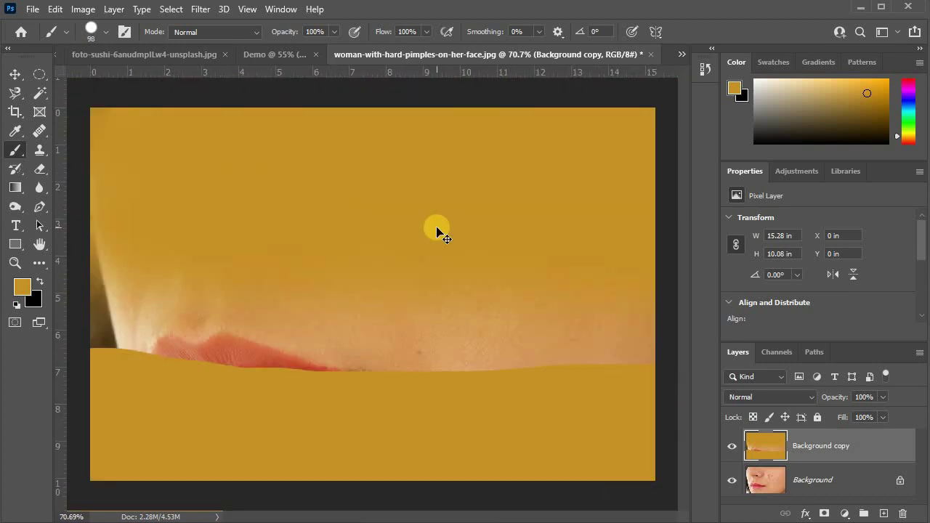
key("ctrl+z")
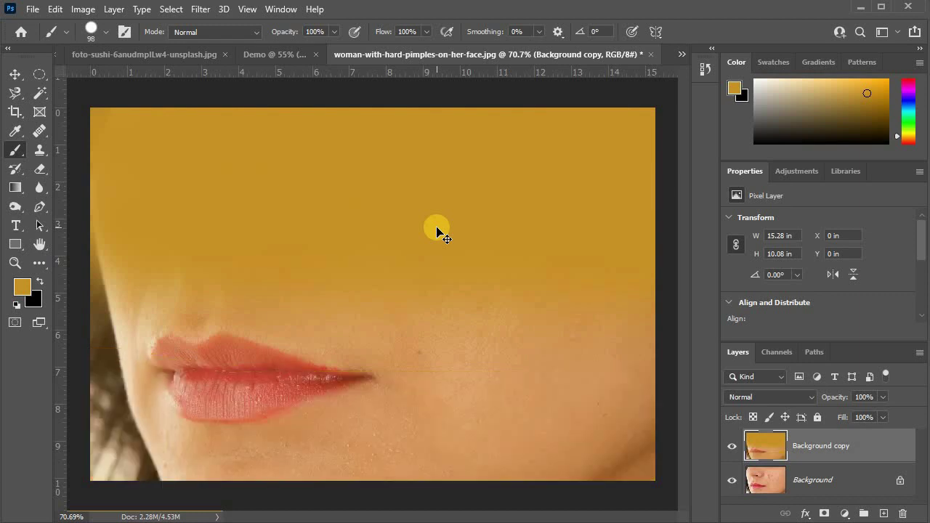
key("ctrl+z")
key("ctrl+z")
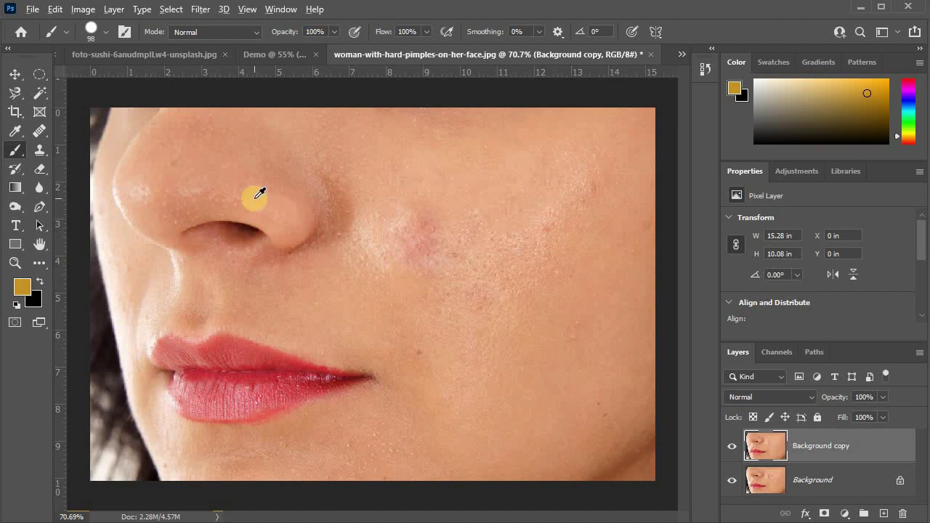
scroll(257, 193, "down", 3)
scroll(257, 193, "down", 1)
scroll(102, 191, "up", 1)
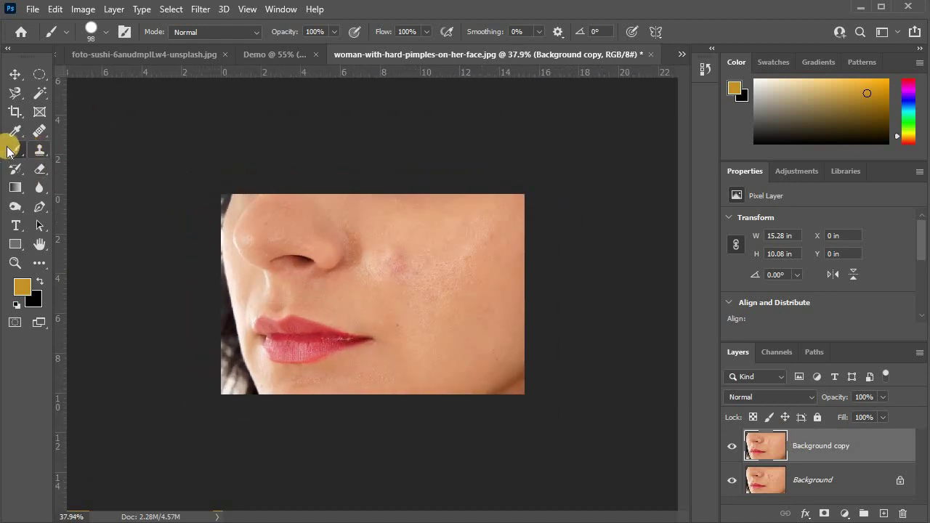
Select the Clone Stamp Tool and bring the Demo document to the front
right_click(6, 152)
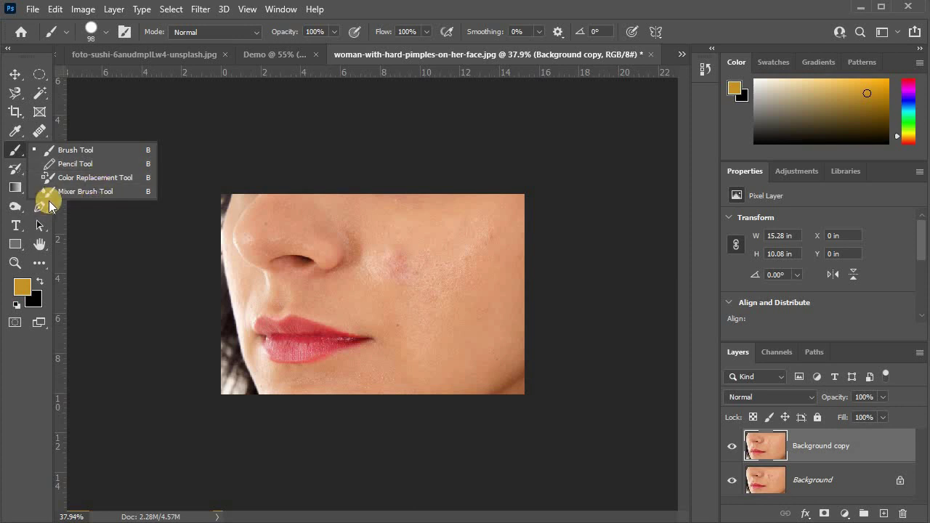
left_click(14, 147)
left_click(42, 154)
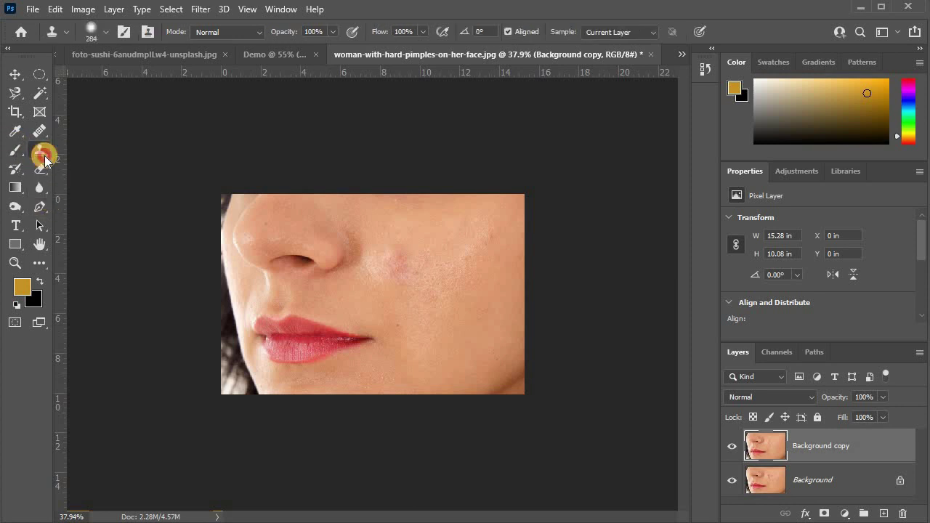
right_click(41, 154)
left_click(91, 152)
scroll(292, 231, "down", 2)
scroll(293, 231, "up", 2)
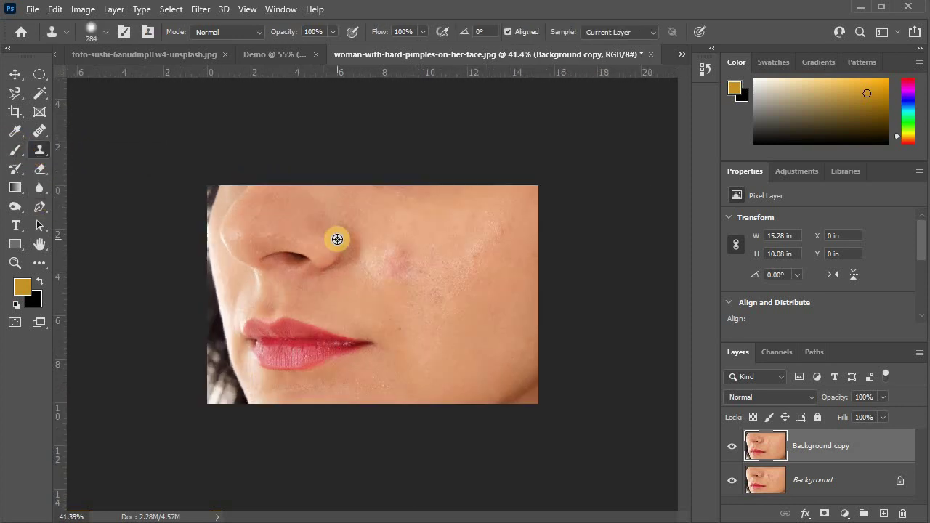
scroll(337, 239, "up", 1)
left_click(281, 54)
Switch to the building photo and enlarge the Clone Stamp brush to 678 px
left_click(176, 57)
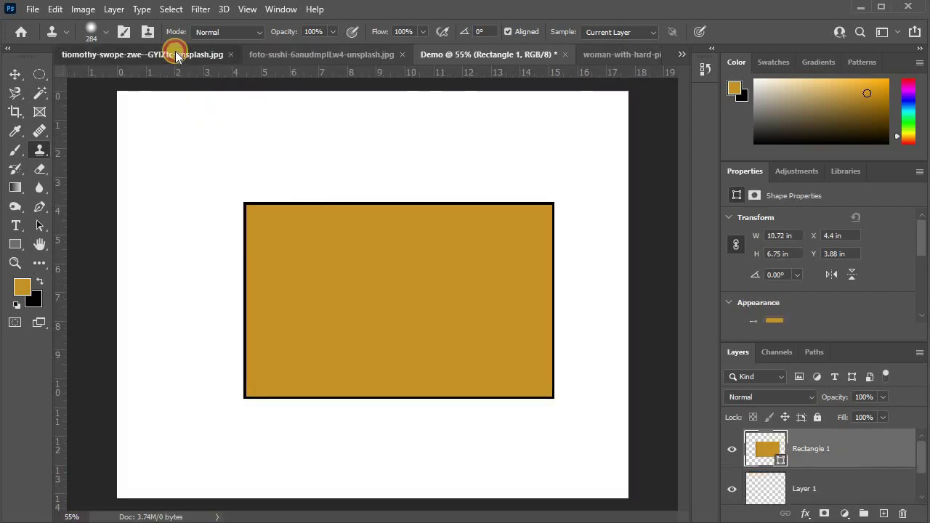
scroll(446, 322, "down", 1)
scroll(233, 209, "down", 1)
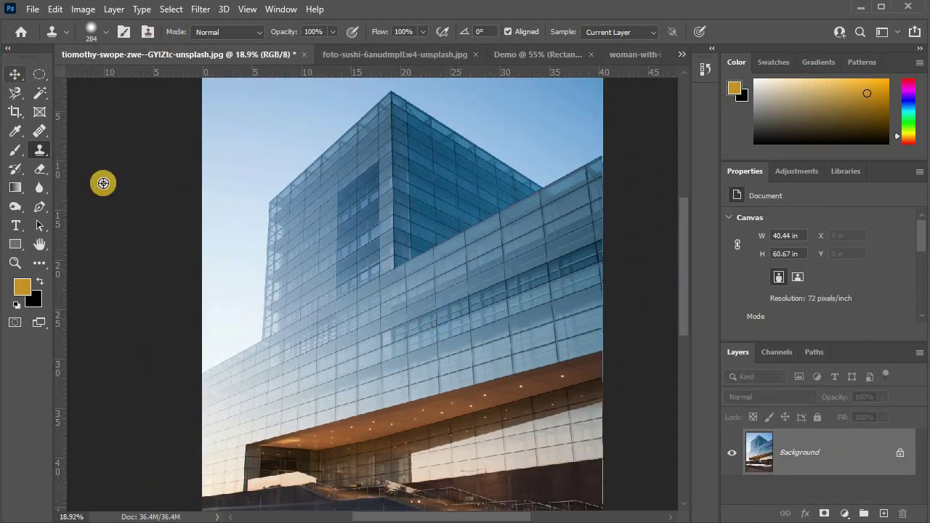
scroll(125, 195, "up", 1)
scroll(214, 128, "down", 1)
scroll(174, 101, "down", 1)
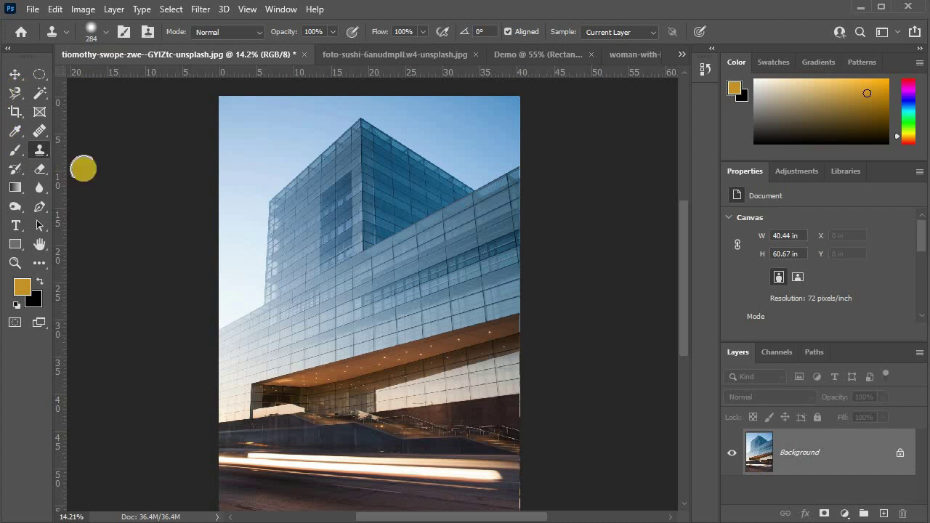
left_click_drag(284, 195, 313, 264)
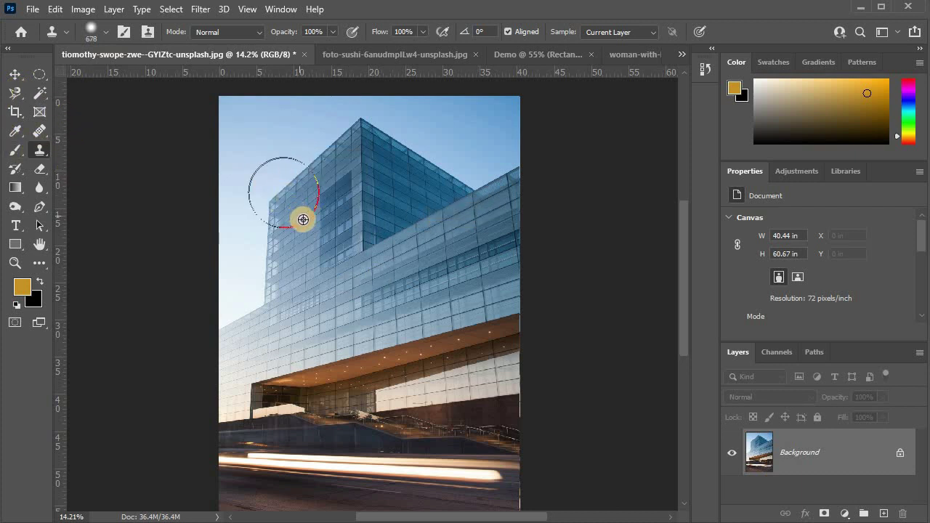
Clone the glass facade onto the top-left sky and the overhang across the middle
mouse_move(308, 224)
left_mouse_down()
mouse_move(231, 114)
mouse_move(239, 159)
mouse_move(225, 279)
mouse_move(247, 220)
mouse_move(234, 298)
mouse_move(276, 100)
mouse_move(254, 108)
mouse_move(403, 104)
mouse_move(250, 145)
mouse_move(513, 95)
mouse_move(309, 140)
mouse_move(448, 183)
mouse_move(278, 258)
mouse_move(229, 298)
left_mouse_up()
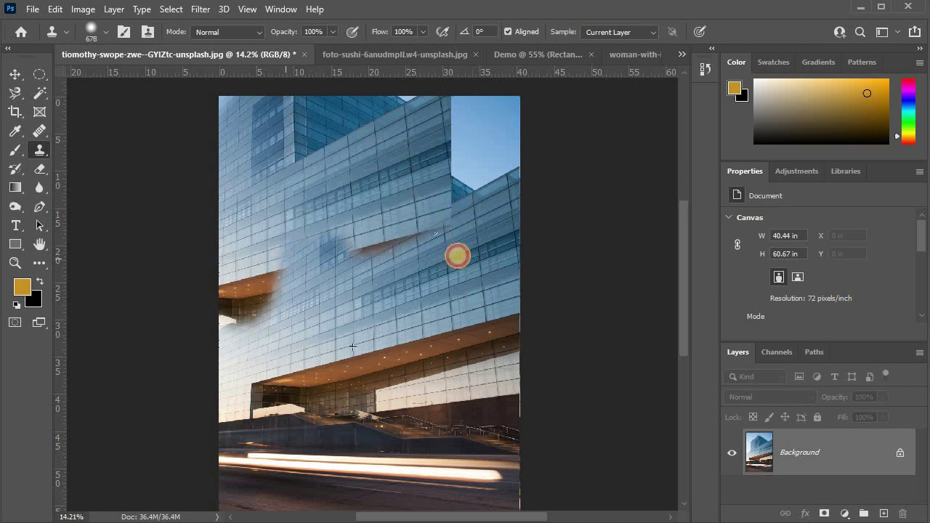
mouse_move(458, 254)
left_mouse_down()
mouse_move(378, 295)
mouse_move(183, 332)
mouse_move(469, 328)
mouse_move(254, 386)
mouse_move(461, 365)
mouse_move(239, 445)
mouse_move(305, 436)
left_mouse_up()
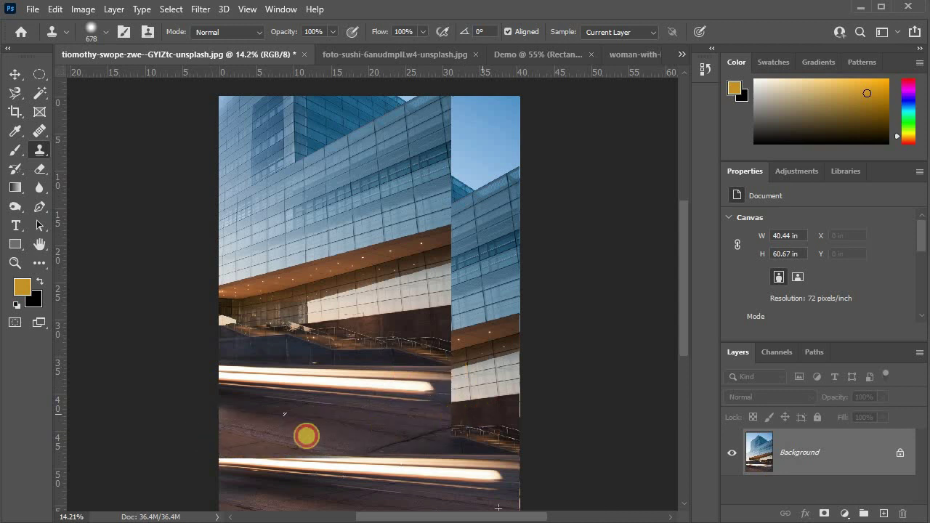
scroll(379, 235, "down", 2)
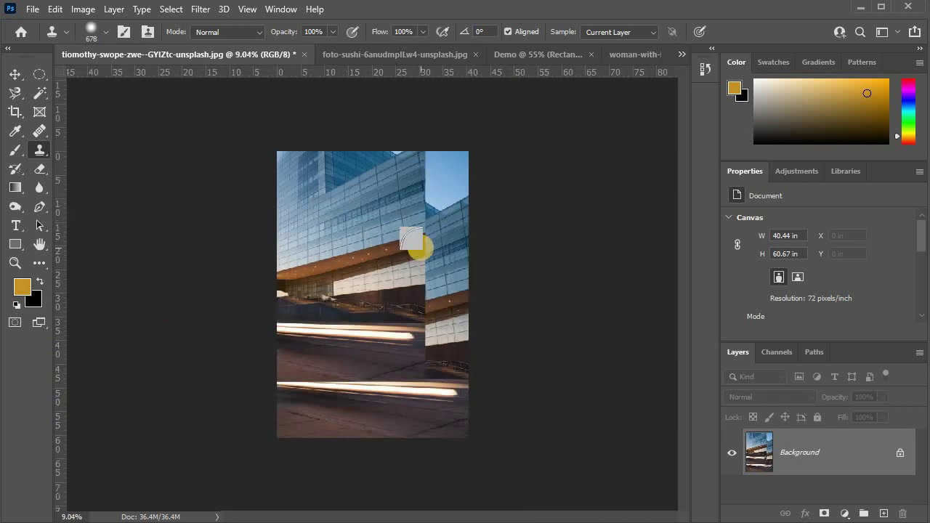
Undo the cloned strokes and set up the Eraser at 380 px
key("ctrl+z")
key("ctrl+z")
scroll(304, 243, "up", 2)
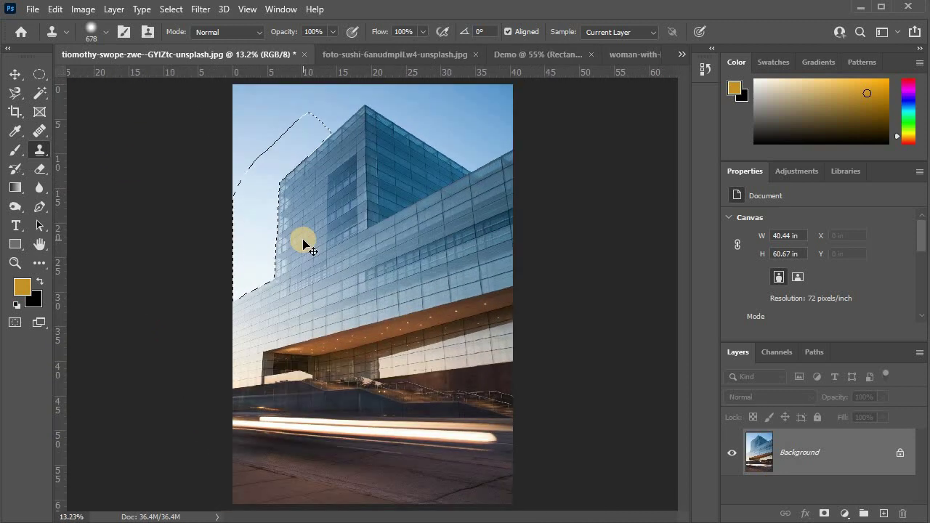
scroll(304, 240, "up", 2)
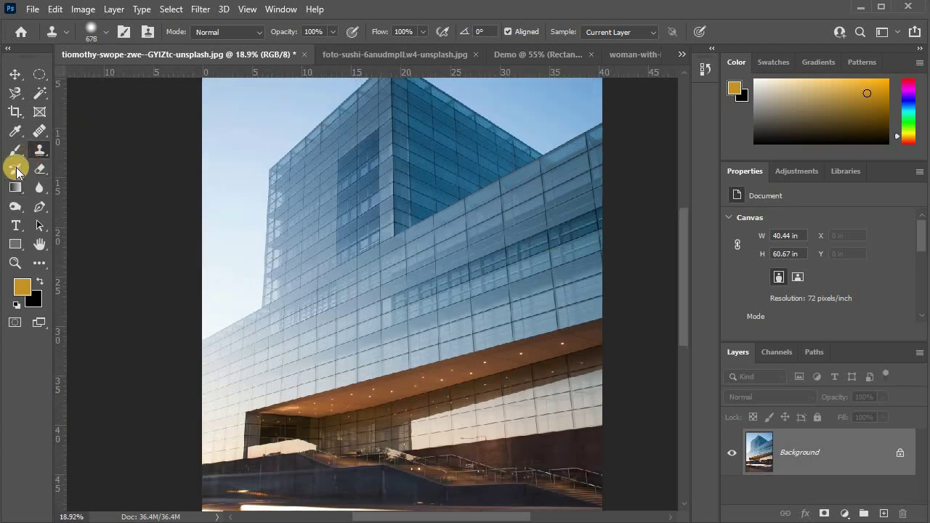
left_click(39, 168)
left_click(83, 166)
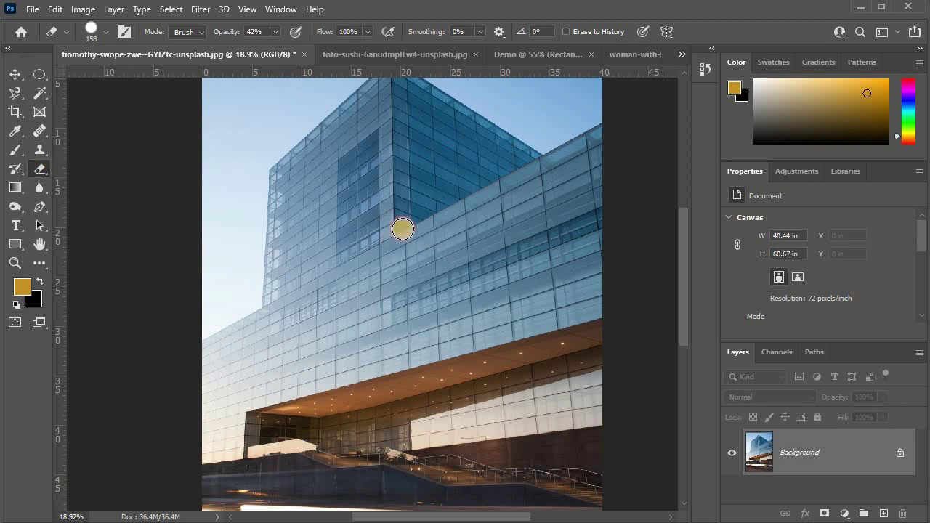
left_click_drag(309, 209, 339, 197)
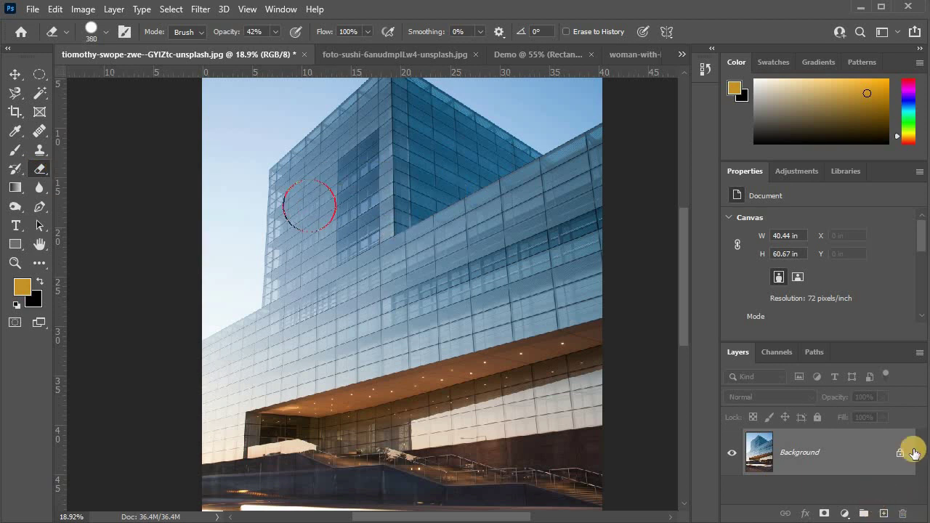
scroll(416, 303, "down", 1)
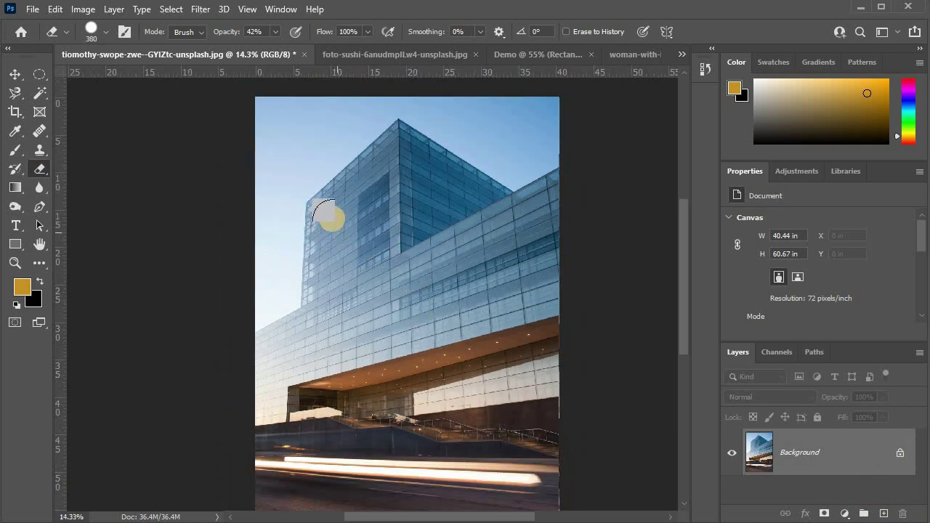
Make trial erase strokes down the building, undo them, and reset colours to black and white
left_click_drag(332, 162, 325, 340)
left_click_drag(351, 120, 342, 442)
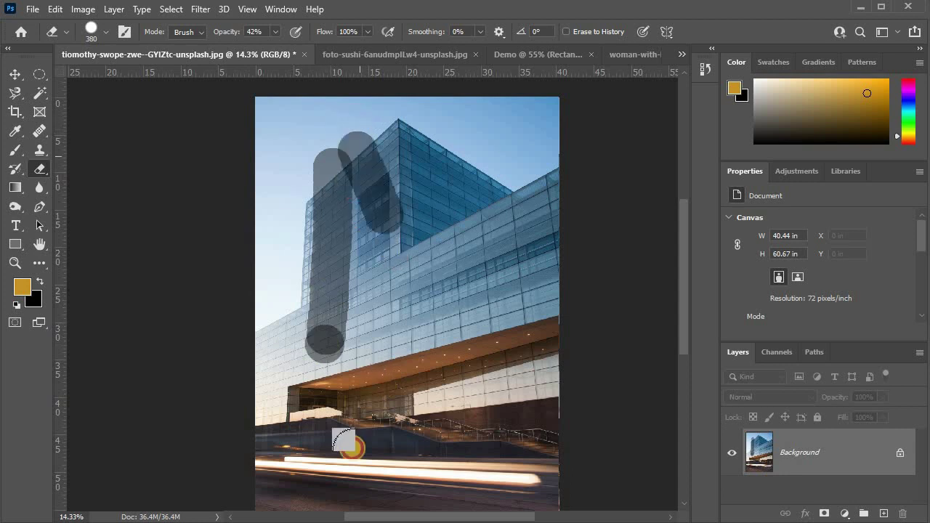
left_click_drag(340, 156, 339, 427)
left_click_drag(362, 323, 364, 368)
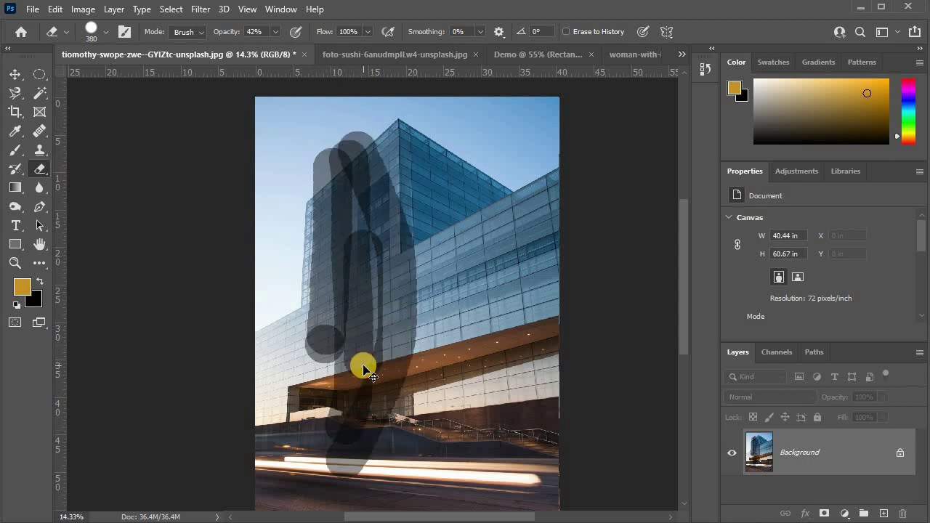
key("ctrl+z")
key("ctrl+z")
key("ctrl+z")
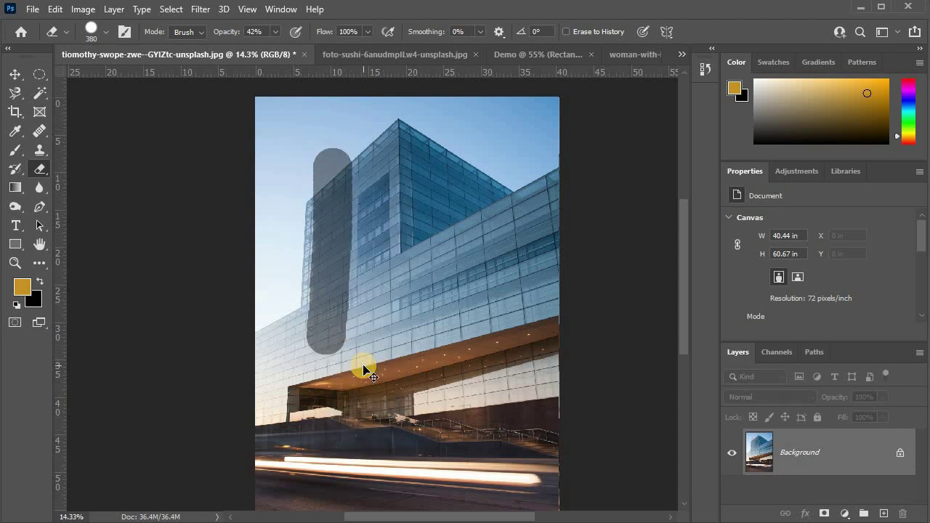
key("ctrl+z")
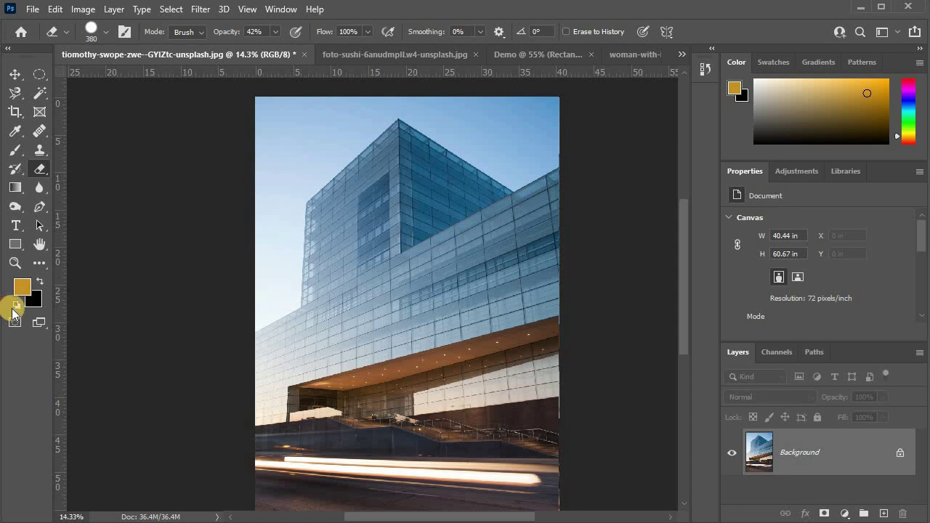
left_click(17, 303)
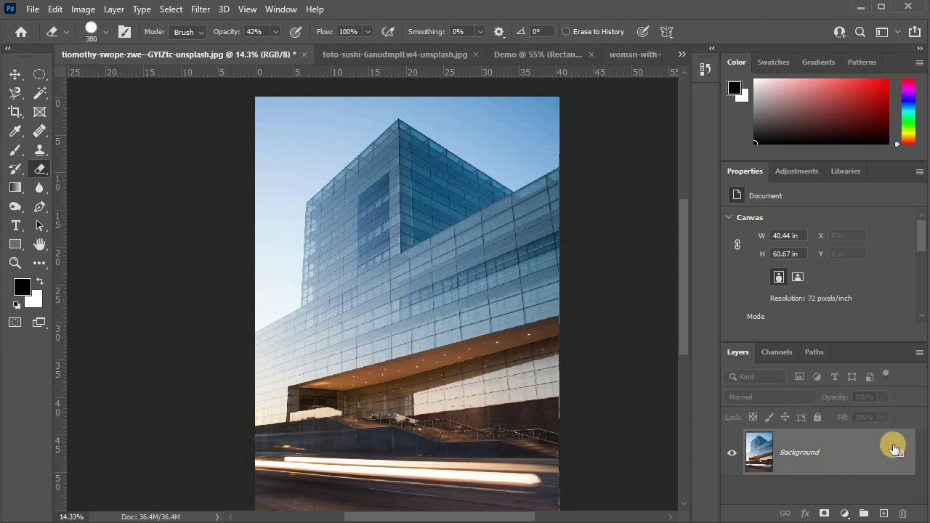
Unlock the Background into Layer 0 and erase diagonal bands at 100% eraser opacity
left_click(901, 457)
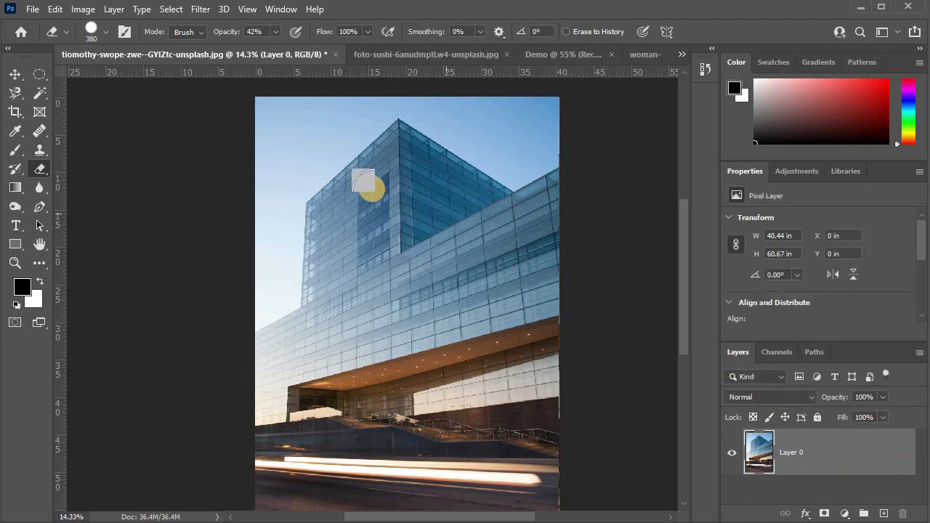
left_click_drag(256, 156, 563, 291)
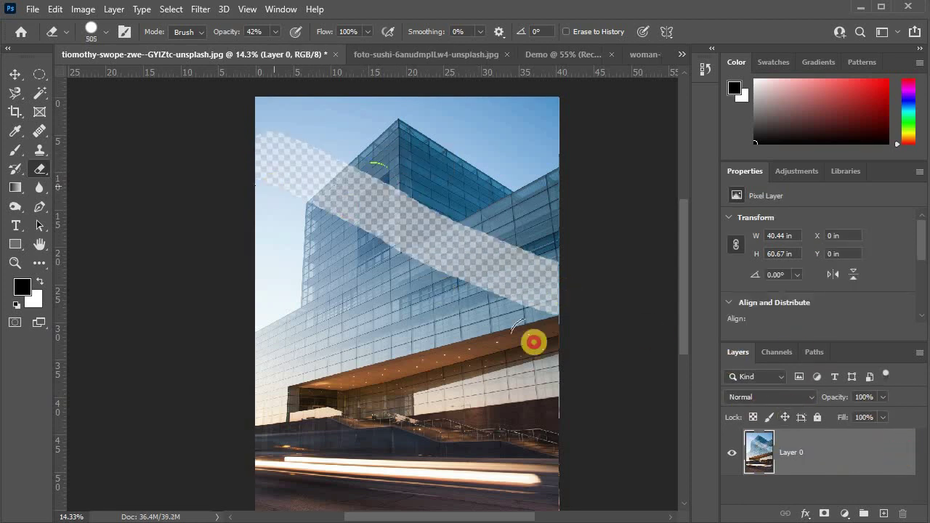
mouse_move(534, 341)
left_mouse_down()
mouse_move(305, 218)
mouse_move(603, 405)
mouse_move(465, 353)
mouse_move(263, 243)
mouse_move(509, 443)
mouse_move(482, 441)
mouse_move(276, 278)
mouse_move(376, 262)
left_mouse_up()
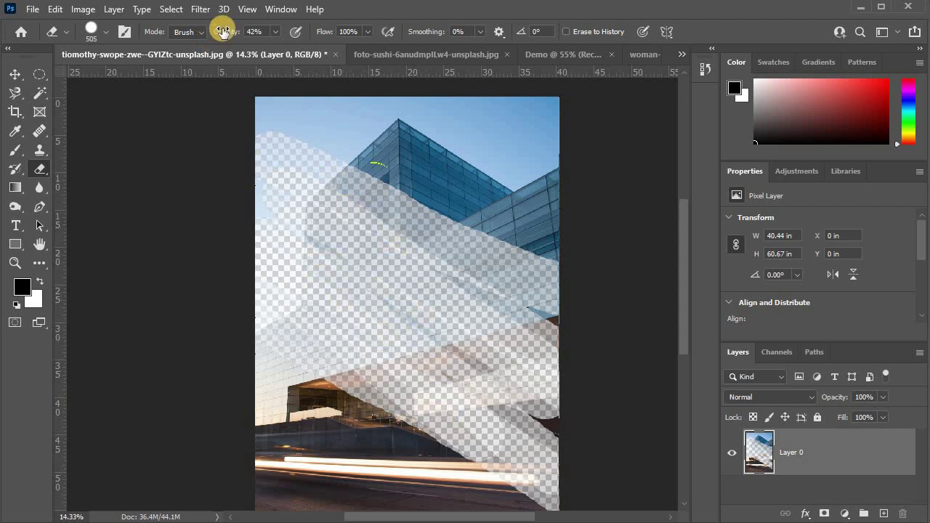
left_click_drag(223, 32, 375, 29)
left_click_drag(286, 207, 595, 368)
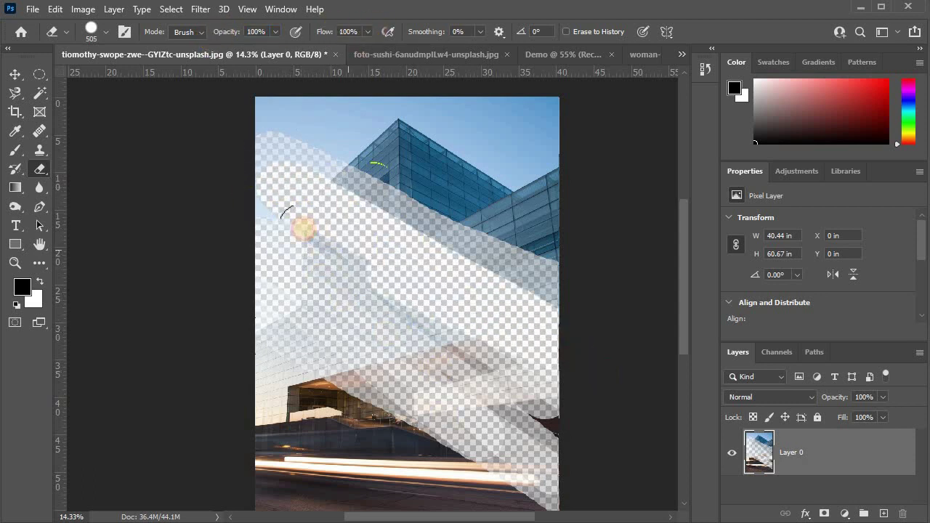
mouse_move(331, 321)
left_mouse_down()
mouse_move(669, 394)
mouse_move(575, 446)
mouse_move(481, 332)
left_mouse_up()
Enlarge the eraser to 2376 px and erase across the whole image
right_click(298, 202)
key("Escape")
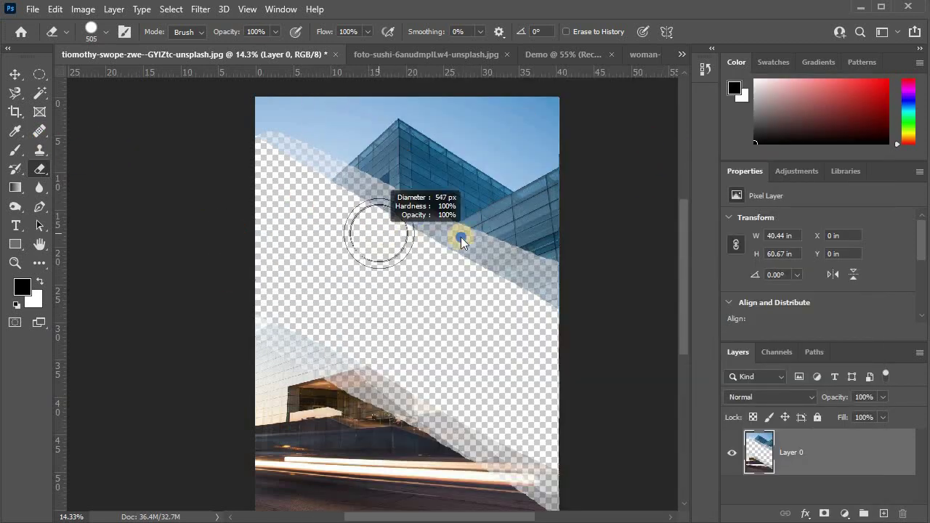
left_click_drag(378, 232, 477, 235)
scroll(351, 227, "down", 3)
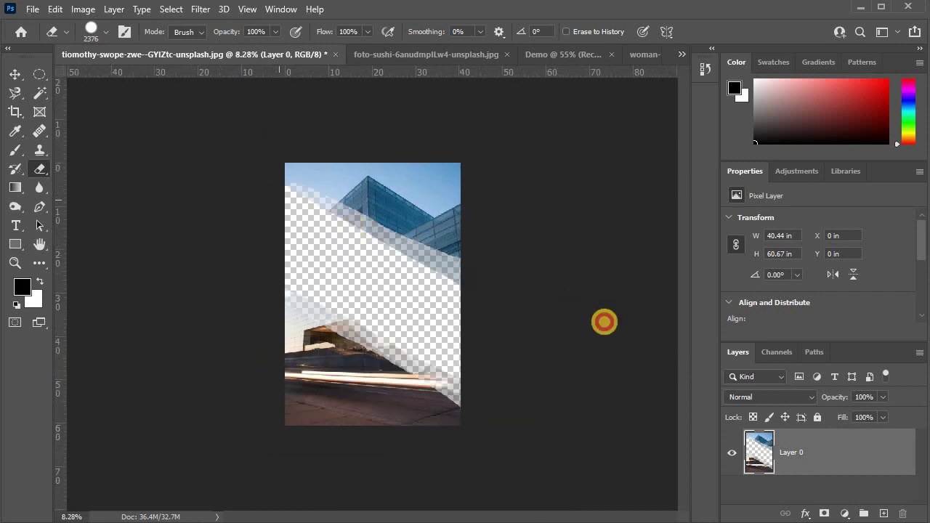
left_click_drag(268, 201, 602, 193)
left_click_drag(307, 506, 440, 200)
left_click_drag(86, 415, 418, 404)
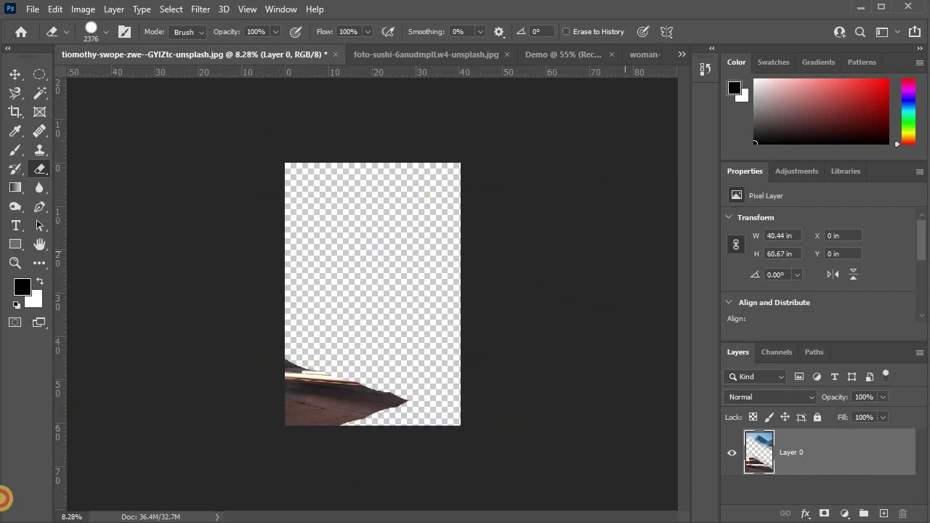
left_click_drag(480, 339, 348, 327)
Undo all erasing, including a smaller 870 px test, and fit the image on screen
key("ctrl+z")
key("ctrl+z")
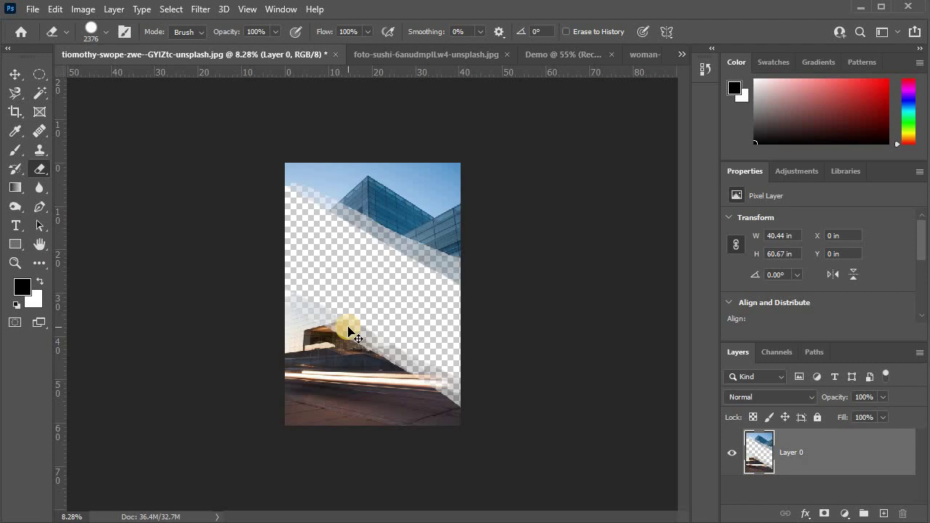
key("ctrl+z")
key("ctrl+z")
key("ctrl+z")
key("ctrl+z")
key("ctrl+z")
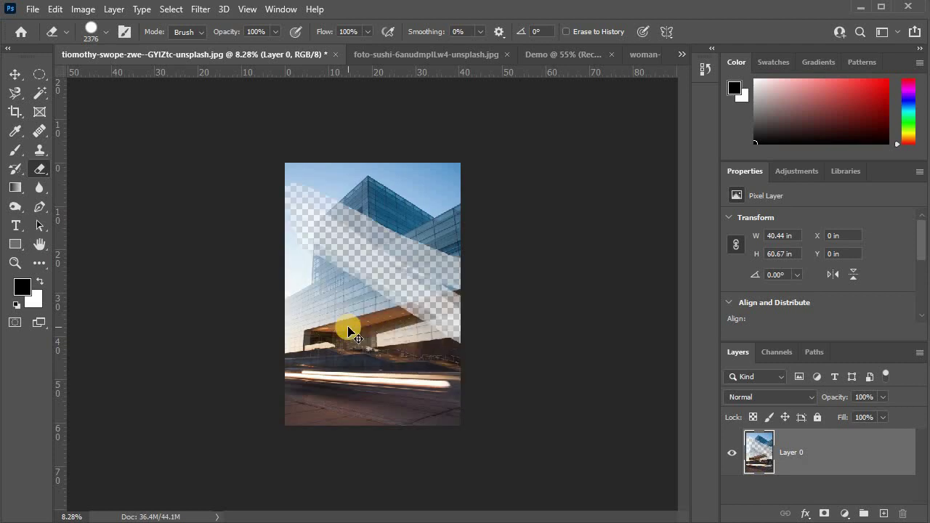
key("ctrl+z")
key("ctrl+z")
key("ctrl+z")
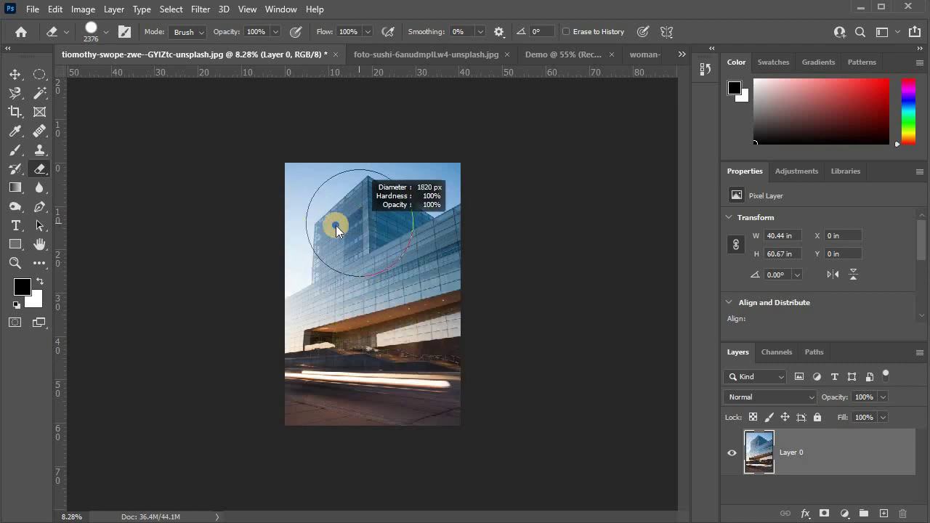
left_click_drag(301, 160, 240, 205)
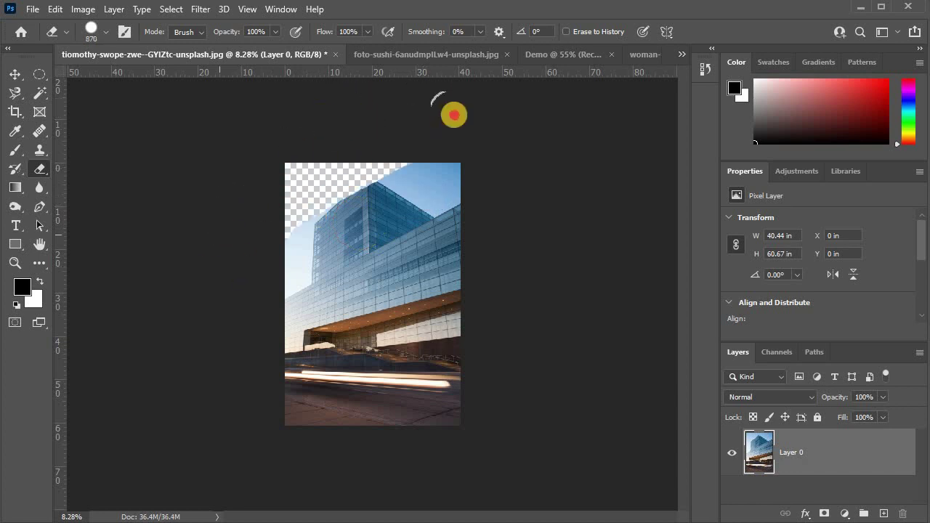
mouse_move(342, 188)
left_mouse_down()
mouse_move(447, 182)
mouse_move(515, 208)
mouse_move(170, 208)
mouse_move(311, 374)
mouse_move(533, 287)
mouse_move(457, 291)
left_mouse_up()
key("ctrl+z")
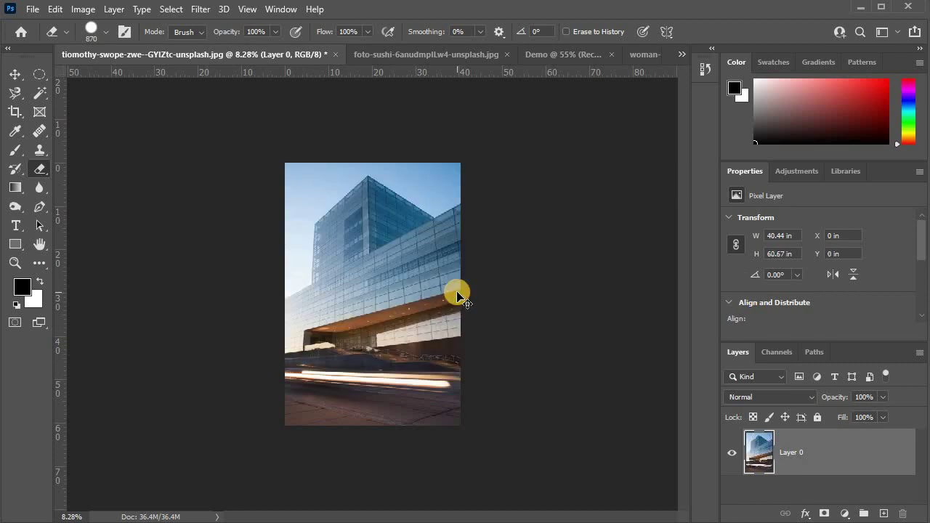
key("ctrl+0")
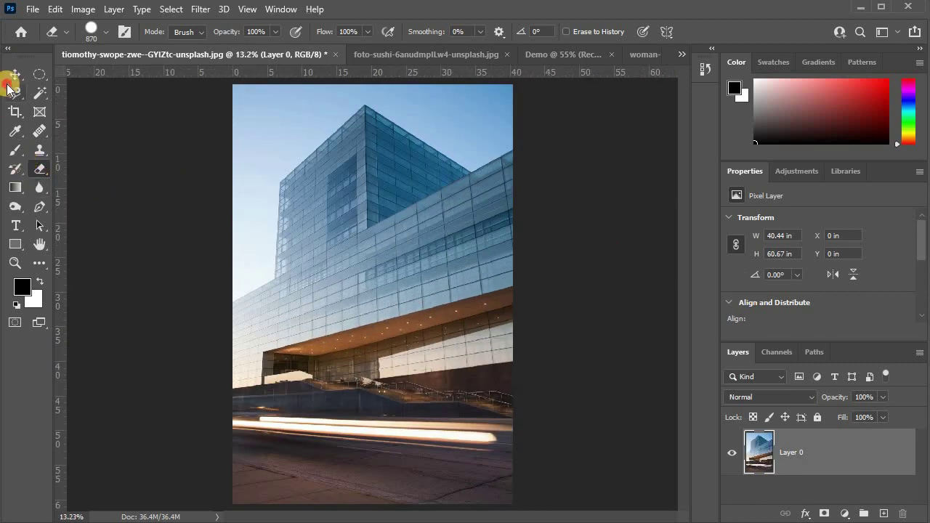
Cycle through the Move, Clone Stamp, History Brush and Eraser tools, ending on the Gradient Tool
left_click(8, 87)
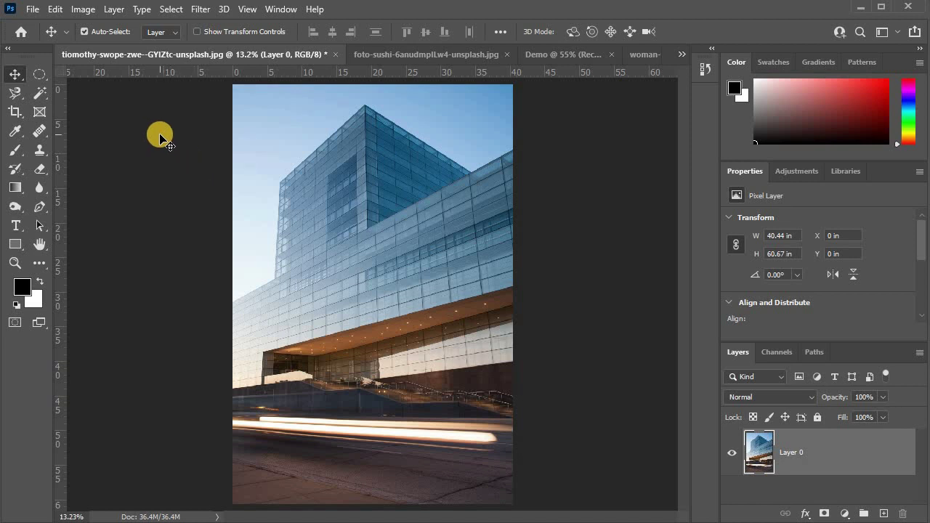
left_click(39, 150)
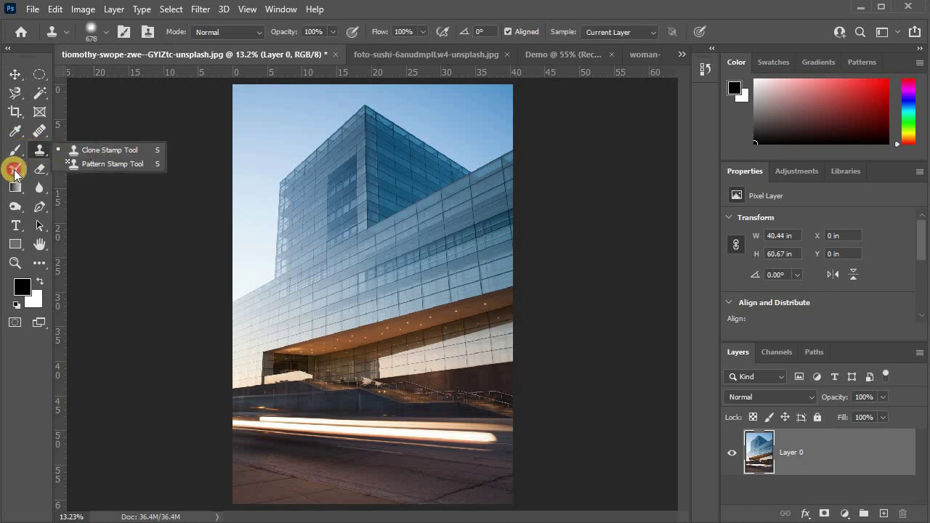
left_click(12, 169)
left_click(42, 174)
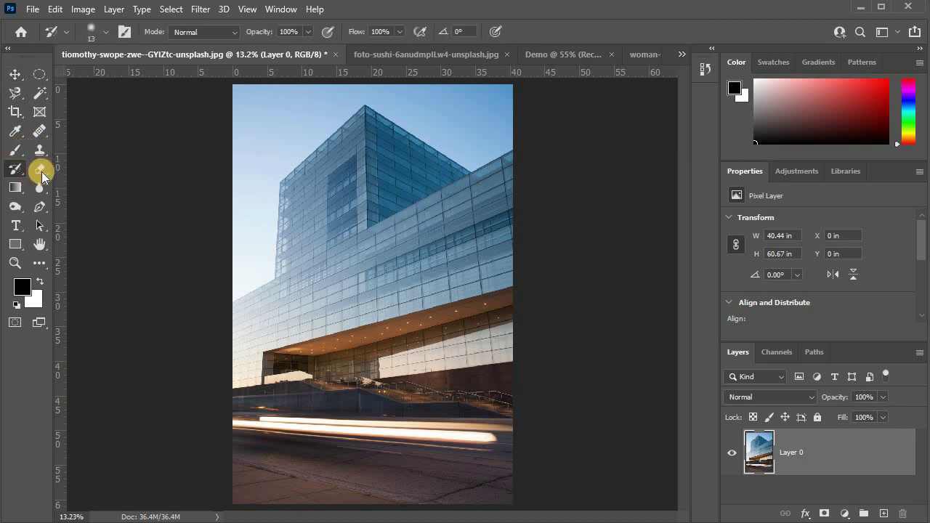
left_click(41, 171)
left_click(14, 186)
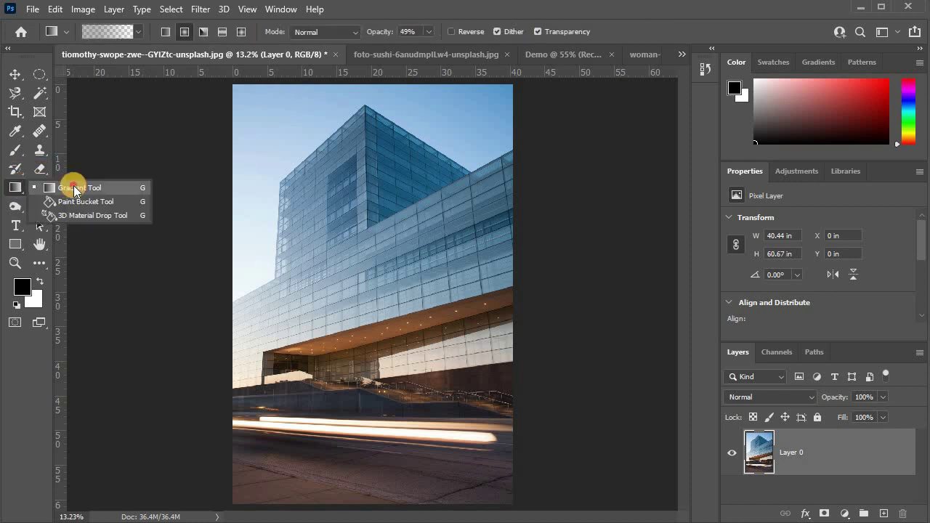
left_click(73, 187)
Close woman-with-hard-pimples-on-her-face.jpg without saving, returning to the Demo document
left_click(535, 58)
left_click(604, 50)
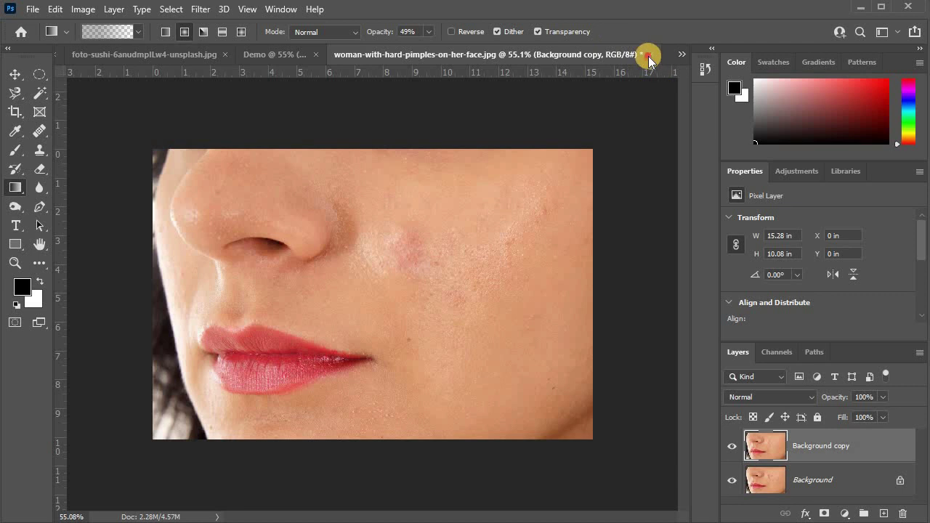
left_click(646, 55)
left_click(458, 209)
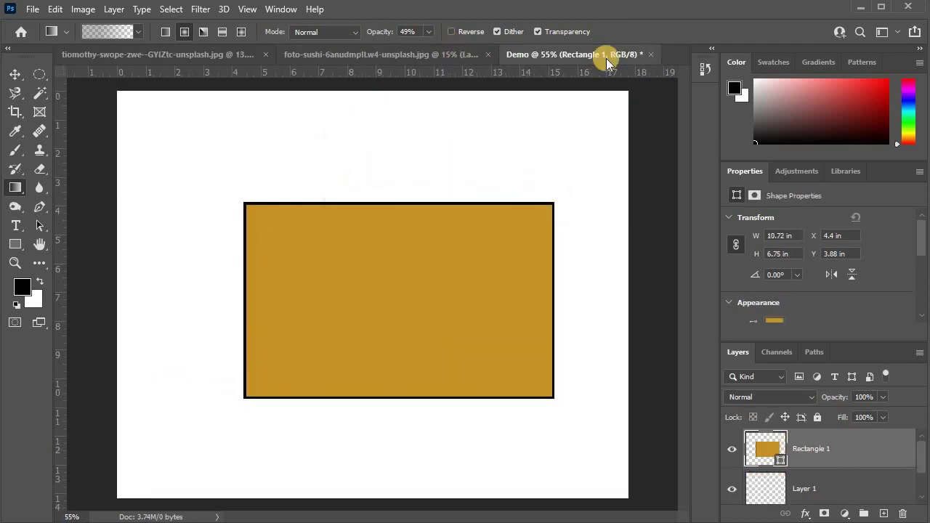
Select Layer 1 and draw a grey radial gradient on the Demo canvas
left_click(13, 72)
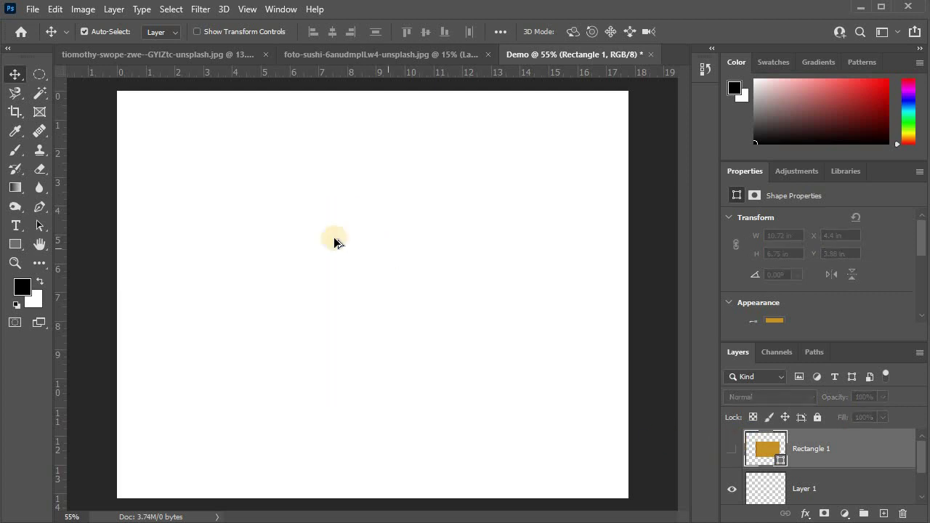
scroll(334, 243, "down", 2, "alt")
scroll(320, 234, "up", 1, "alt")
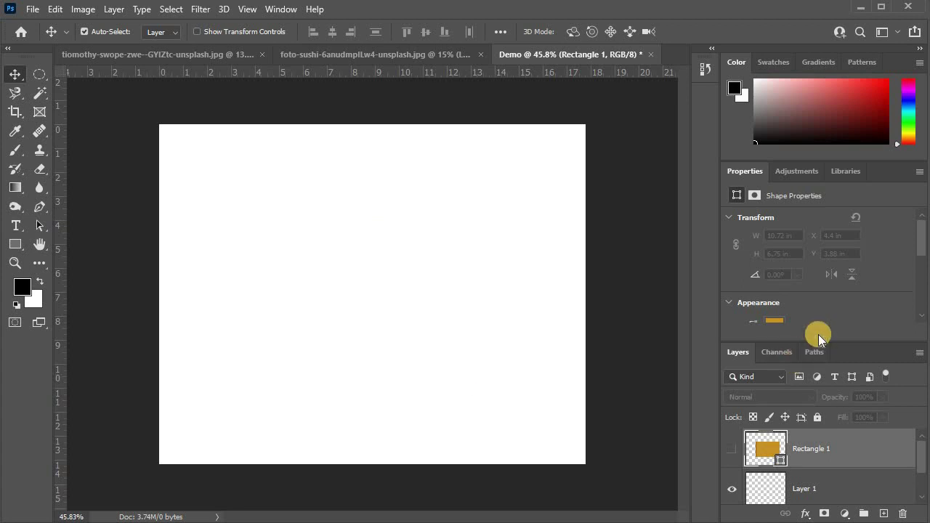
left_click_drag(792, 343, 795, 291)
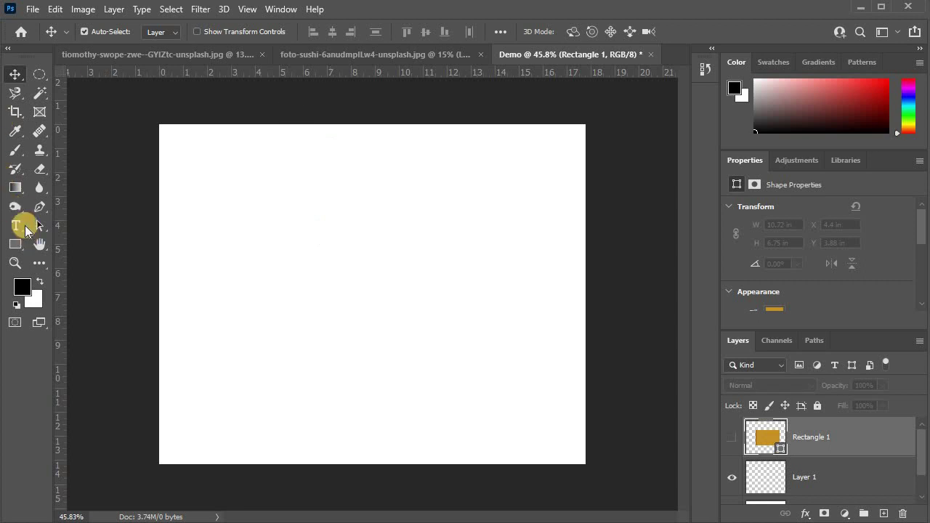
left_click(14, 191)
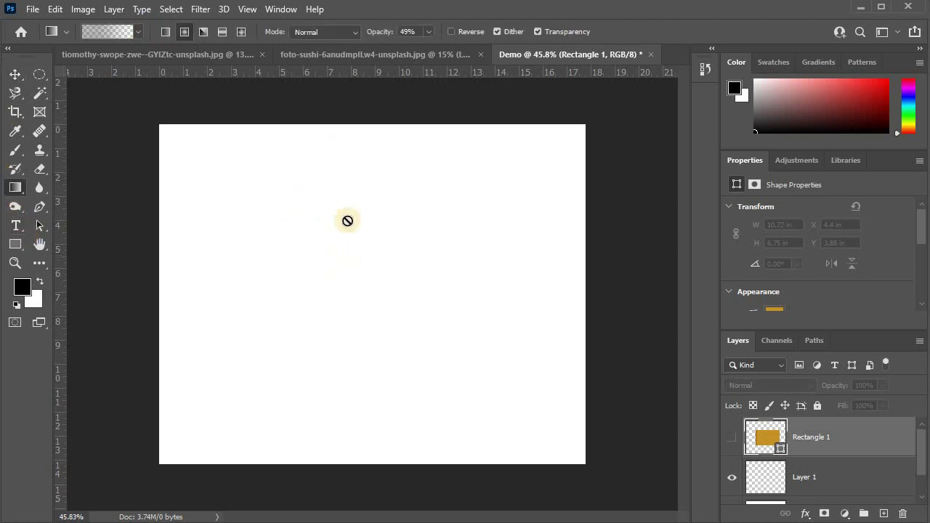
scroll(828, 473, "down", 1)
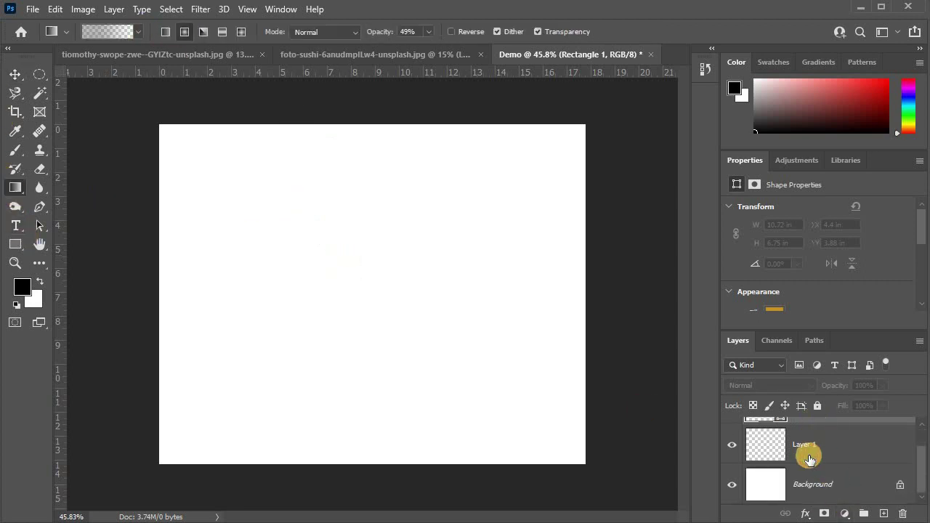
left_click(805, 452)
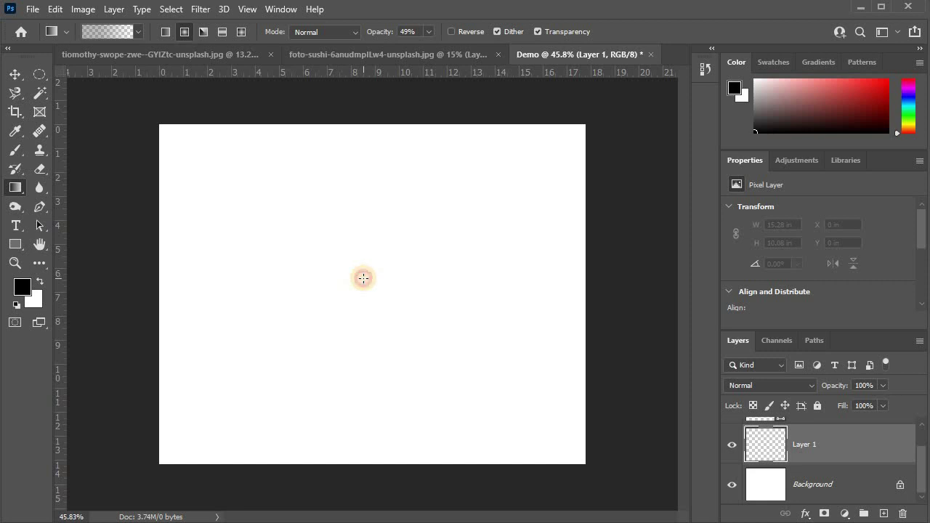
mouse_move(363, 279)
left_mouse_down()
mouse_move(734, 257)
mouse_move(652, 250)
left_mouse_up()
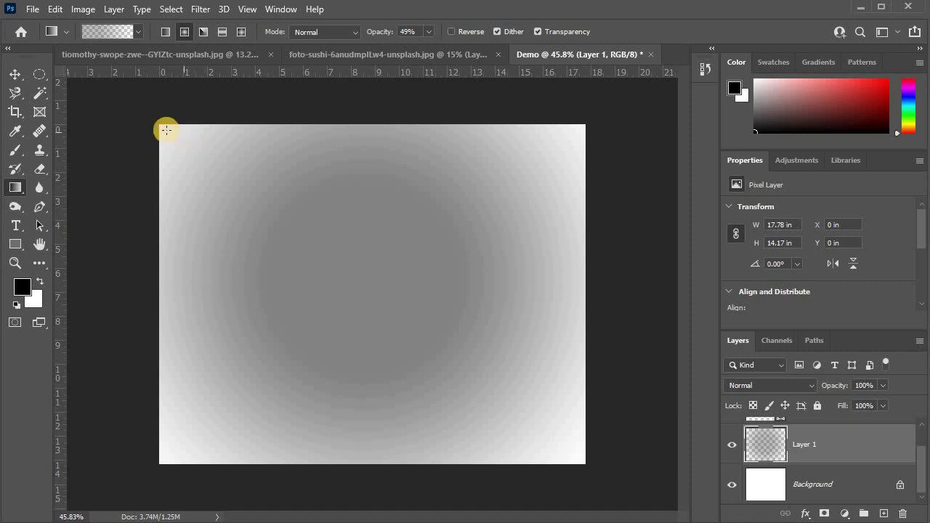
Undo the radial gradient so the canvas is white, and reselect the Gradient Tool
left_click(13, 75)
left_click_drag(301, 290, 255, 213)
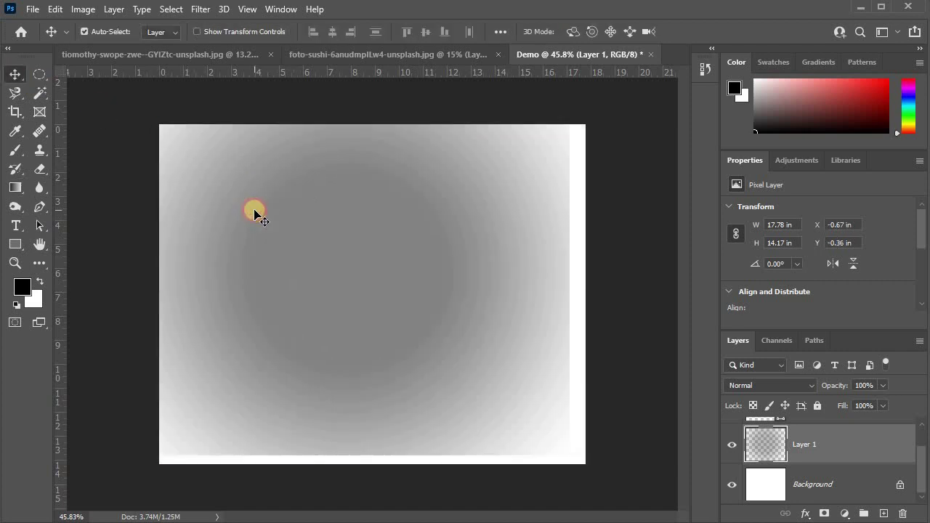
key("ctrl+z")
key("ctrl+z")
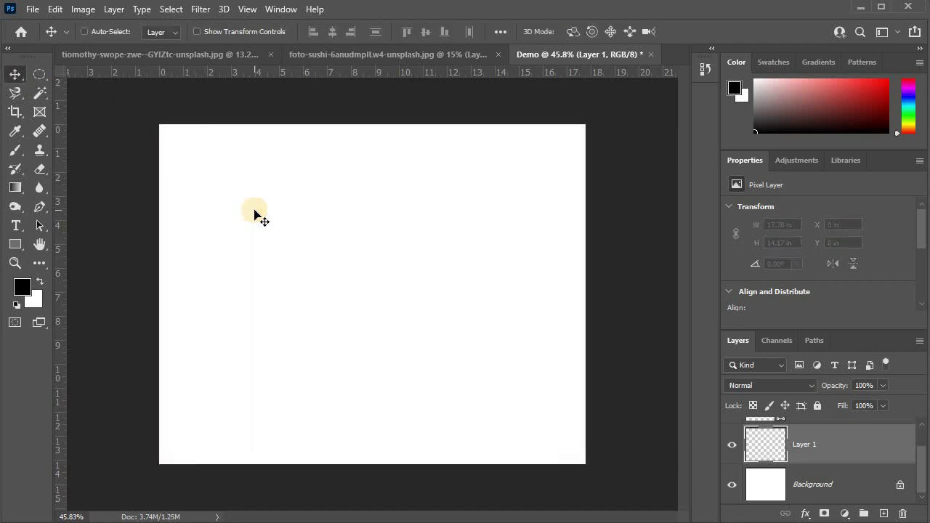
left_click(26, 198)
right_click(22, 191)
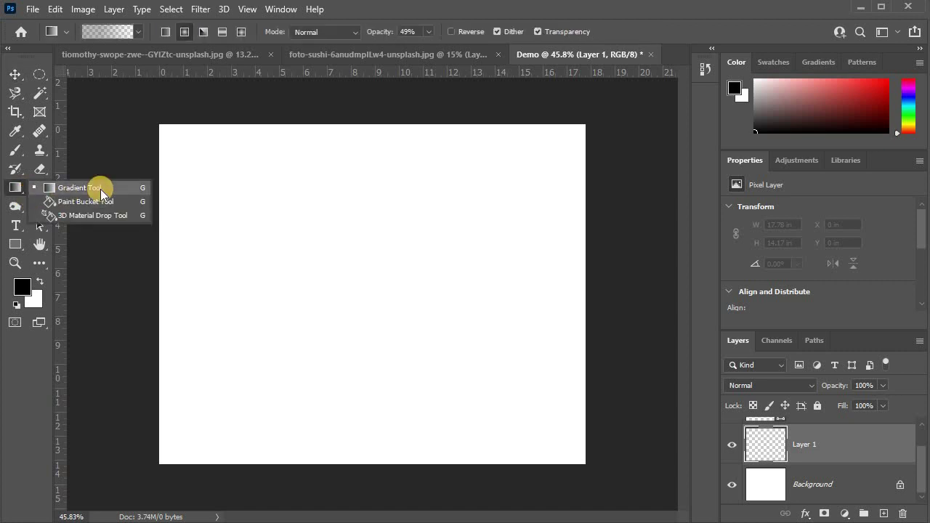
left_click(100, 189)
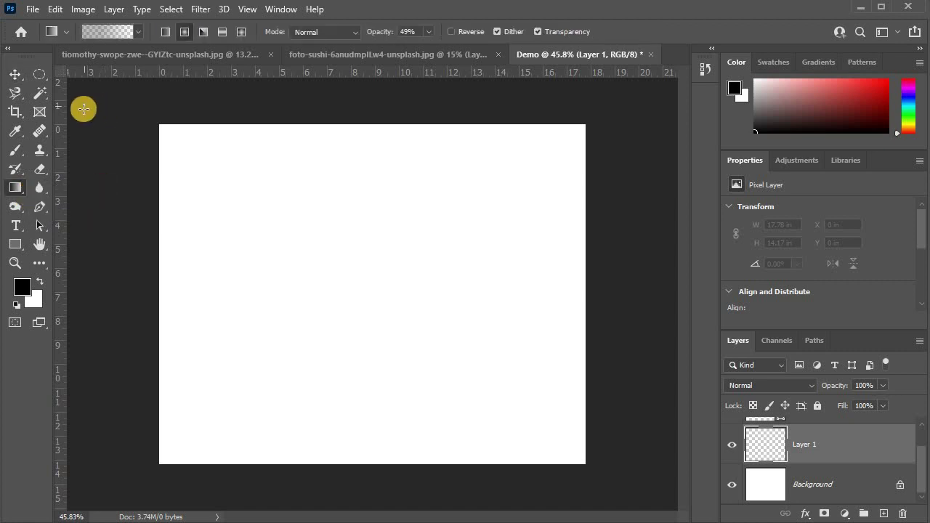
Open the Gradient Editor and choose the Blue_30 preset under Blues
left_click(85, 33)
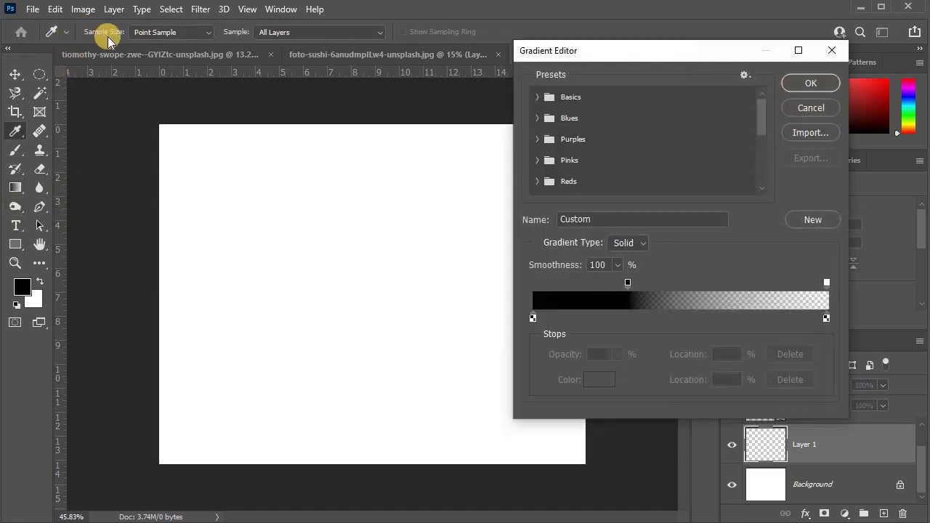
mouse_move(628, 66)
left_mouse_down()
mouse_move(329, 107)
mouse_move(358, 90)
left_mouse_up()
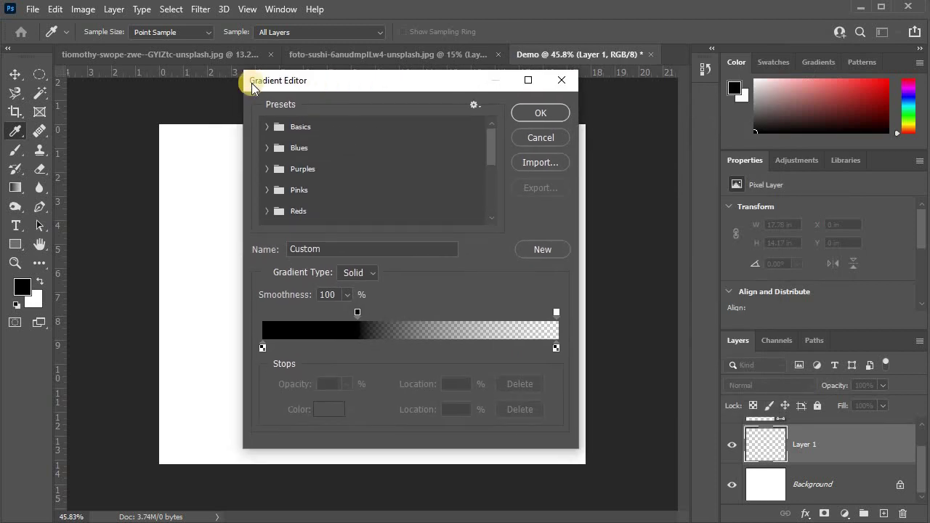
left_click(267, 128)
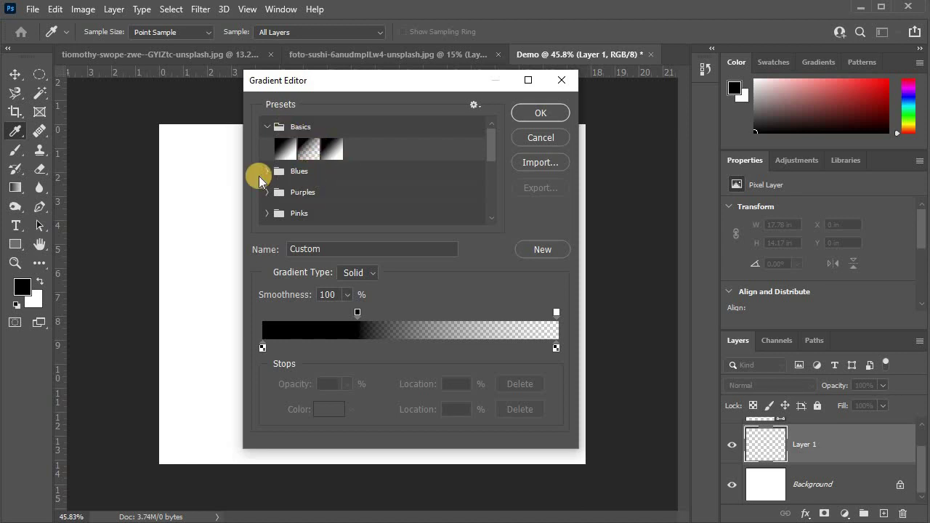
left_click(267, 127)
left_click(266, 147)
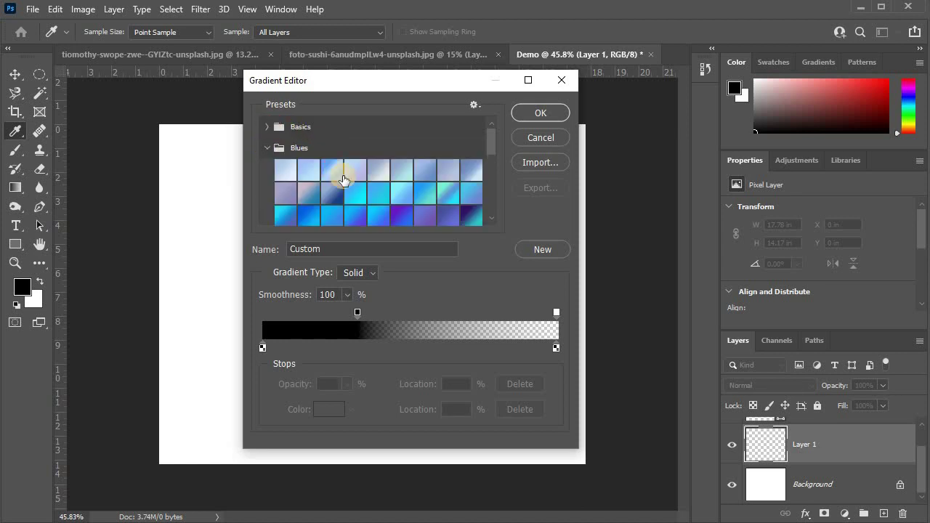
scroll(342, 181, "down", 2)
scroll(361, 158, "down", 1)
left_click(340, 173)
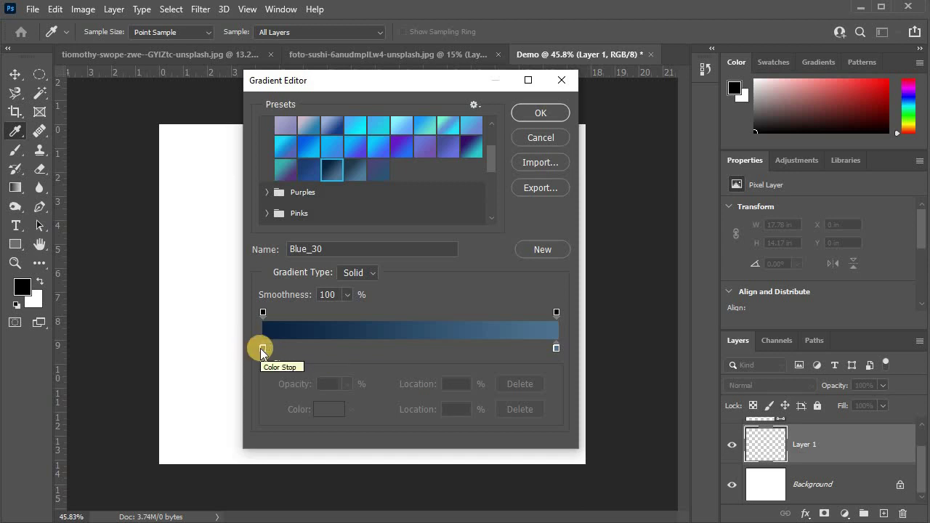
Replace the left colour stop with a new dark navy stop
mouse_move(262, 352)
left_mouse_down()
mouse_move(356, 349)
mouse_move(411, 362)
left_mouse_up()
left_click(303, 347)
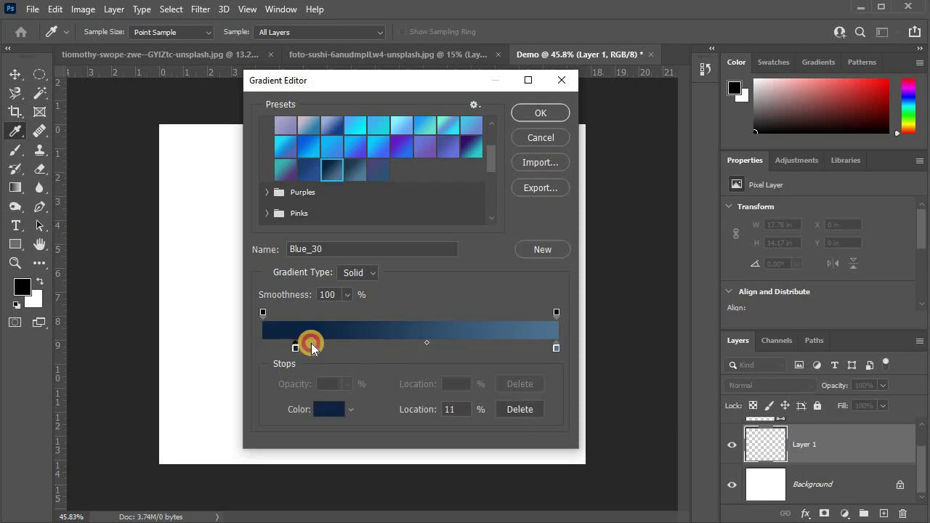
left_click_drag(311, 343, 421, 342)
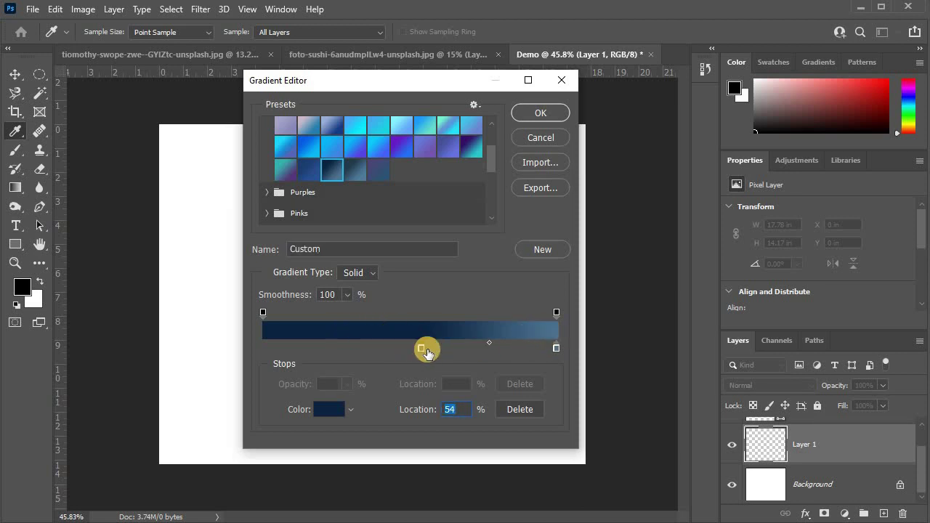
double_click(420, 349)
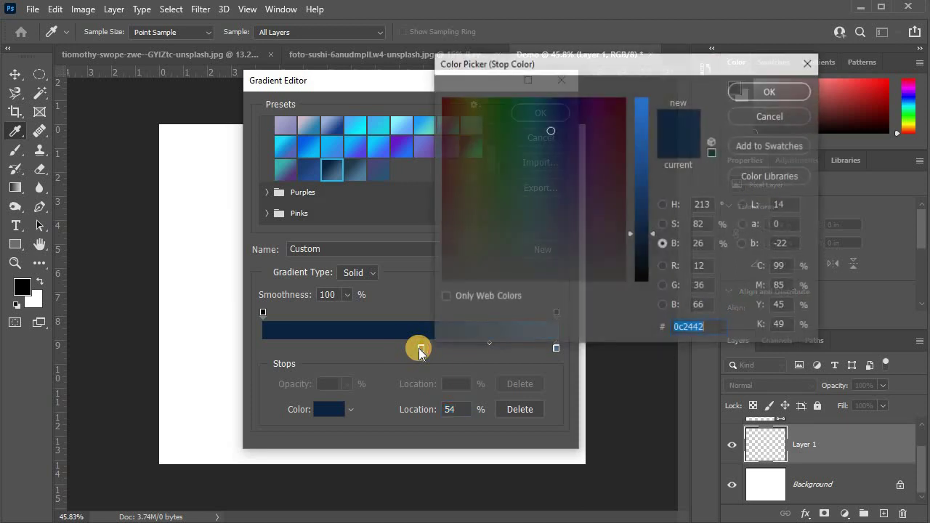
left_click(663, 204)
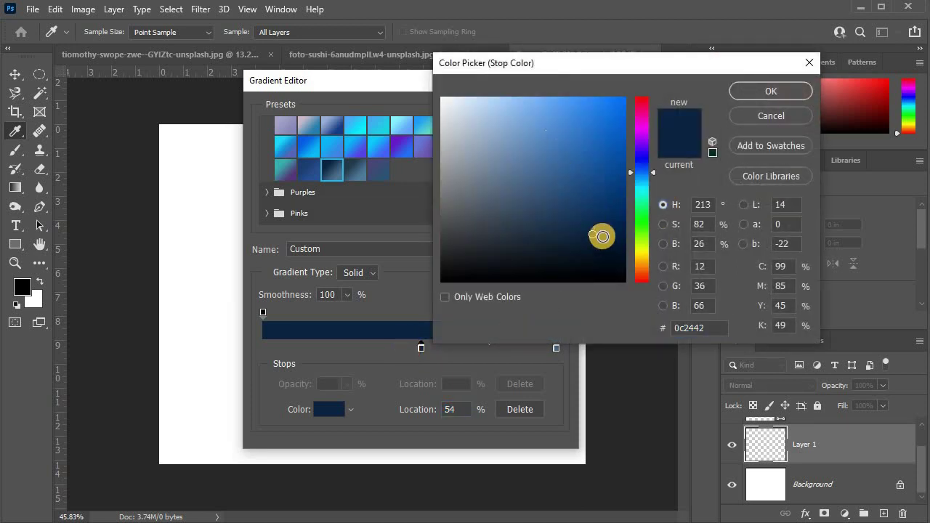
left_click(737, 90)
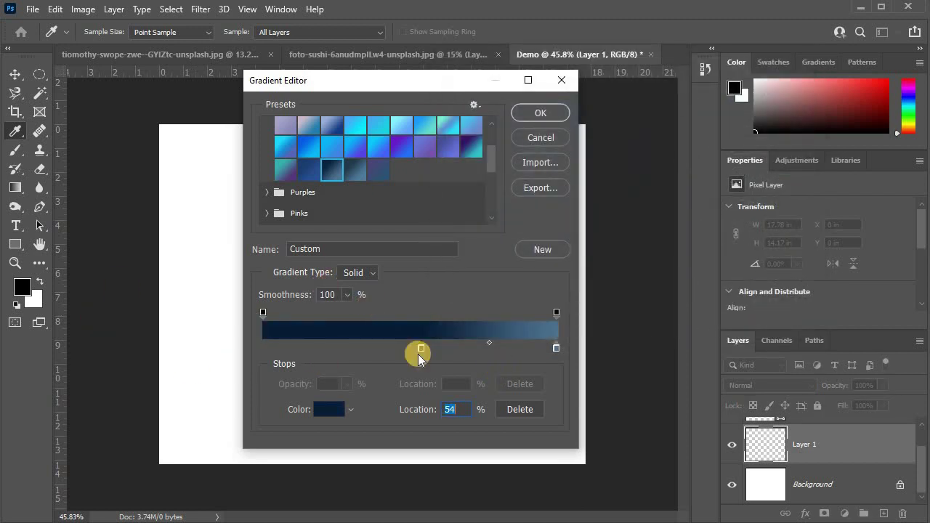
Move the dark stop to 5%, set the midpoint near 47%, and confirm the gradient
mouse_move(417, 354)
left_mouse_down()
mouse_move(290, 324)
mouse_move(280, 333)
left_mouse_up()
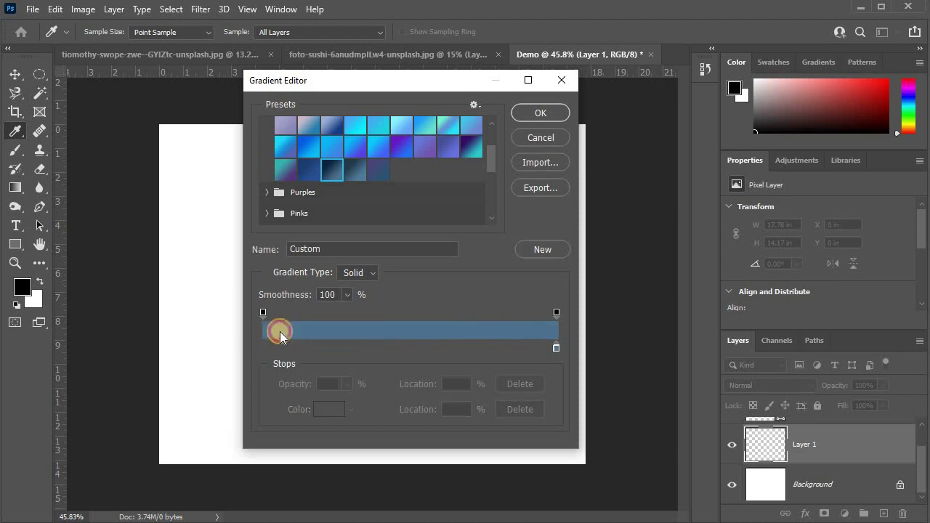
left_click(279, 358)
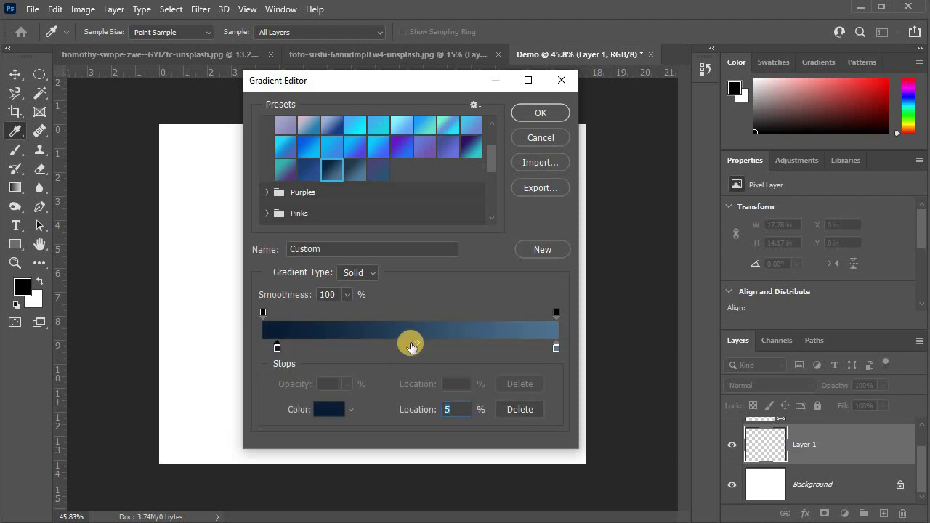
left_click_drag(417, 344, 479, 343)
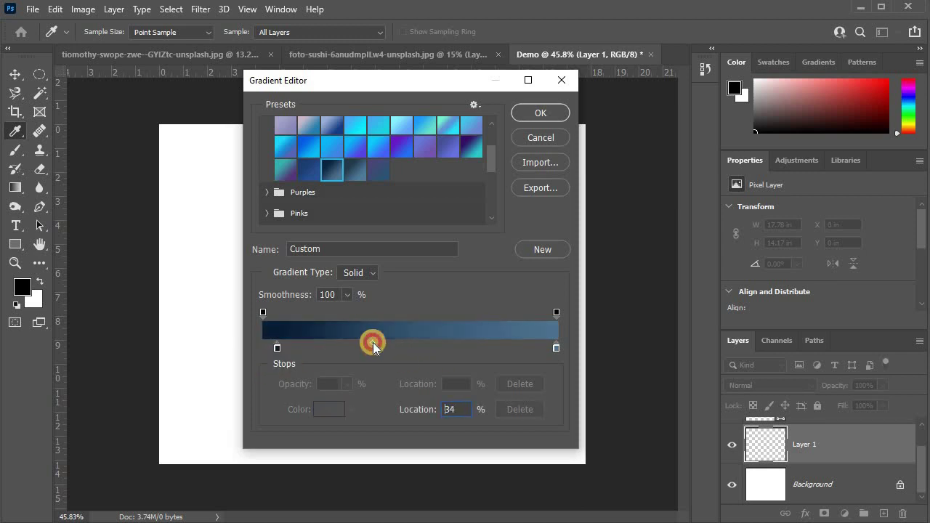
mouse_move(360, 347)
left_mouse_down()
mouse_move(515, 344)
mouse_move(318, 357)
mouse_move(467, 364)
mouse_move(409, 359)
left_mouse_up()
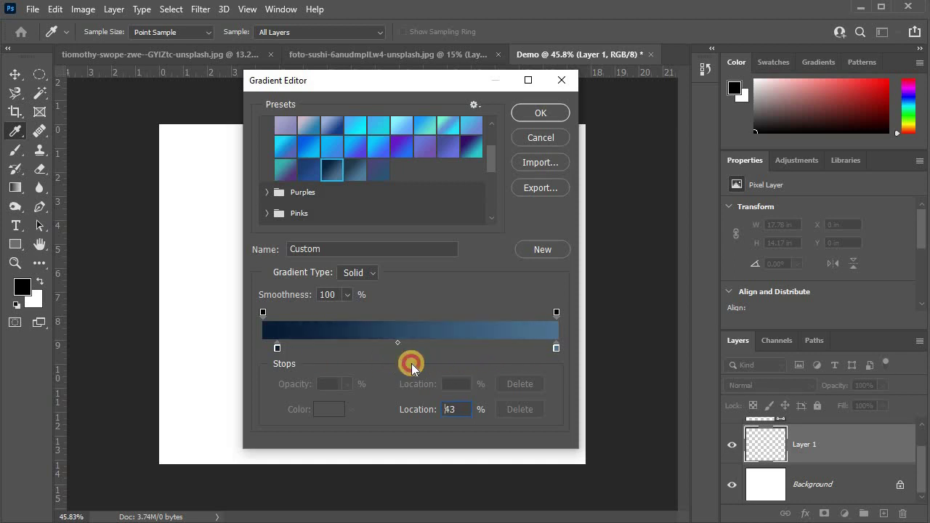
left_click(543, 109)
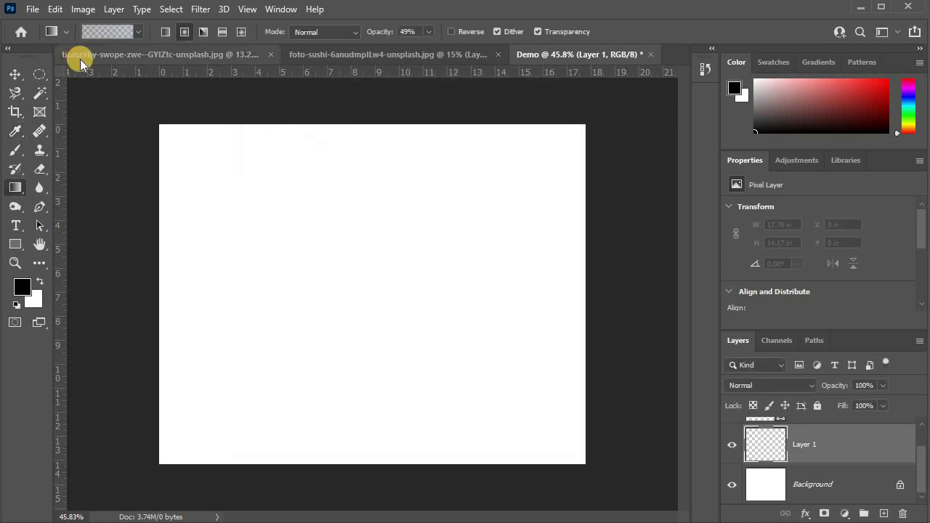
Try a grey-blue radial gradient across the Demo canvas, then undo it
left_click_drag(354, 283, 643, 282)
scroll(279, 239, "down", 3, "alt")
scroll(188, 138, "up", 3, "alt")
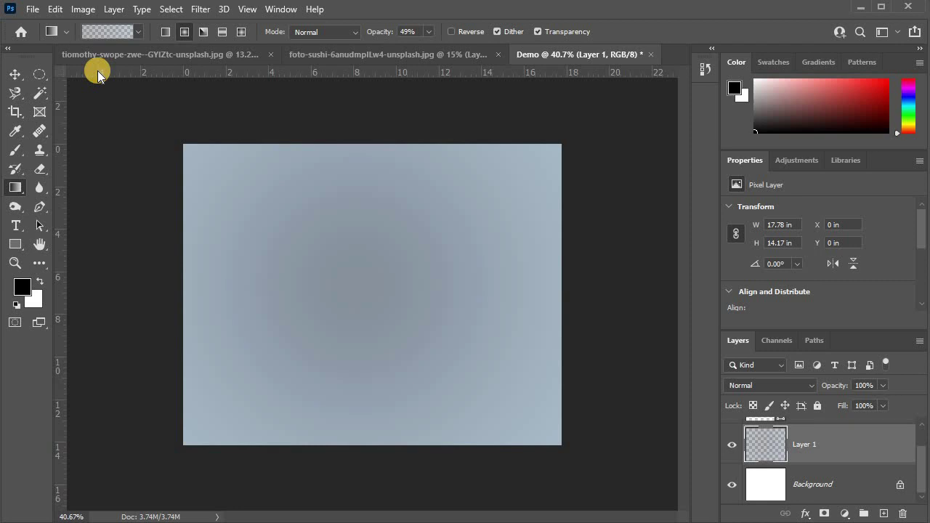
key("ctrl+z")
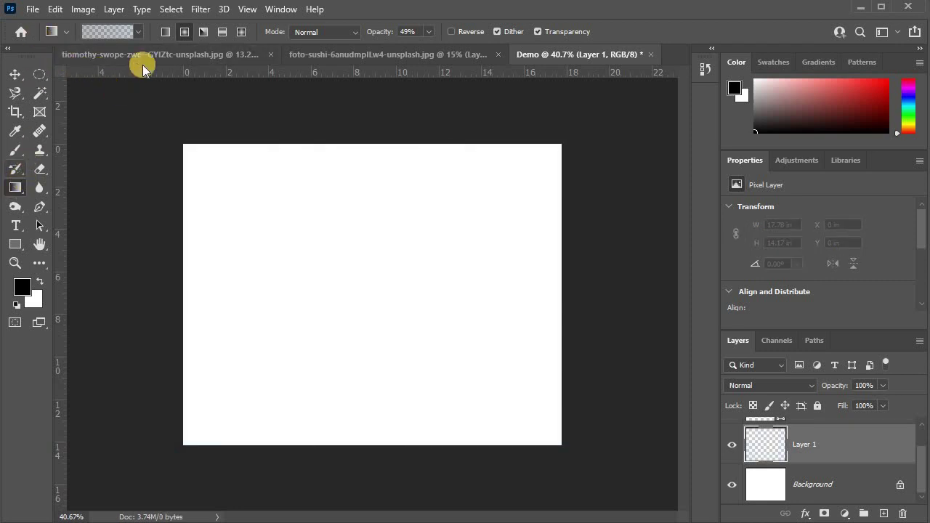
In the Gradient Editor, move the left stop to 0% and choose the Blue_30 preset
left_click(87, 34)
left_click_drag(276, 354, 245, 346)
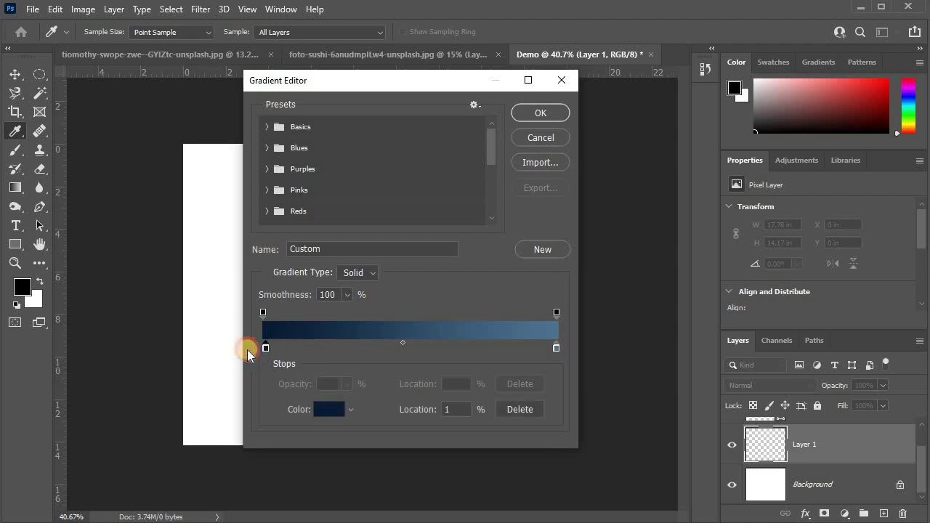
left_click(268, 148)
scroll(328, 202, "down", 1)
scroll(329, 202, "down", 1)
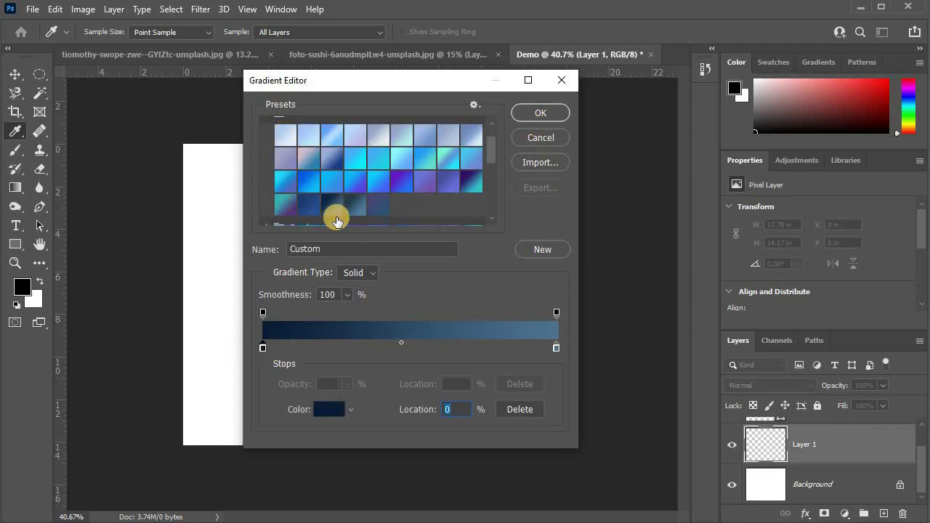
left_click(376, 187)
left_click(554, 110)
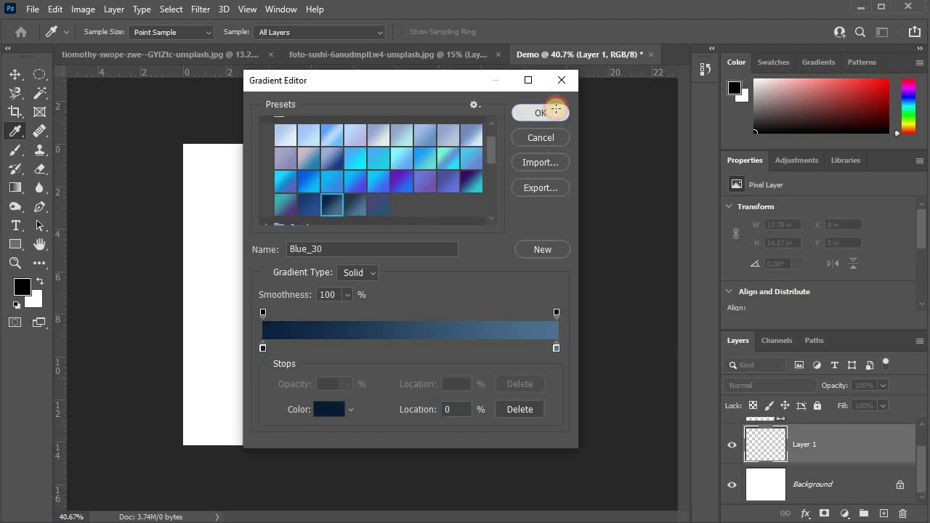
Browse the Blues group in the gradient preset list, then close the list
left_click(79, 32)
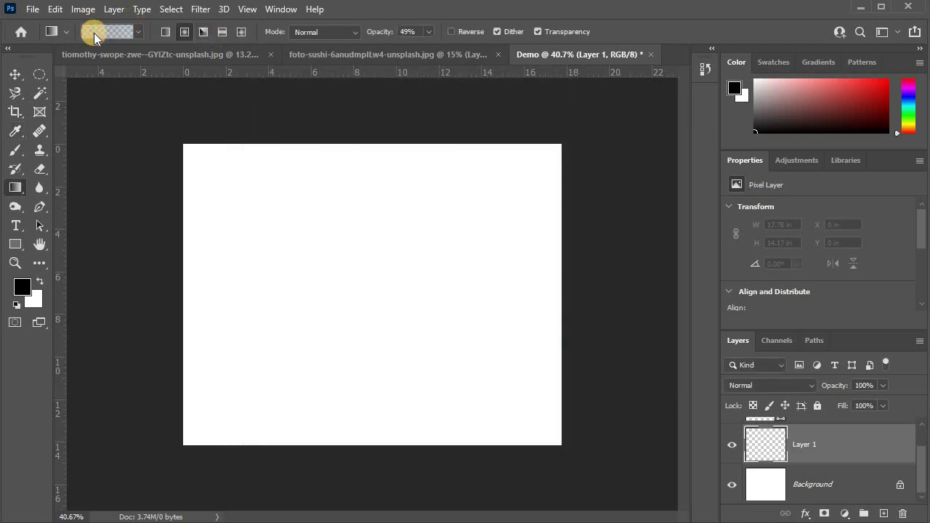
left_click(139, 31)
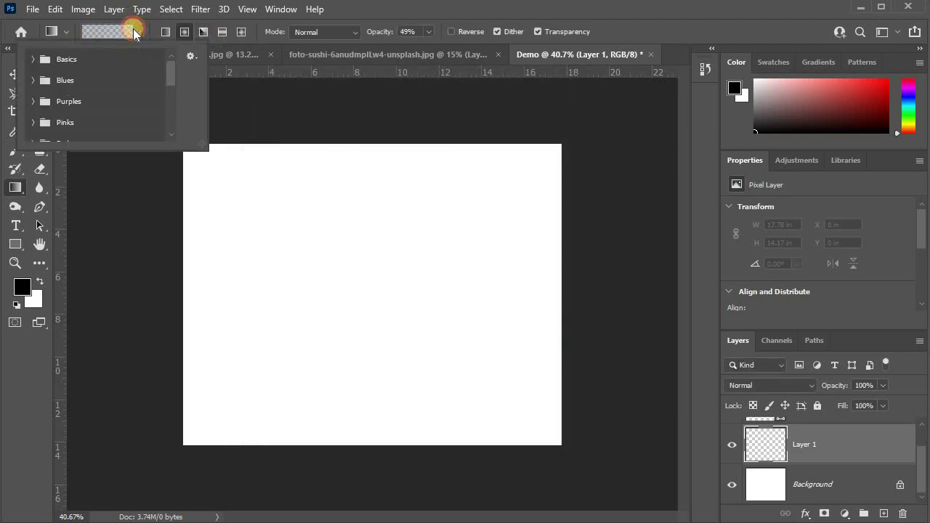
left_click(39, 85)
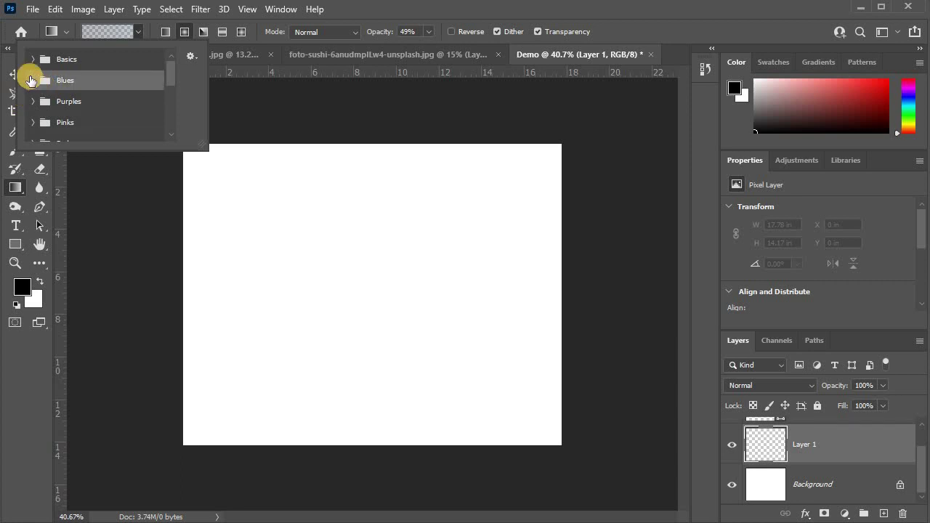
left_click(29, 77)
scroll(62, 93, "down", 2)
scroll(76, 100, "down", 1)
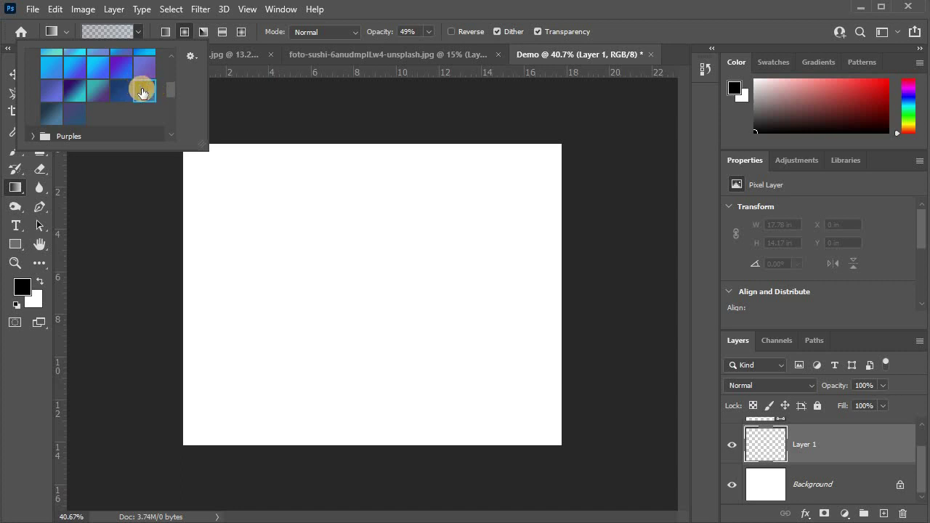
key("Escape")
Switch to Linear Gradient, drag a horizontal fill across the canvas, then undo it
left_click(165, 32)
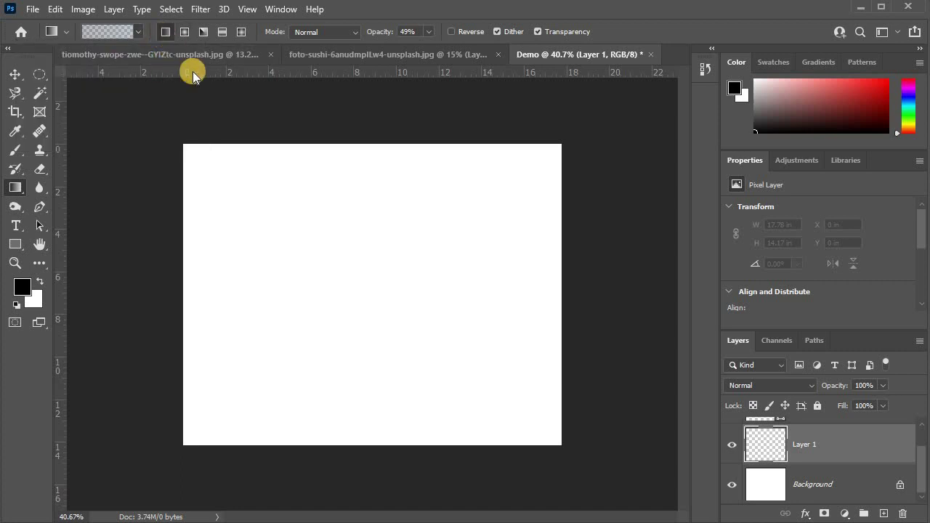
left_click_drag(338, 284, 590, 277)
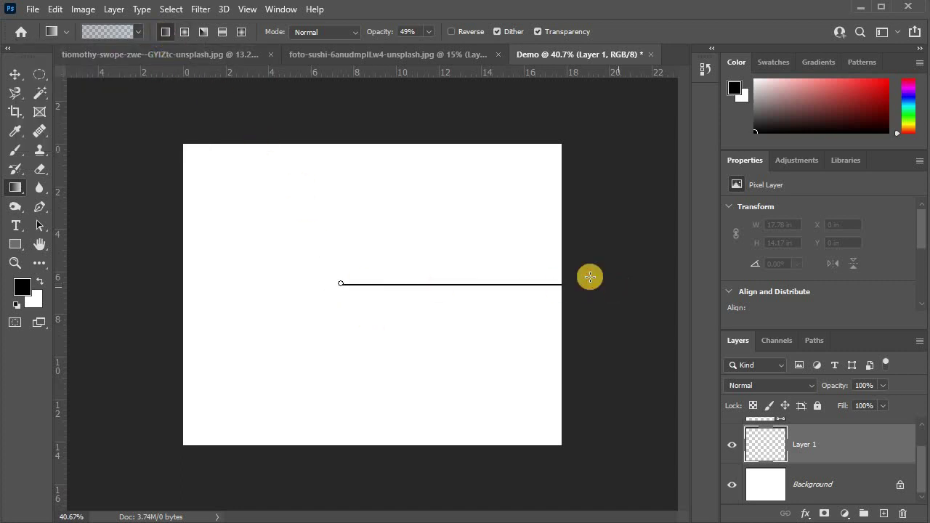
key("ctrl+z")
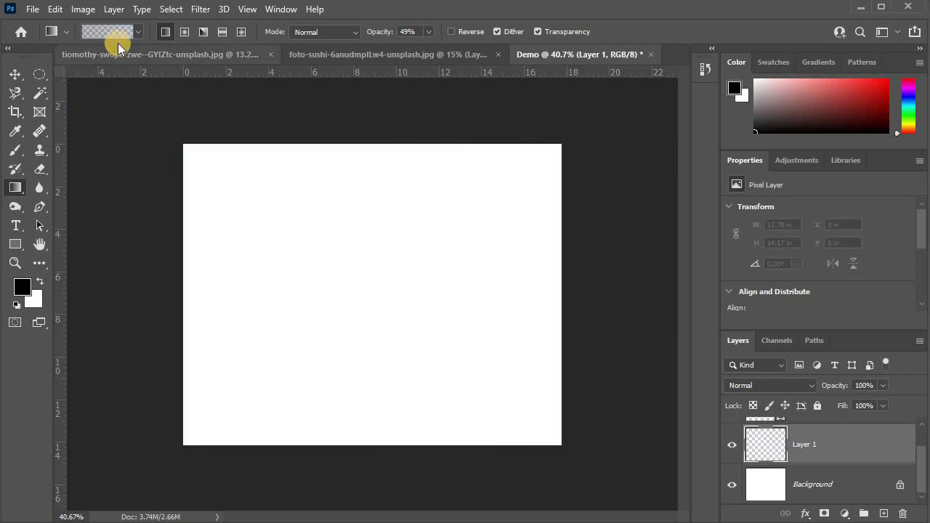
Reopen the Gradient Editor, leave Gradient Type on Solid, and cancel without changes
left_click(106, 32)
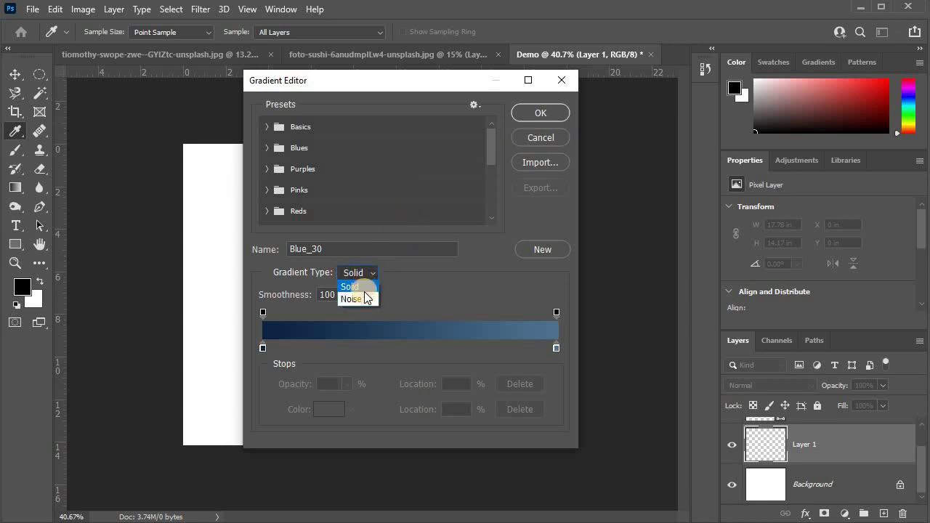
left_click(524, 145)
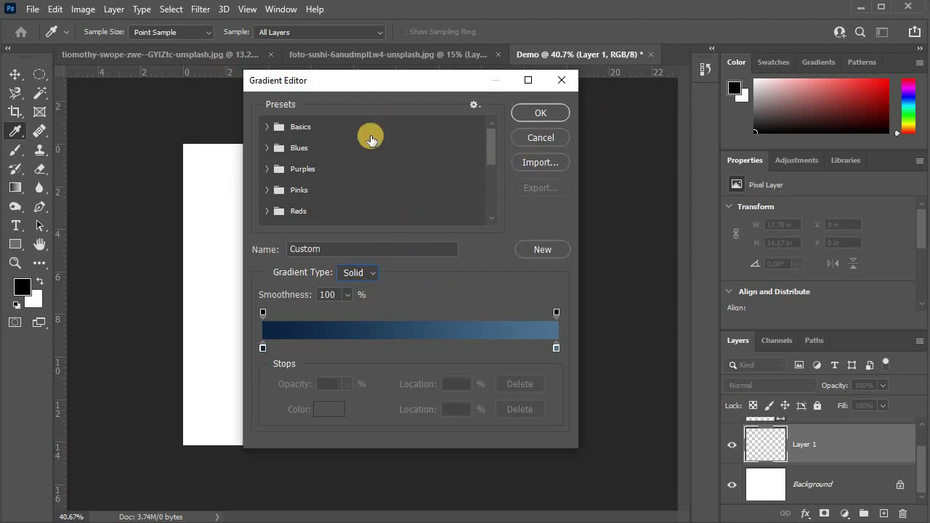
left_click(530, 138)
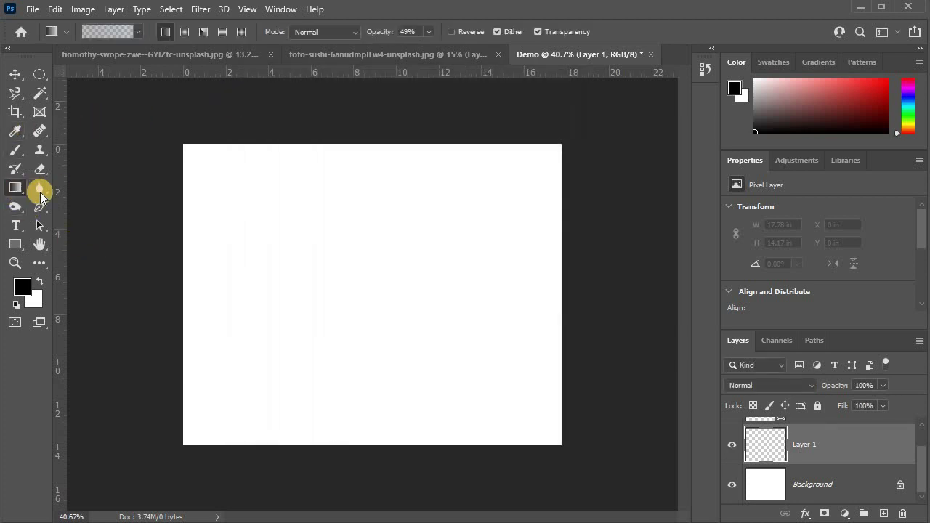
Select the Blur Tool and look through the portrait and building photo documents
left_click(40, 193)
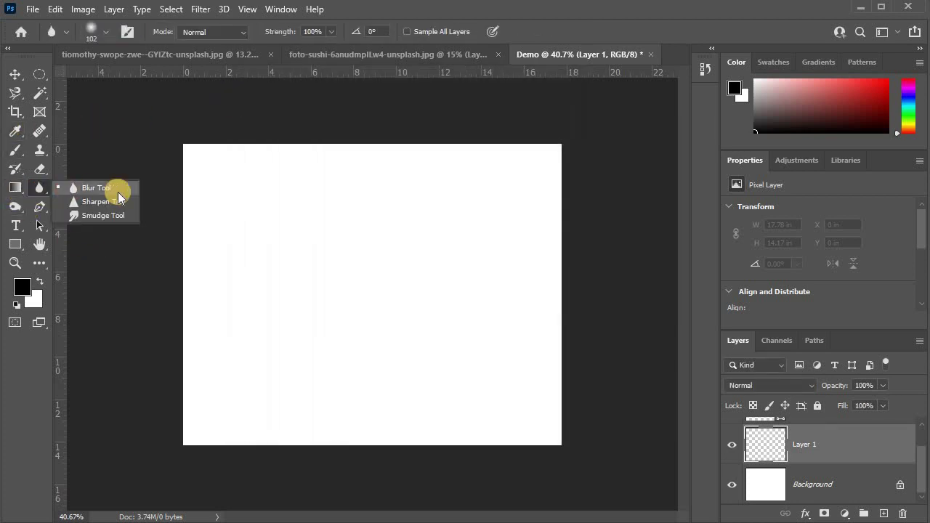
left_click(74, 190)
left_click(363, 54)
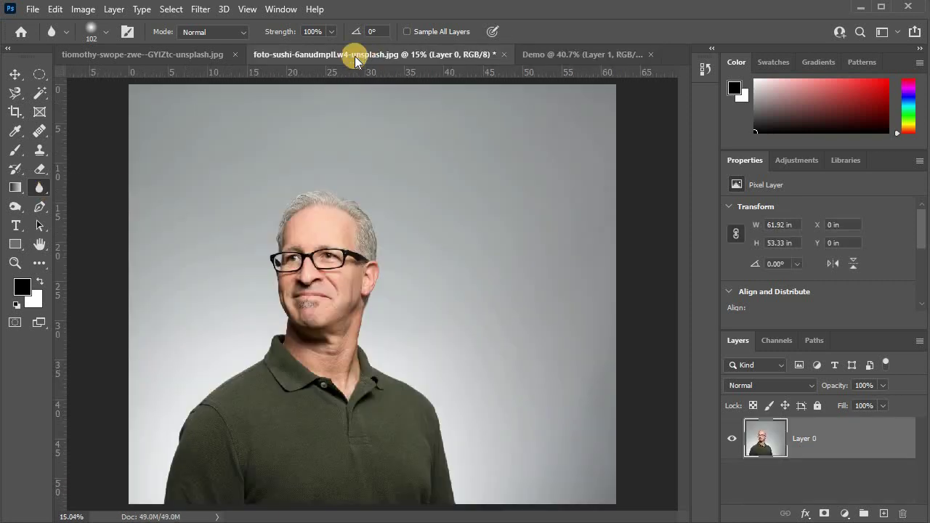
scroll(313, 262, "up", 2)
scroll(316, 253, "up", 2)
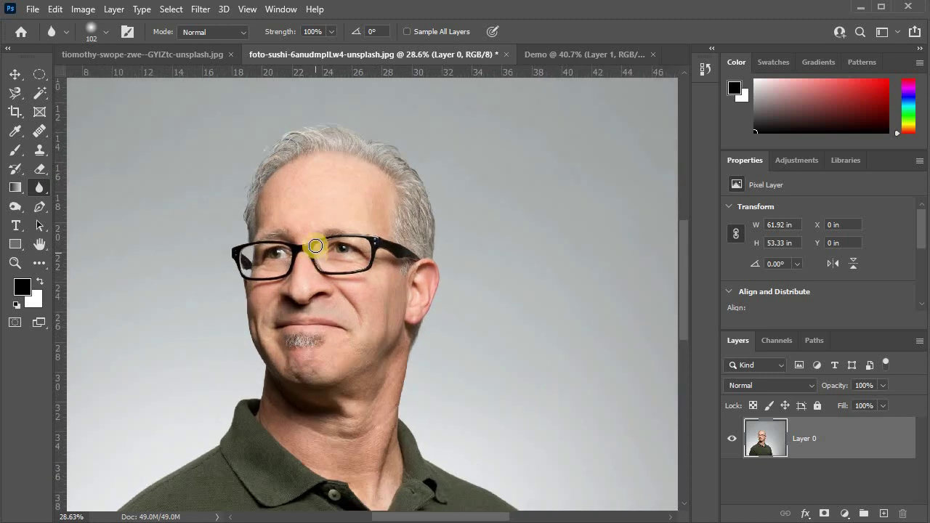
scroll(316, 253, "down", 2)
left_click(122, 56)
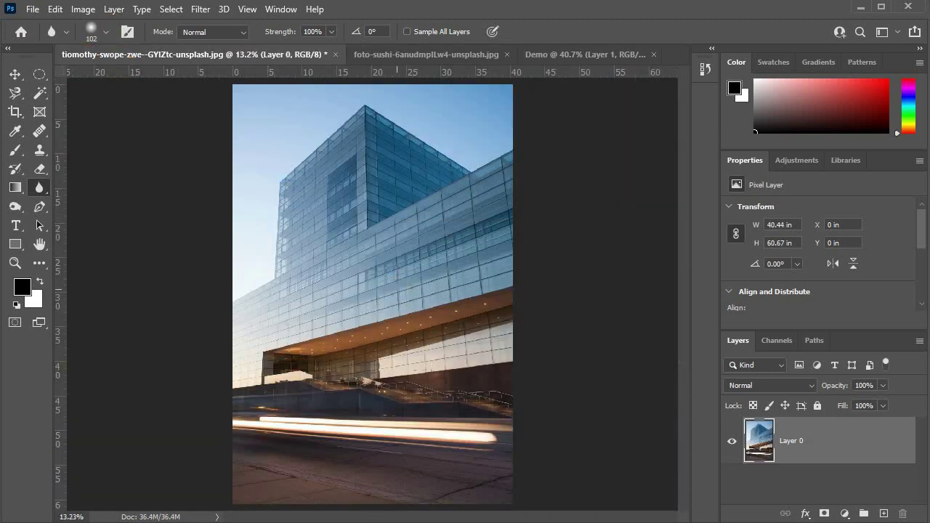
Open john-fornander-_MipO-LRYAM-unsplash.jpg from Downloads as a new document
left_click(33, 9)
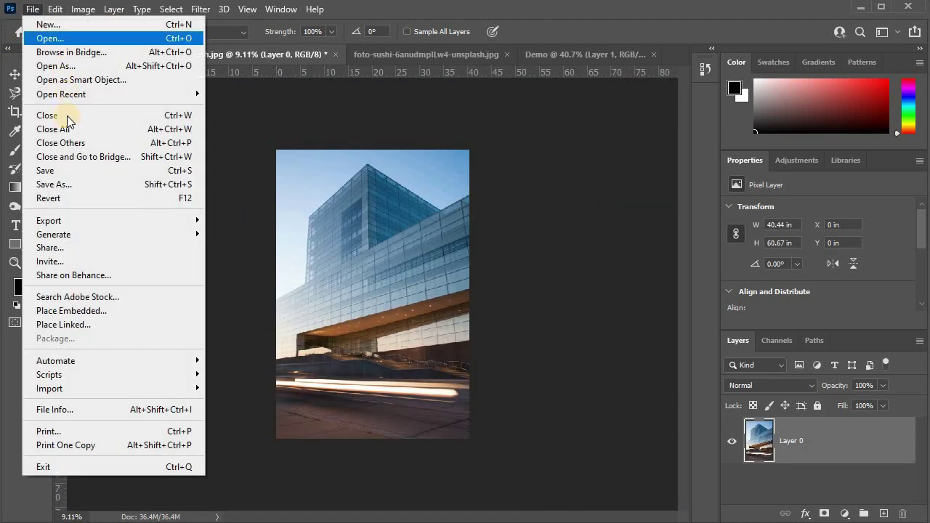
left_click(66, 43)
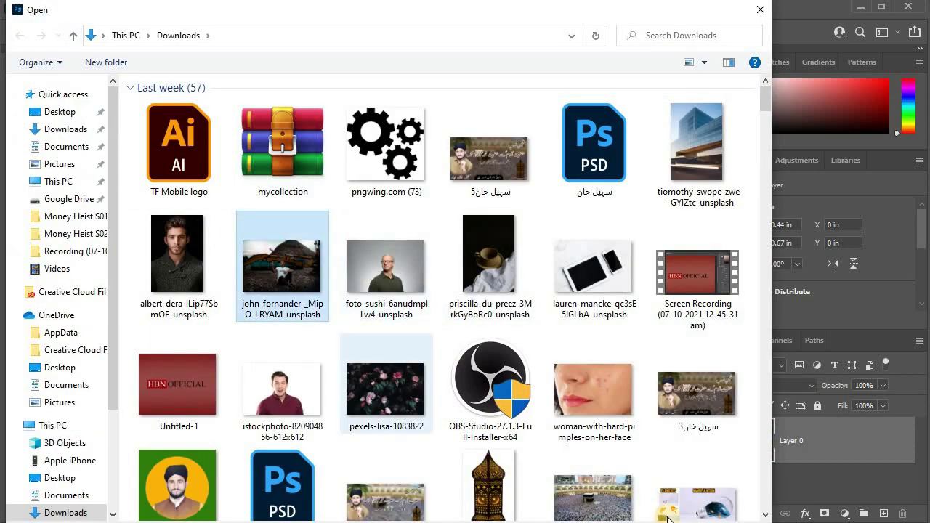
key("Escape")
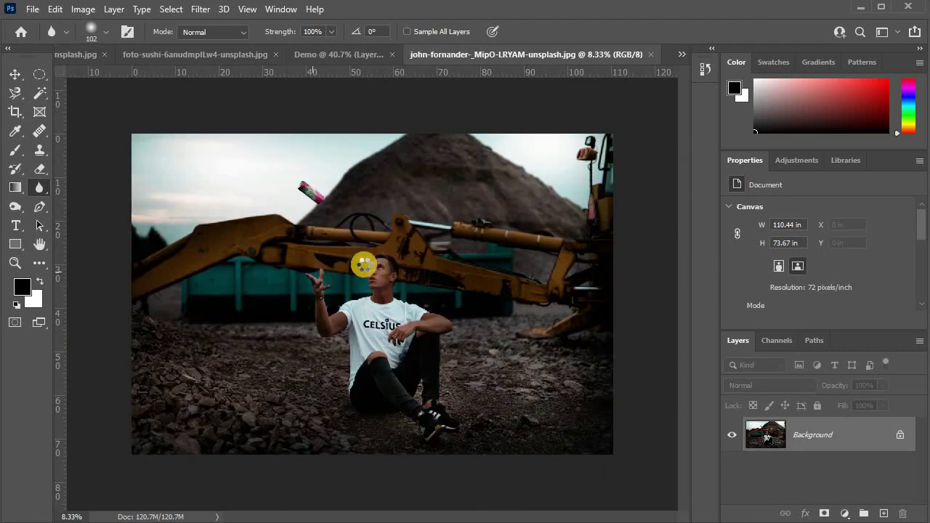
Zoom in on the thrown can and unlock the Background into Layer 0
scroll(387, 281, "up", 1)
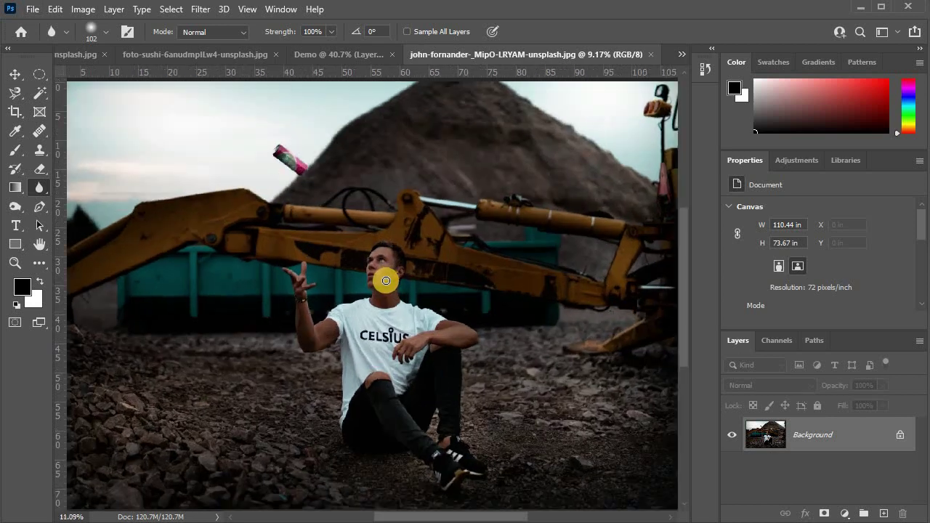
scroll(359, 259, "up", 4)
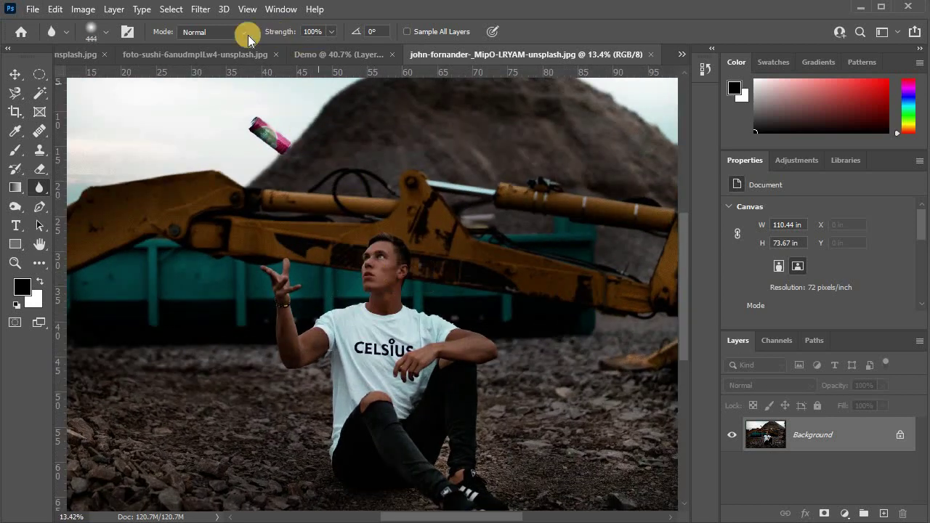
scroll(264, 222, "up", 1)
scroll(276, 225, "up", 2)
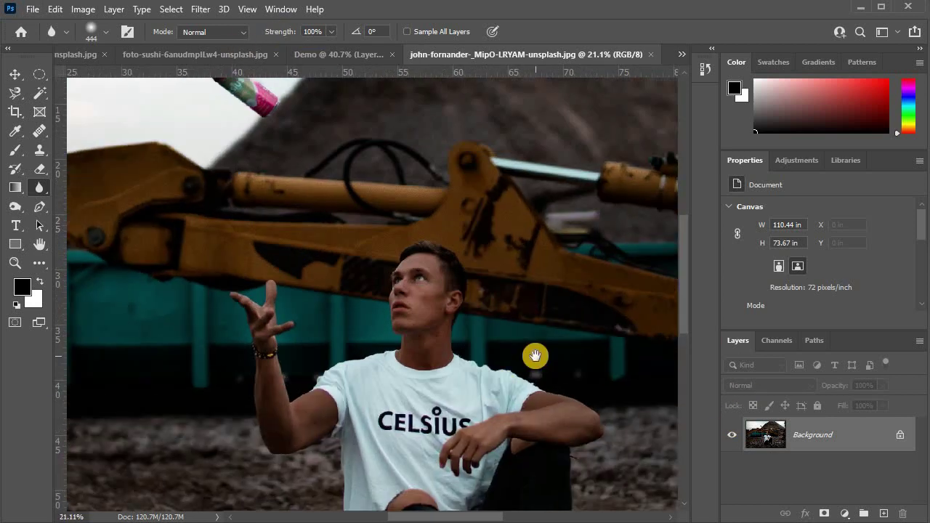
scroll(465, 189, "up", 1)
scroll(392, 204, "down", 3)
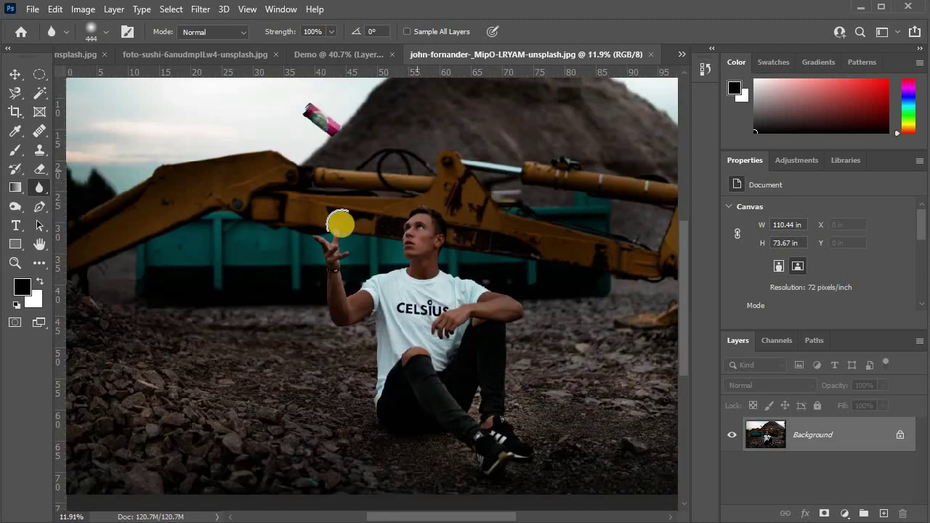
scroll(371, 239, "down", 2)
scroll(328, 195, "up", 1)
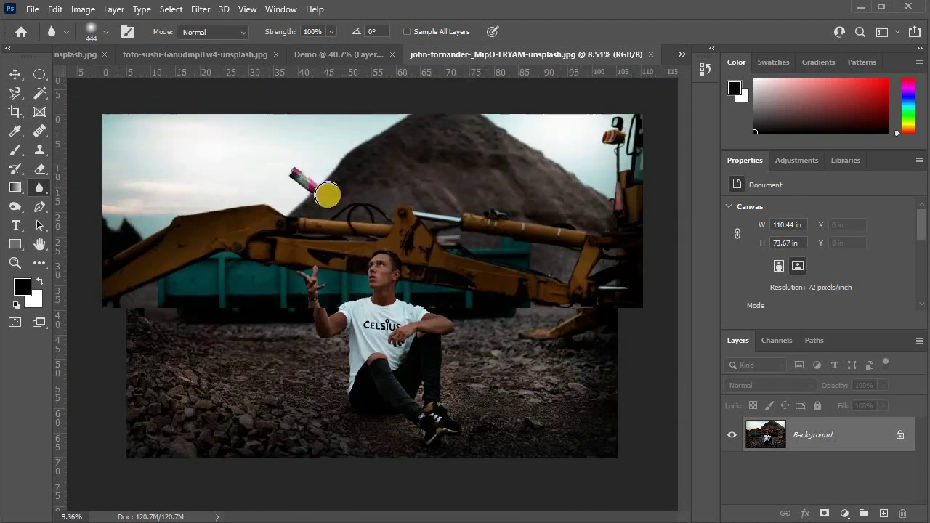
scroll(336, 201, "up", 1)
scroll(266, 154, "up", 2)
scroll(269, 154, "up", 1)
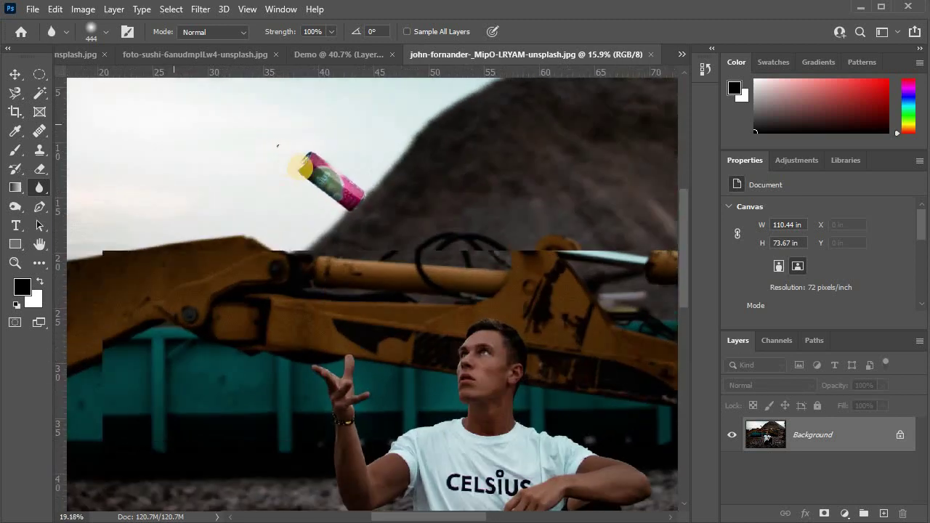
scroll(341, 247, "up", 1)
scroll(356, 254, "up", 1)
scroll(367, 250, "up", 1)
left_click_drag(366, 249, 346, 247)
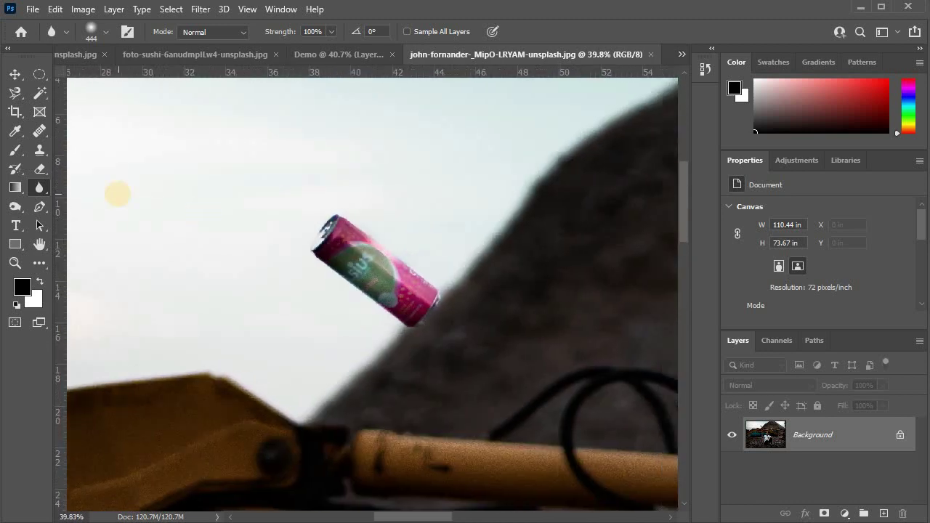
left_click(901, 434)
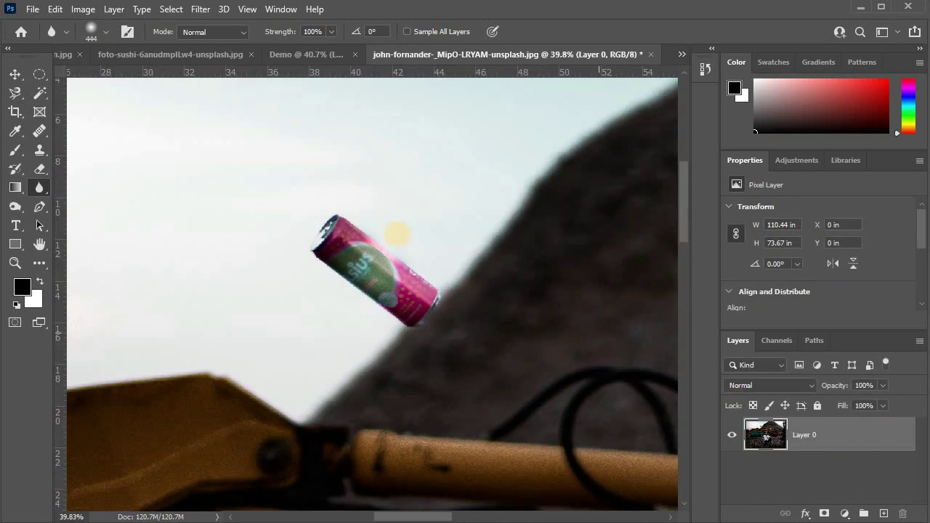
Blur the thrown can and its label, enlarging the Blur brush to 846
left_click_drag(327, 213, 416, 270)
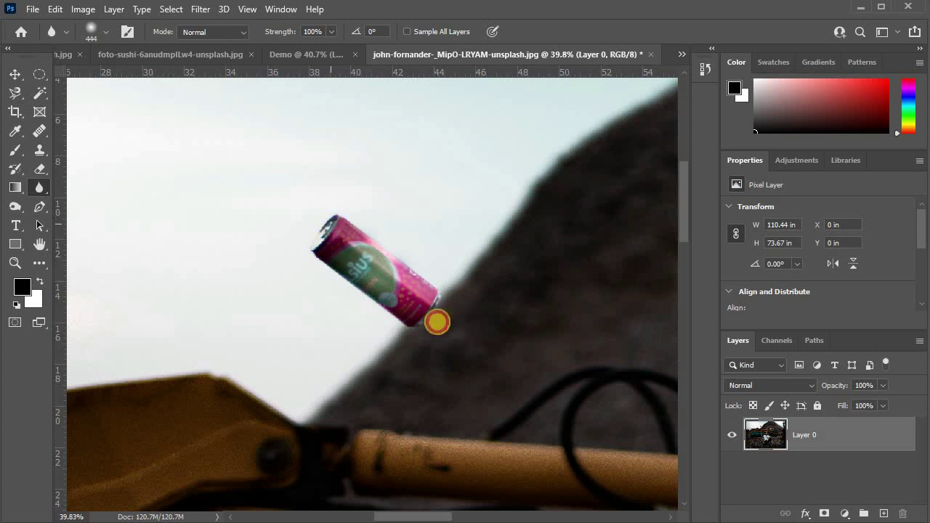
left_click_drag(437, 322, 411, 326)
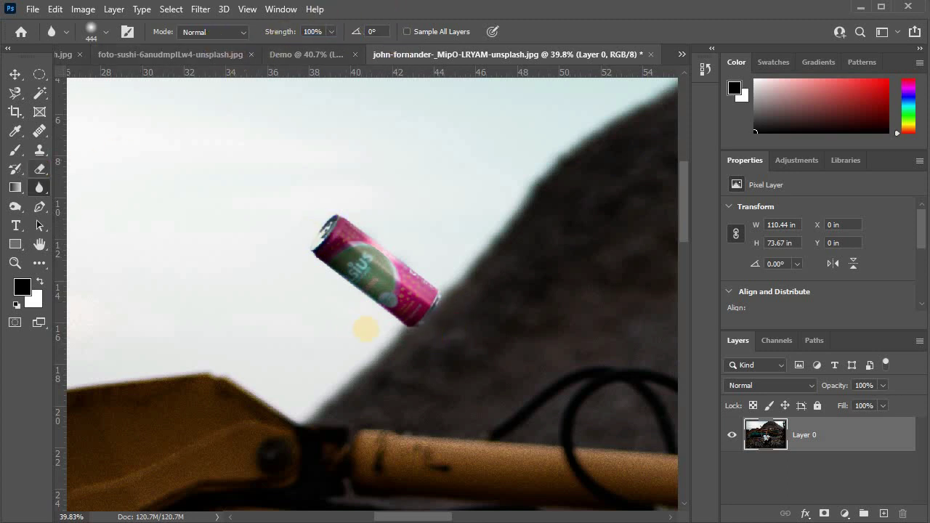
left_click_drag(366, 331, 409, 326)
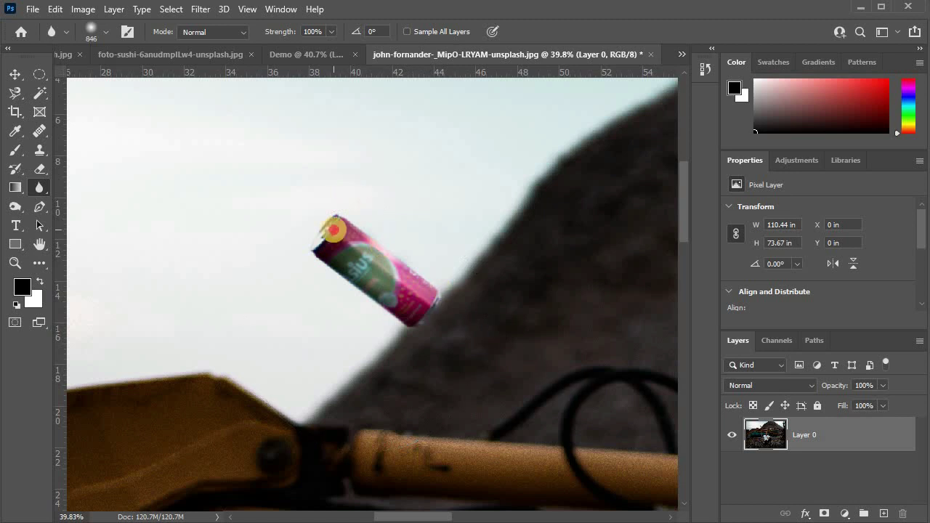
left_click_drag(394, 269, 378, 283)
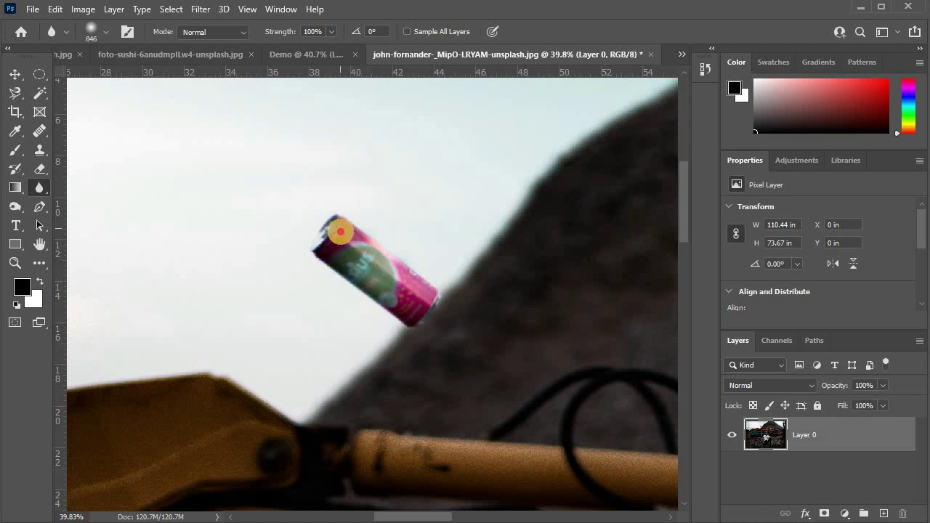
left_click_drag(341, 232, 406, 290)
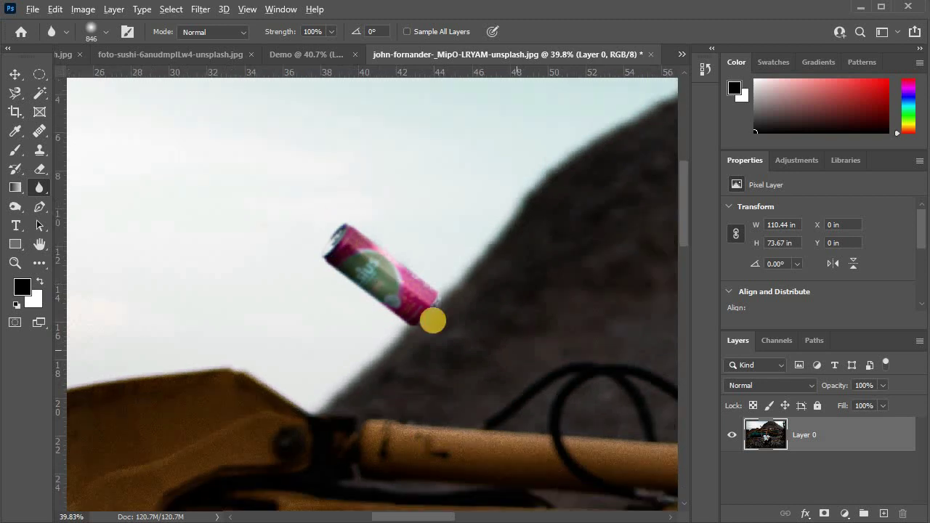
Blur the man's cheek and face from chin up to nose
scroll(432, 320, "down", 1)
scroll(415, 361, "down", 3)
scroll(416, 361, "up", 2)
scroll(580, 426, "up", 2)
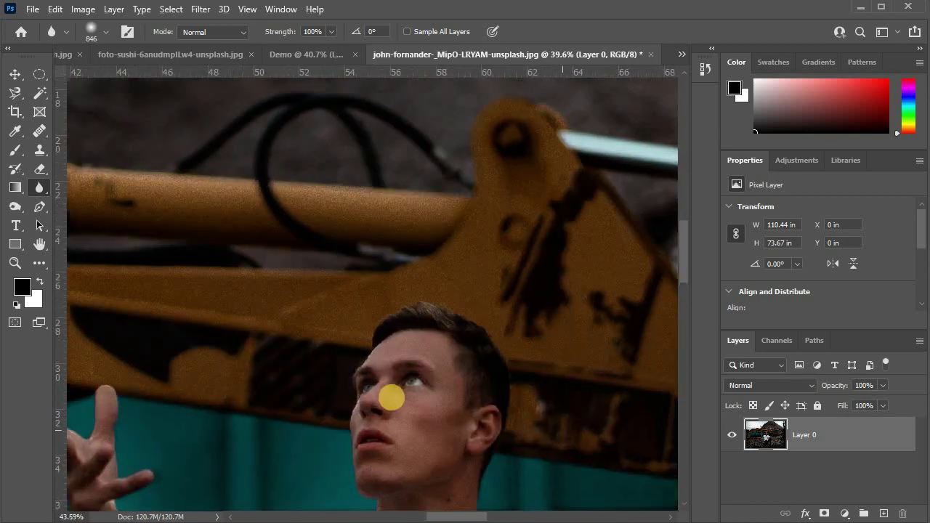
scroll(390, 393, "up", 2)
scroll(386, 231, "up", 1)
scroll(349, 256, "down", 1)
mouse_move(400, 234)
left_mouse_down()
mouse_move(399, 254)
mouse_move(432, 286)
left_mouse_up()
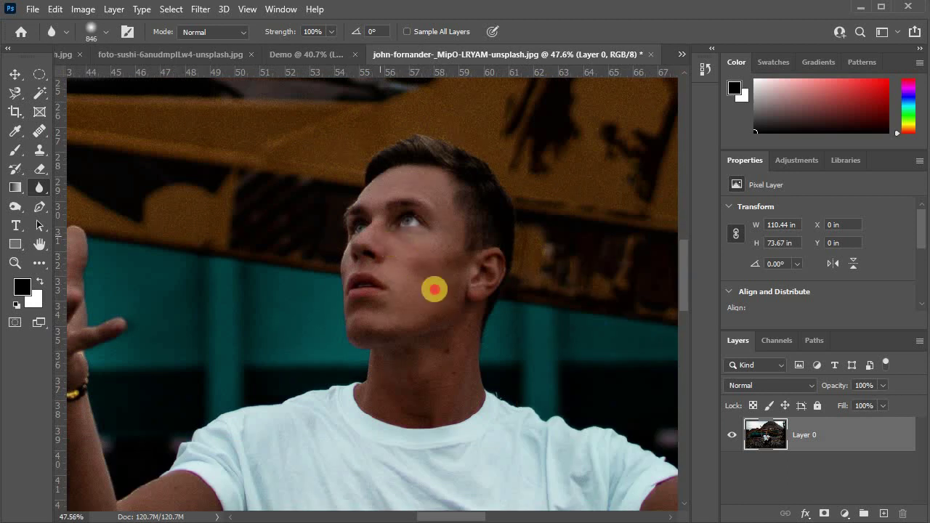
left_click_drag(368, 336, 378, 259)
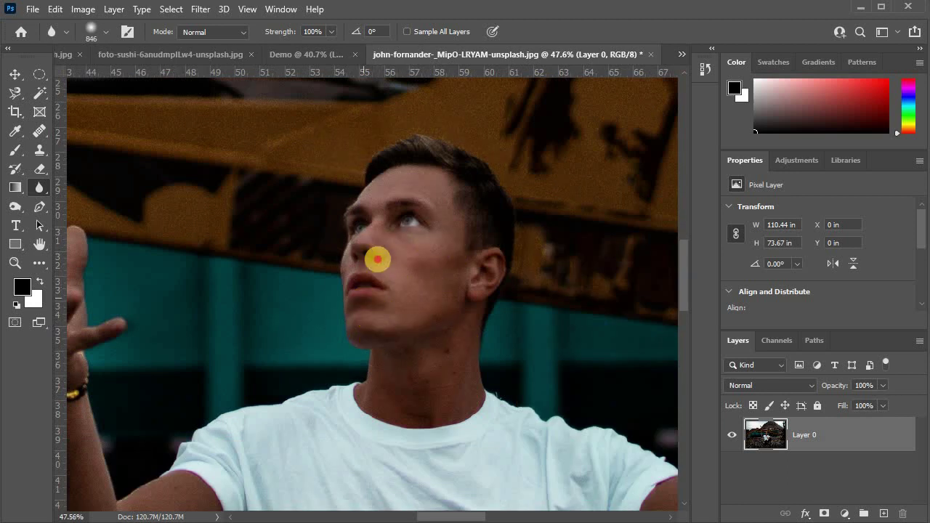
scroll(377, 259, "down", 1)
scroll(375, 263, "down", 2)
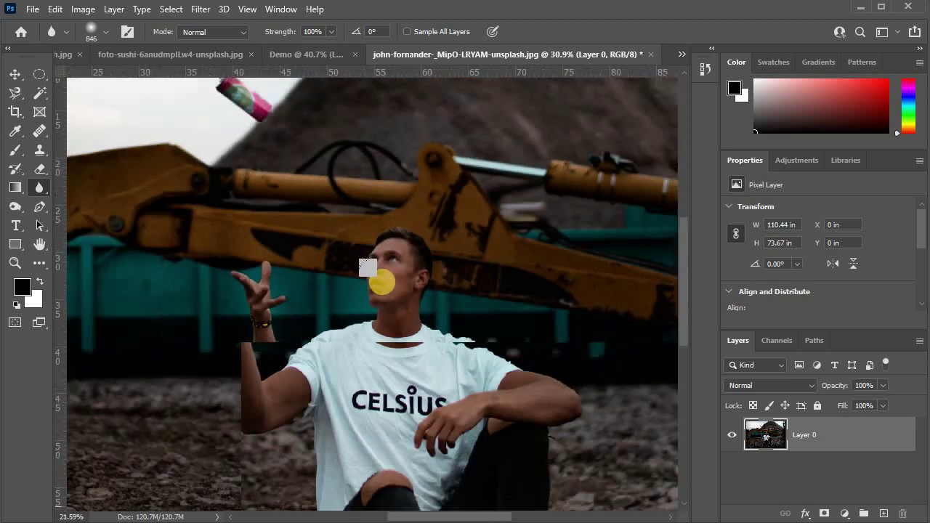
scroll(370, 269, "down", 2)
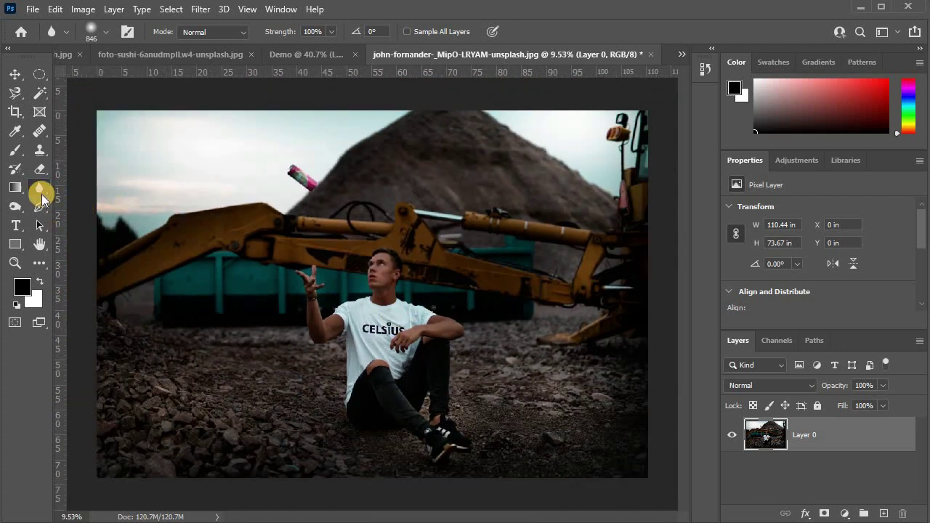
right_click(40, 189)
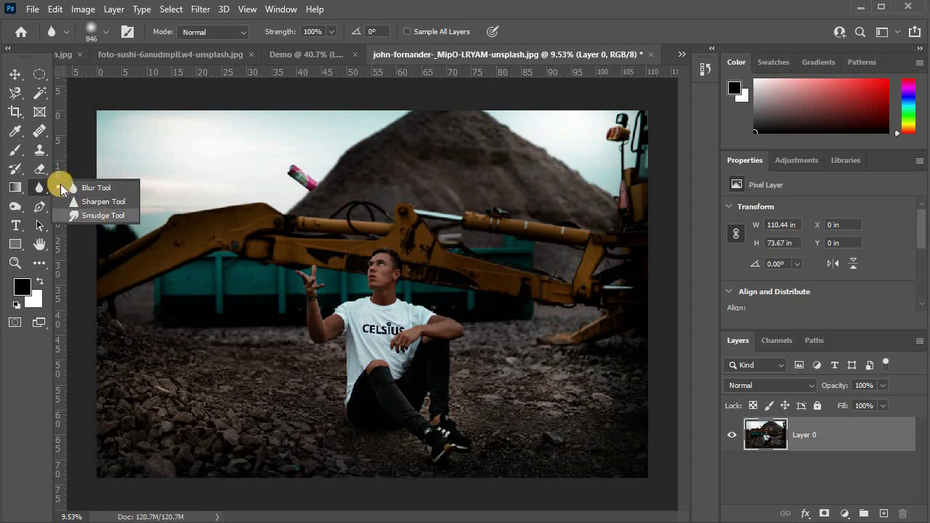
Switch to the Sharpen Tool and shrink its brush to 198
left_click(102, 203)
scroll(434, 322, "up", 3)
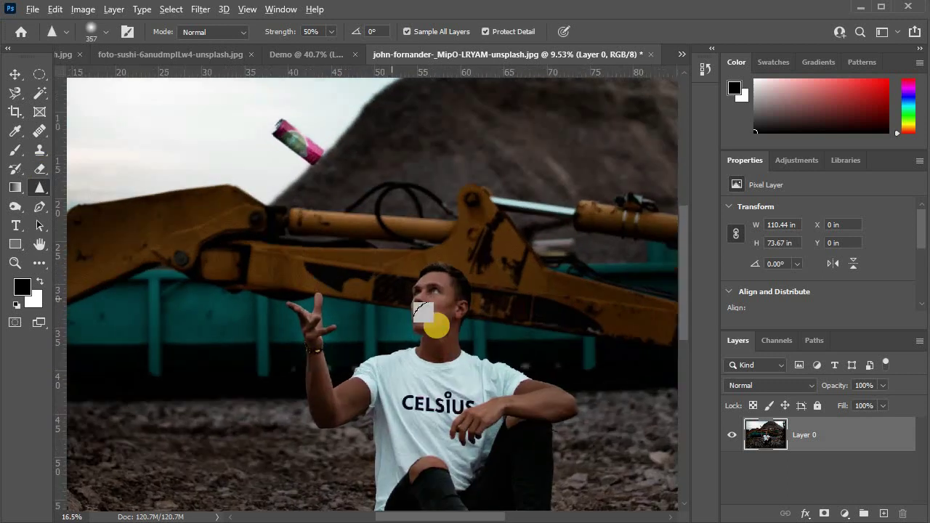
scroll(438, 295, "up", 2)
scroll(429, 285, "up", 2)
scroll(429, 286, "up", 2)
left_click_drag(371, 239, 305, 249)
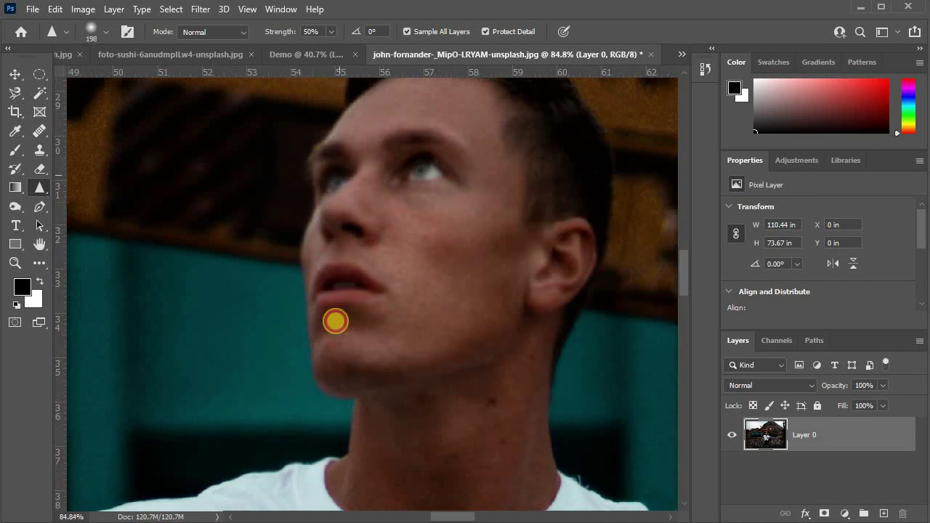
Zoom out and drag Layer 0 onto the New Layer button to duplicate it
scroll(357, 193, "down", 2)
scroll(357, 213, "down", 3)
scroll(639, 315, "down", 3)
scroll(639, 315, "down", 1)
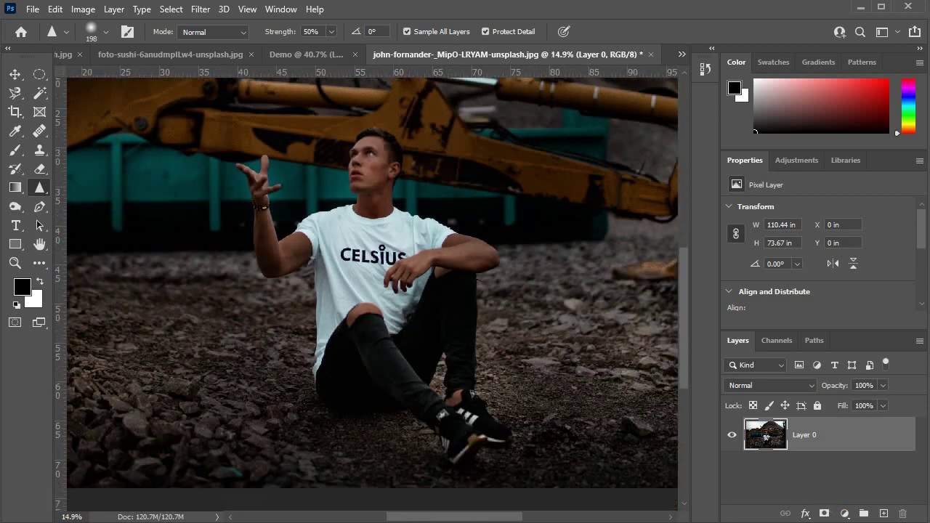
left_click_drag(812, 449, 883, 513)
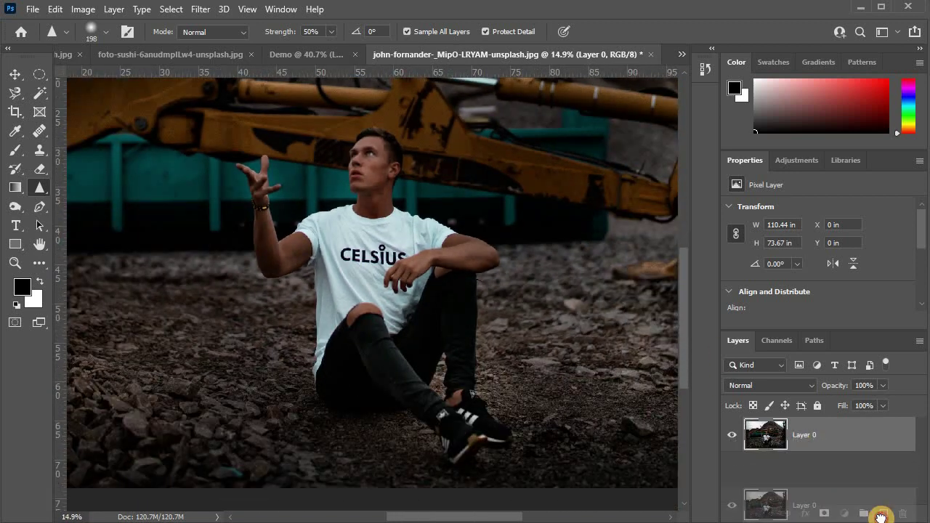
Confirm the Layer 0 copy and choose the Dodge Tool
left_click(581, 71)
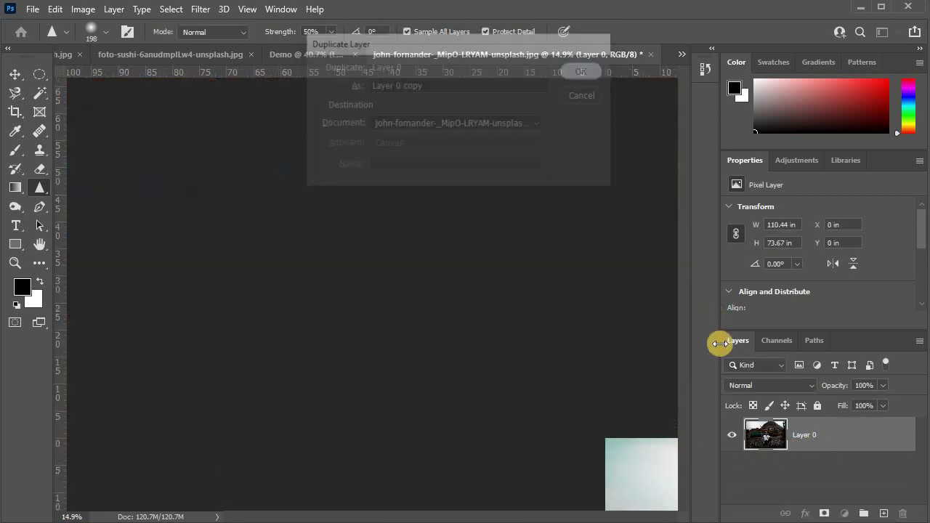
scroll(199, 216, "up", 3)
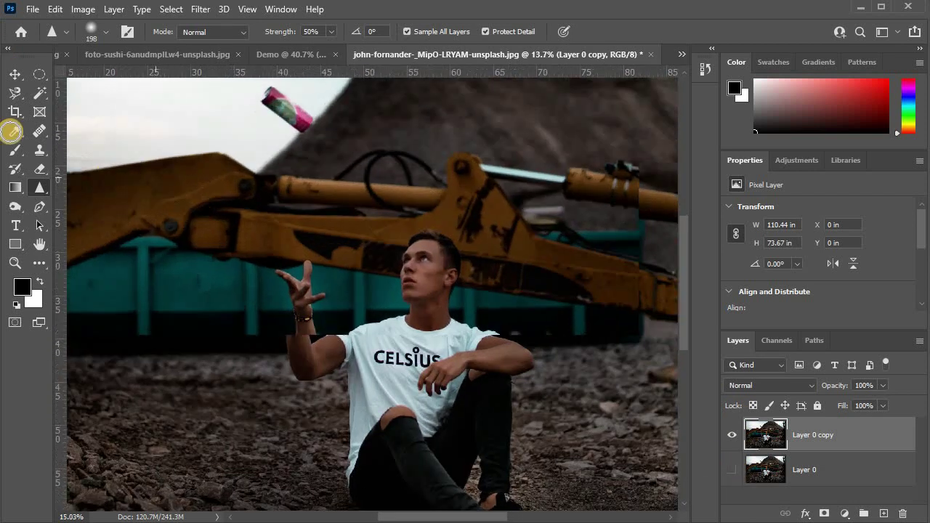
left_click(17, 210)
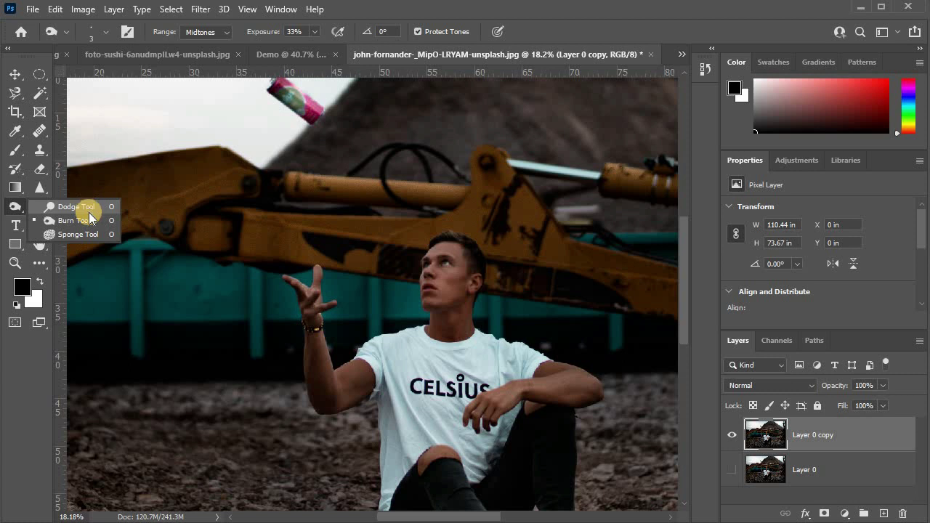
left_click(83, 210)
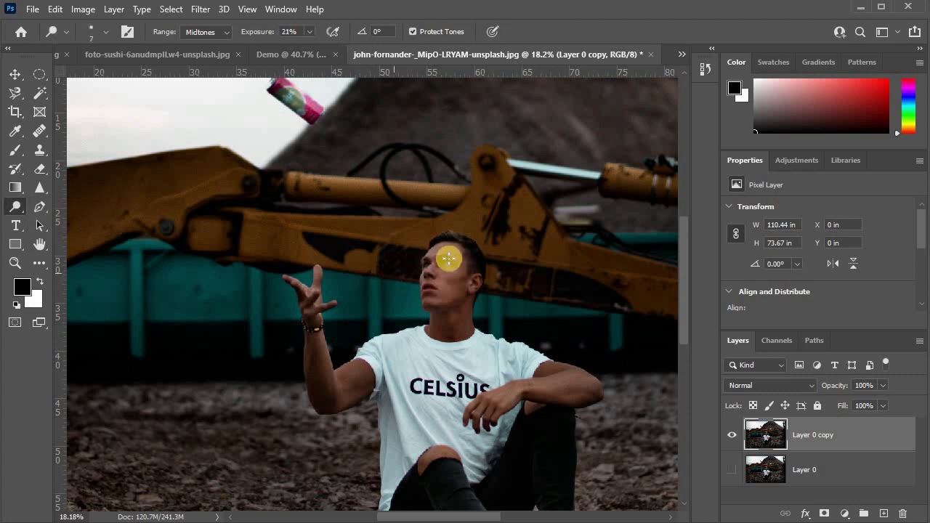
Resize the Dodge brush and lighten the skin across the forehead
scroll(448, 255, "up", 6)
scroll(468, 313, "up", 2)
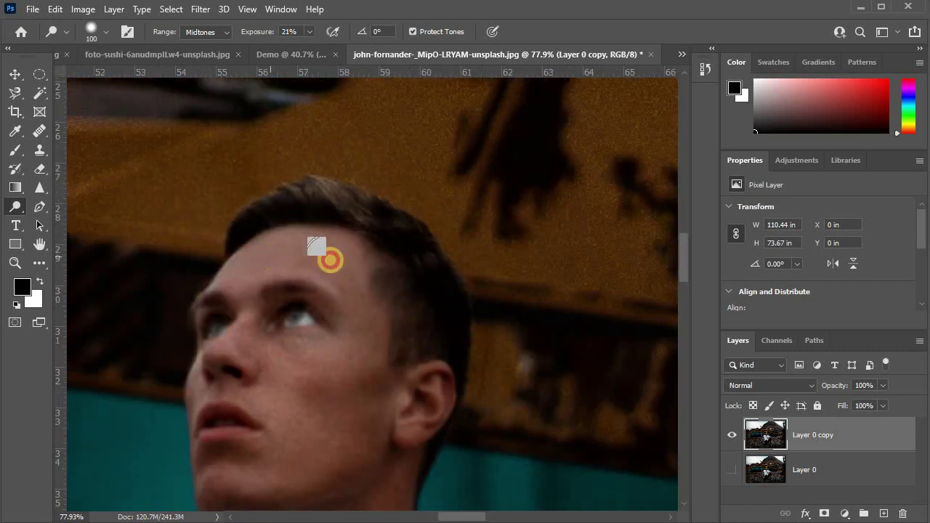
mouse_move(206, 242)
left_mouse_down()
mouse_move(293, 270)
mouse_move(241, 266)
left_mouse_up()
scroll(241, 267, "up", 1)
scroll(256, 305, "up", 5)
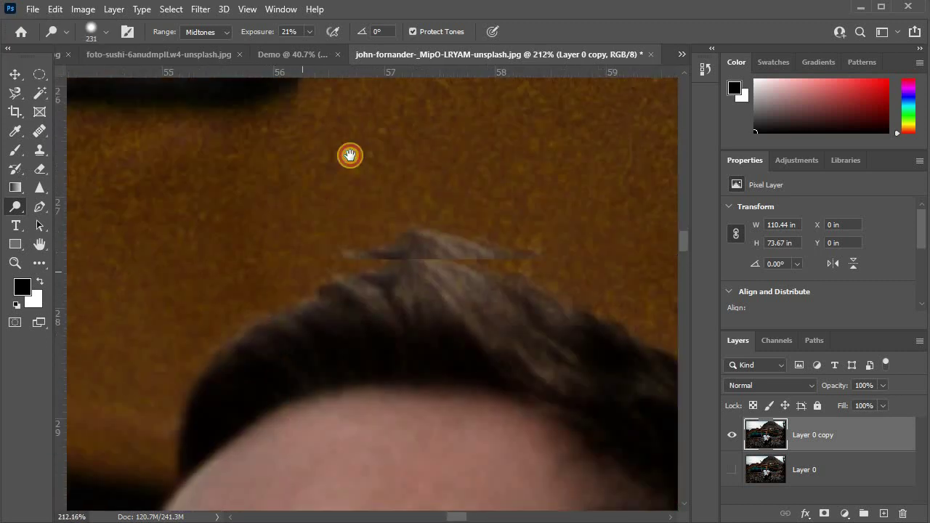
left_click_drag(327, 228, 247, 241)
mouse_move(427, 305)
left_mouse_down()
mouse_move(359, 324)
mouse_move(300, 318)
left_mouse_up()
Set the Dodge brush to 24 px and lighten the hairline and more forehead skin
left_click_drag(262, 292, 290, 315)
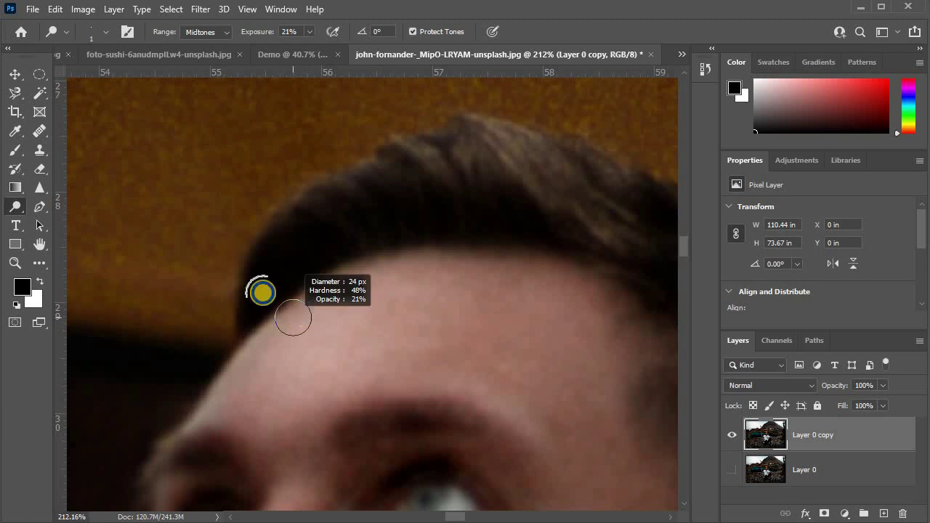
left_click_drag(20, 211, 65, 212)
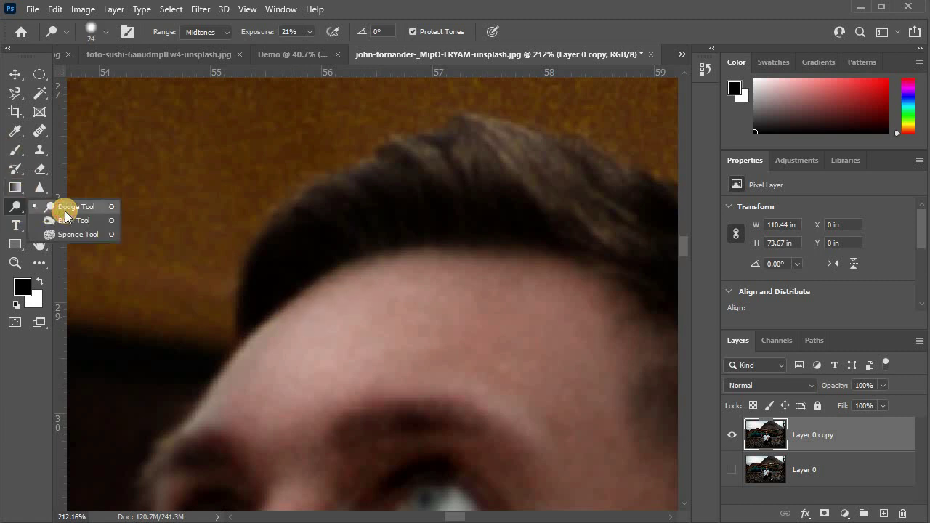
left_click(65, 207)
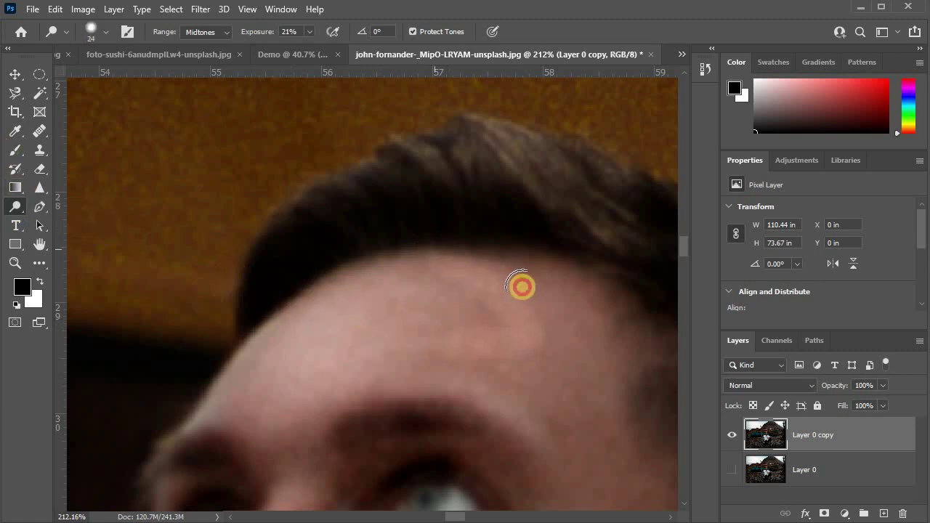
mouse_move(467, 287)
left_mouse_down()
mouse_move(521, 317)
mouse_move(488, 289)
mouse_move(297, 297)
mouse_move(241, 341)
mouse_move(232, 368)
mouse_move(457, 332)
mouse_move(546, 378)
mouse_move(482, 265)
mouse_move(617, 368)
mouse_move(575, 362)
mouse_move(575, 407)
mouse_move(505, 355)
left_mouse_up()
scroll(357, 189, "down", 5)
scroll(357, 189, "right", 5)
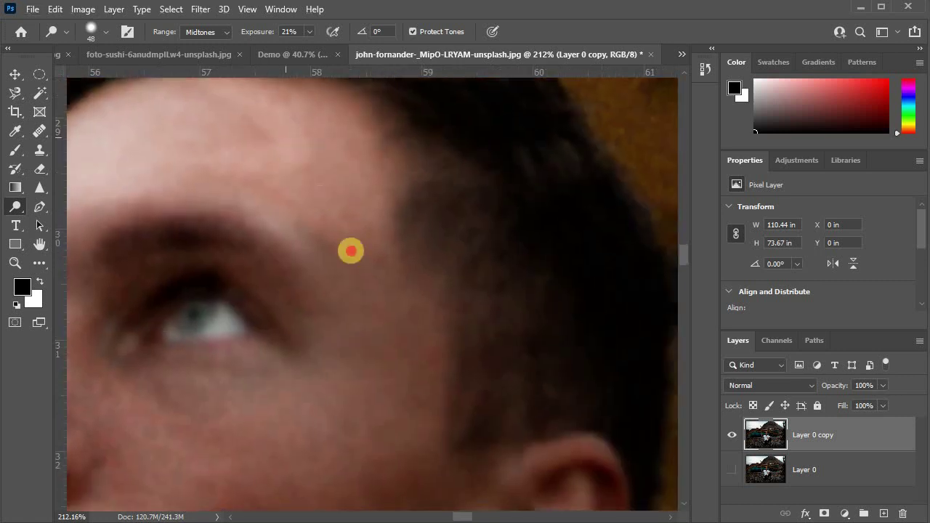
mouse_move(339, 212)
left_mouse_down()
mouse_move(342, 356)
mouse_move(361, 359)
mouse_move(398, 240)
left_mouse_up()
scroll(426, 288, "up", 2)
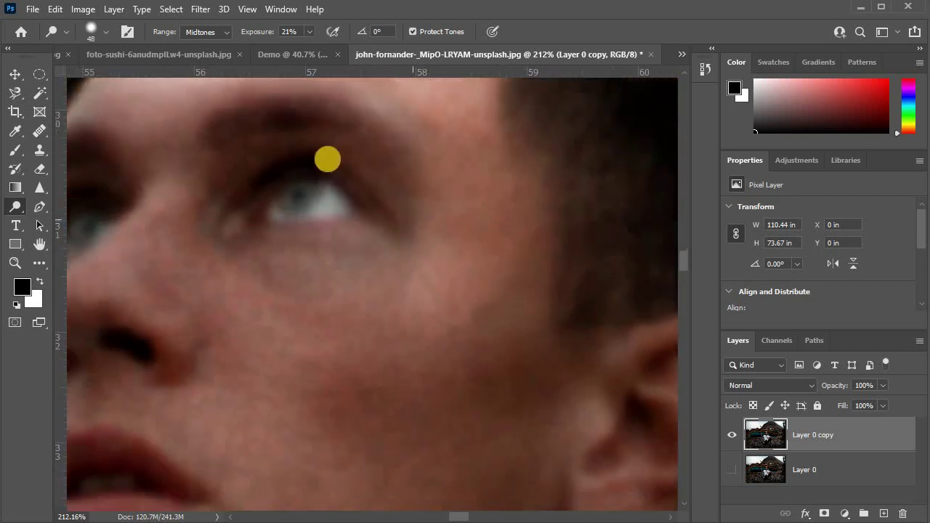
scroll(327, 158, "up", 2)
left_click_drag(273, 138, 417, 312)
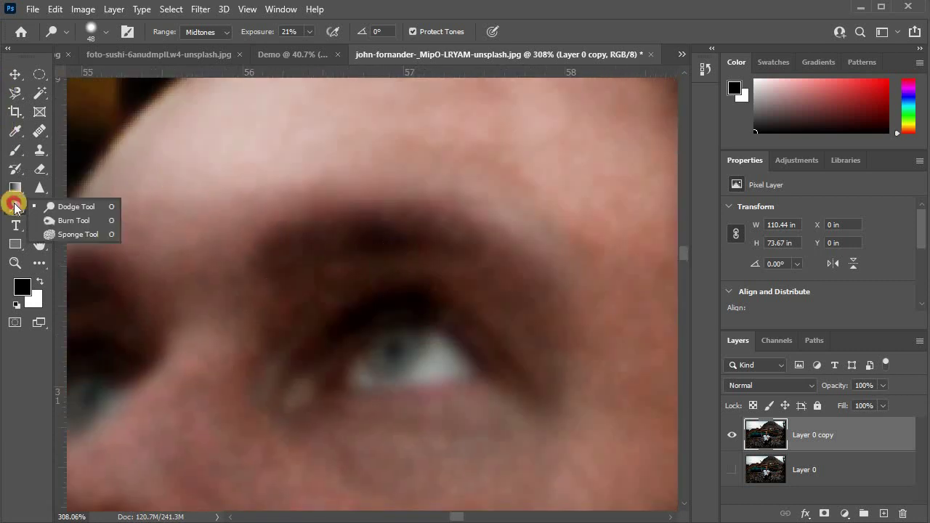
Use the Burn Tool at 14 px to darken the skin around the eyebrow
left_click_drag(11, 208, 58, 221)
mouse_move(328, 292)
left_mouse_down()
mouse_move(436, 239)
mouse_move(264, 257)
mouse_move(441, 220)
mouse_move(211, 267)
mouse_move(276, 304)
mouse_move(357, 244)
mouse_move(220, 290)
mouse_move(231, 260)
mouse_move(259, 359)
mouse_move(293, 326)
mouse_move(451, 259)
mouse_move(404, 223)
mouse_move(513, 298)
mouse_move(432, 216)
mouse_move(565, 311)
mouse_move(418, 250)
mouse_move(438, 296)
left_mouse_up()
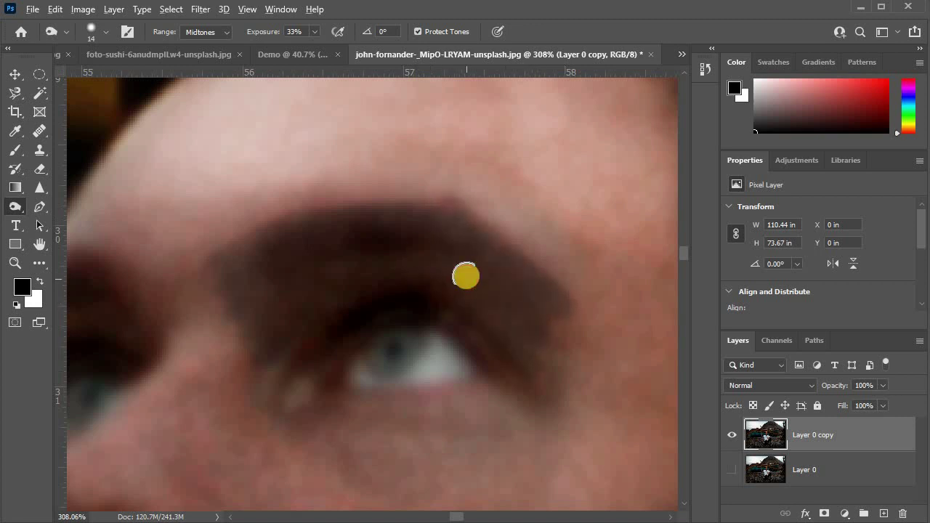
scroll(465, 271, "down", 2)
scroll(442, 229, "down", 2)
scroll(446, 226, "down", 2)
scroll(369, 226, "down", 1)
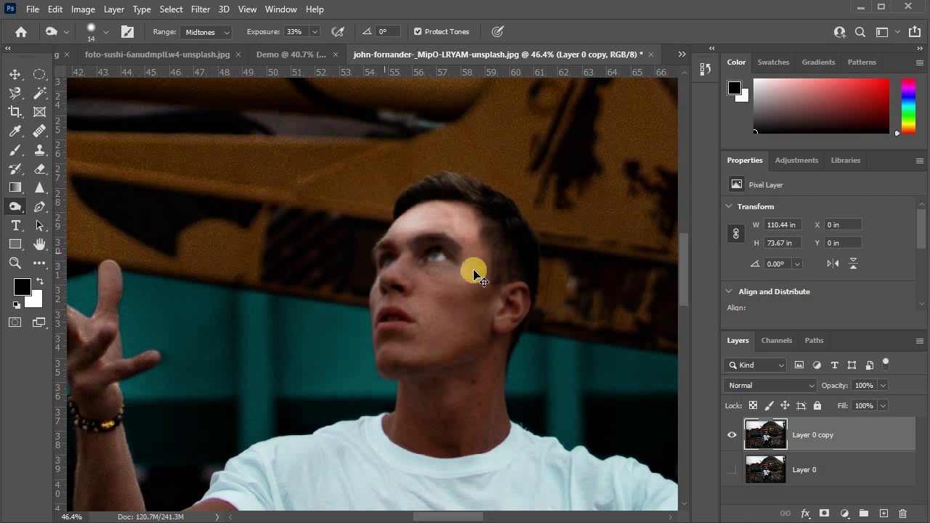
left_click_drag(469, 231, 400, 218)
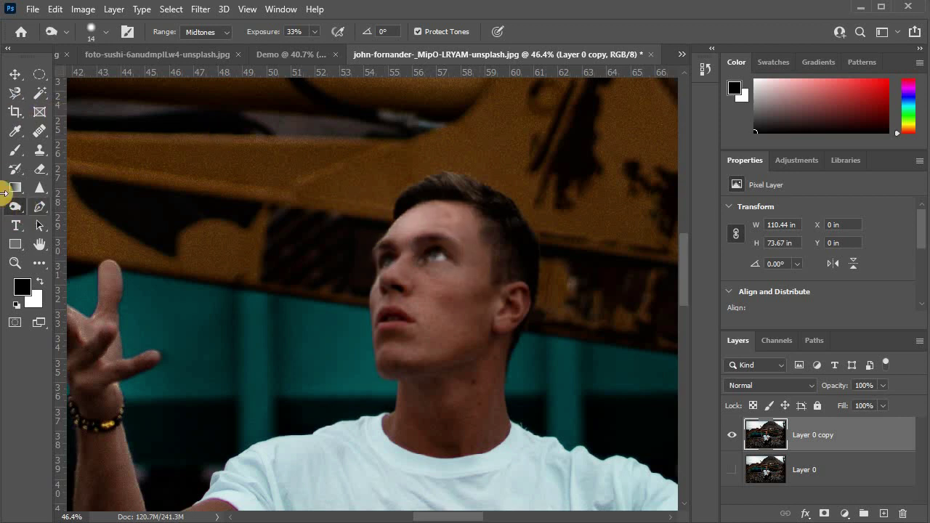
Select the Pen Tool and bring the Demo document to the front
left_click(32, 210)
right_click(43, 206)
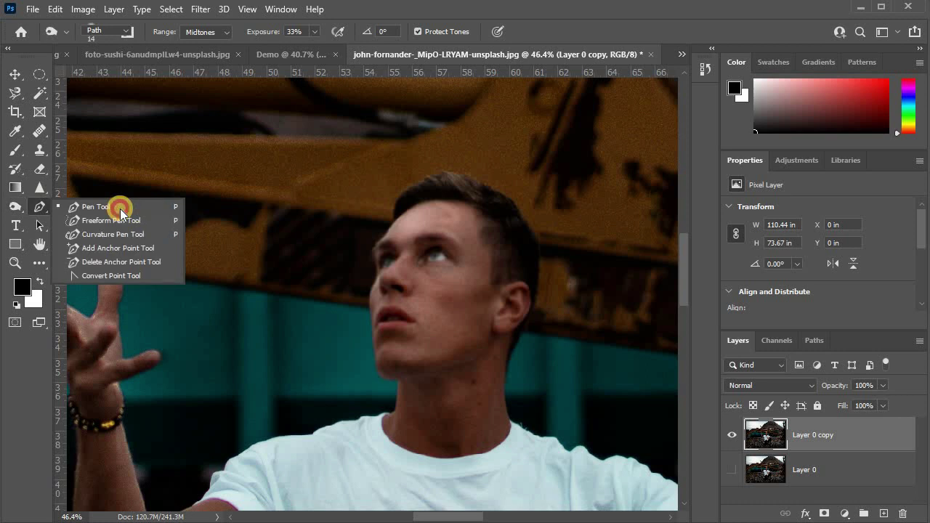
left_click(120, 208)
left_click(302, 56)
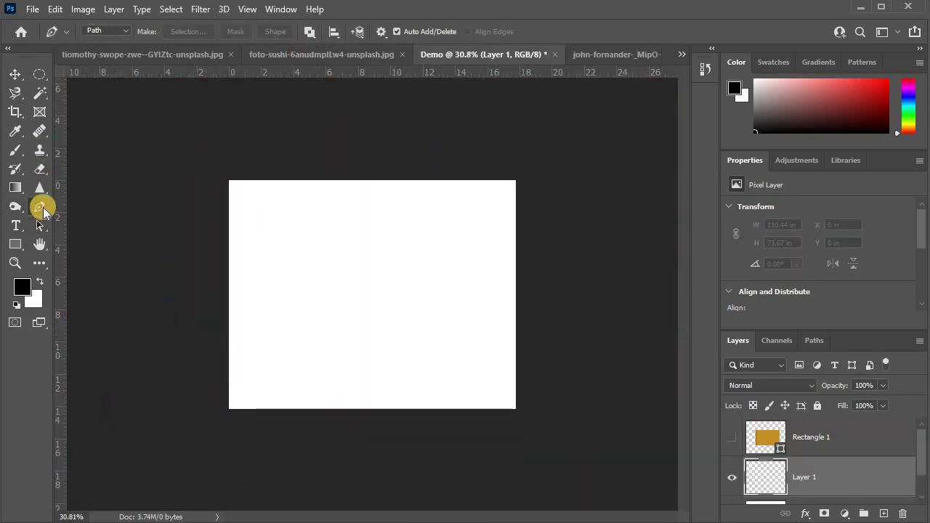
Draw an open Pen path: right anchor, centre corner, left-edge curve, then straight bottom segment
right_click(43, 207)
scroll(200, 293, "up", 3)
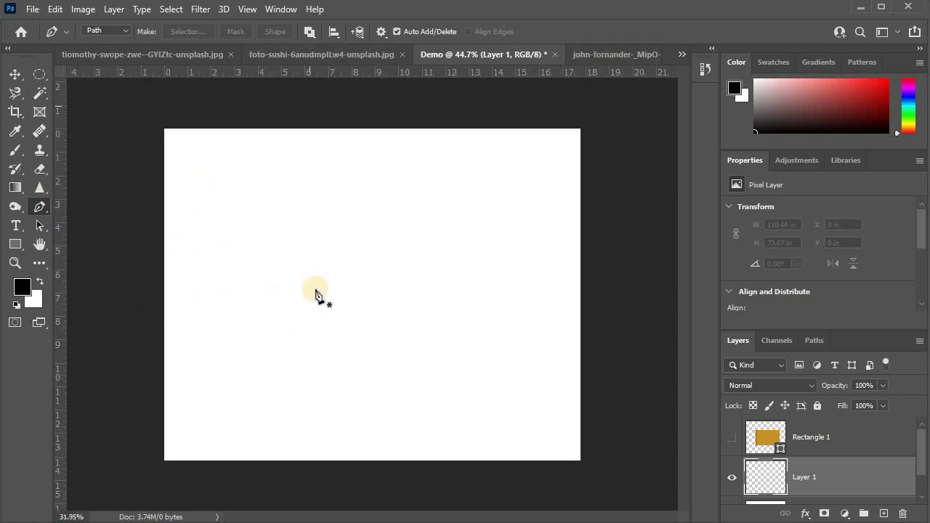
scroll(315, 290, "down", 3)
scroll(290, 292, "up", 2)
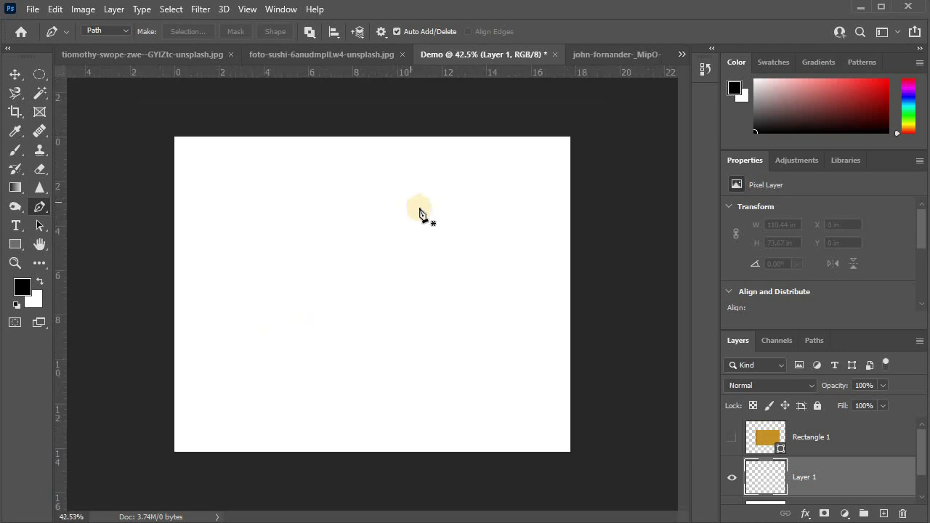
left_click(604, 254)
left_click_drag(362, 336, 236, 482)
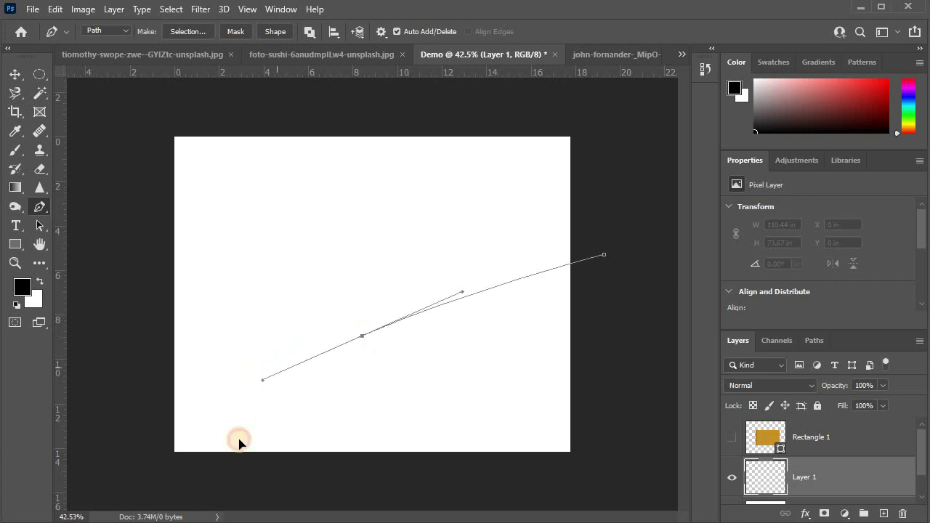
left_click(362, 336)
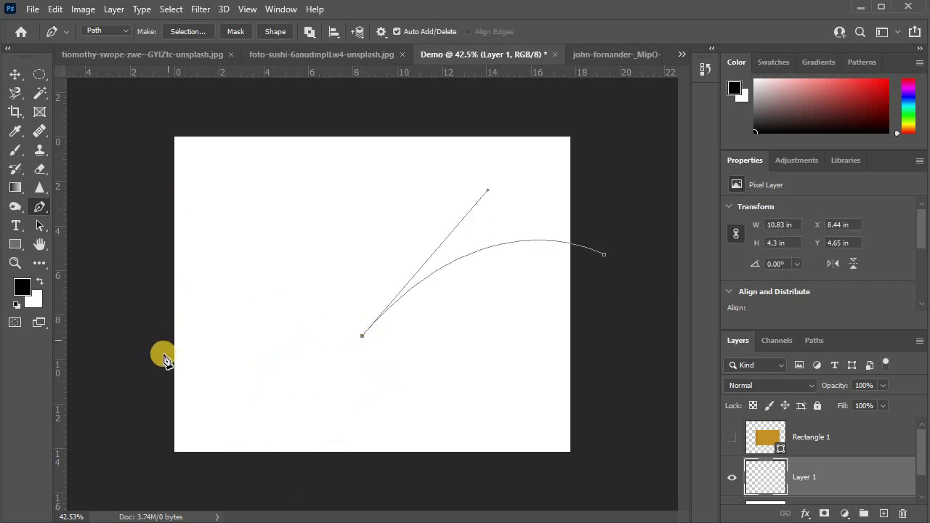
left_click_drag(162, 293, 121, 84)
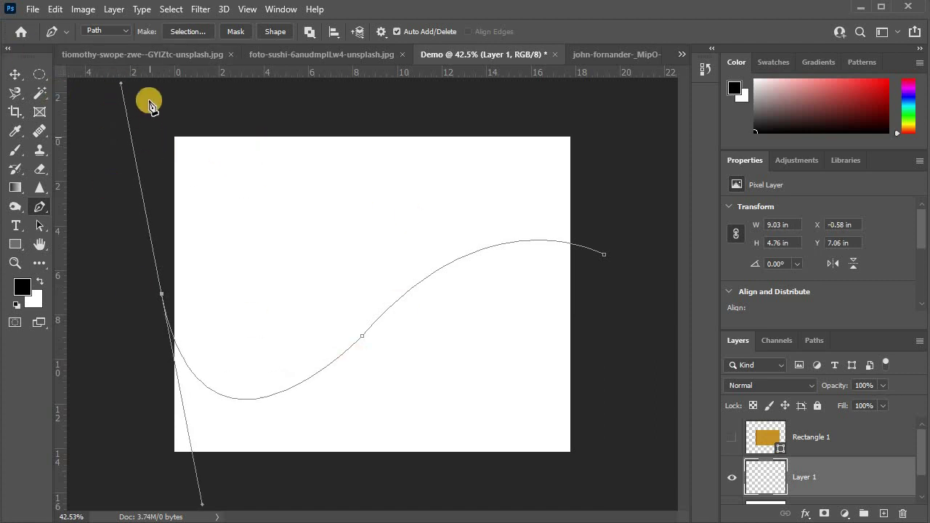
left_click(117, 471)
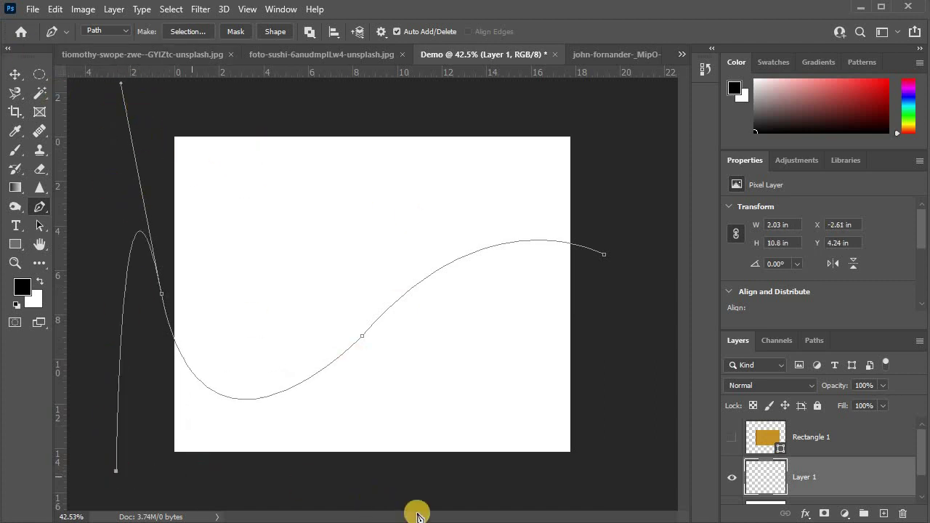
left_click(601, 479)
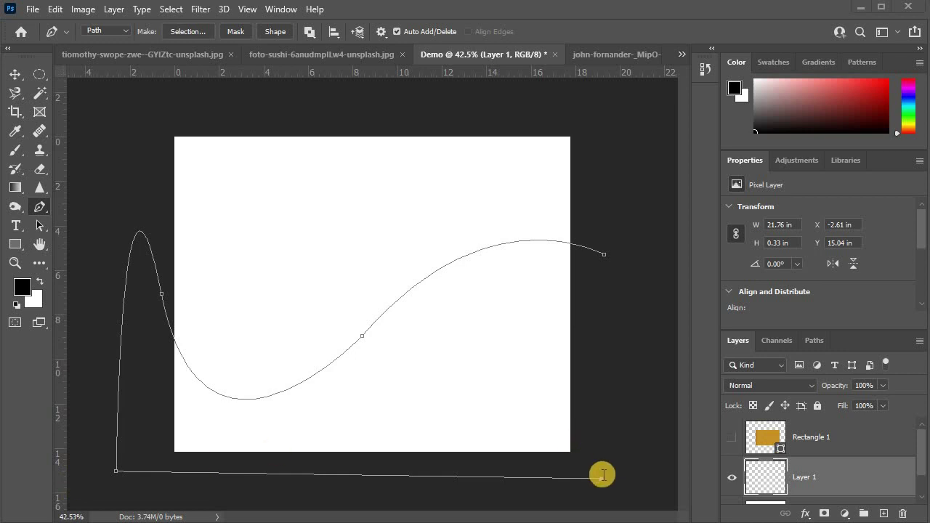
Close the wavy header path by joining its bottom-right anchor to the curve's top-right end
left_click(39, 207)
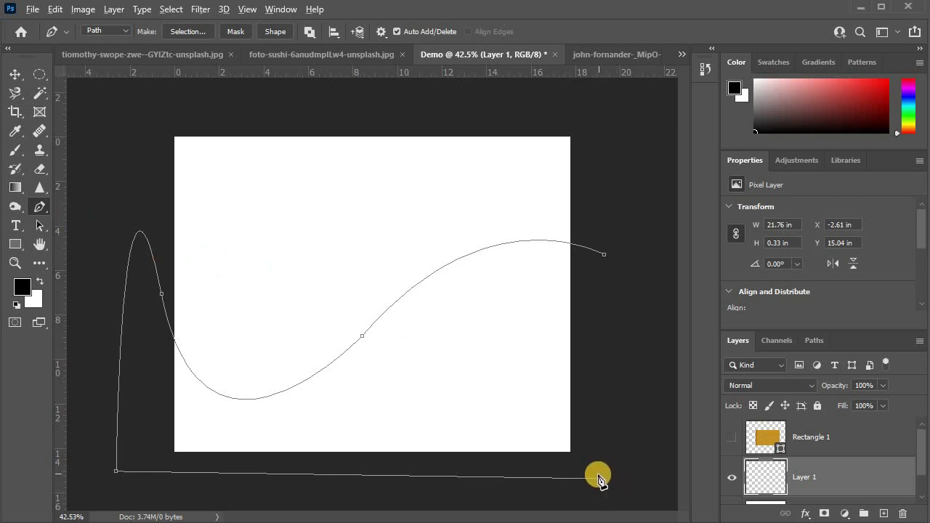
left_click(601, 479)
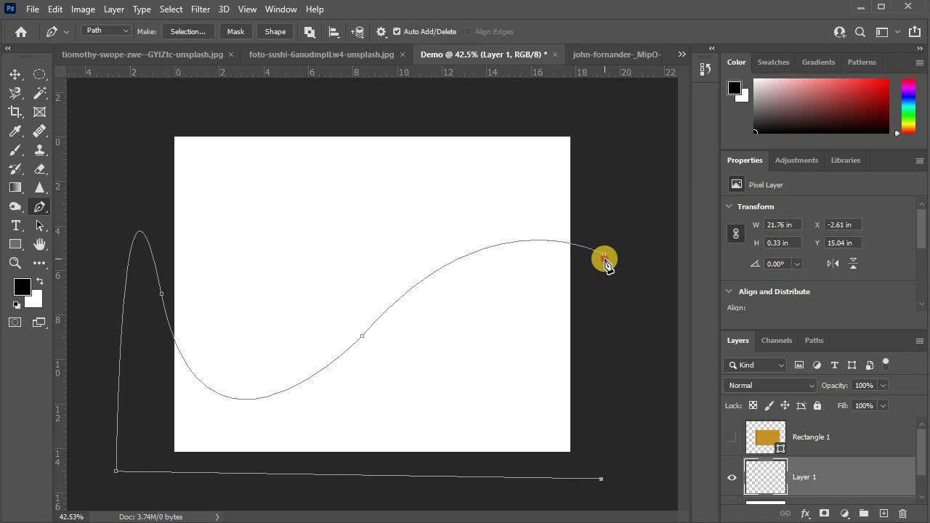
left_click(604, 256)
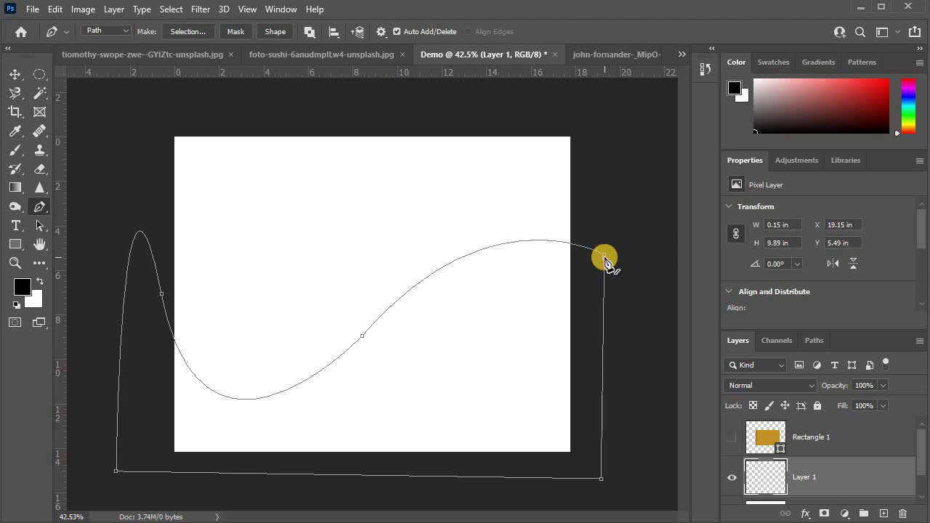
scroll(606, 257, "up", 6)
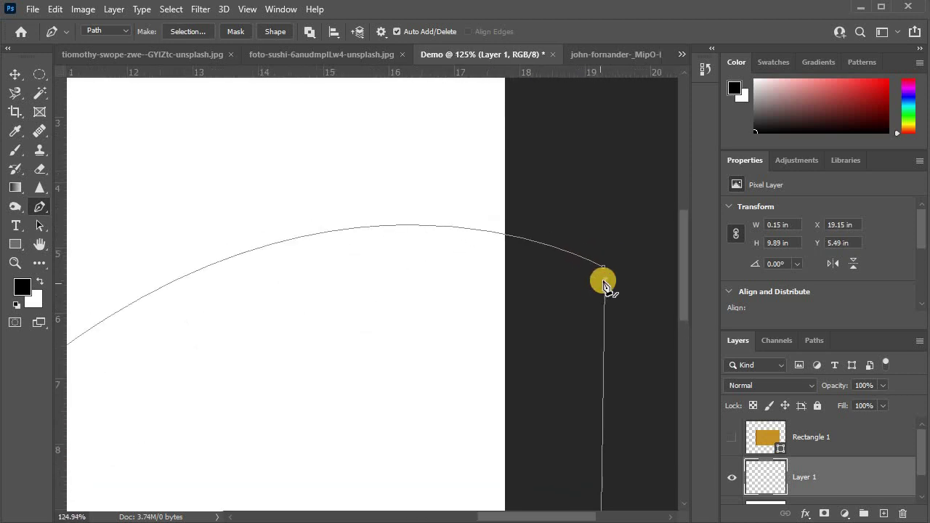
scroll(596, 279, "down", 2)
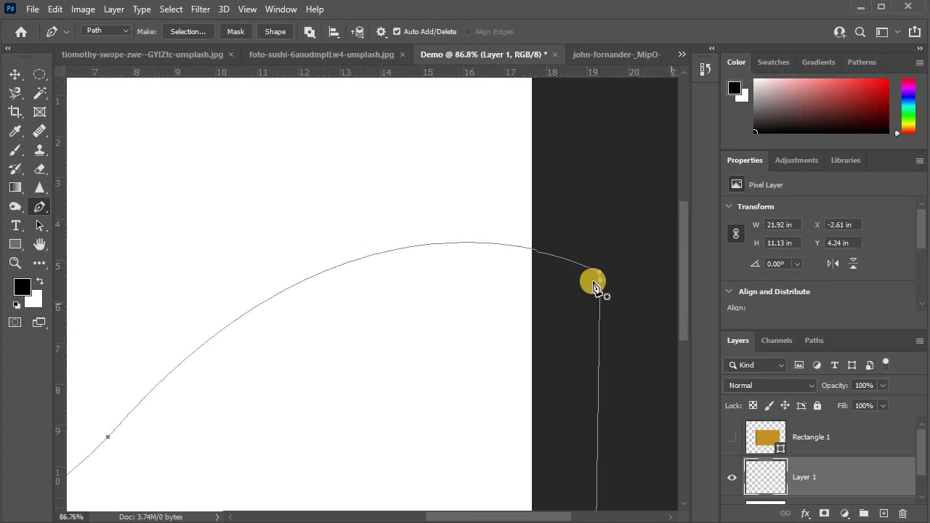
scroll(595, 285, "down", 2)
scroll(595, 286, "down", 2)
scroll(487, 333, "down", 3)
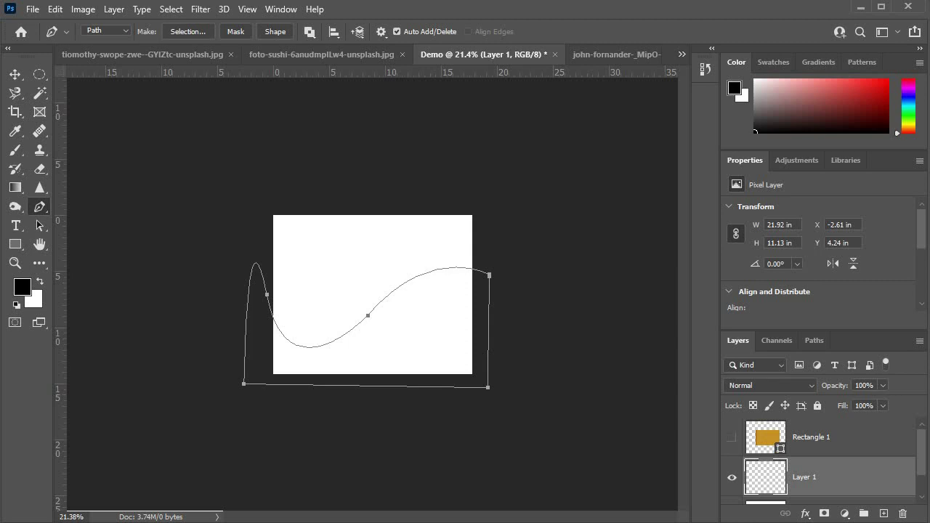
left_click(123, 34)
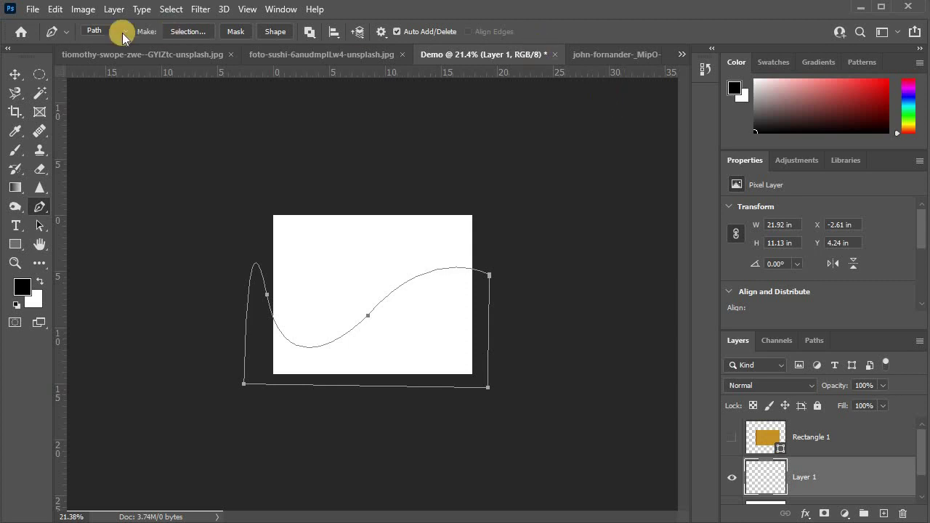
Switch to the foto-sushi portrait and set the Pen tool to Path mode
left_click(313, 55)
scroll(484, 222, "up", 1)
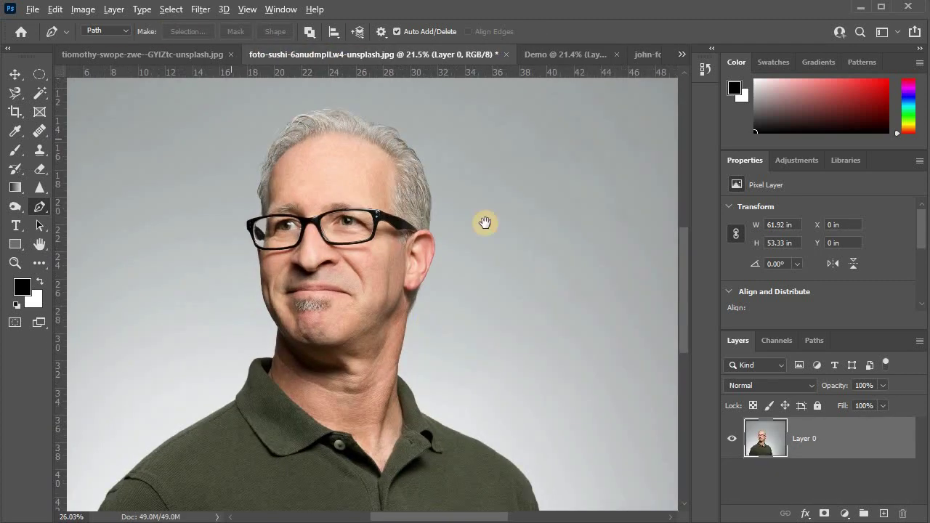
scroll(254, 280, "down", 5)
scroll(255, 280, "up", 2)
scroll(291, 207, "up", 2)
scroll(264, 286, "up", 1)
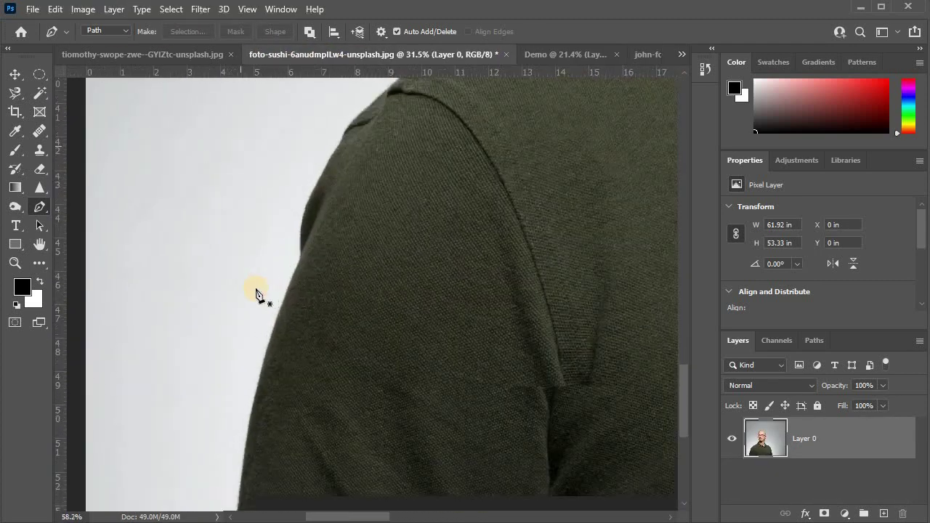
left_click_drag(227, 70, 63, 10)
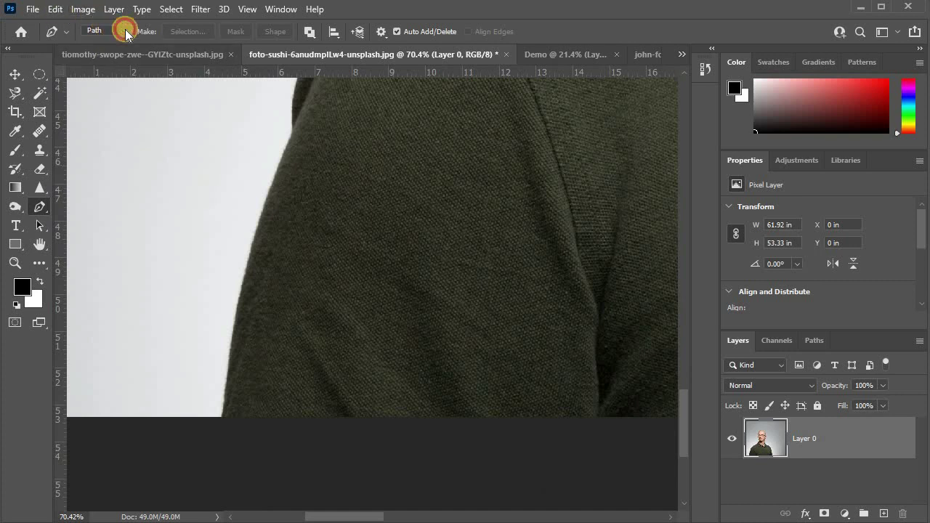
left_click(109, 52)
scroll(233, 176, "up", 1)
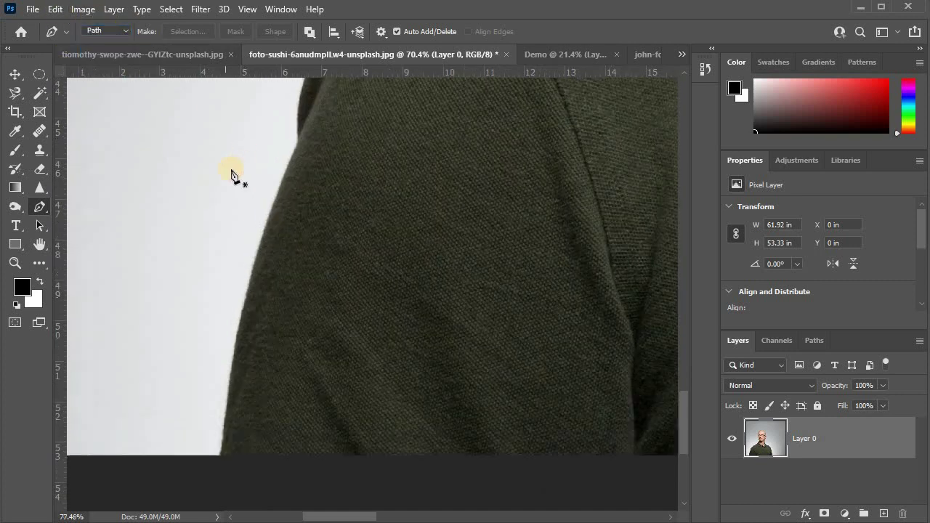
scroll(172, 143, "up", 1)
scroll(173, 143, "down", 3)
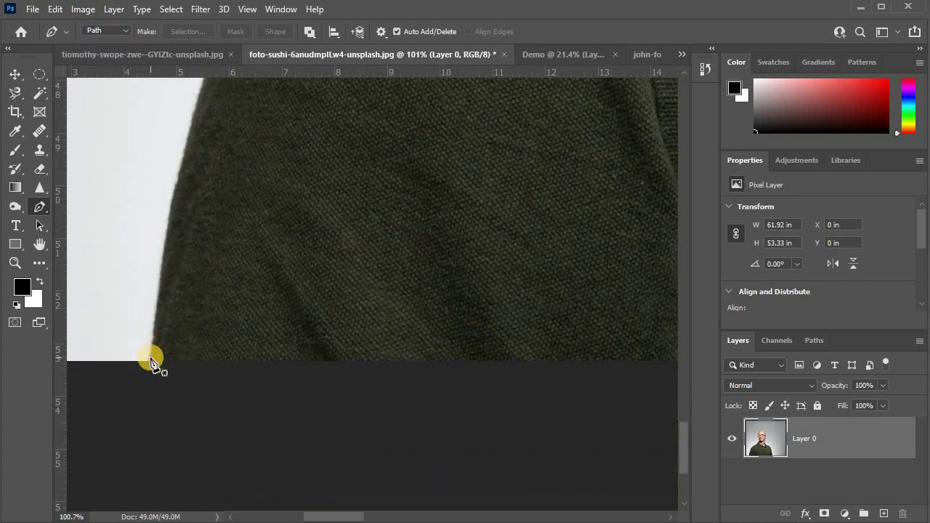
Trace the shirt's left shoulder edge with curved pen anchors up to the shoulder top
left_click(151, 361)
scroll(207, 247, "up", 1)
scroll(210, 218, "up", 1)
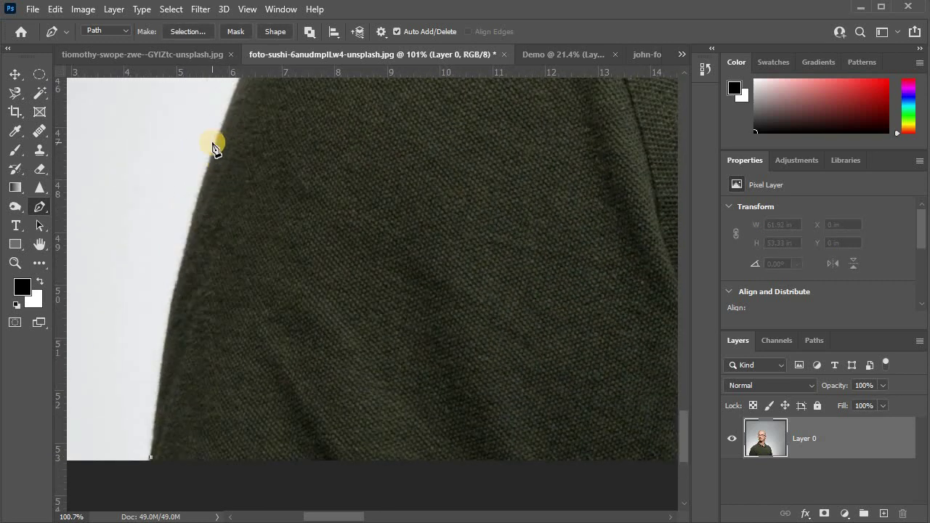
left_click_drag(217, 136, 248, 89)
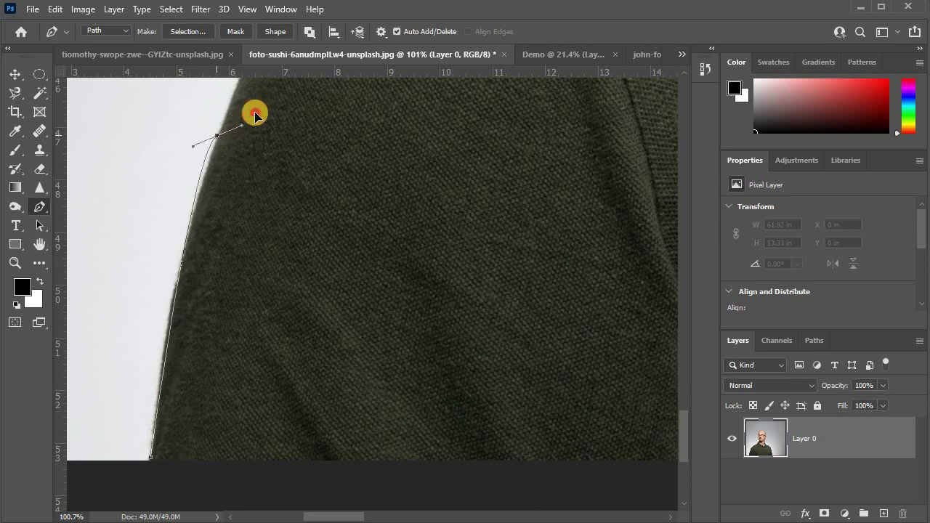
scroll(235, 281, "up", 3)
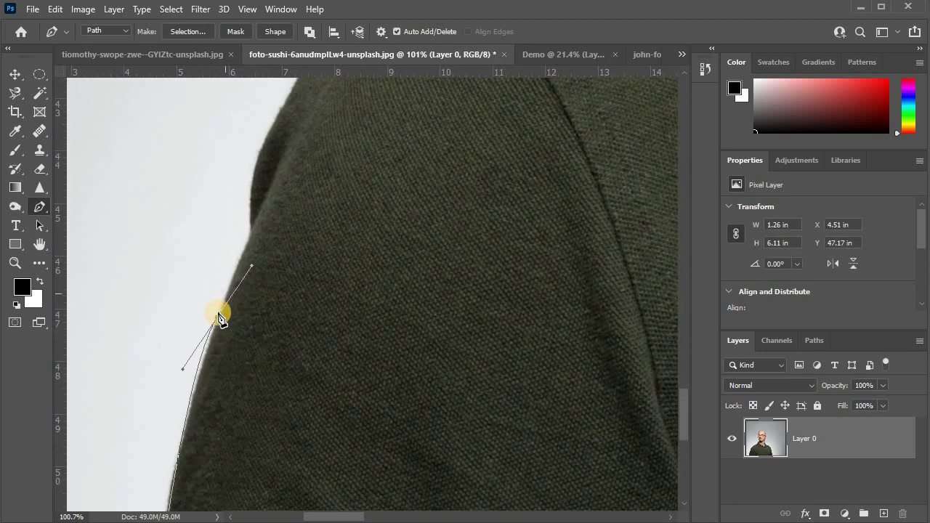
left_click(217, 314, "alt")
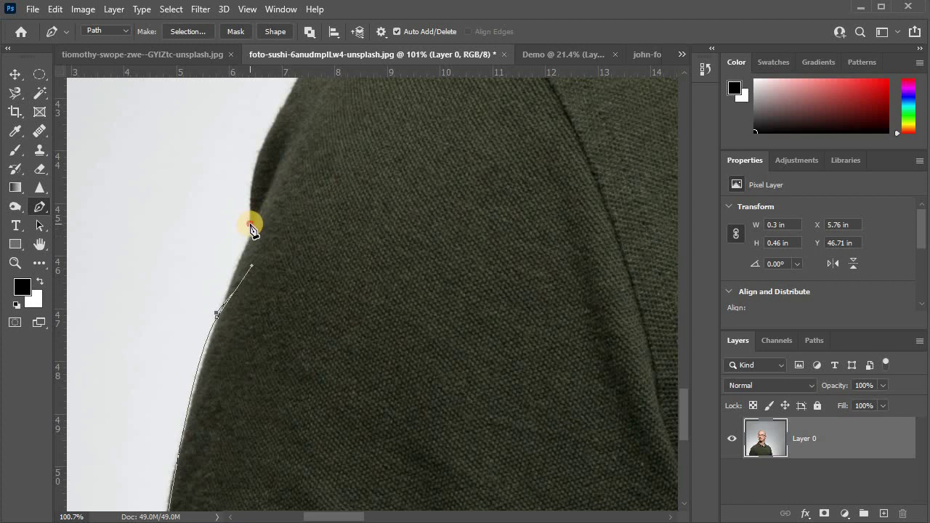
left_click_drag(250, 225, 253, 195)
left_click(251, 226, "alt")
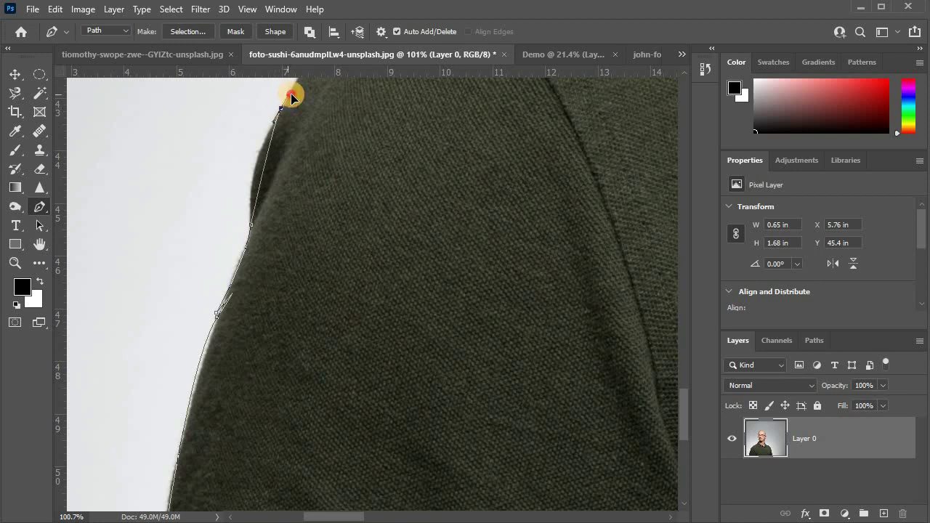
left_click_drag(291, 98, 315, 73)
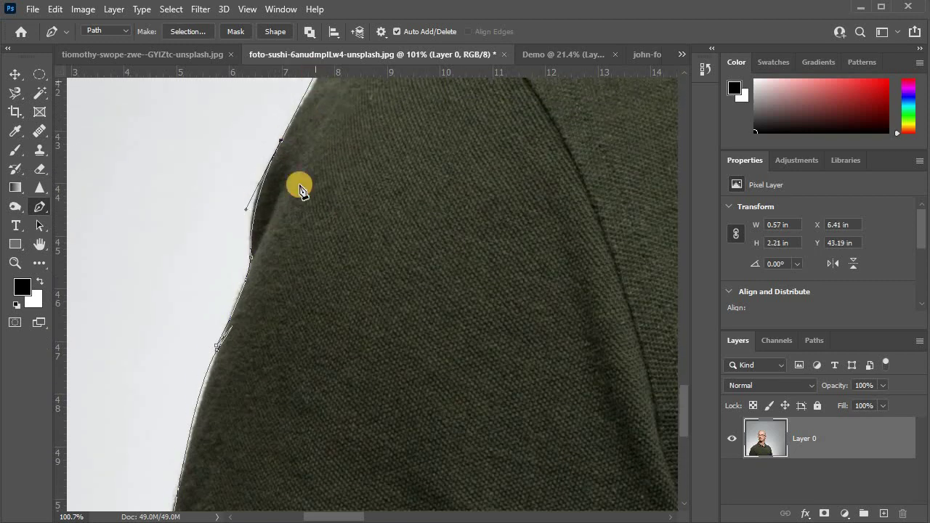
scroll(300, 189, "down", 2, "alt")
scroll(322, 141, "down", 2, "alt")
scroll(322, 184, "down", 2, "alt")
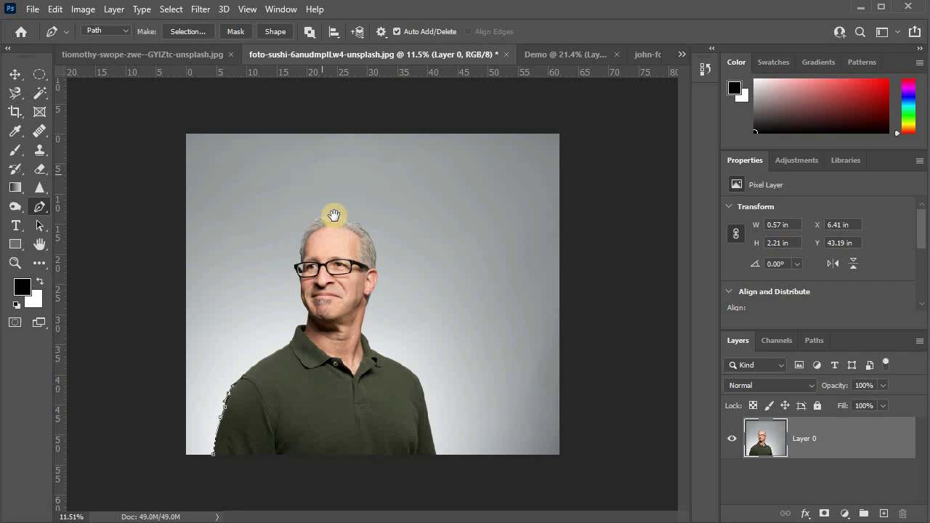
Add corner points above the head and down the right side, closing the path at its start
left_click(216, 169)
left_click(392, 165)
left_click(488, 385)
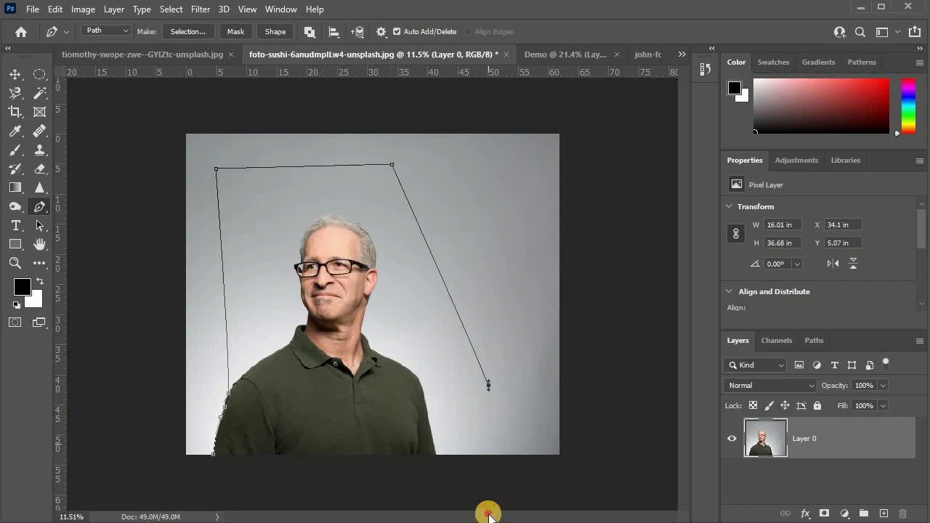
left_click(438, 418)
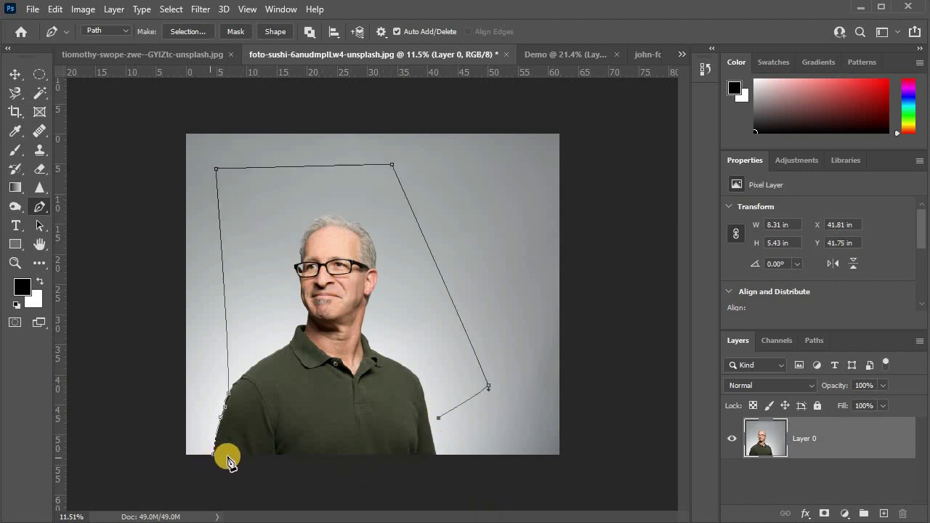
left_click(214, 459)
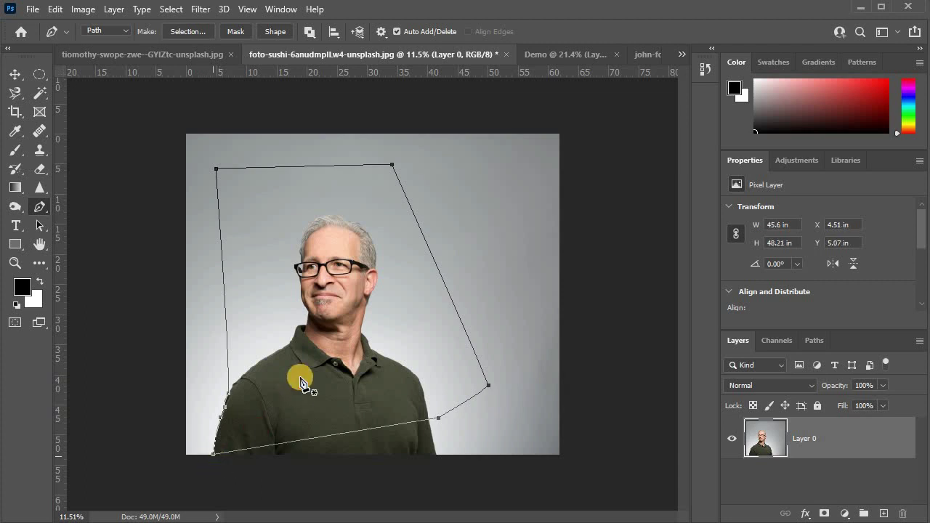
key("ctrl+plus")
Convert the path around the man into a 0.5 px feathered selection
scroll(324, 253, "down", 2)
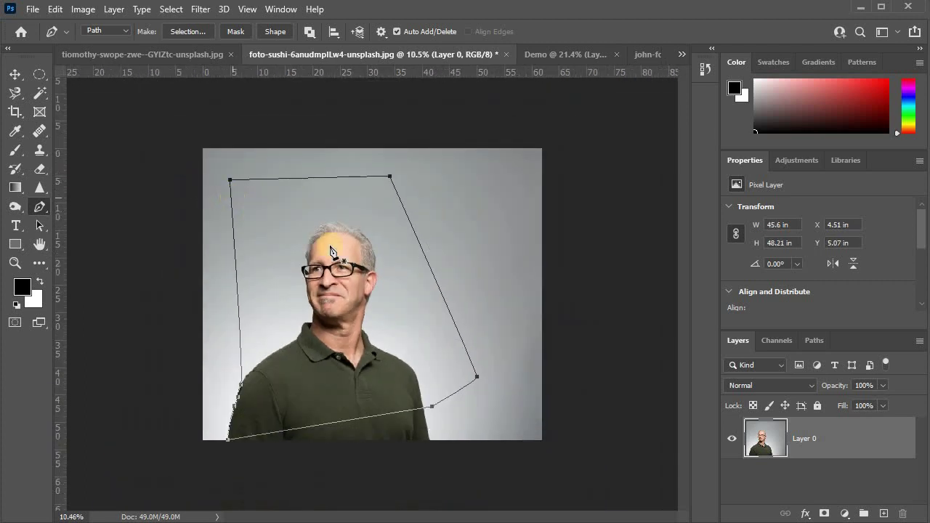
right_click(342, 253)
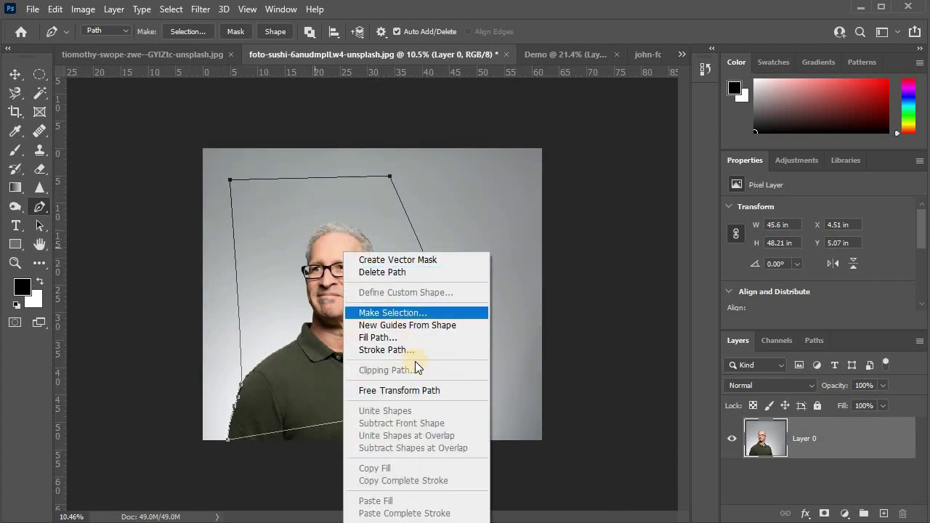
left_click(407, 312)
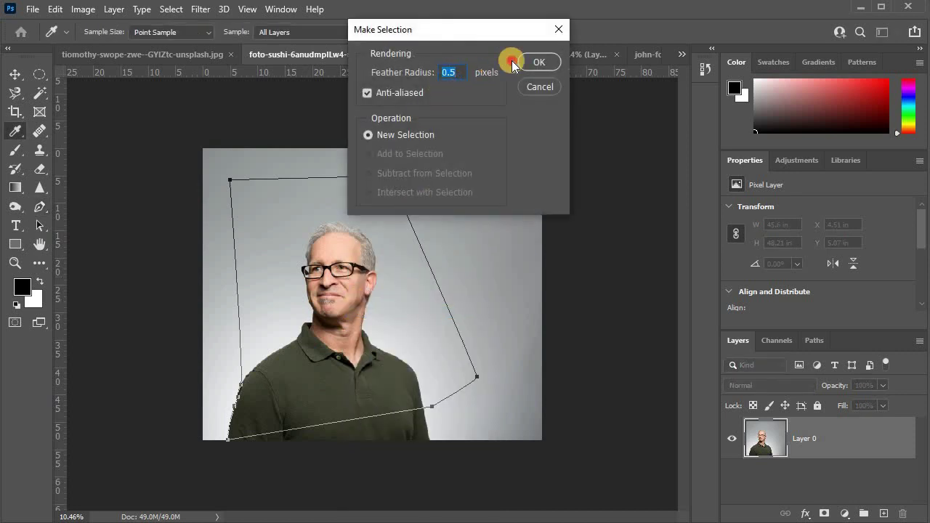
left_click(526, 62)
left_click_drag(352, 290, 521, 232)
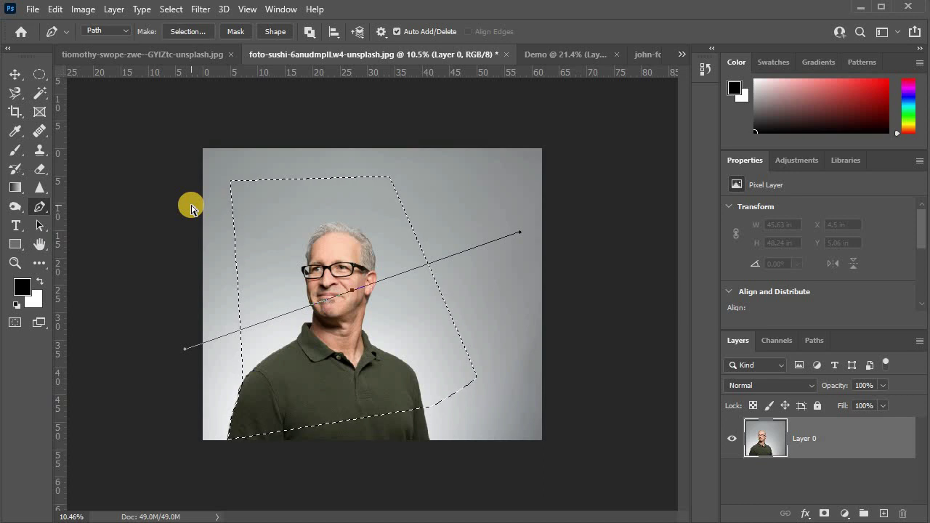
Test-move the selected area with the Move tool, undo the move, and deselect
left_click(13, 76)
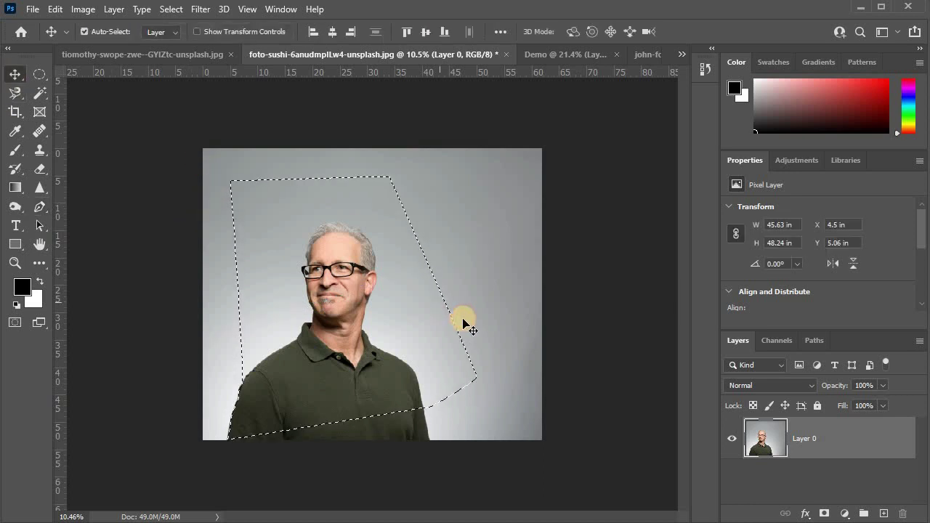
left_click_drag(364, 273, 433, 259)
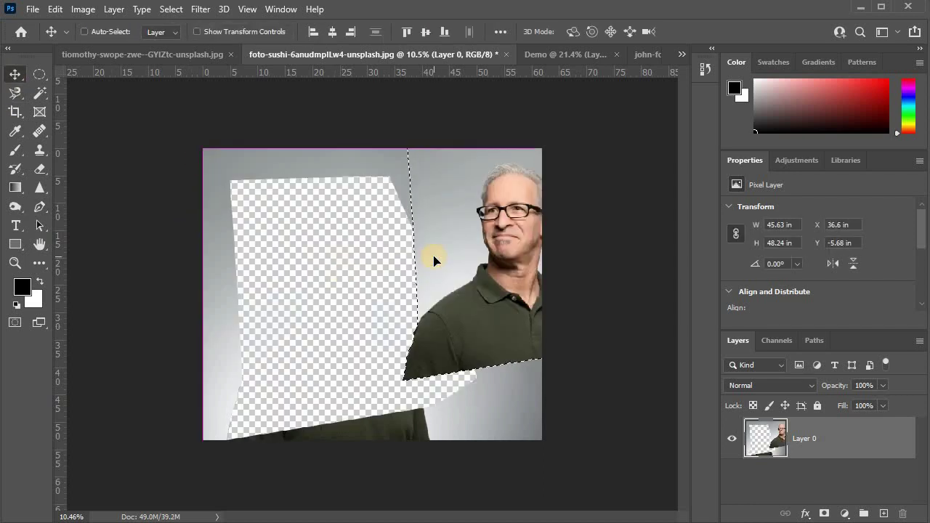
key("ctrl+z")
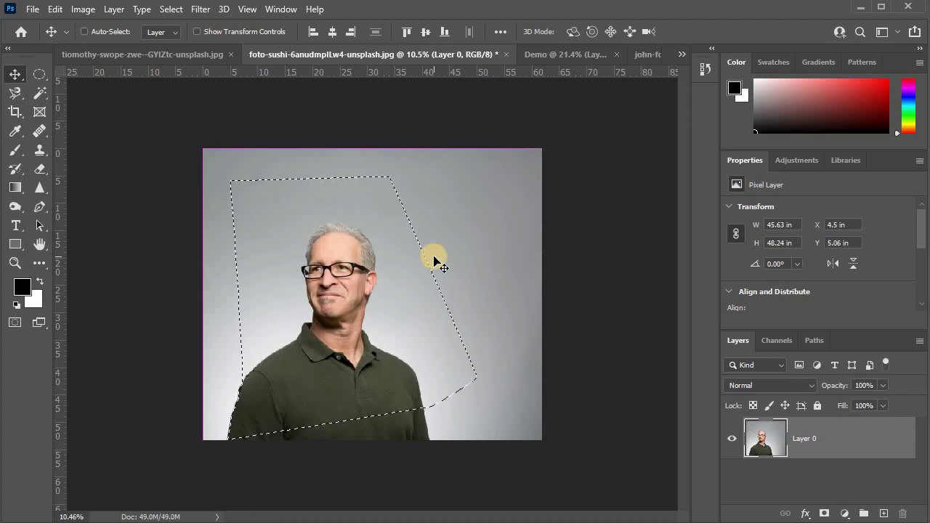
key("ctrl+d")
Return to the Demo canvas, clear the old wavy outline, and set the Pen tool to Shape mode
left_click(558, 64)
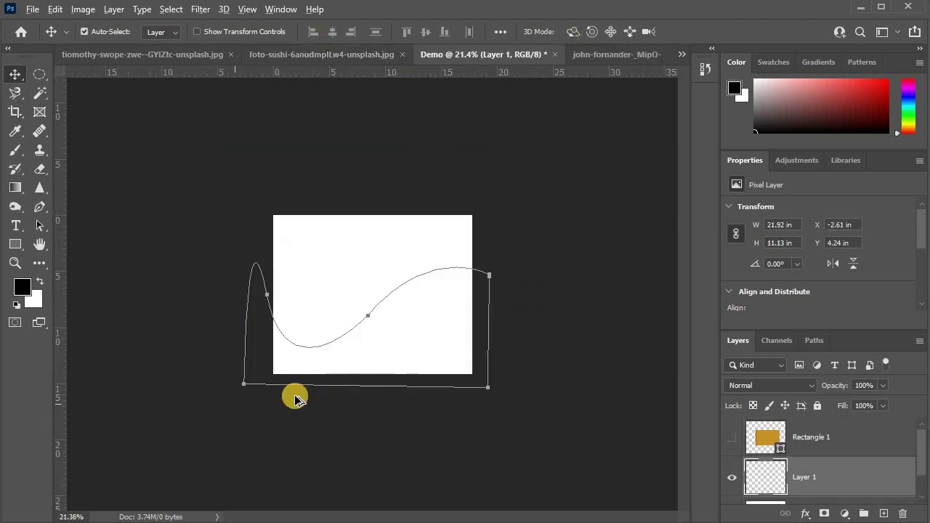
scroll(345, 254, "down", 2)
scroll(328, 364, "down", 2)
scroll(328, 363, "up", 2)
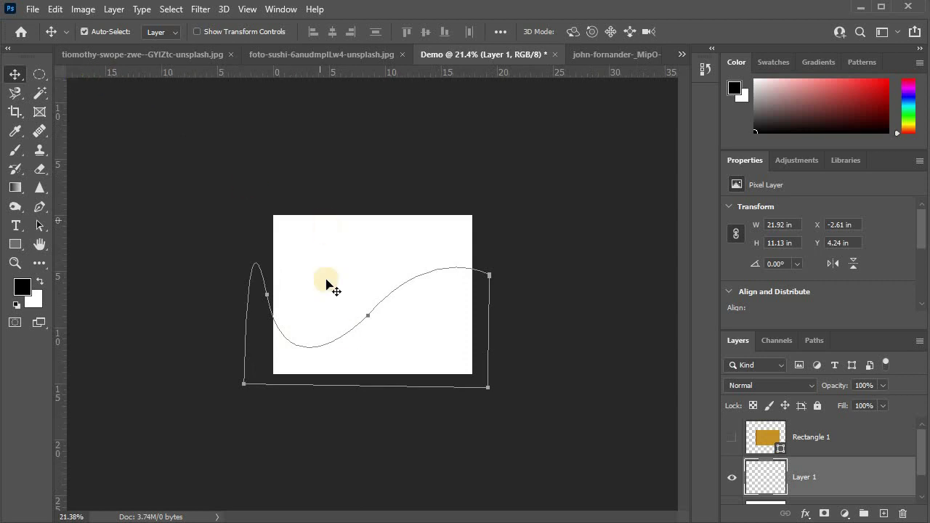
key("ctrl")
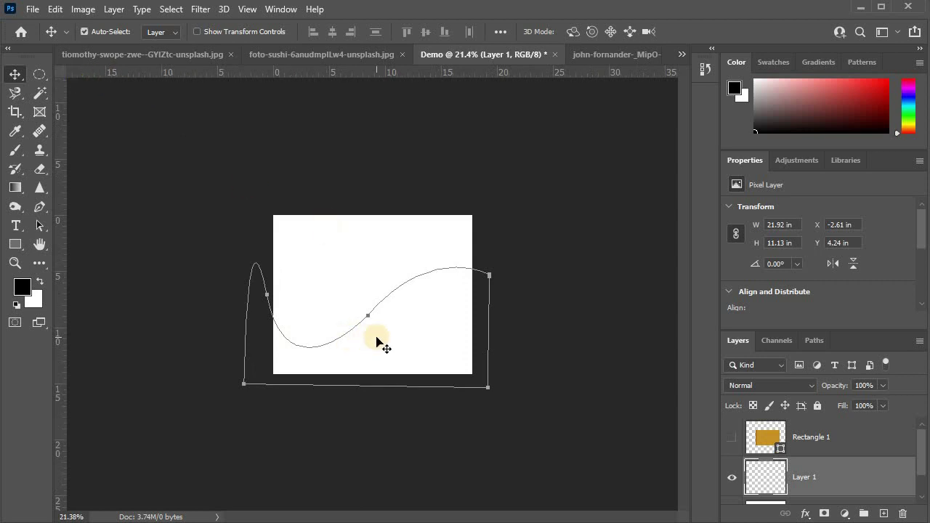
left_click(376, 338)
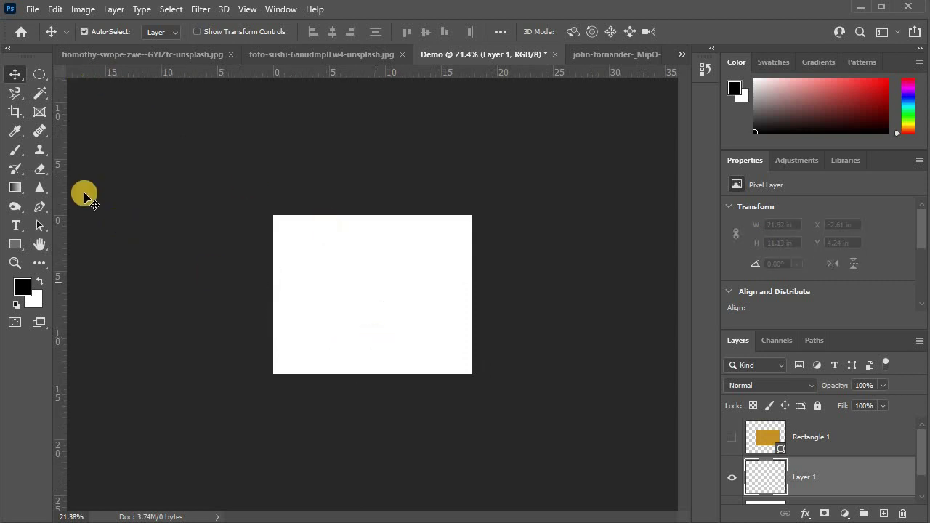
left_click(42, 208)
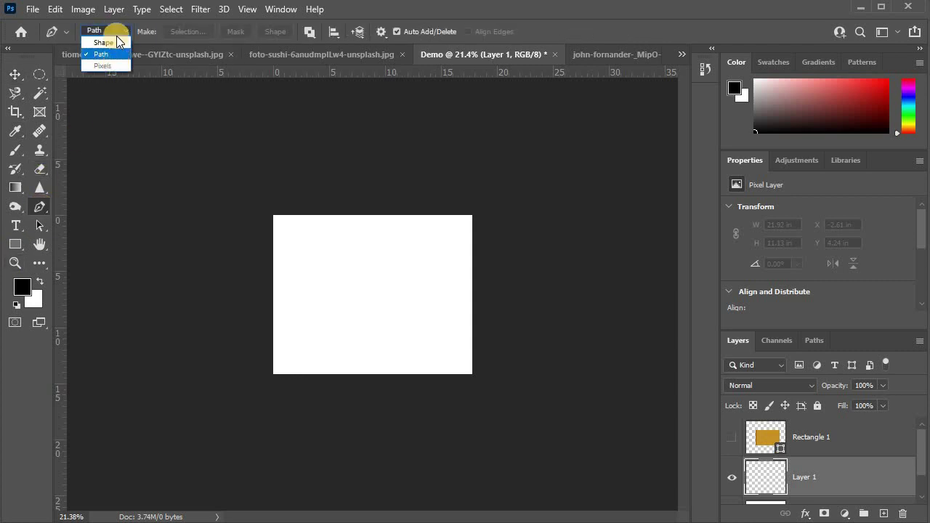
left_click(98, 42)
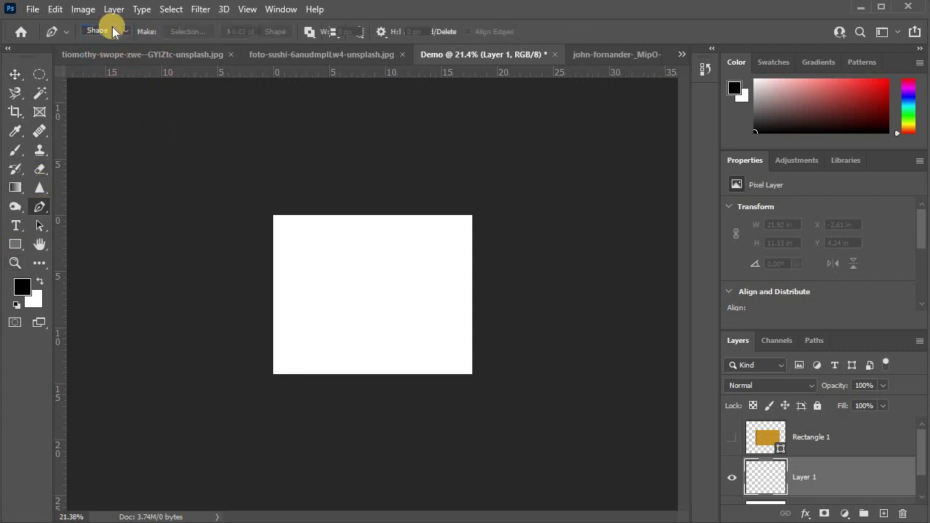
scroll(337, 443, "up", 1)
scroll(232, 281, "up", 2)
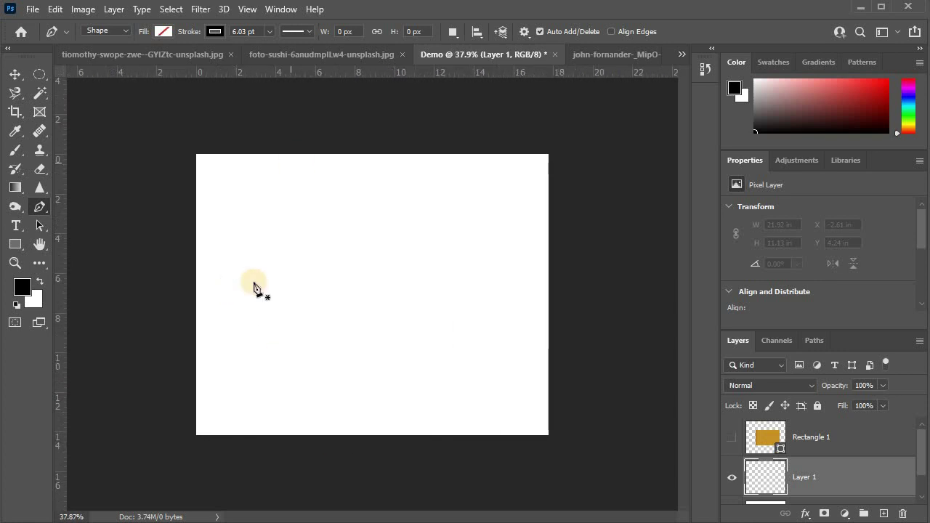
scroll(254, 287, "up", 3)
scroll(266, 156, "down", 2)
scroll(250, 199, "down", 2)
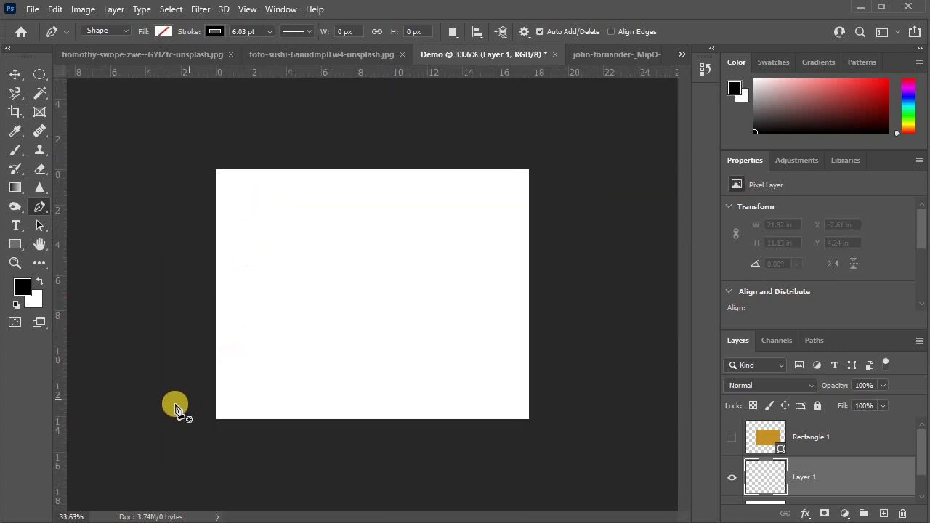
Draw a closed S-curved wavy shape over the canvas top and fill it brown
left_click(599, 253)
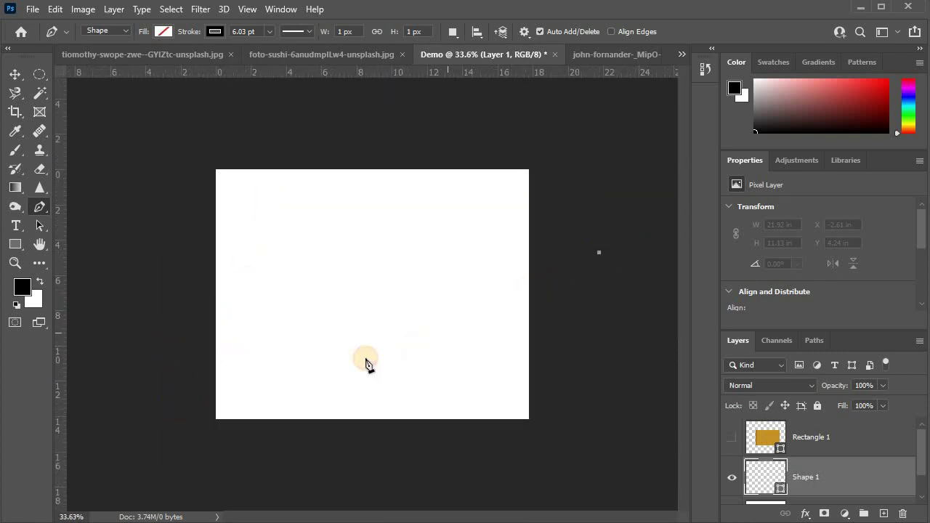
mouse_move(390, 326)
left_mouse_down()
mouse_move(366, 304)
mouse_move(296, 285)
left_mouse_up()
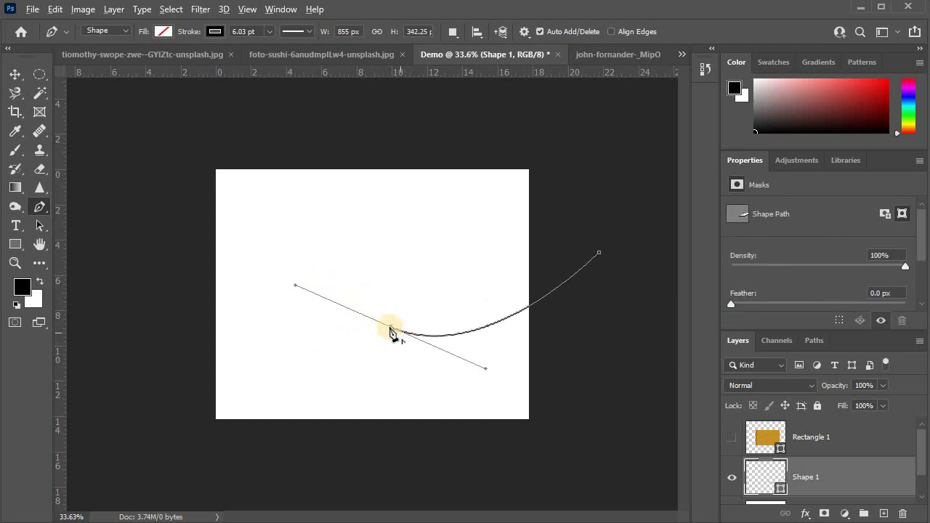
left_click_drag(162, 244, 179, 85)
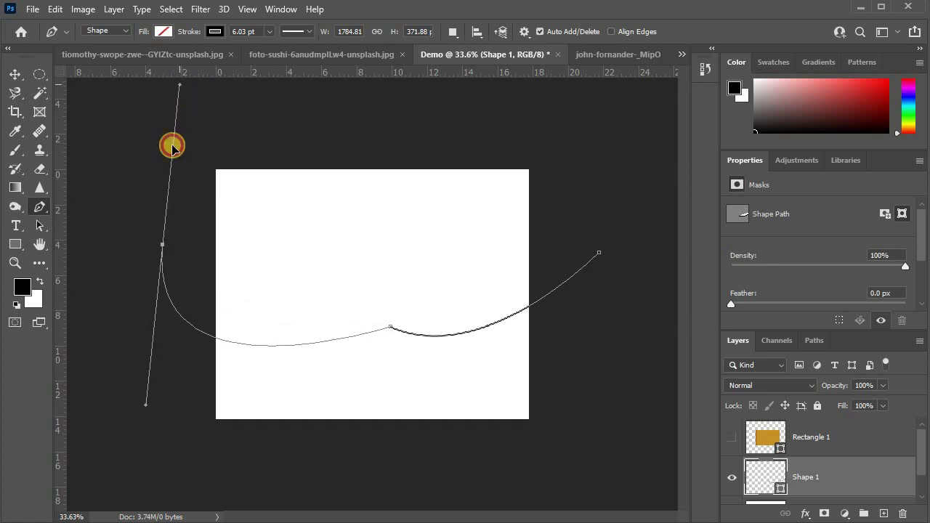
left_click_drag(172, 146, 93, 342)
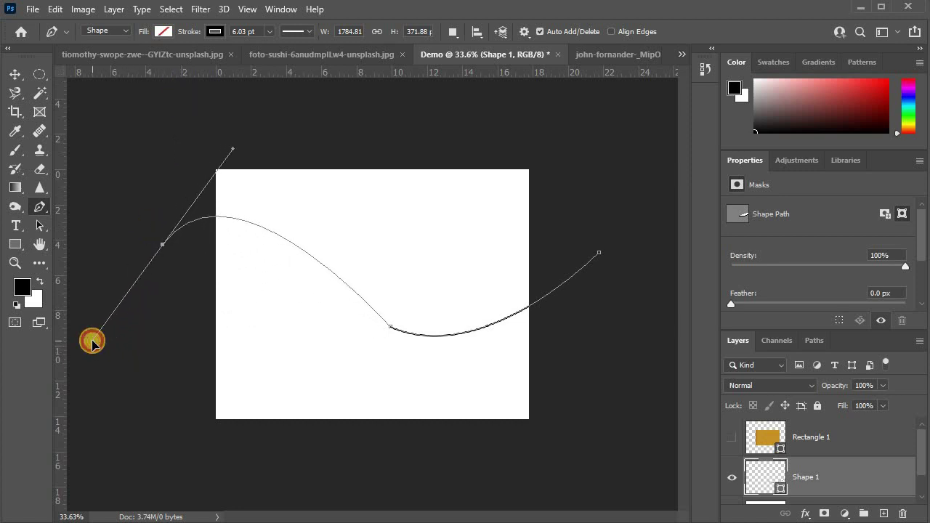
left_click(131, 451)
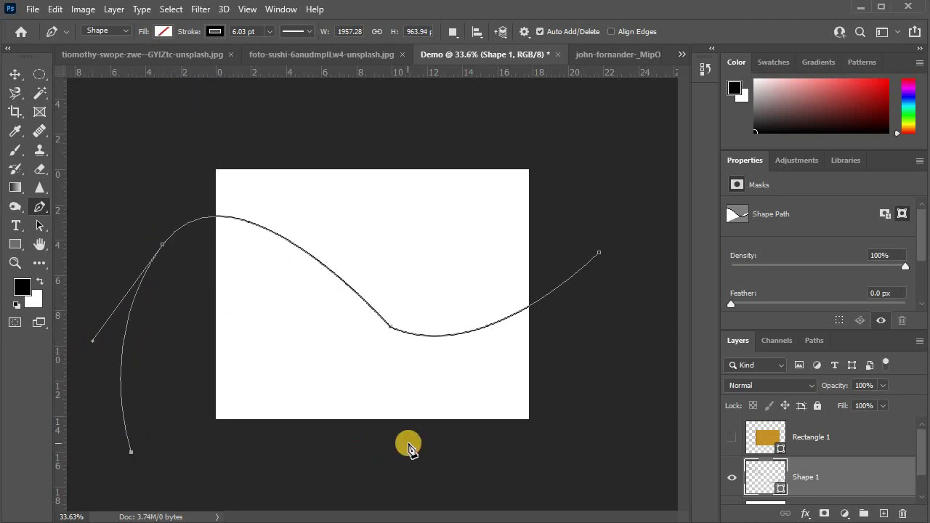
left_click(120, 122)
left_click(294, 102)
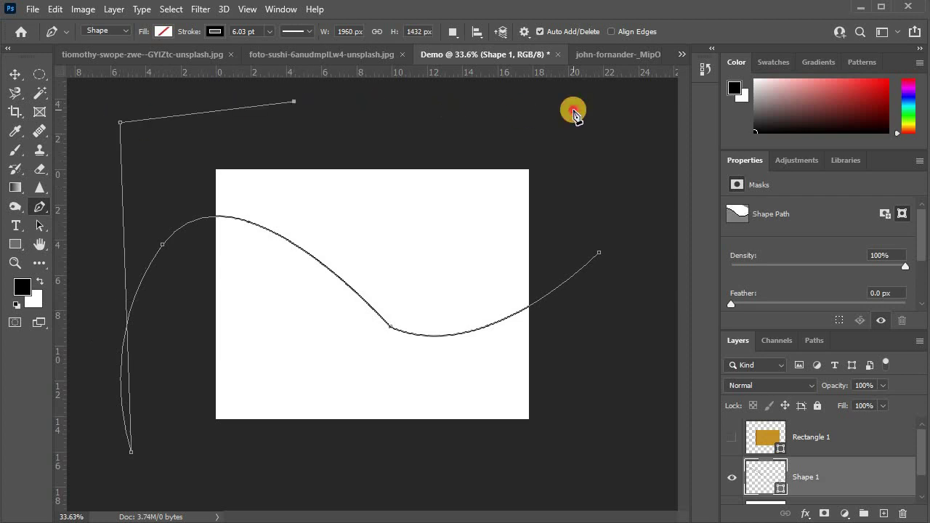
left_click(574, 110)
left_click(599, 252)
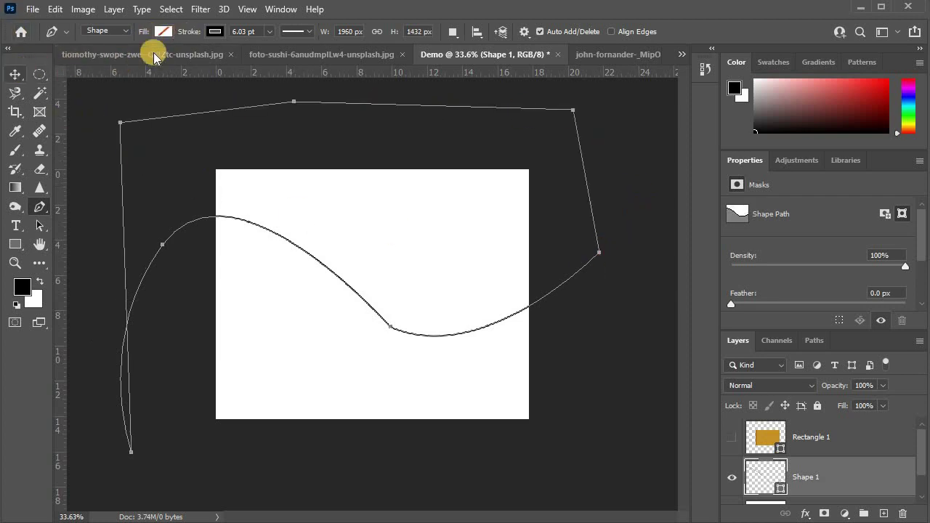
left_click(163, 32)
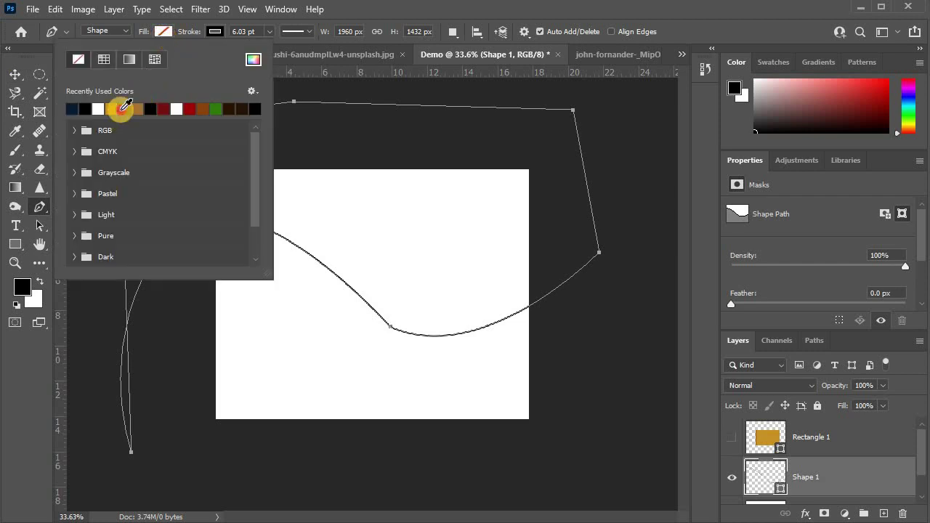
left_click(125, 109)
left_click(13, 75)
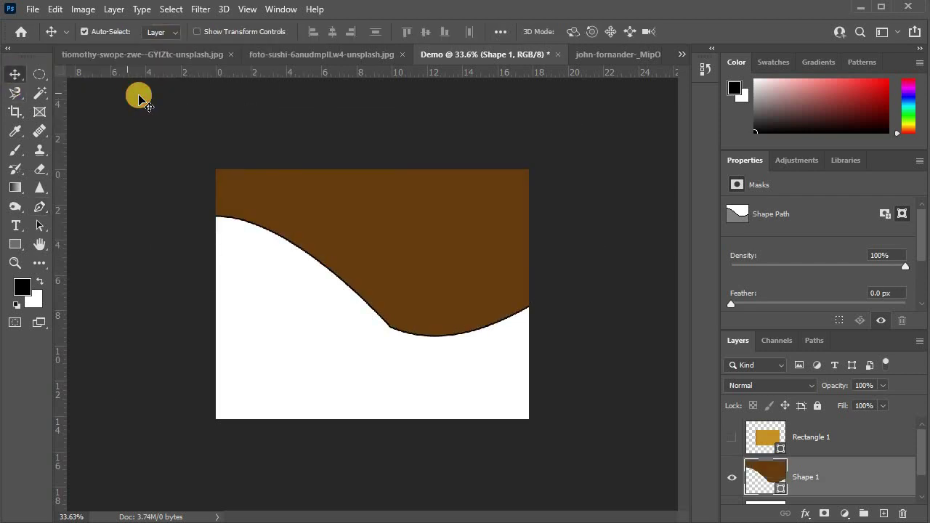
Nudge the brown wave down and rotate it about -18° with Free Transform
left_click(264, 176)
scroll(403, 353, "up", 3)
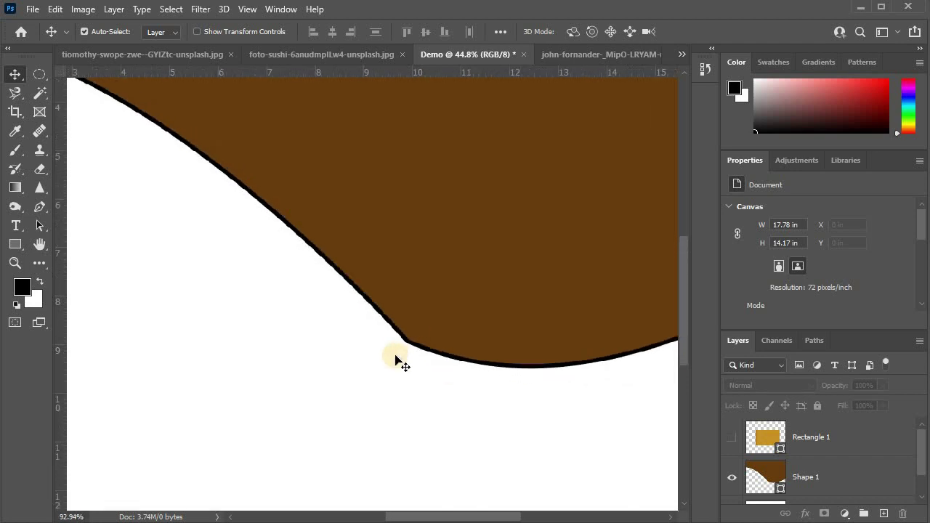
scroll(374, 298, "down", 3)
left_click_drag(370, 256, 376, 278)
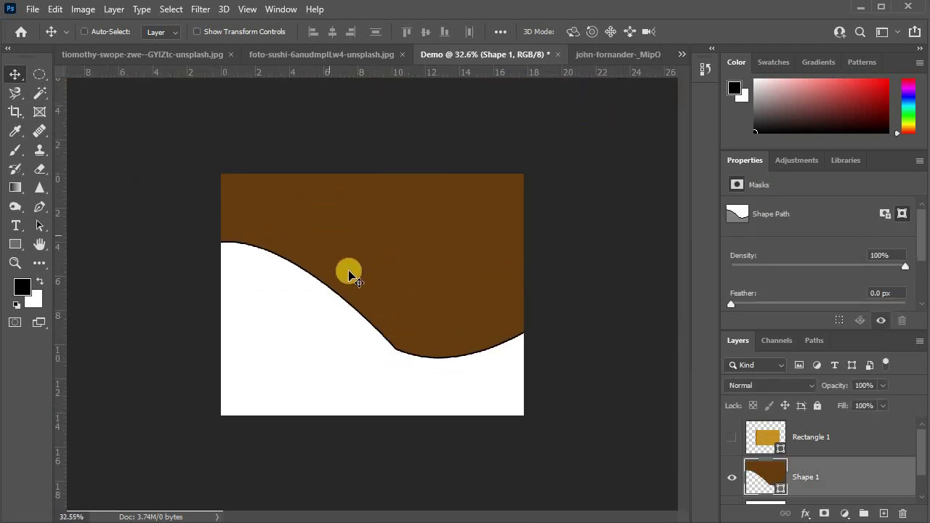
key("ctrl+t")
left_click_drag(438, 493, 566, 466)
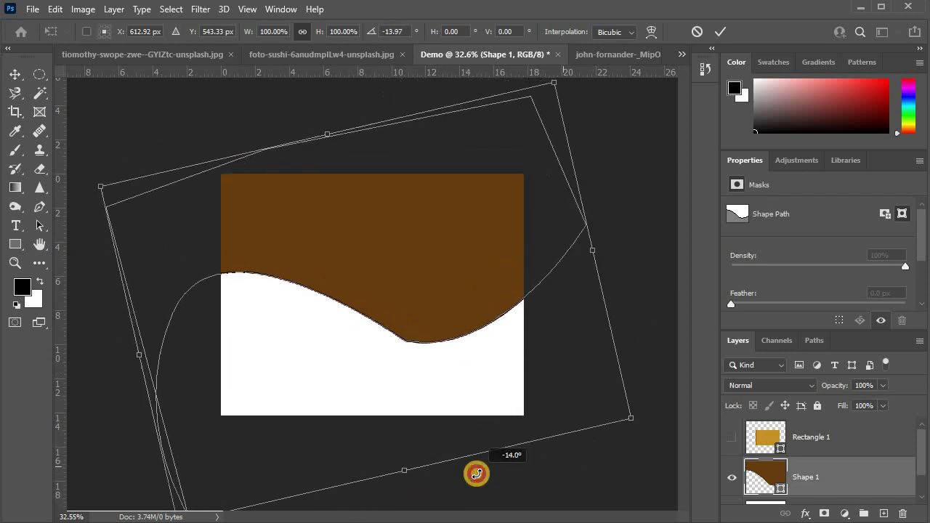
left_click_drag(567, 467, 452, 471)
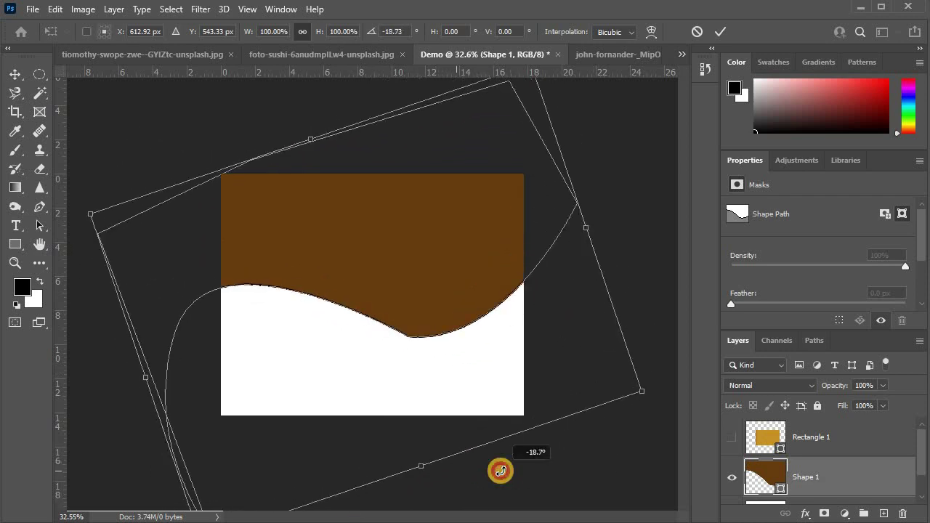
left_click(16, 75)
Drag the Shape 1 wave back up to the top of the canvas
scroll(327, 296, "up", 2)
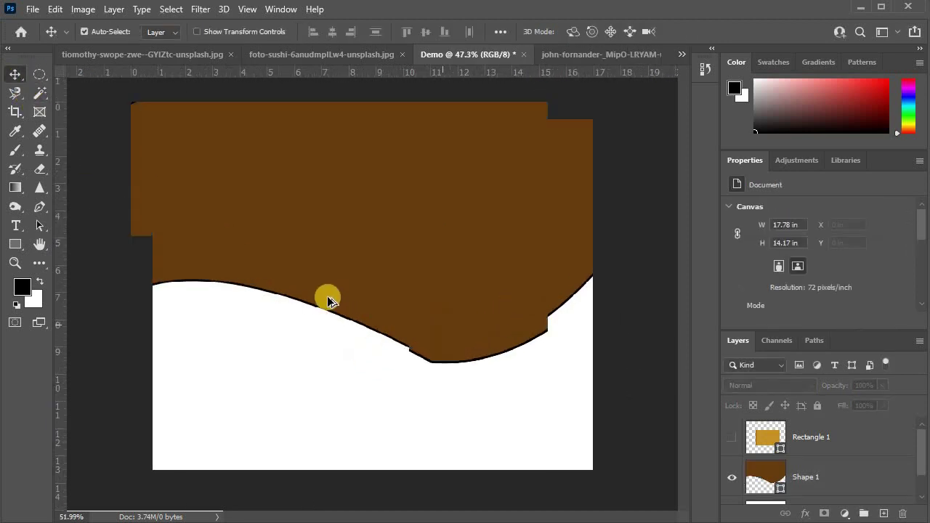
scroll(338, 276, "up", 4)
scroll(344, 266, "down", 5)
scroll(350, 245, "down", 2)
left_click(349, 244)
left_click_drag(350, 244, 350, 216)
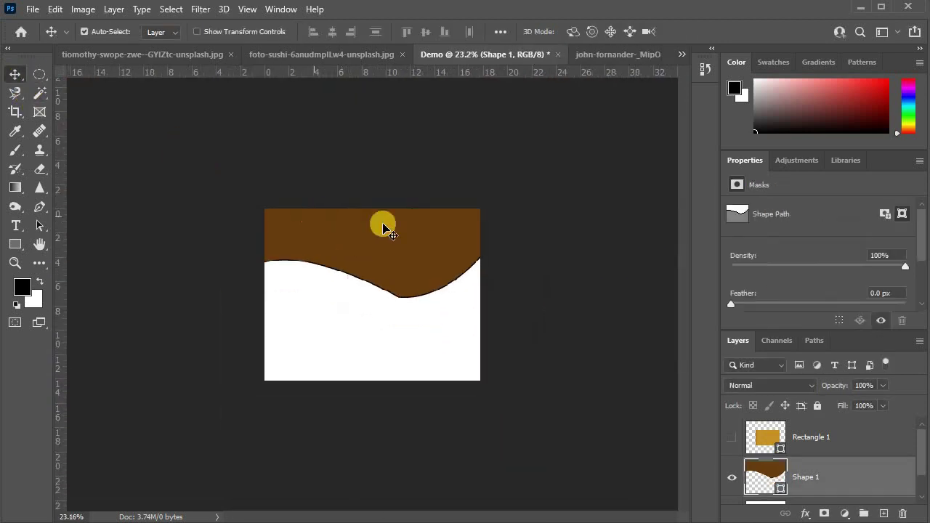
scroll(347, 228, "up", 4)
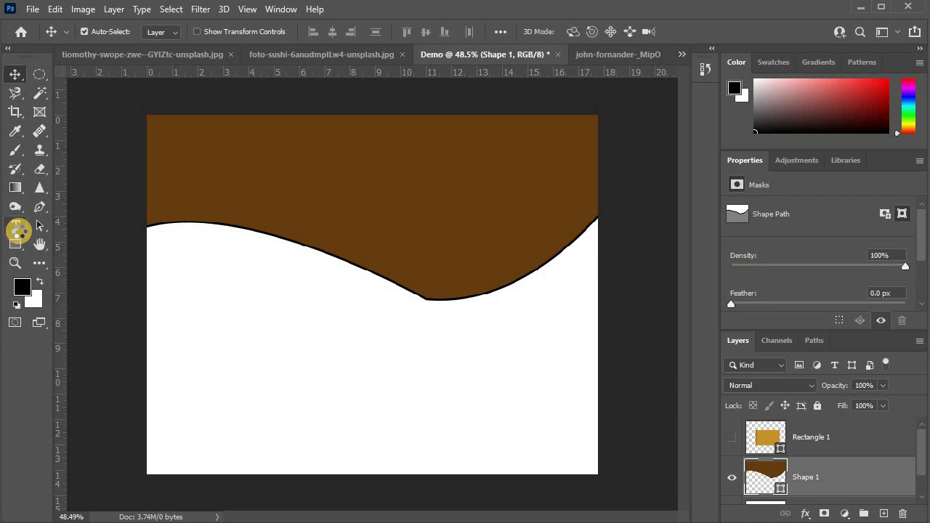
Add the title 'HBN OFFICAL' with the Horizontal Type Tool in the white area below the wave
left_click(17, 231)
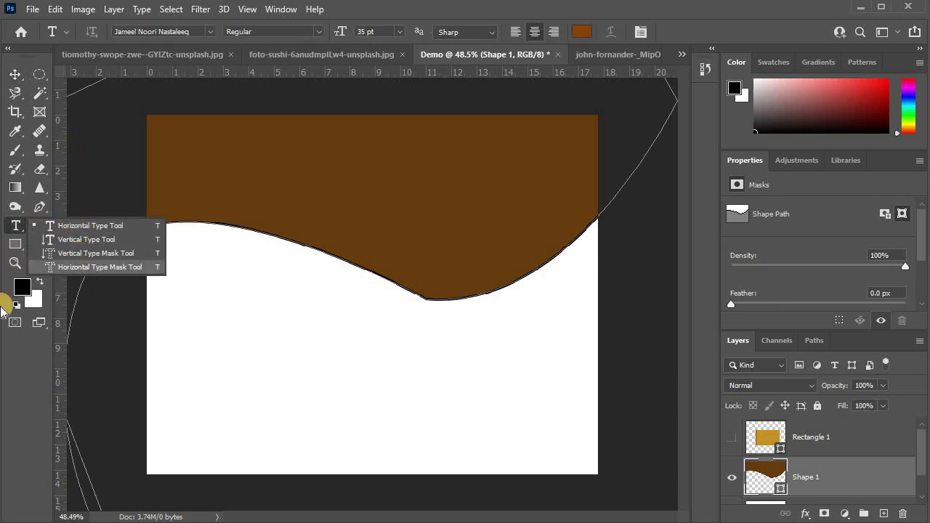
left_click(87, 226)
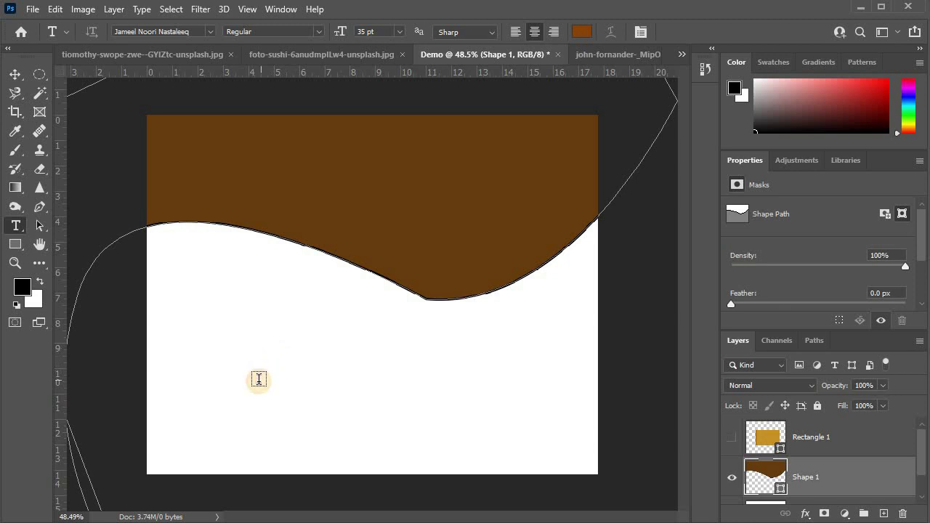
left_click(282, 396)
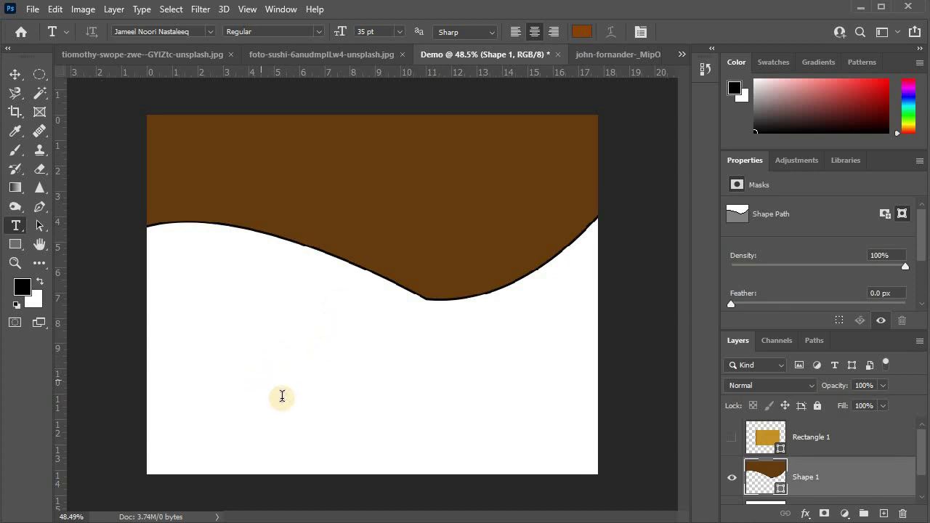
left_click(282, 396)
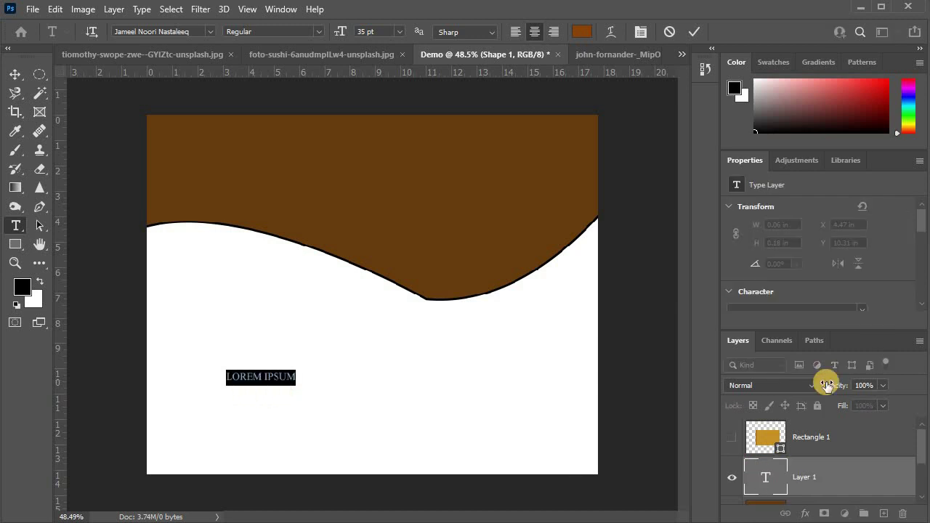
type("HBN OFFICAL")
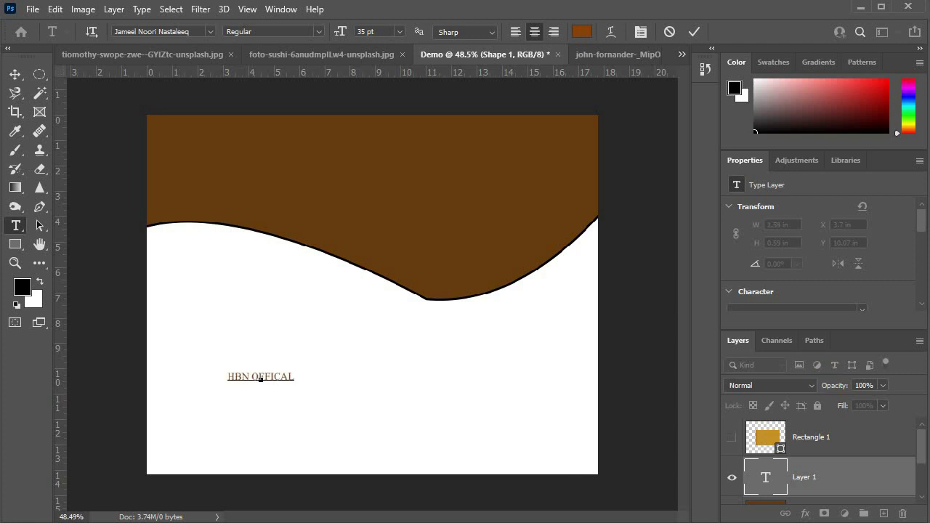
left_click(16, 74)
Enlarge the HBN OFFICAL title with Free Transform and move it up into the brown band
right_click(15, 73)
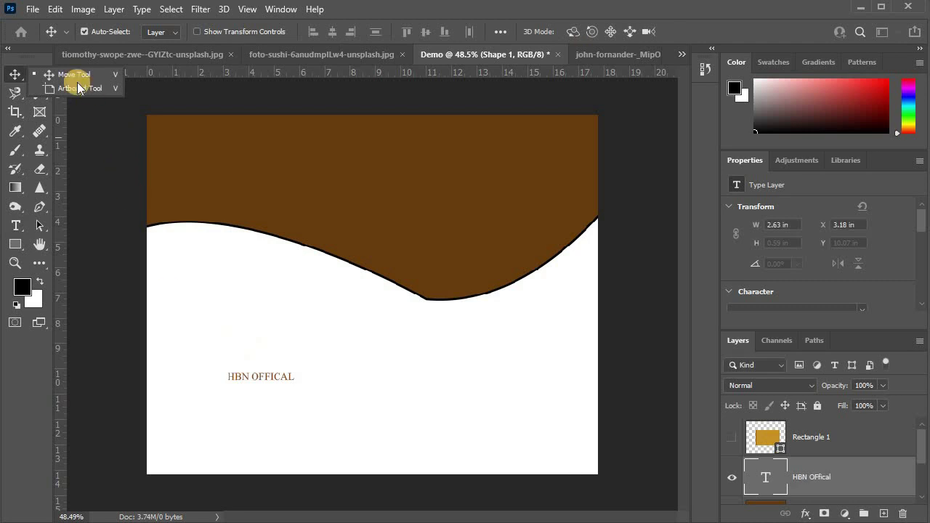
left_click(69, 77)
key("ctrl+t")
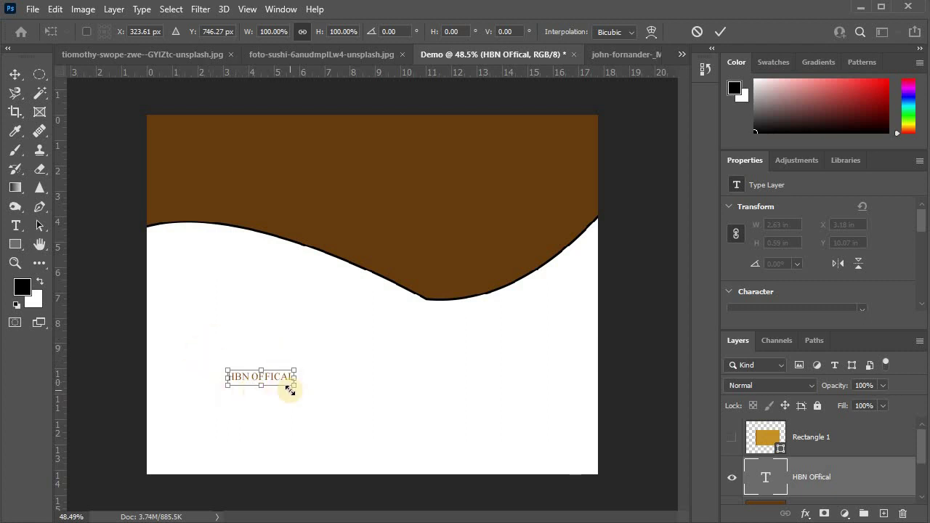
left_click_drag(295, 386, 596, 469)
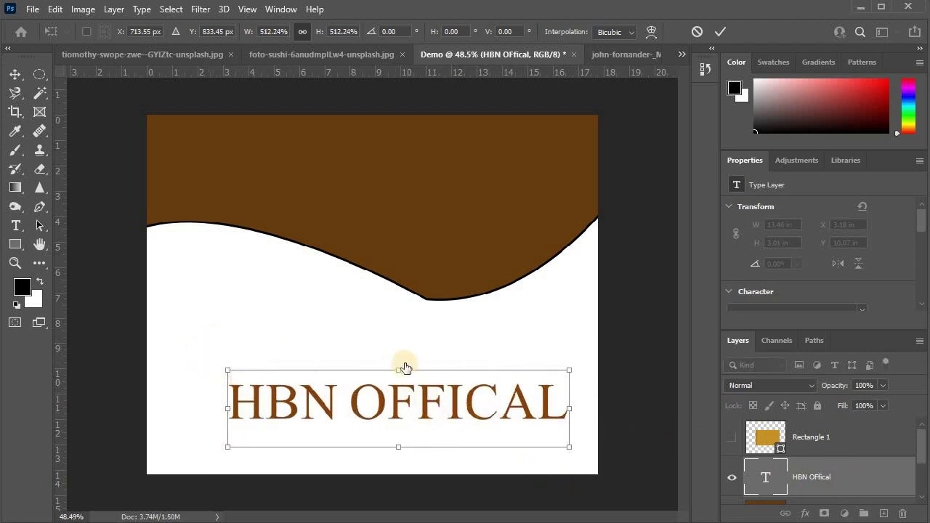
left_click_drag(392, 349, 359, 167)
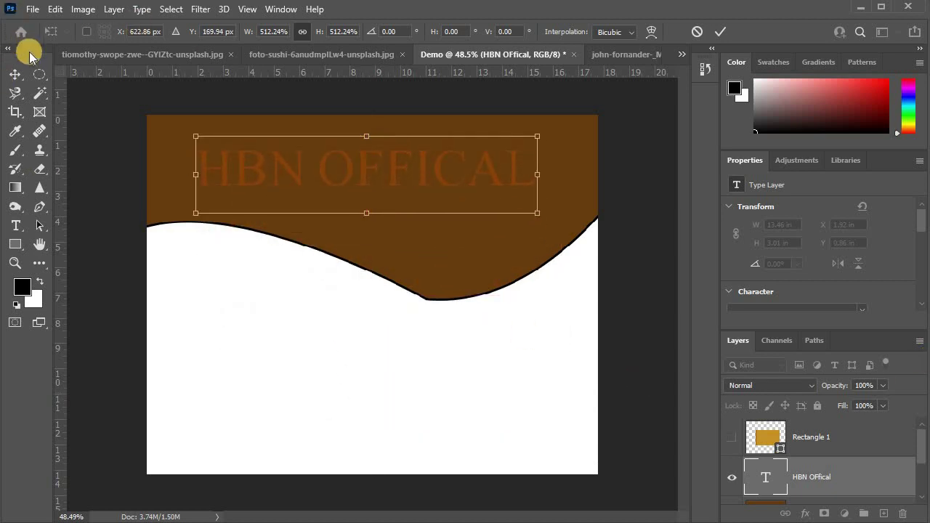
left_click(15, 74)
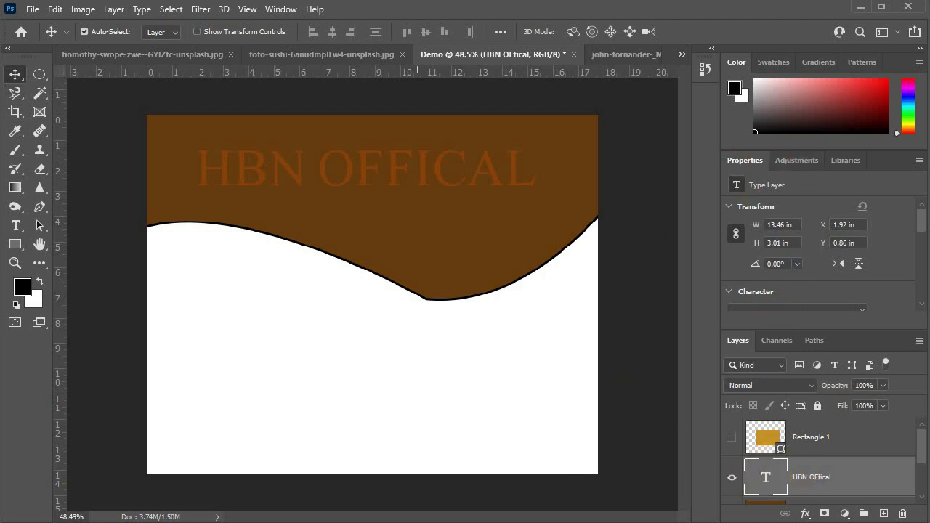
left_click(282, 10)
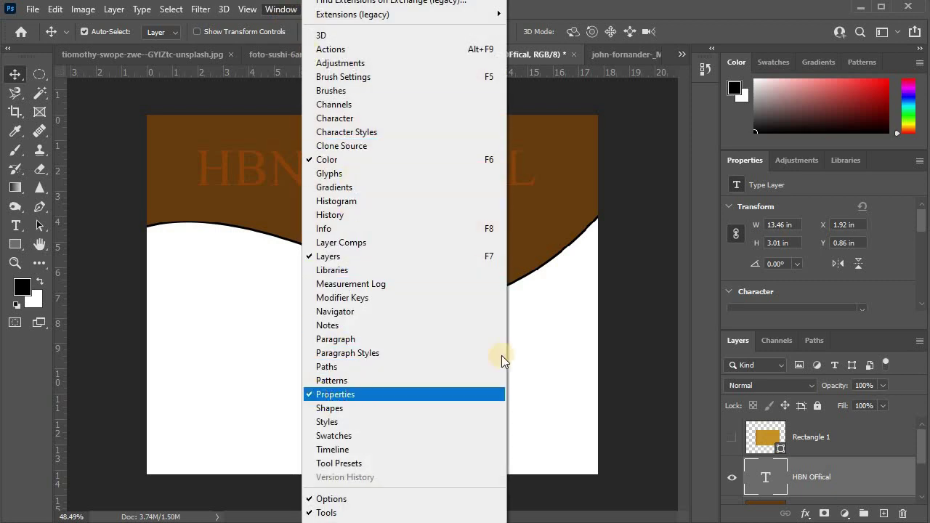
Change the HBN OFFICAL text colour to white #ffffff in the Character properties
left_click(664, 179)
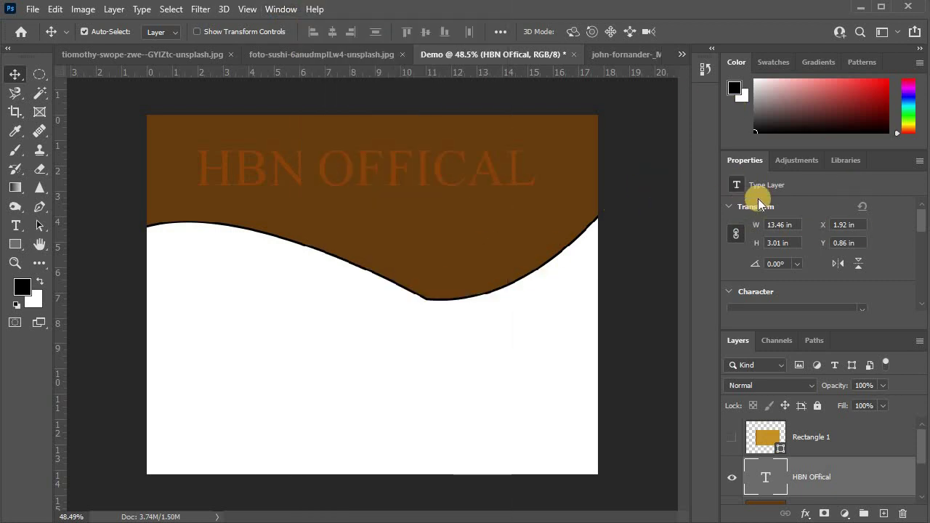
scroll(792, 206, "down", 3)
scroll(828, 280, "down", 2)
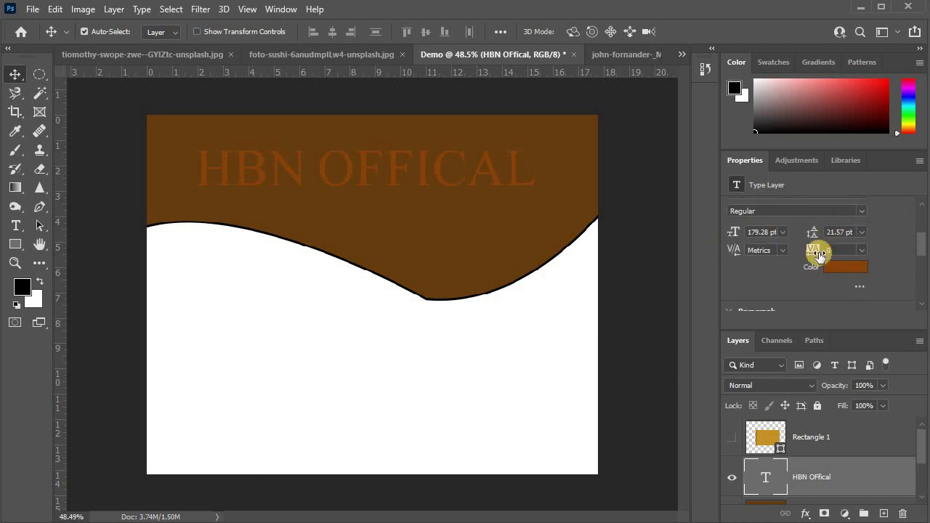
left_click(839, 274)
left_click(442, 97)
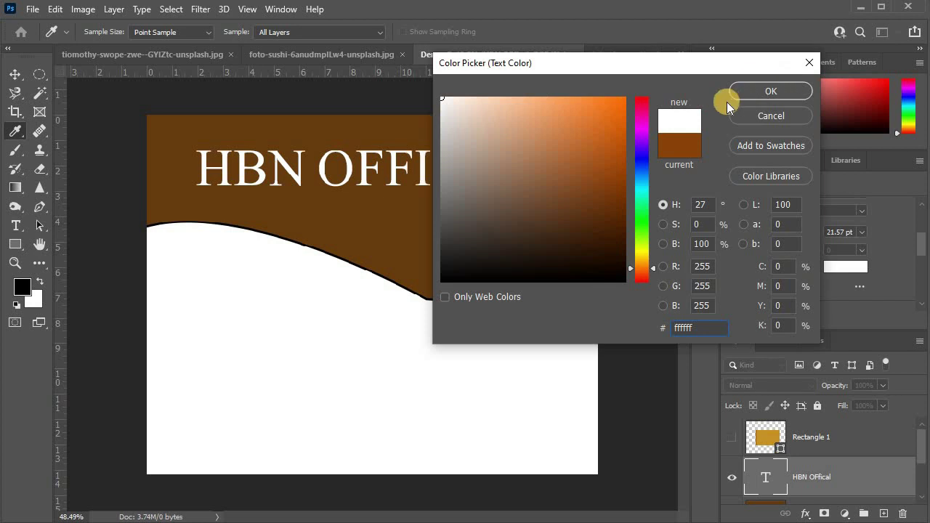
key("Return")
Leave cropping mode, return to the Move tool, and zoom in on the canvas
left_click(15, 111)
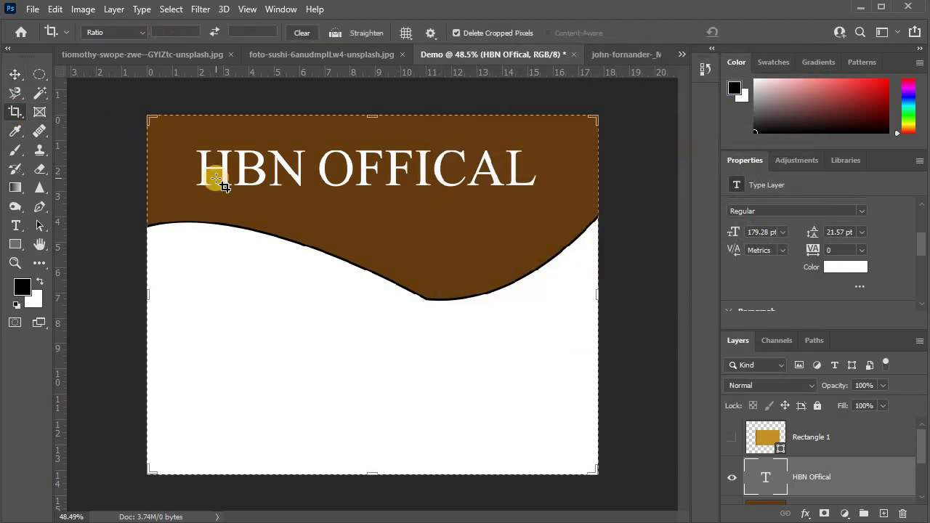
scroll(260, 182, "up", 3)
scroll(260, 182, "down", 3)
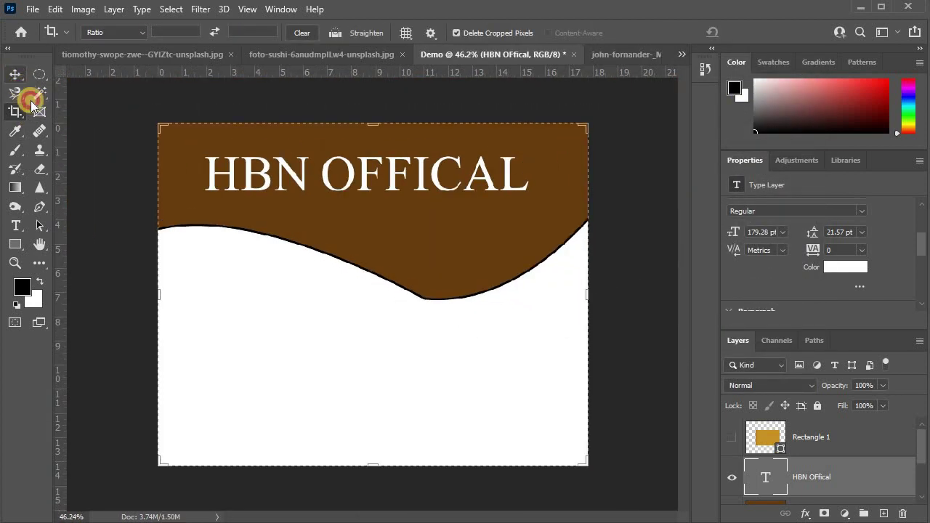
left_click(15, 74)
left_click(15, 75)
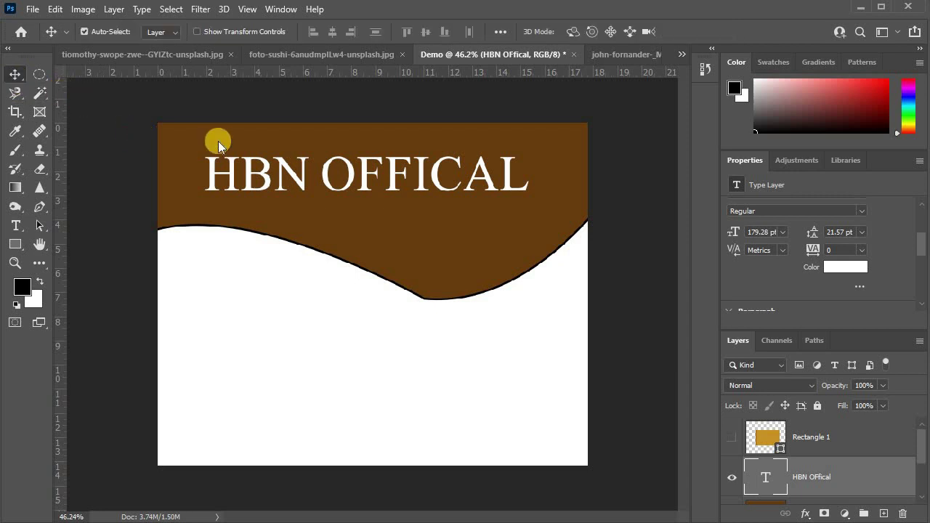
scroll(218, 141, "up", 4)
scroll(269, 160, "up", 4)
scroll(277, 192, "up", 4)
scroll(204, 193, "up", 4)
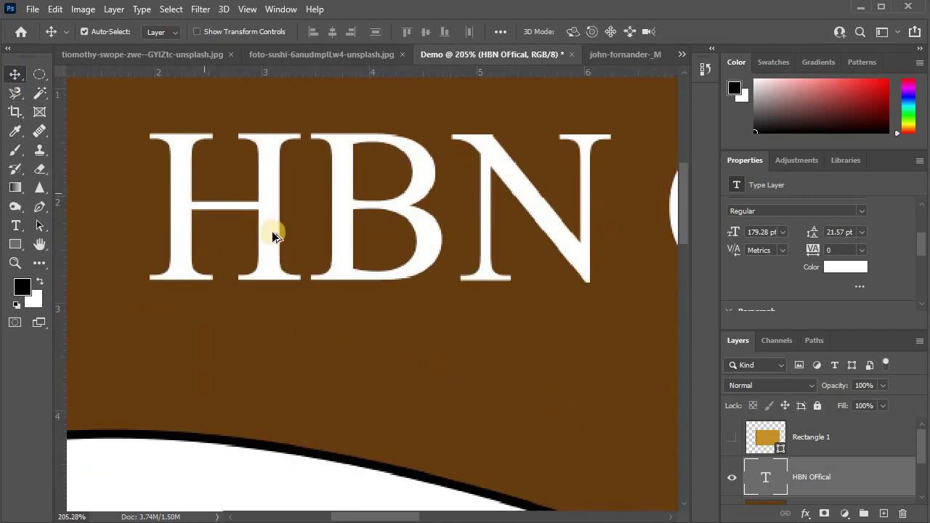
scroll(275, 234, "up", 1)
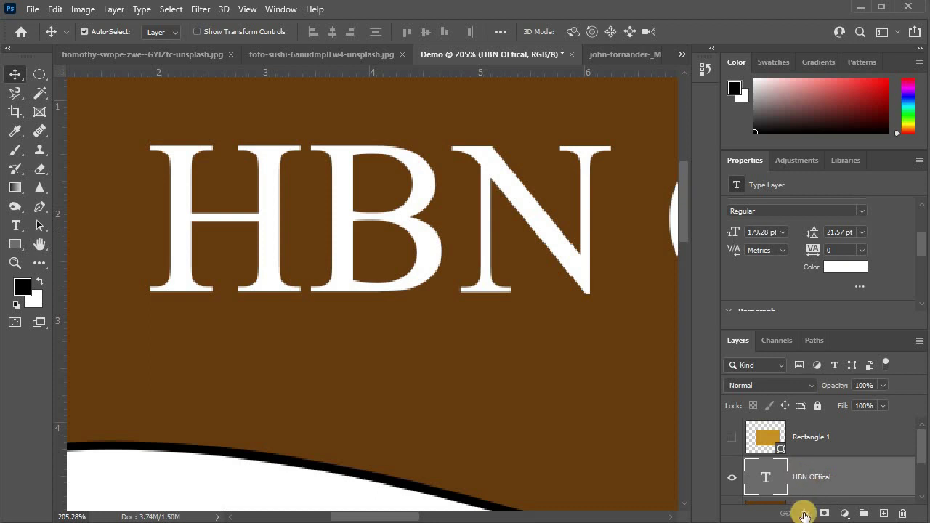
Add a 5 px outside Stroke effect in greyish brown #685745 to the HBN OFFICAL title
left_click(804, 515)
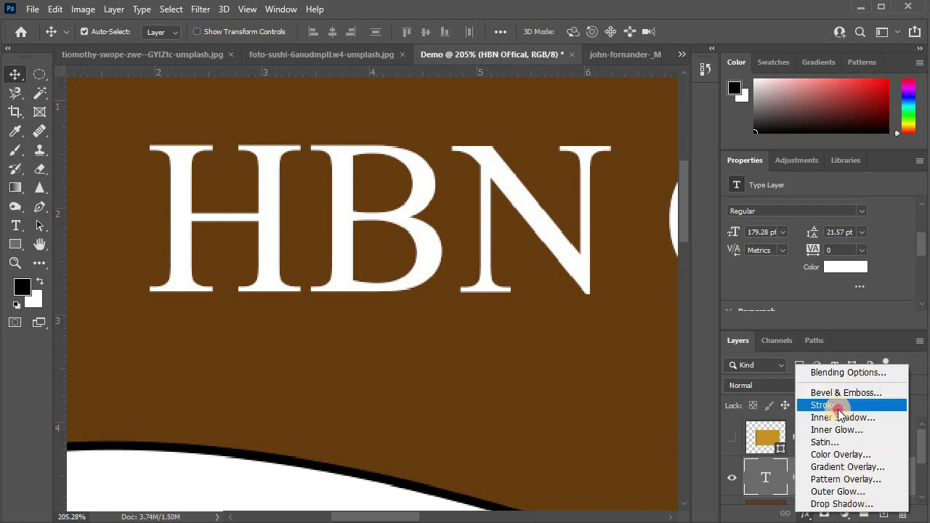
left_click(348, 239)
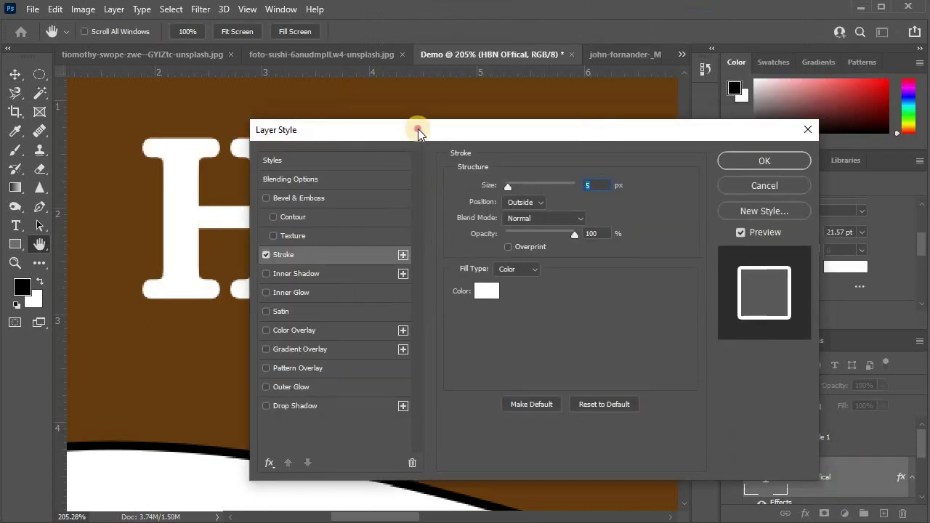
left_click_drag(417, 129, 516, 99)
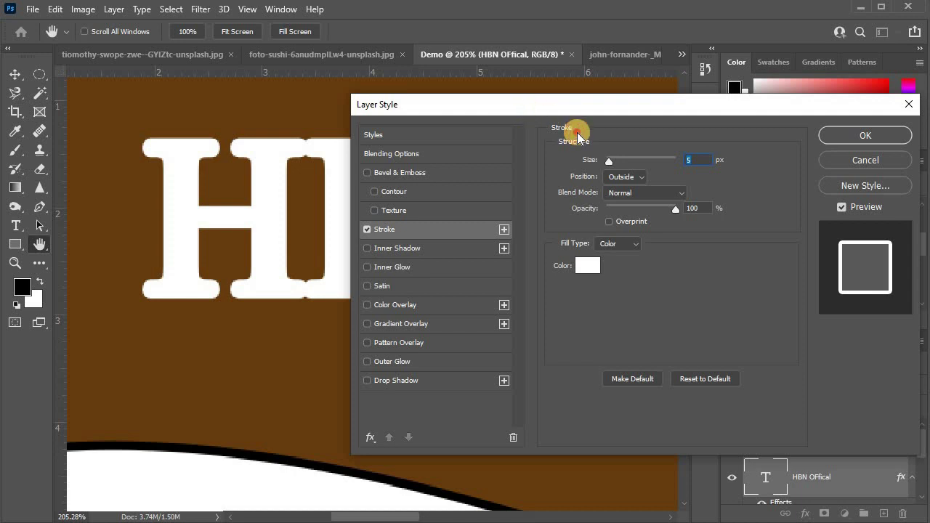
left_click_drag(534, 117, 578, 138)
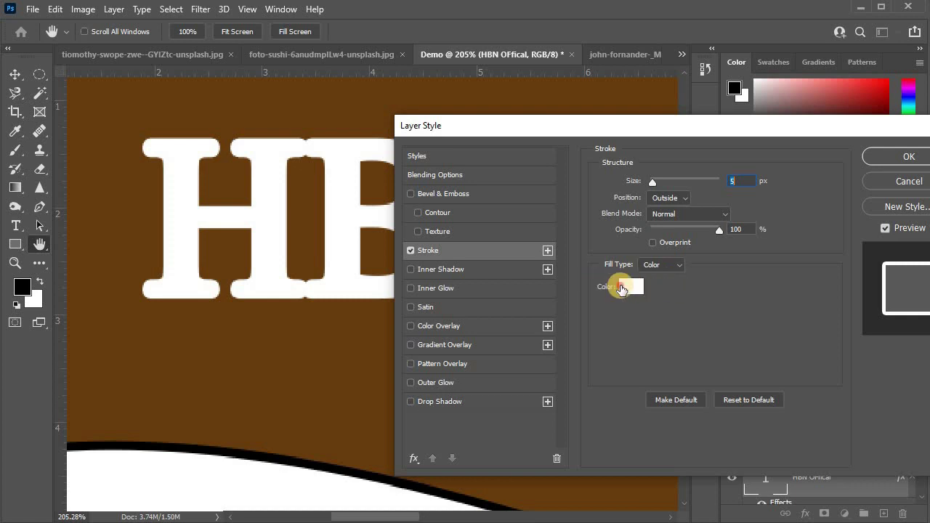
left_click(622, 286)
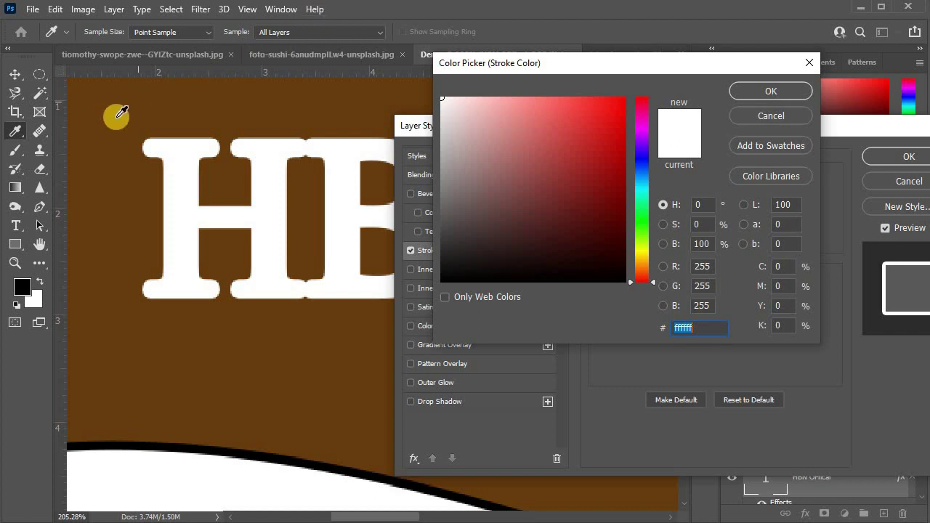
left_click(156, 99)
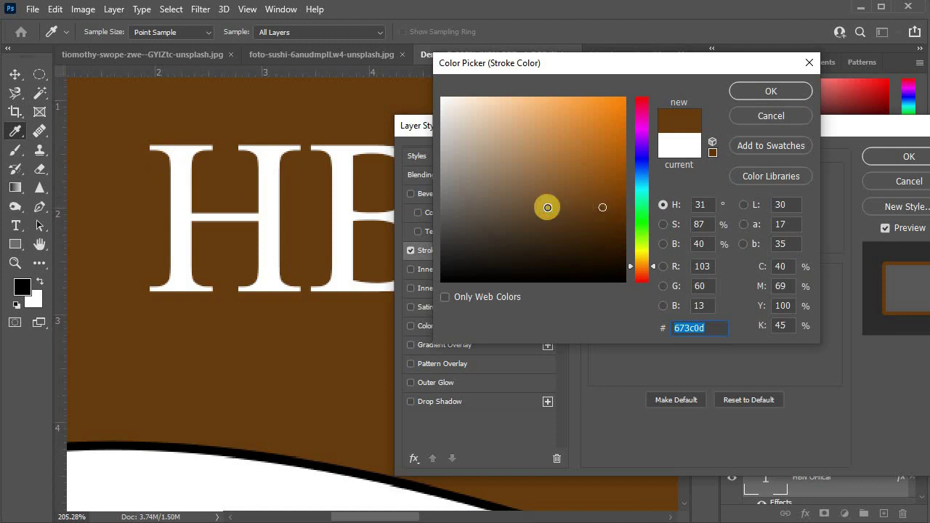
left_click(547, 207)
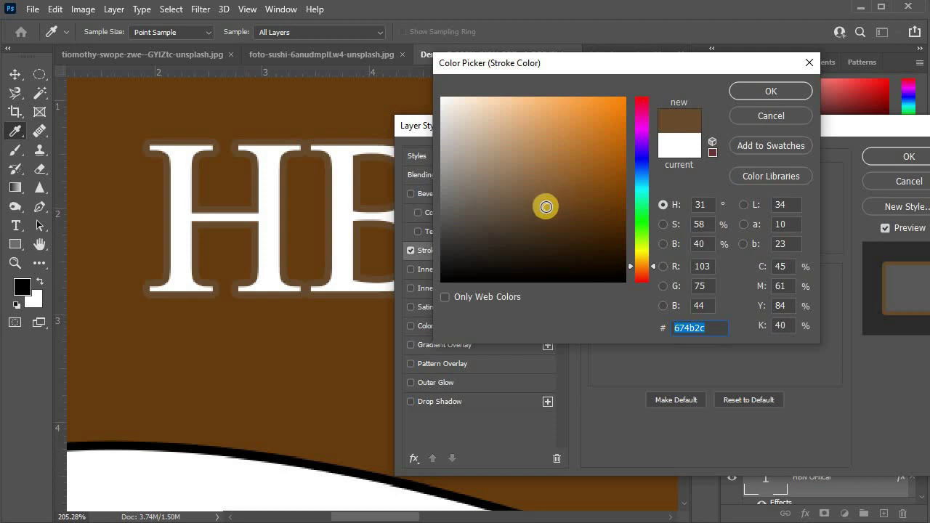
left_click_drag(546, 207, 509, 206)
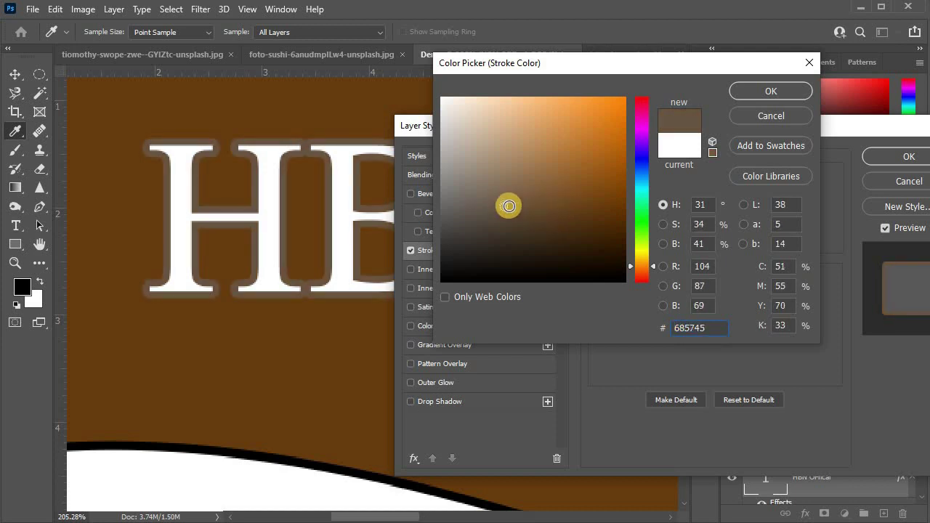
left_click(760, 94)
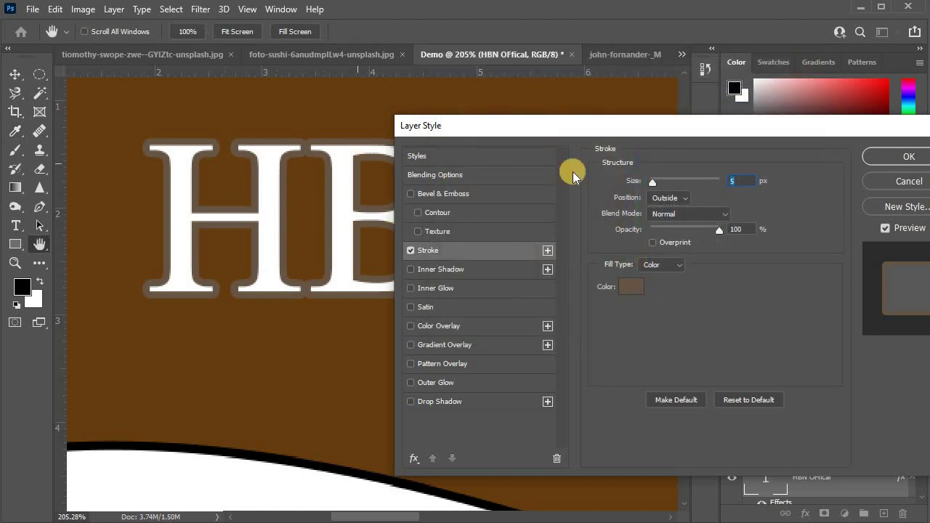
left_click(867, 155)
Reopen the title's Stroke effect and change its colour to black #000000
scroll(440, 231, "down", 5)
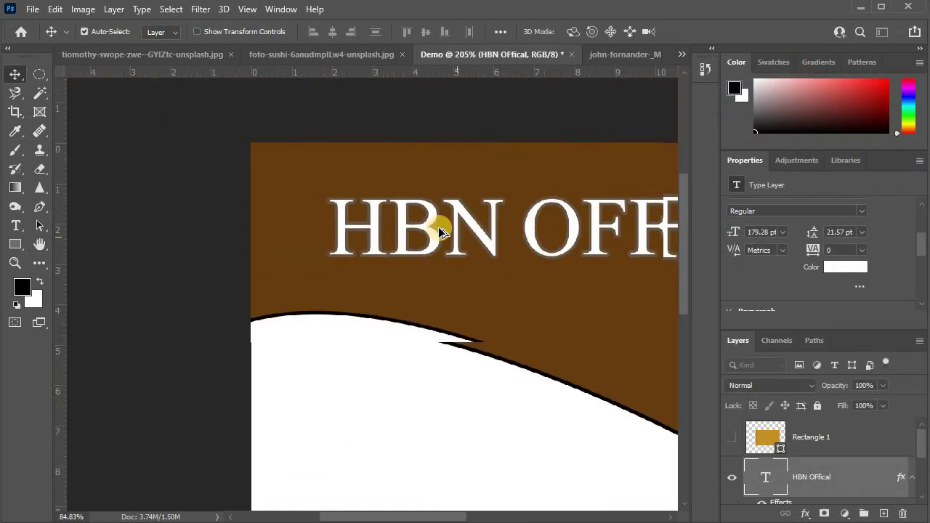
scroll(326, 156, "up", 1)
scroll(314, 166, "up", 3)
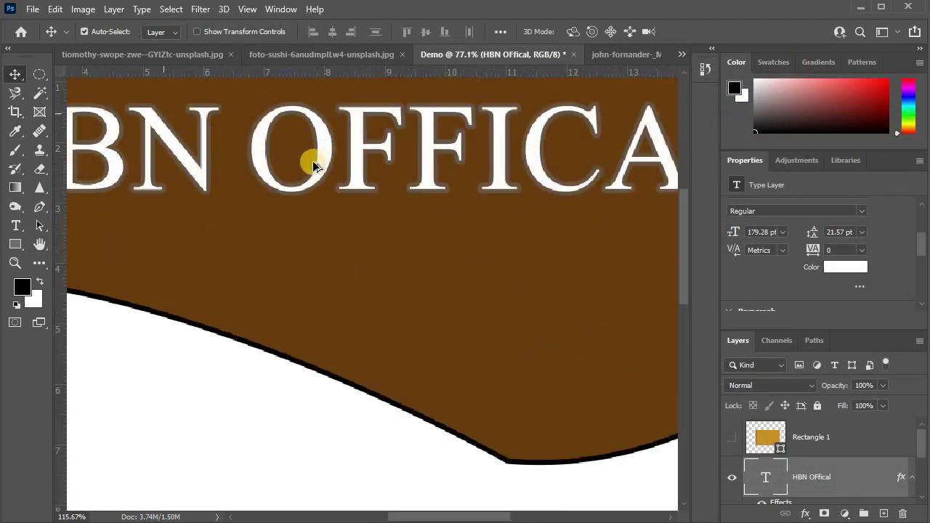
scroll(342, 156, "up", 2)
scroll(407, 232, "up", 1)
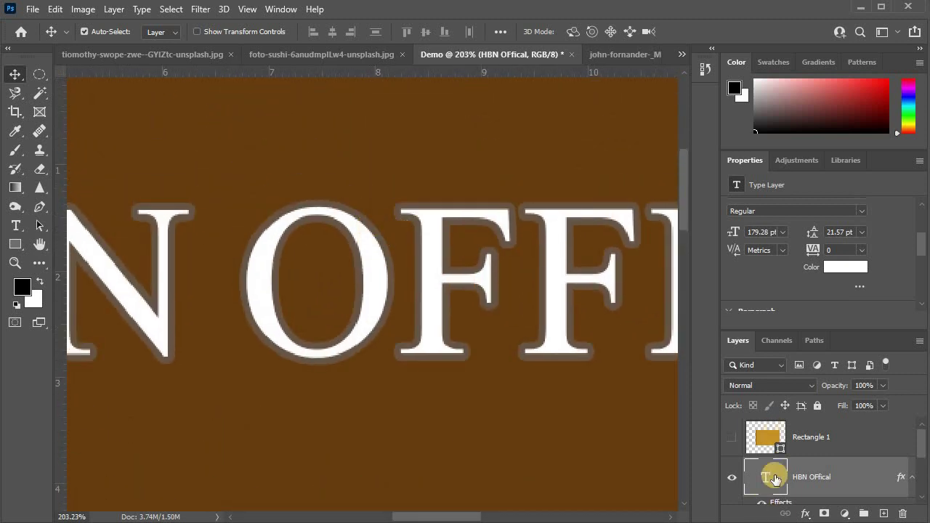
scroll(776, 473, "down", 2)
scroll(779, 471, "up", 1)
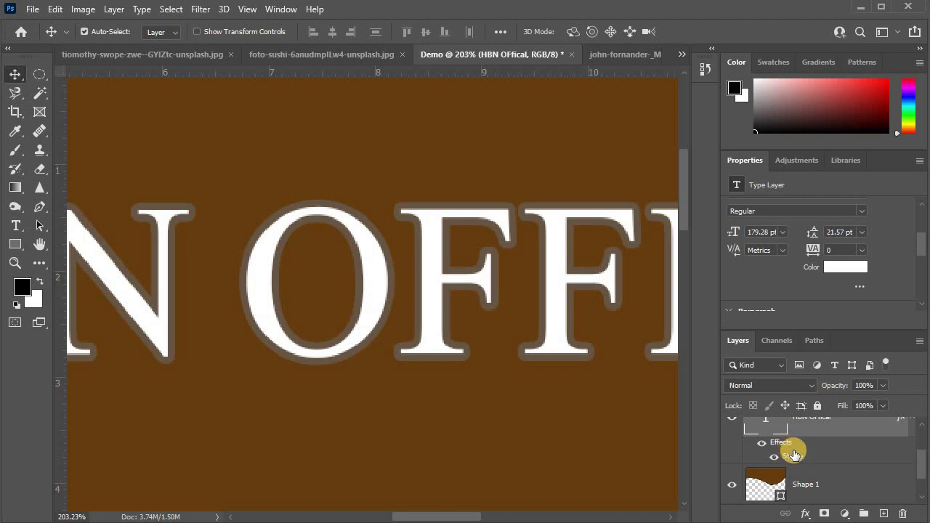
double_click(783, 454)
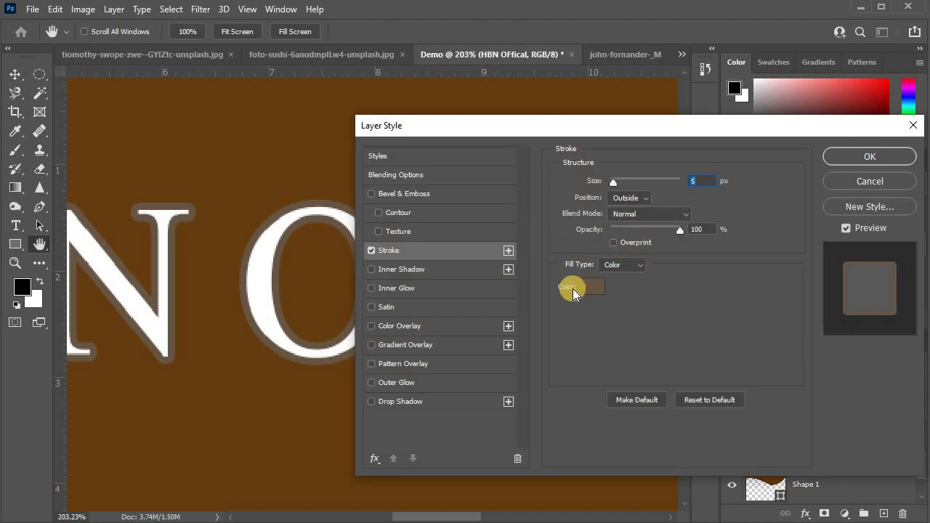
left_click(592, 287)
left_click_drag(502, 204, 452, 161)
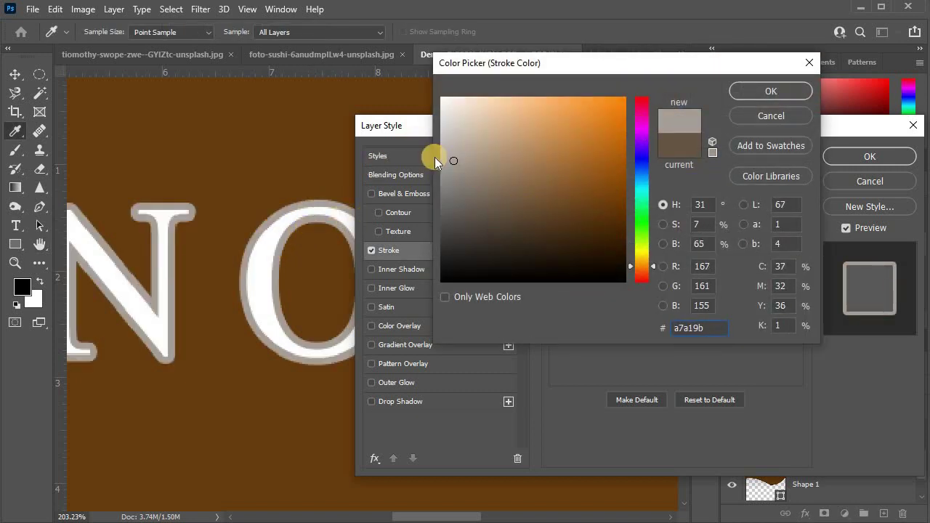
left_click(365, 365)
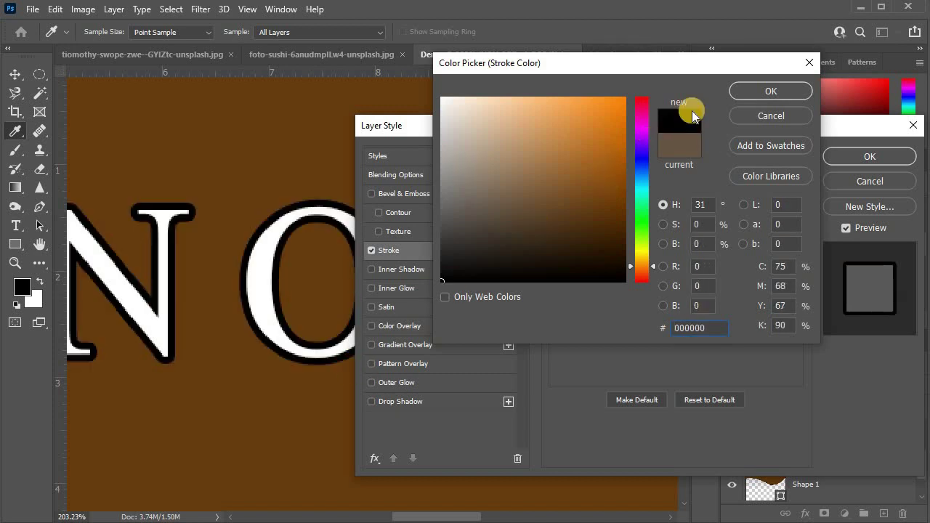
left_click(763, 90)
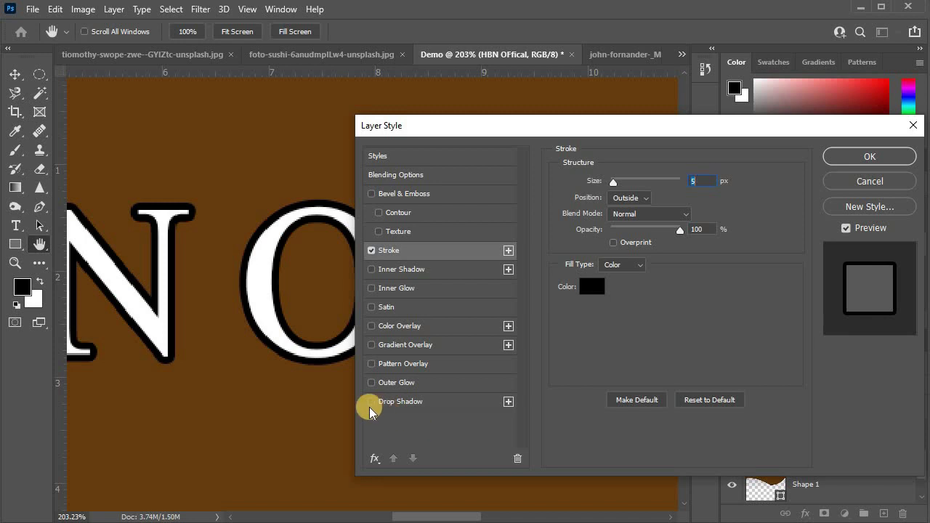
Give the HBN OFFICAL title a 100% opacity black drop shadow offset down and right
left_click(414, 402)
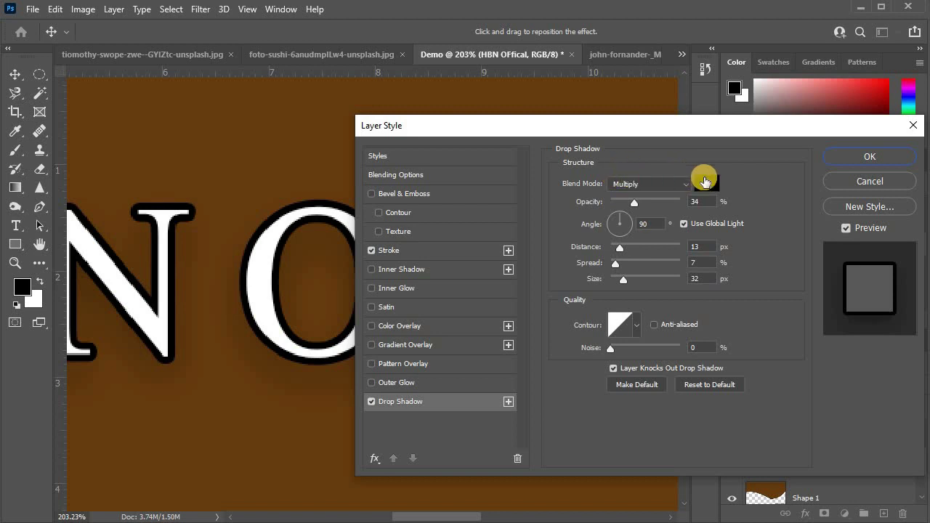
left_click(707, 185)
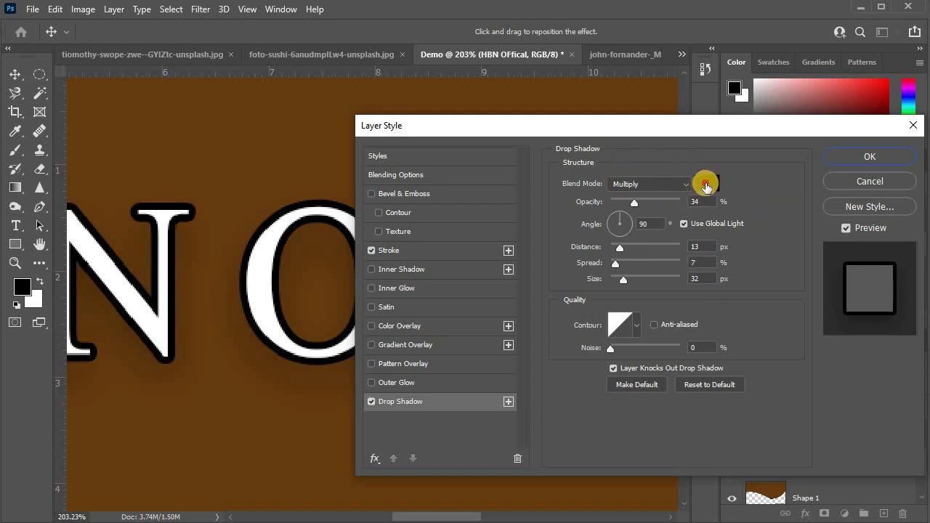
type("ffffff")
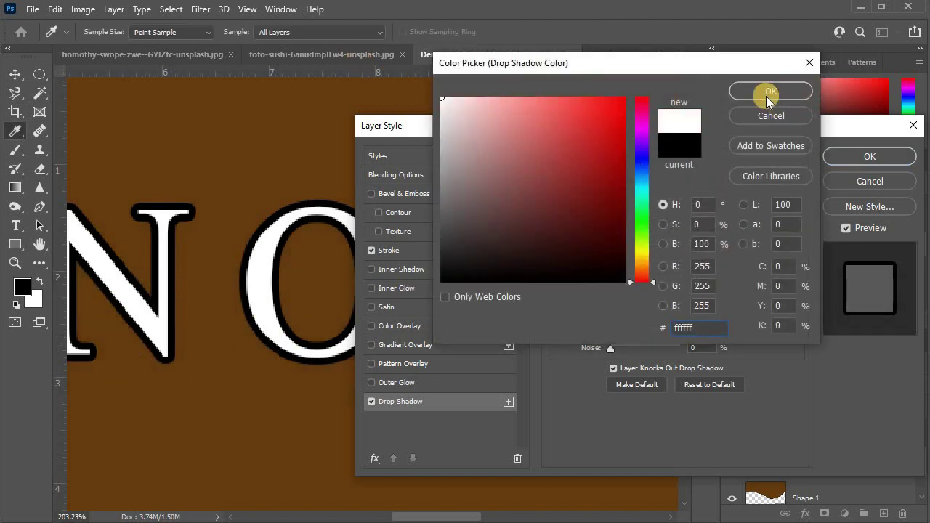
key("Return")
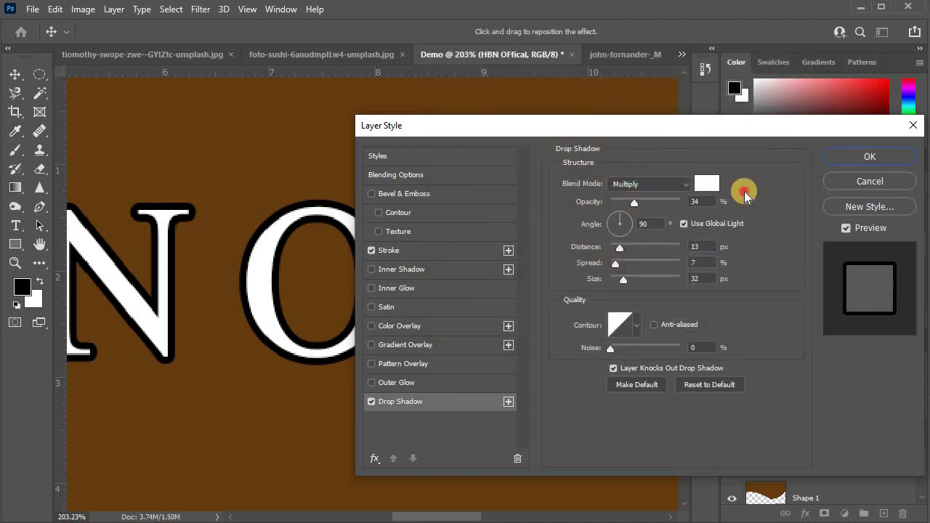
left_click(697, 201)
type("100")
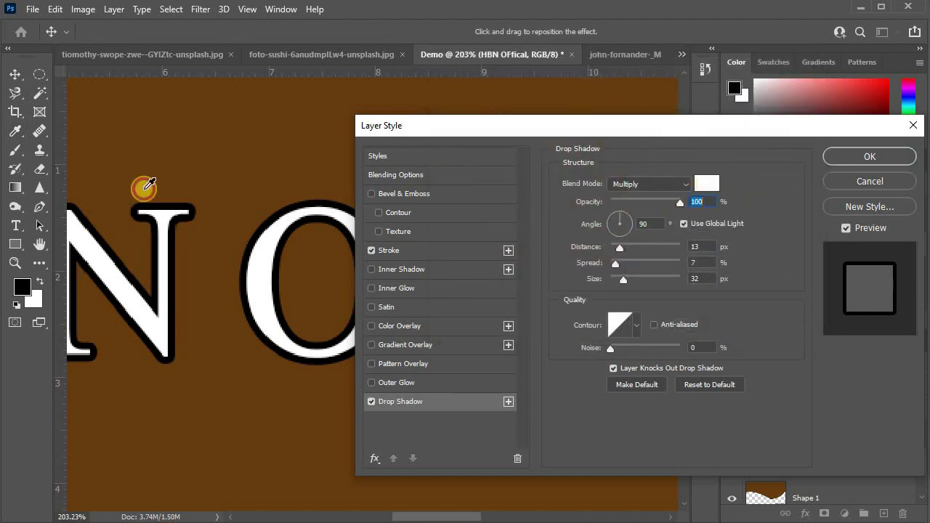
type("000000")
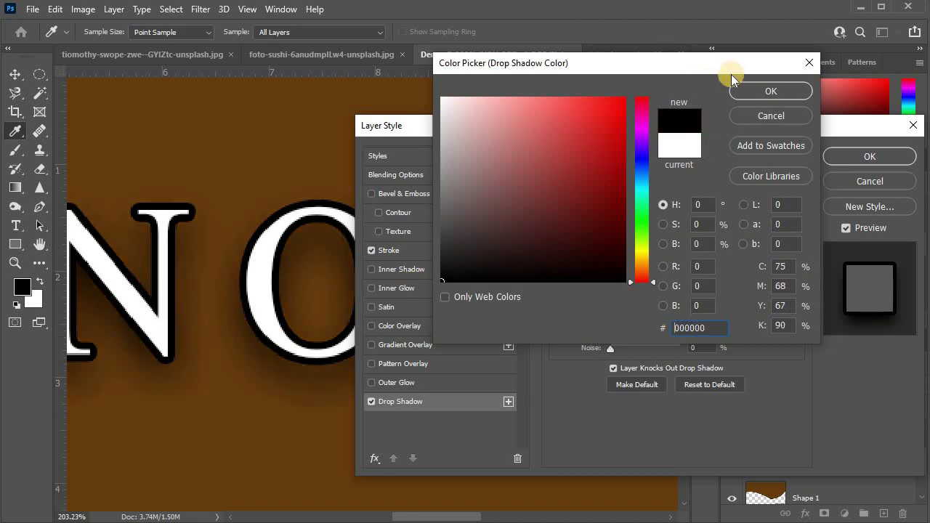
key("Return")
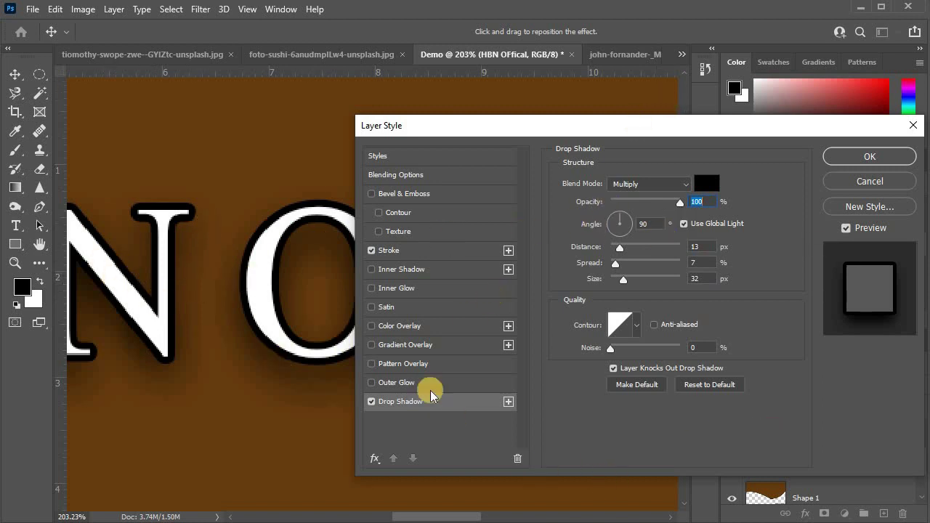
mouse_move(173, 270)
left_mouse_down()
mouse_move(201, 276)
mouse_move(203, 312)
mouse_move(189, 279)
left_mouse_up()
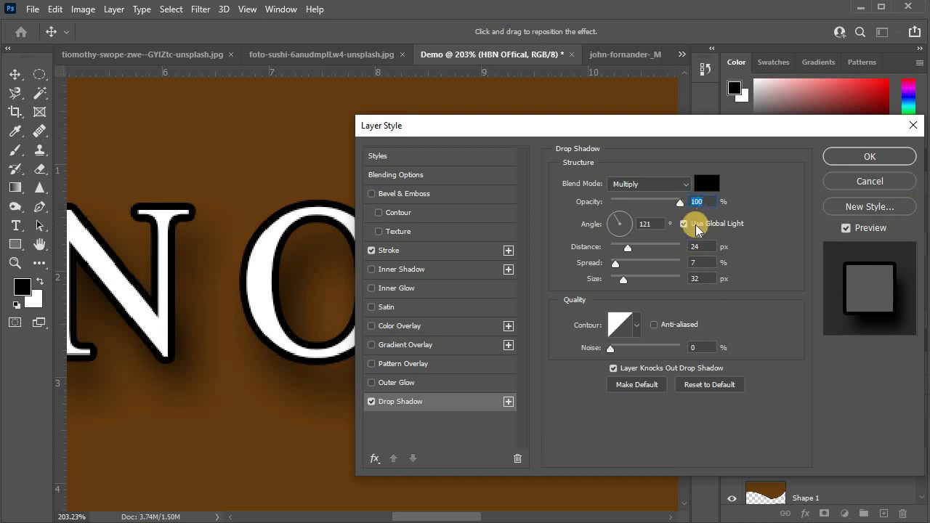
left_click(856, 154)
scroll(439, 217, "down", 3)
scroll(420, 212, "down", 2)
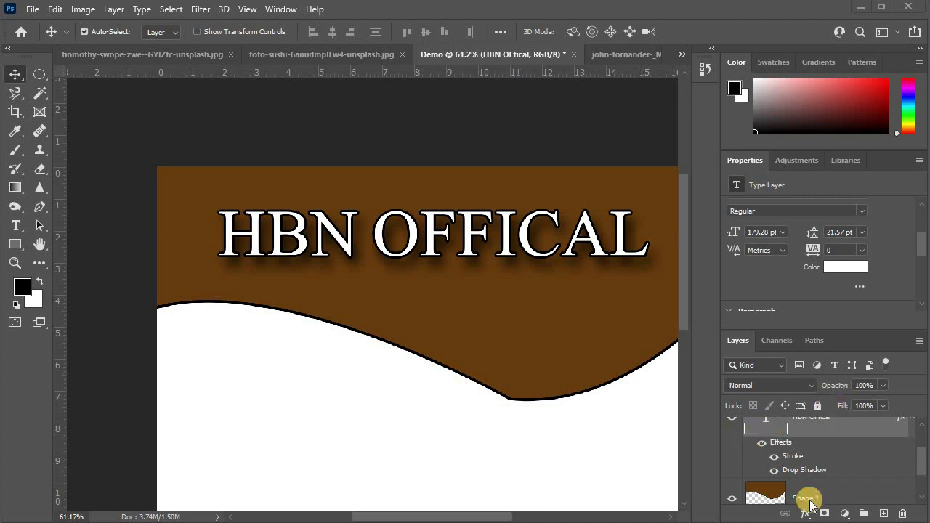
scroll(809, 468, "up", 1)
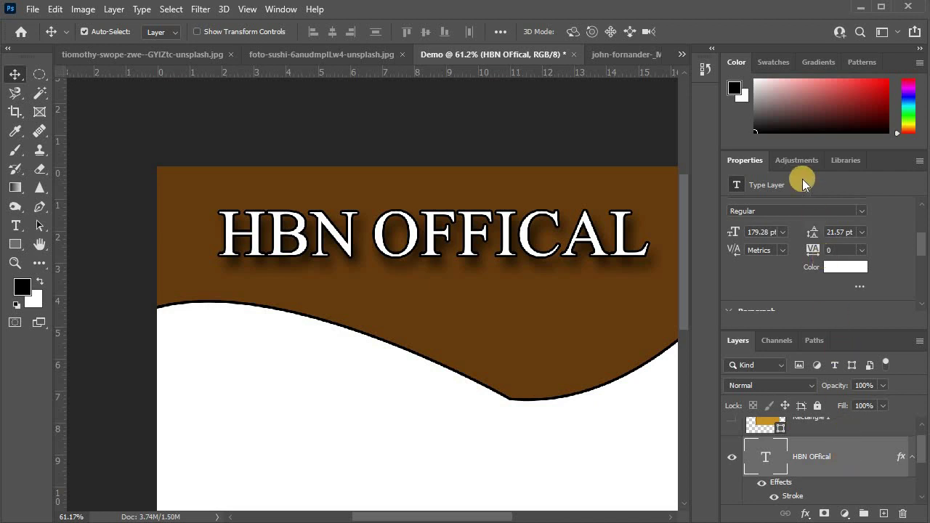
right_click(844, 458)
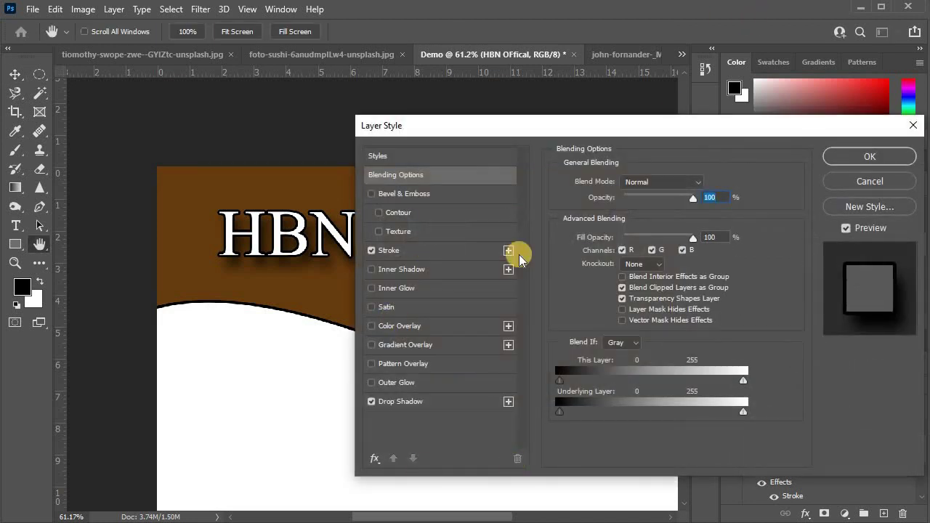
left_click_drag(480, 125, 380, 131)
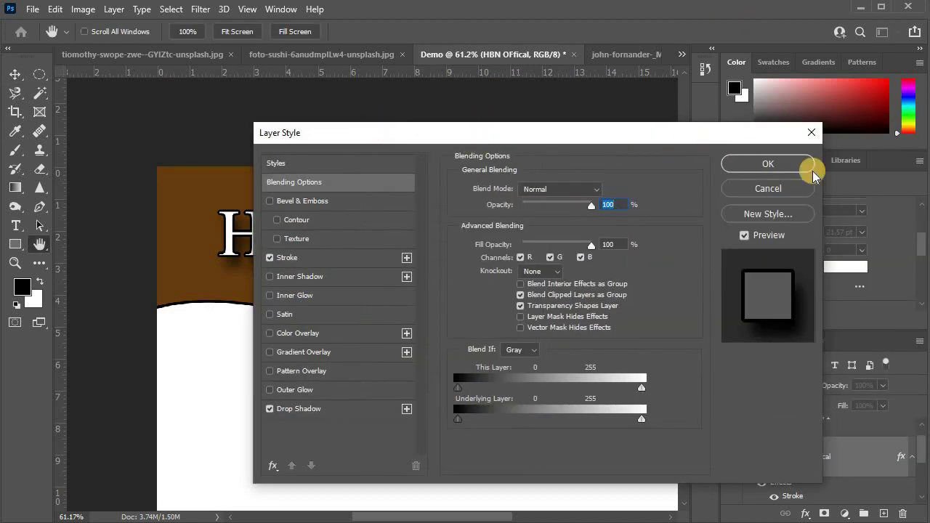
left_click(758, 160)
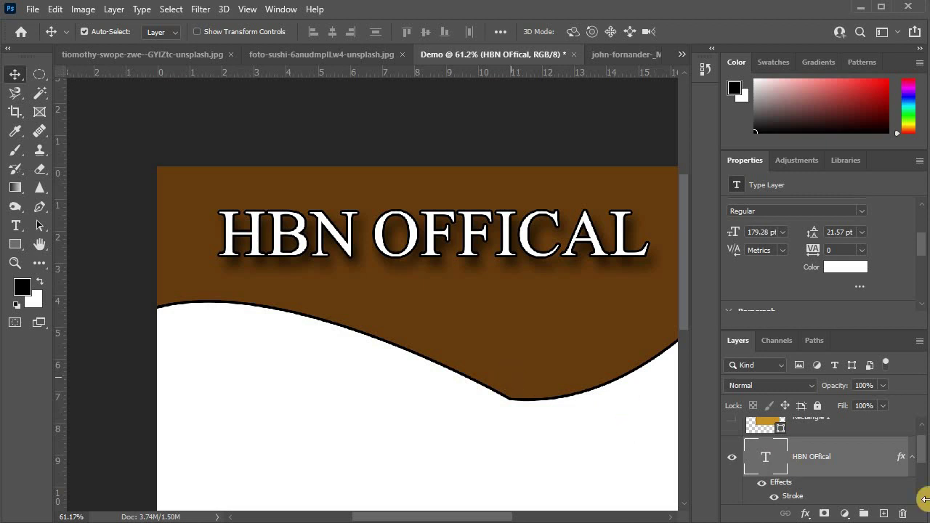
Duplicate the HBN OFfical layer and move the copy down-right over the wave
left_click(828, 457)
left_click_drag(829, 457, 886, 513)
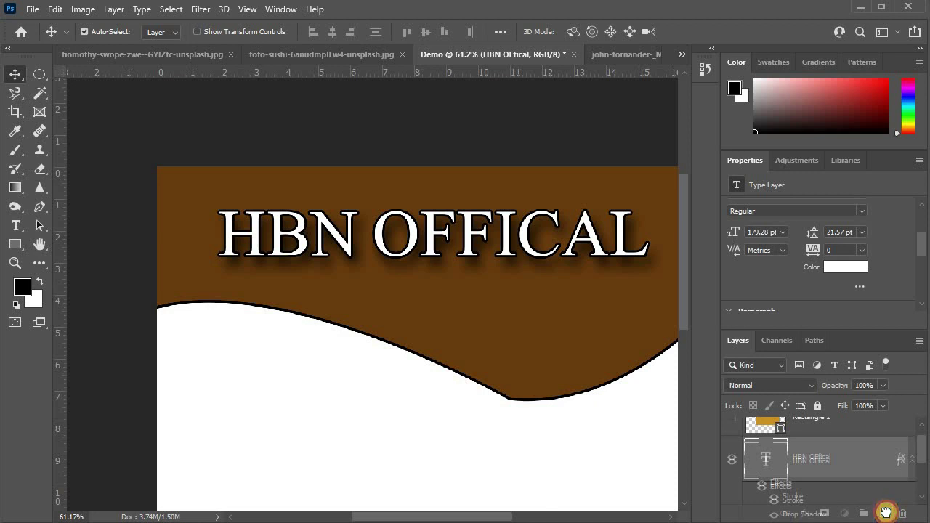
left_click_drag(886, 512, 885, 501)
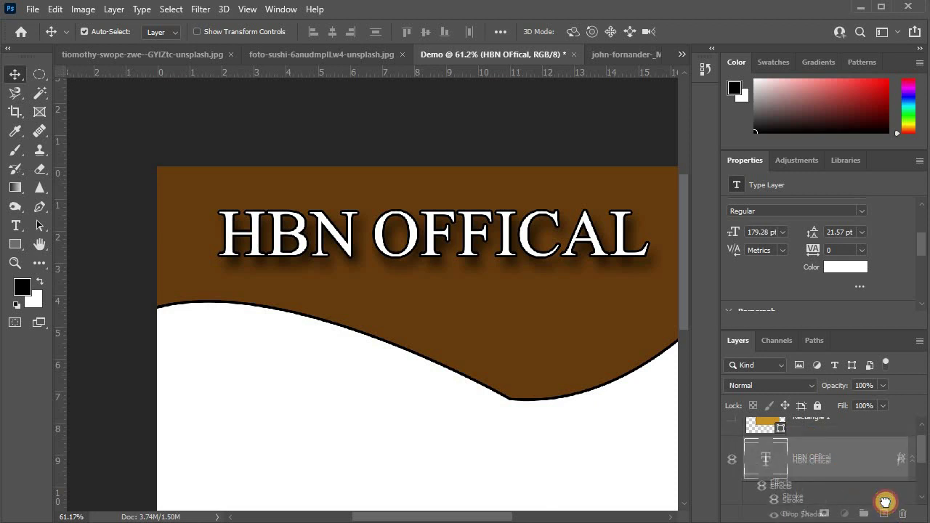
left_click_drag(886, 502, 885, 509)
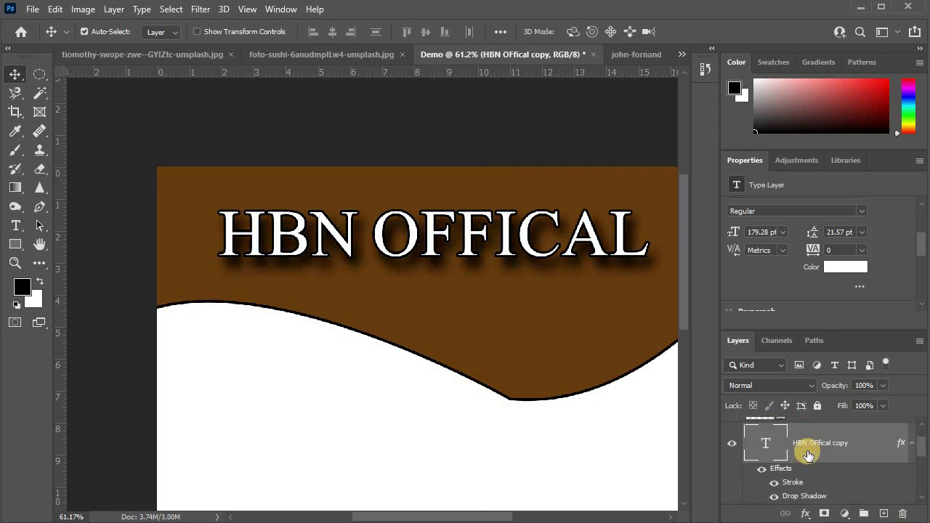
scroll(795, 438, "down", 1)
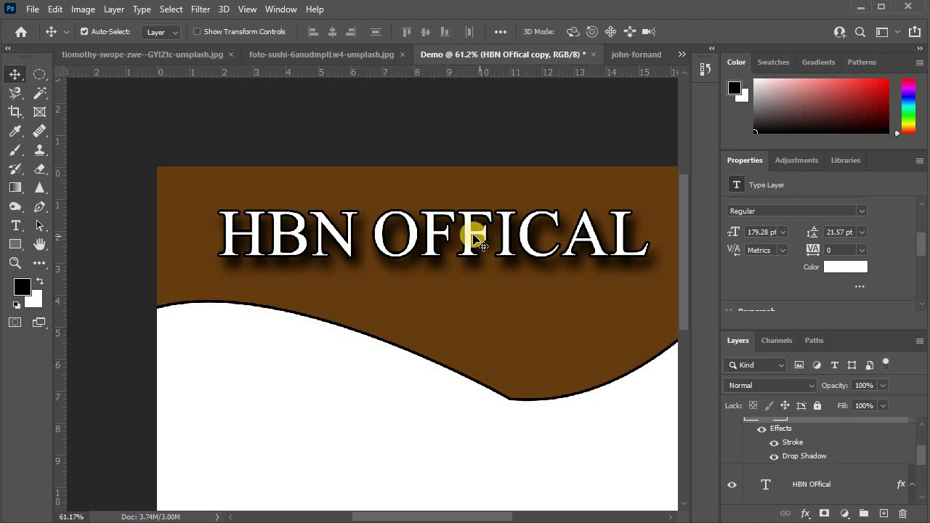
left_click_drag(474, 239, 555, 303)
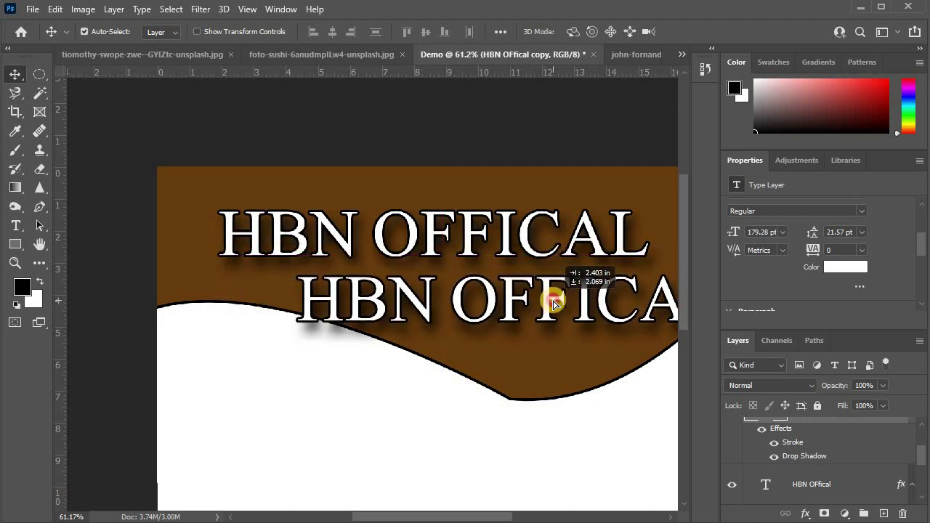
scroll(503, 247, "down", 2)
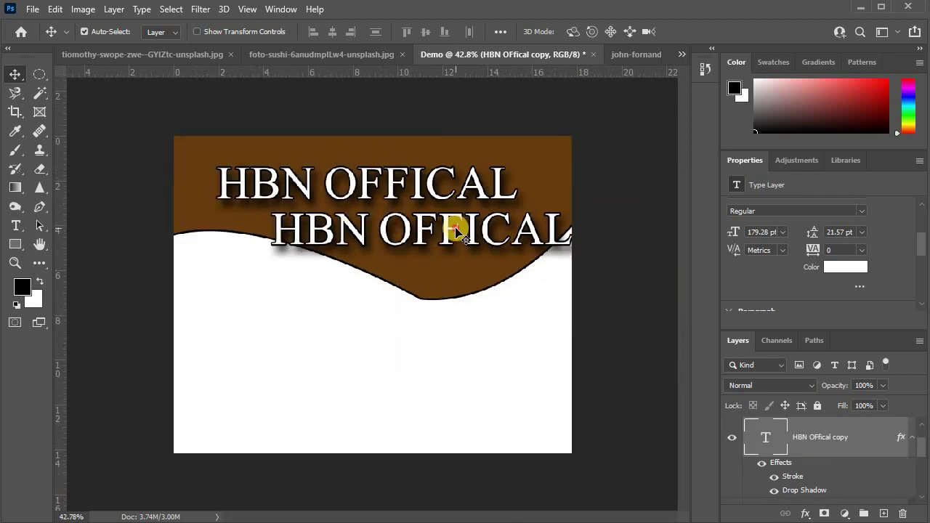
Retype the copied title as 'CEO :' followed by the CEO's full name
double_click(456, 230)
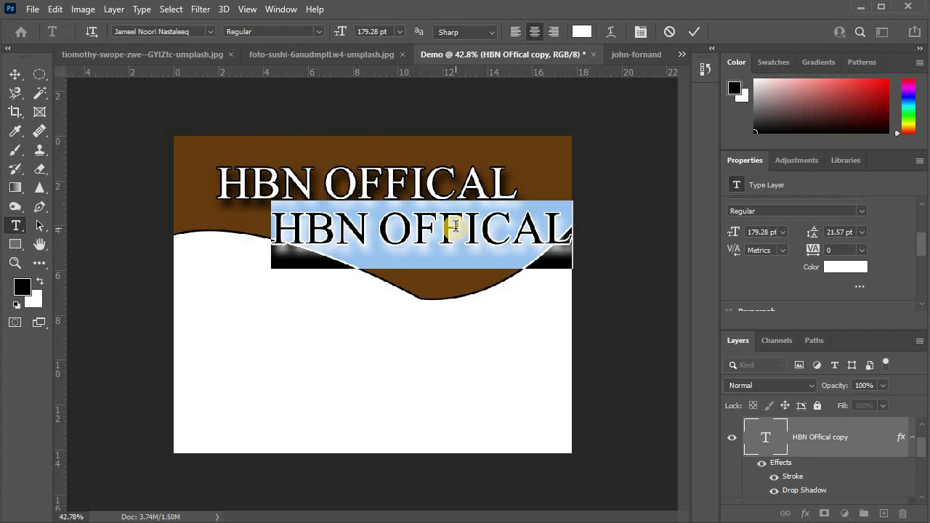
type("CEO ")
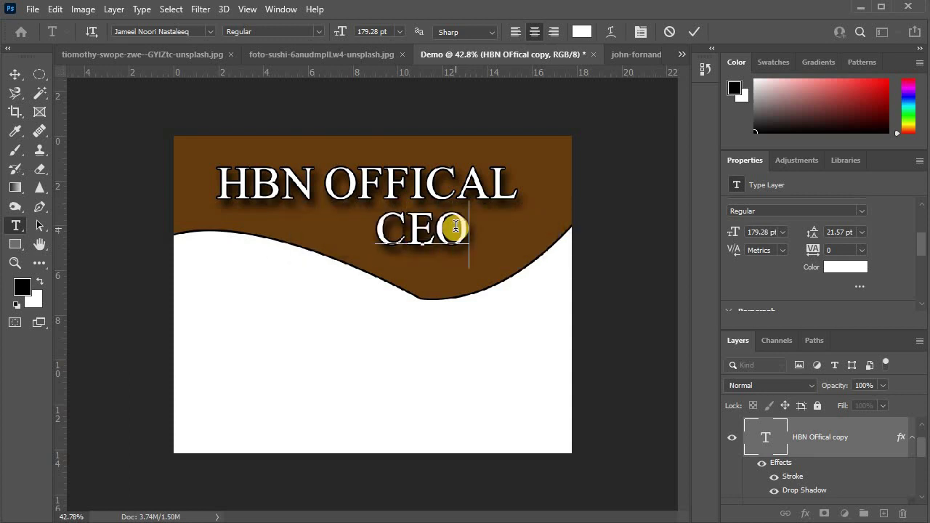
type(":")
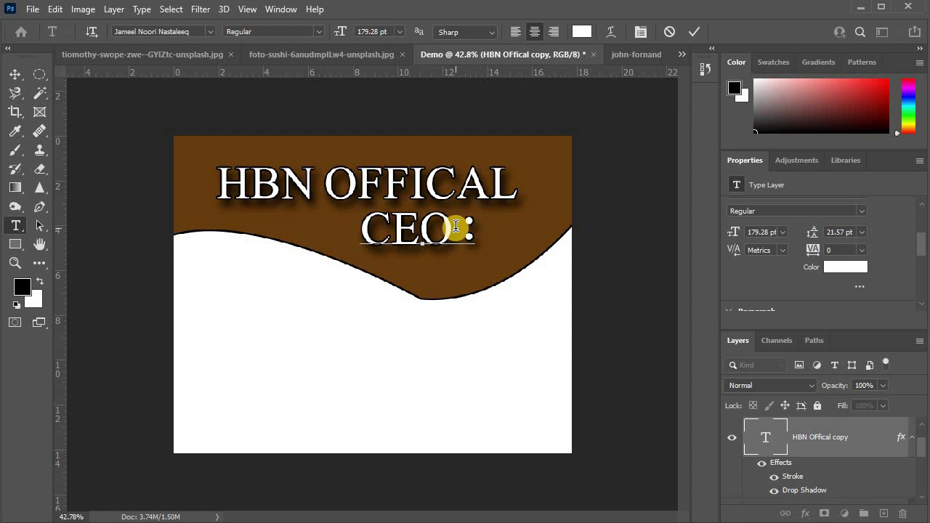
type(" M.")
key("BackSpace")
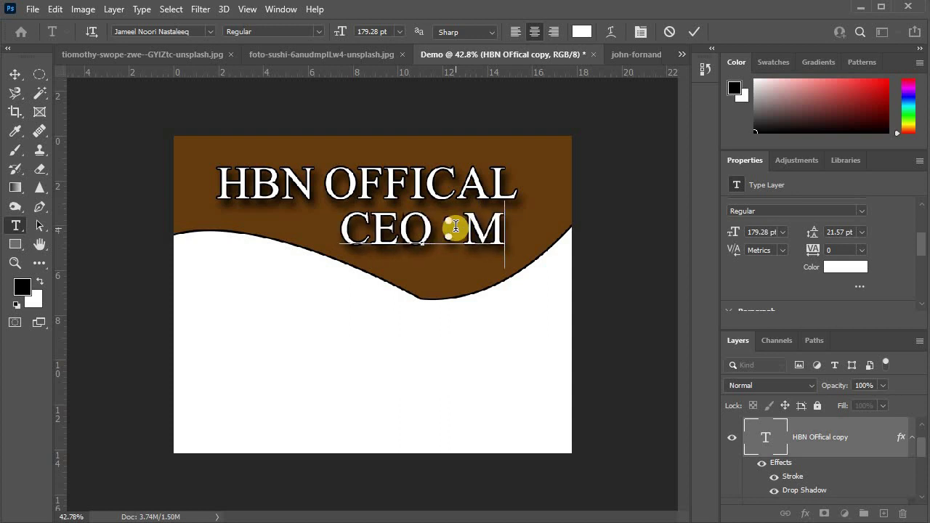
type("UH")
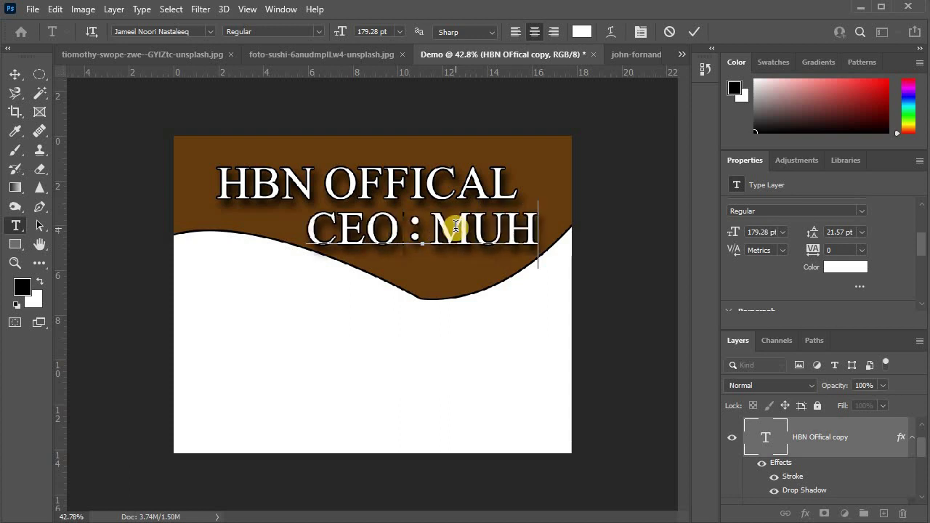
type("AMMAD")
type(" H")
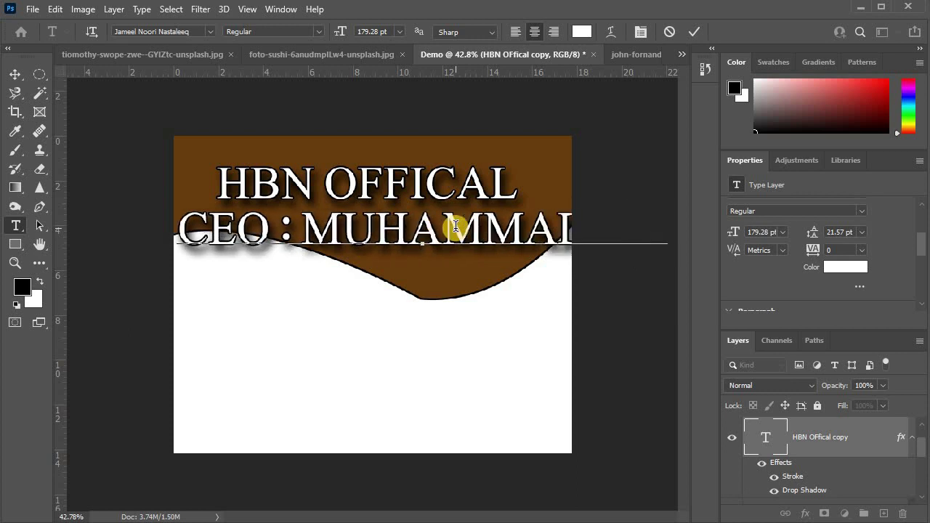
type("AIDU")
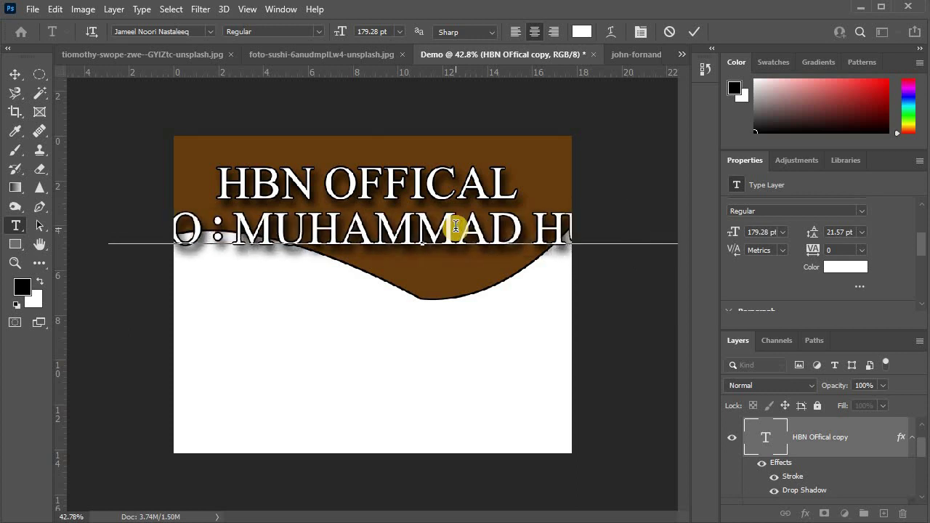
left_click(15, 74)
key("ctrl+minus")
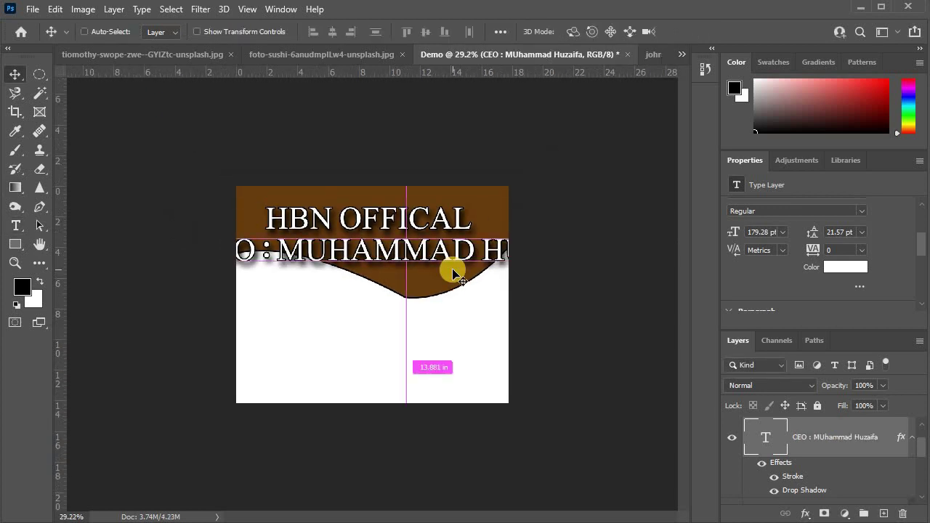
Scale the CEO line to about 36% and place it just under the title
key("ctrl+t")
mouse_move(225, 233)
left_mouse_down()
mouse_move(492, 272)
mouse_move(395, 247)
left_mouse_up()
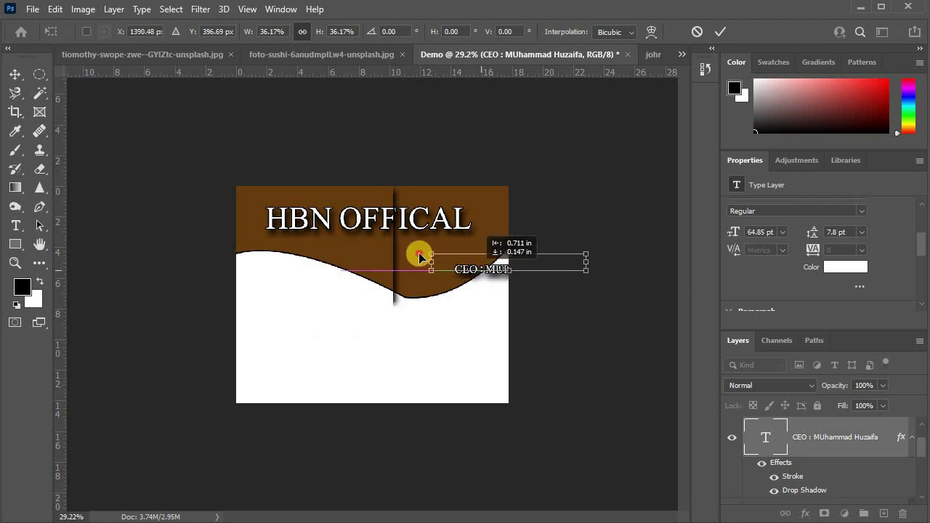
key("ctrl+plus")
scroll(423, 255, "up", 2, "alt")
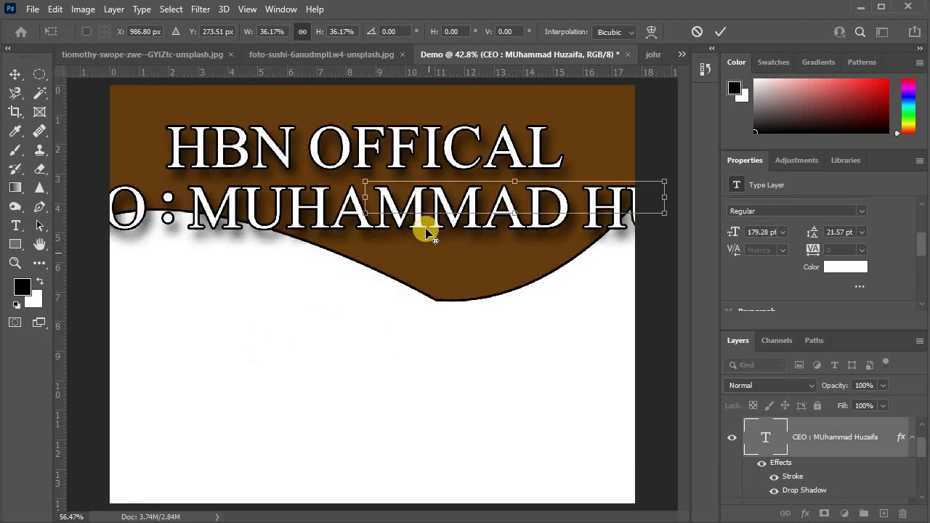
scroll(436, 254, "up", 2, "alt")
scroll(450, 250, "up", 2, "alt")
mouse_move(456, 253)
left_mouse_down()
mouse_move(298, 297)
mouse_move(247, 291)
mouse_move(293, 295)
left_mouse_up()
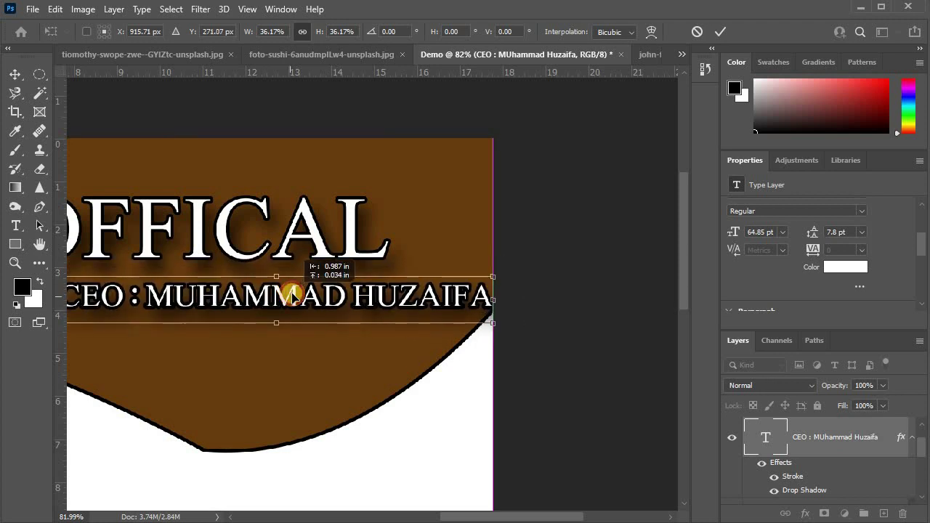
left_click_drag(292, 295, 292, 292)
scroll(292, 295, "down", 2, "alt")
scroll(292, 294, "down", 2, "alt")
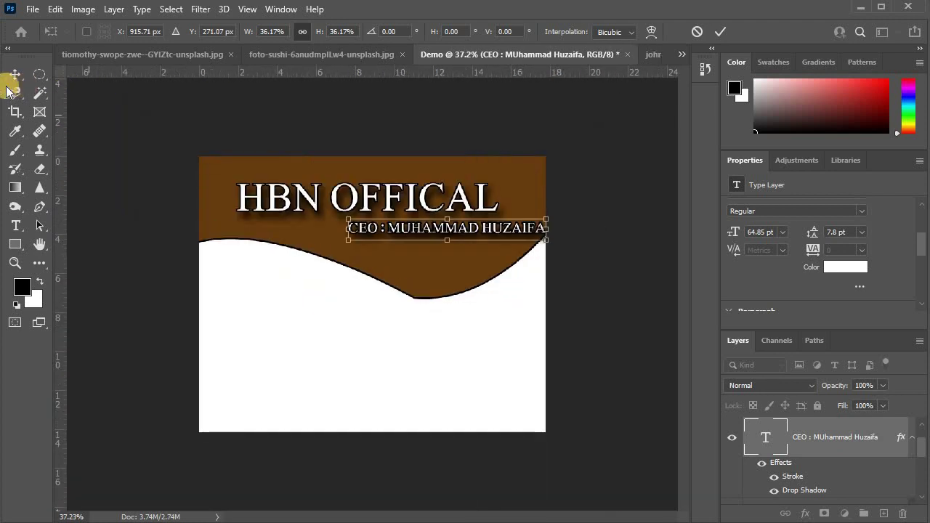
key("Return")
scroll(396, 178, "up", 1, "alt")
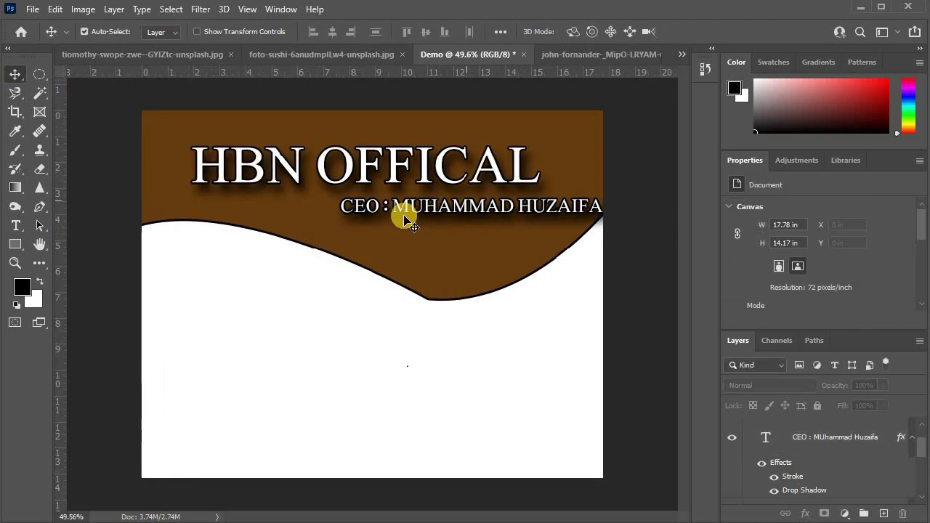
Adjust the CEO line's drop shadow to a 90° angle and 24 px distance
double_click(795, 478)
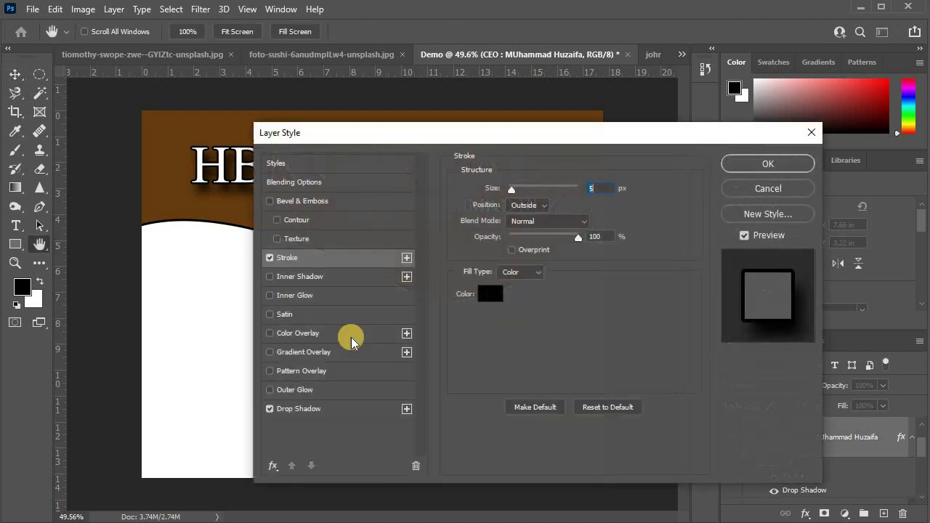
left_click(320, 408)
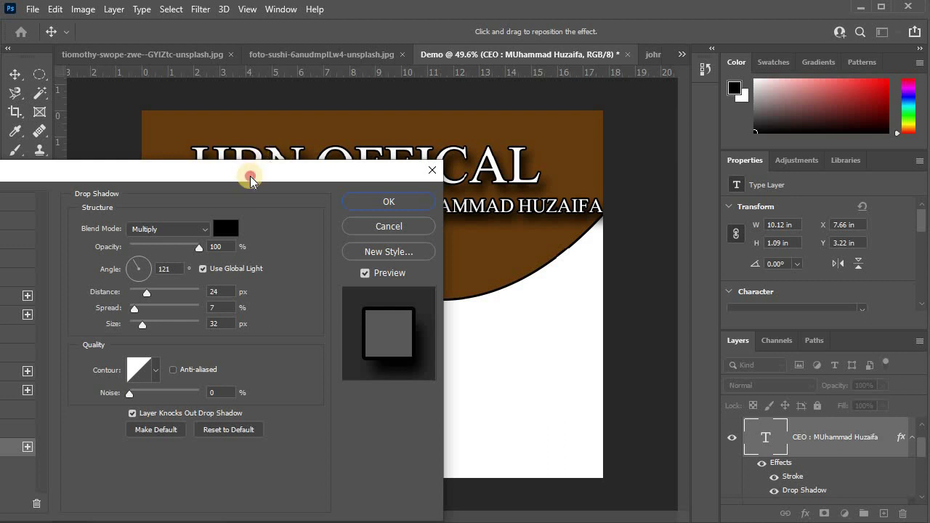
left_click_drag(250, 180, 139, 58)
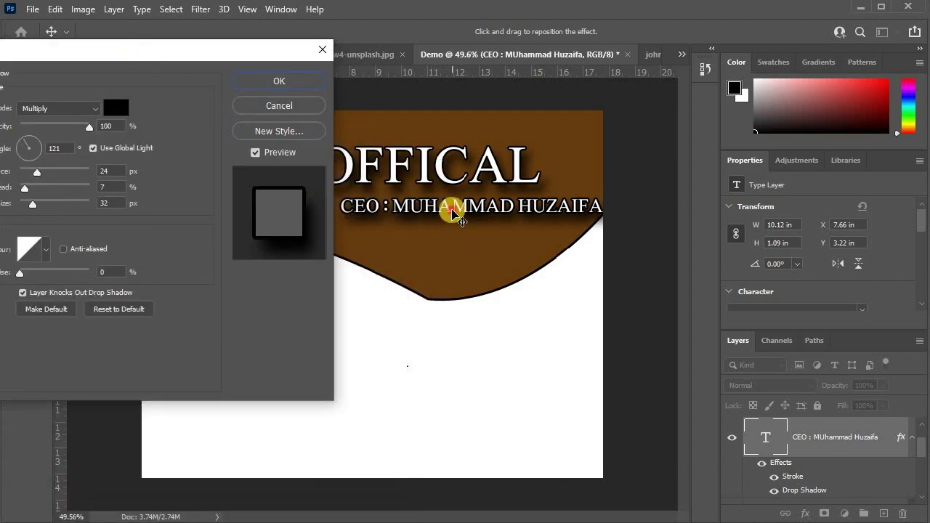
mouse_move(452, 212)
left_mouse_down()
mouse_move(318, 356)
mouse_move(536, 120)
mouse_move(266, 347)
mouse_move(575, 293)
mouse_move(506, 125)
mouse_move(357, 269)
mouse_move(414, 380)
mouse_move(499, 342)
mouse_move(453, 166)
mouse_move(459, 276)
mouse_move(482, 228)
mouse_move(438, 216)
mouse_move(467, 214)
mouse_move(465, 205)
left_mouse_up()
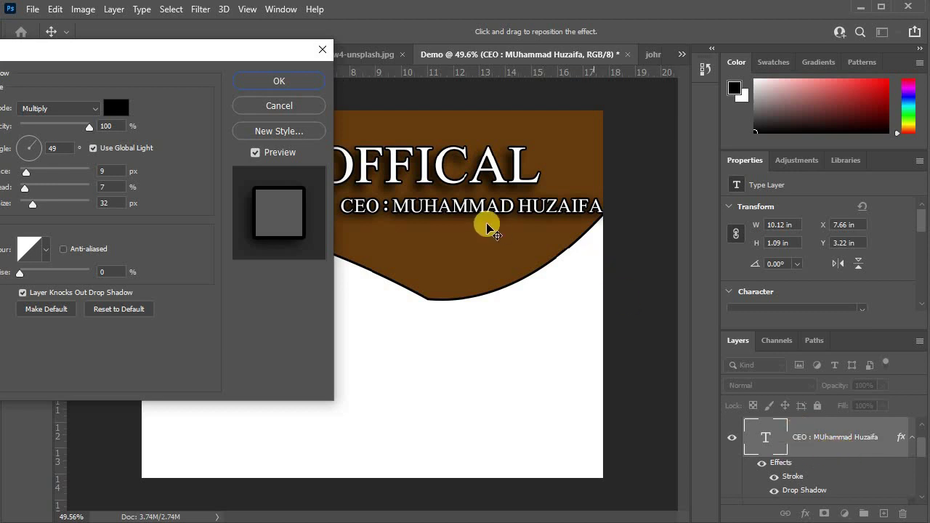
mouse_move(473, 210)
left_mouse_down()
mouse_move(475, 285)
mouse_move(591, 294)
mouse_move(531, 136)
left_mouse_up()
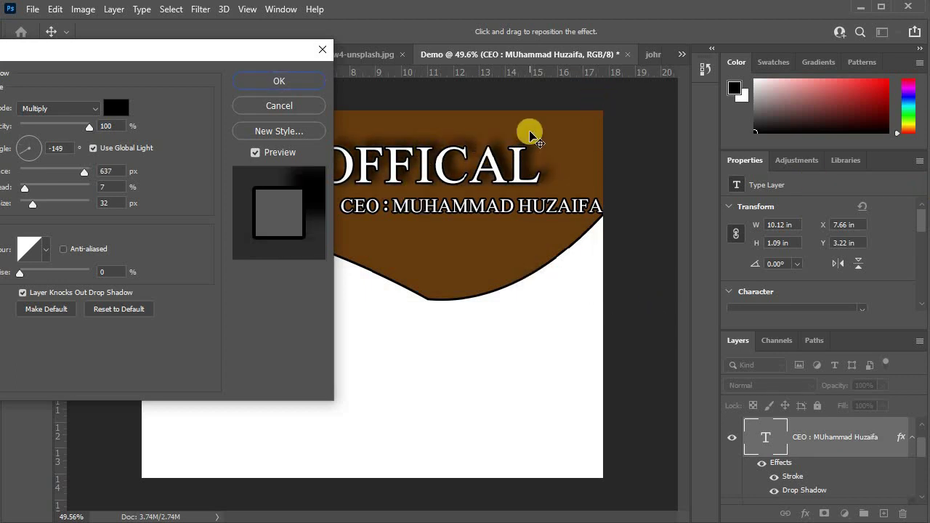
left_click(280, 103)
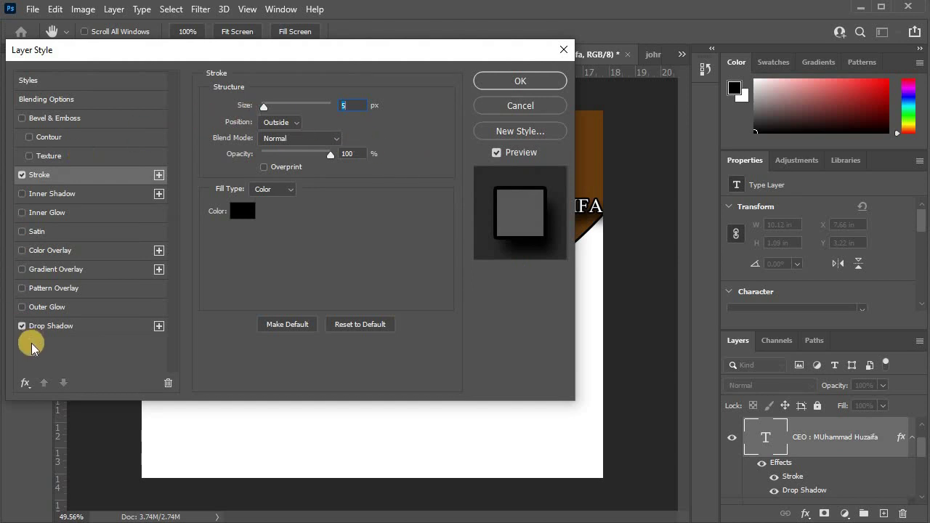
left_click(72, 326)
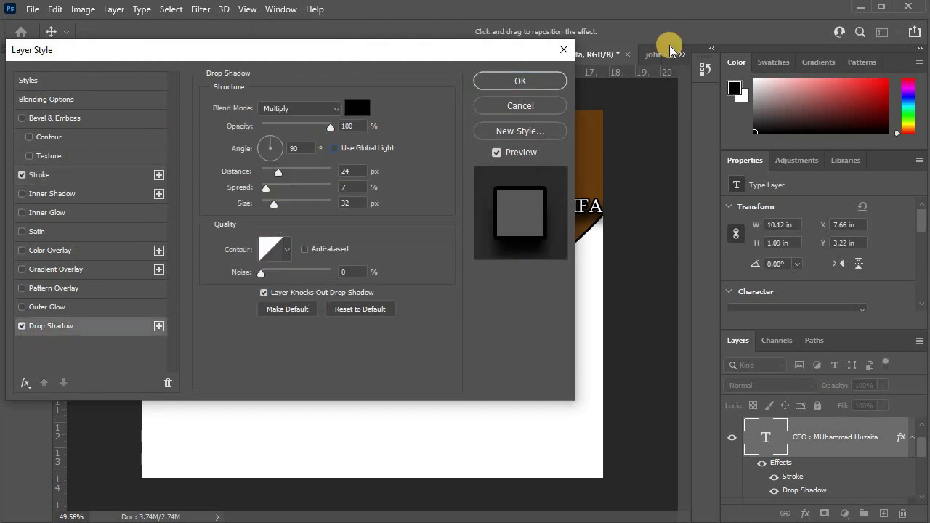
left_click(519, 80)
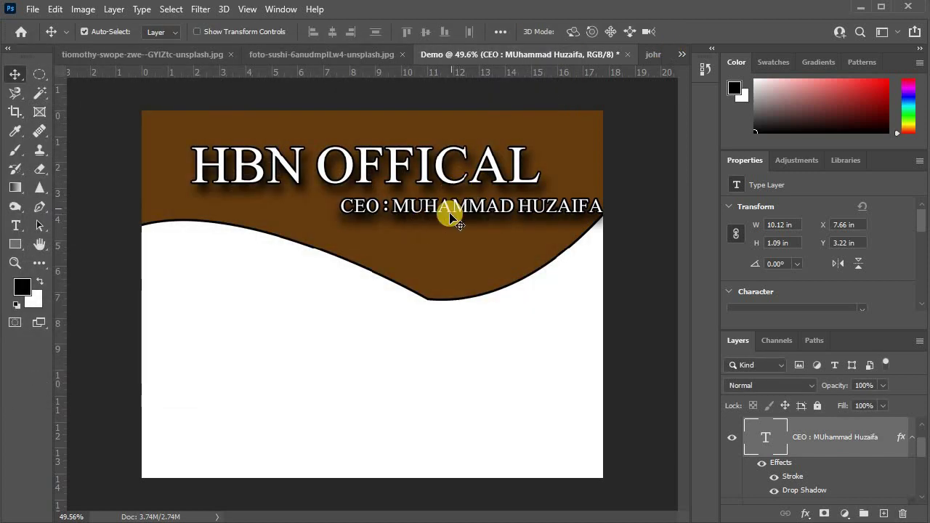
left_click(647, 294)
scroll(796, 494, "down", 2)
scroll(792, 500, "up", 2)
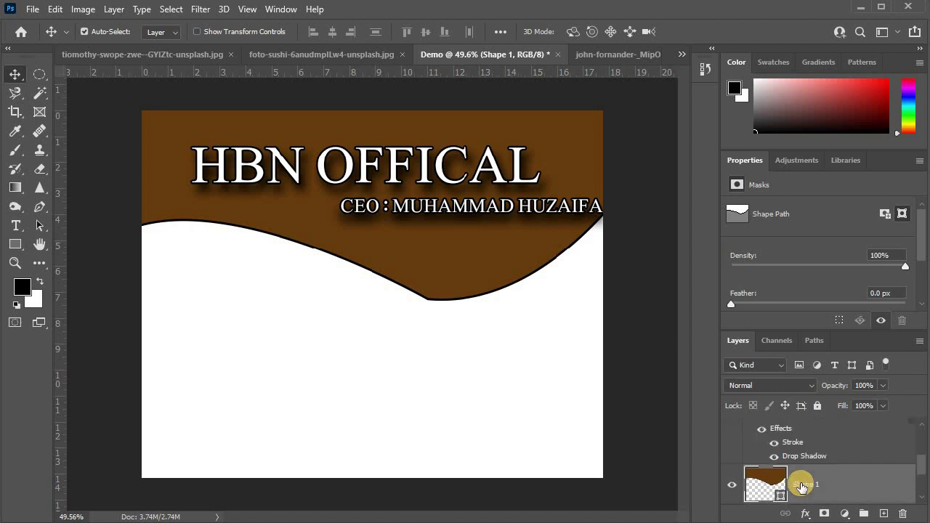
scroll(800, 484, "up", 1)
scroll(564, 228, "up", 2)
scroll(339, 73, "up", 2)
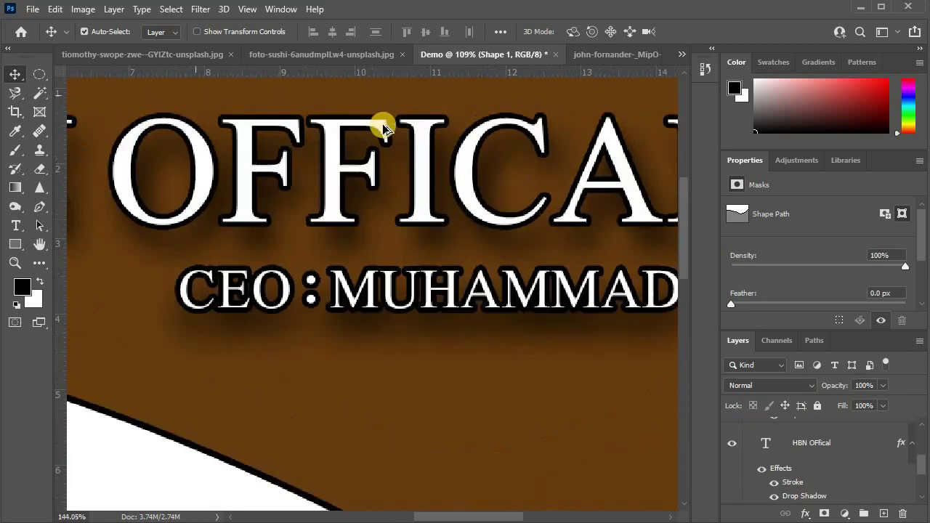
scroll(382, 124, "up", 3)
scroll(472, 294, "down", 2)
scroll(509, 291, "down", 3)
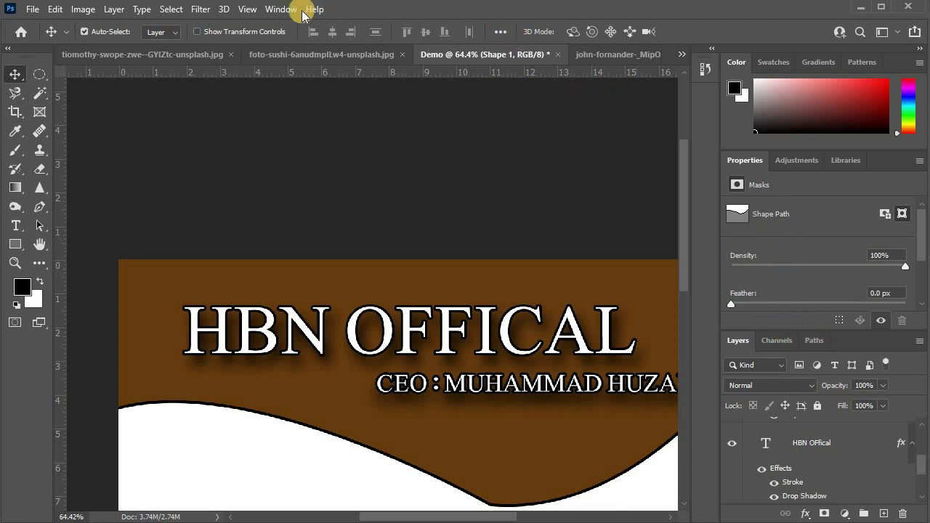
left_click(281, 10)
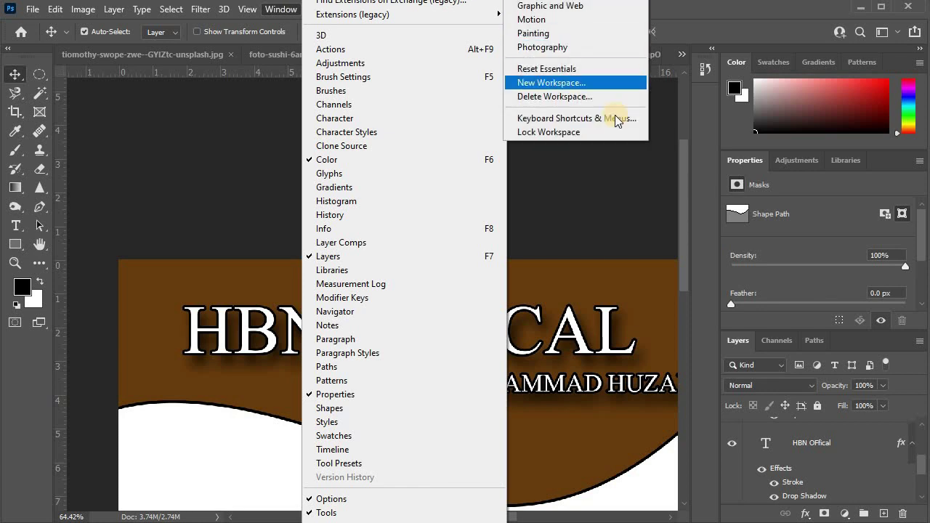
key("Escape")
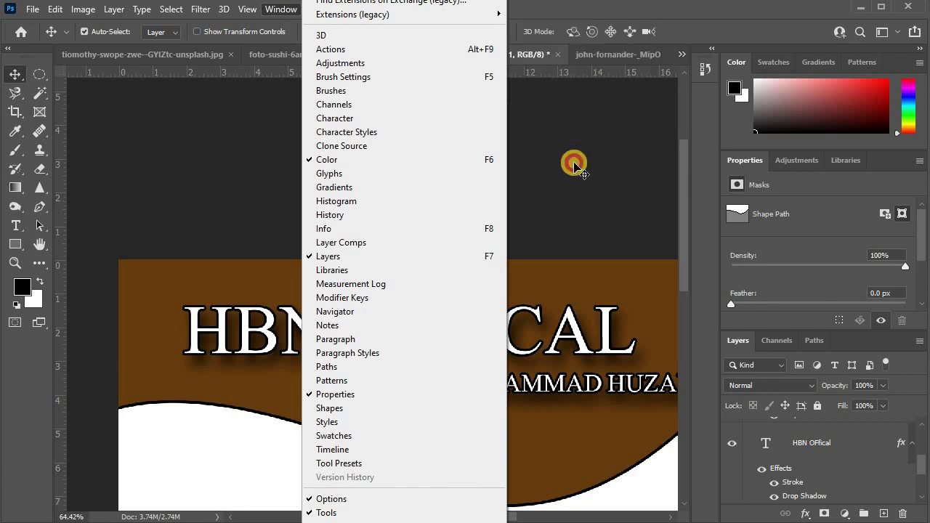
key("Escape")
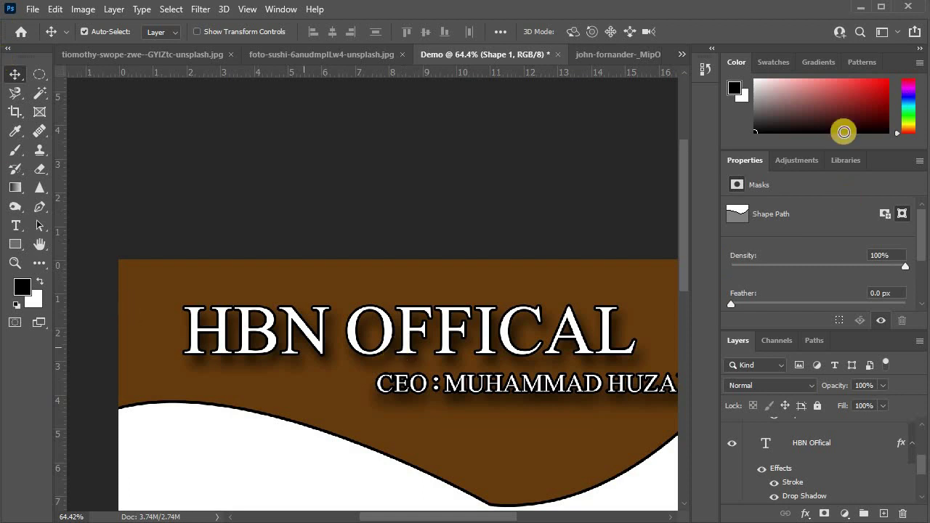
left_click(896, 36)
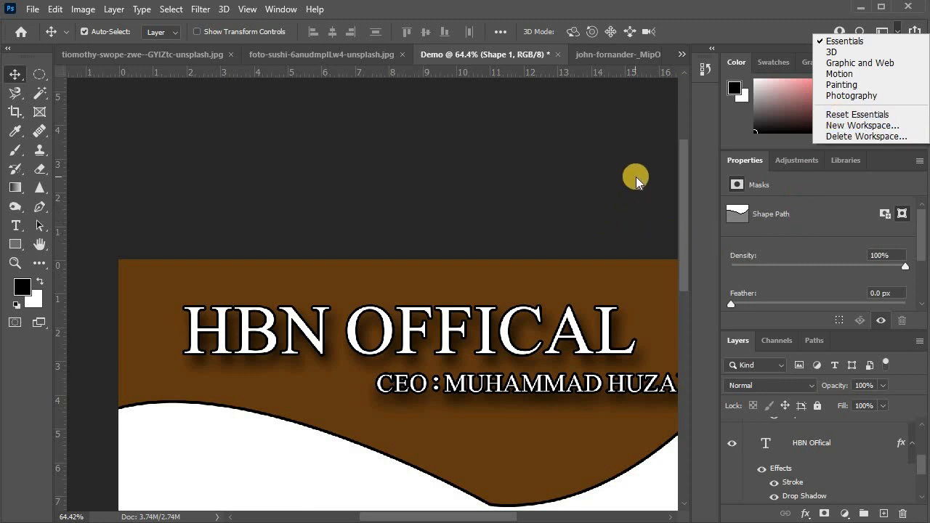
left_click(697, 177)
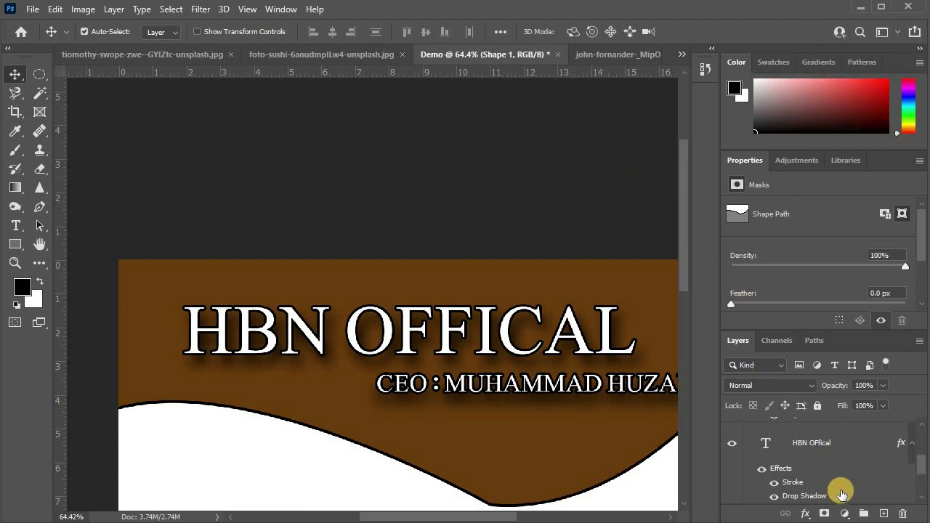
scroll(831, 456, "up", 2)
scroll(824, 431, "up", 1)
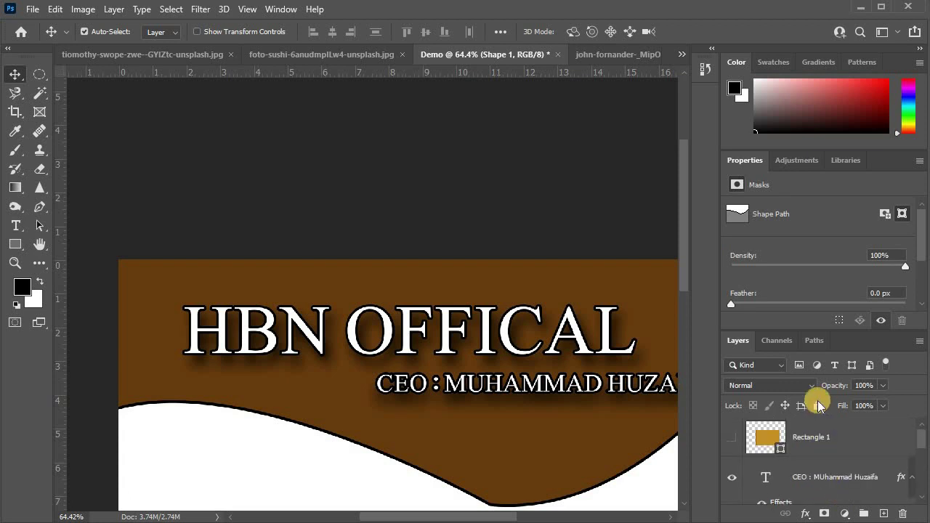
left_click(741, 370)
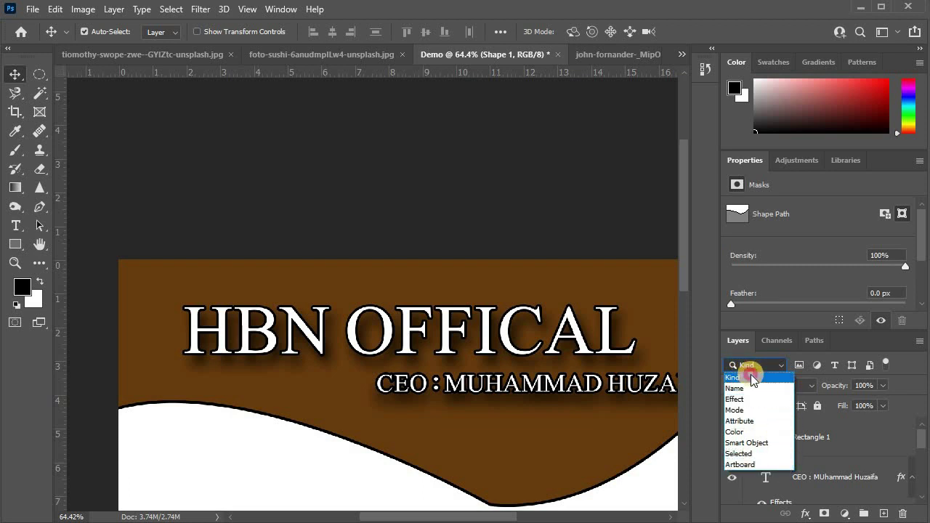
left_click(752, 378)
left_click(770, 365)
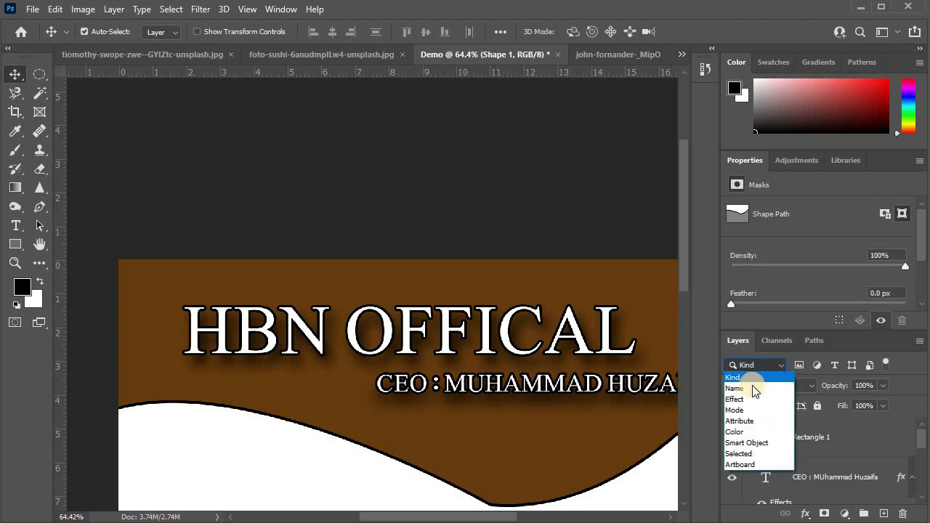
left_click(753, 390)
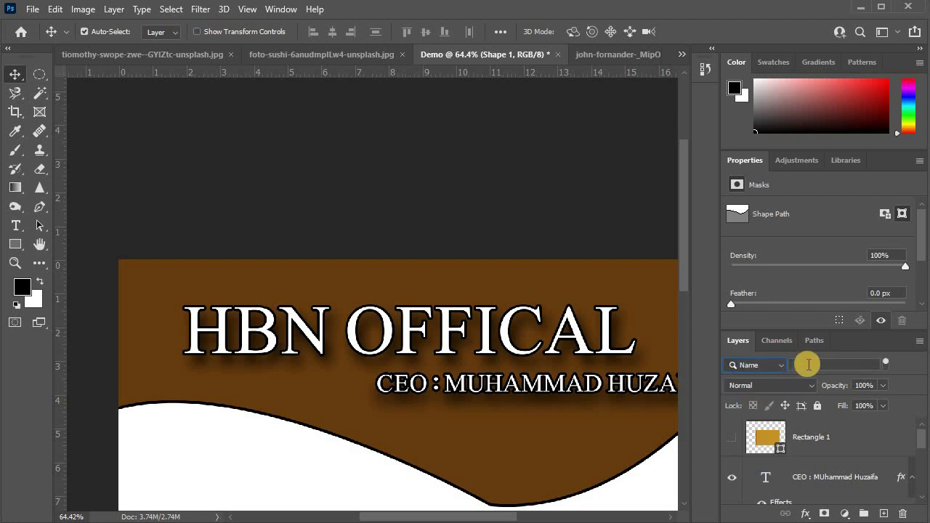
left_click(776, 366)
left_click(753, 399)
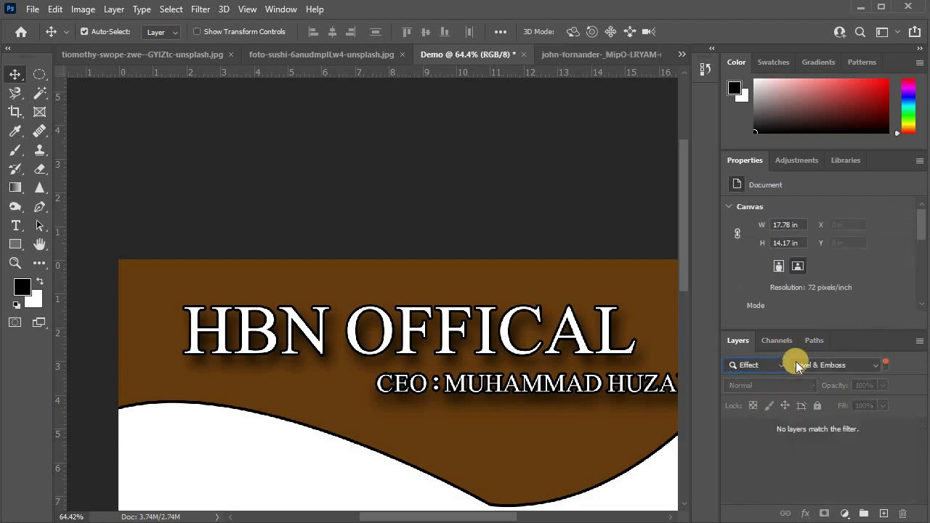
left_click(763, 365)
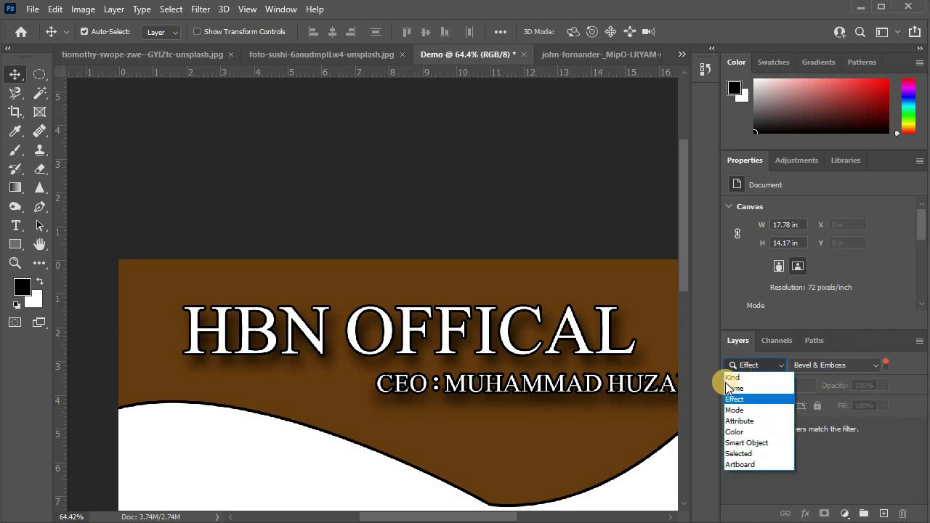
left_click(756, 375)
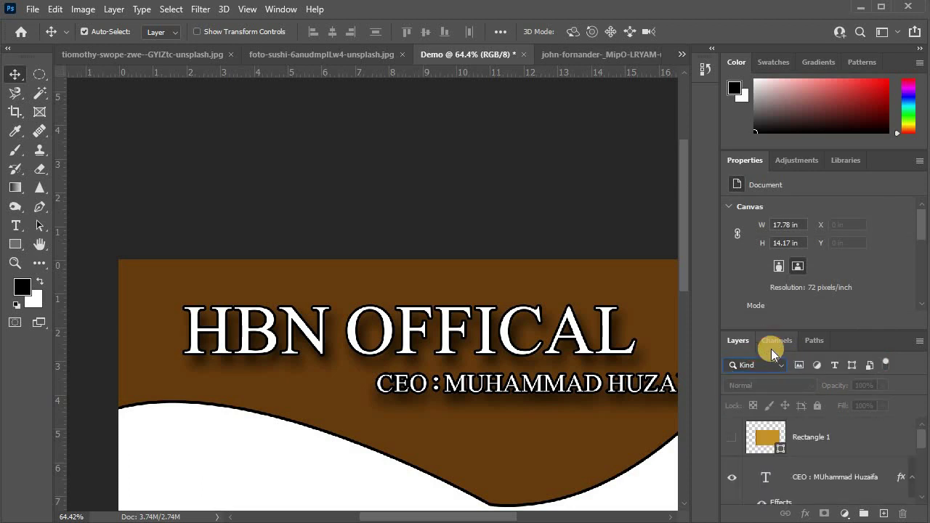
left_click(509, 323)
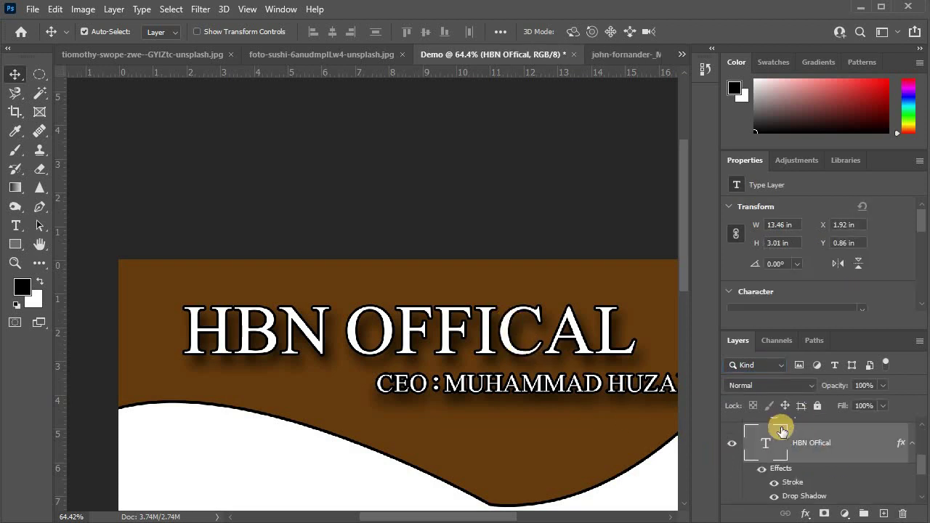
left_click(783, 381)
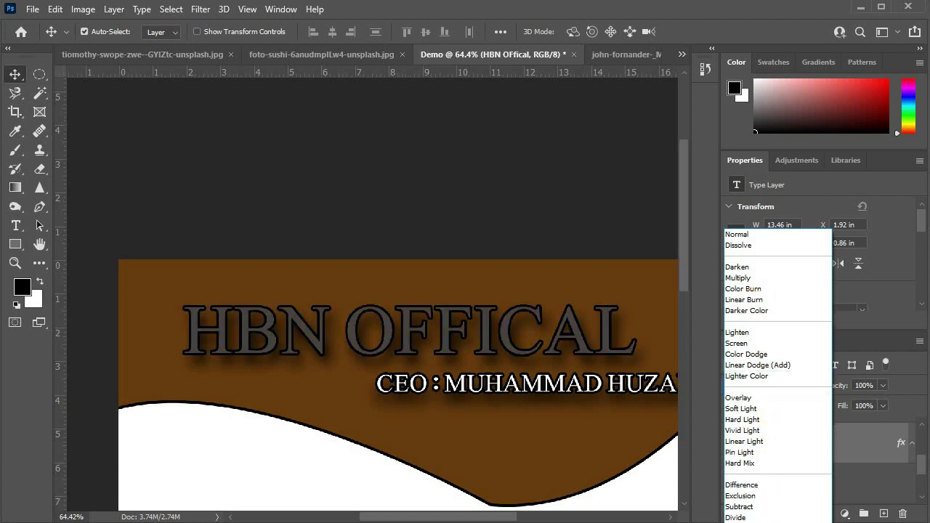
left_click(857, 326)
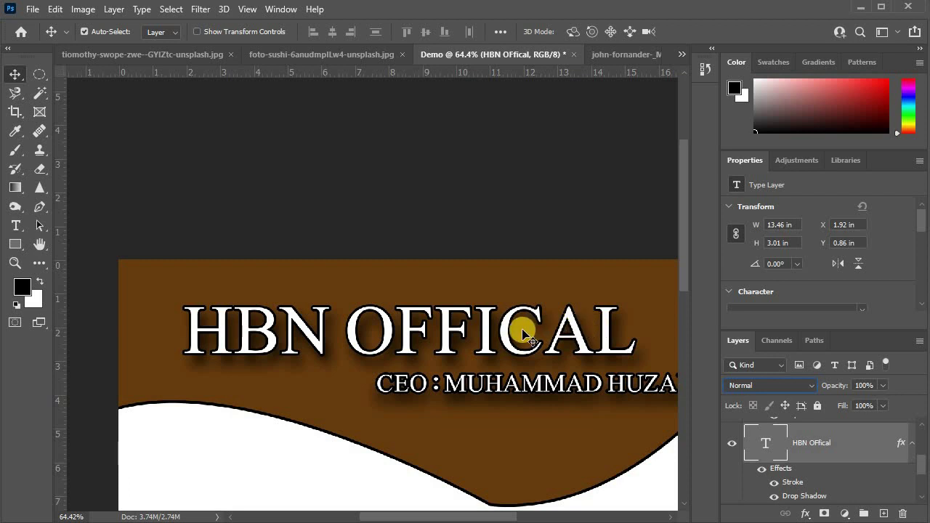
left_click_drag(846, 381, 803, 384)
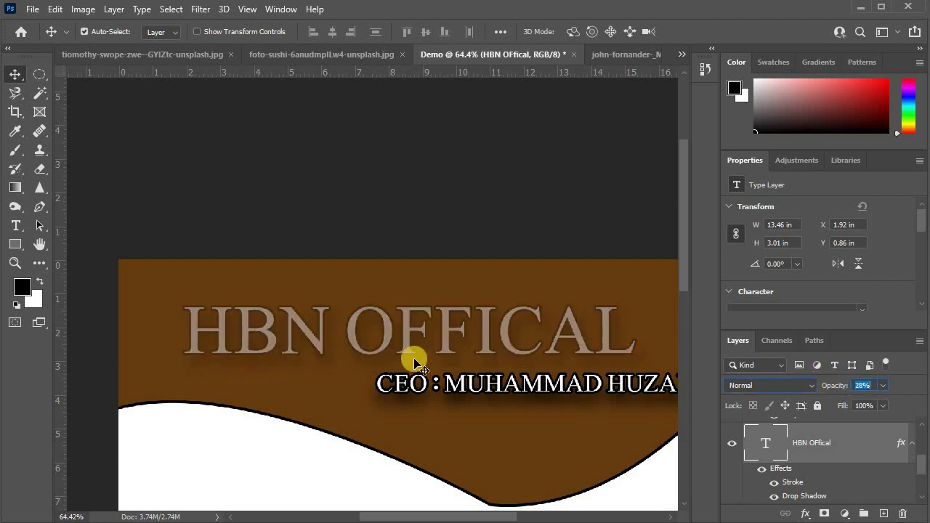
type("3")
left_click(830, 389)
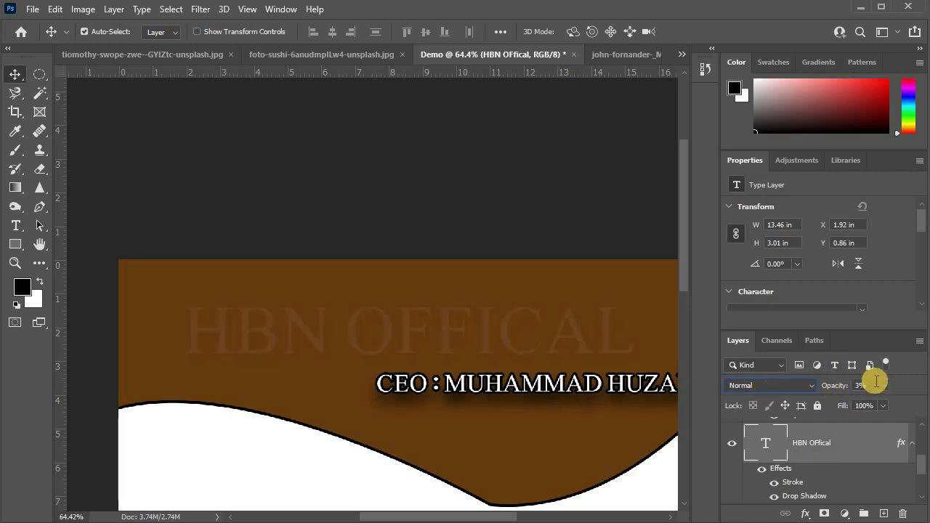
left_click_drag(820, 383, 920, 383)
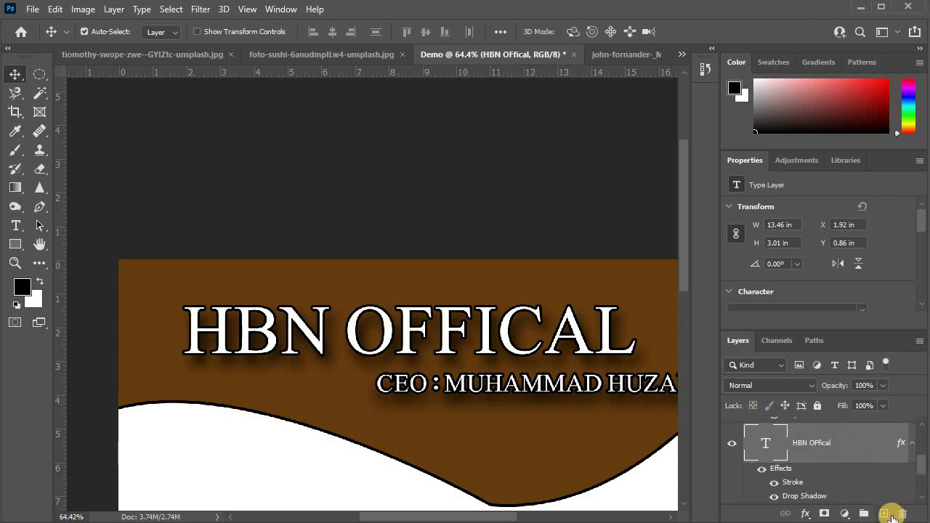
left_click(904, 515)
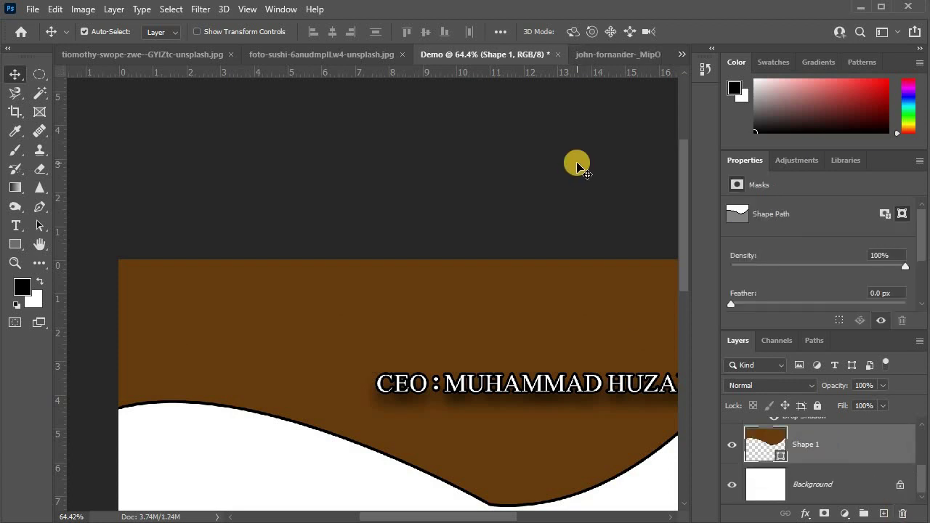
key("ctrl+z")
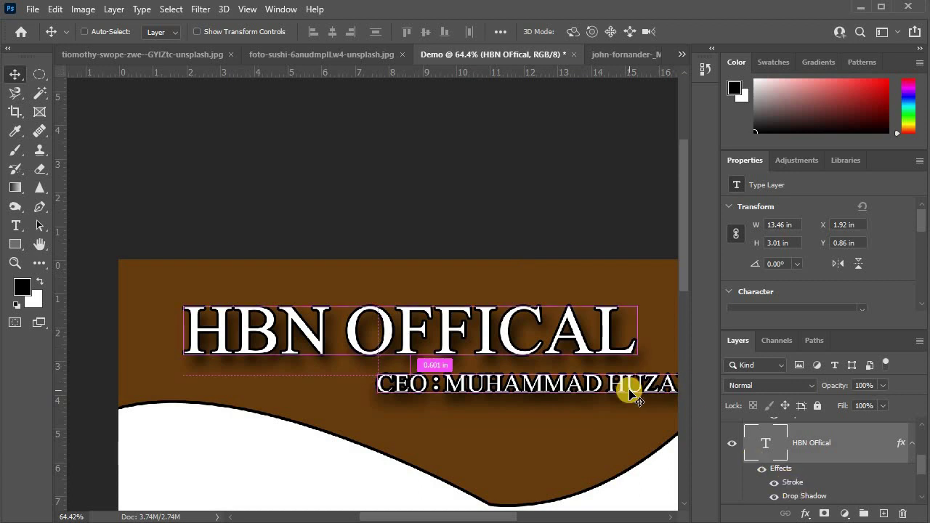
key("Delete")
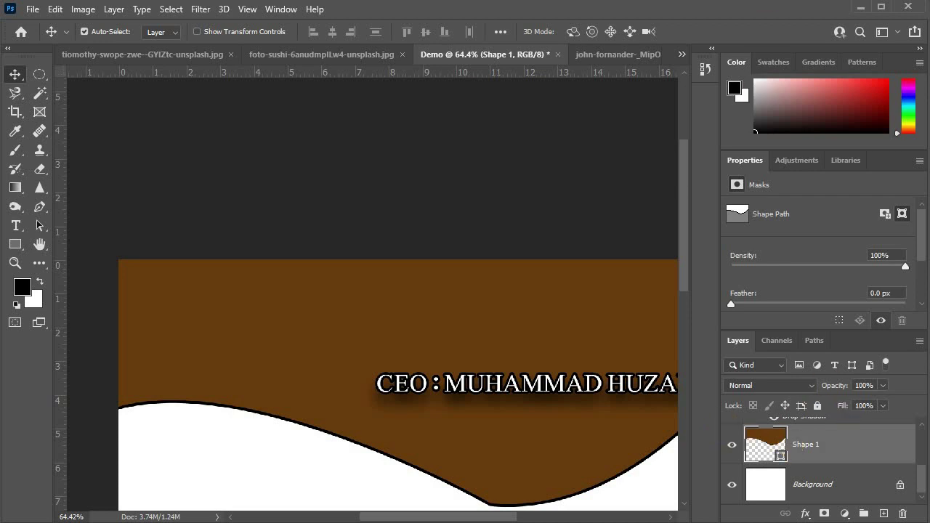
key("ctrl+z")
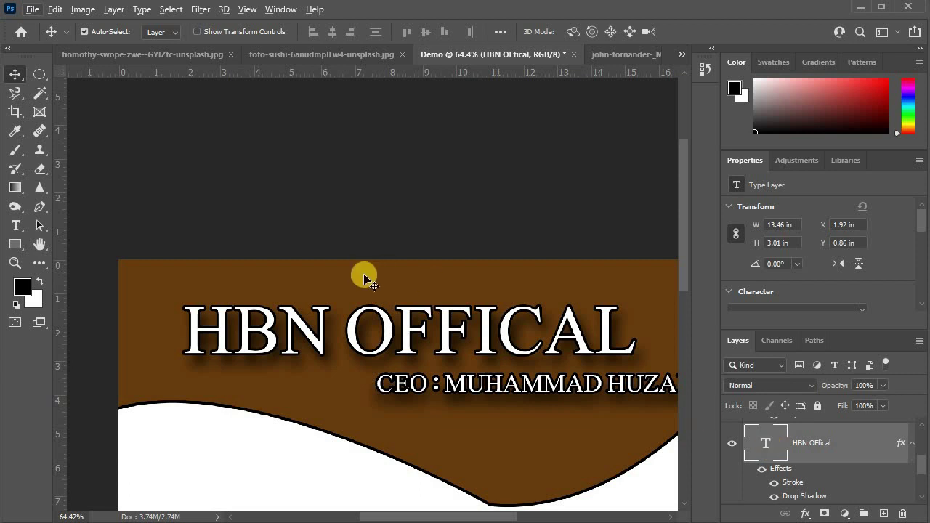
Drag the CEO subtitle slightly left so it clears the header's right edge
scroll(373, 294, "down", 3)
scroll(376, 291, "up", 2)
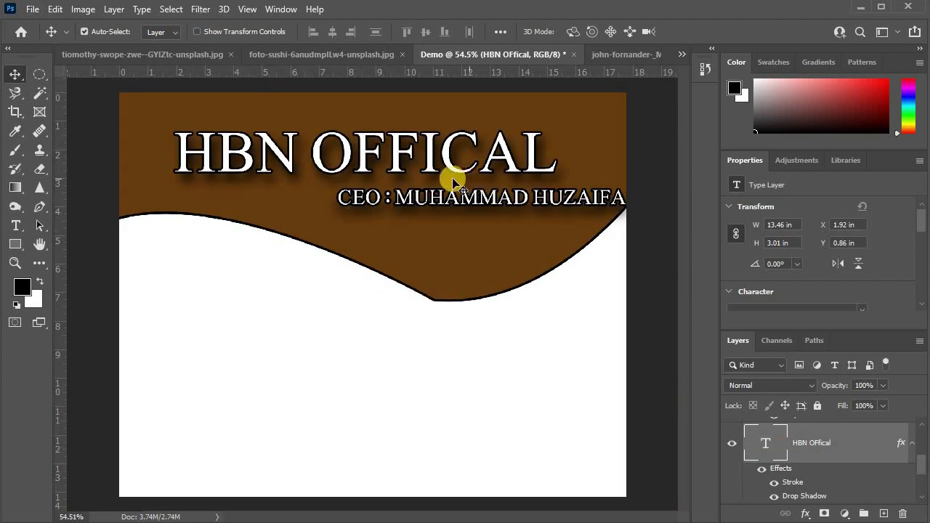
left_click_drag(400, 202, 385, 202)
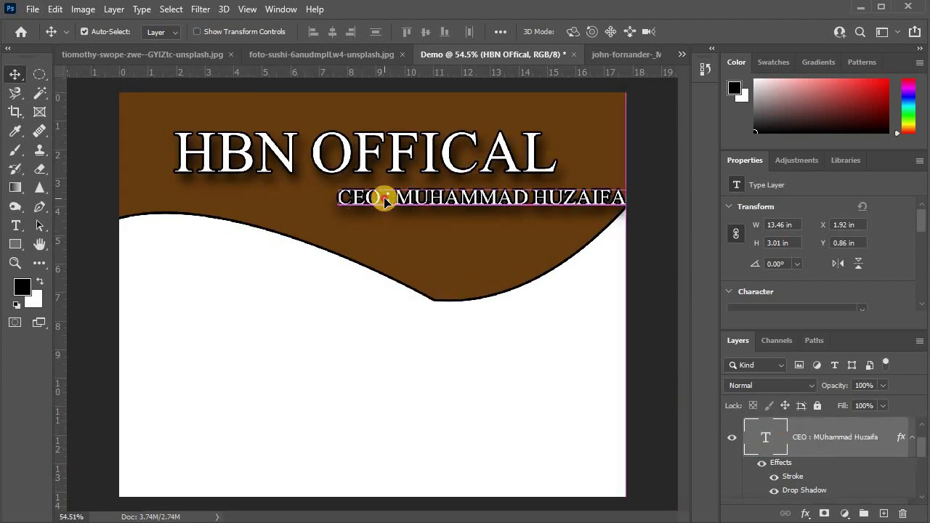
scroll(396, 197, "up", 2)
scroll(380, 182, "up", 2)
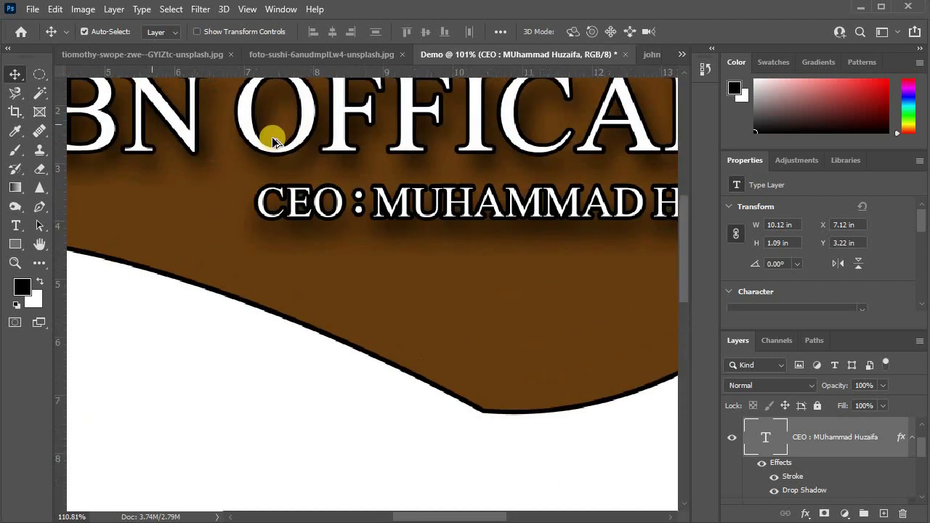
scroll(272, 135, "up", 2)
scroll(301, 158, "up", 1)
scroll(301, 159, "down", 2)
scroll(302, 161, "down", 1)
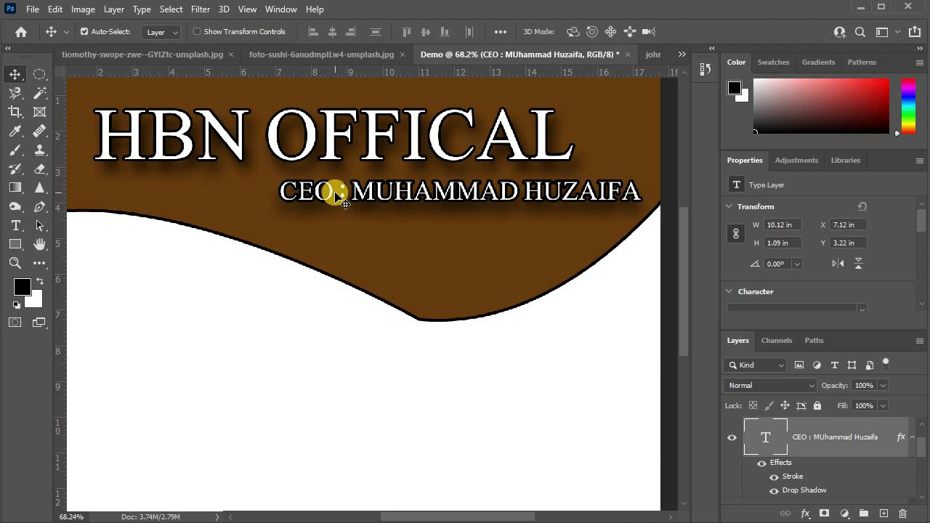
scroll(343, 202, "up", 1)
scroll(341, 201, "up", 1)
scroll(341, 199, "down", 1)
scroll(339, 198, "down", 1)
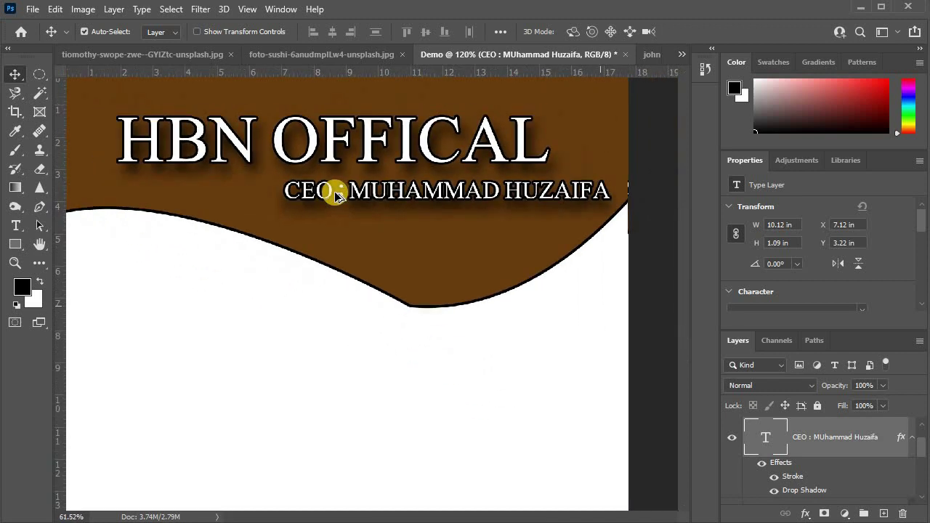
scroll(337, 196, "down", 1)
scroll(337, 196, "up", 1)
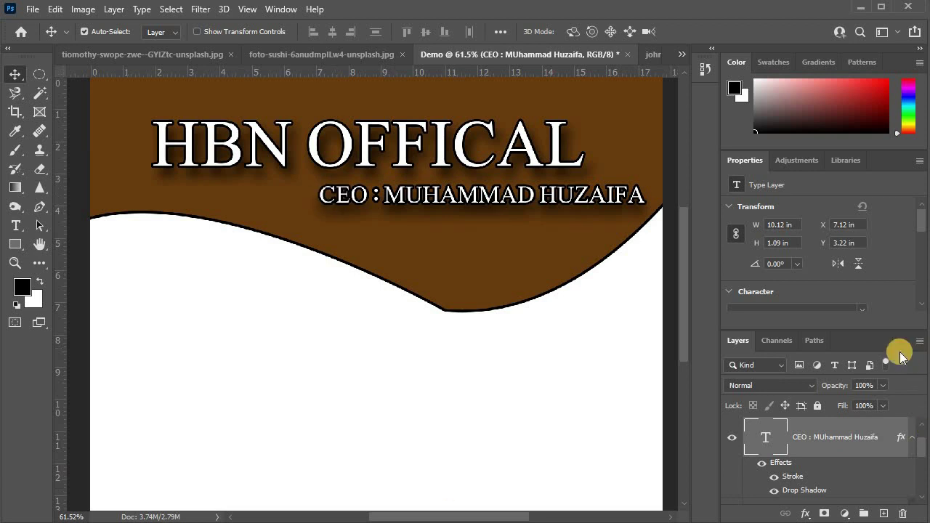
Unhide the gold Rectangle 1 and move it to the card's lower left
key("ctrl+minus")
scroll(792, 436, "down", 3)
scroll(814, 458, "up", 3)
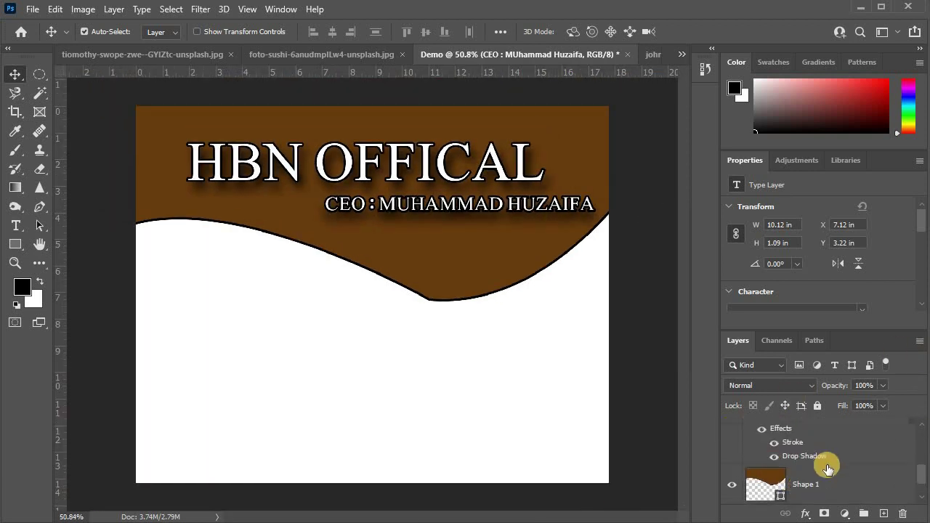
scroll(799, 458, "down", 3)
scroll(786, 454, "up", 3)
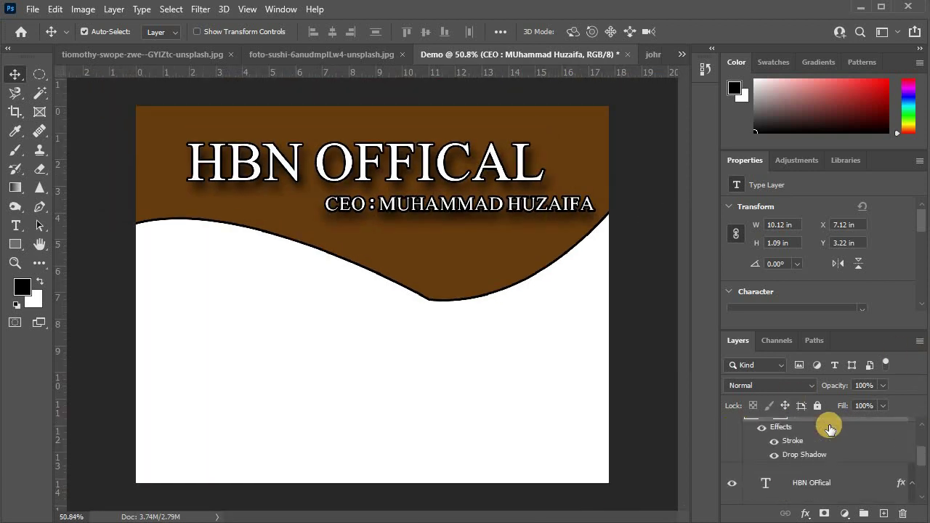
scroll(796, 444, "up", 2)
left_click(756, 444)
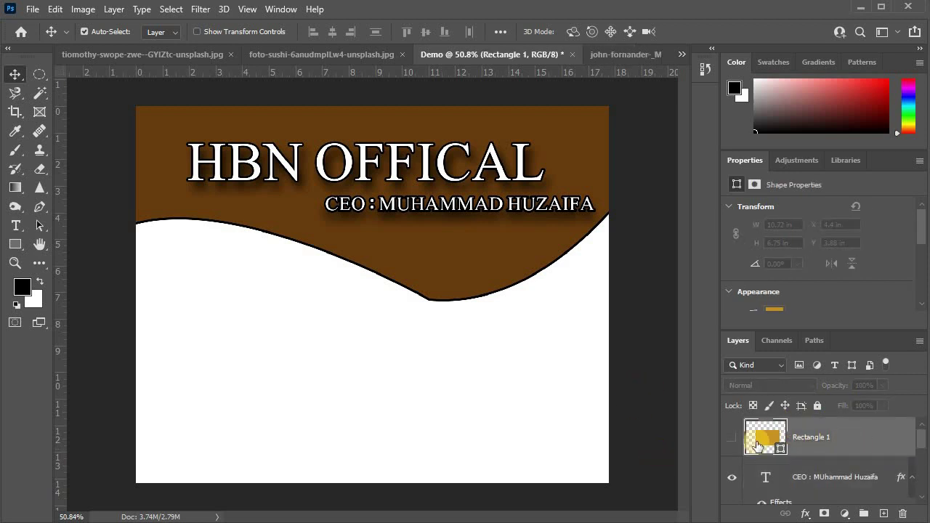
left_click(732, 437)
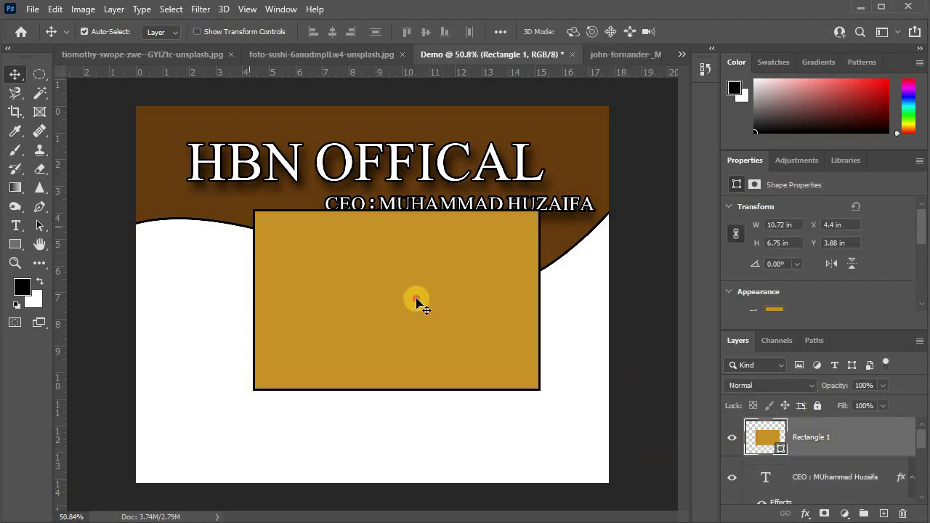
mouse_move(415, 301)
left_mouse_down()
mouse_move(324, 416)
mouse_move(262, 378)
left_mouse_up()
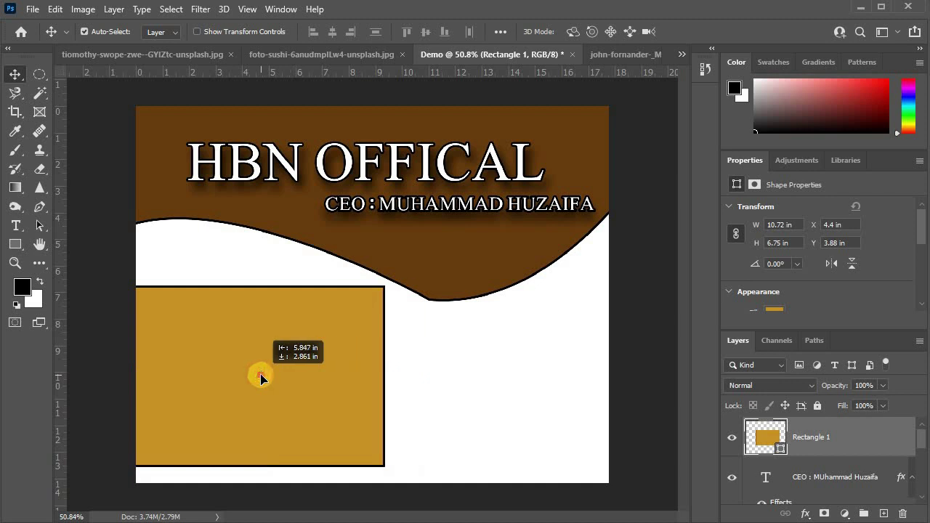
Scale the gold rectangle down to 68.2% and commit the transform
scroll(262, 377, "down", 2)
key("ctrl+t")
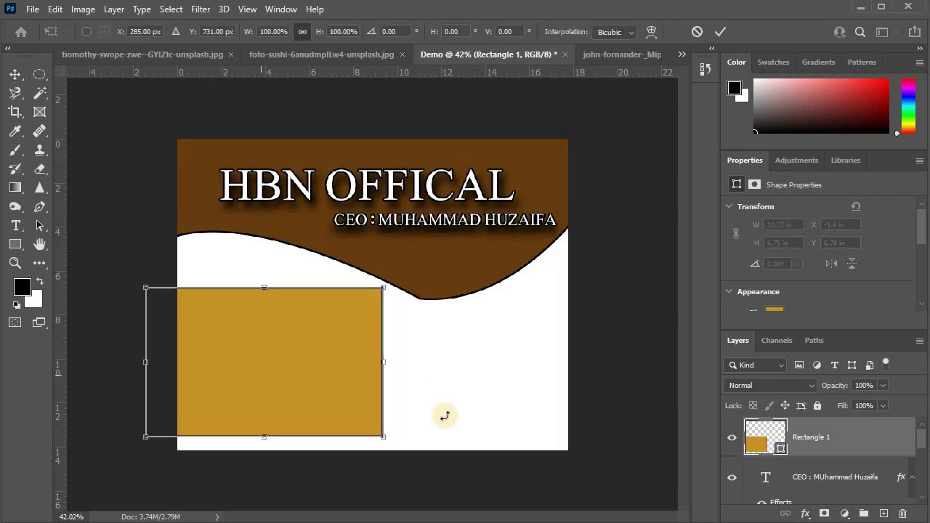
mouse_move(381, 434)
left_mouse_down()
mouse_move(308, 388)
mouse_move(380, 397)
left_mouse_up()
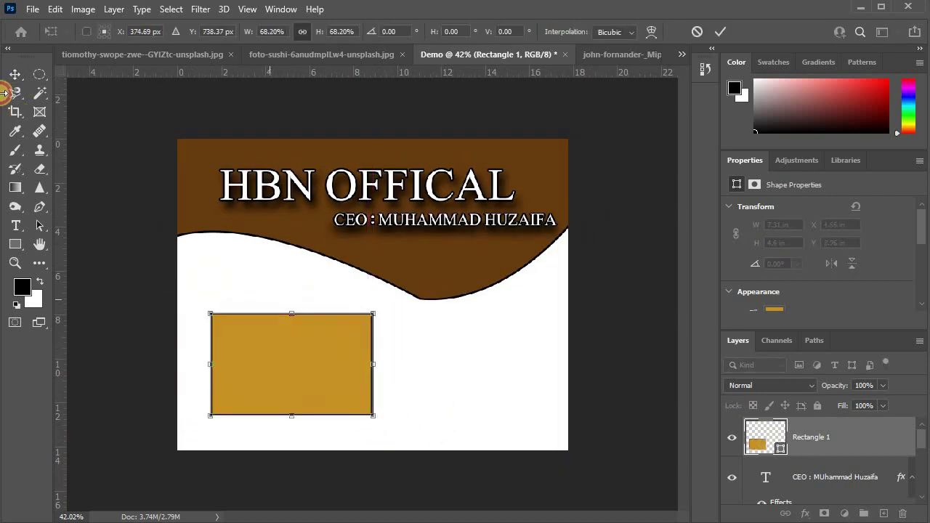
left_click(11, 75)
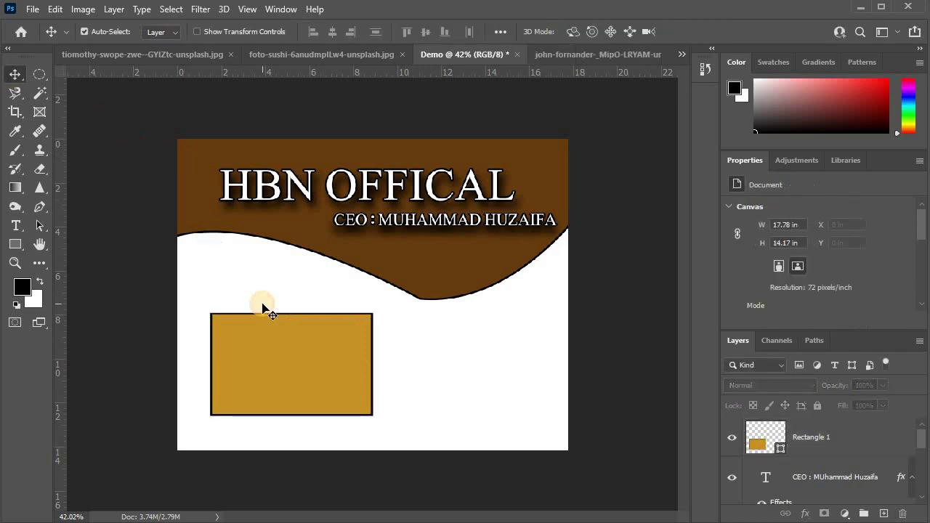
scroll(291, 388, "up", 2)
scroll(343, 217, "up", 2)
scroll(343, 217, "down", 2)
scroll(327, 233, "down", 1)
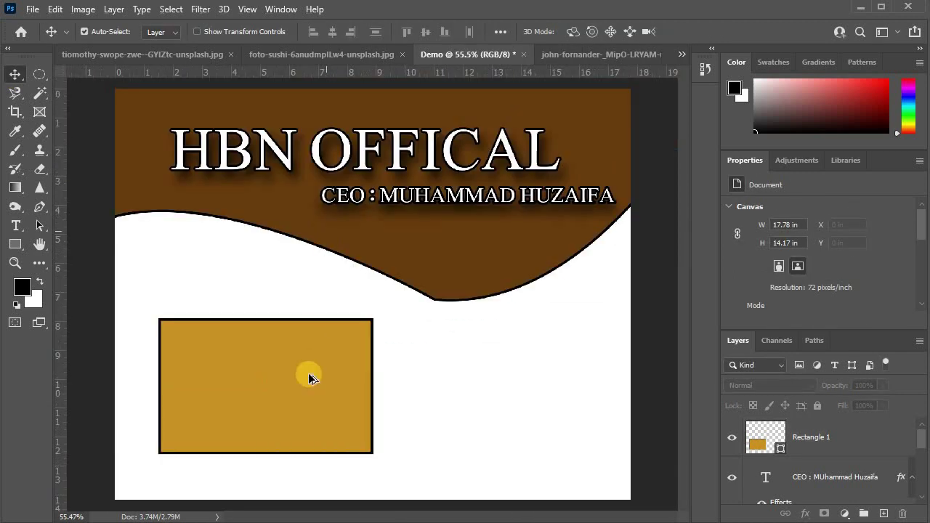
scroll(307, 376, "up", 1)
scroll(307, 376, "up", 1)
left_click_drag(235, 395, 307, 370)
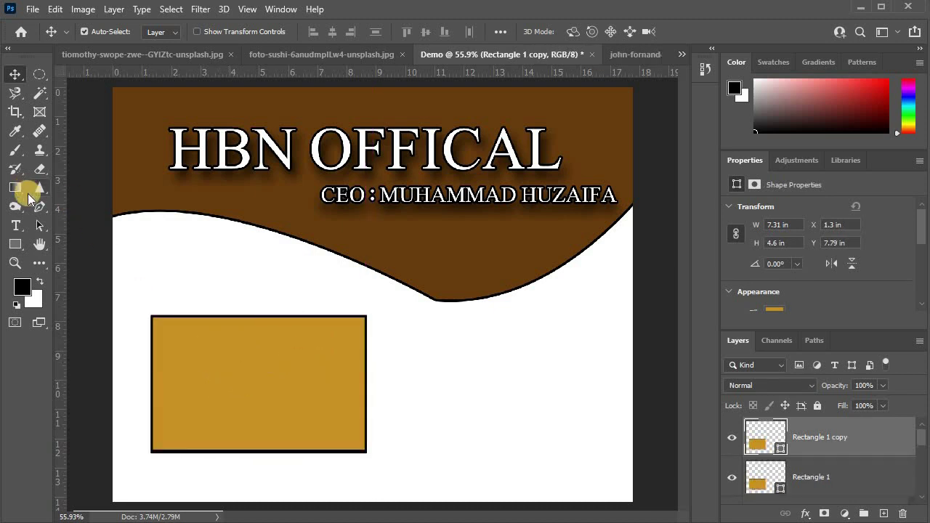
left_click(16, 245)
left_click(72, 245)
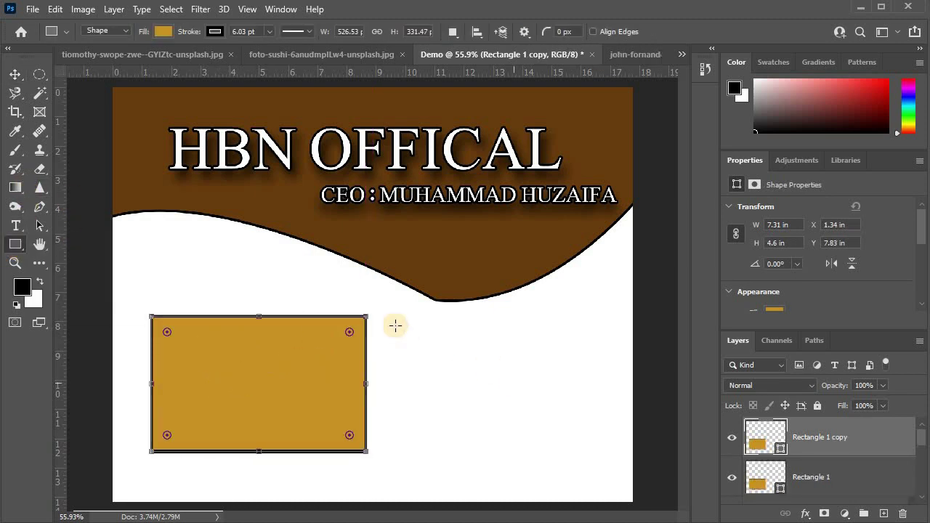
left_click_drag(312, 343, 505, 409)
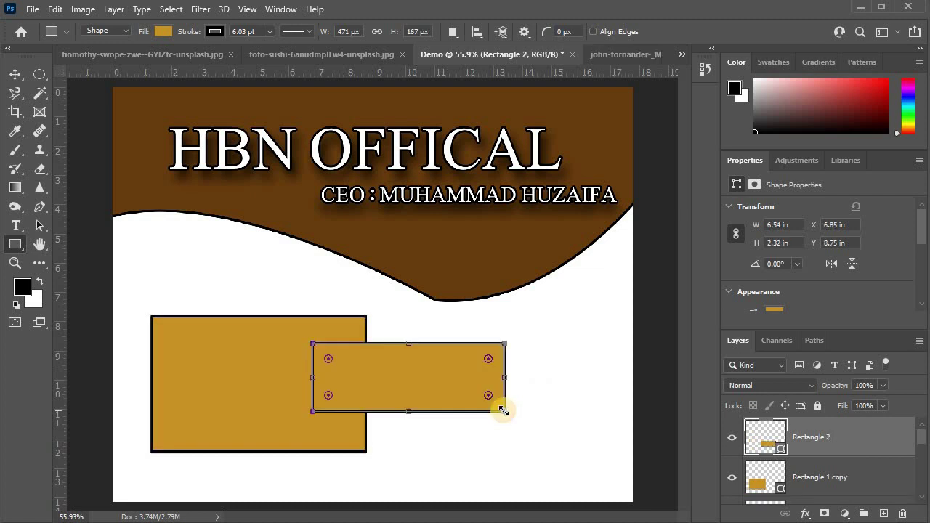
scroll(117, 132, "down", 3)
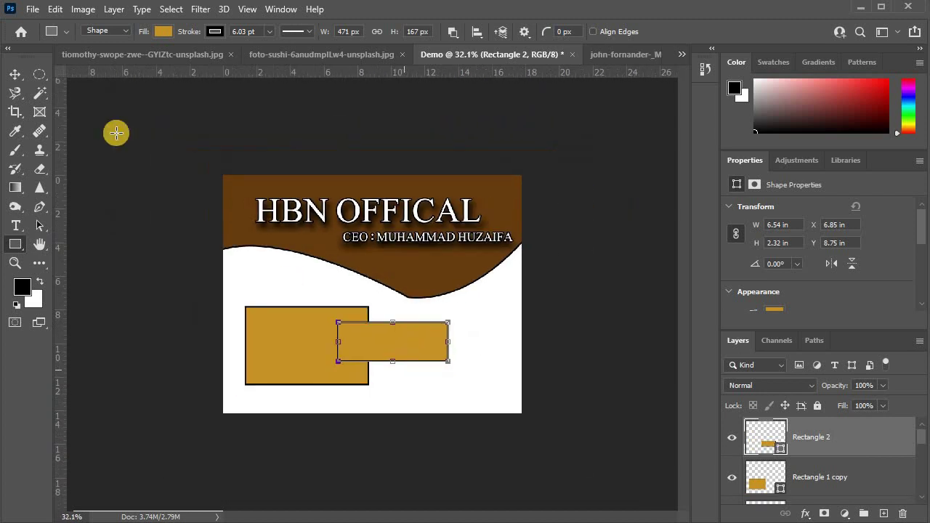
left_click(15, 74)
left_click(388, 367)
mouse_move(407, 357)
left_mouse_down()
mouse_move(446, 359)
mouse_move(449, 374)
left_mouse_up()
key("ctrl+z")
scroll(353, 351, "up", 2)
key("Delete")
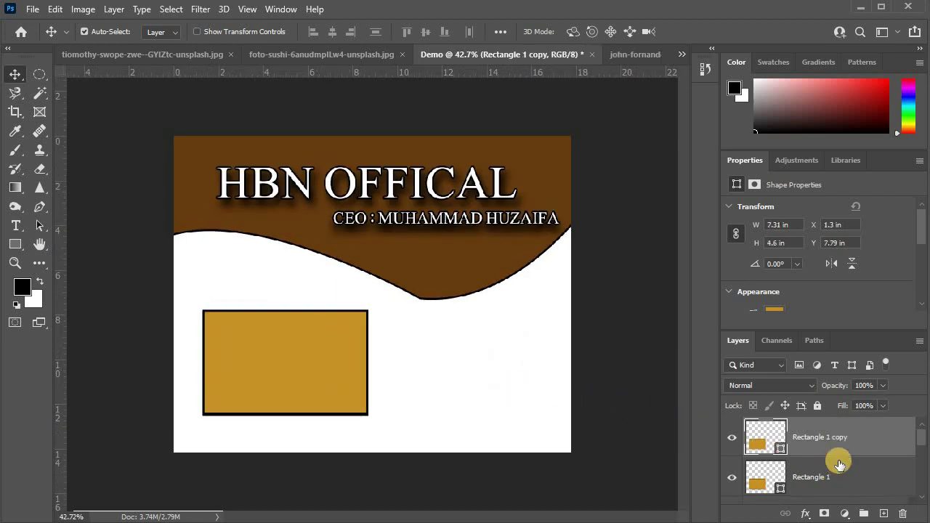
key("Delete")
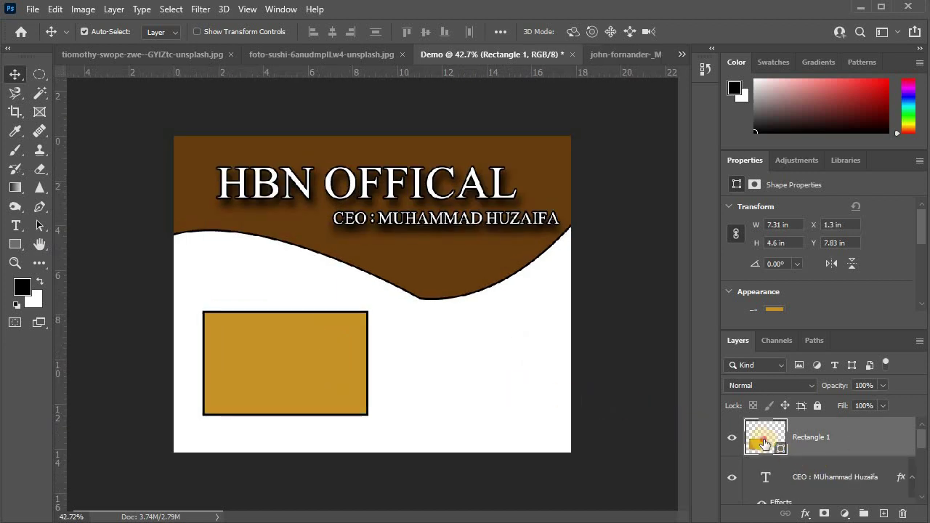
left_click(15, 240)
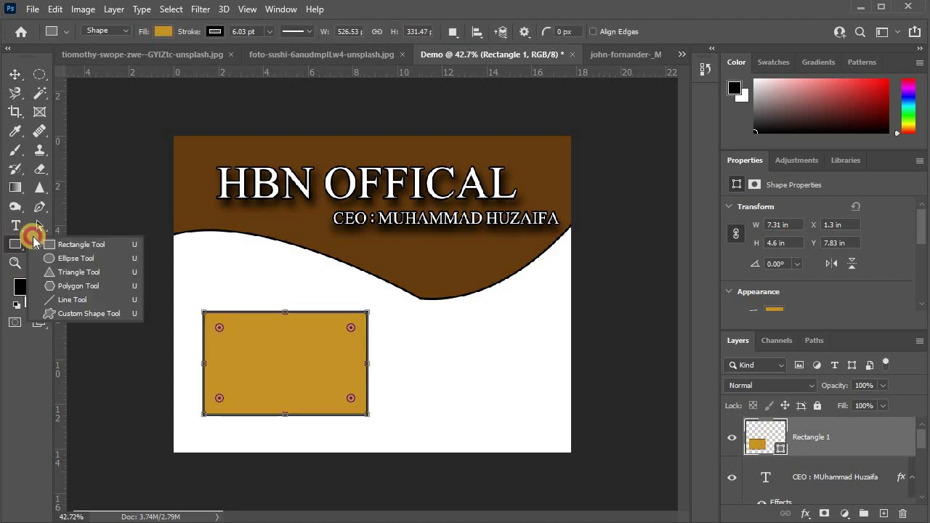
left_click(83, 252)
left_click_drag(276, 341, 353, 387)
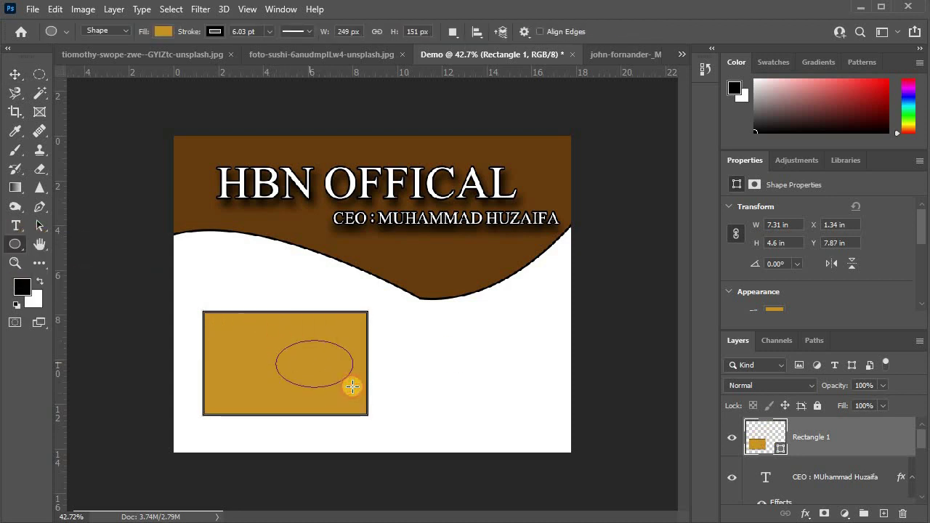
scroll(352, 387, "down", 1)
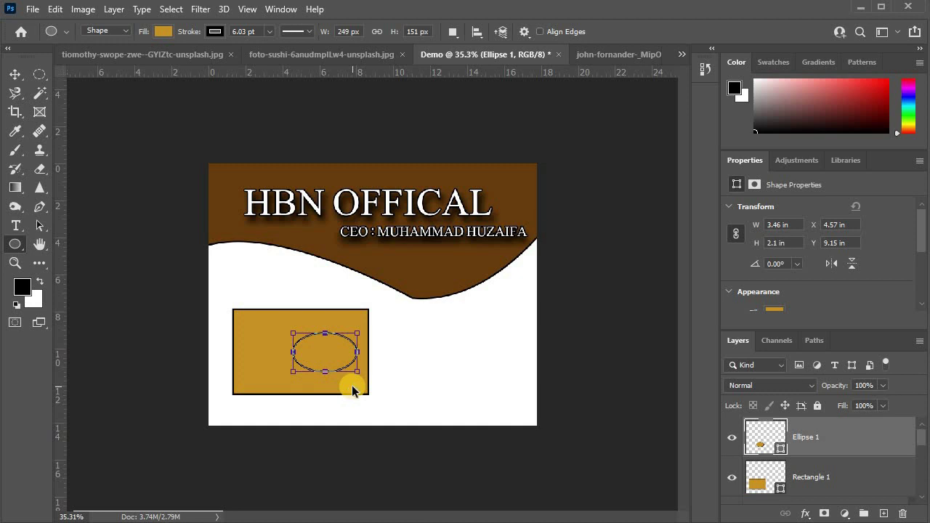
key("ctrl+z")
Rasterize Rectangle 1 and paint a thick black brush stroke across it
left_click(14, 75)
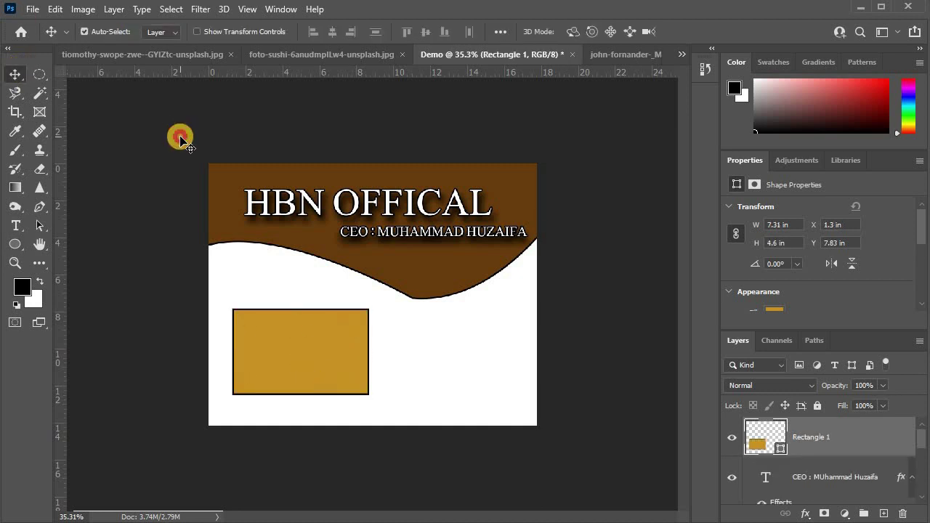
left_click(181, 139)
scroll(208, 247, "up", 2)
scroll(209, 247, "up", 3)
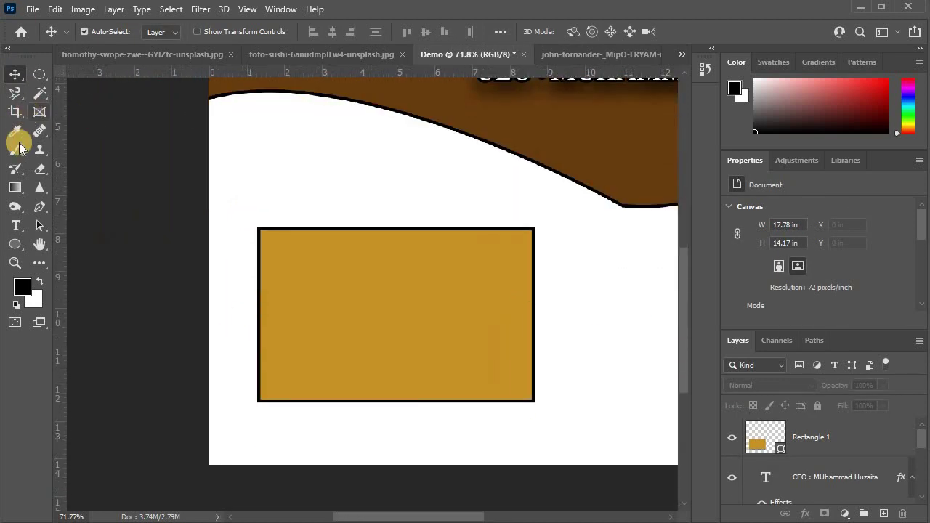
left_click(14, 149)
left_click(178, 187)
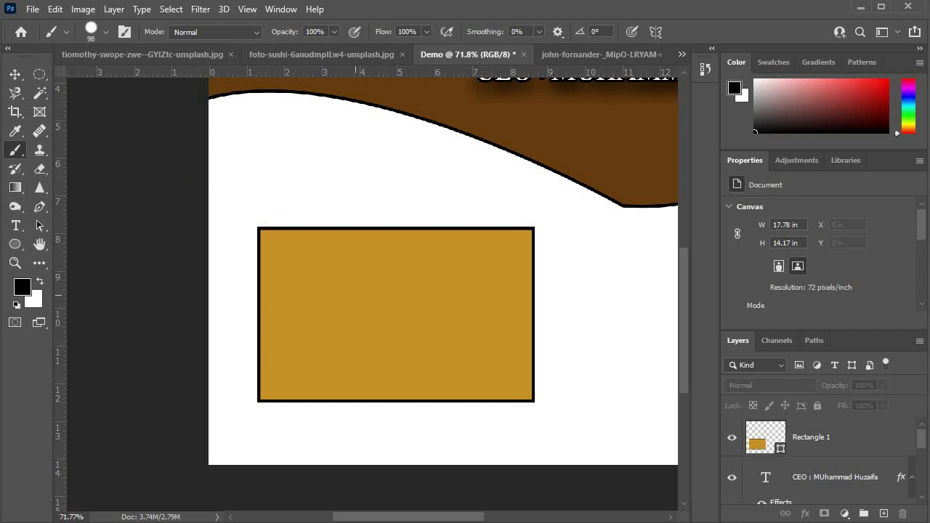
left_click(814, 448)
left_click(293, 266)
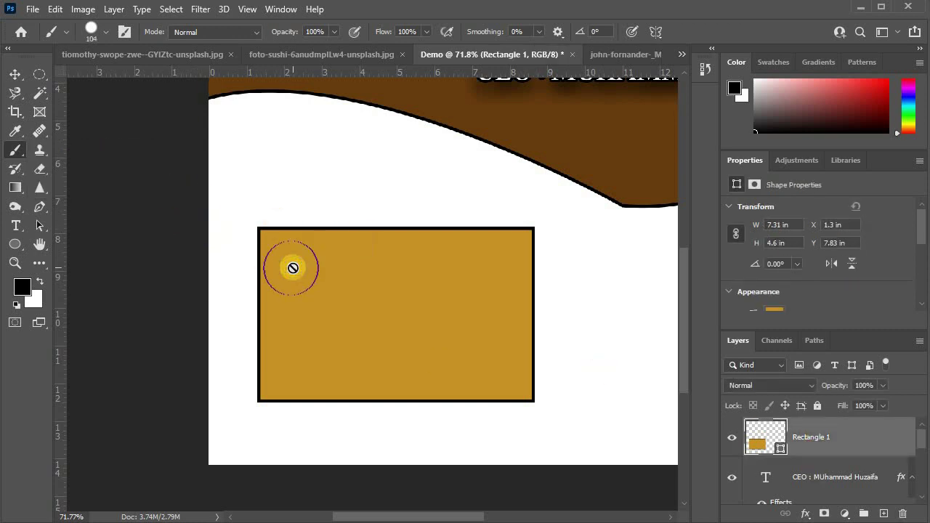
left_click(424, 209)
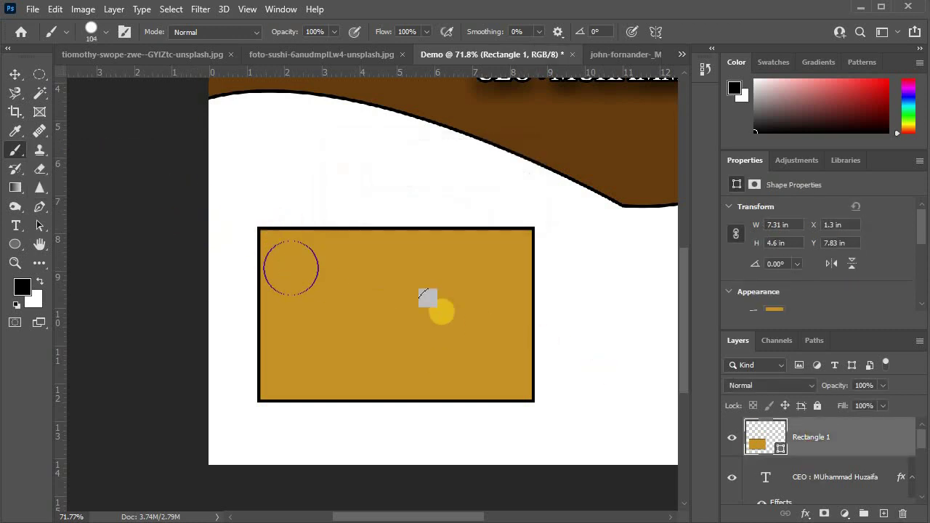
mouse_move(276, 257)
left_mouse_down()
mouse_move(415, 297)
mouse_move(259, 235)
mouse_move(379, 309)
left_mouse_up()
scroll(376, 290, "down", 3)
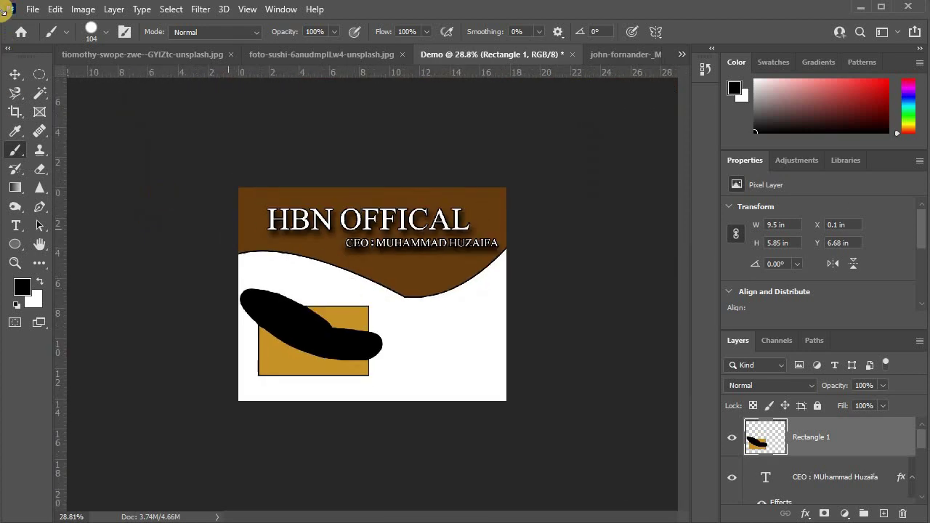
scroll(376, 291, "down", 2)
Try repositioning the painted rectangle, then undo the moves and the brush stroke
left_click(15, 74)
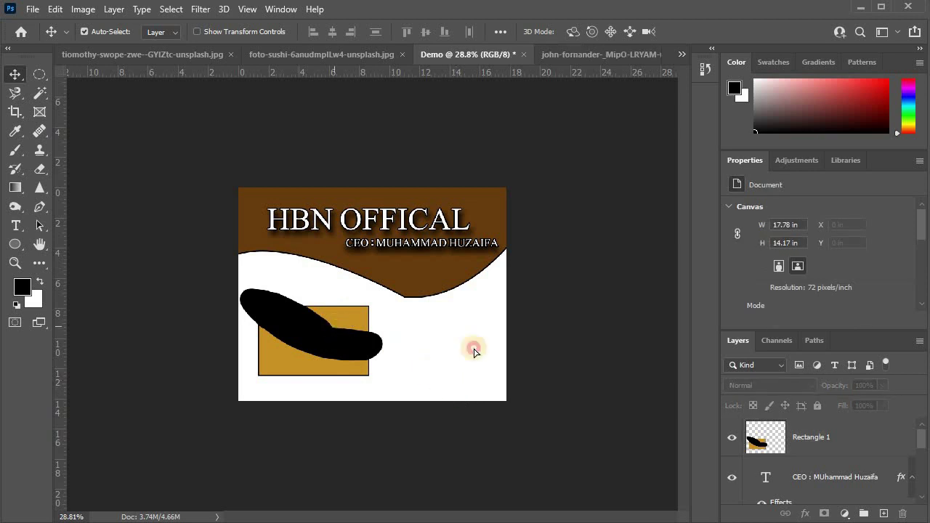
left_click_drag(341, 335, 499, 360)
key("ctrl+z")
scroll(376, 322, "up", 2)
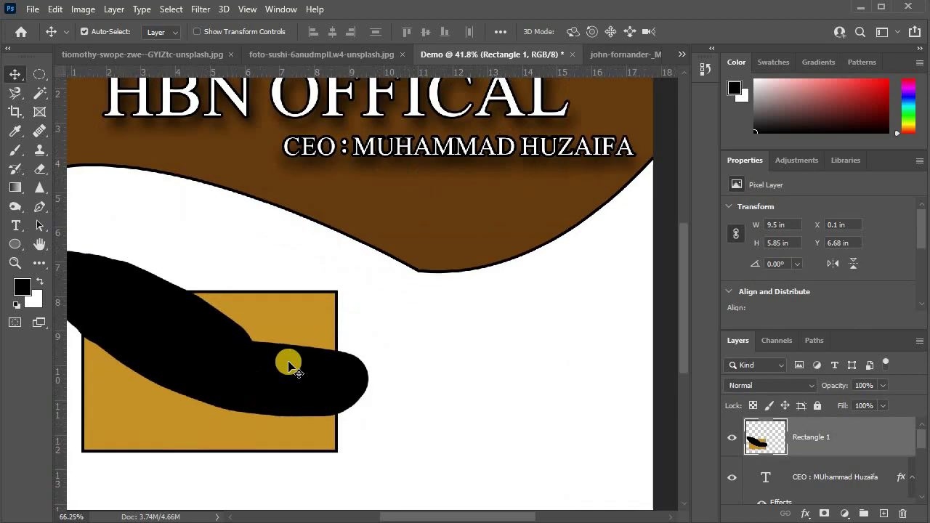
scroll(290, 367, "up", 2)
scroll(396, 215, "down", 2)
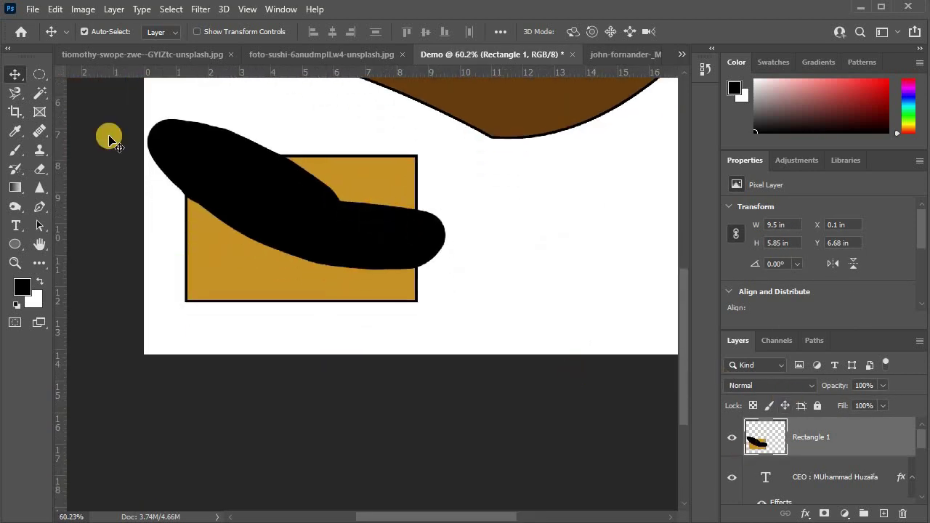
scroll(149, 166, "down", 1)
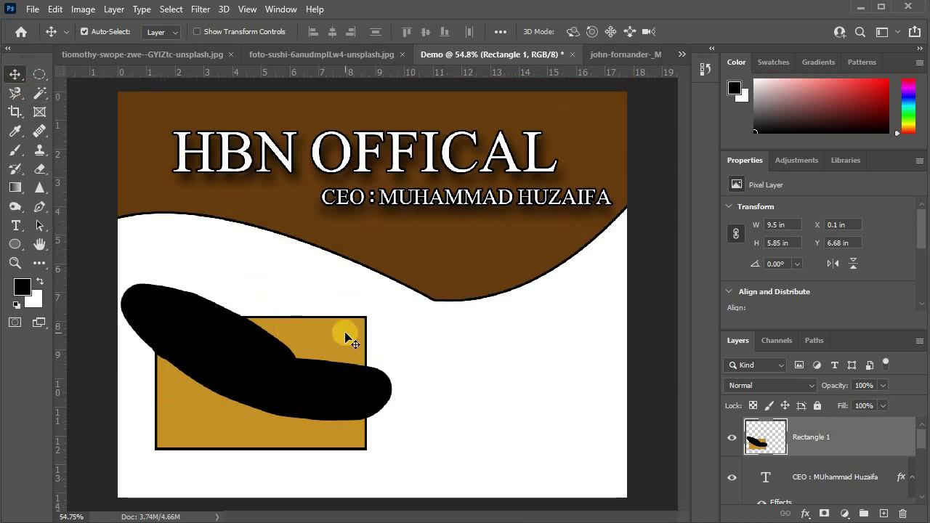
left_click_drag(346, 336, 261, 353)
scroll(263, 331, "up", 2)
scroll(268, 334, "down", 3)
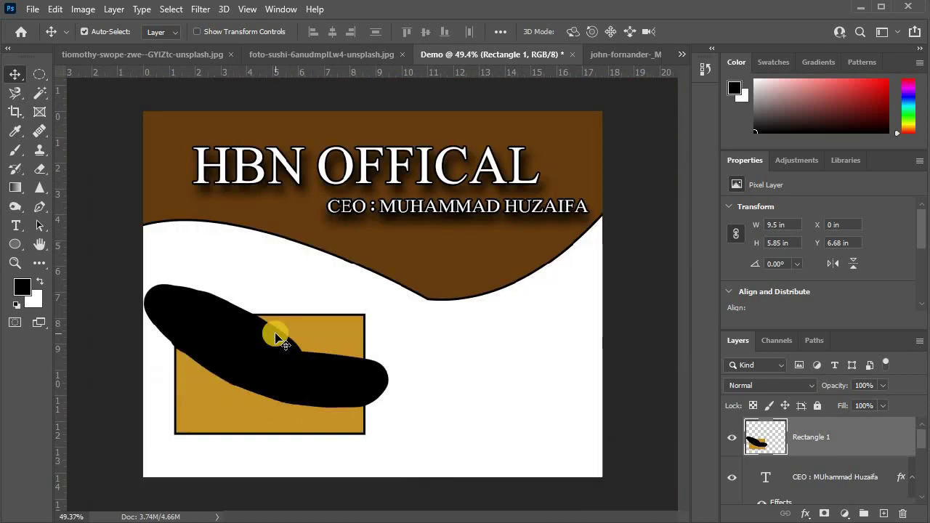
mouse_move(280, 338)
left_mouse_down()
mouse_move(307, 337)
mouse_move(276, 353)
left_mouse_up()
mouse_move(526, 386)
left_mouse_down()
mouse_move(560, 263)
mouse_move(426, 302)
left_mouse_up()
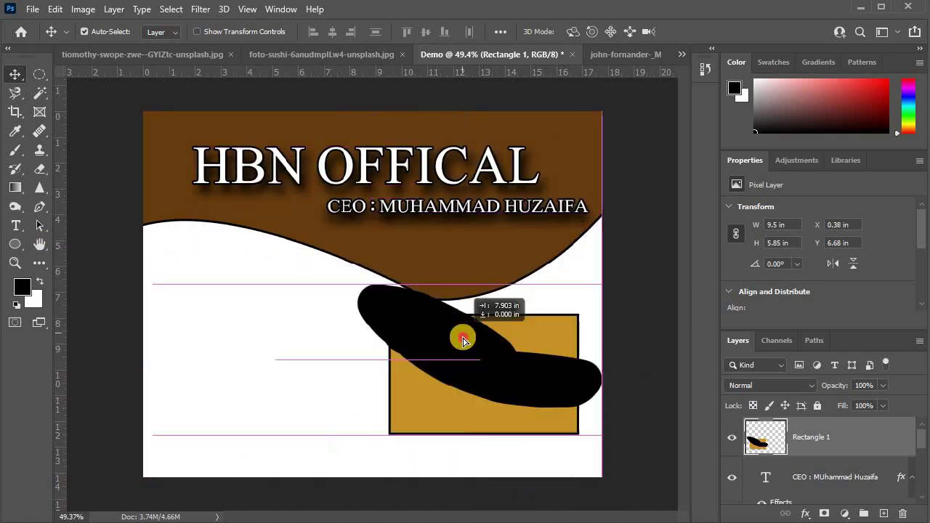
mouse_move(426, 302)
left_mouse_down()
mouse_move(248, 341)
mouse_move(259, 338)
left_mouse_up()
scroll(235, 332, "down", 1)
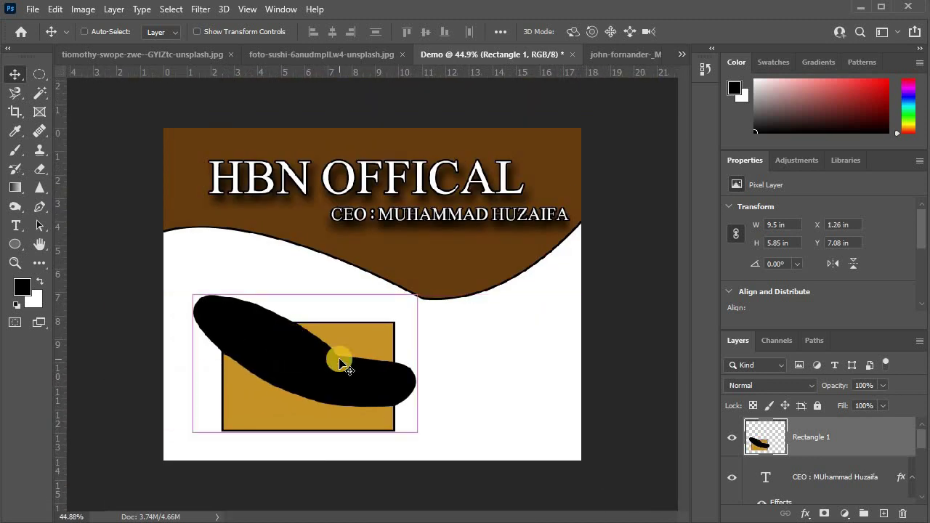
key("ctrl+z")
key("ctrl+z")
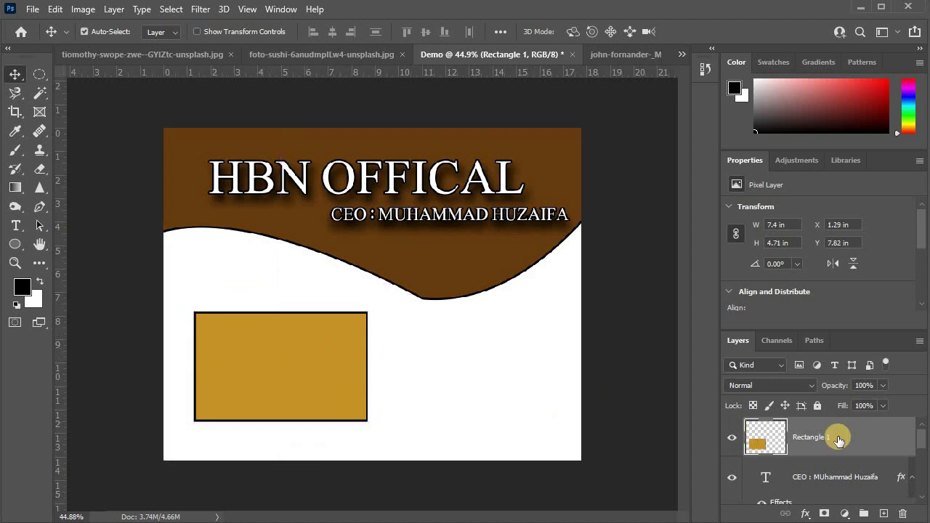
Paint thick black strokes over the rectangle on a new Layer 1 and reposition them
key("ctrl")
key("ctrl+z")
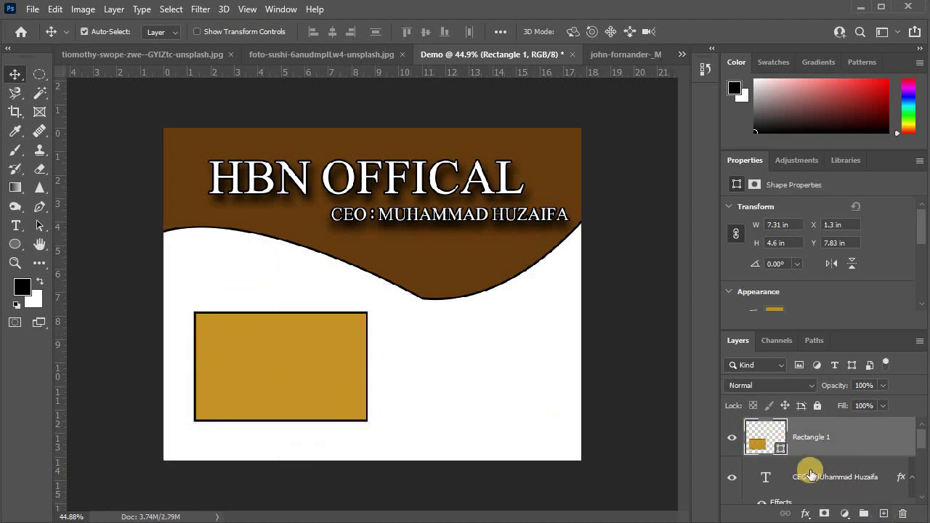
left_click(891, 513)
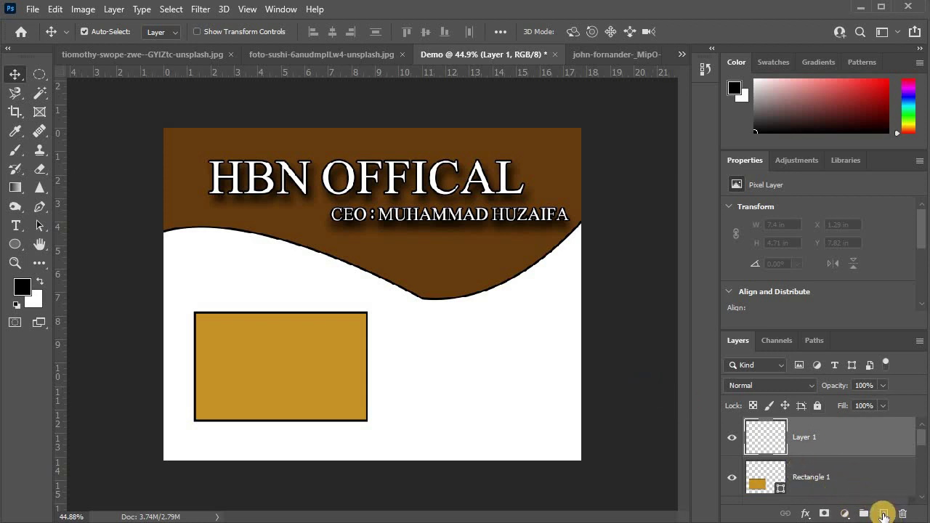
left_click(15, 150)
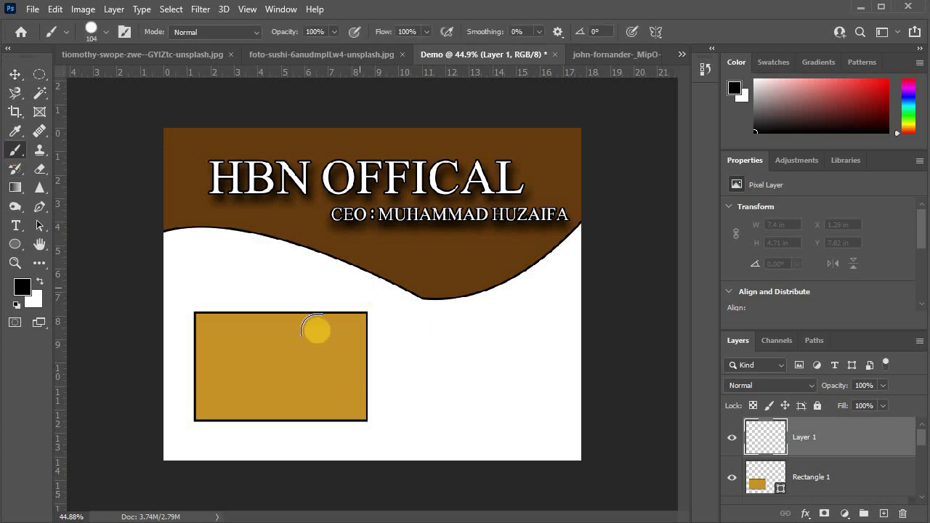
left_click_drag(164, 308, 483, 343)
left_click_drag(322, 372, 300, 381)
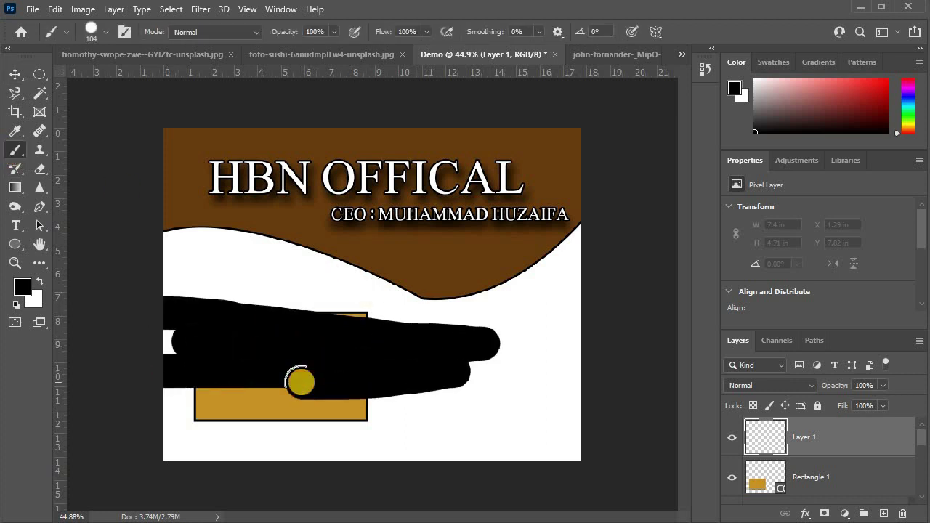
left_click(16, 79)
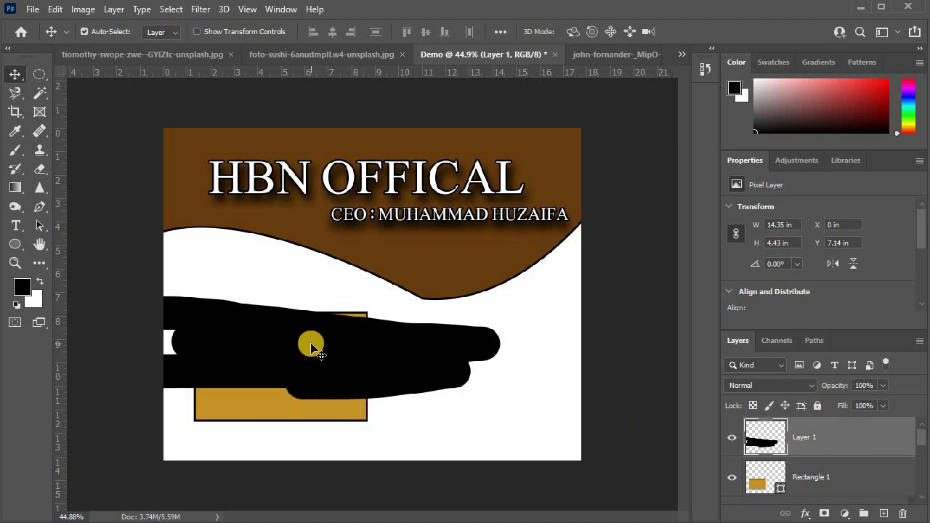
mouse_move(339, 382)
left_mouse_down()
mouse_move(304, 331)
mouse_move(287, 414)
mouse_move(527, 441)
mouse_move(358, 420)
left_mouse_up()
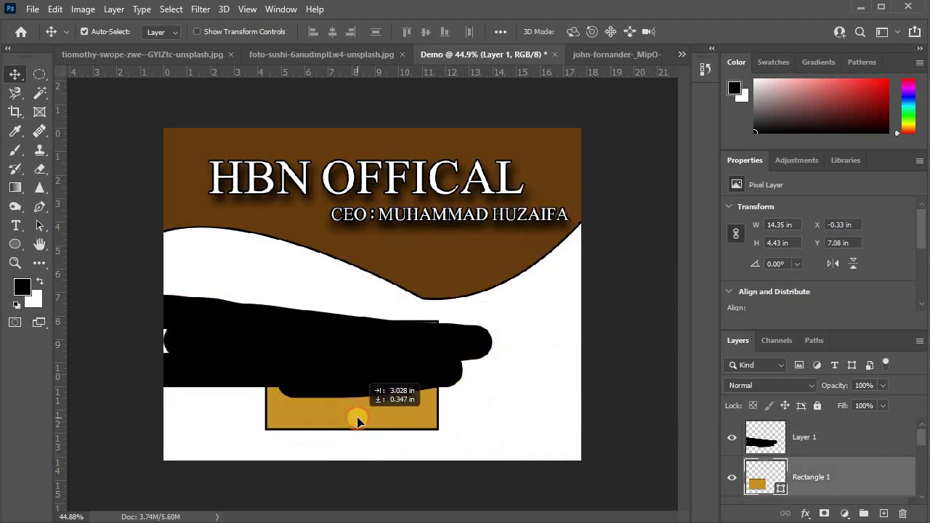
Scale Rectangle 1 up to about 232% and commit the transform
key("ctrl+t")
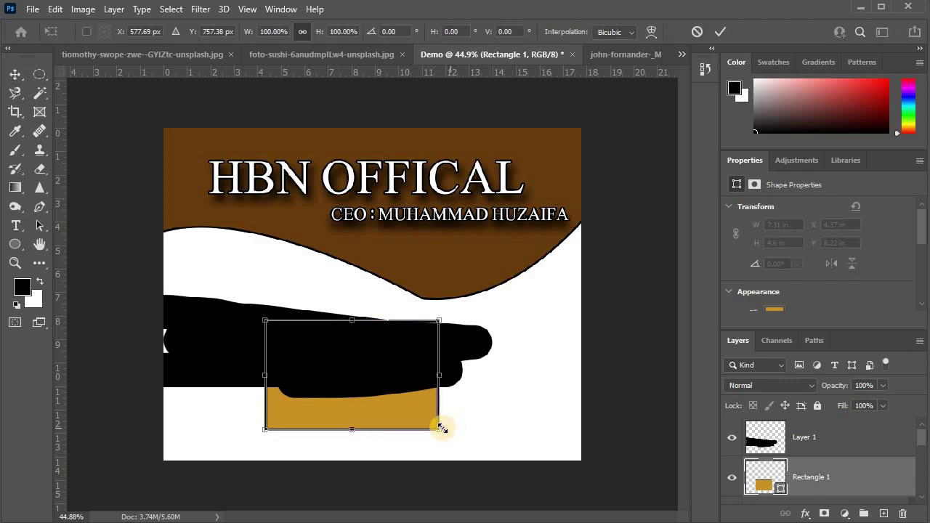
left_click_drag(439, 429, 664, 513)
left_click_drag(567, 419, 499, 311)
key("ctrl+minus")
key("ctrl+minus")
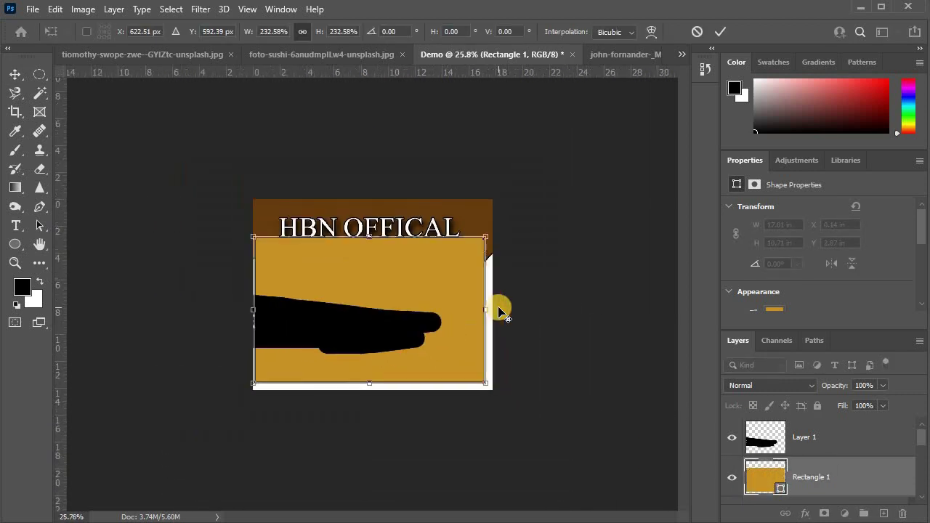
left_click(18, 67)
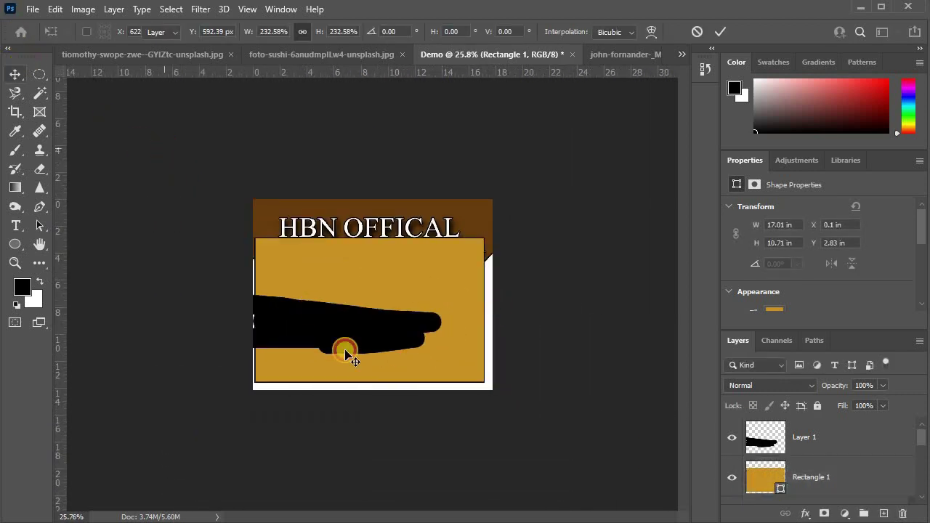
Delete the black stroke Layer 1 and position the rectangle beneath the header
left_click(340, 347)
key("Delete")
left_click_drag(410, 301, 419, 322)
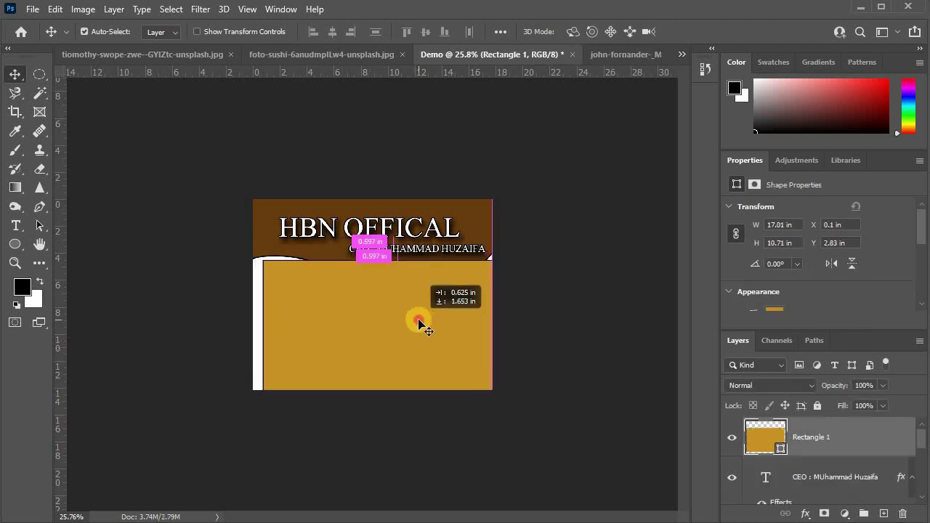
key("ctrl+minus")
key("ctrl+minus")
left_click(367, 321)
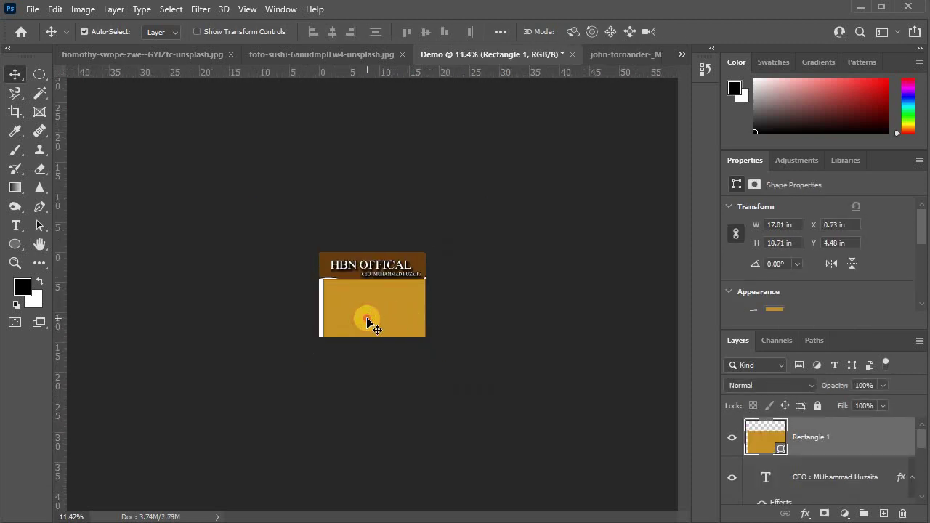
scroll(367, 320, "up", 5)
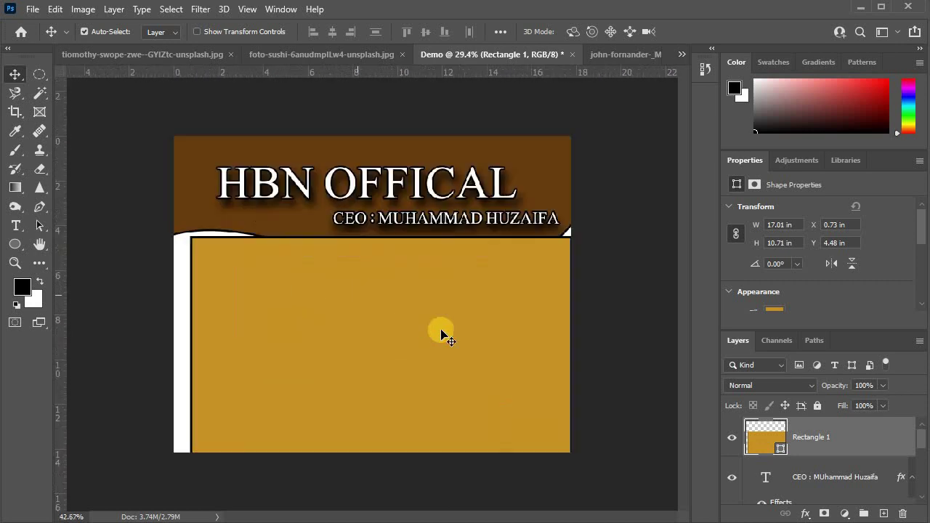
left_click_drag(367, 320, 434, 336)
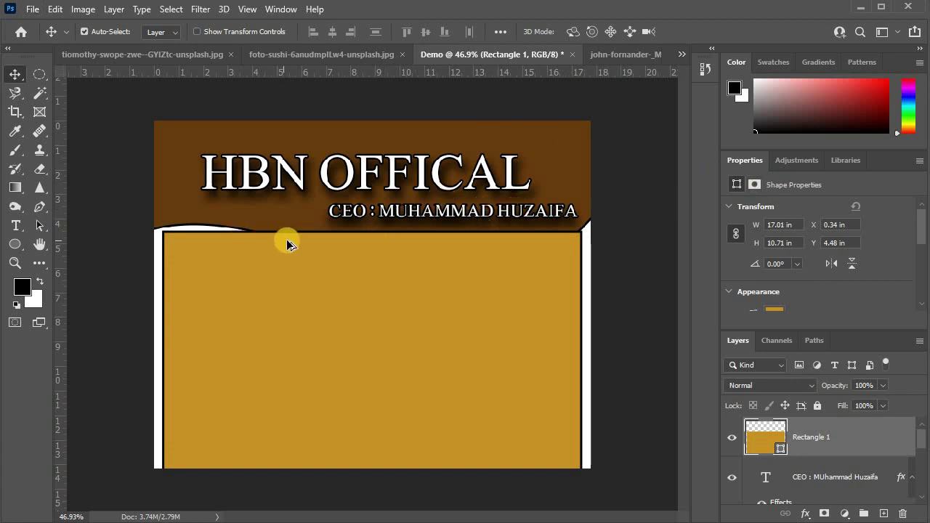
Zoom closely into the edge where the brown wave header meets the golden rectangle
scroll(302, 221, "up", 2)
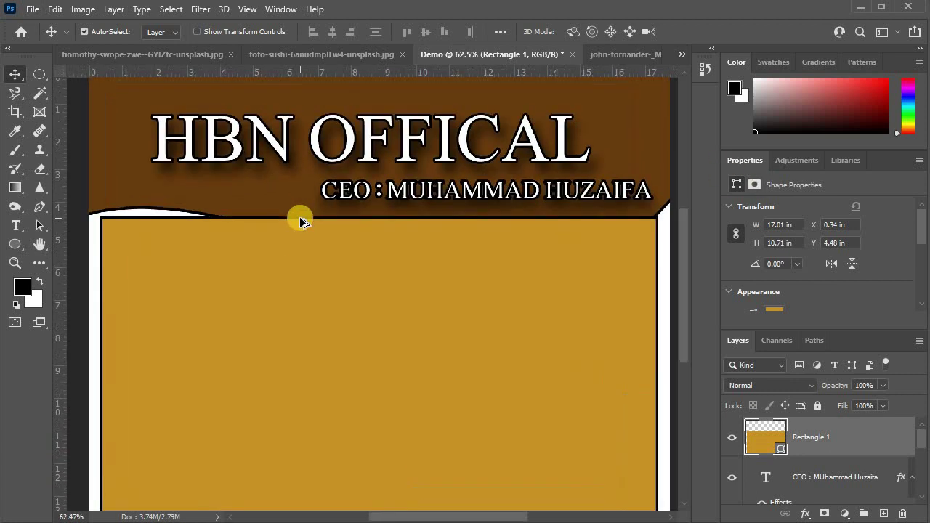
scroll(302, 221, "up", 1)
scroll(302, 221, "up", 1)
scroll(302, 221, "up", 2)
scroll(302, 222, "up", 2)
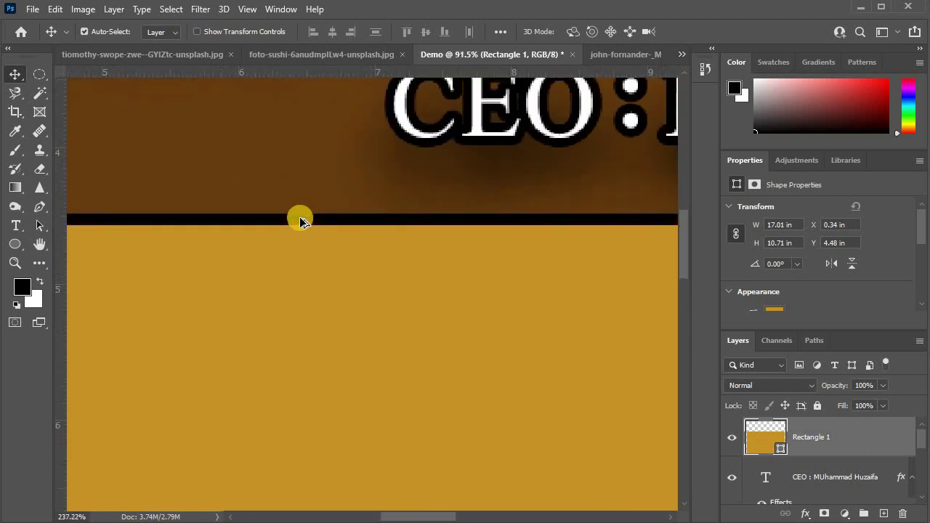
scroll(301, 221, "up", 2)
scroll(301, 221, "up", 2)
scroll(302, 222, "up", 2)
scroll(302, 222, "up", 2)
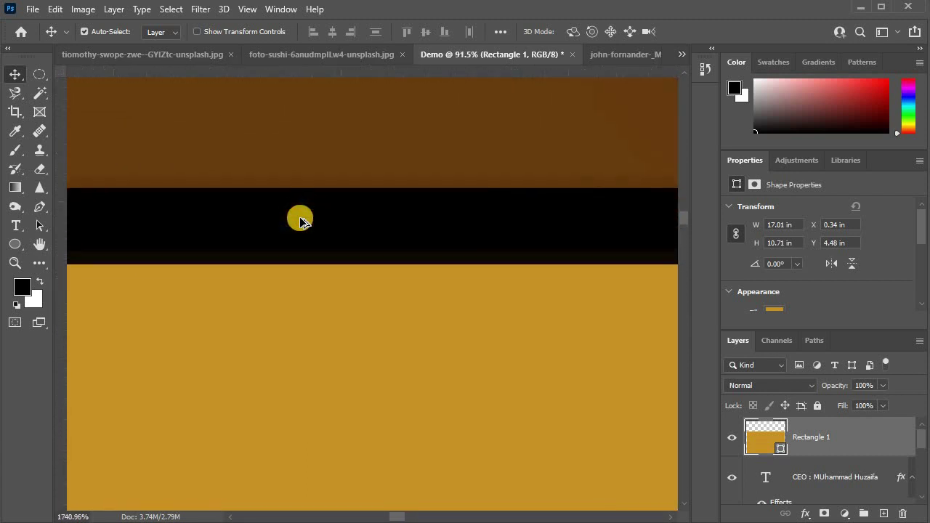
scroll(301, 222, "up", 2)
scroll(302, 222, "up", 1)
scroll(305, 330, "down", 3)
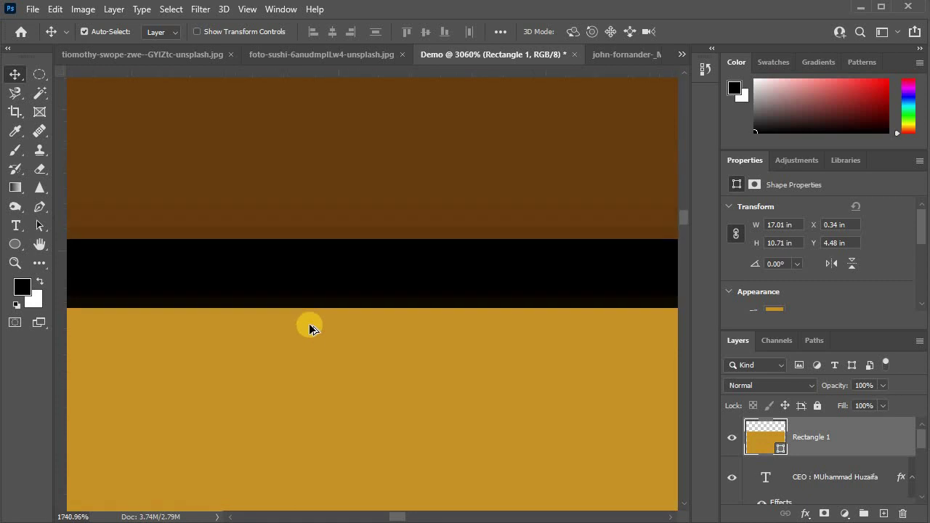
scroll(307, 329, "down", 3)
scroll(307, 329, "down", 3)
scroll(309, 328, "down", 2)
scroll(308, 327, "down", 3)
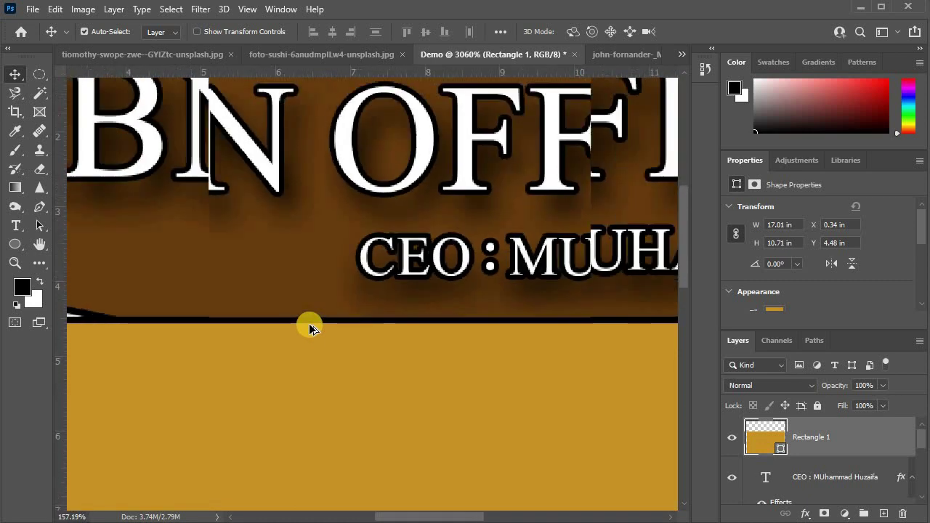
scroll(338, 339, "down", 3)
scroll(339, 337, "down", 2)
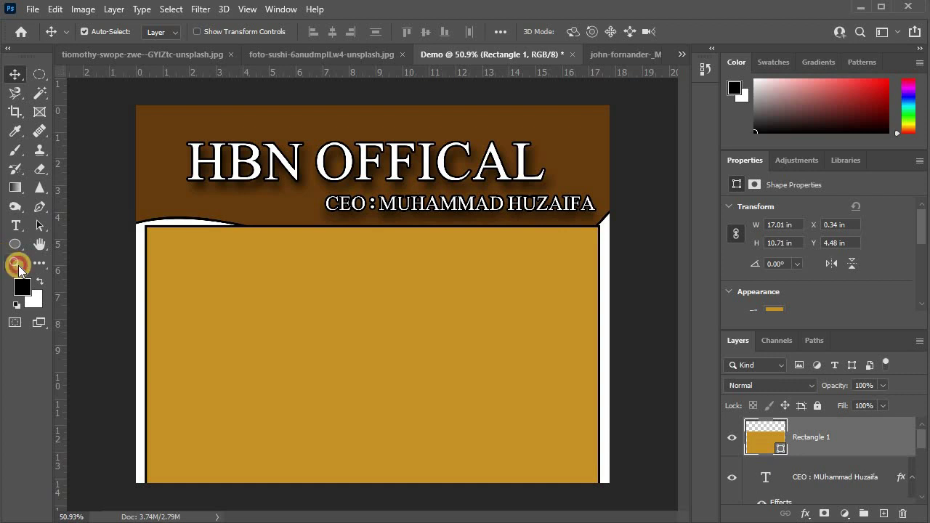
left_click(19, 268)
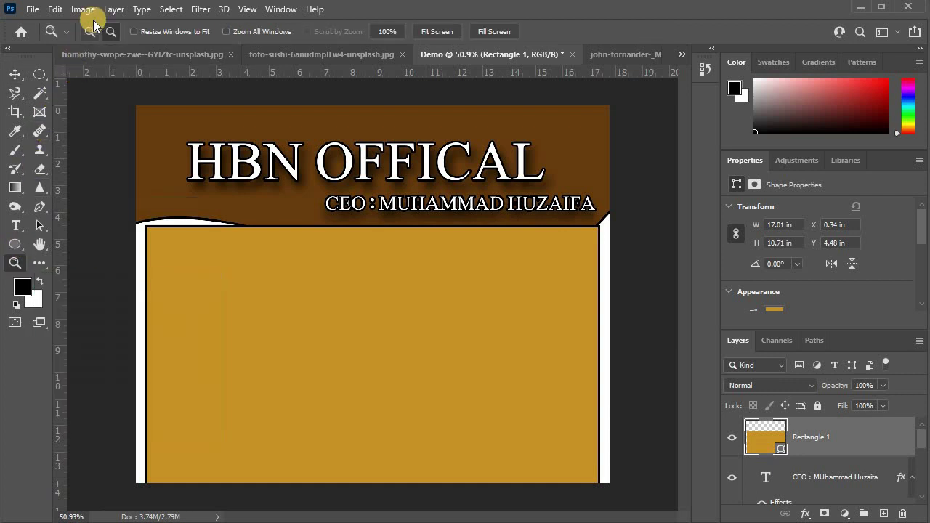
left_click(223, 226)
mouse_move(183, 201)
left_mouse_down()
mouse_move(135, 170)
mouse_move(440, 312)
left_mouse_up()
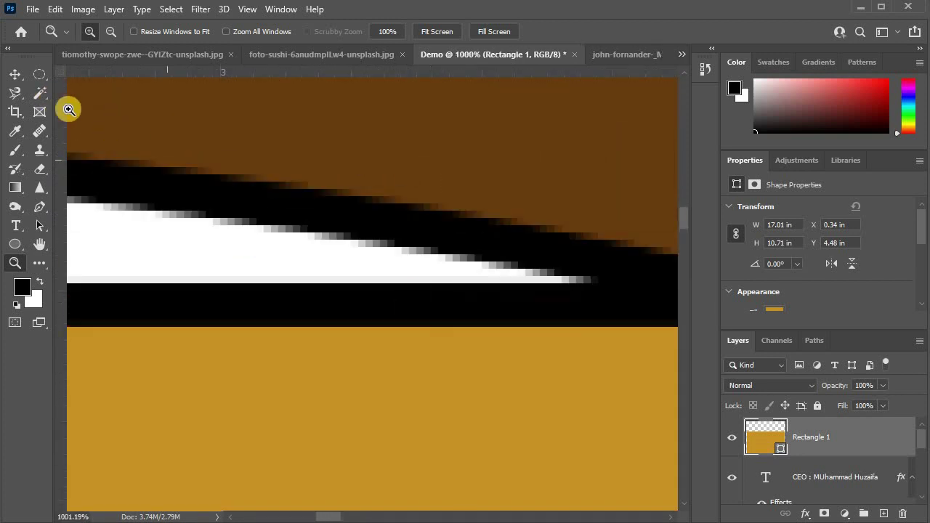
left_click_drag(306, 249, 469, 370)
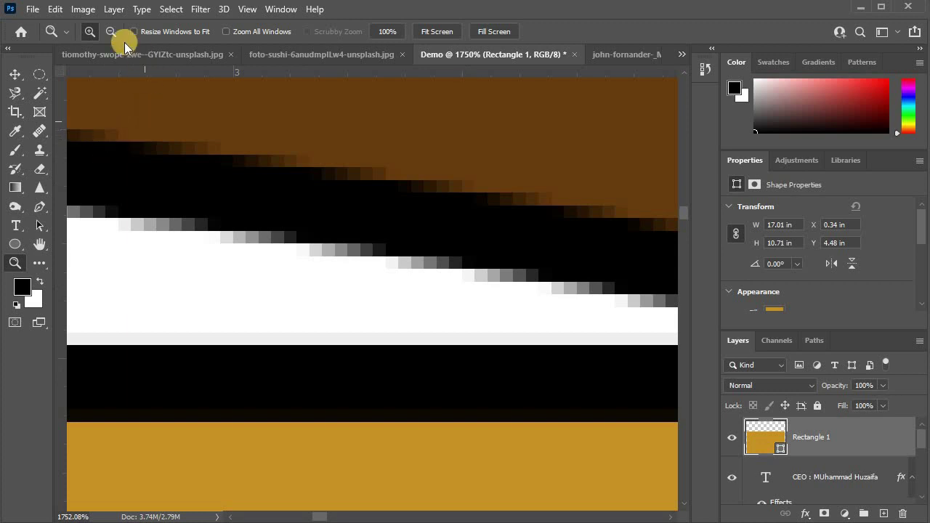
Zoom back out to the whole design and select the CEO text layer with the Move tool
left_click(110, 32)
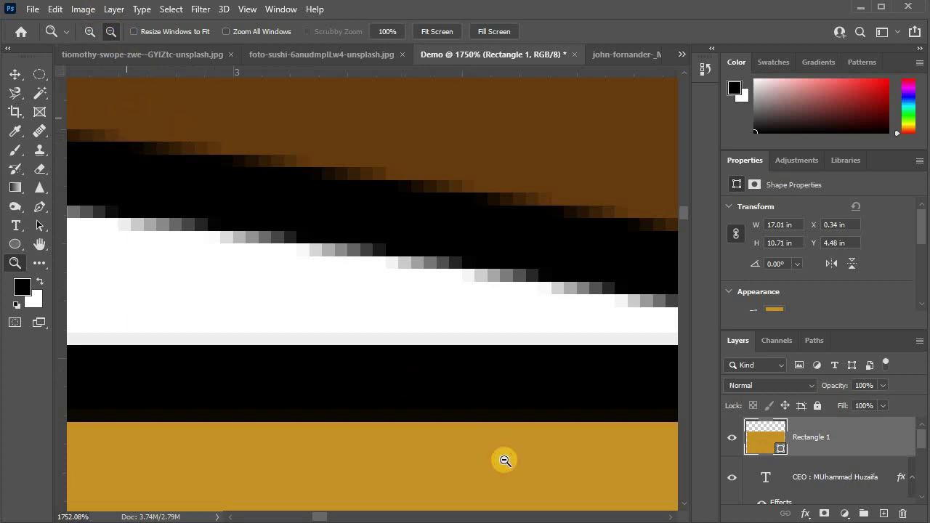
left_click(202, 242)
left_click(215, 210)
scroll(218, 215, "down", 1)
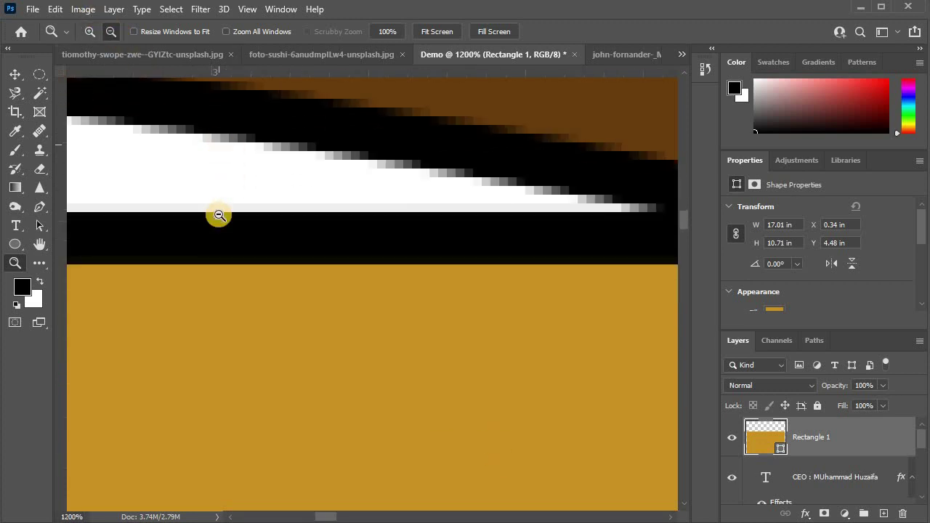
left_click(219, 215)
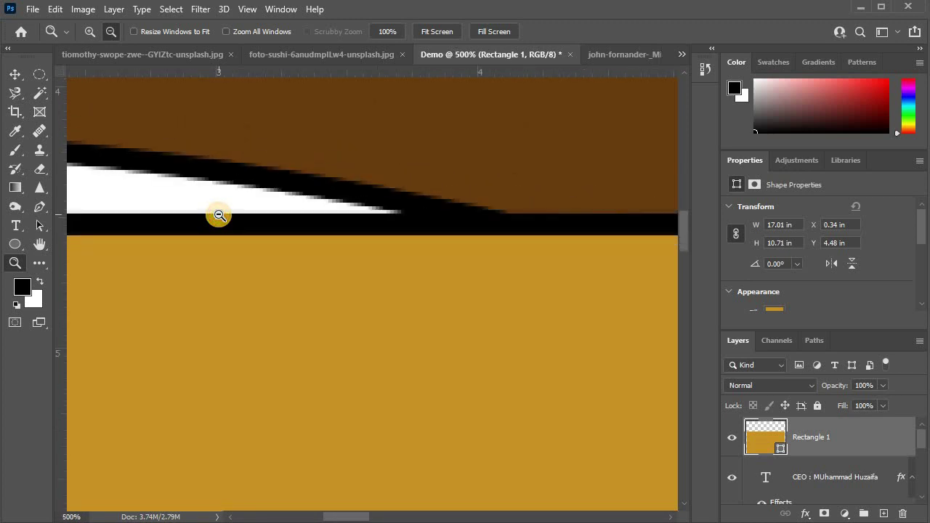
left_click(223, 215)
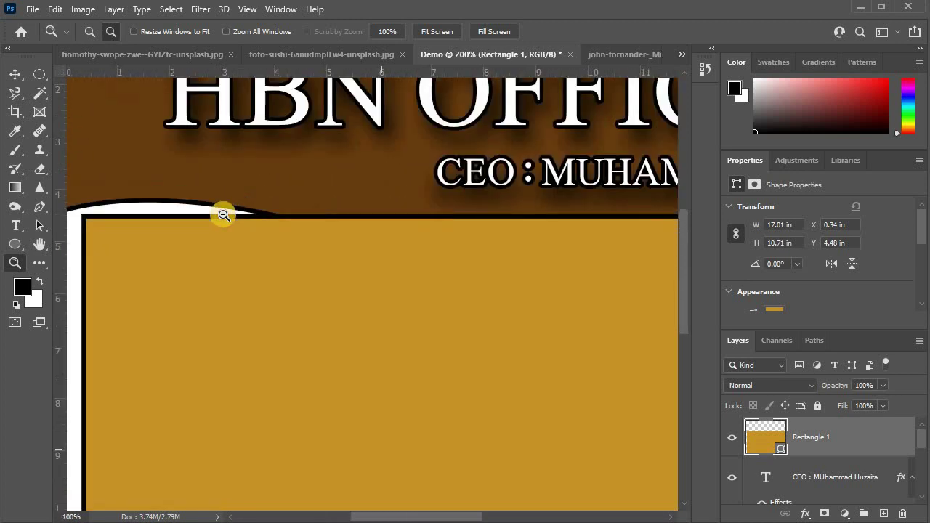
left_click(12, 76)
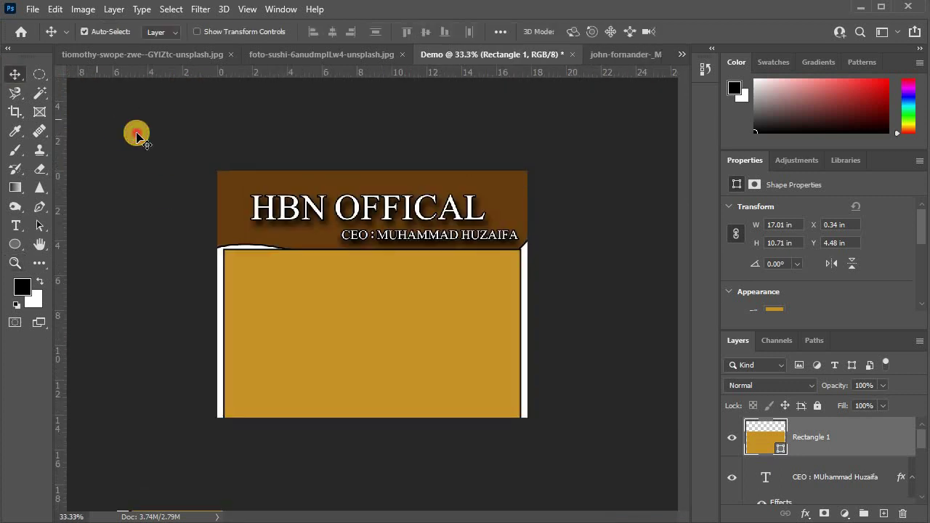
left_click(266, 332)
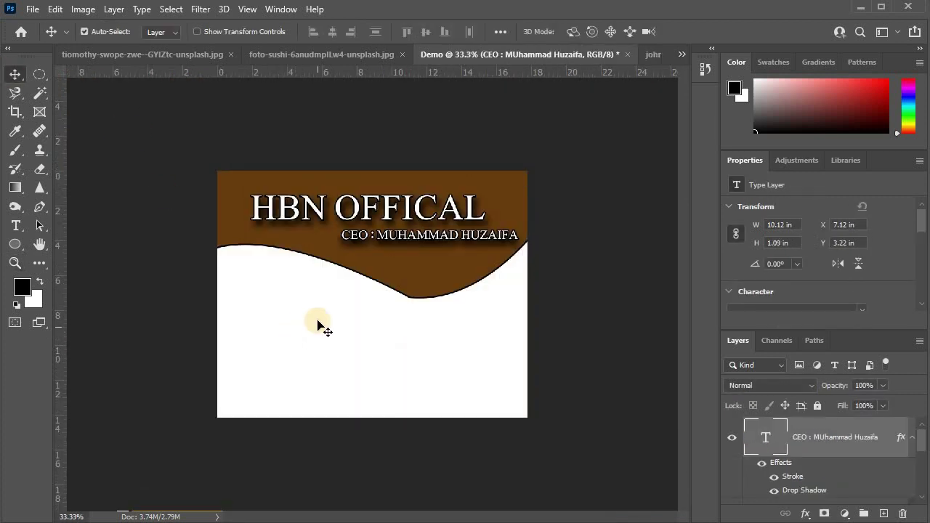
Fit the design on screen and pull the Layers panel out as a smaller floating window
key("ctrl+0")
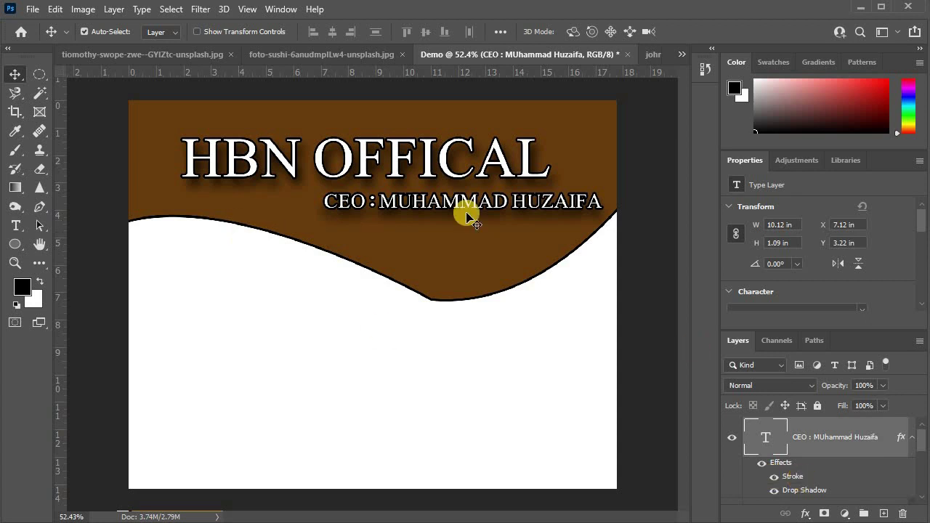
scroll(552, 291, "down", 2)
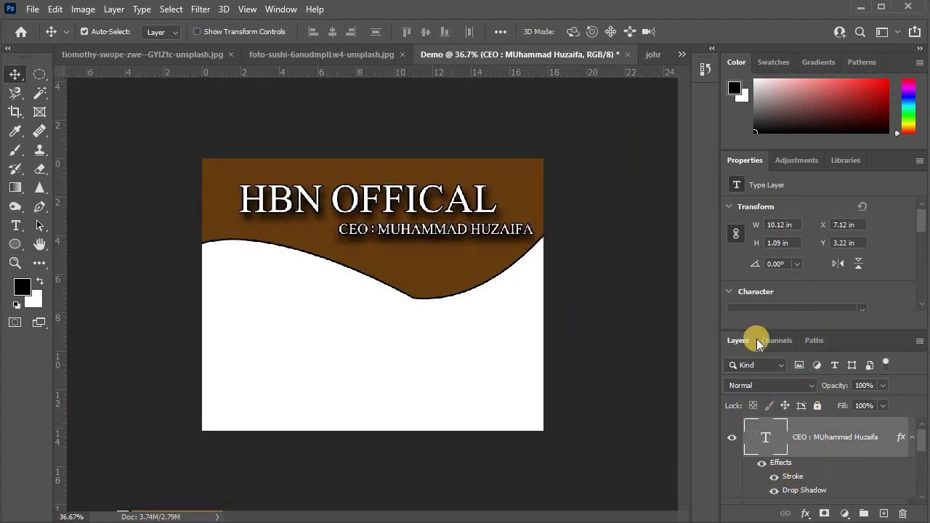
left_click_drag(464, 214, 481, 106)
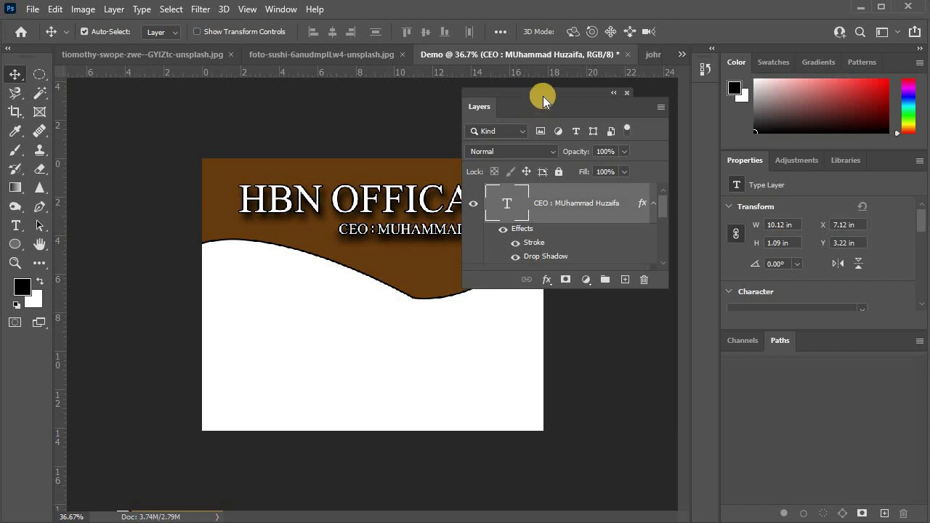
left_click_drag(679, 176, 451, 239)
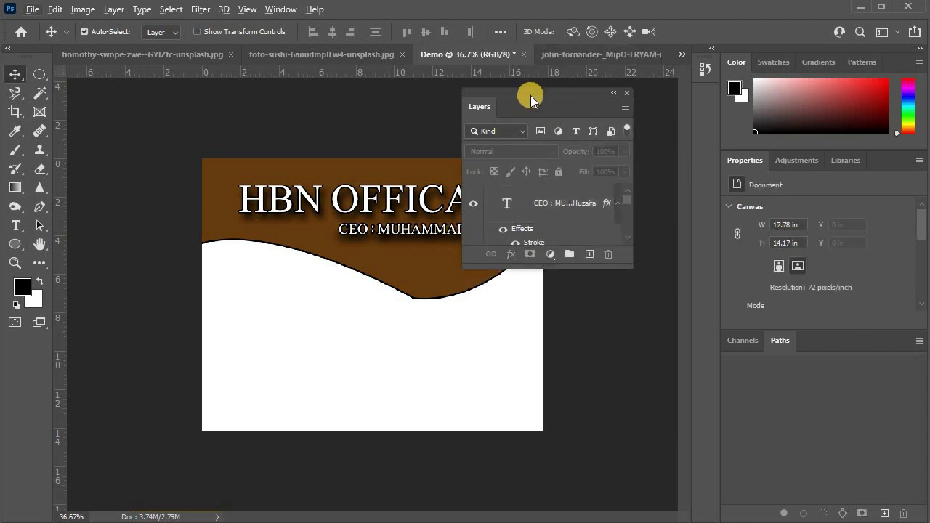
left_click_drag(531, 98, 605, 130)
Enlarge and reposition the floating Layers window to show all four full layer names, then toggle Shape 1's visibility
scroll(378, 203, "up", 2)
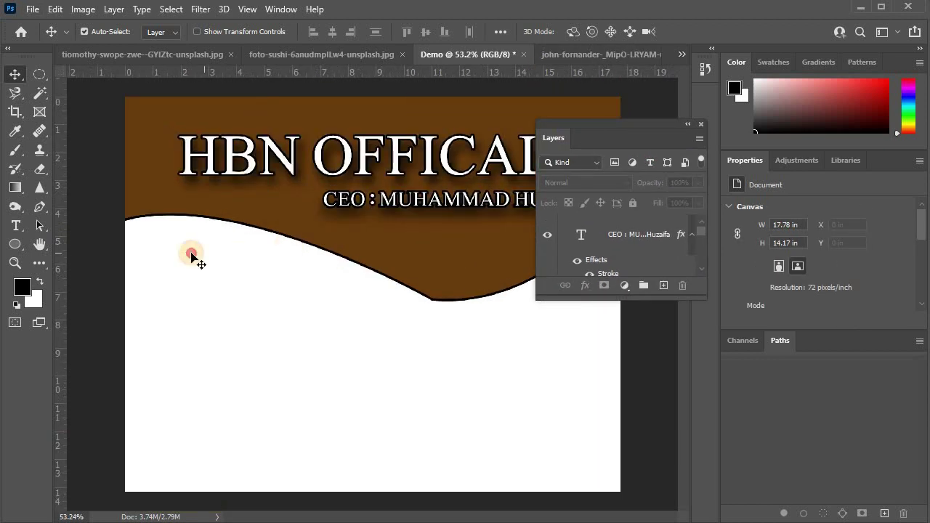
scroll(257, 252, "down", 1)
scroll(135, 264, "up", 2)
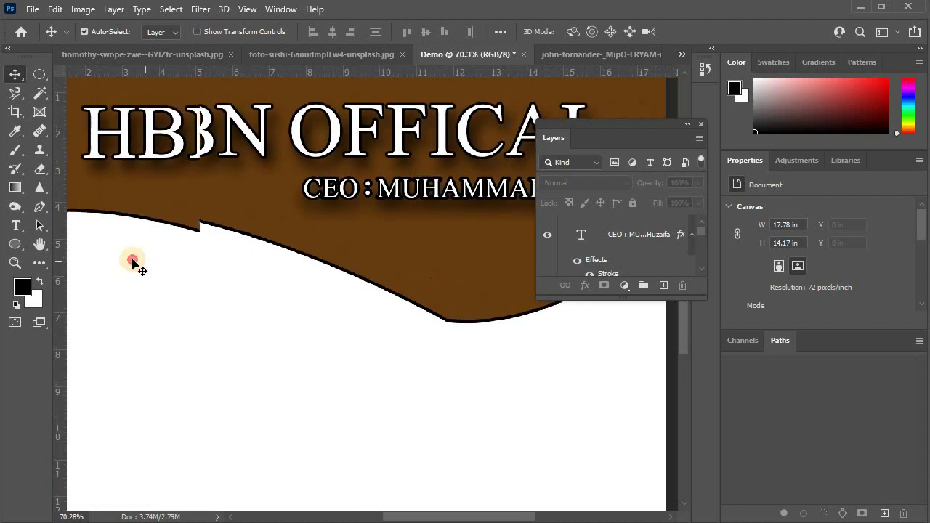
scroll(179, 266, "down", 1)
scroll(293, 279, "down", 2)
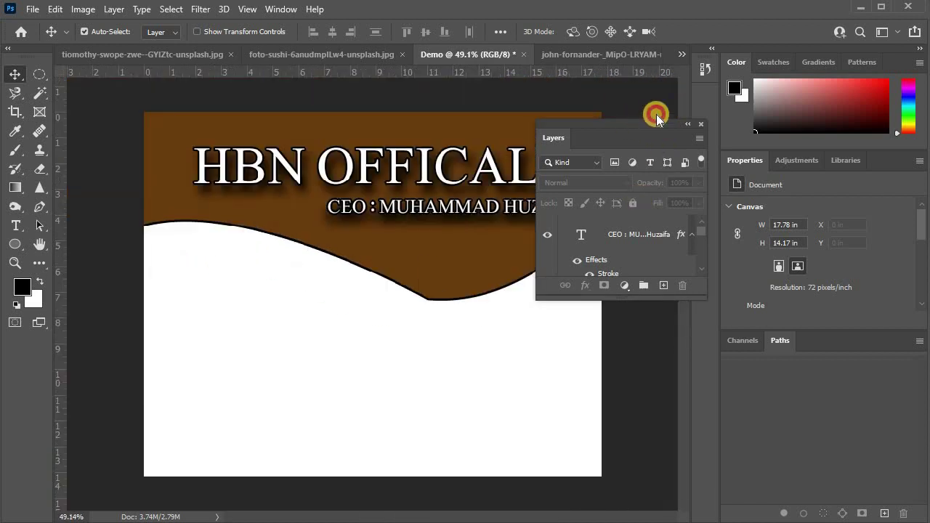
left_click_drag(656, 114, 636, 106)
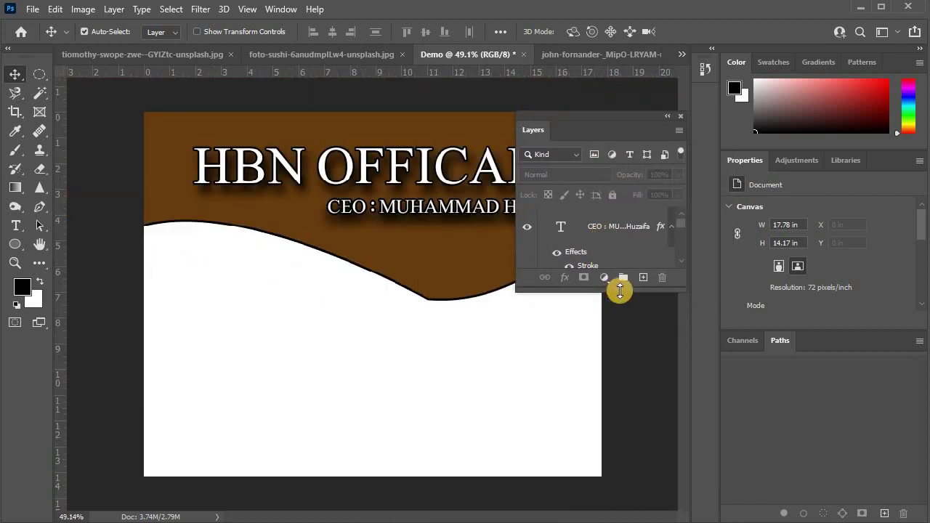
left_click_drag(620, 290, 600, 476)
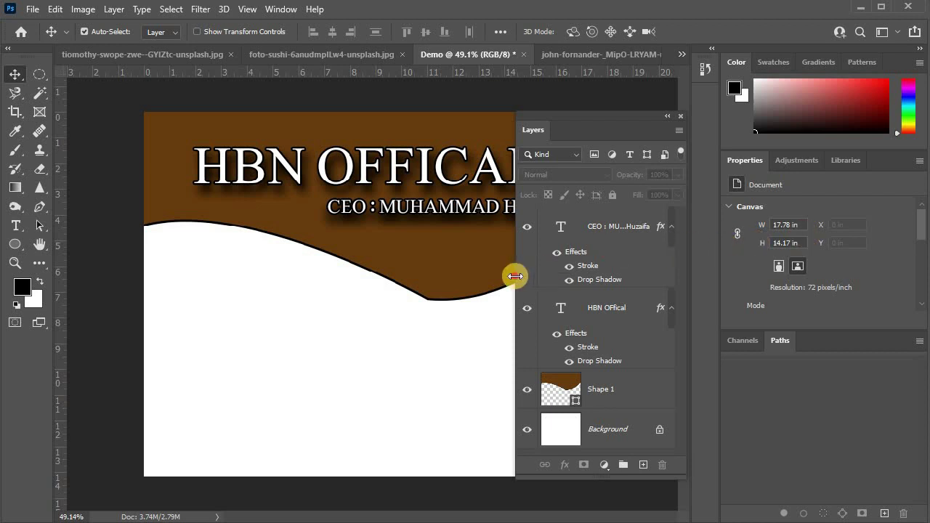
left_click_drag(515, 276, 423, 276)
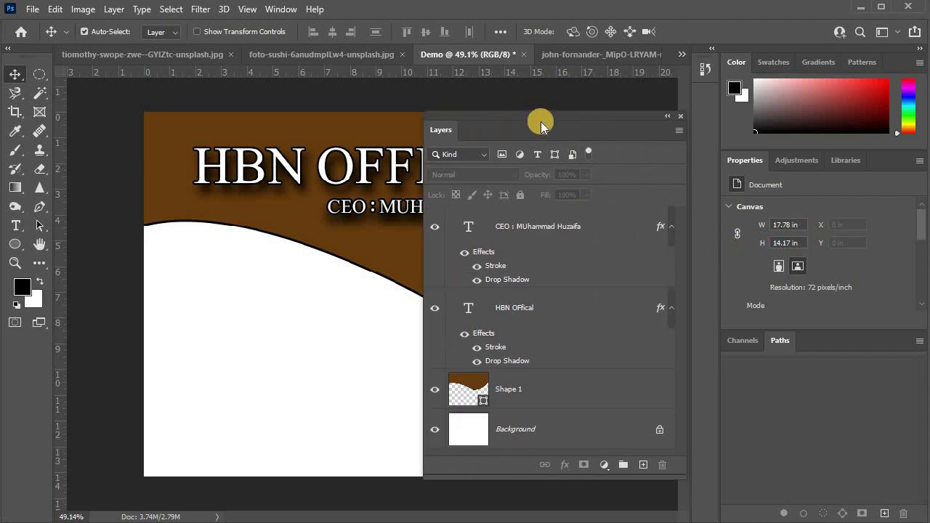
mouse_move(541, 122)
left_mouse_down()
mouse_move(736, 128)
mouse_move(640, 97)
mouse_move(672, 94)
left_mouse_up()
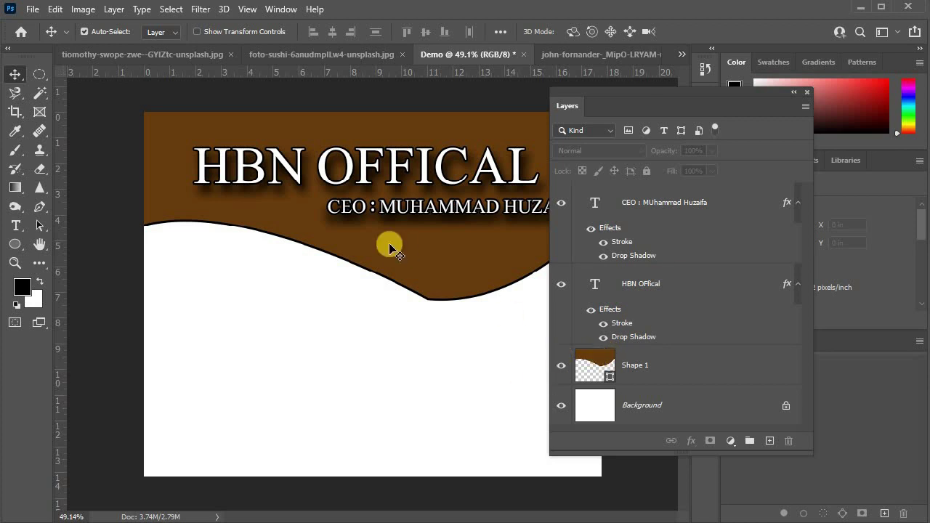
left_click(561, 371)
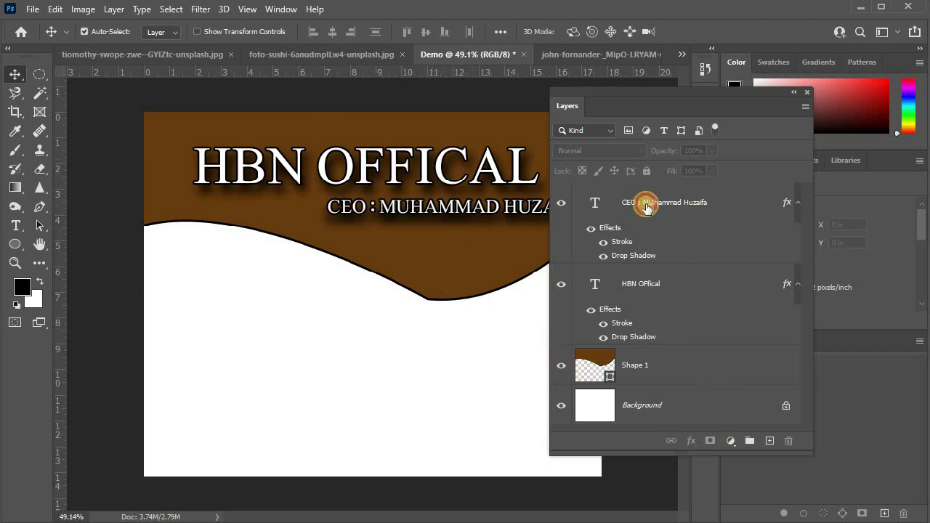
Reorder the CEO text layer to sit above Shape 1, toggling the wave's visibility to check
left_click_drag(646, 205, 645, 392)
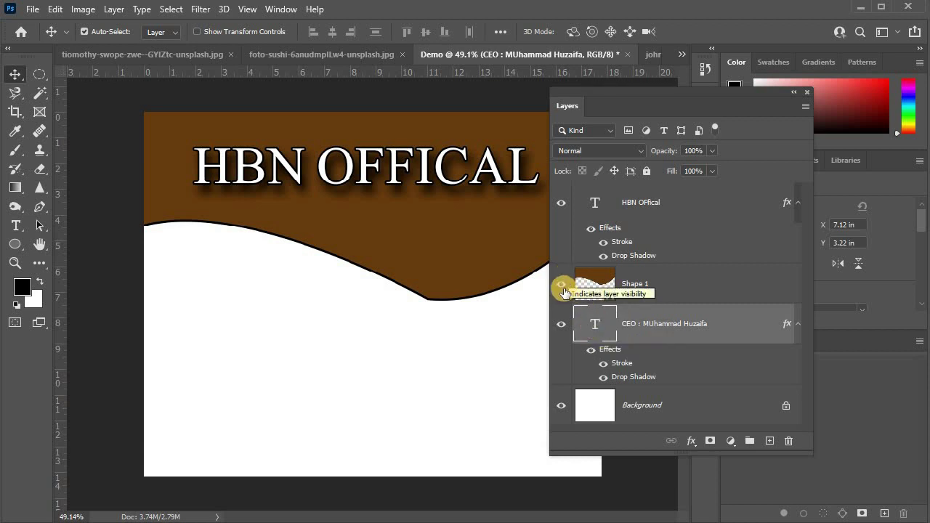
left_click(562, 284)
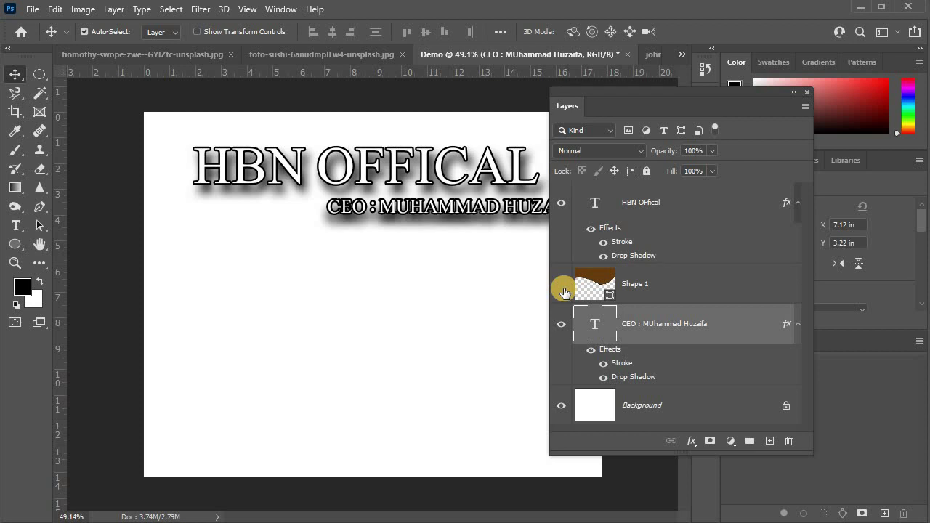
left_click(562, 287)
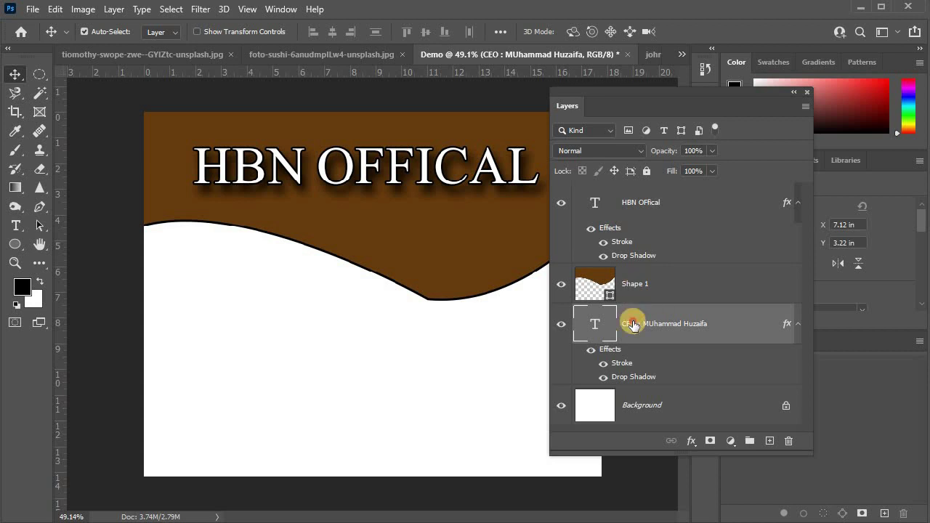
left_click_drag(633, 290, 626, 323)
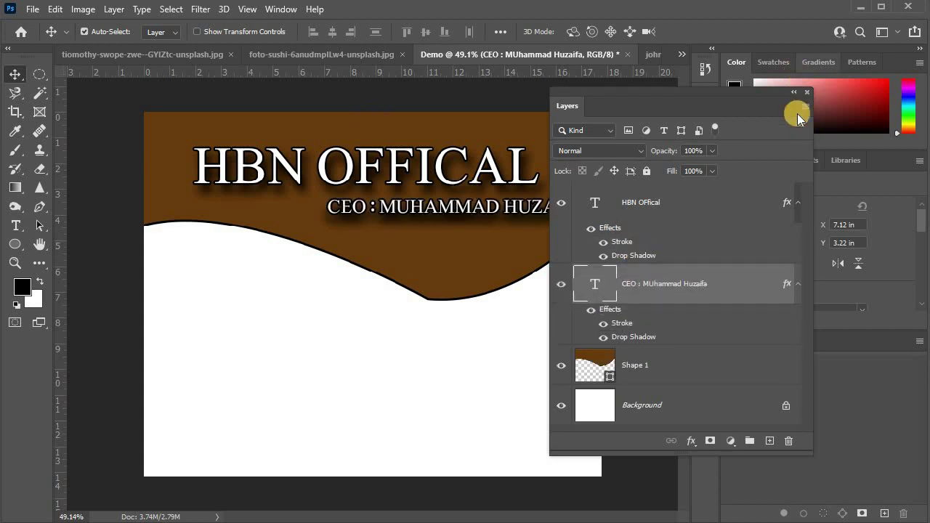
Collapse the floating Layers panel, dock it back, and fit the document on screen
left_click(795, 95)
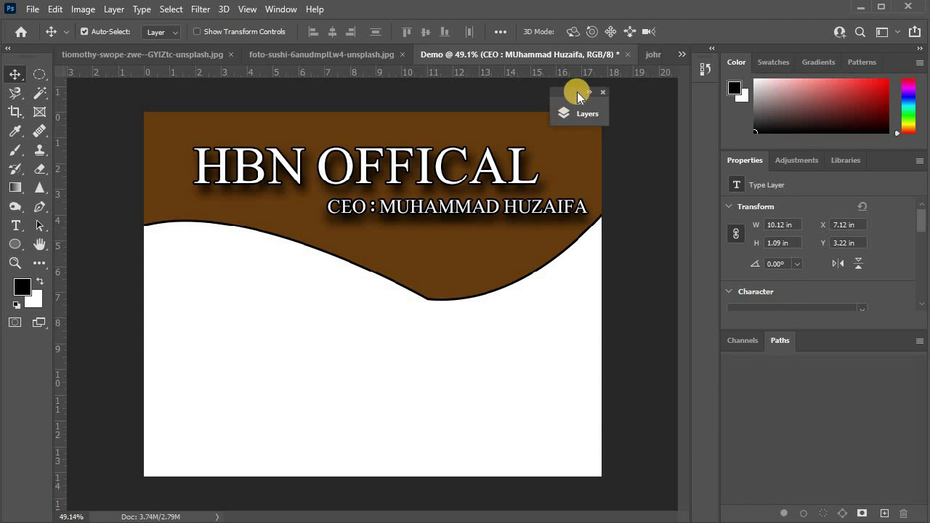
mouse_move(657, 184)
left_mouse_down()
mouse_move(756, 340)
mouse_move(733, 335)
left_mouse_up()
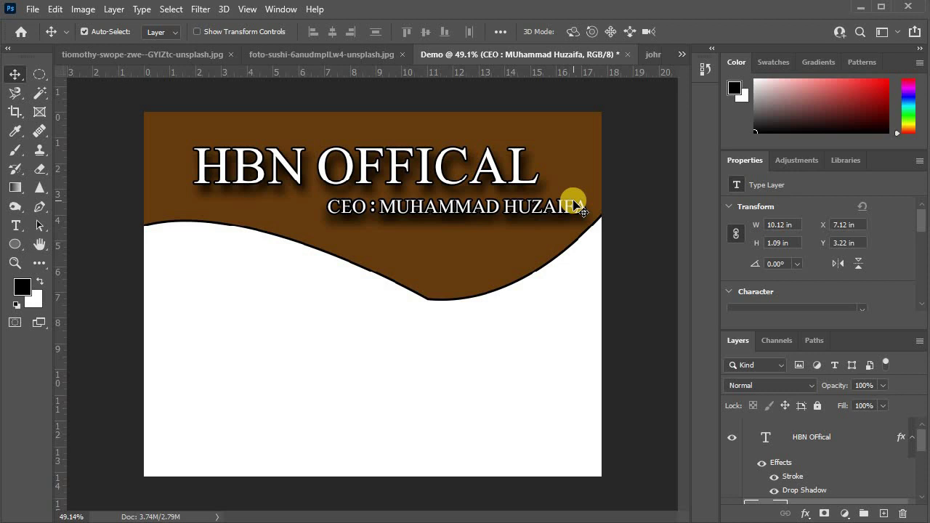
scroll(395, 225, "up", 3)
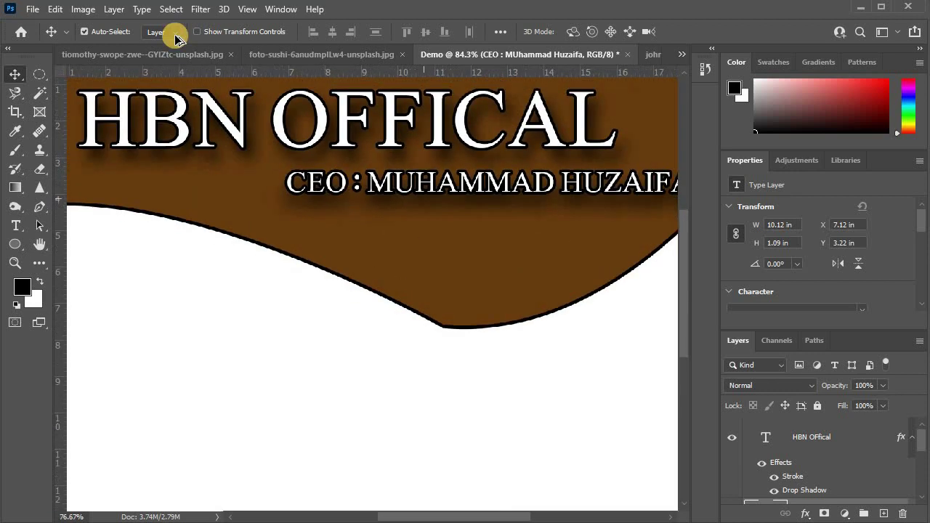
key("ctrl+0")
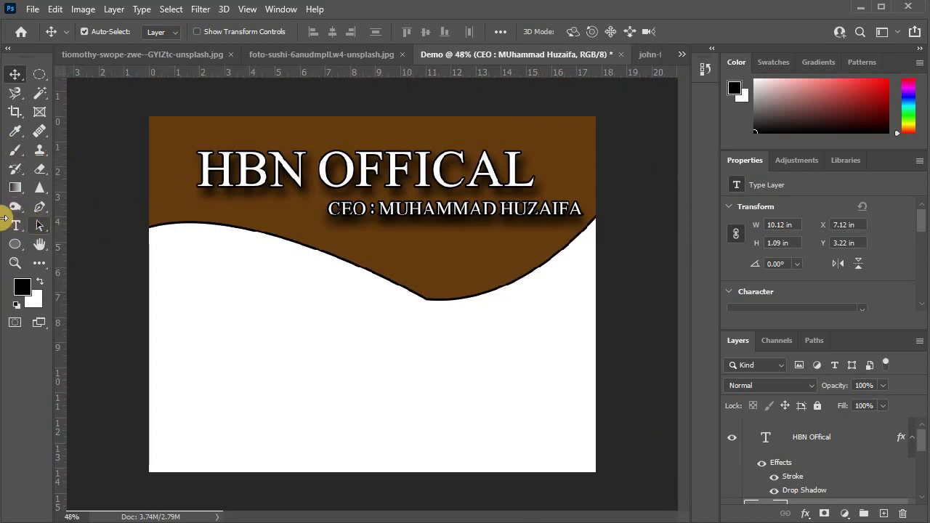
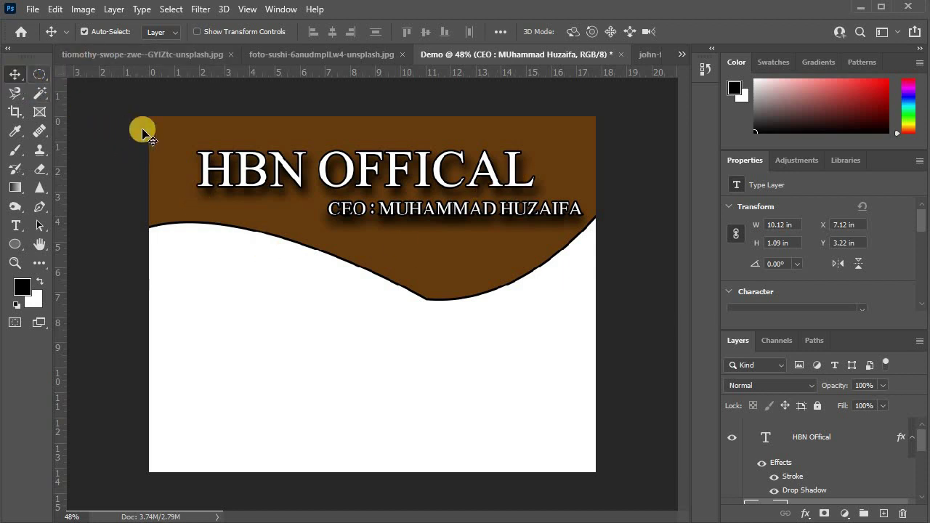
Delete the HBN OFFICAL header text and brown wave shape, leaving a blank canvas
left_click_drag(336, 223, 662, 369)
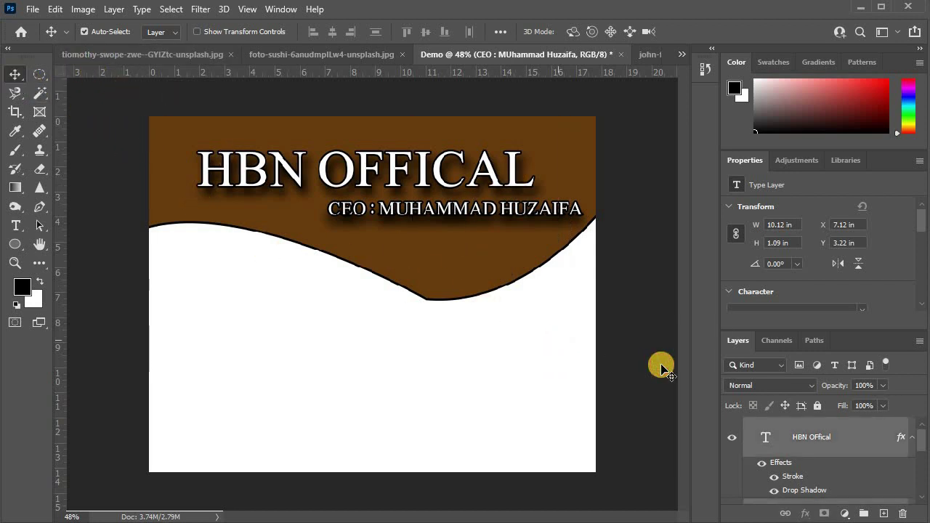
key("Delete")
key("ctrl+0")
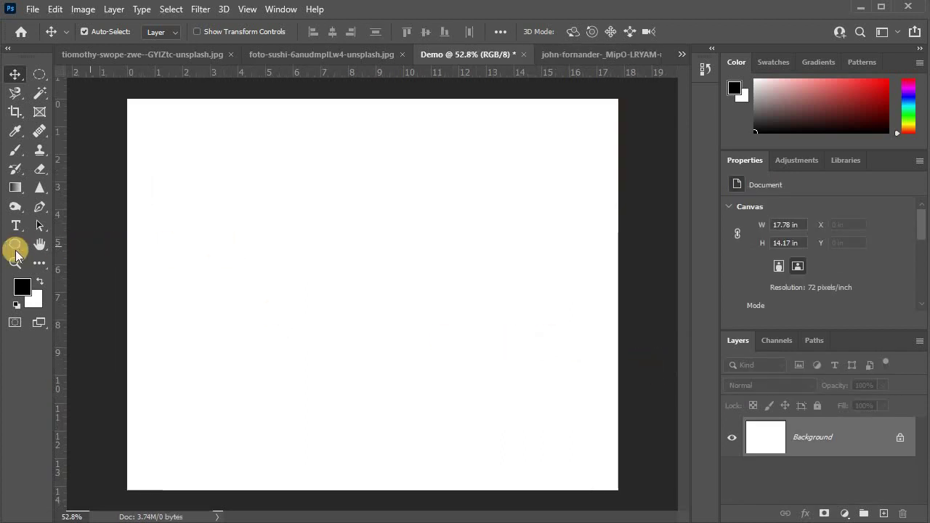
Switch to the Rectangle Tool and draw test rectangles, undoing each one
left_click(16, 251)
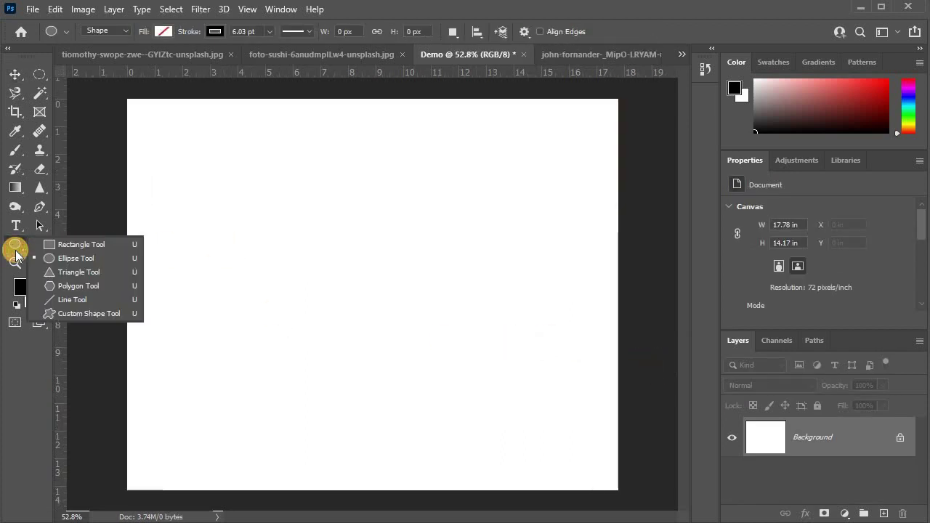
left_click(82, 251)
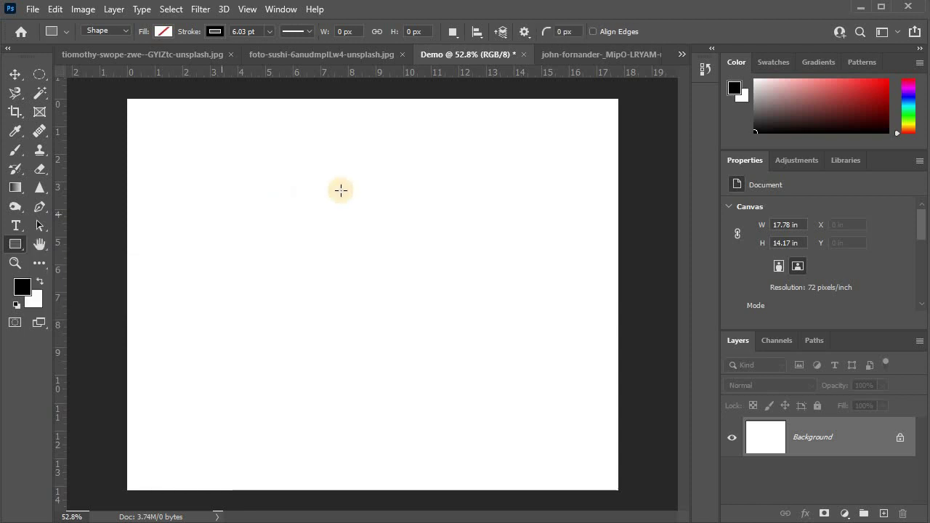
mouse_move(177, 161)
left_mouse_down()
mouse_move(140, 156)
mouse_move(186, 163)
mouse_move(494, 323)
left_mouse_up()
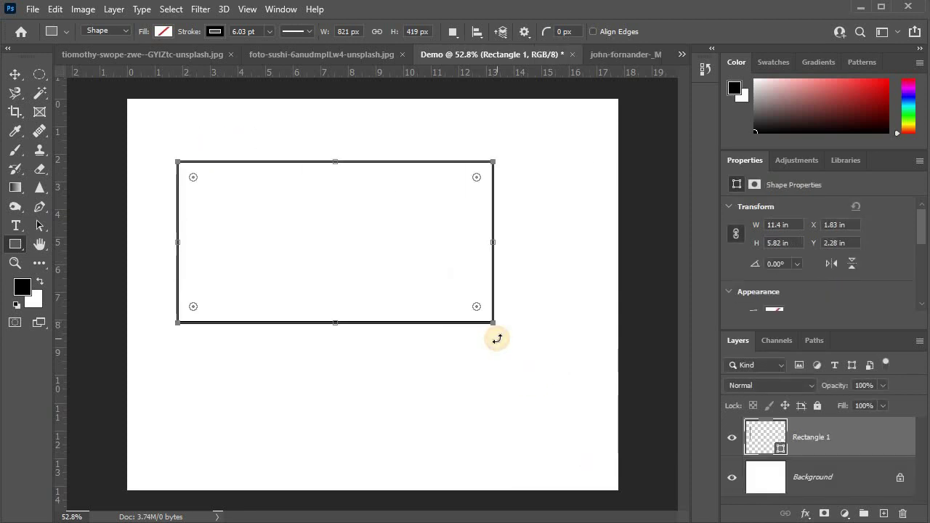
key("ctrl+z")
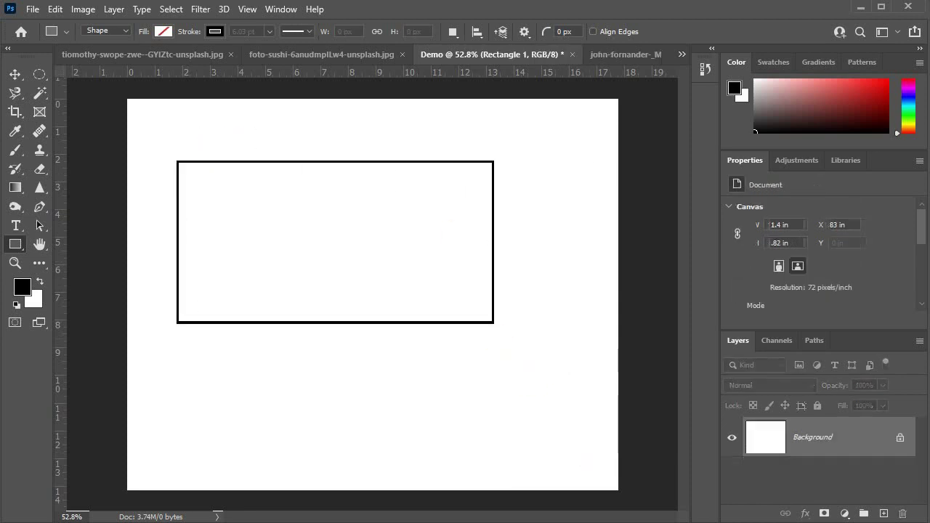
right_click(17, 243)
left_click(69, 243)
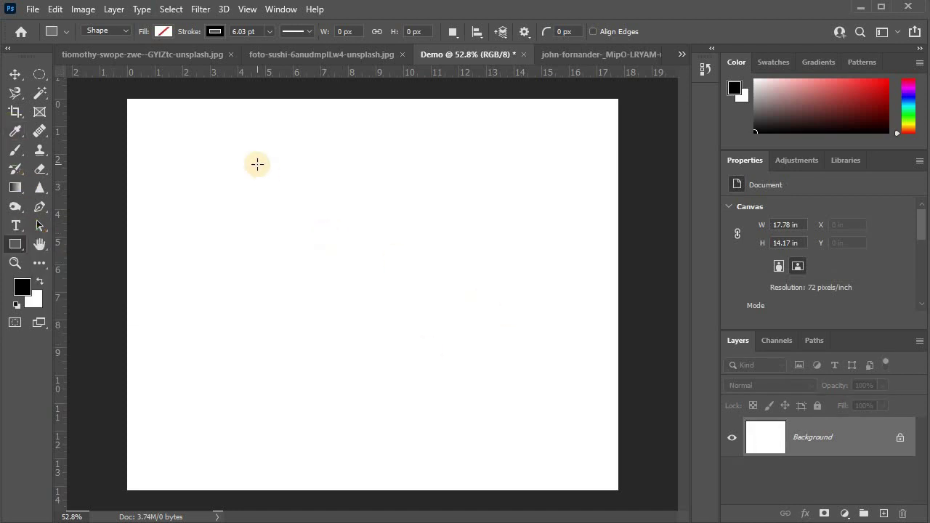
left_click_drag(257, 163, 258, 223)
key("ctrl+z")
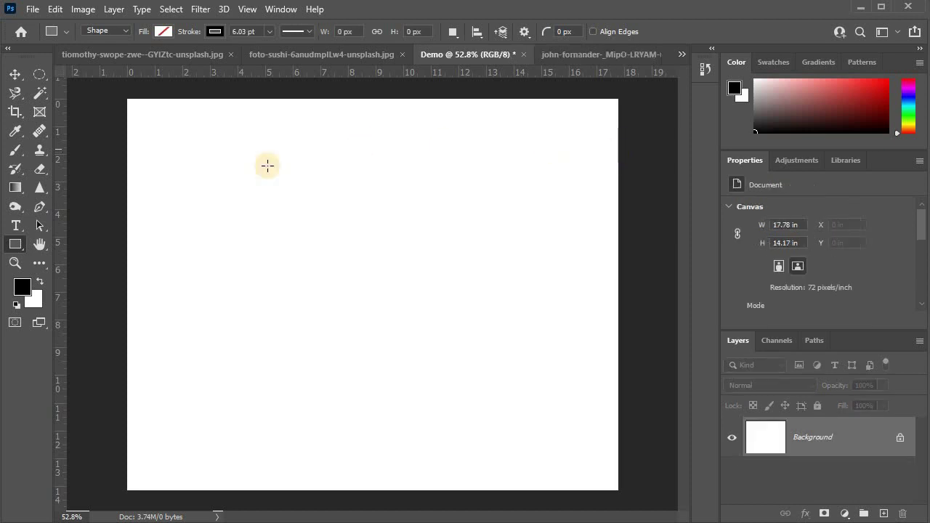
Create a 100 × 200 px rectangle, setting Height to 200 in Create Rectangle
left_click(268, 203)
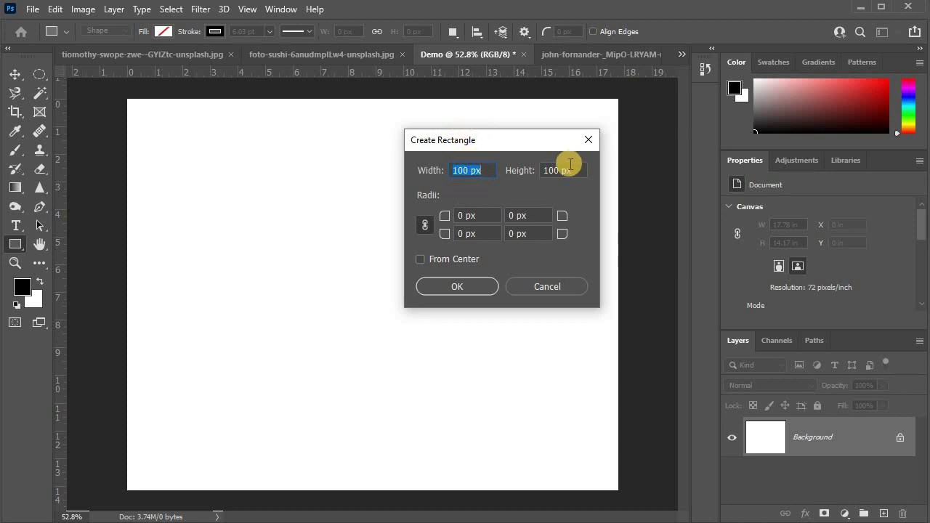
left_click(516, 182)
type("2")
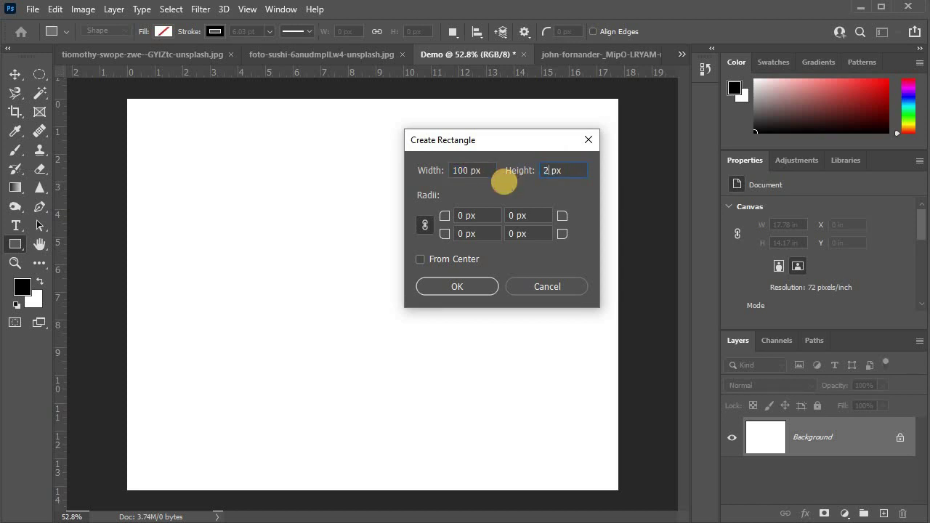
type("00")
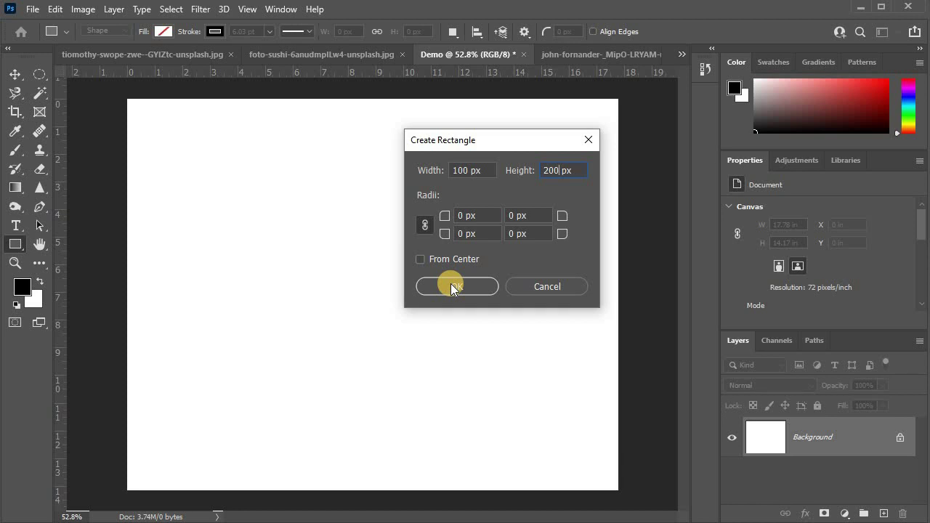
left_click(445, 287)
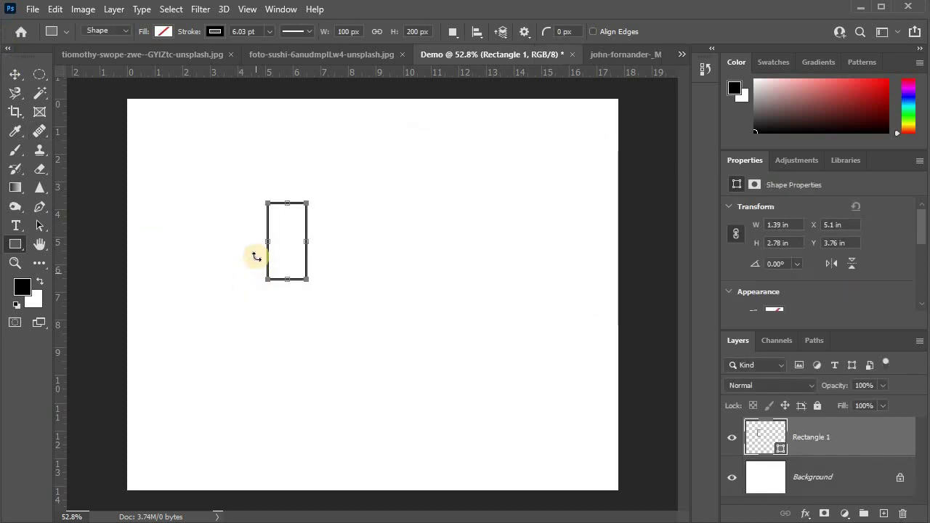
Deselect the rectangle with the Move tool, then return to the Rectangle Tool
scroll(286, 231, "up", 2)
scroll(286, 230, "up", 2)
scroll(286, 230, "up", 1)
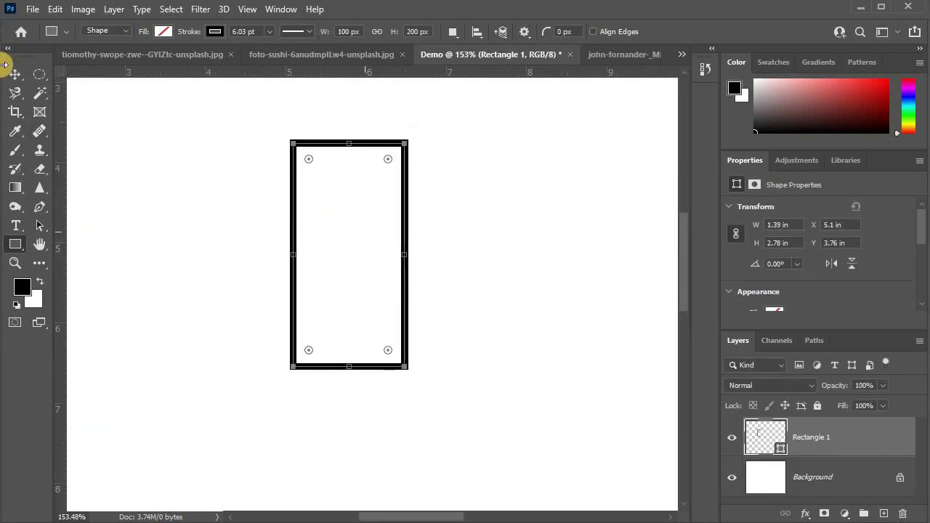
left_click(15, 73)
left_click(349, 250)
scroll(331, 187, "down", 1)
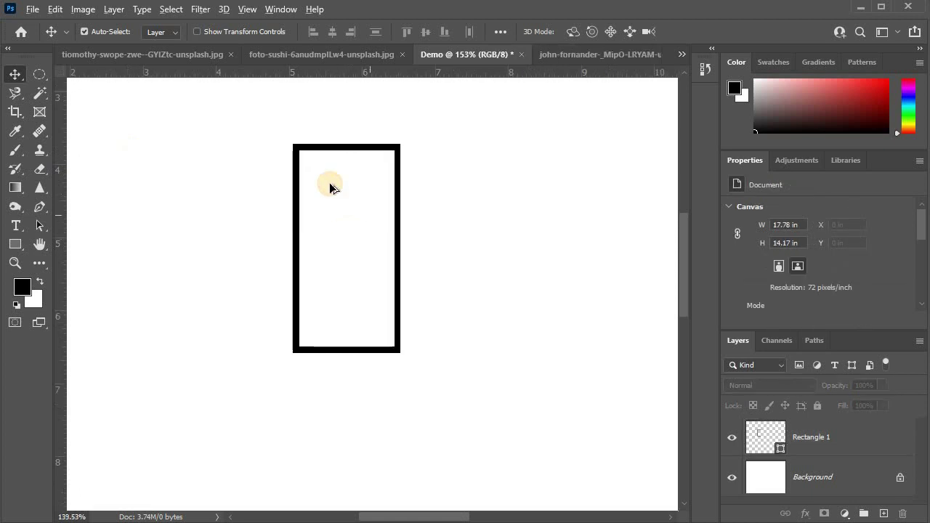
scroll(330, 187, "down", 4)
scroll(359, 187, "down", 6)
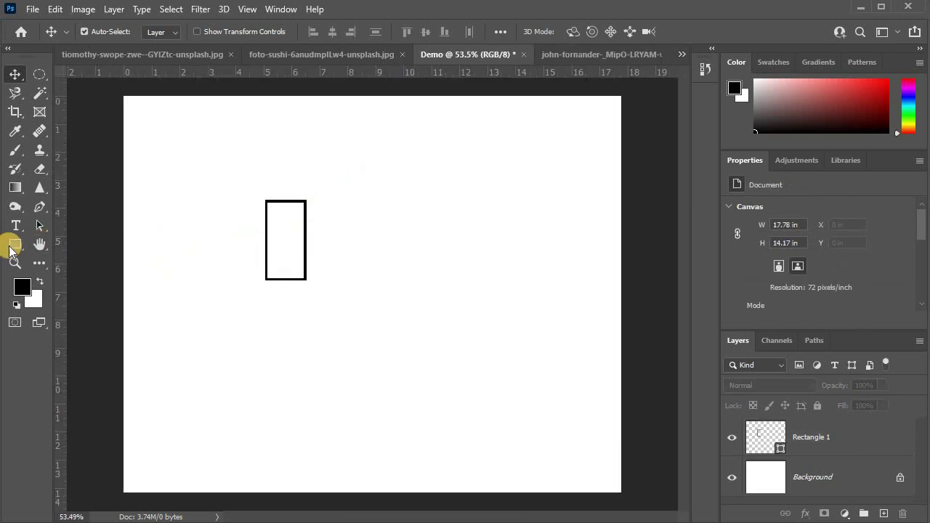
left_click(13, 246)
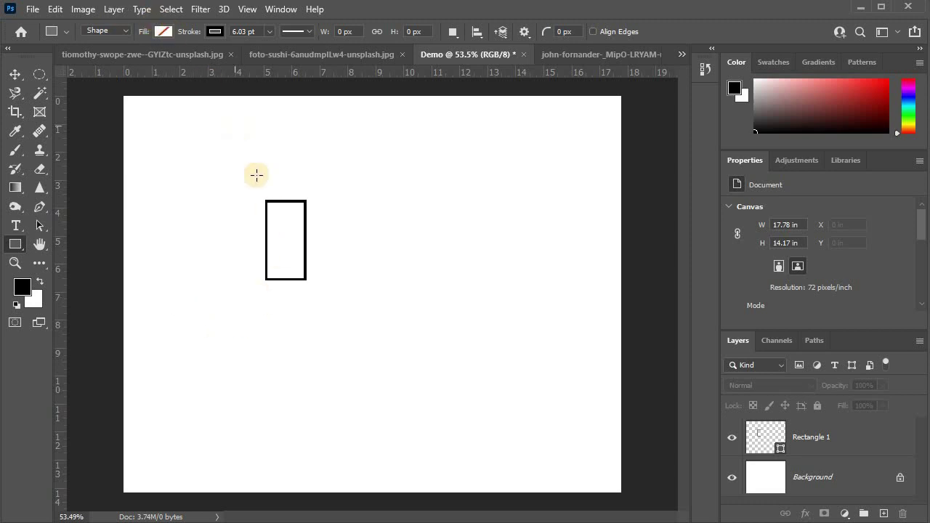
Try white and then brown as the fill colour in the options bar
scroll(301, 208, "up", 1)
scroll(270, 197, "up", 3)
scroll(196, 238, "up", 2)
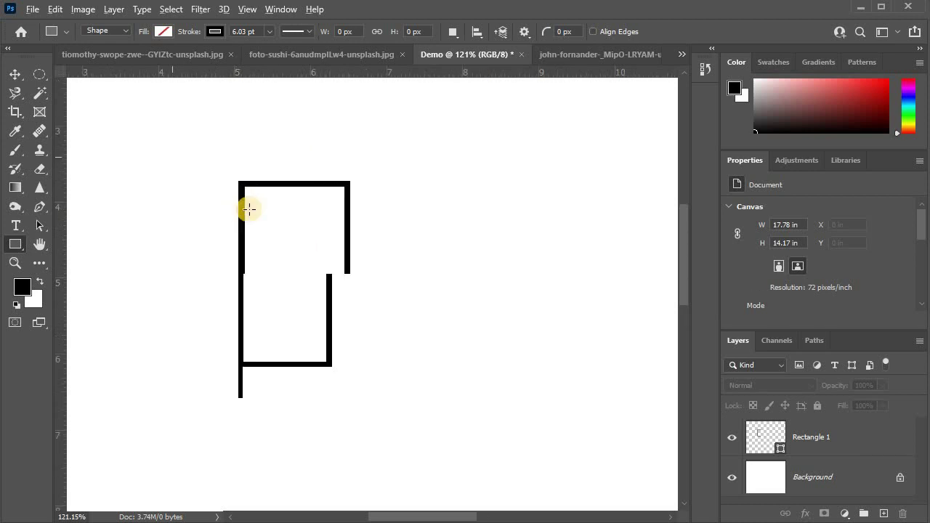
scroll(245, 208, "up", 1)
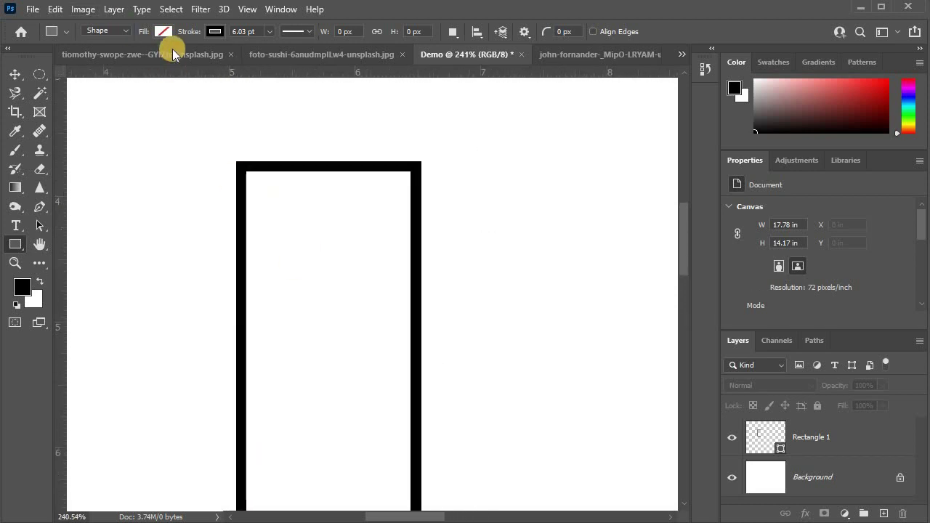
left_click(162, 31)
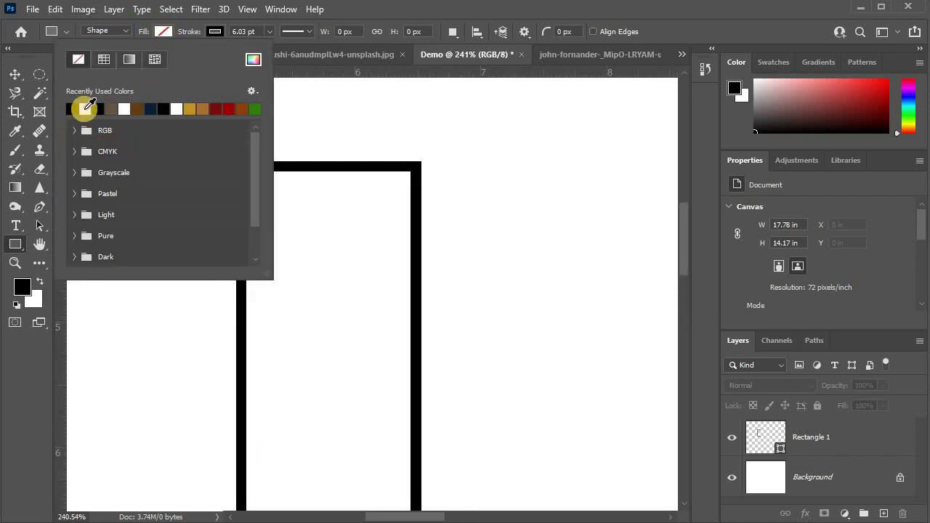
left_click(127, 109)
left_click(125, 109)
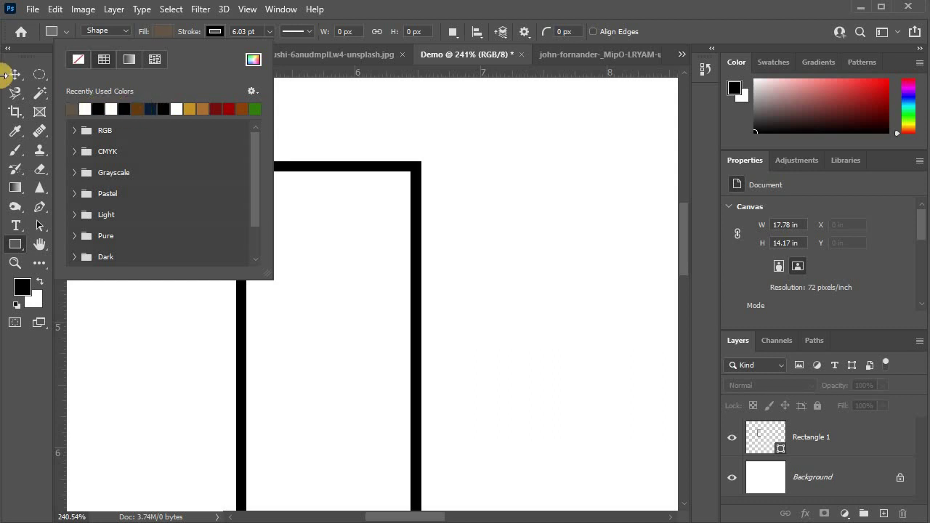
left_click(12, 75)
Select Rectangle 1 and give it a solid brown fill
scroll(249, 193, "down", 1)
scroll(250, 194, "down", 3)
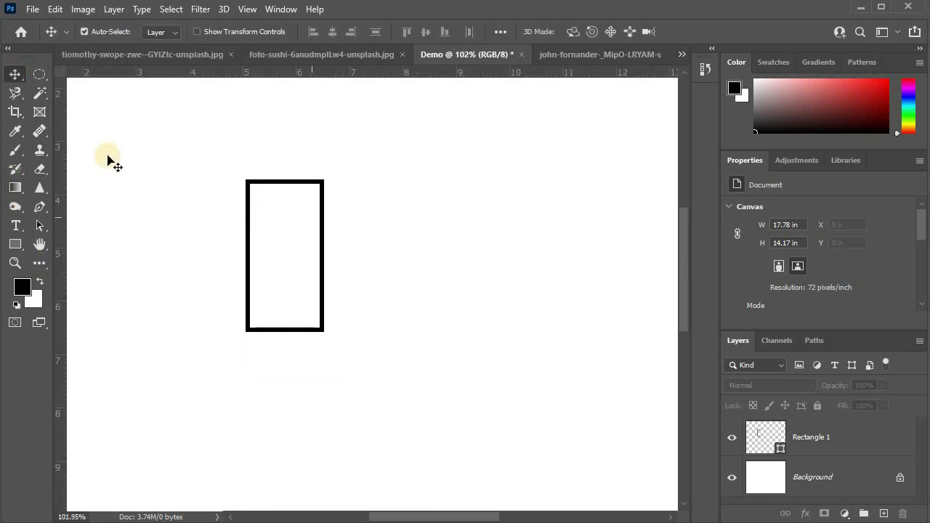
left_click(307, 239)
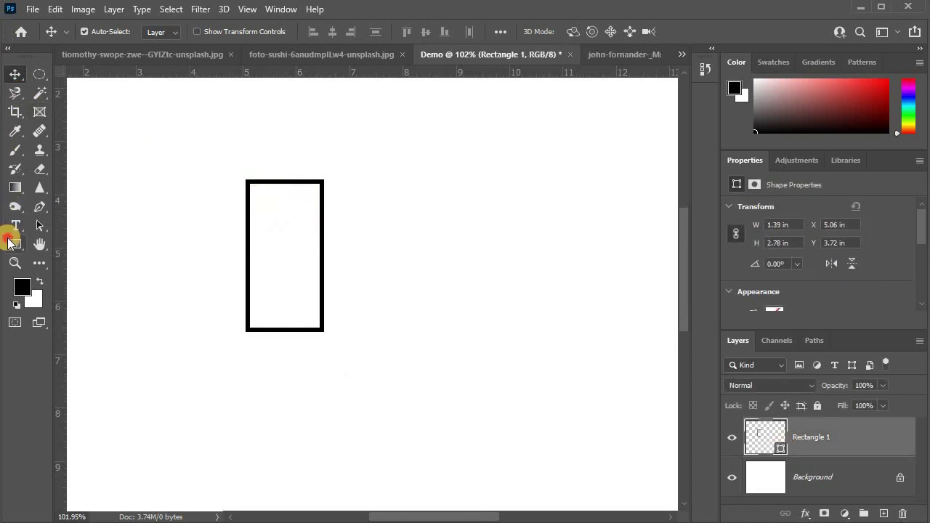
left_click(11, 244)
left_click(161, 31)
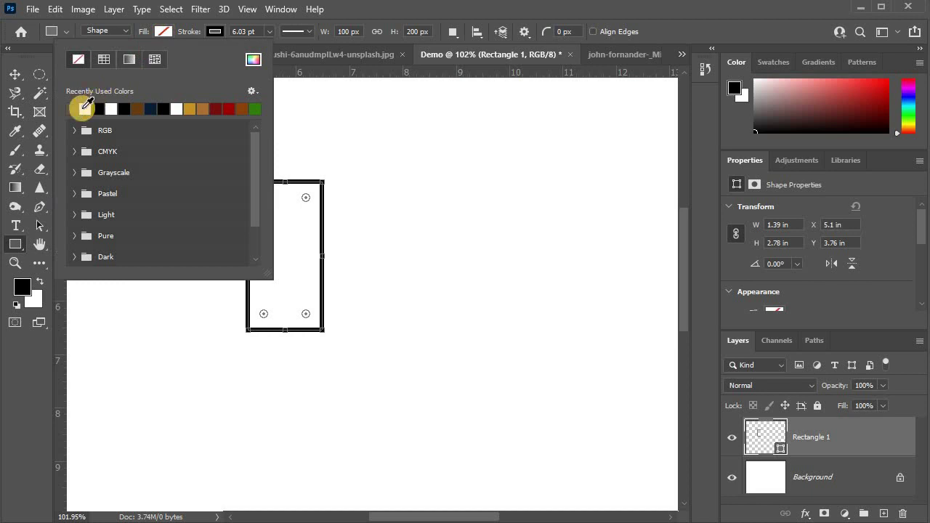
left_click(71, 109)
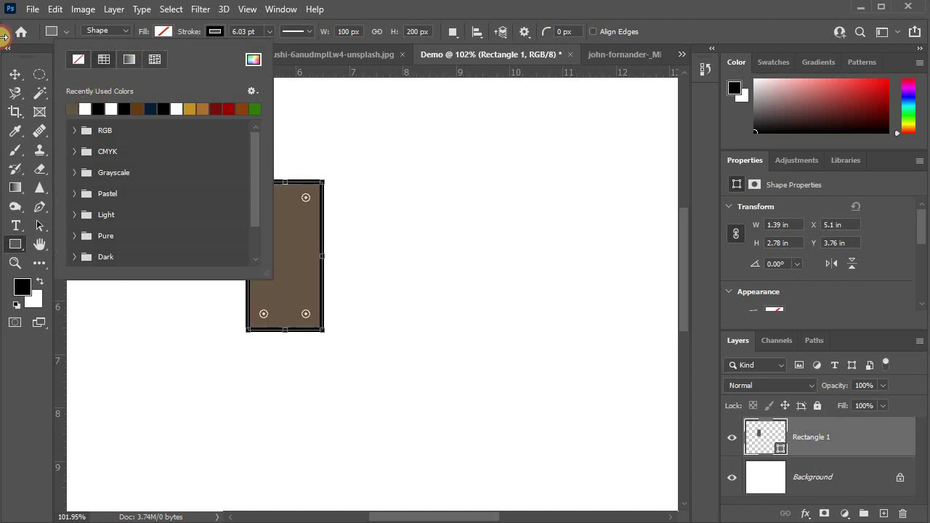
left_click(14, 76)
left_click(128, 110)
left_click(272, 213)
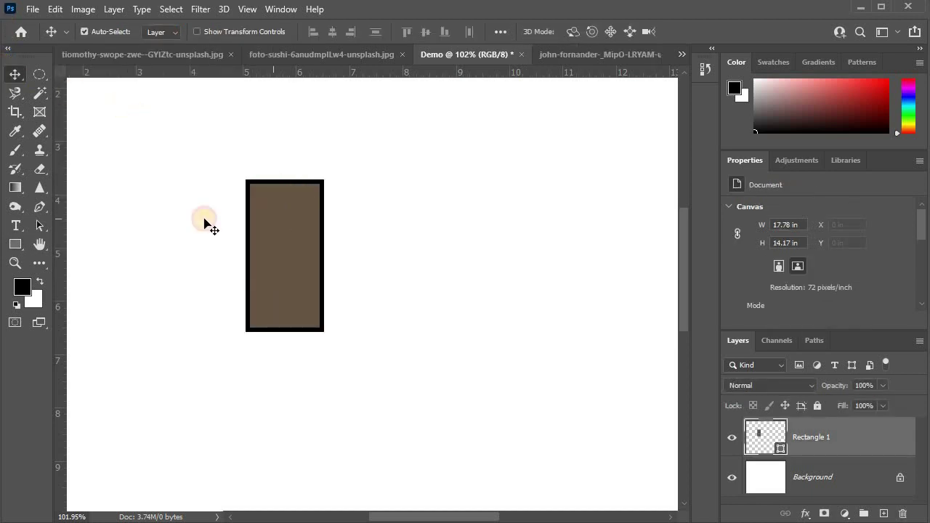
Set the rectangle's stroke to No Color, removing the black outline
left_click(11, 243)
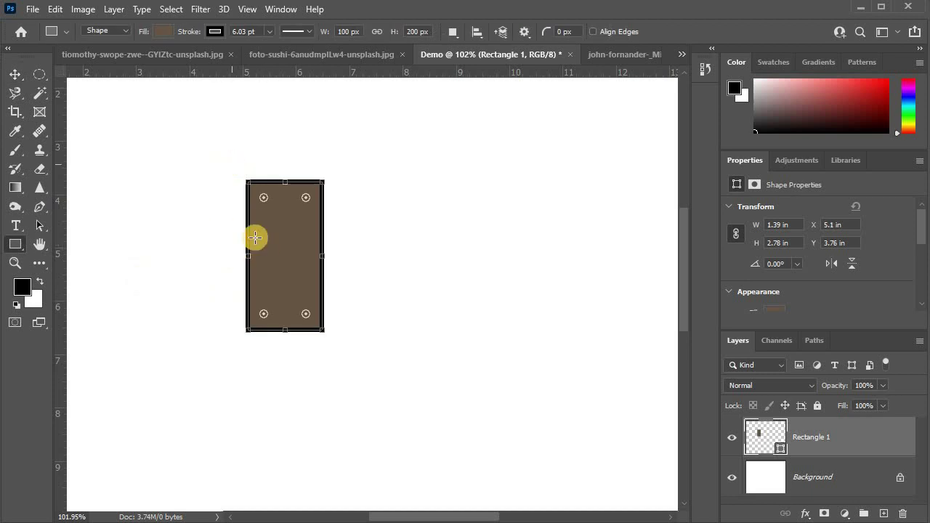
scroll(272, 221, "up", 2)
scroll(275, 227, "up", 2)
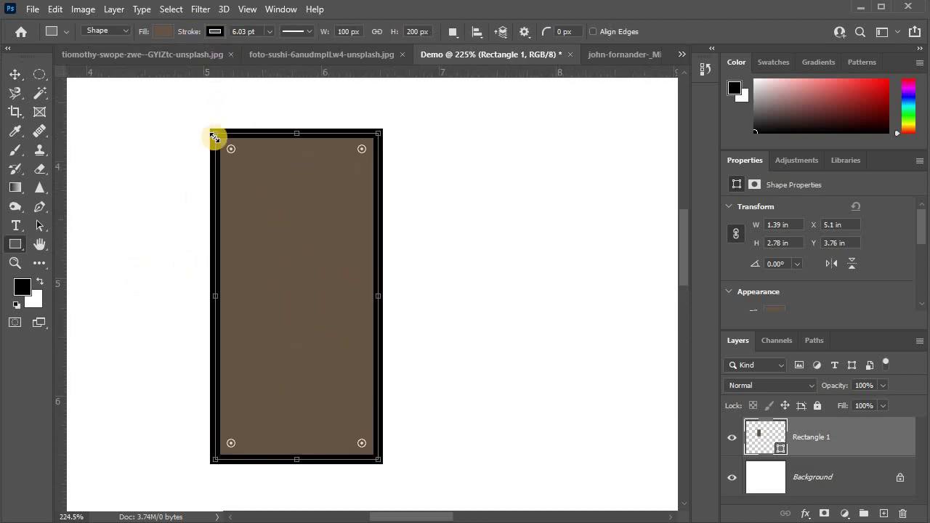
left_click(214, 32)
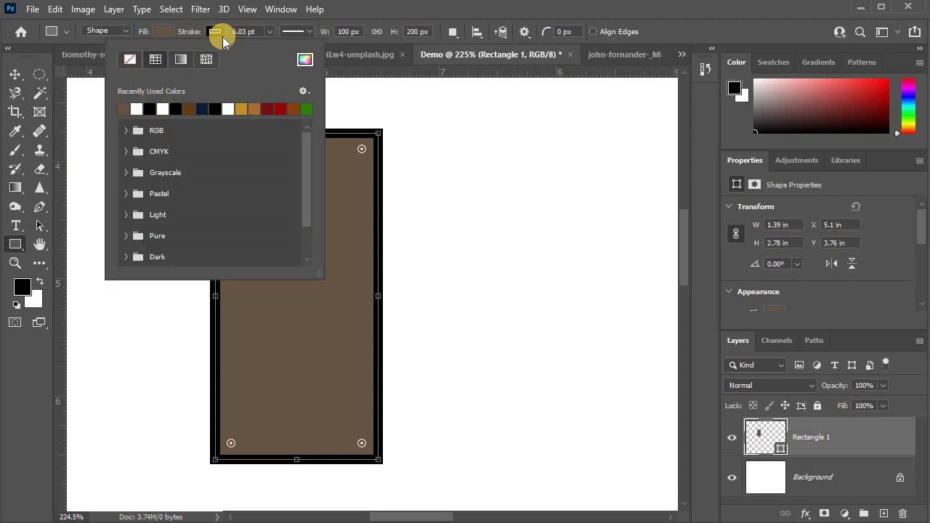
left_click(131, 61)
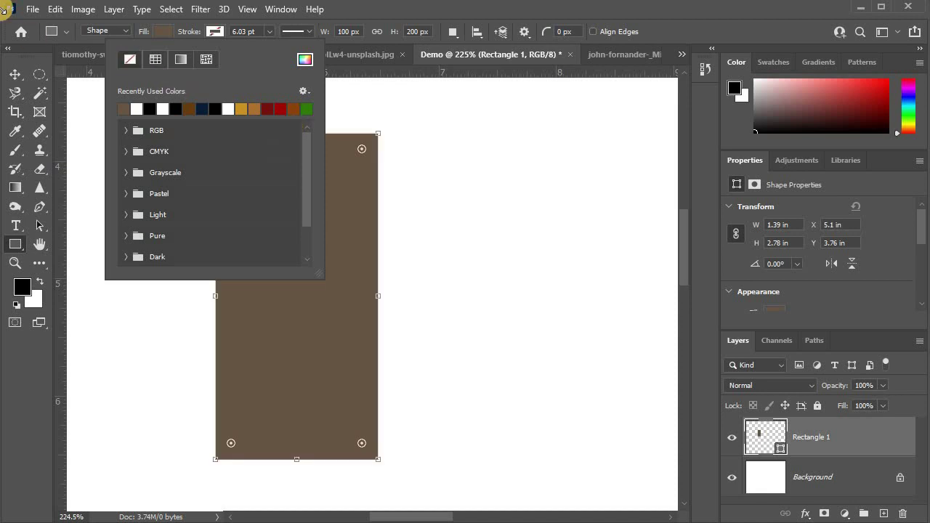
left_click(15, 75)
left_click(174, 178)
scroll(223, 193, "up", 2)
Move the brown rectangle slightly lower on the canvas
scroll(257, 218, "down", 2)
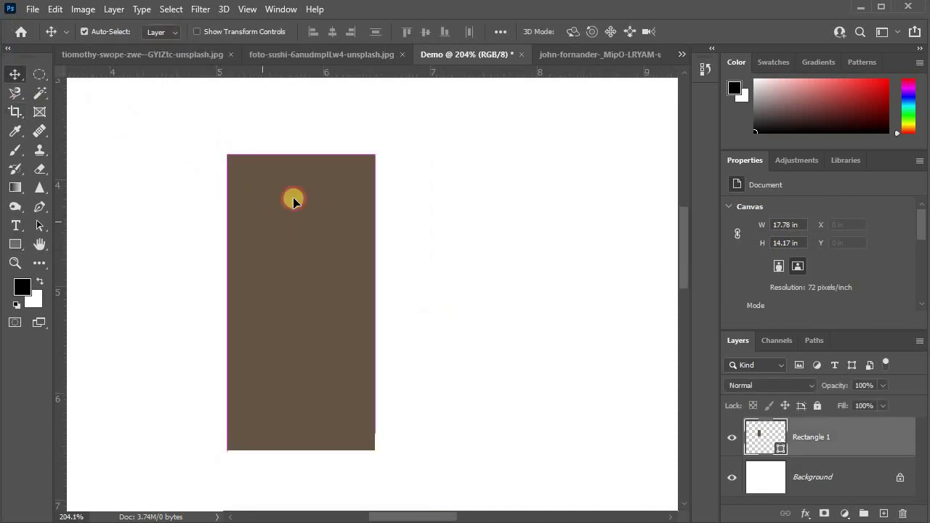
left_click_drag(291, 199, 224, 181)
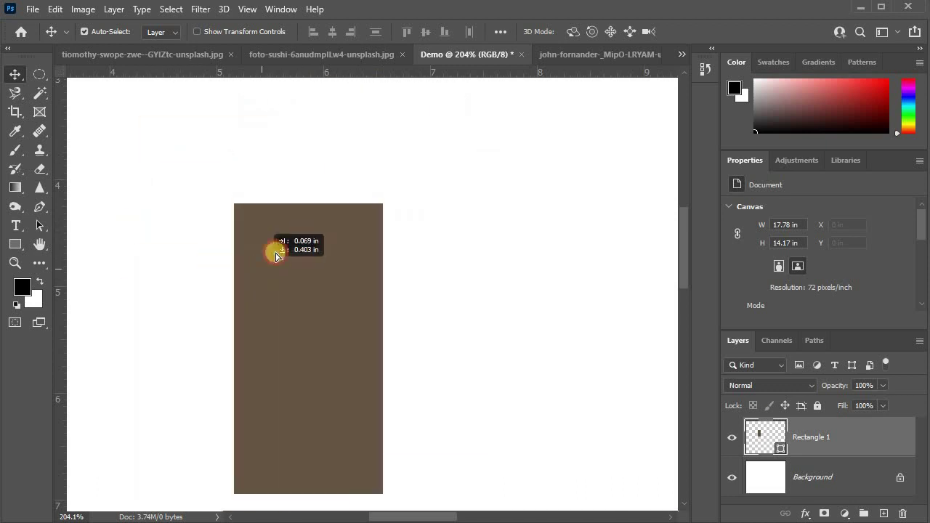
mouse_move(223, 182)
left_mouse_down()
mouse_move(312, 206)
mouse_move(283, 195)
left_mouse_up()
left_click(377, 222)
scroll(363, 211, "up", 1)
scroll(349, 189, "down", 2)
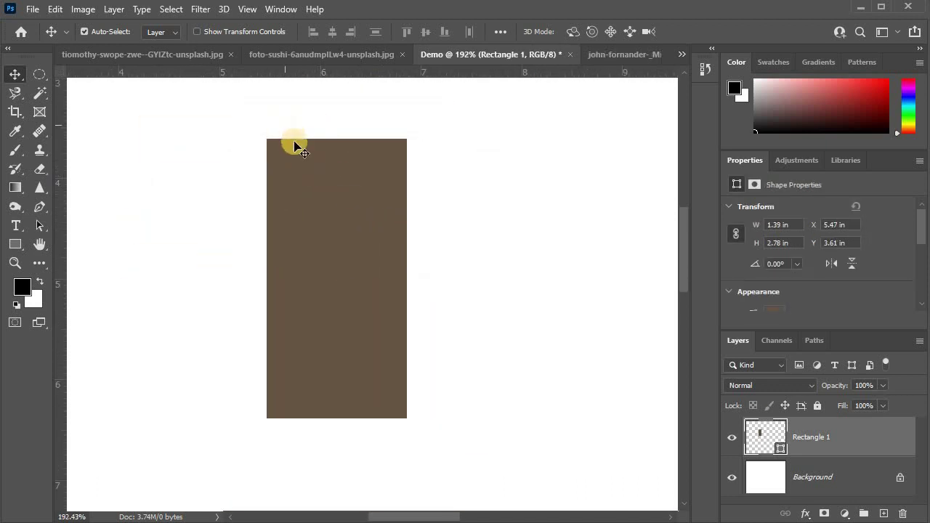
left_click(324, 231)
left_click_drag(324, 231, 324, 272)
left_click(21, 245)
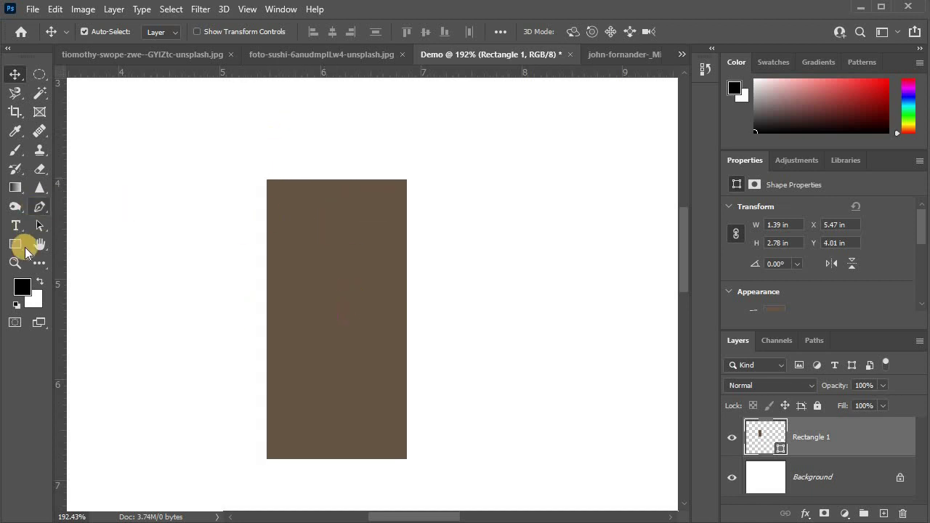
Give the rectangle a dark navy stroke 26.22 pt wide
left_click(261, 32)
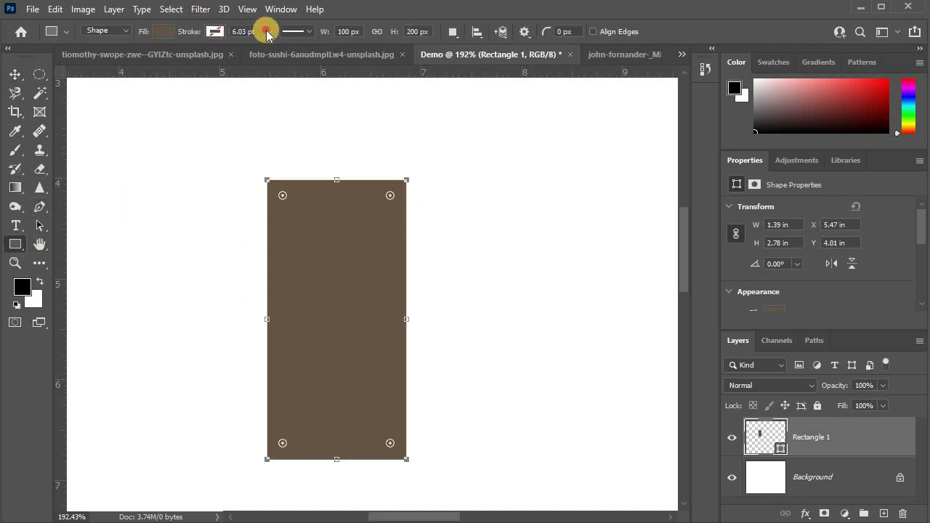
left_click(215, 31)
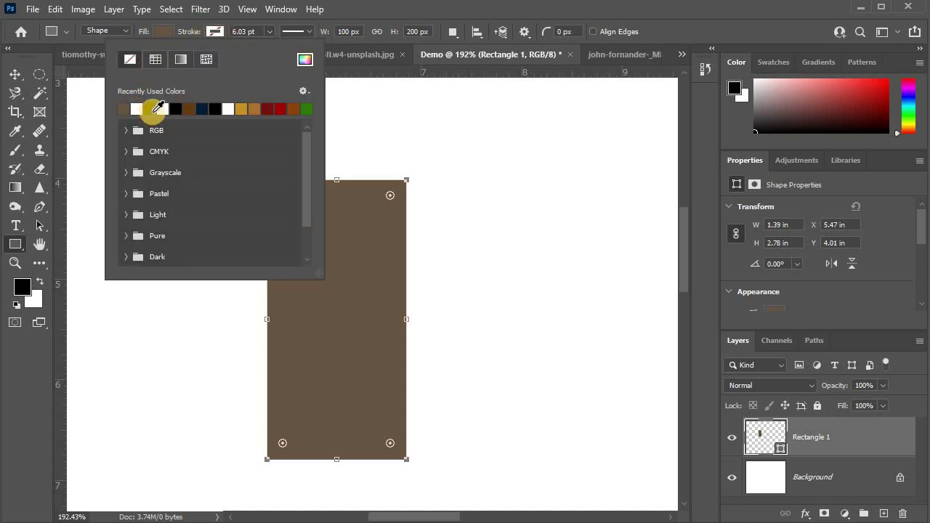
left_click(204, 108)
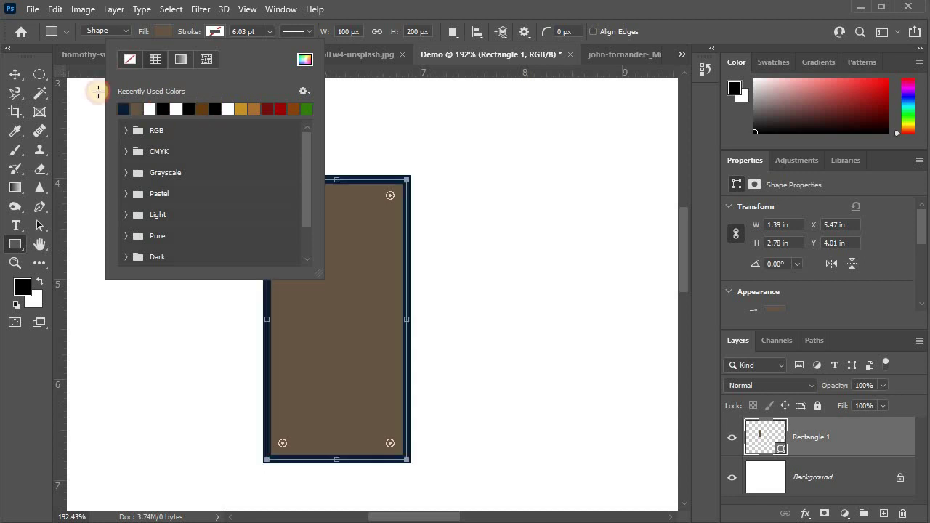
left_click(14, 74)
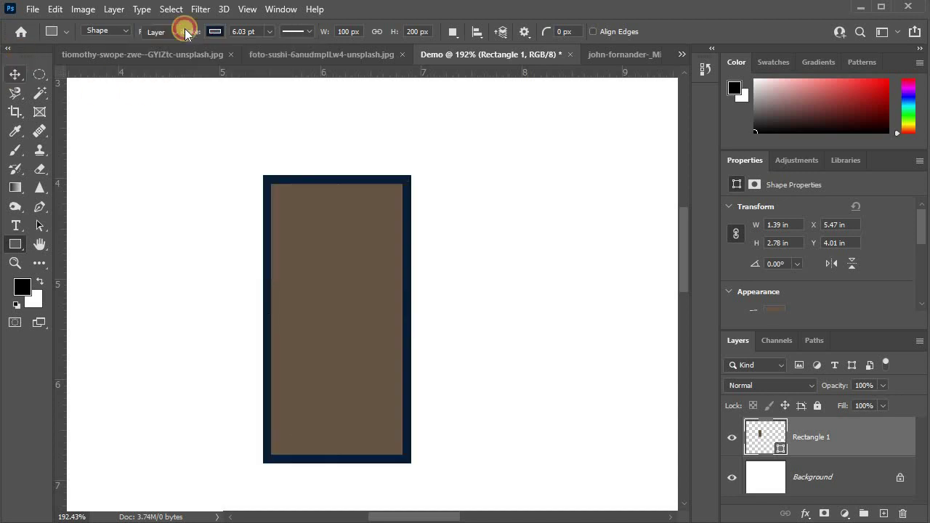
left_click(12, 246)
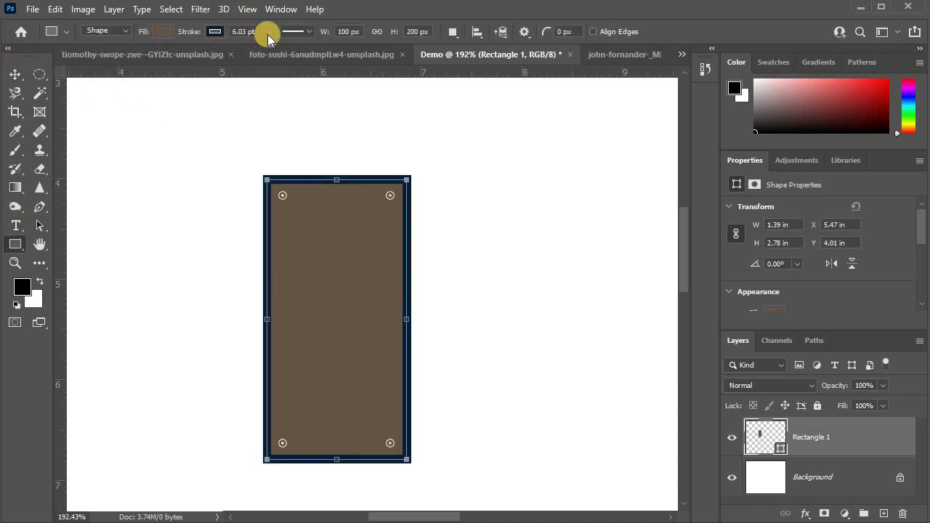
mouse_move(267, 44)
left_mouse_down()
mouse_move(318, 47)
mouse_move(266, 46)
mouse_move(293, 53)
left_mouse_up()
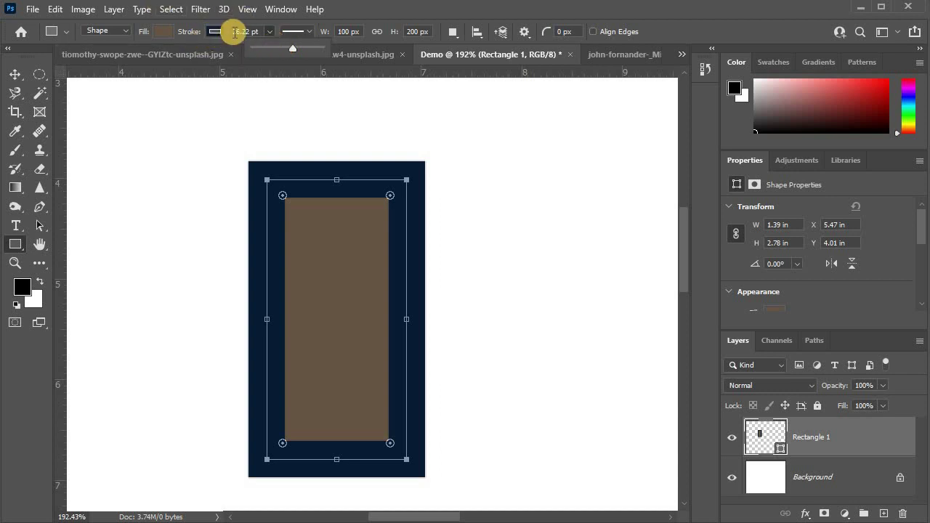
left_click_drag(233, 31, 254, 32)
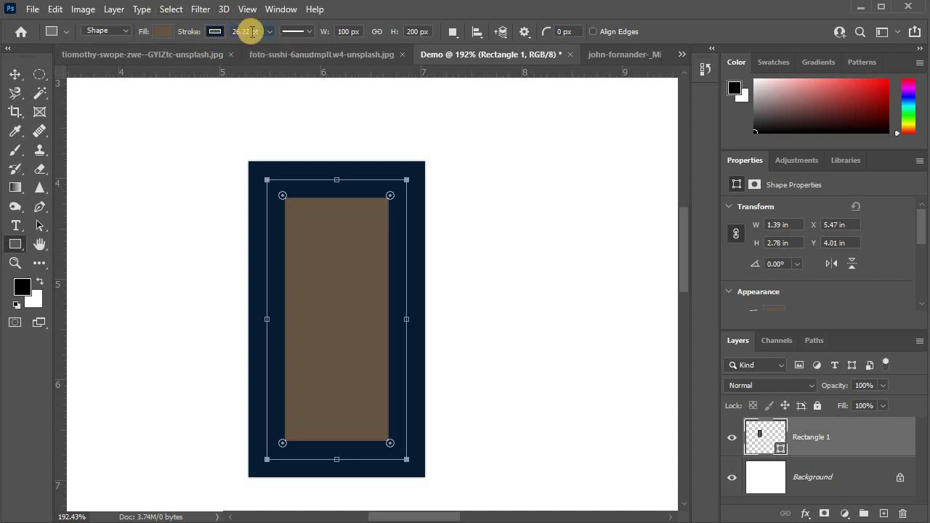
left_click(188, 35)
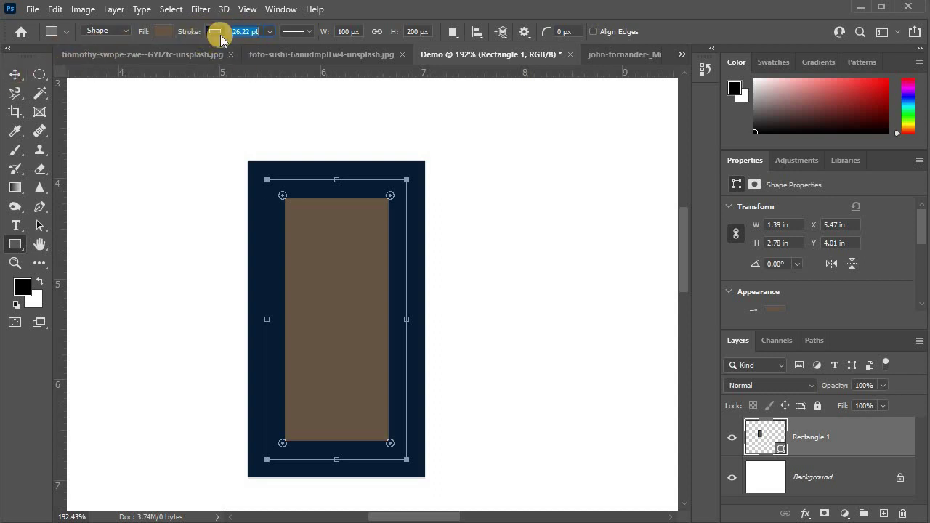
Try dashed, dotted and solid stroke styles and inside/outside alignment, keeping a solid line
left_click(312, 32)
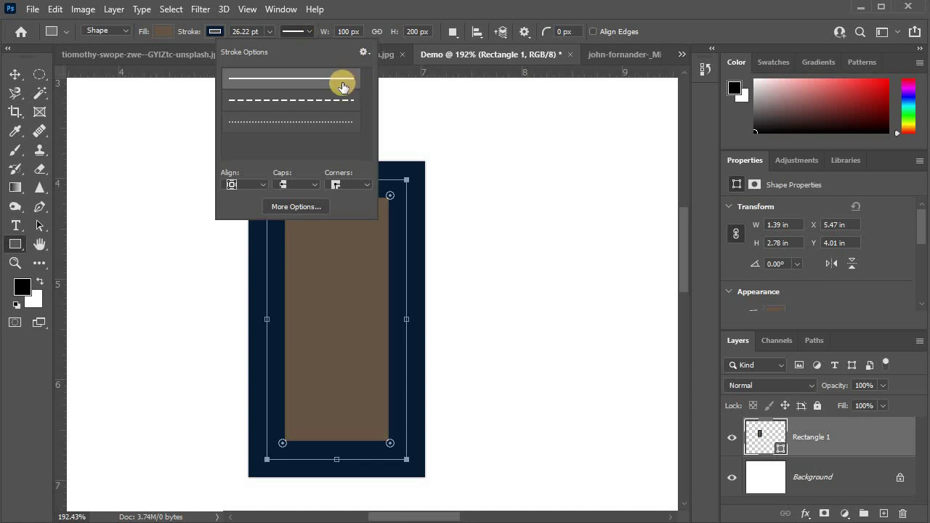
left_click(324, 102)
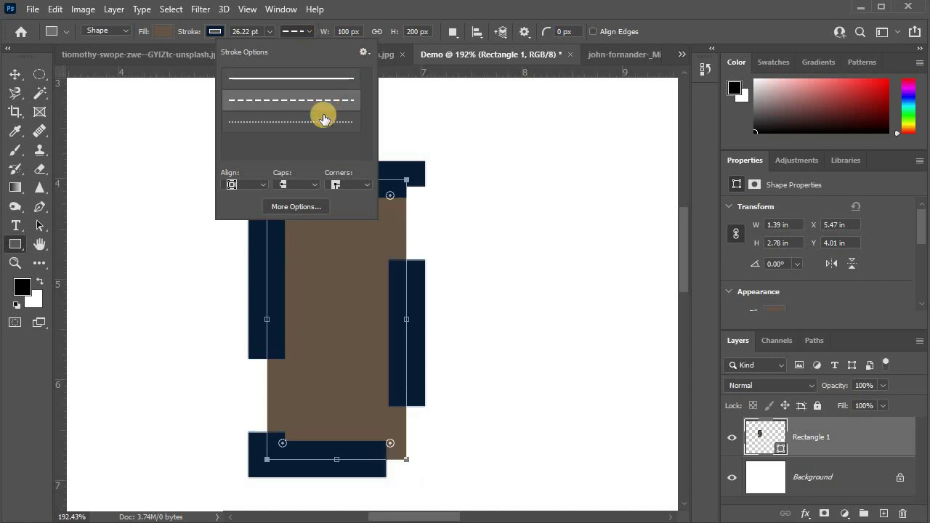
left_click(325, 119)
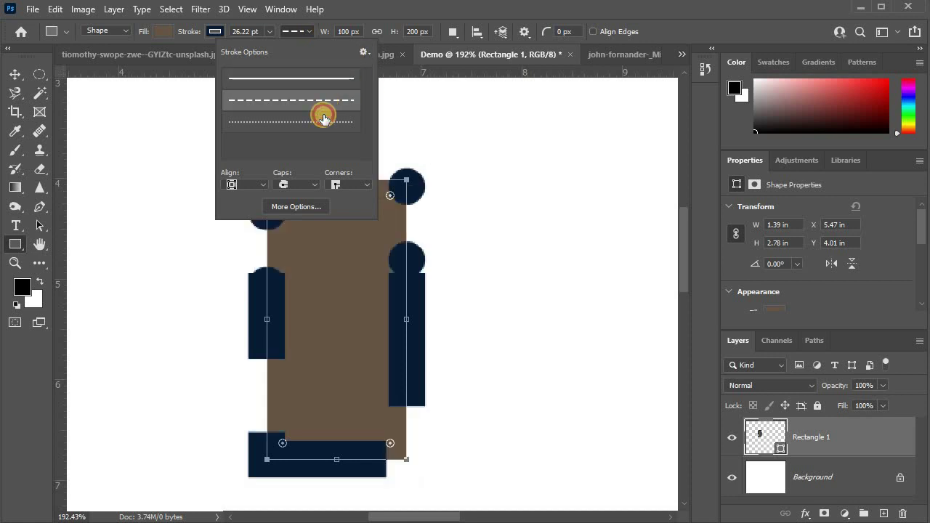
left_click(342, 76)
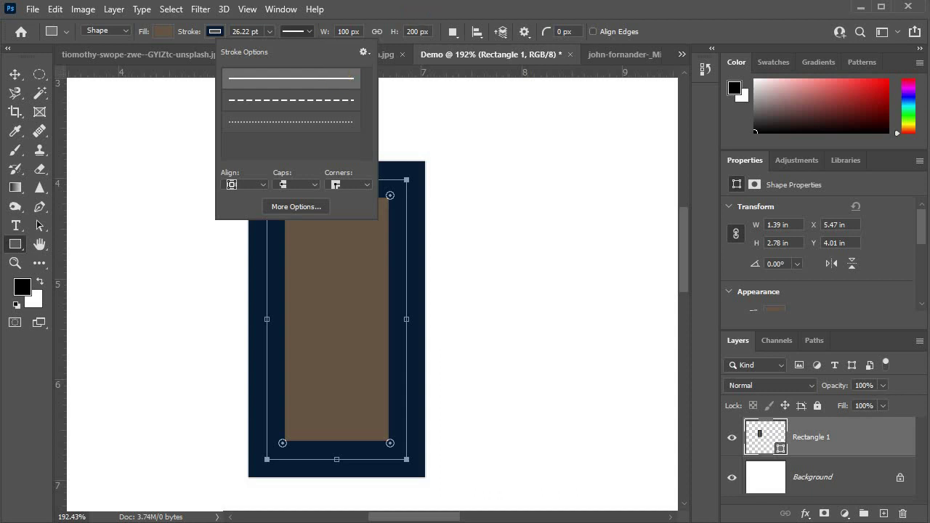
left_click(262, 186)
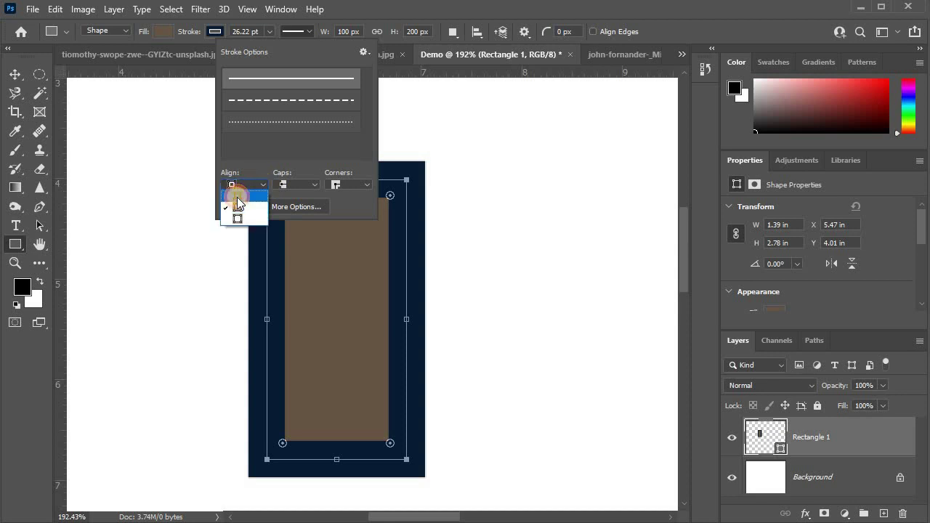
left_click(239, 197)
left_click(256, 182)
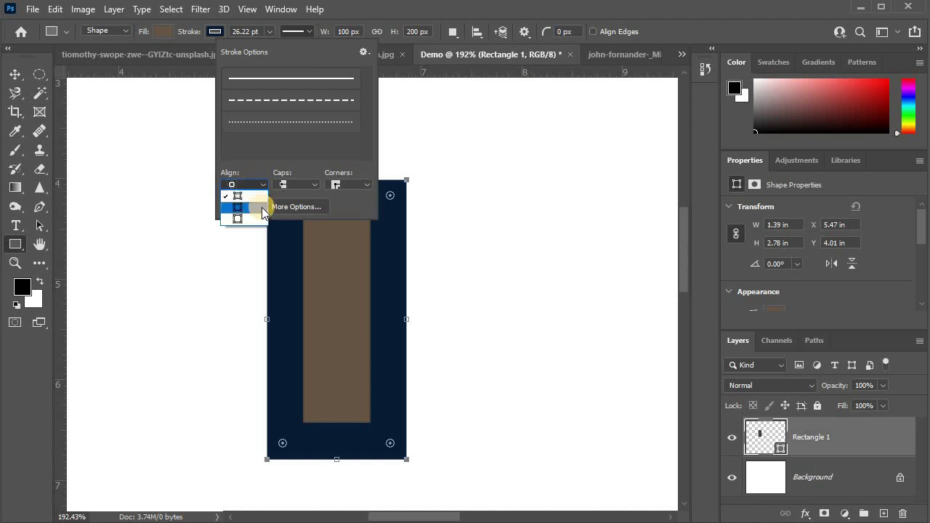
left_click(253, 219)
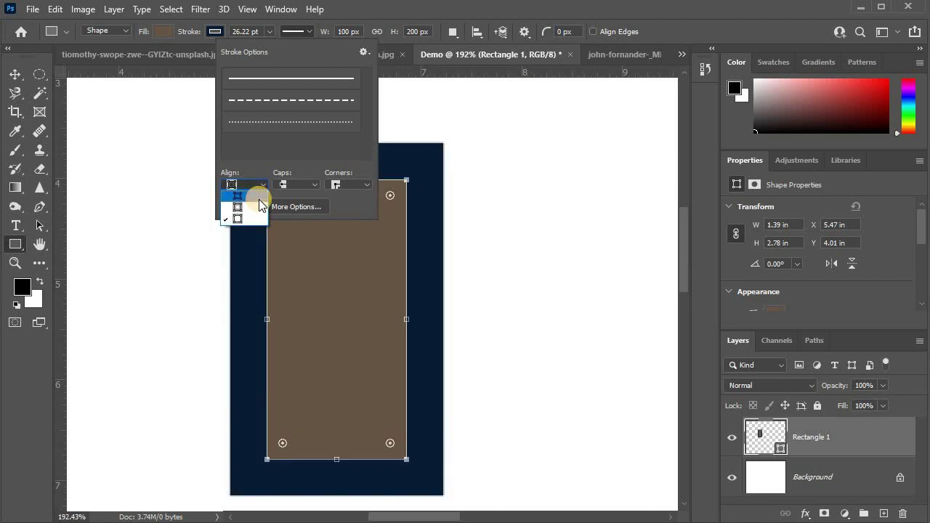
left_click(248, 198)
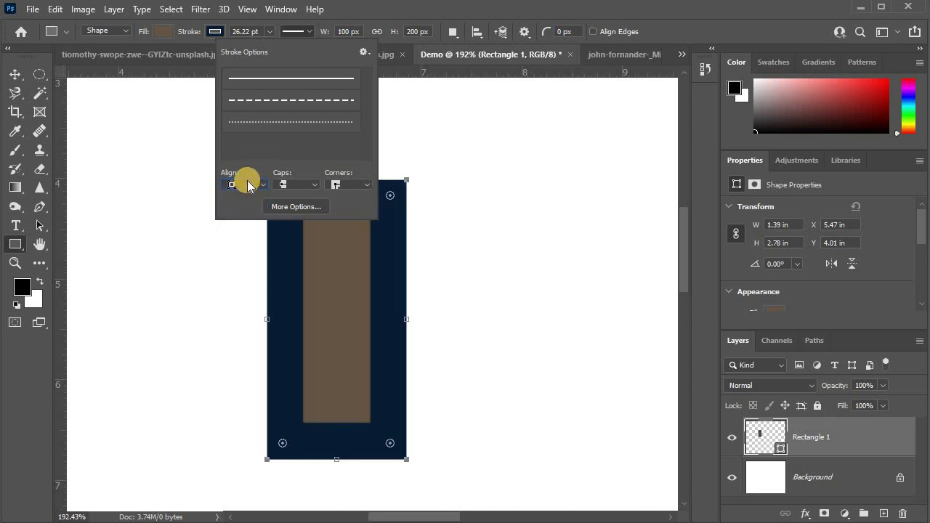
left_click(189, 41)
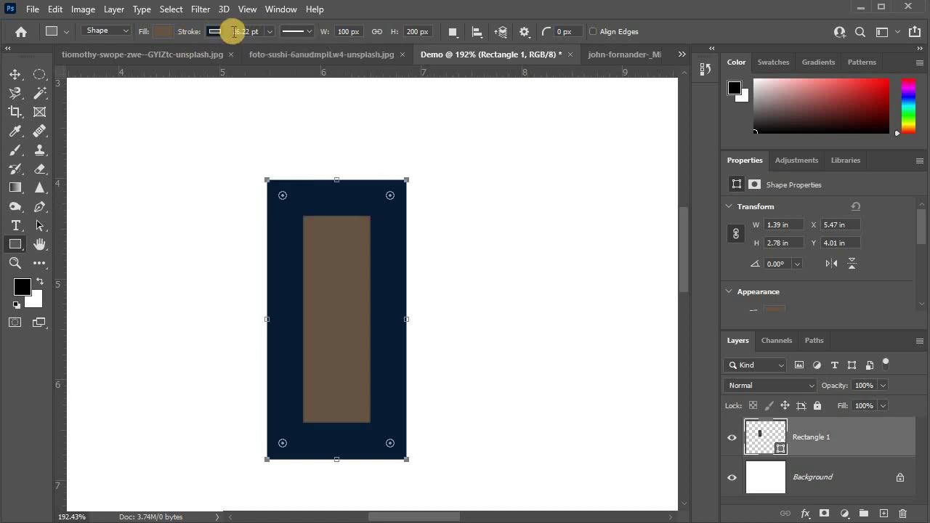
Thin the stroke to 7 pt and align it outside the rectangle's edges
mouse_move(198, 36)
left_mouse_down()
mouse_move(205, 40)
mouse_move(188, 38)
left_mouse_up()
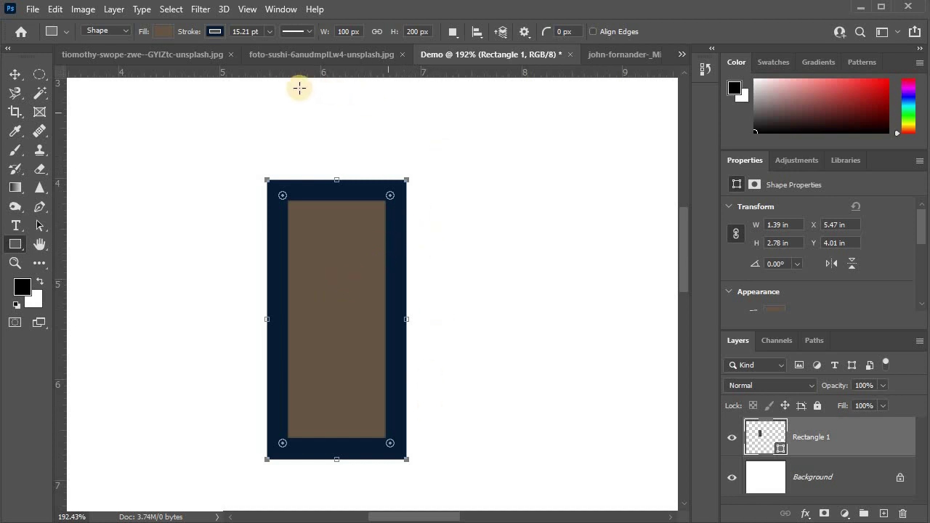
left_click_drag(174, 34, 178, 38)
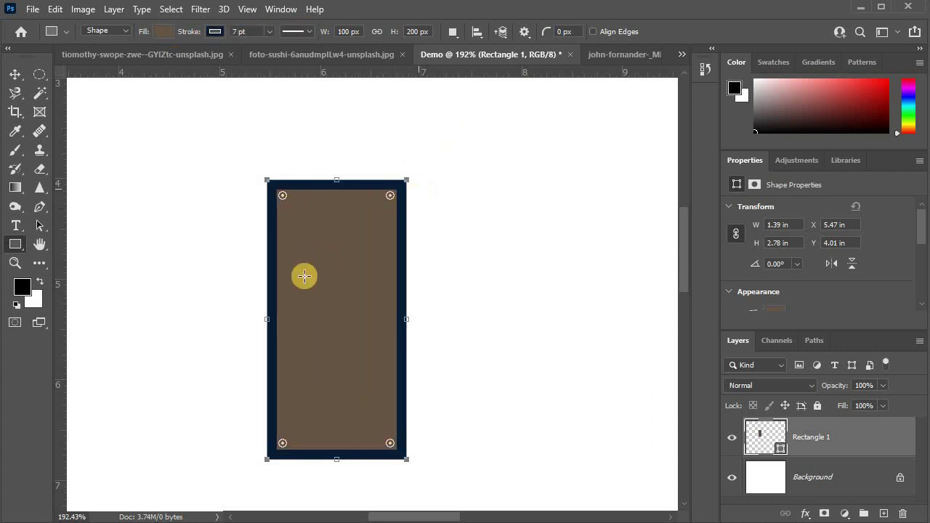
left_click(308, 33)
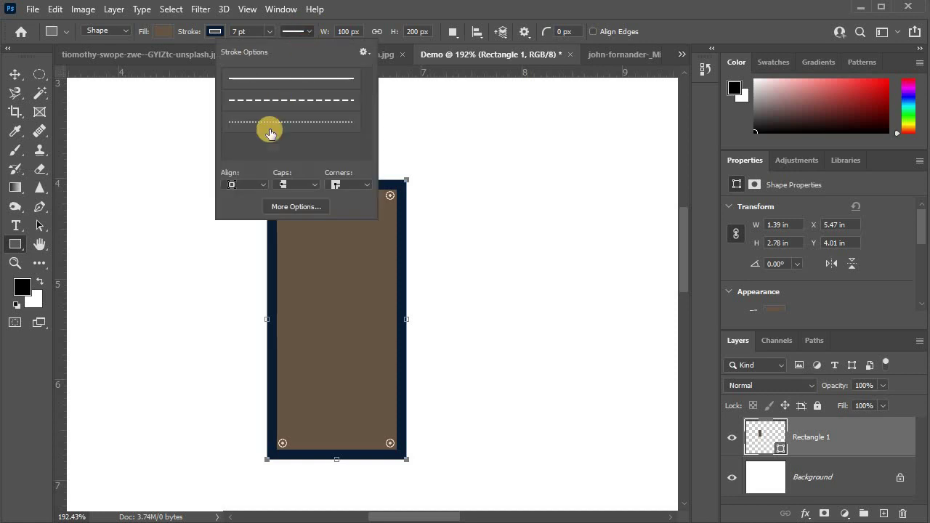
left_click(249, 187)
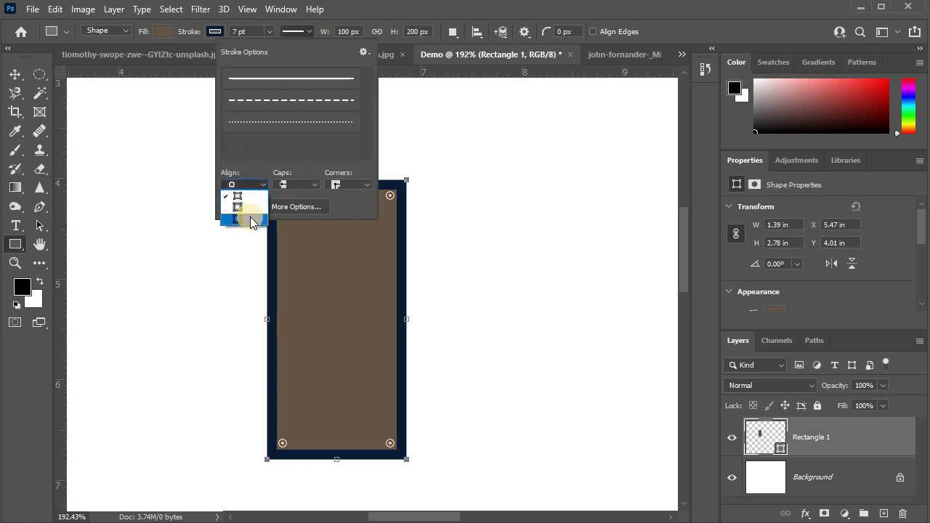
left_click(250, 216)
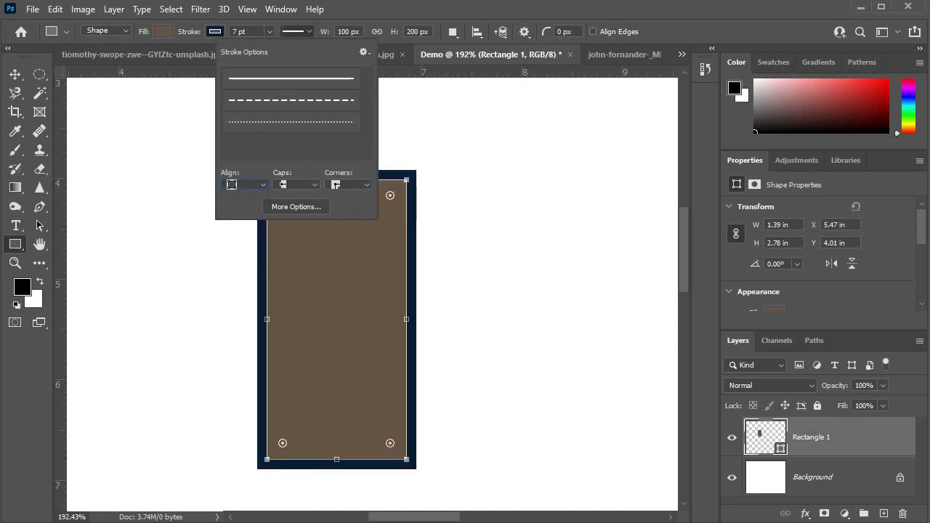
Adjust the stroke width and alignment, settling on a 14 pt outside stroke
mouse_move(189, 33)
left_mouse_down()
mouse_move(276, 29)
mouse_move(200, 36)
left_mouse_up()
left_click_drag(247, 33, 250, 34)
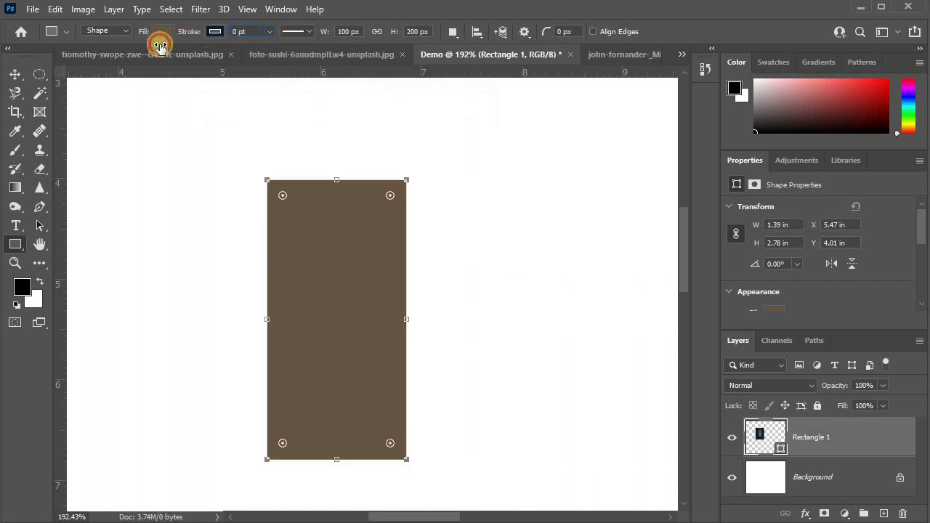
left_click(309, 31)
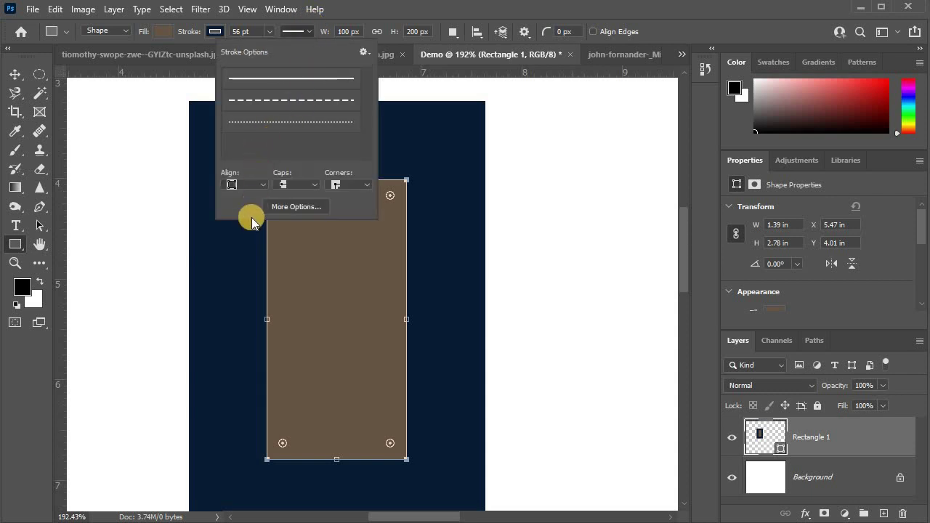
left_click(259, 184)
left_click(248, 209)
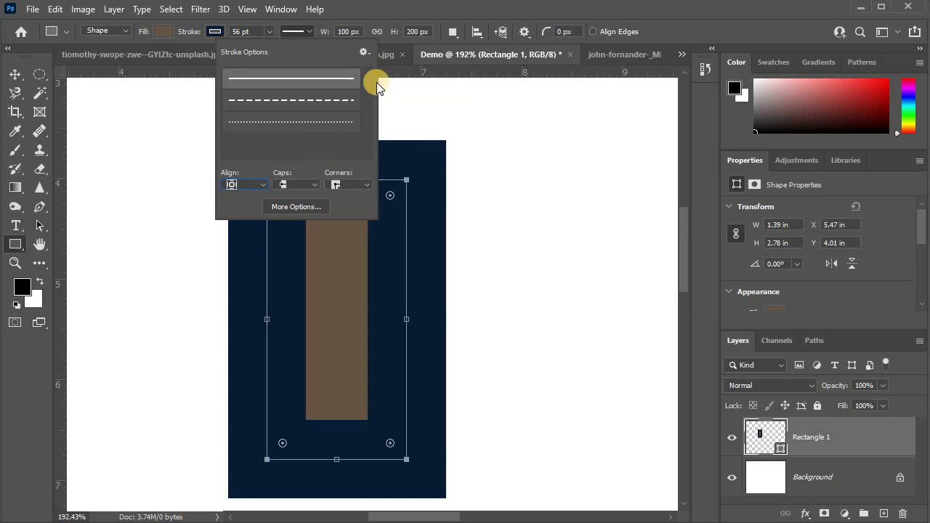
left_click(310, 31)
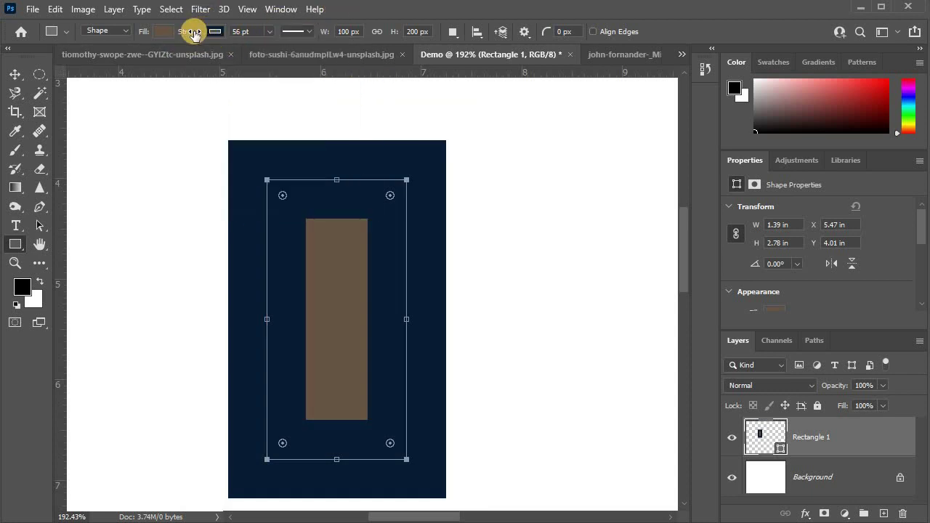
mouse_move(191, 32)
left_mouse_down()
mouse_move(154, 39)
mouse_move(162, 38)
left_mouse_up()
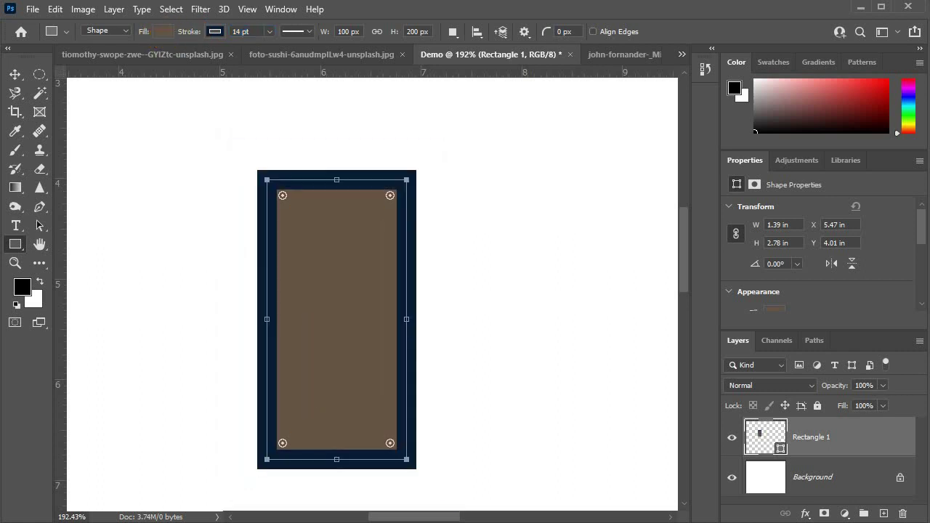
left_click(15, 71)
scroll(187, 235, "down", 3)
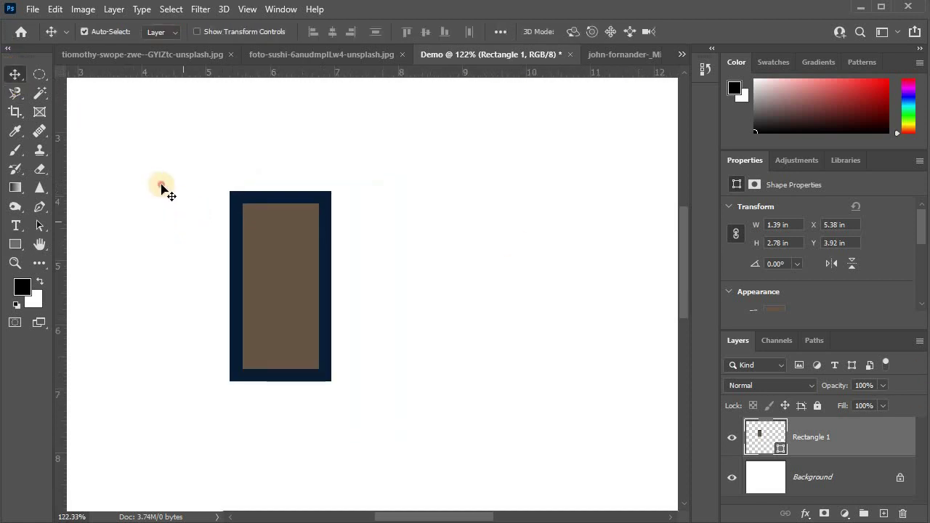
left_click_drag(166, 191, 413, 320)
key("Delete")
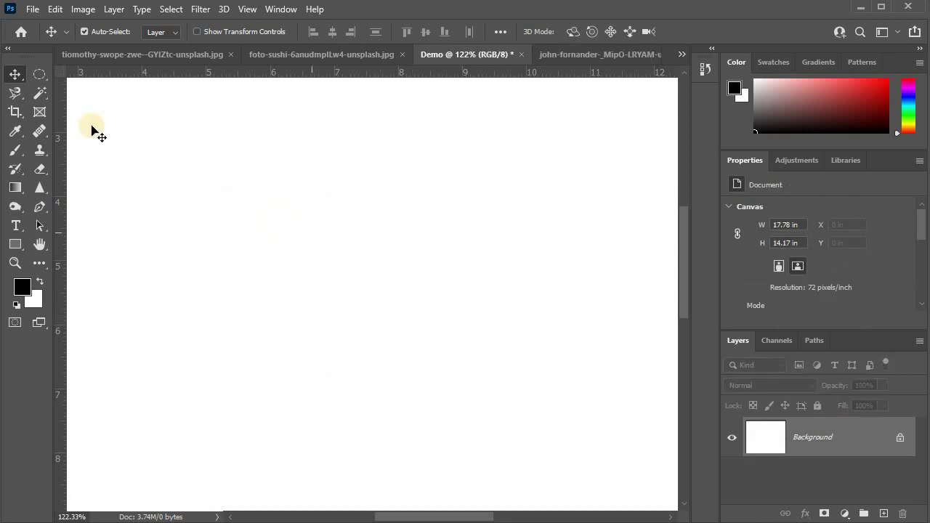
left_click(26, 245)
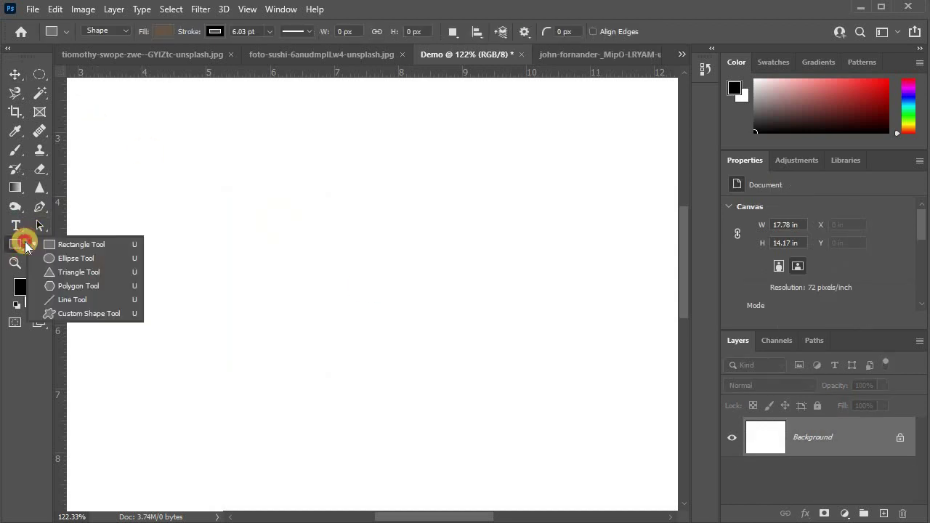
left_click(55, 242)
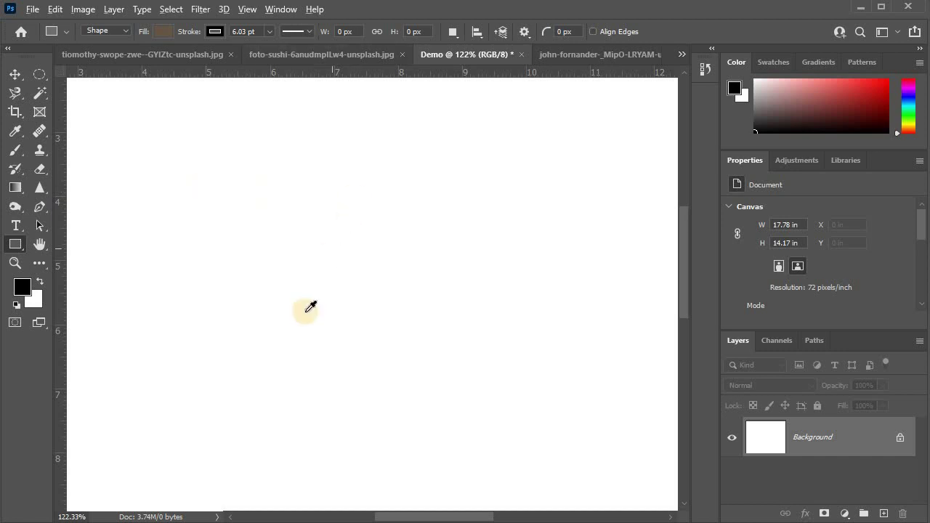
scroll(308, 308, "down", 3)
scroll(290, 286, "down", 3)
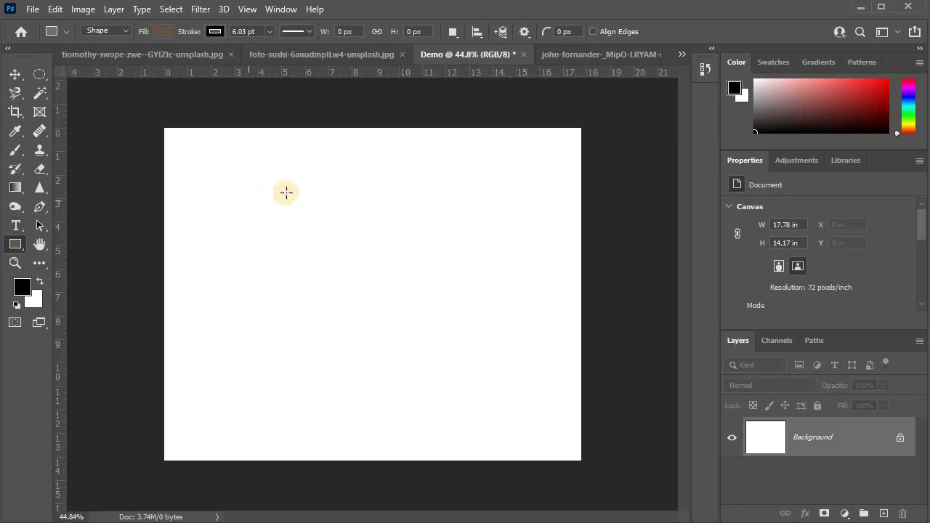
left_click_drag(242, 184, 484, 335)
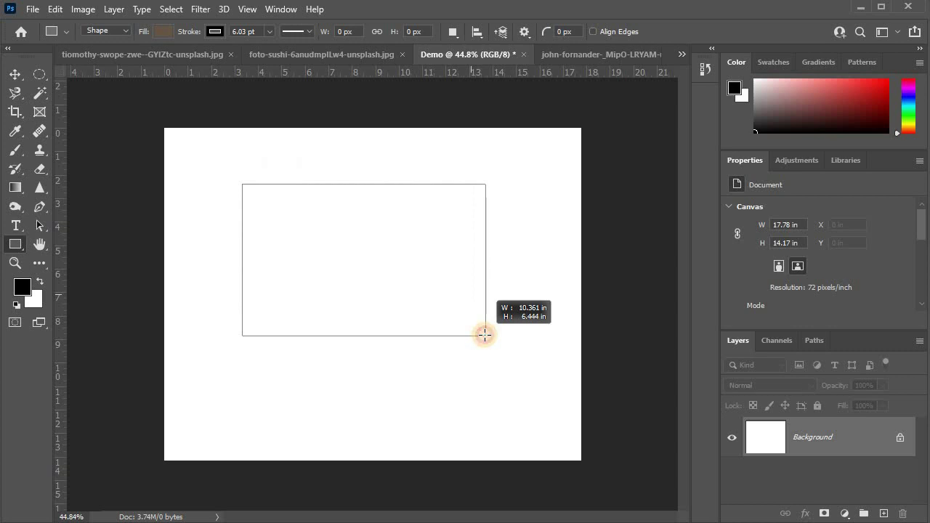
mouse_move(484, 335)
left_mouse_down()
mouse_move(342, 276)
mouse_move(519, 332)
mouse_move(306, 385)
mouse_move(298, 264)
mouse_move(452, 356)
mouse_move(366, 280)
mouse_move(421, 344)
mouse_move(401, 339)
mouse_move(361, 501)
mouse_move(398, 154)
mouse_move(378, 220)
mouse_move(540, 249)
mouse_move(6, 232)
mouse_move(441, 220)
mouse_move(486, 293)
mouse_move(512, 421)
mouse_move(511, 391)
left_mouse_up()
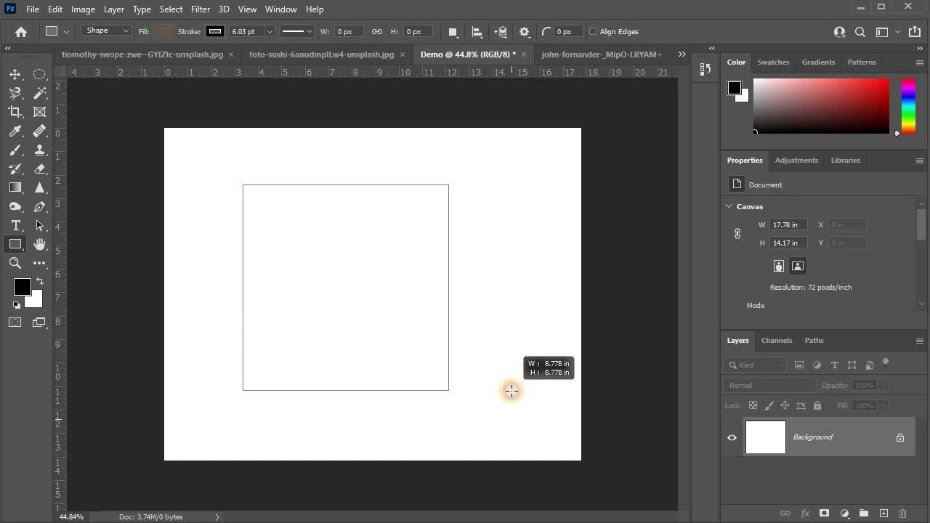
mouse_move(512, 391)
left_mouse_down()
mouse_move(509, 242)
mouse_move(154, 301)
mouse_move(559, 180)
mouse_move(529, 215)
mouse_move(438, 176)
mouse_move(426, 253)
mouse_move(581, 297)
mouse_move(481, 249)
mouse_move(558, 290)
left_mouse_up()
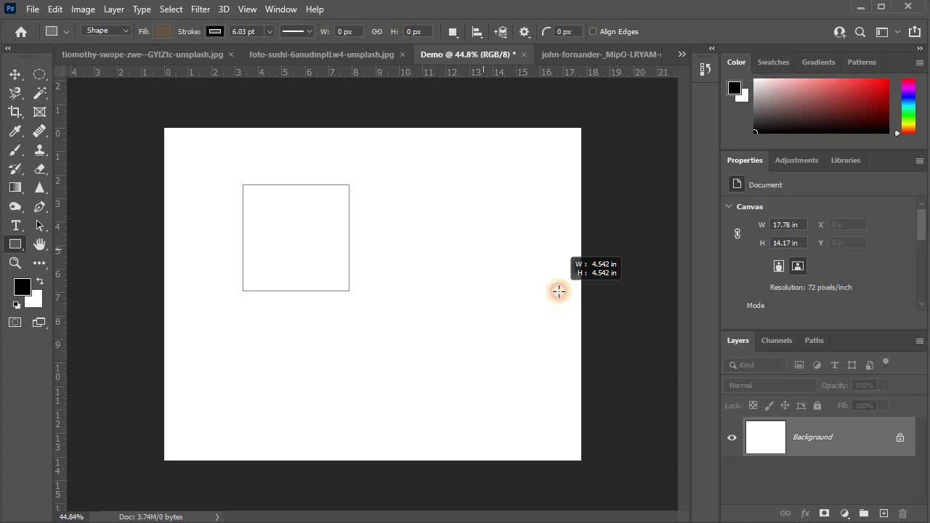
mouse_move(558, 292)
left_mouse_down()
mouse_move(540, 326)
mouse_move(418, 239)
mouse_move(448, 232)
mouse_move(502, 310)
mouse_move(417, 236)
mouse_move(469, 264)
mouse_move(425, 241)
mouse_move(449, 255)
mouse_move(445, 272)
mouse_move(388, 206)
mouse_move(507, 305)
mouse_move(429, 234)
mouse_move(455, 235)
mouse_move(511, 293)
mouse_move(432, 222)
mouse_move(507, 279)
mouse_move(465, 251)
mouse_move(478, 268)
mouse_move(439, 274)
mouse_move(471, 338)
mouse_move(553, 440)
mouse_move(211, 169)
mouse_move(87, 59)
mouse_move(637, 512)
left_mouse_up()
key("ctrl+minus")
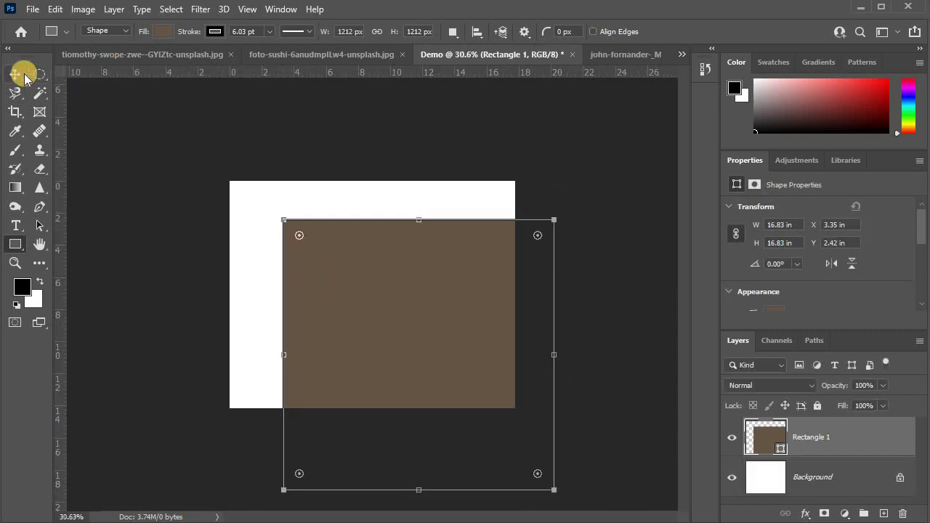
key("a")
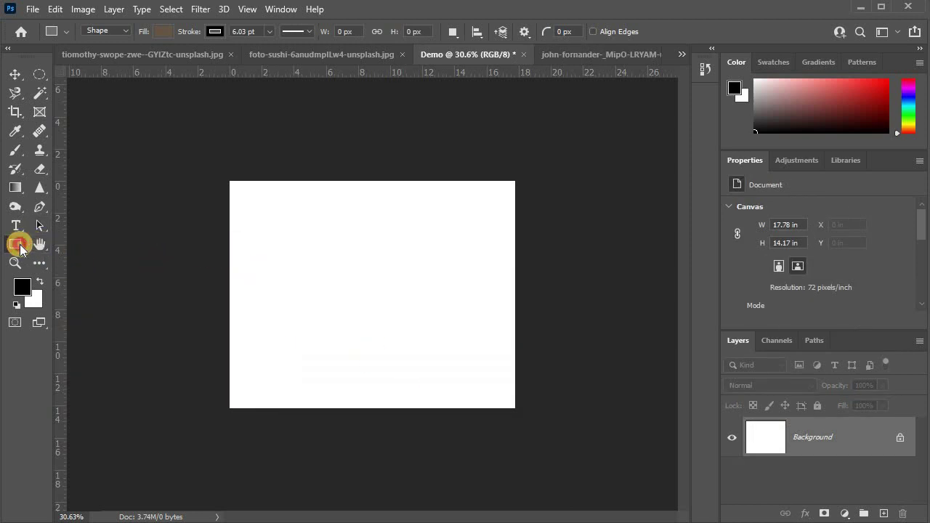
left_click(20, 246)
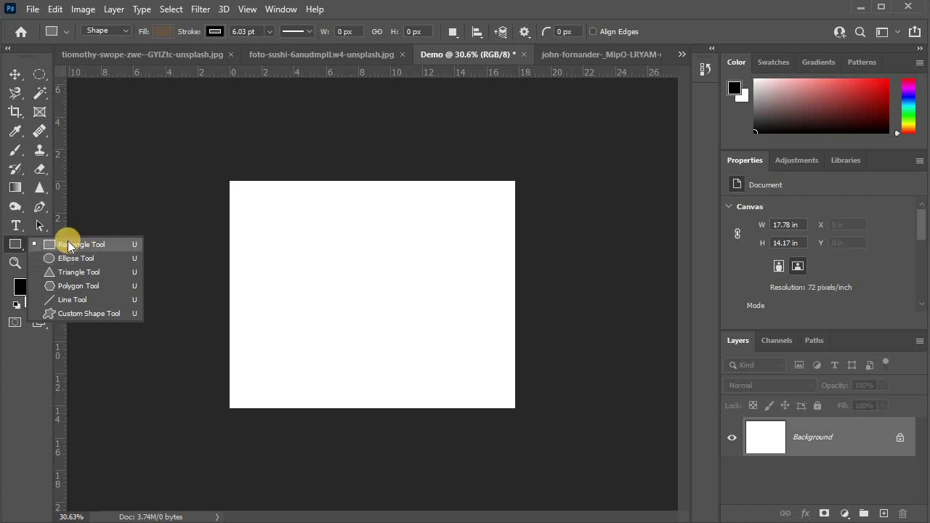
left_click(106, 258)
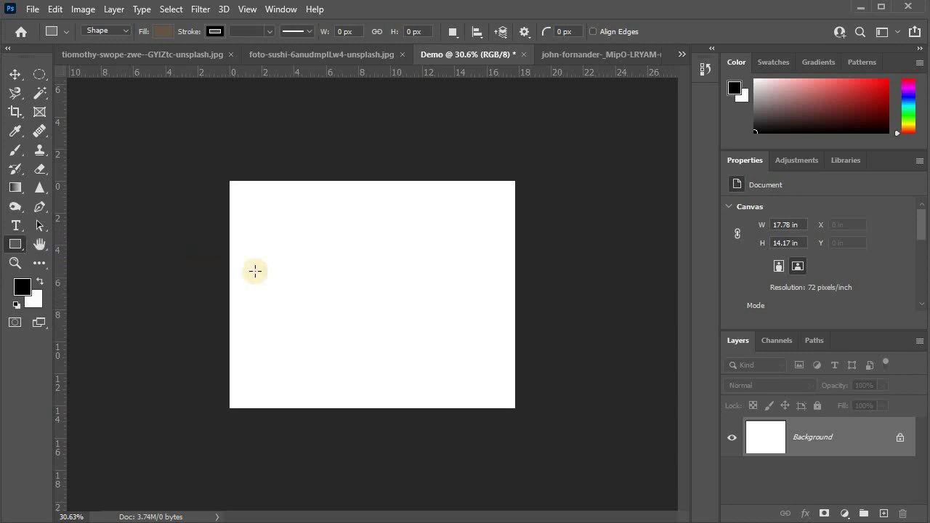
mouse_move(284, 205)
left_mouse_down()
mouse_move(430, 342)
mouse_move(509, 332)
mouse_move(457, 191)
mouse_move(240, 270)
mouse_move(354, 416)
mouse_move(584, 137)
mouse_move(243, 430)
mouse_move(582, 269)
mouse_move(644, 399)
mouse_move(644, 432)
mouse_move(681, 470)
mouse_move(681, 511)
left_mouse_up()
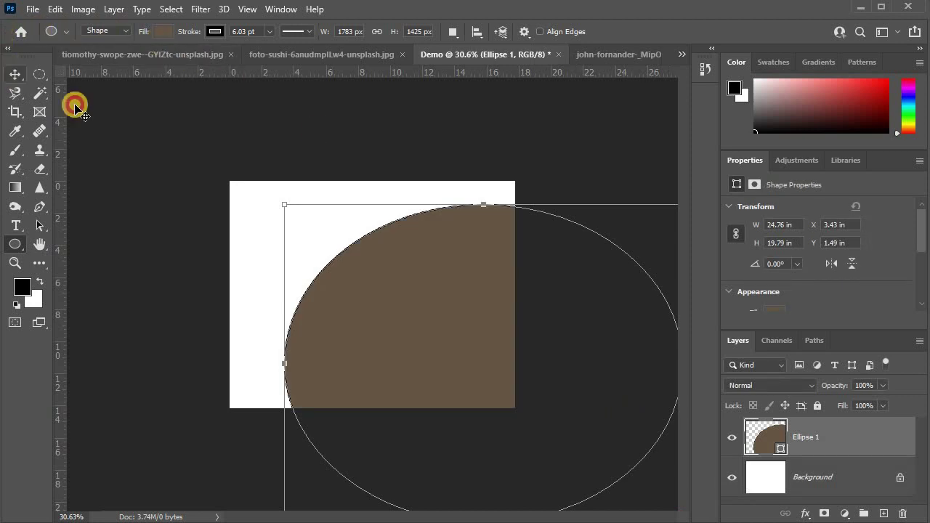
key("v")
left_click(422, 197)
key("ctrl+minus")
key("ctrl+plus")
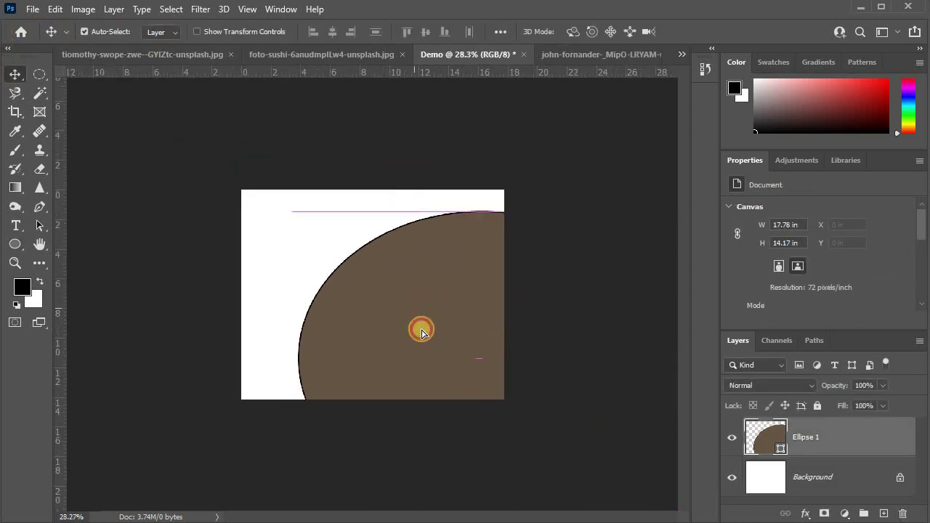
left_click(422, 322)
key("Delete")
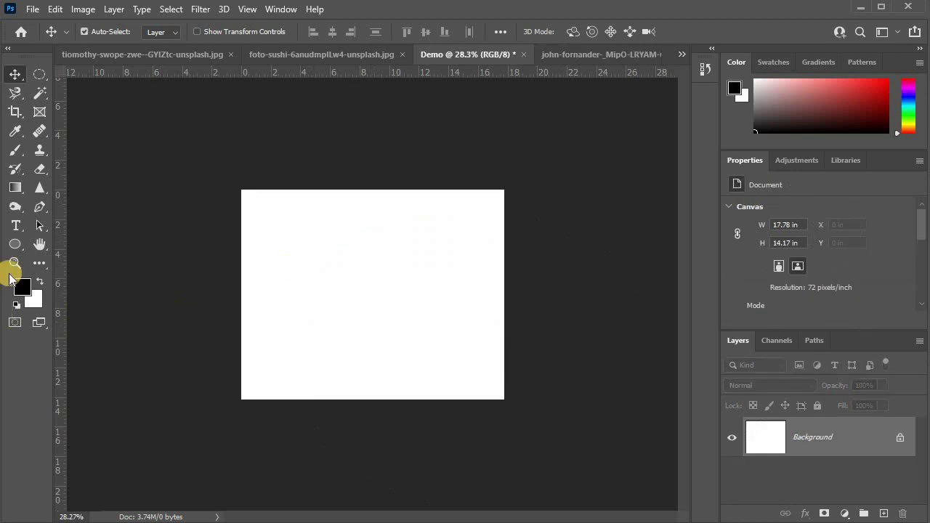
left_click(14, 244)
left_click_drag(367, 247, 599, 519)
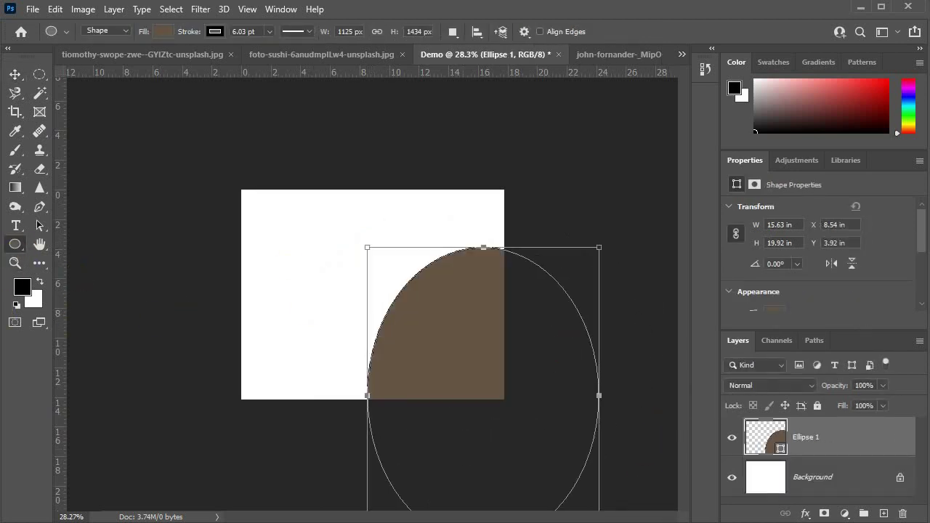
key("Delete")
left_click(32, 245)
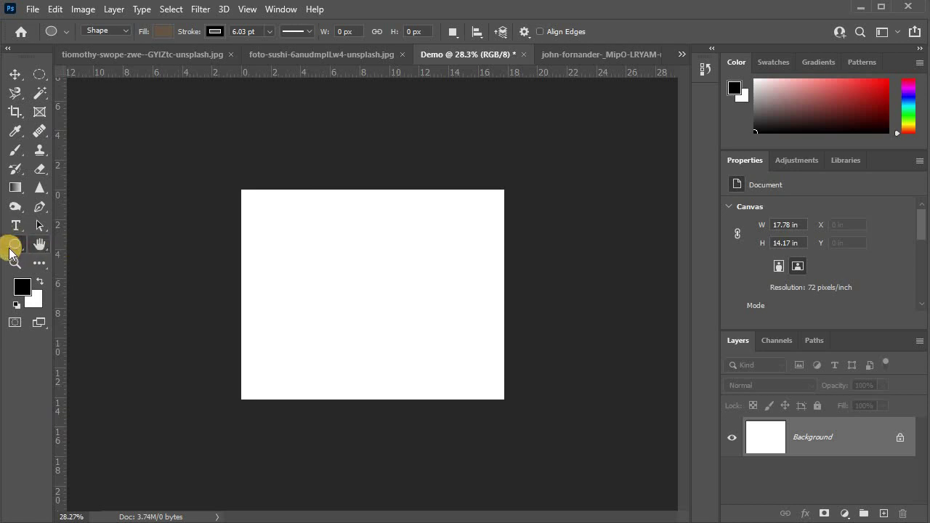
right_click(9, 252)
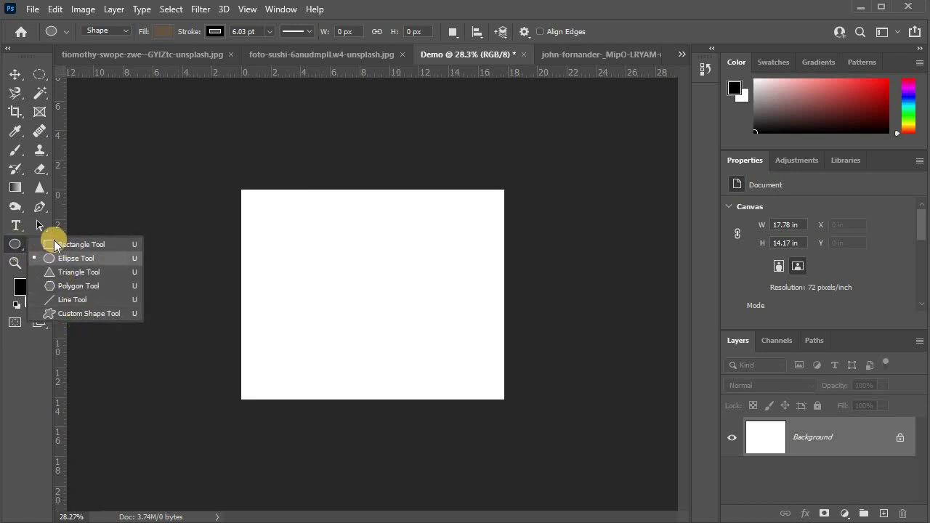
left_click(74, 260)
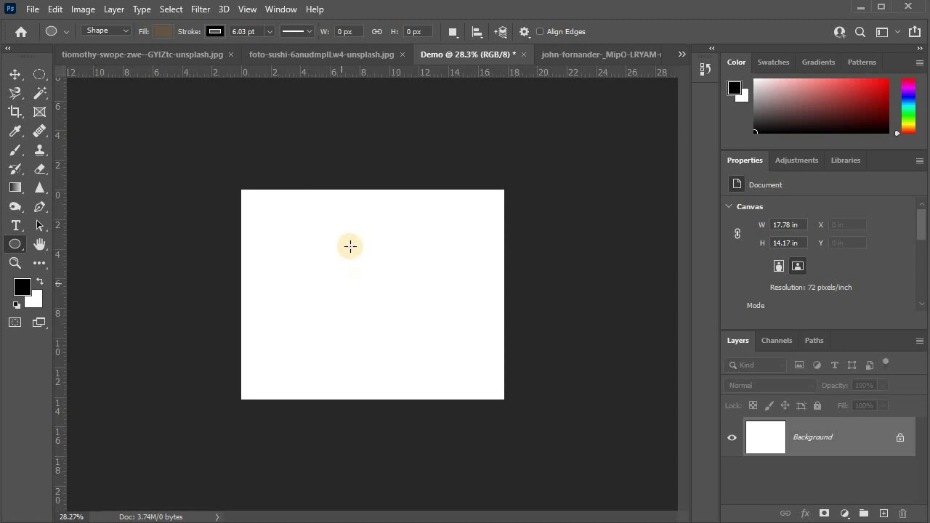
mouse_move(353, 255)
left_mouse_down()
mouse_move(605, 454)
mouse_move(438, 279)
left_mouse_up()
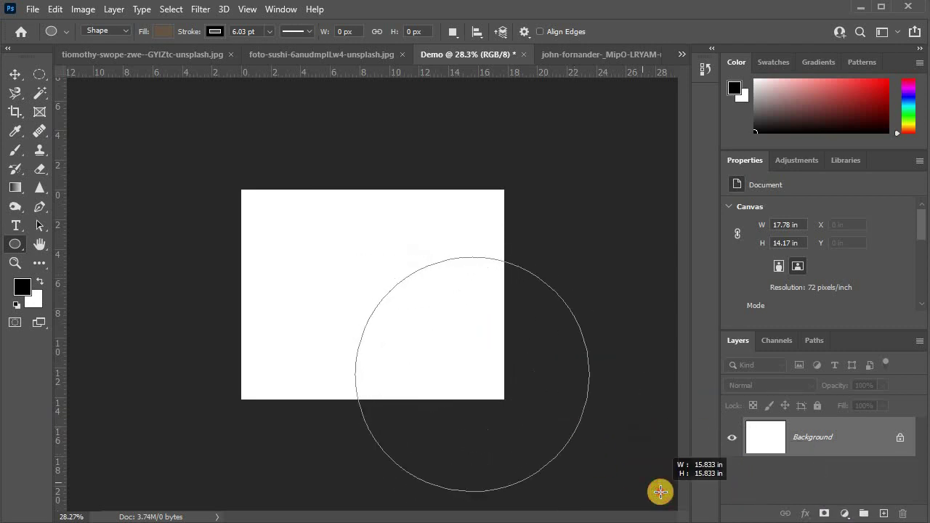
left_click_drag(438, 278, 658, 492)
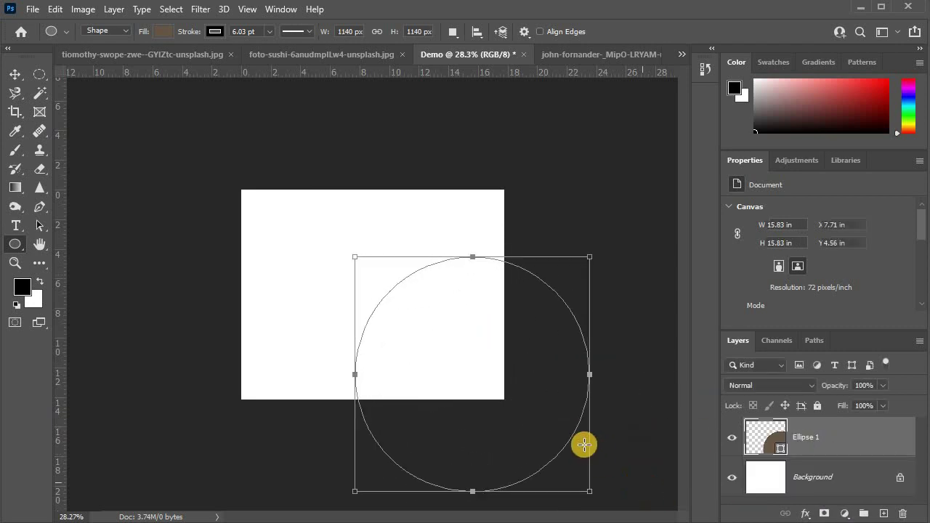
left_click(15, 74)
left_click(350, 294)
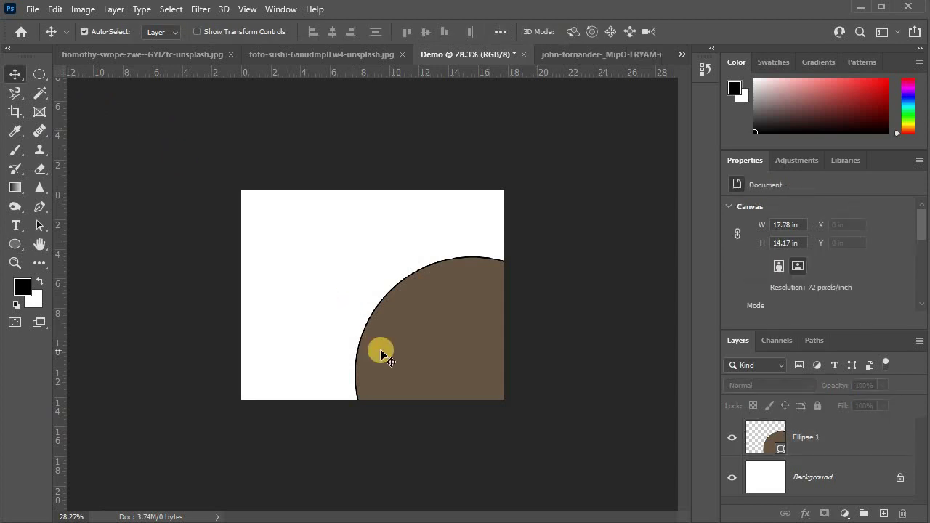
scroll(378, 327, "up", 1)
scroll(291, 218, "down", 3)
scroll(145, 94, "up", 2)
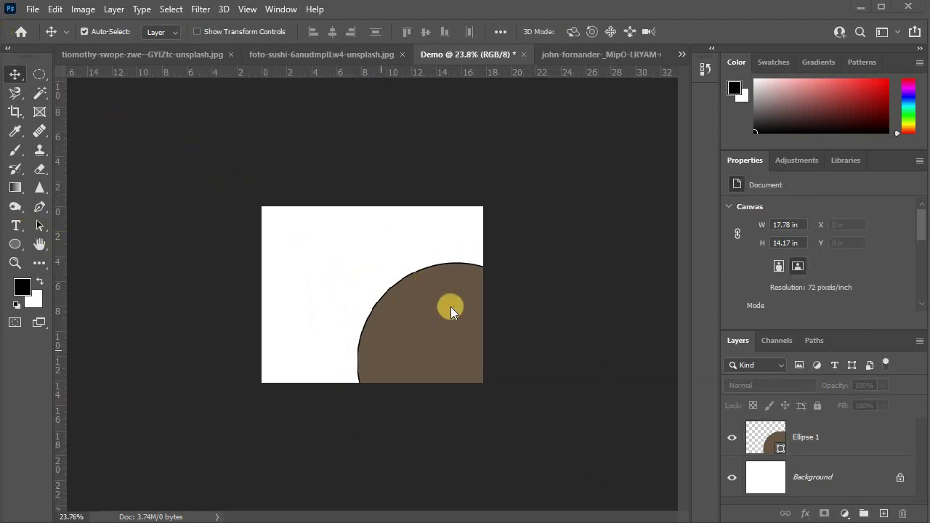
left_click_drag(399, 305, 312, 276)
key("Delete")
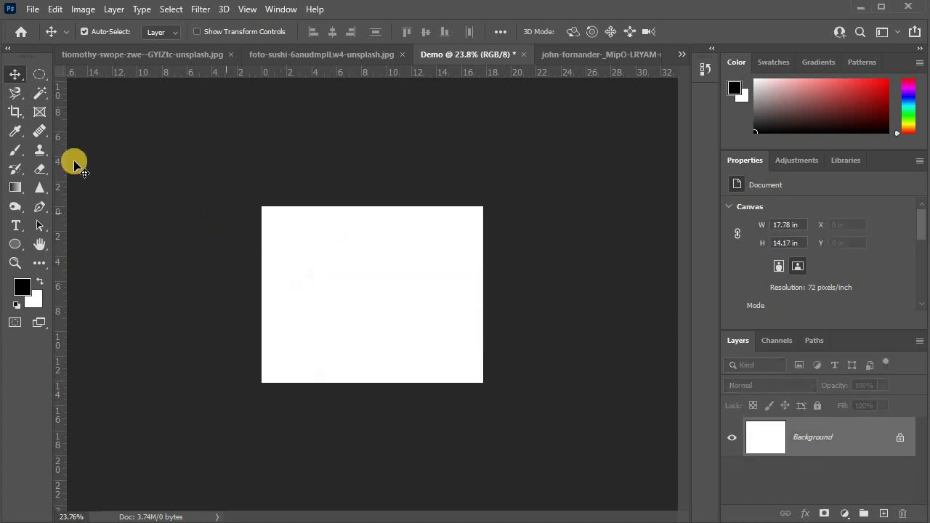
Choose a tree from the Leaf Trees custom shapes and drag it out on the canvas
left_click(14, 244)
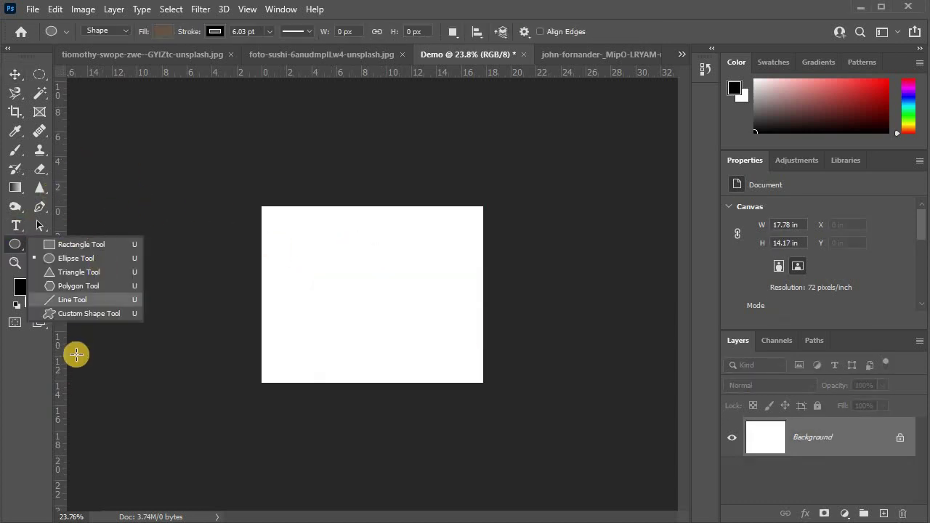
left_click(68, 313)
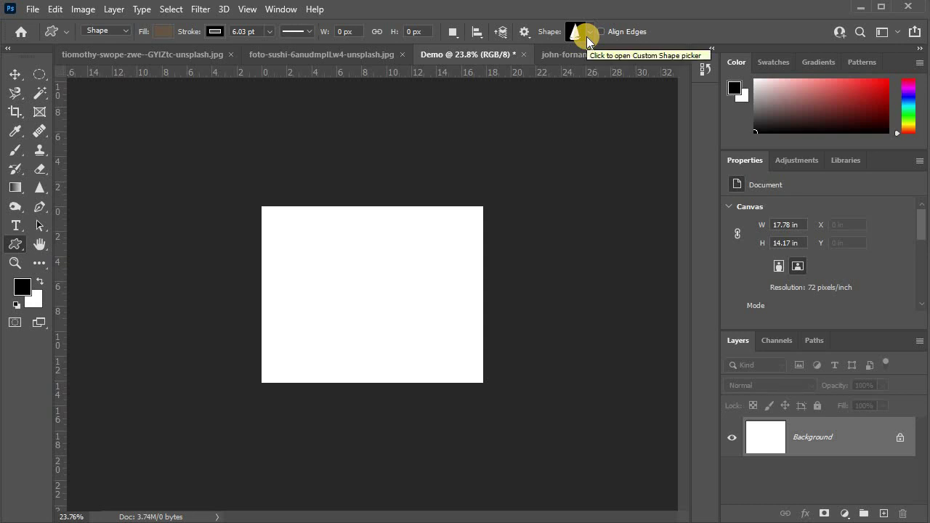
left_click(586, 36)
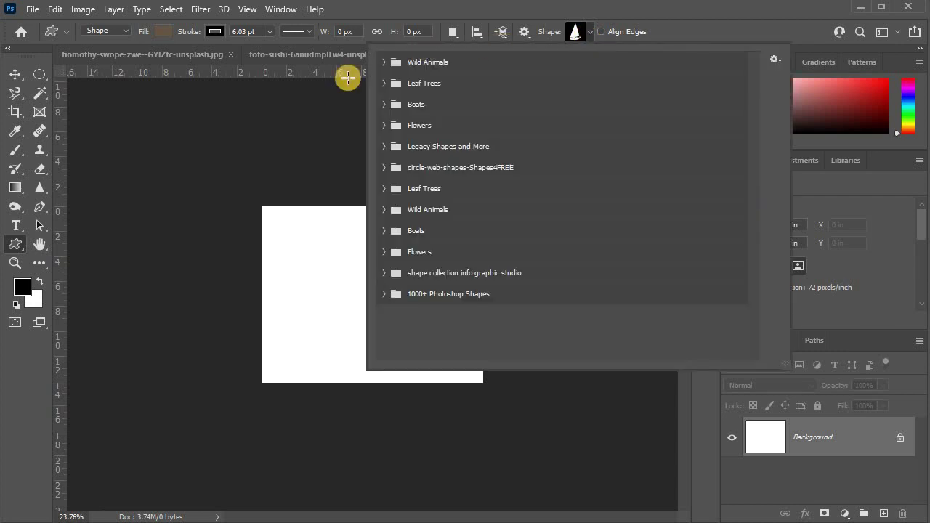
left_click(383, 187)
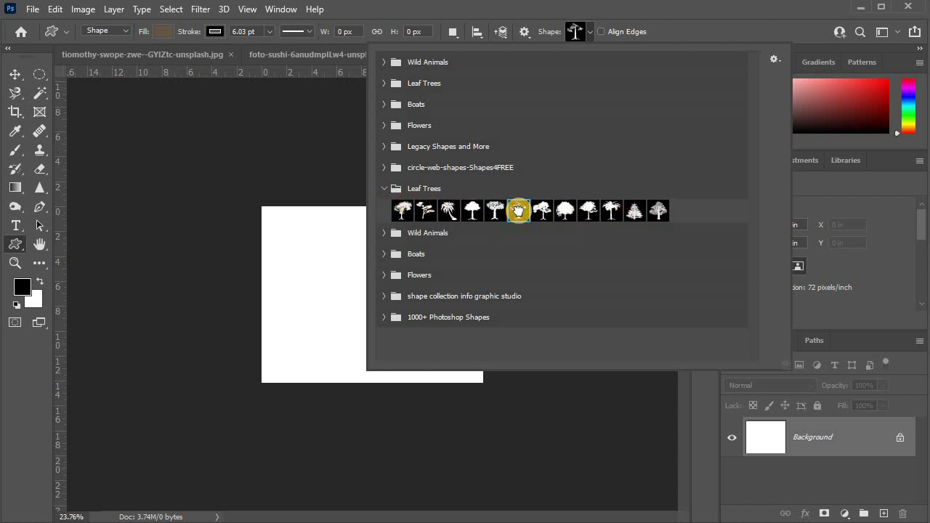
left_click(647, 14)
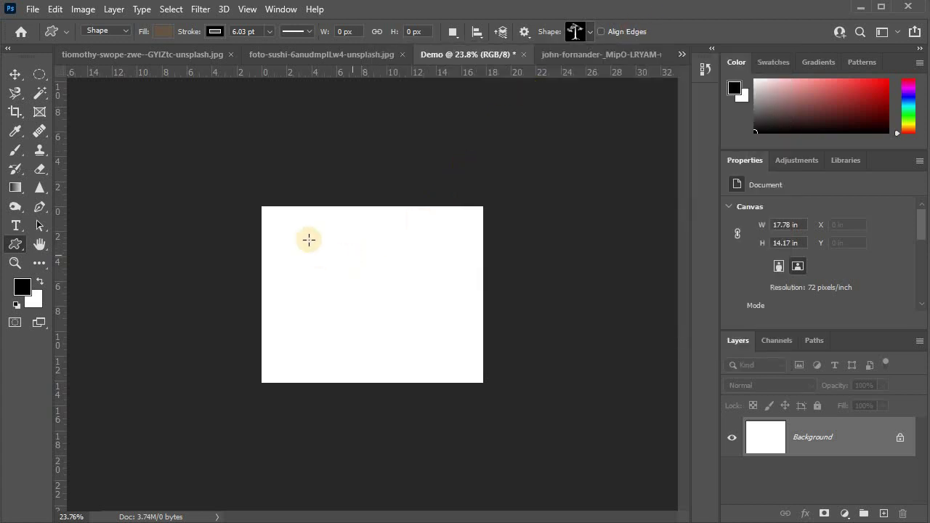
left_click_drag(314, 239, 450, 387)
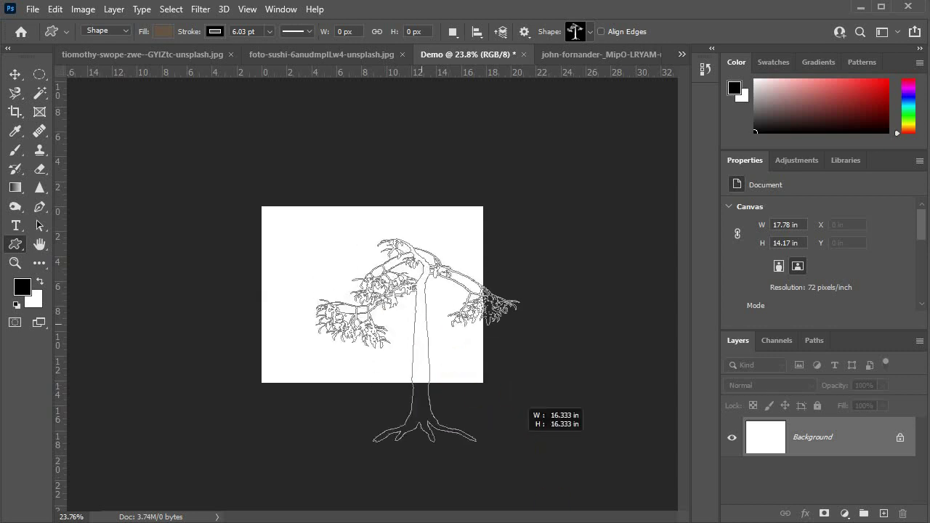
Enlarge the Bristle Brush Tree 1 shape and drag it toward the canvas's lower right
mouse_move(450, 387)
left_mouse_down()
mouse_move(439, 402)
mouse_move(498, 465)
left_mouse_up()
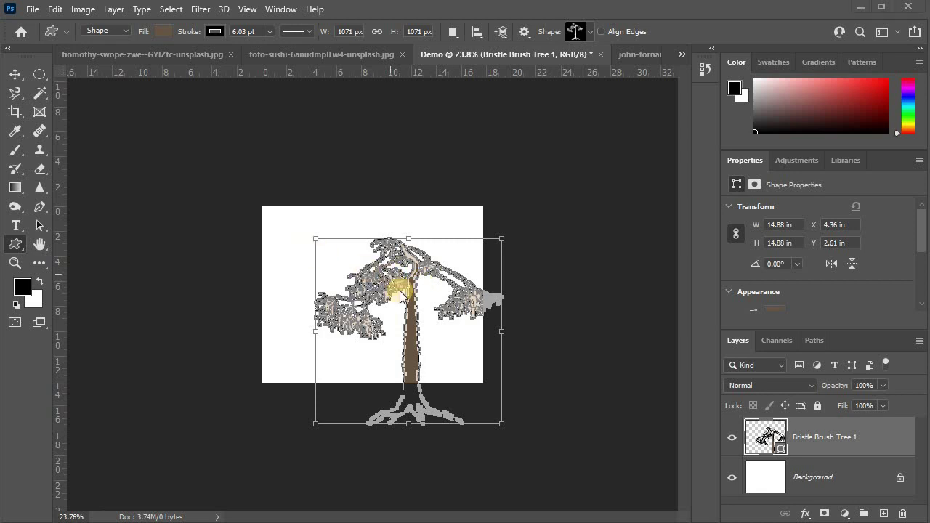
key("super")
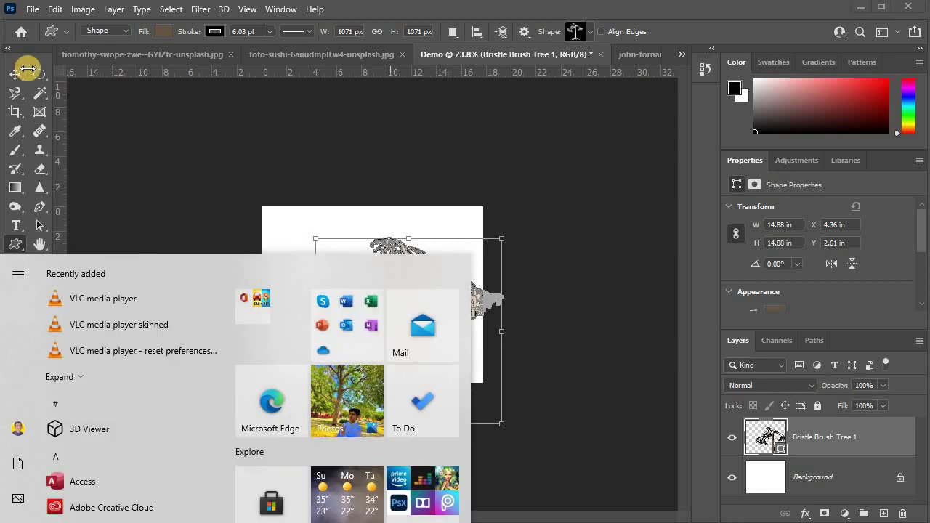
left_click(133, 150)
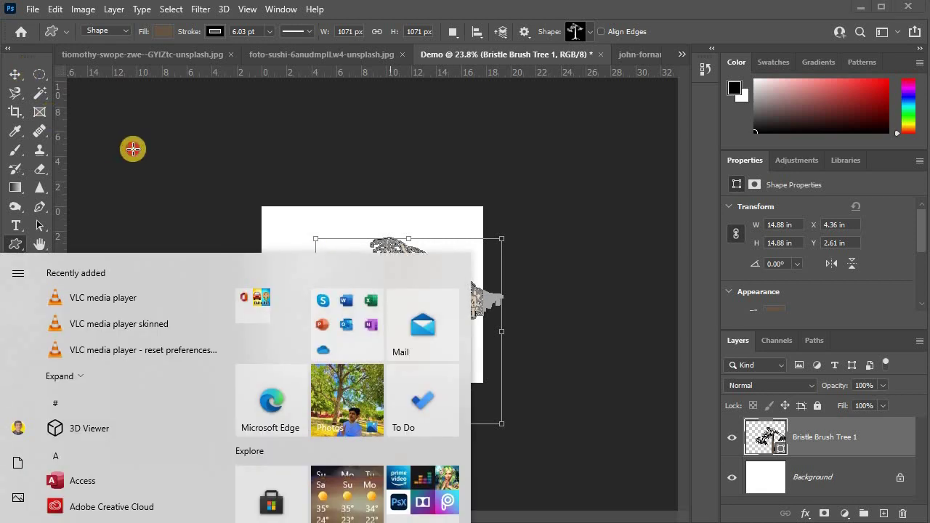
left_click(15, 75)
left_click(234, 194)
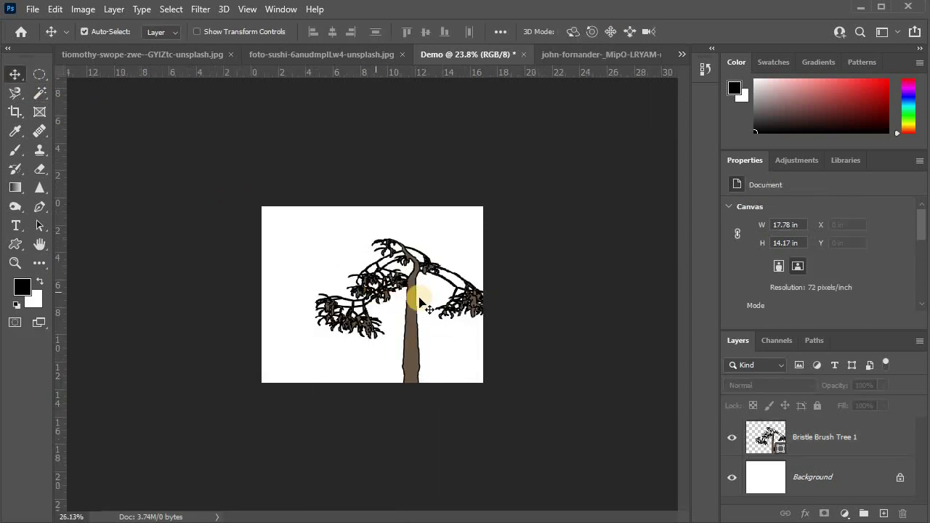
scroll(415, 294, "up", 3)
scroll(415, 285, "up", 2)
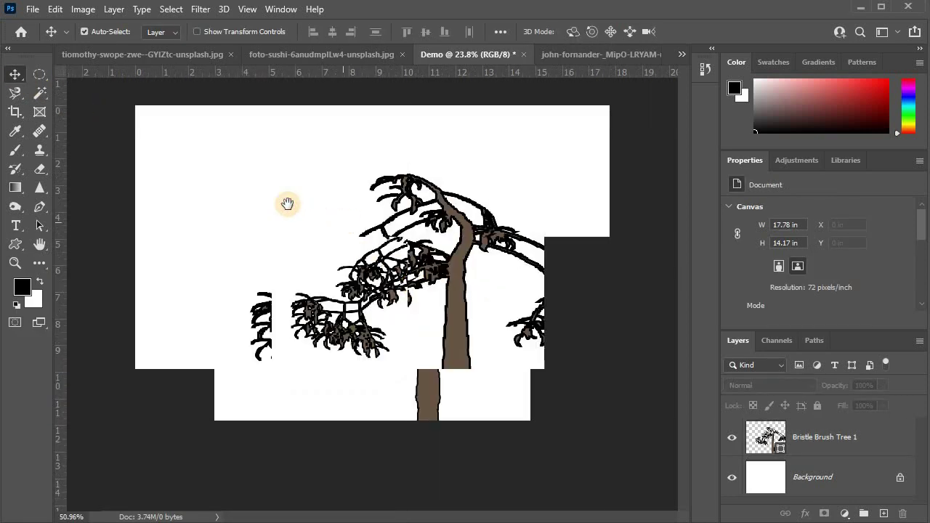
left_click(459, 336)
left_click_drag(456, 388, 447, 382)
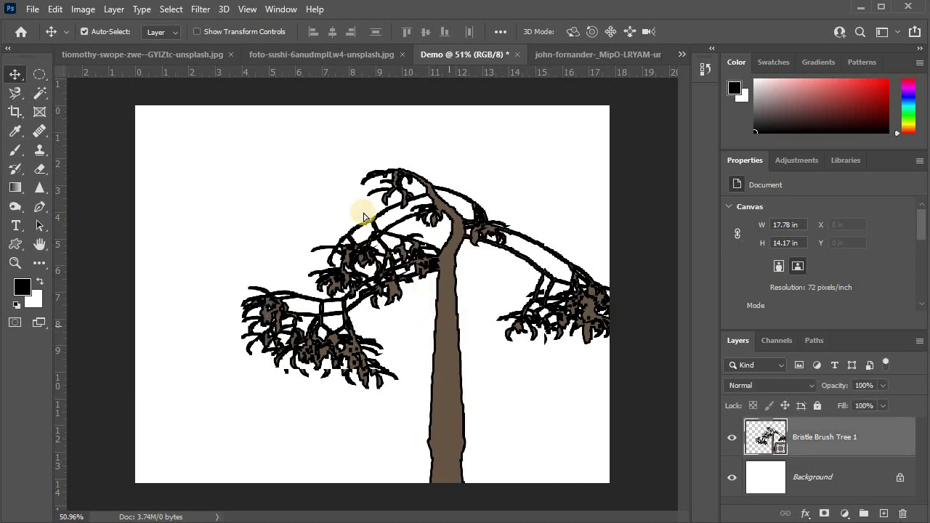
left_click_drag(364, 216, 295, 132)
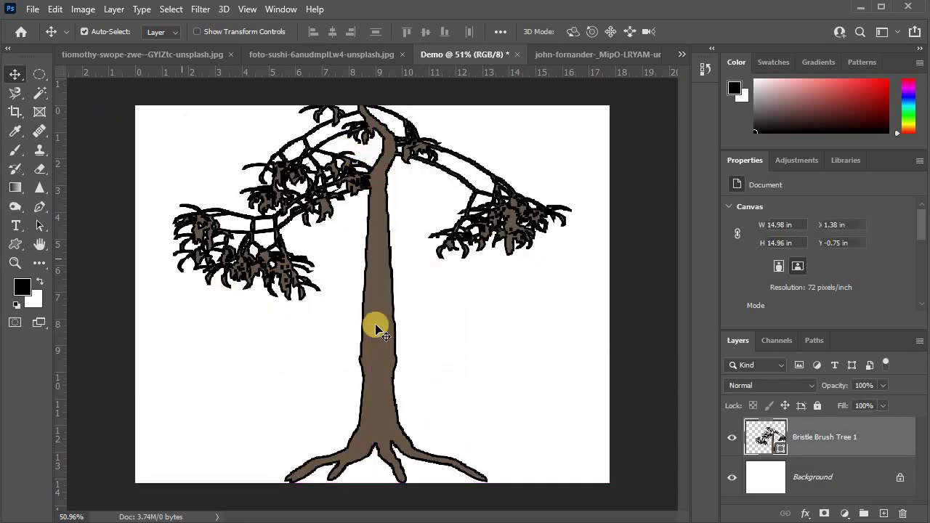
mouse_move(374, 272)
left_mouse_down()
mouse_move(606, 351)
mouse_move(641, 332)
left_mouse_up()
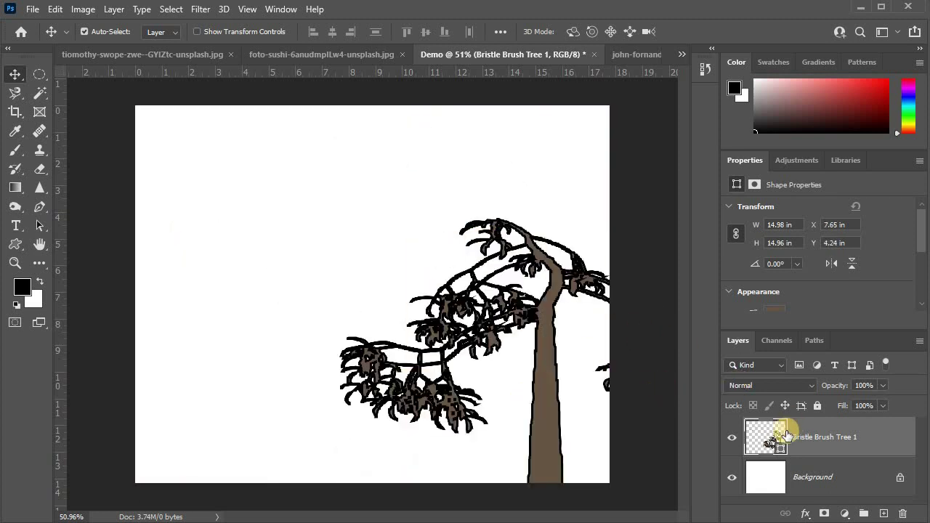
Give the tree shape a dark red fill and a navy outline
left_click(9, 246)
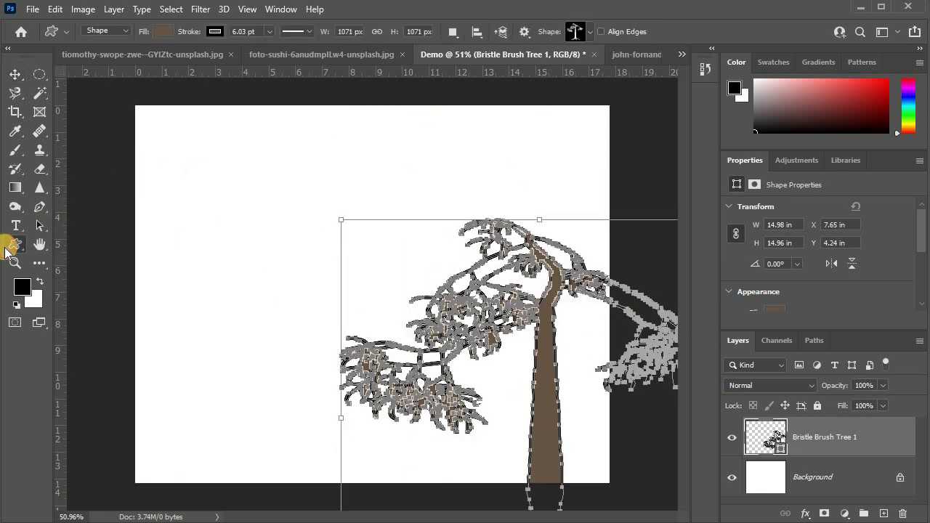
left_click(164, 31)
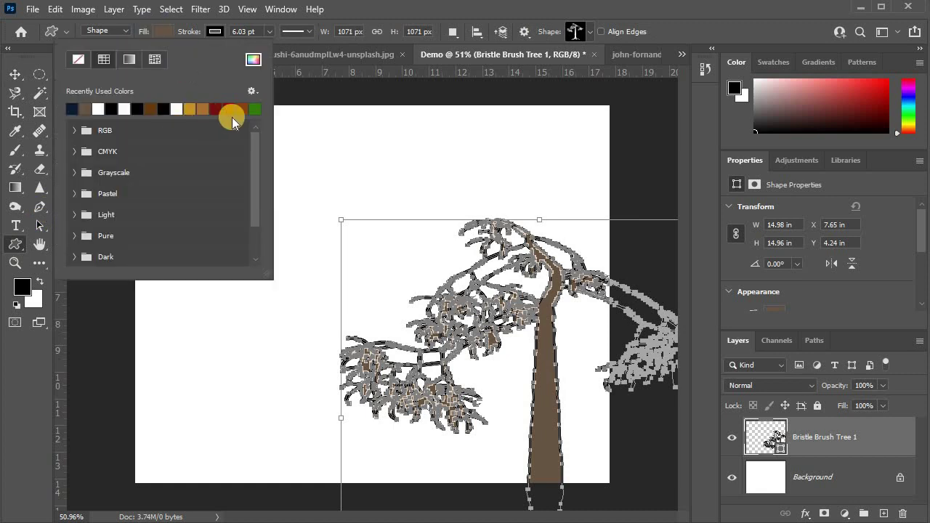
left_click(227, 108)
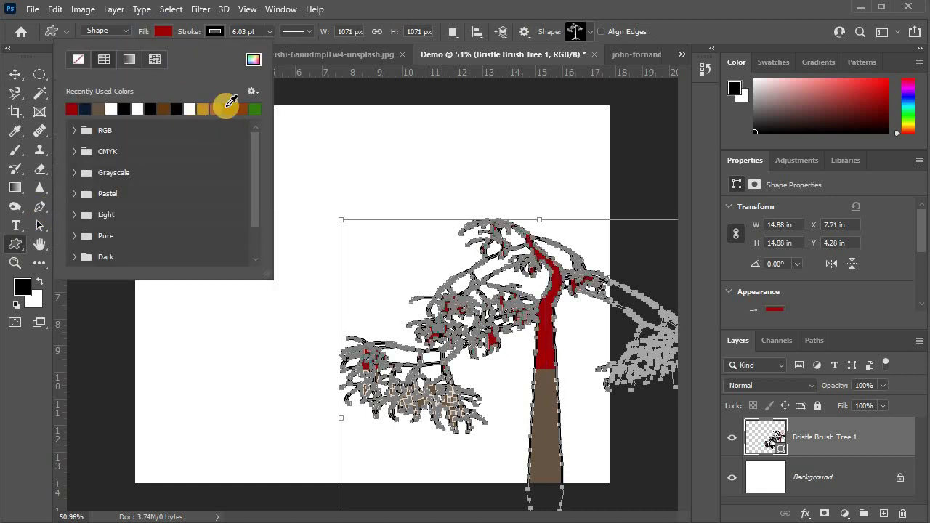
left_click(16, 74)
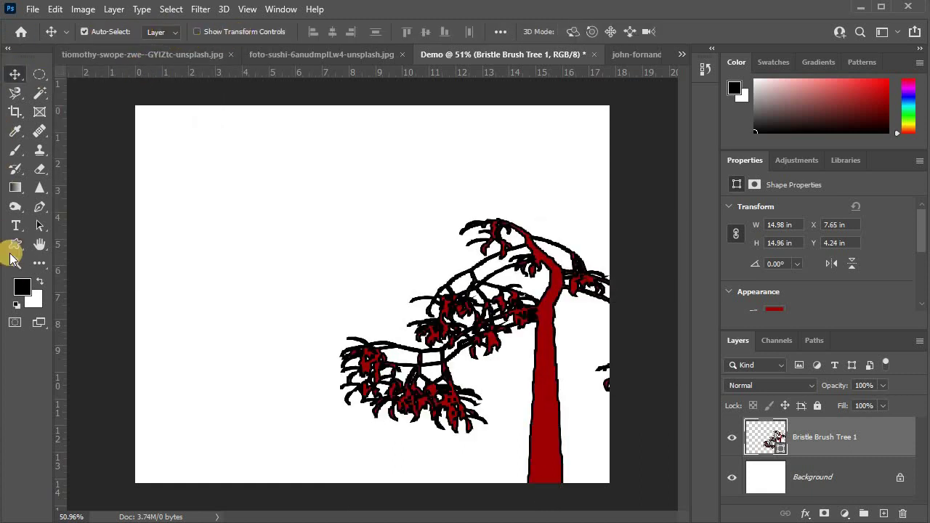
left_click(16, 244)
left_click(213, 32)
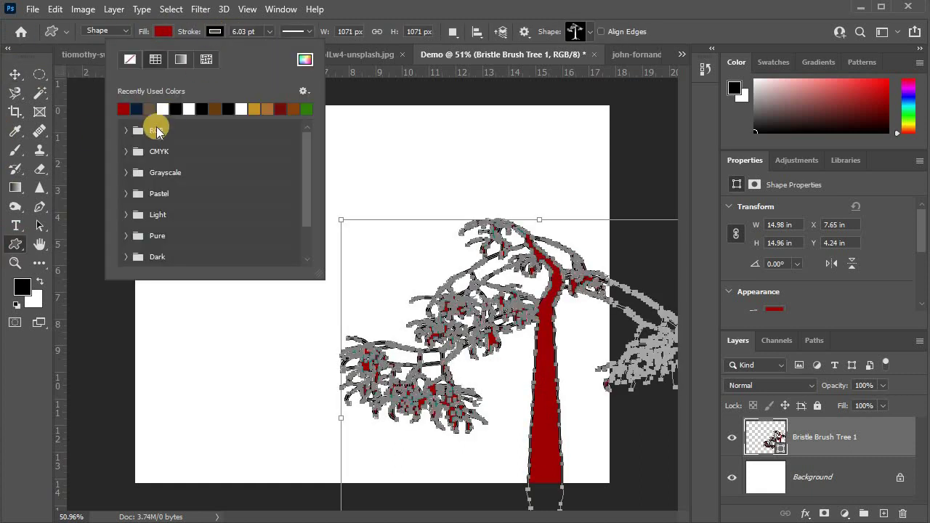
left_click(137, 111)
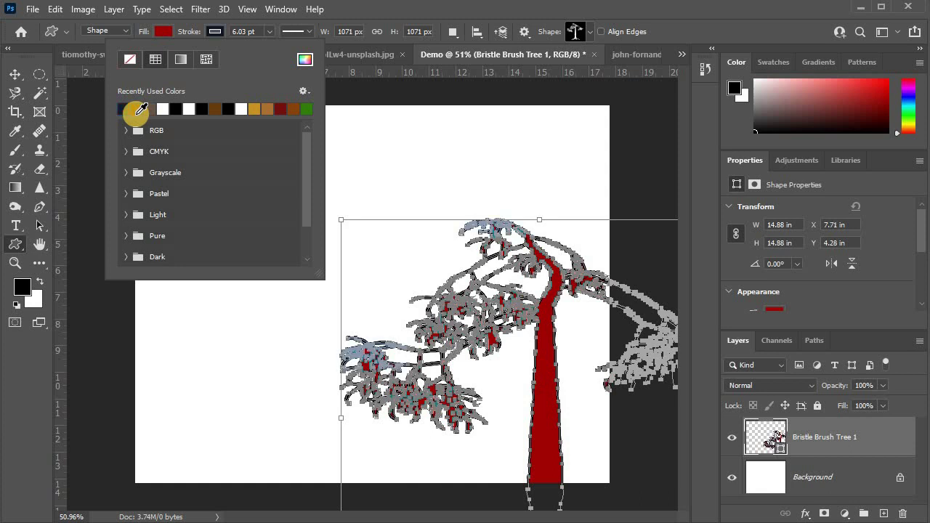
left_click(19, 79)
Move the tree toward the canvas centre, then delete the tree layer
key("ctrl+minus")
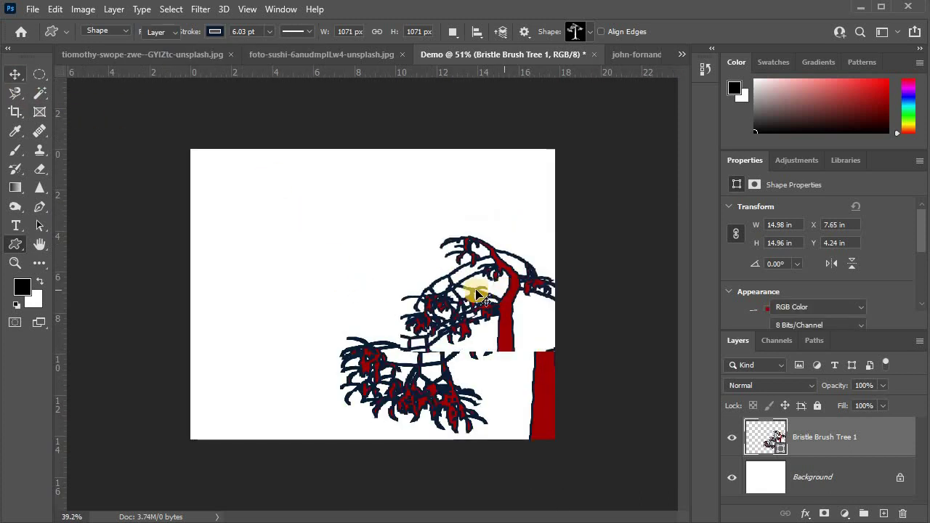
left_click_drag(432, 332, 415, 332)
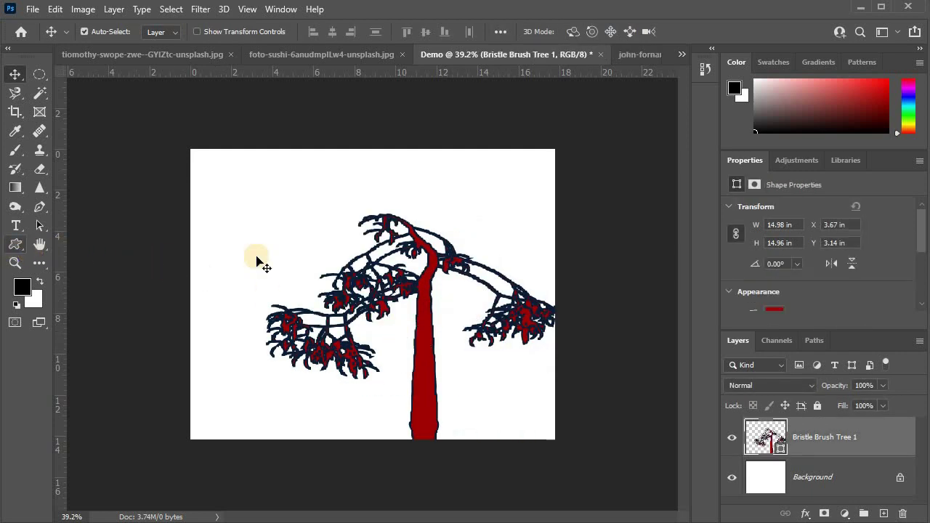
left_click_drag(376, 265, 375, 267)
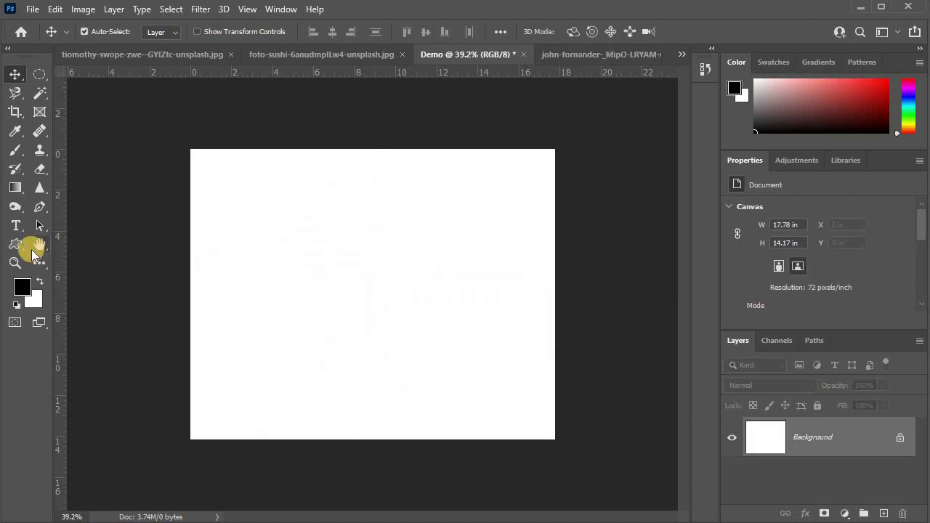
left_click(40, 245)
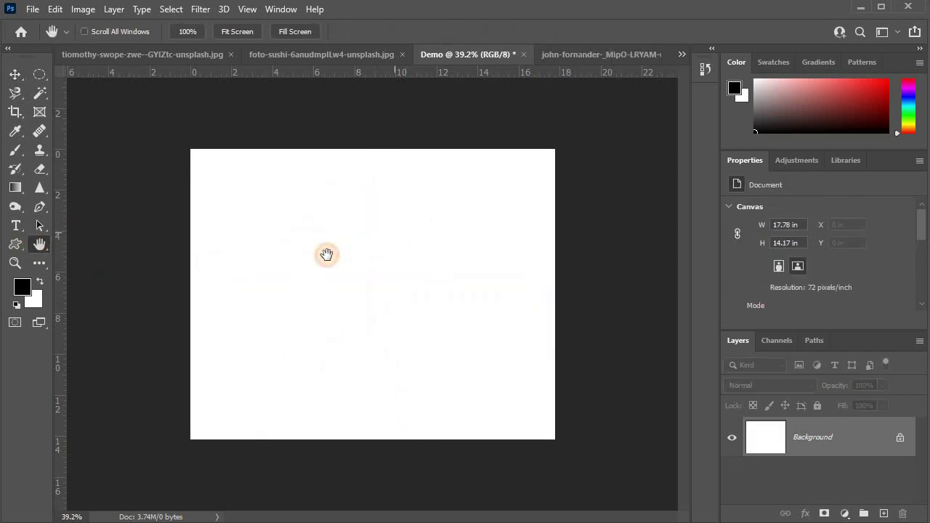
scroll(413, 272, "up", 5)
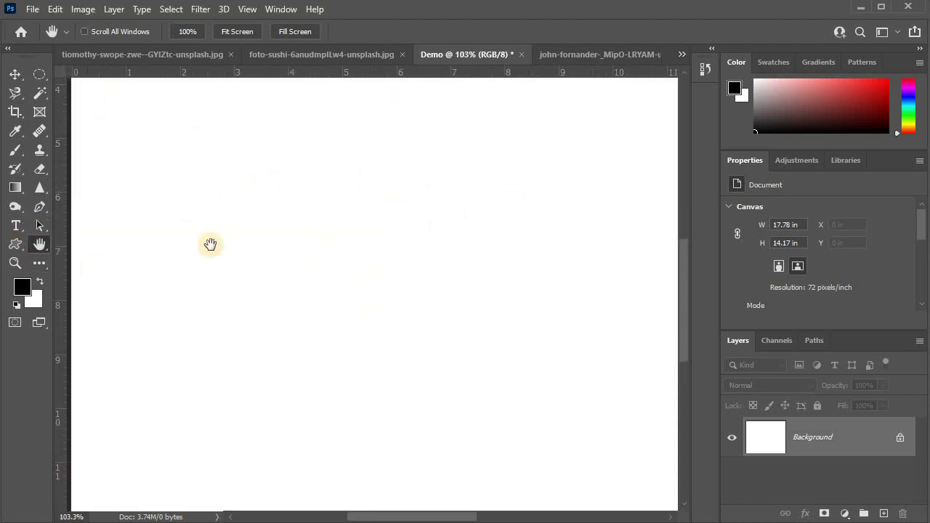
mouse_move(310, 177)
left_mouse_down()
mouse_move(392, 187)
mouse_move(307, 212)
mouse_move(330, 153)
mouse_move(286, 137)
left_mouse_up()
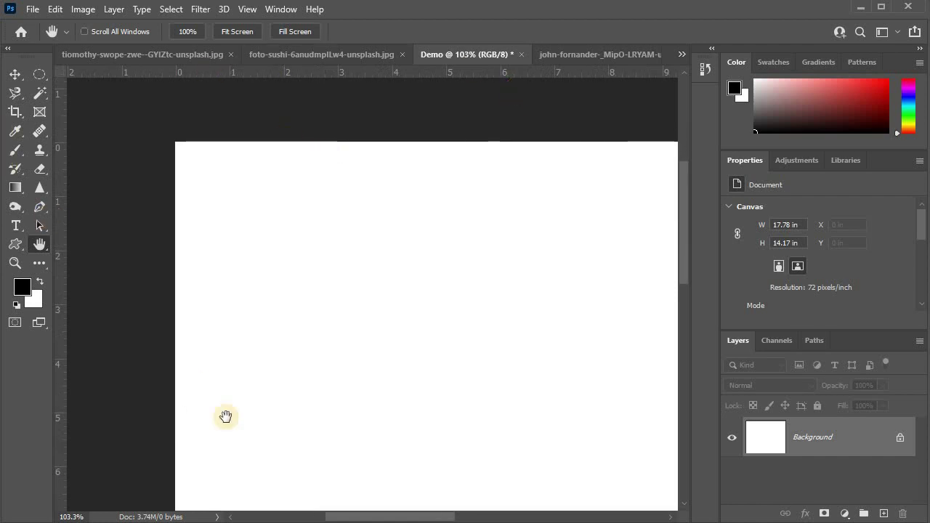
left_click_drag(428, 288, 263, 277)
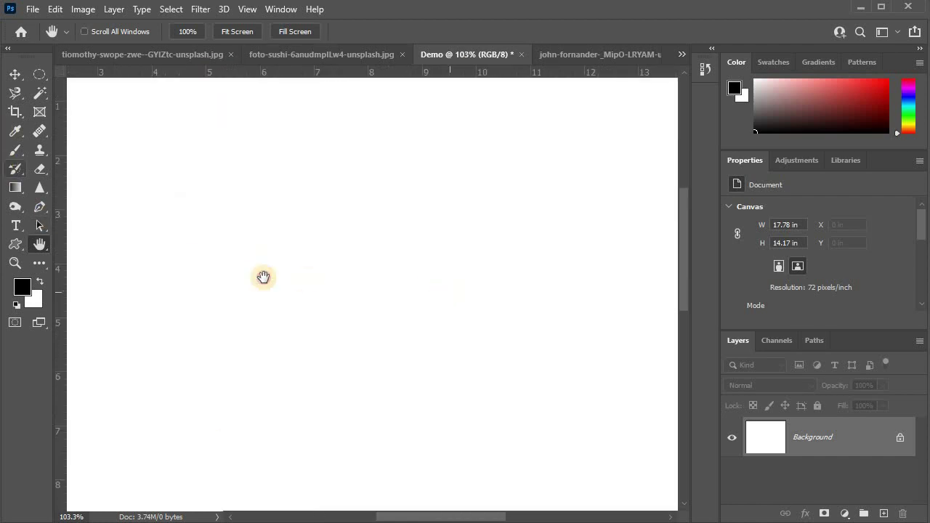
left_click(15, 73)
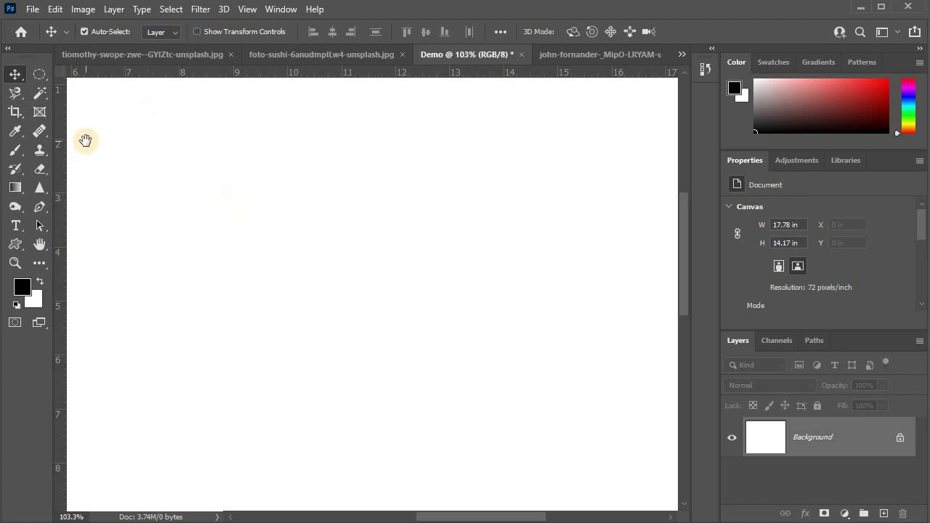
scroll(347, 270, "up", 5)
scroll(606, 274, "left", 10)
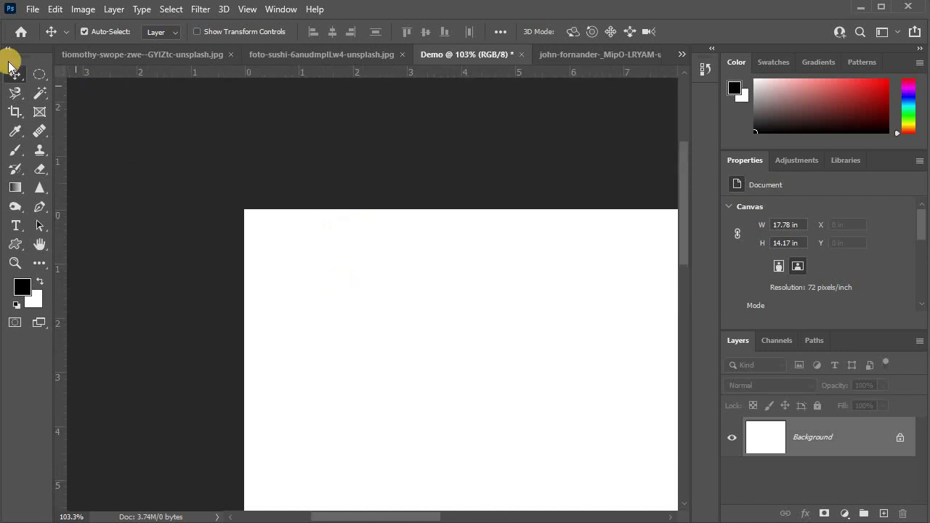
scroll(448, 272, "down", 2)
scroll(463, 272, "down", 2)
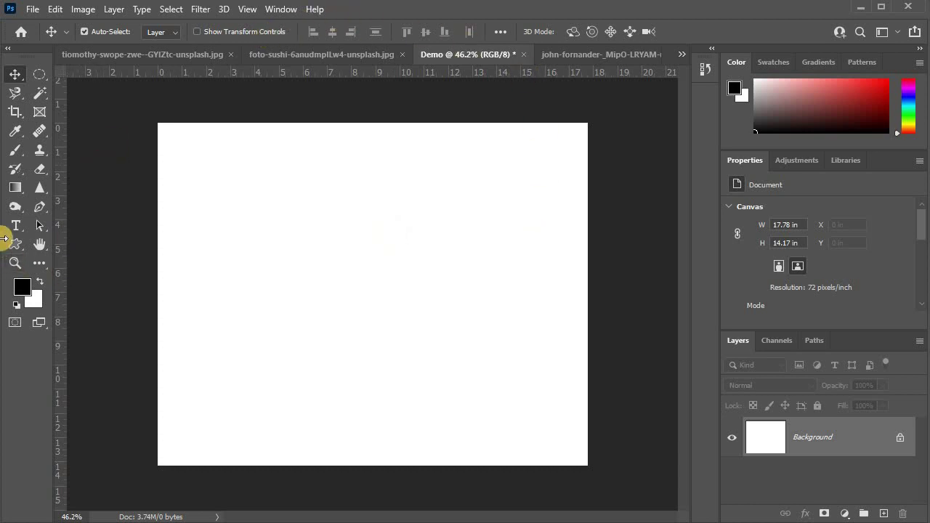
Draw a 634 × 634 px dark navy-filled circle and move it toward the canvas centre
left_click_drag(11, 254, 84, 257)
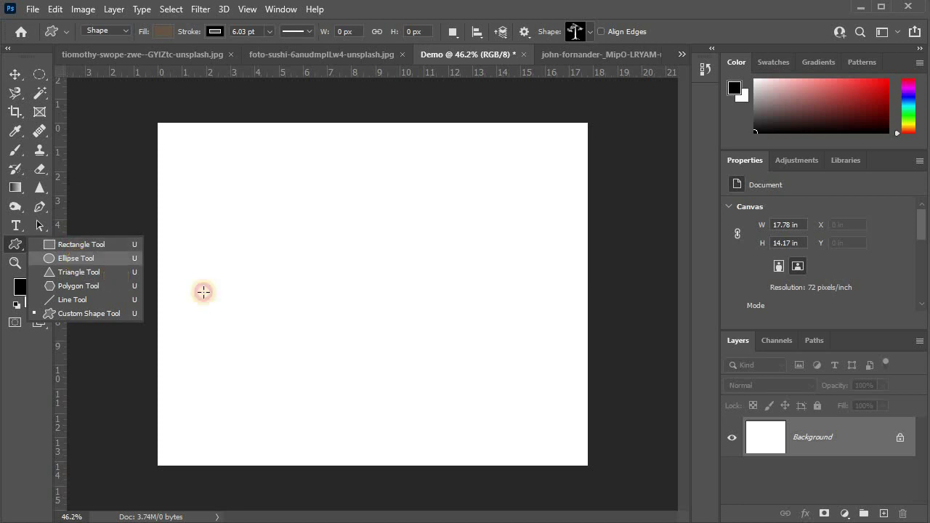
left_click(422, 269)
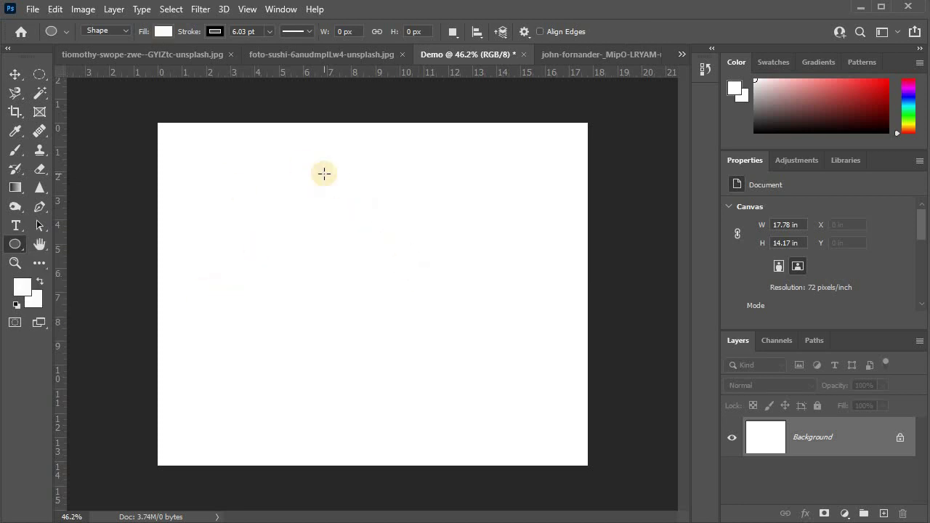
left_click_drag(324, 174, 537, 429)
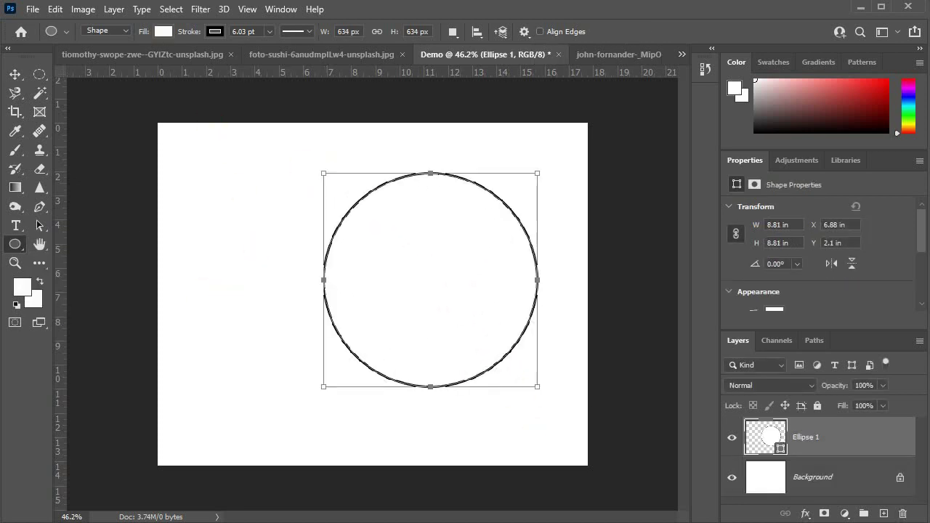
left_click(163, 32)
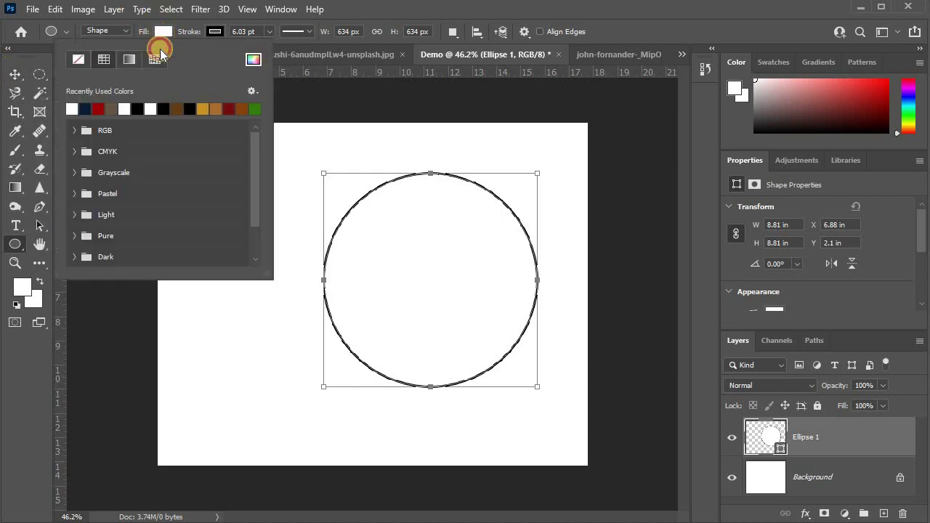
left_click(82, 106)
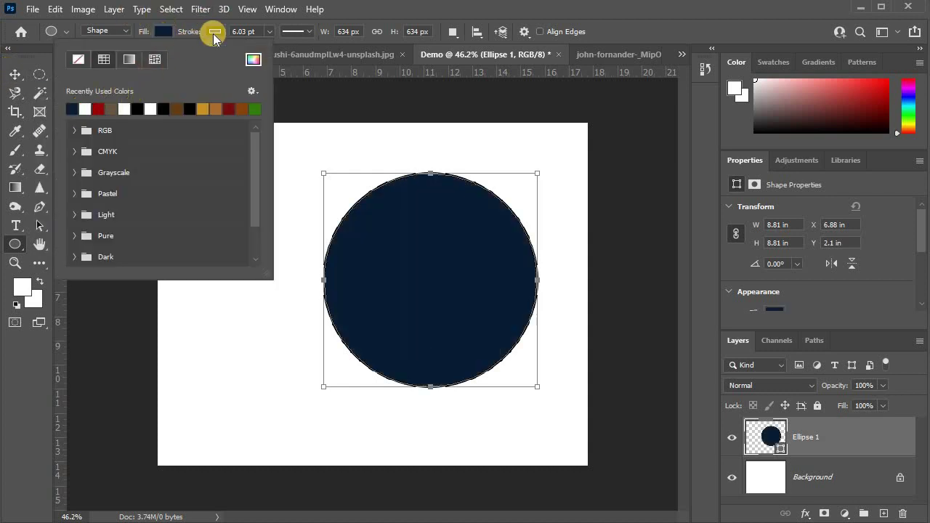
key("Escape")
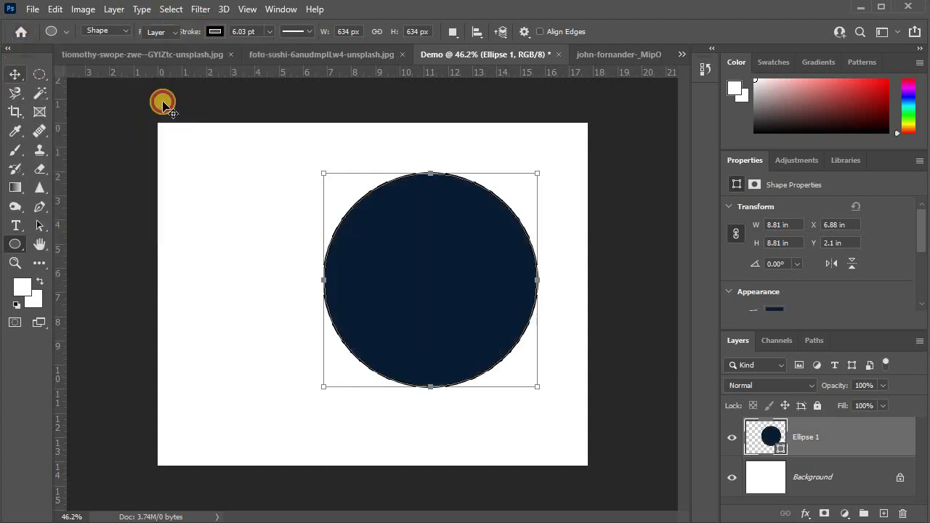
key("v")
mouse_move(416, 297)
left_mouse_down()
mouse_move(393, 312)
mouse_move(357, 311)
left_mouse_up()
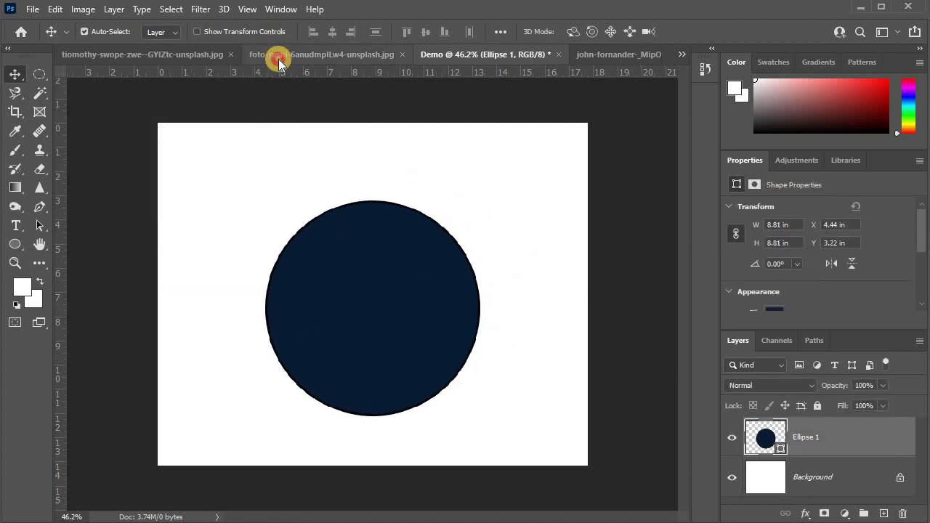
left_click(276, 54)
Drag the portrait photo into the Demo canvas and scale it to about 22%
left_click_drag(309, 367, 546, 64)
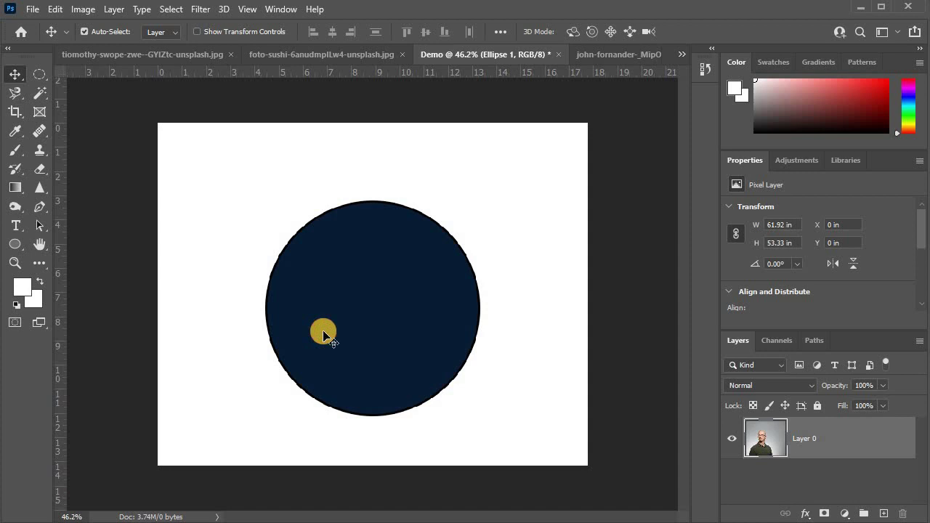
left_click_drag(547, 64, 325, 332)
key("ctrl+t")
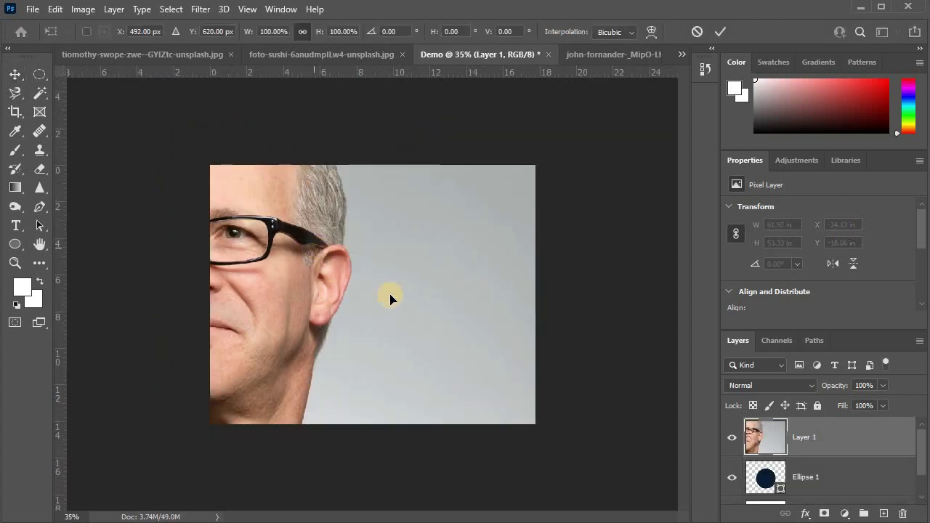
key("ctrl+0")
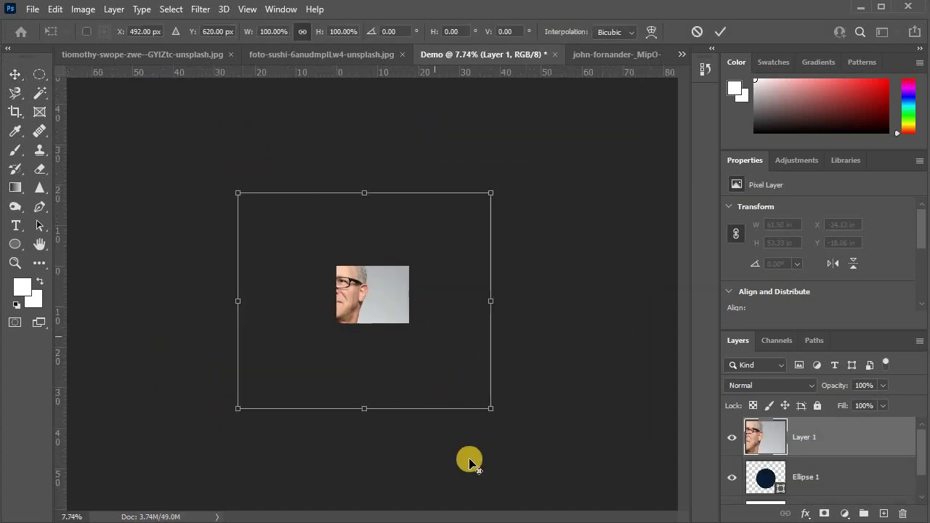
left_click_drag(490, 411, 395, 317)
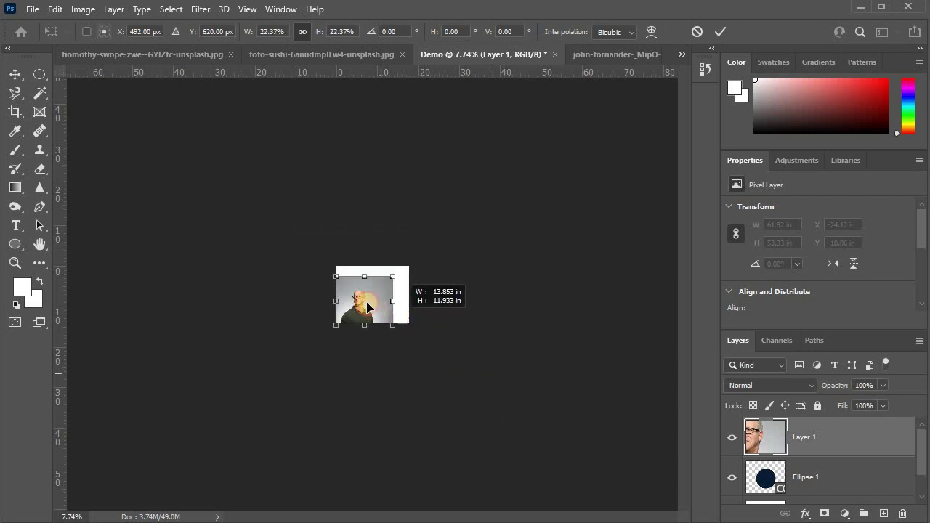
Move the portrait down over the dark circle, to about Y 552 px
scroll(369, 298, "up", 4)
scroll(366, 296, "up", 4)
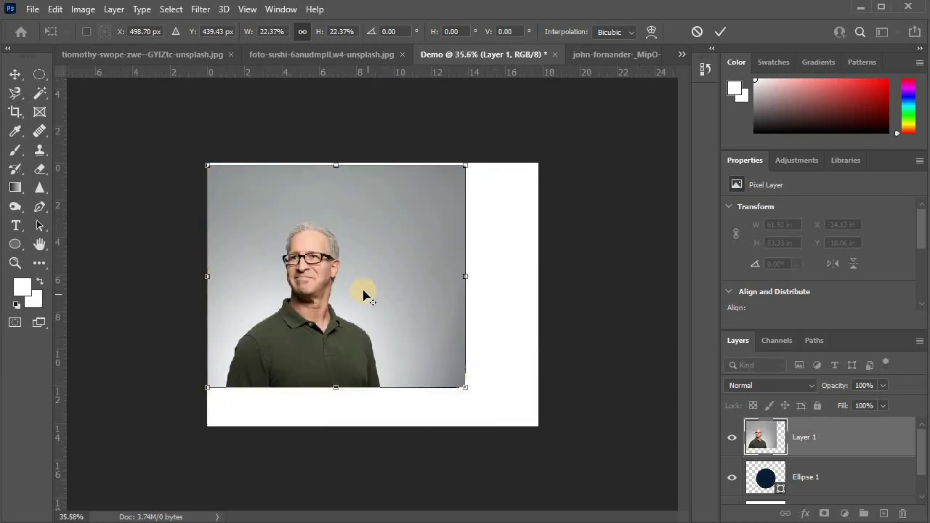
scroll(336, 273, "up", 2)
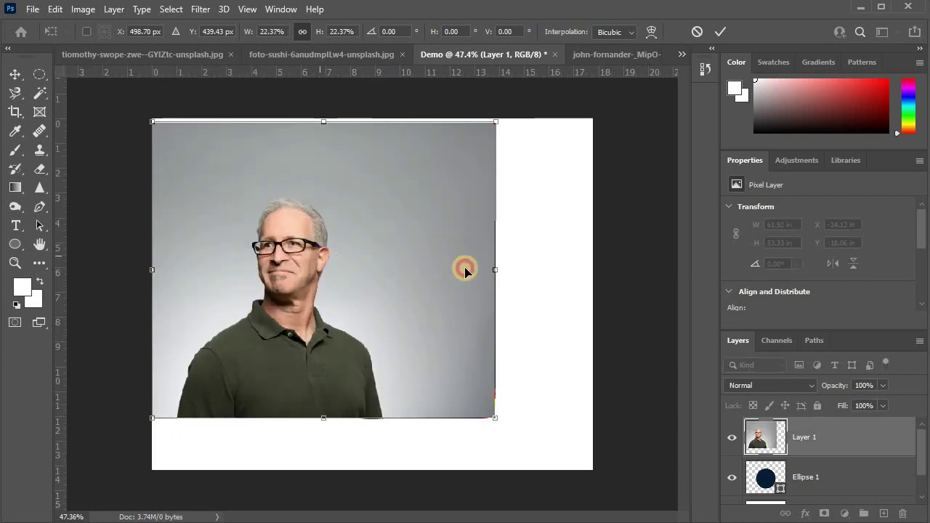
left_click_drag(465, 270, 357, 242)
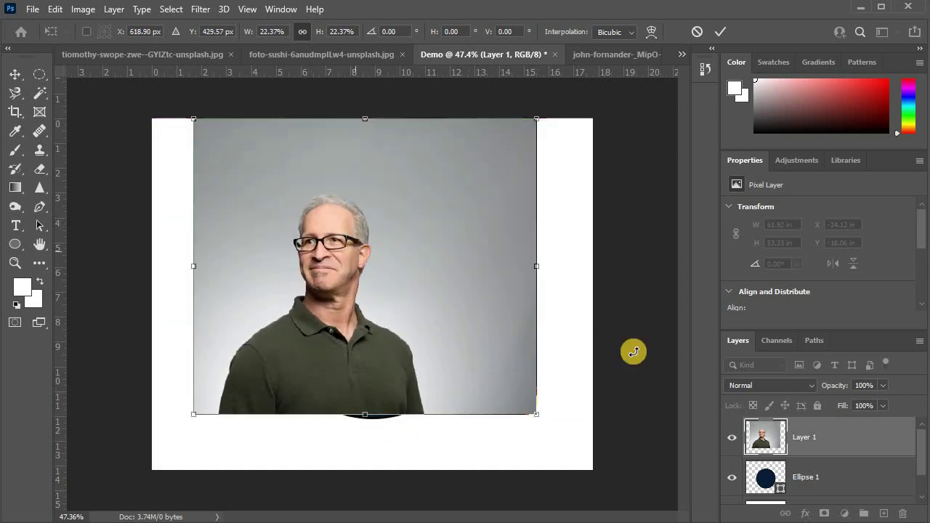
left_click_drag(346, 249, 354, 284)
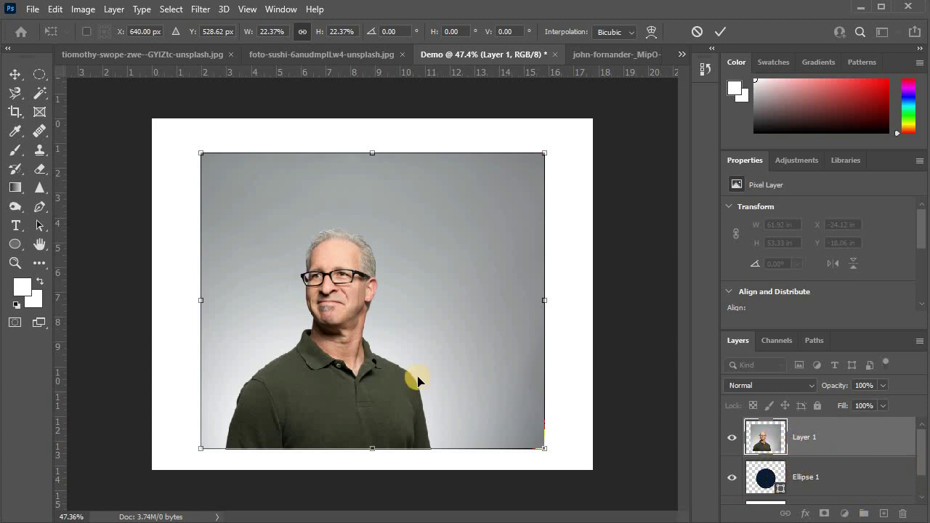
left_click_drag(335, 232, 370, 280)
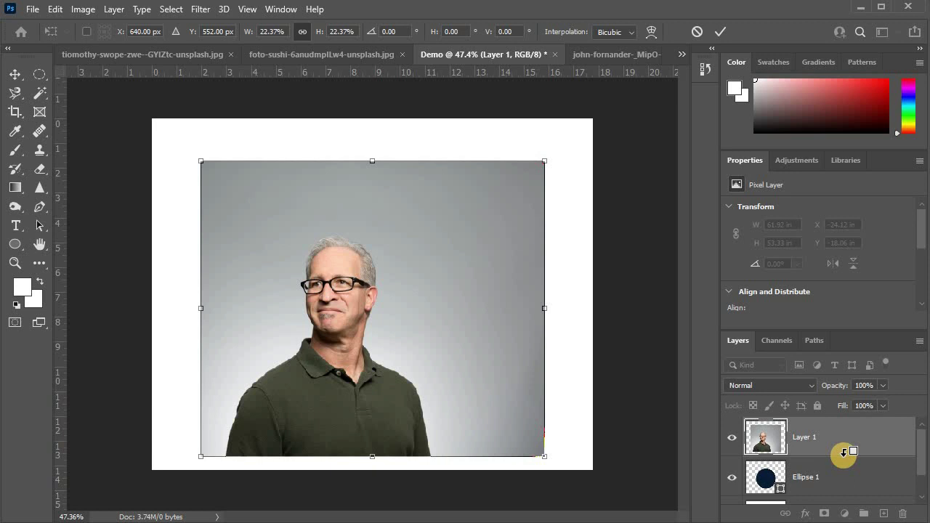
Commit the portrait, clip it to Ellipse 1 and shift it to centre the face
left_click(843, 452, "alt")
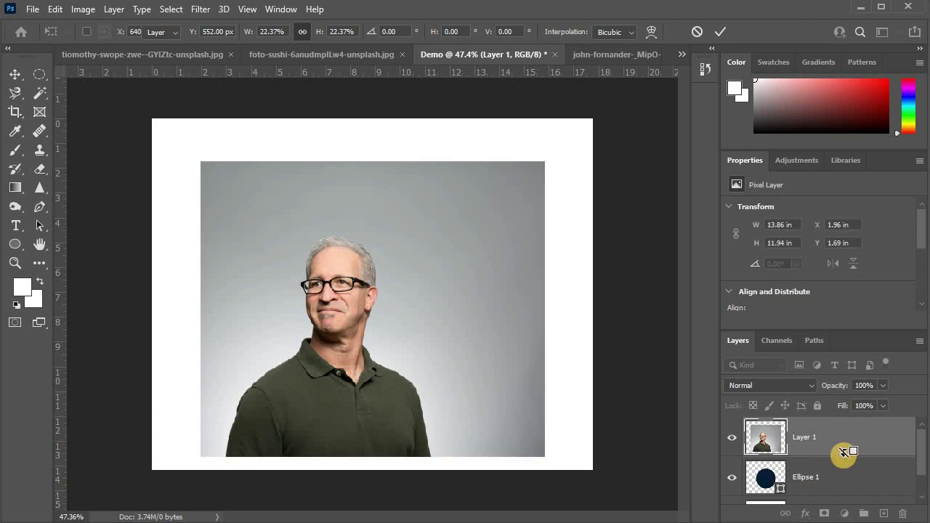
left_click(843, 452, "alt")
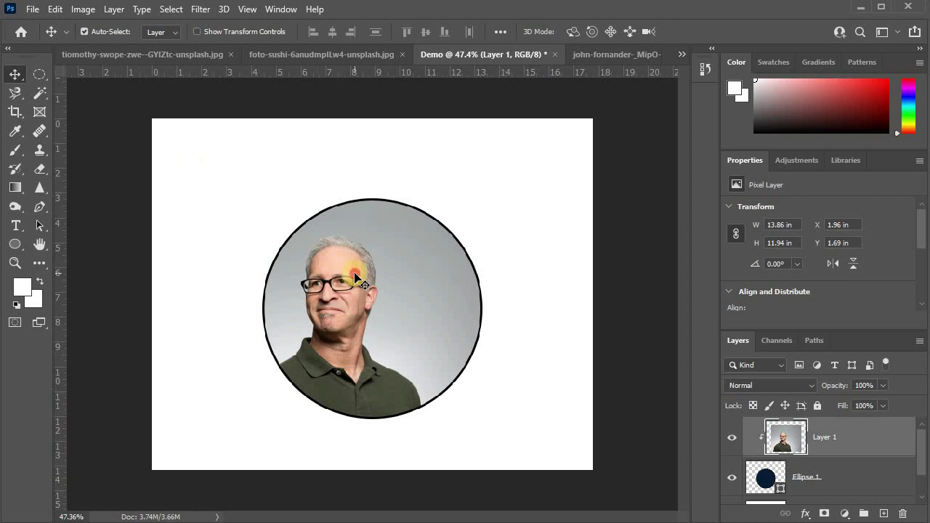
left_click_drag(356, 278, 390, 271)
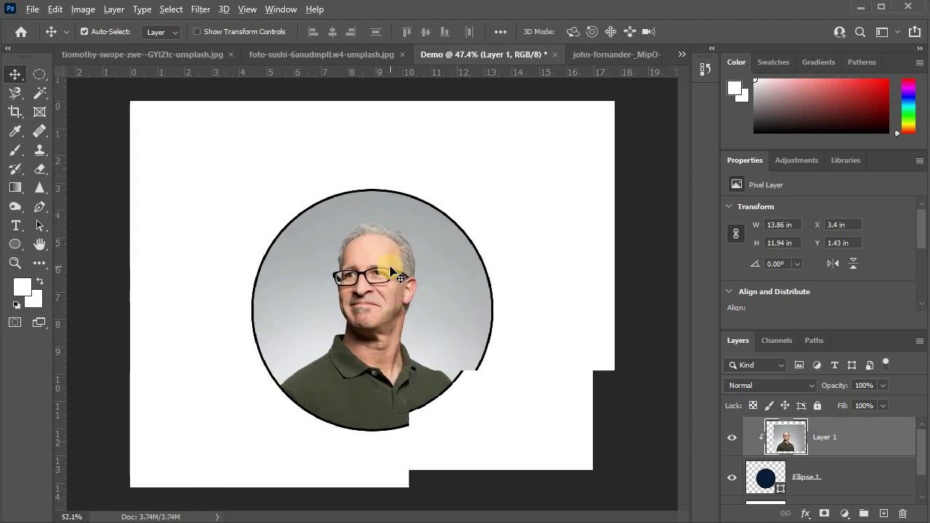
scroll(386, 269, "up", 2)
scroll(385, 269, "down", 2)
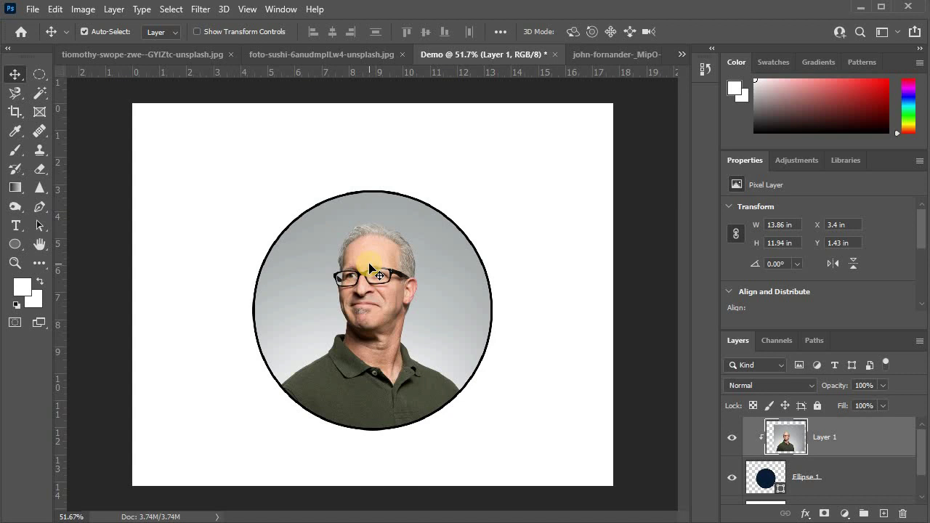
Undo an accidental duplicate of the clipped portrait
scroll(369, 269, "up", 3)
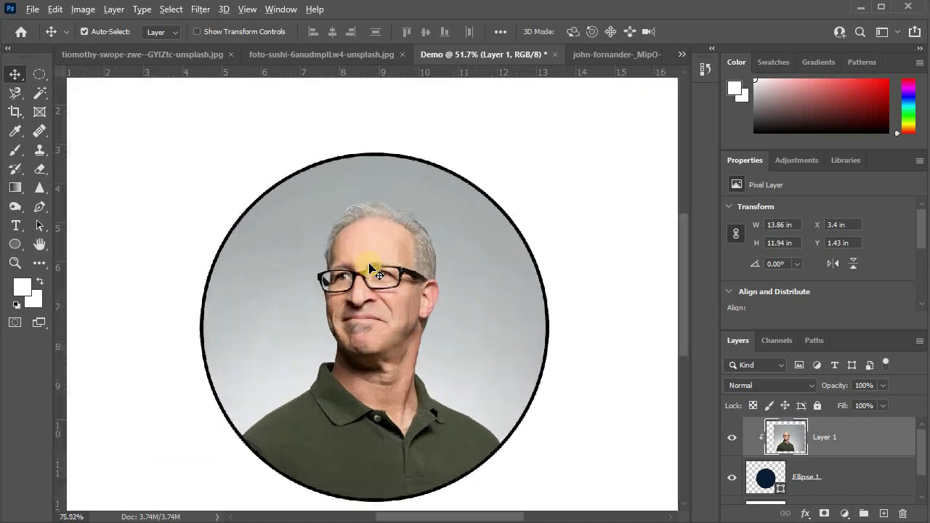
scroll(365, 266, "up", 3)
scroll(284, 163, "down", 3)
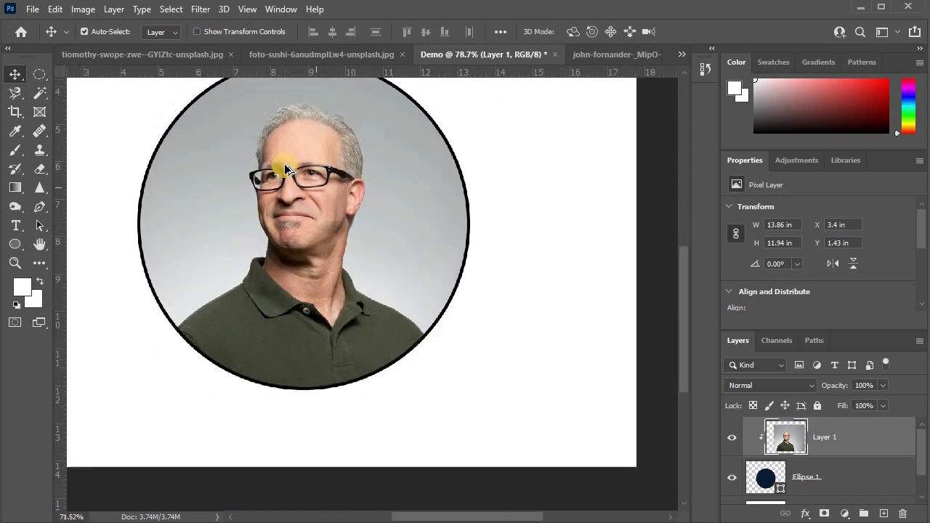
scroll(284, 164, "down", 3)
left_click_drag(414, 328, 390, 320)
key("ctrl+z")
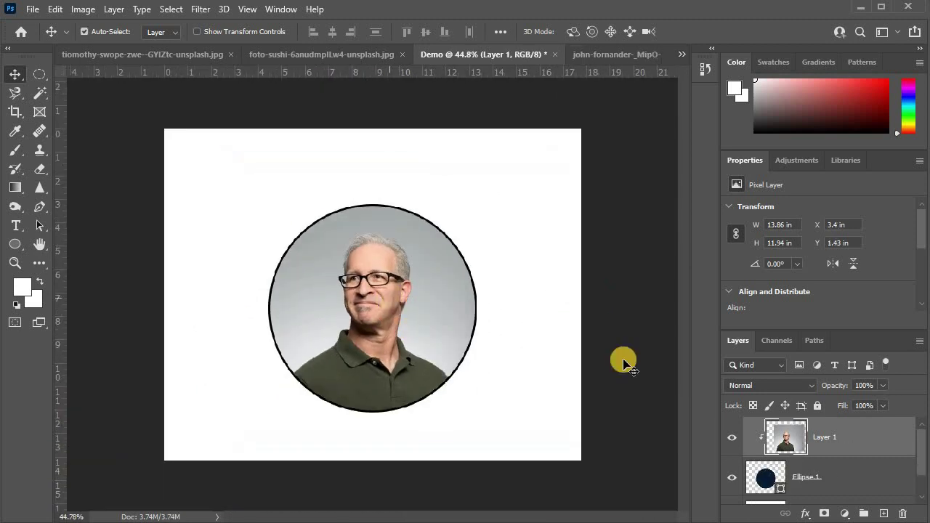
scroll(826, 475, "down", 2)
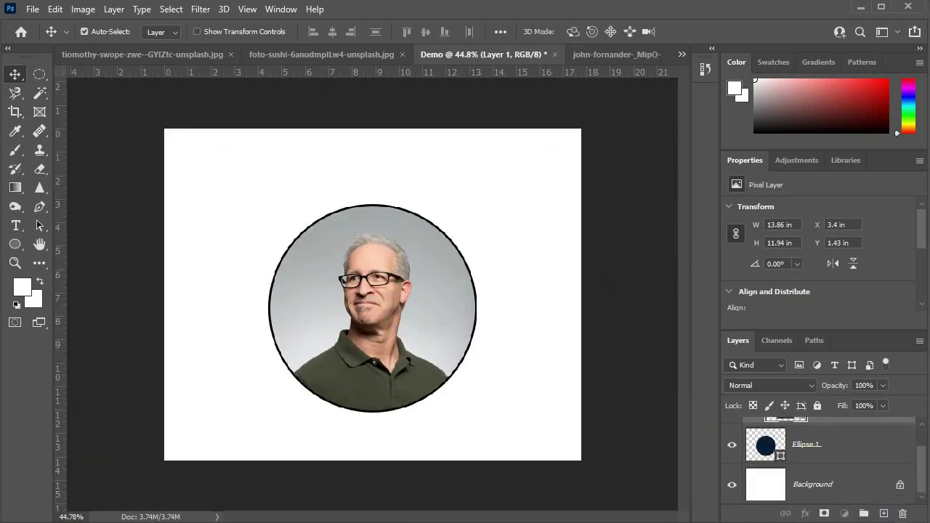
Delete the Ellipse 1 layer and move the unclipped portrait to the canvas's top-left
left_click_drag(905, 516, 905, 516)
left_click_drag(395, 218, 163, 43)
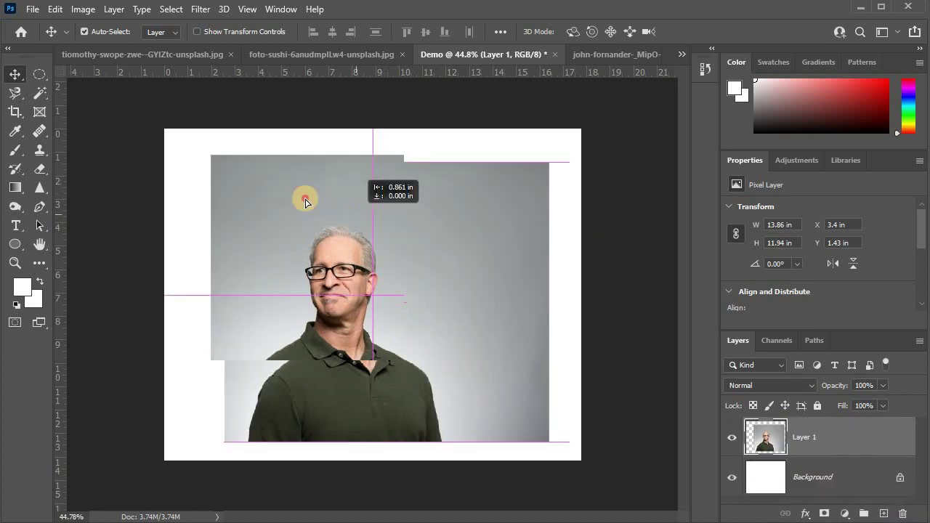
left_click_drag(535, 301, 3, 219)
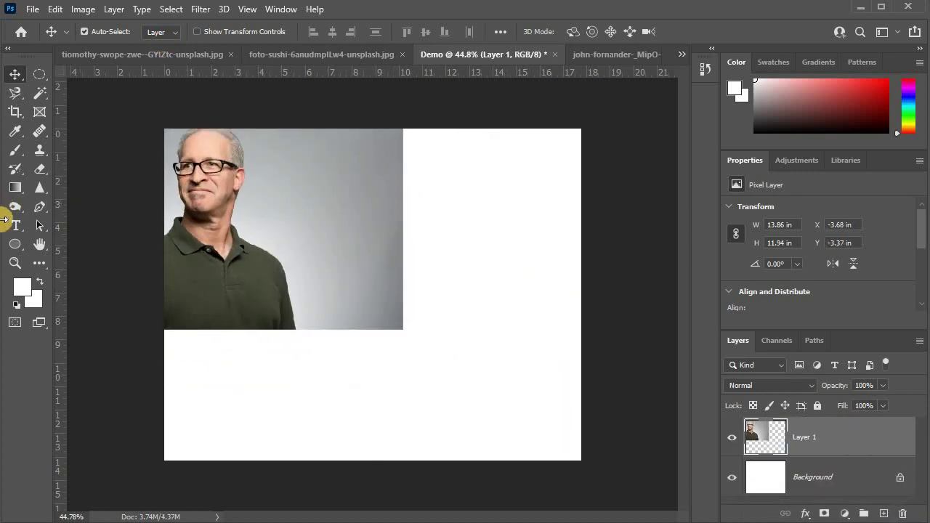
Draw a closed Pen shape with an S-curve edge on the canvas's right side
left_click(55, 208)
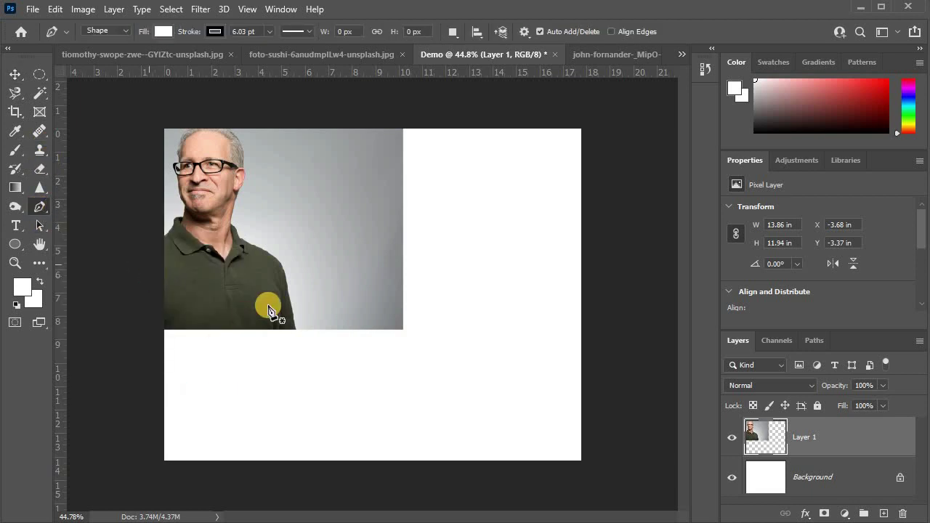
left_click(349, 476)
left_click_drag(498, 322, 538, 322)
left_click_drag(586, 306, 639, 235)
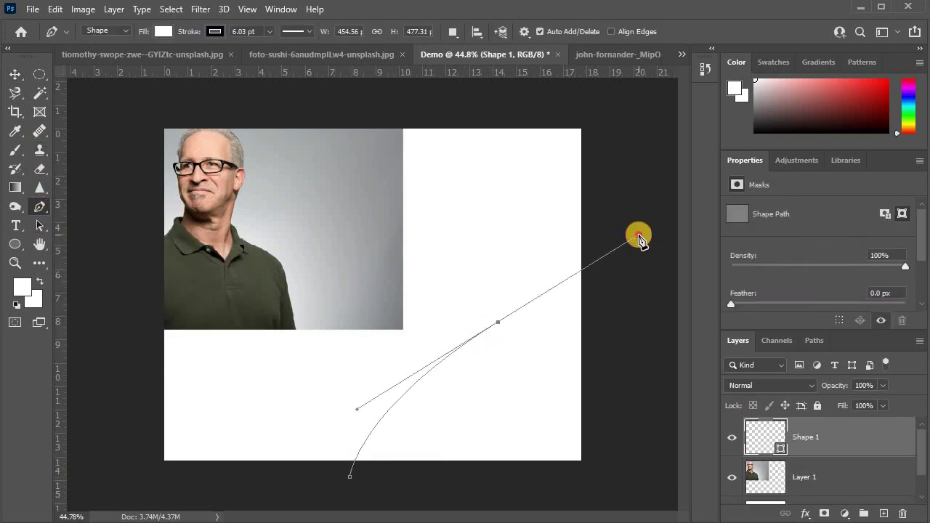
left_click_drag(540, 192, 627, 149)
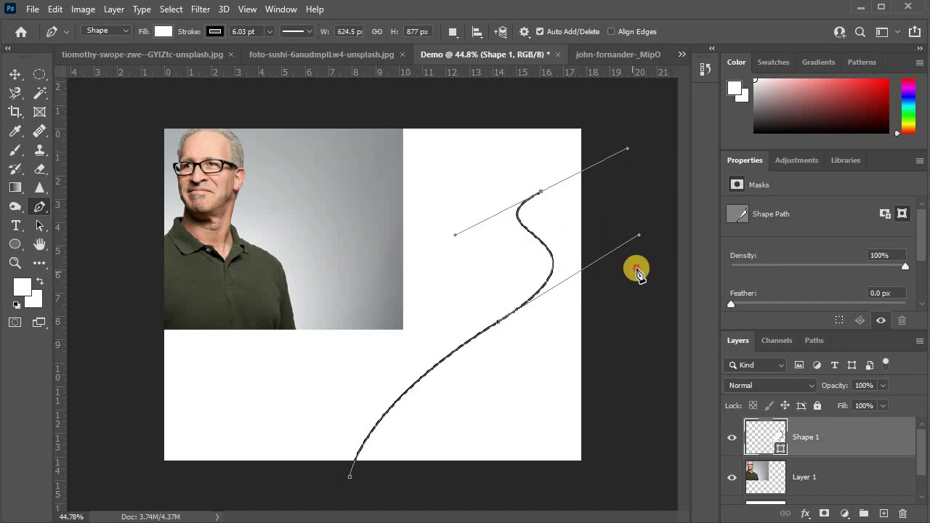
left_click(636, 268)
left_click(629, 504)
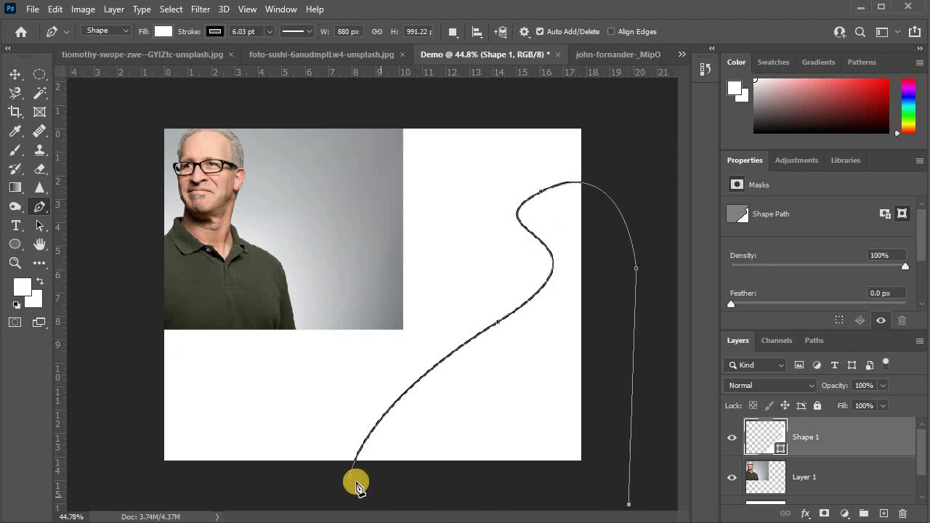
left_click(353, 479)
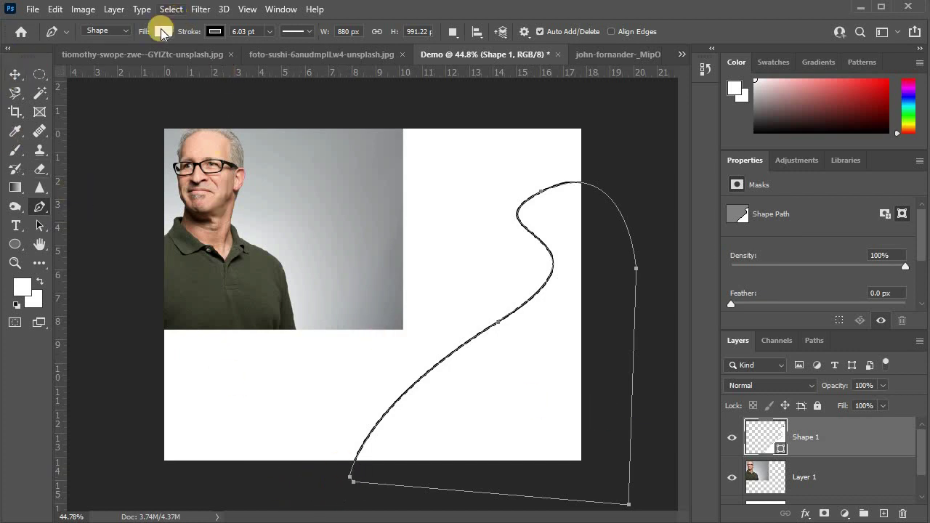
left_click(15, 75)
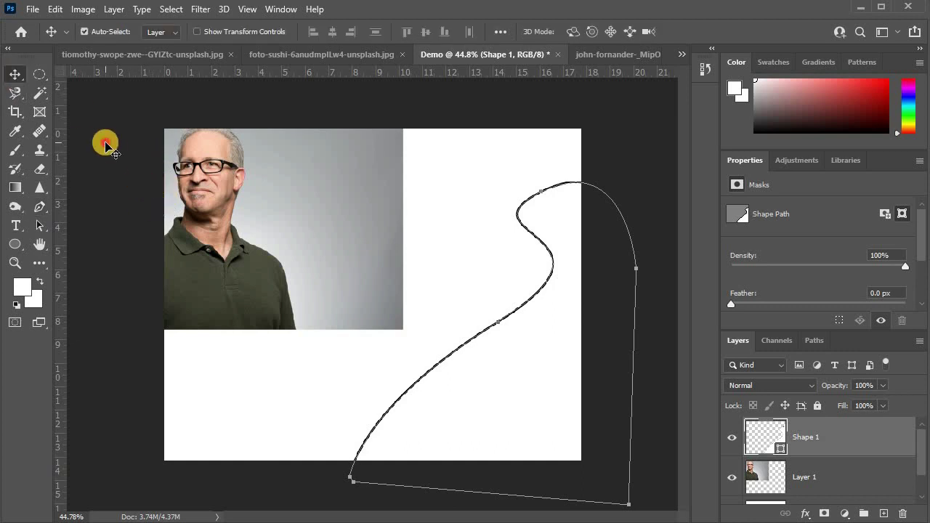
Move Layer 1 above Shape 1 and shift the portrait down and right
left_click(258, 202)
mouse_move(257, 201)
left_mouse_down()
mouse_move(562, 418)
mouse_move(473, 319)
left_mouse_up()
left_click_drag(808, 476, 814, 428)
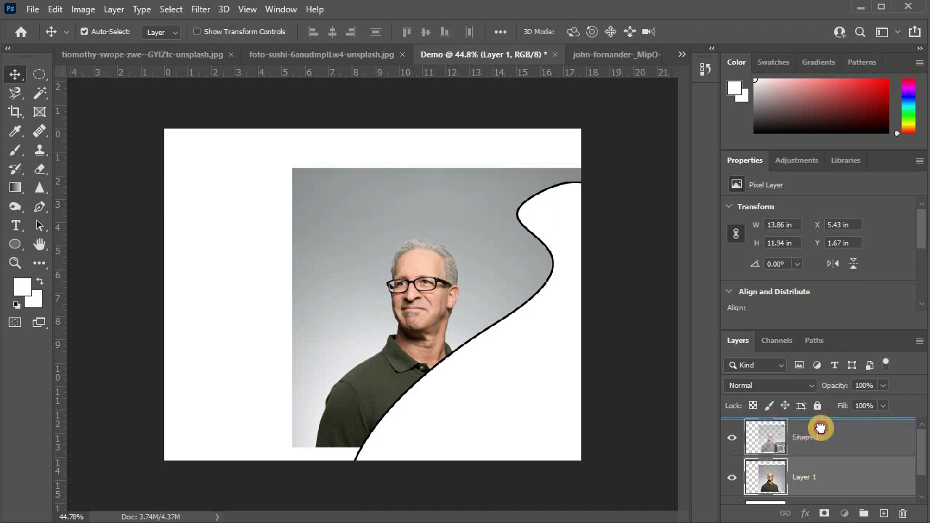
mouse_move(411, 277)
left_mouse_down()
mouse_move(478, 336)
mouse_move(303, 164)
left_mouse_up()
Scale the portrait to about 150%, flip it horizontally and commit the transform
key("ctrl+t")
mouse_move(486, 252)
left_mouse_down()
mouse_move(568, 270)
mouse_move(553, 278)
left_mouse_up()
left_click_drag(370, 196, 276, 116)
left_click_drag(441, 260, 469, 275)
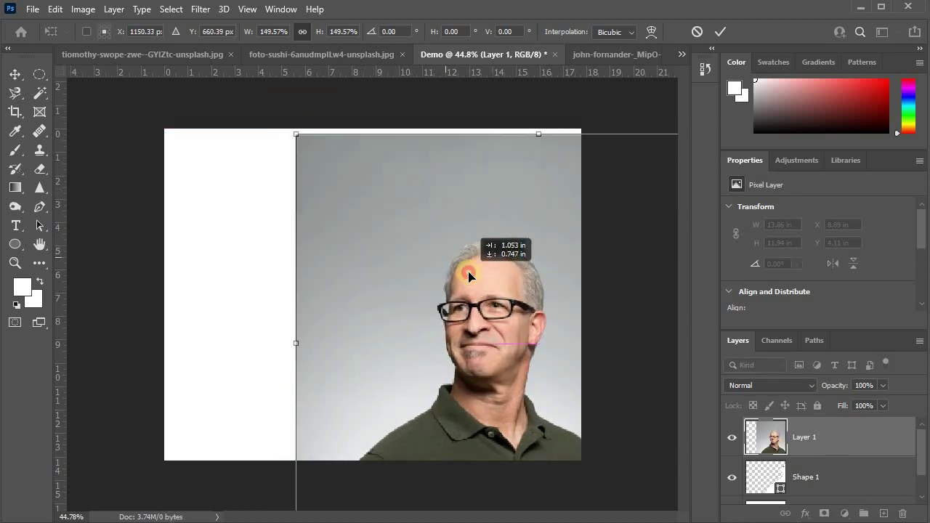
right_click(408, 259)
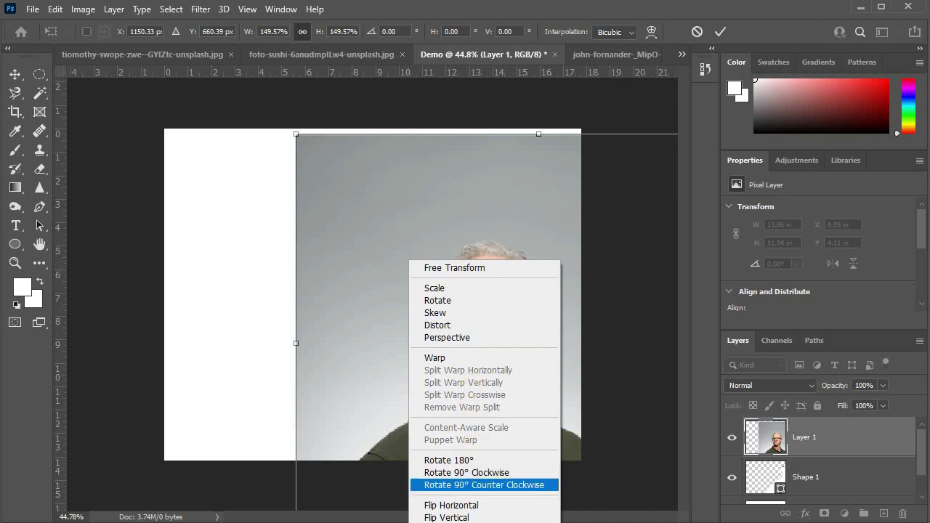
left_click(465, 505)
mouse_move(513, 342)
left_mouse_down()
mouse_move(438, 335)
mouse_move(356, 285)
mouse_move(415, 289)
left_mouse_up()
key("Return")
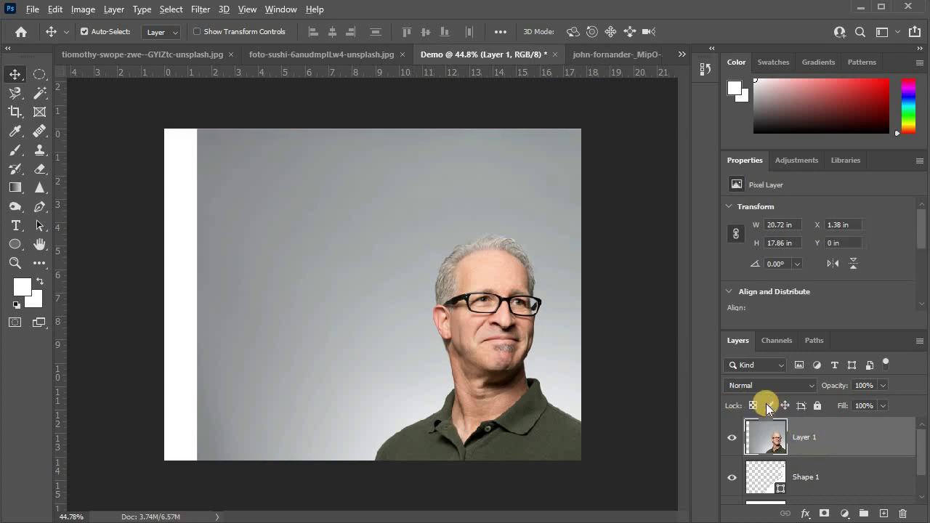
Clip the portrait to Shape 1 and nudge it so the face fits at right
left_click(840, 453, "alt")
left_click_drag(562, 365, 569, 414)
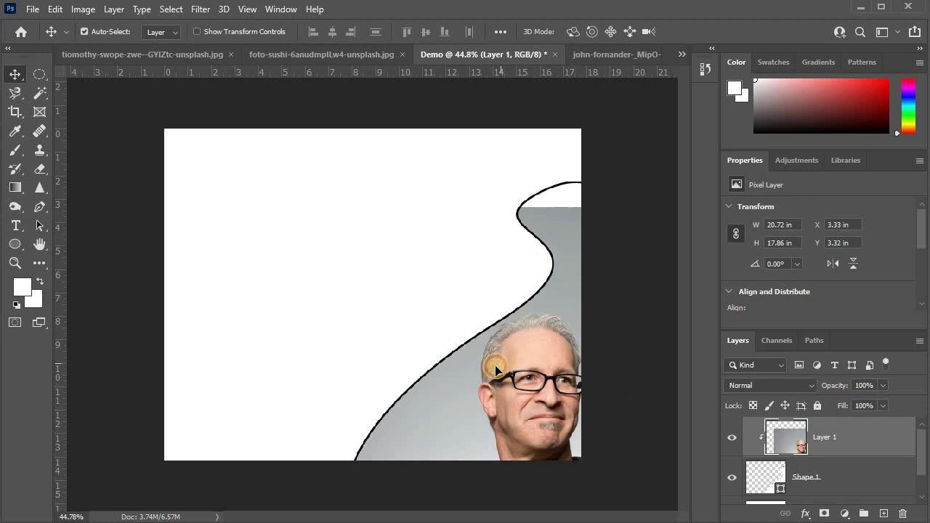
left_click_drag(513, 370, 501, 373)
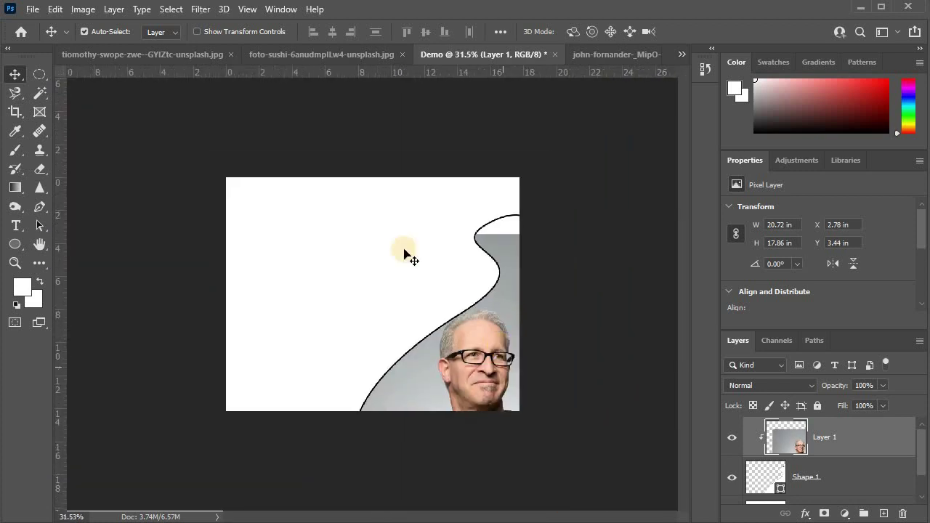
scroll(502, 366, "down", 3)
Deselect and remove Layer 1 and Shape 1, leaving only the white Background layer
left_click(643, 471)
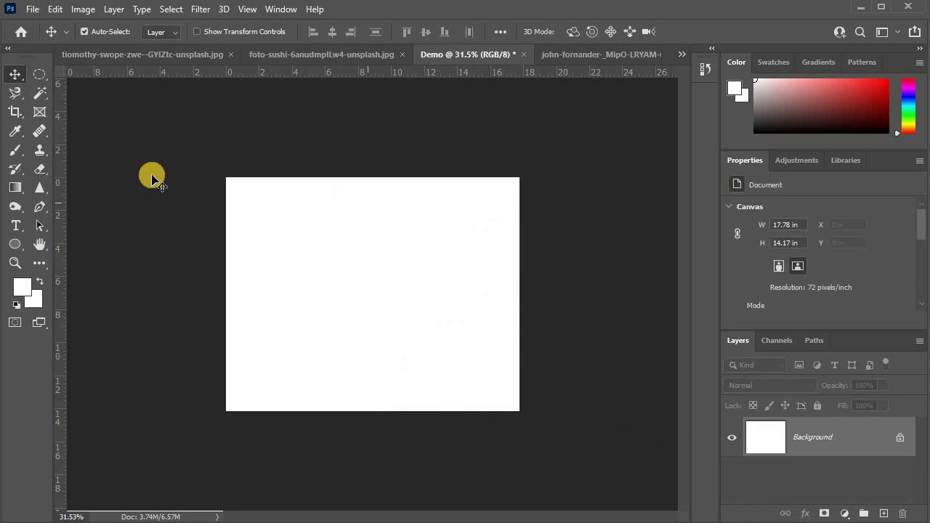
left_click(21, 227)
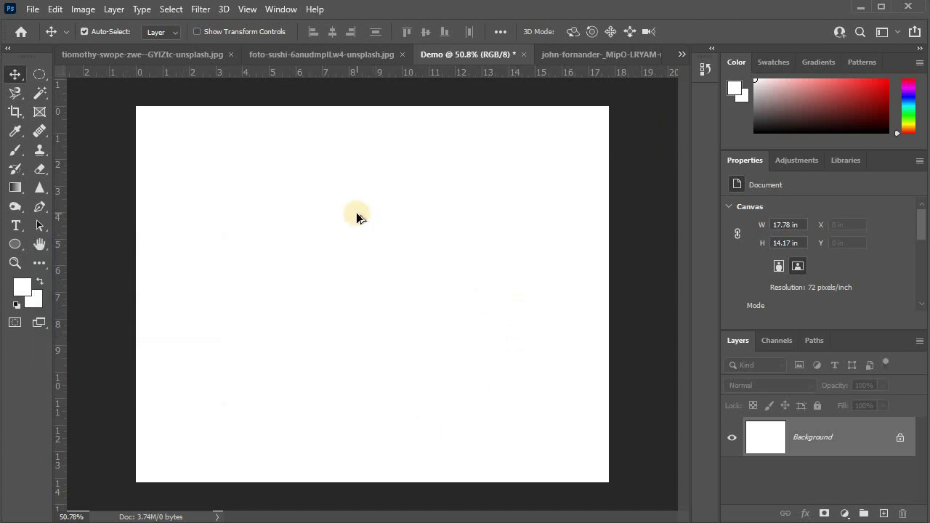
scroll(357, 212, "down", 2)
scroll(356, 212, "up", 1)
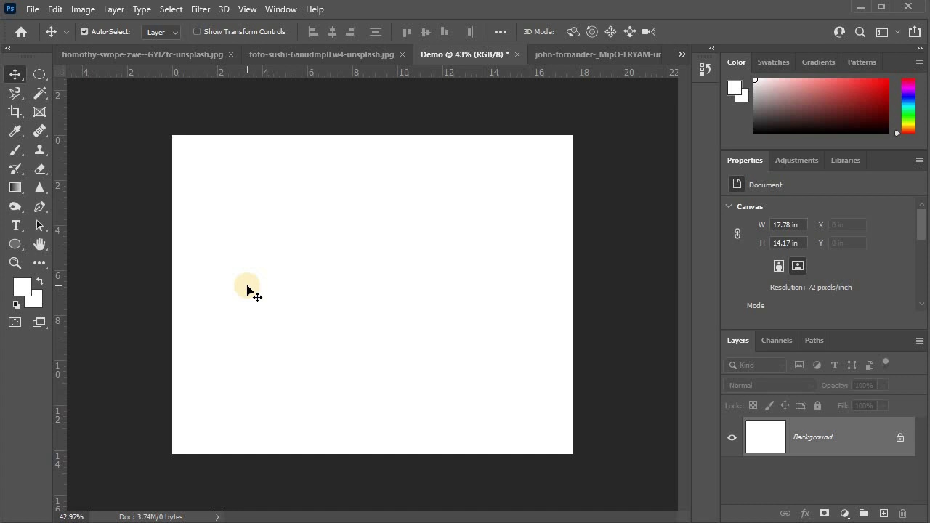
scroll(342, 225, "up", 1)
scroll(343, 225, "down", 2)
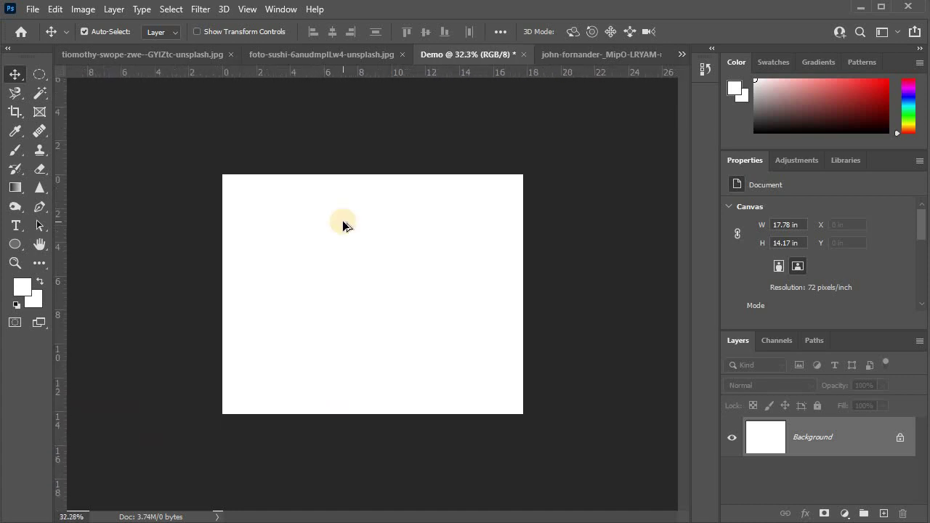
scroll(342, 225, "up", 2)
scroll(343, 225, "down", 2)
scroll(342, 225, "up", 1)
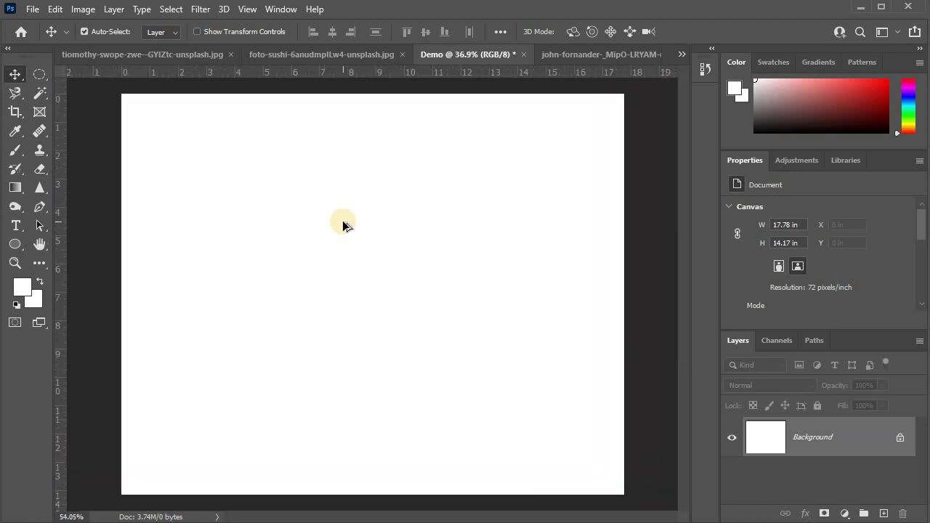
scroll(342, 220, "down", 2)
scroll(342, 220, "up", 1)
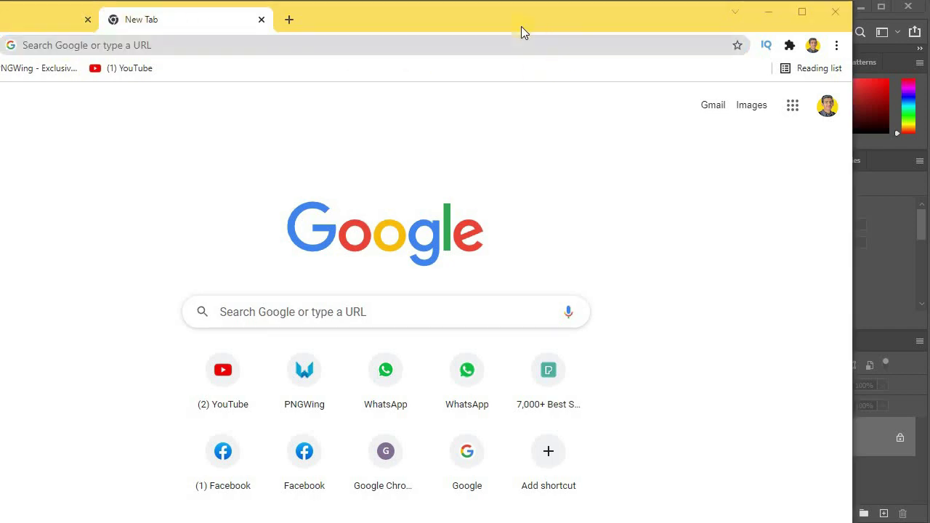
Load unsplash.com in Chrome from the address bar using the 'uns' autocomplete
left_click(498, 12)
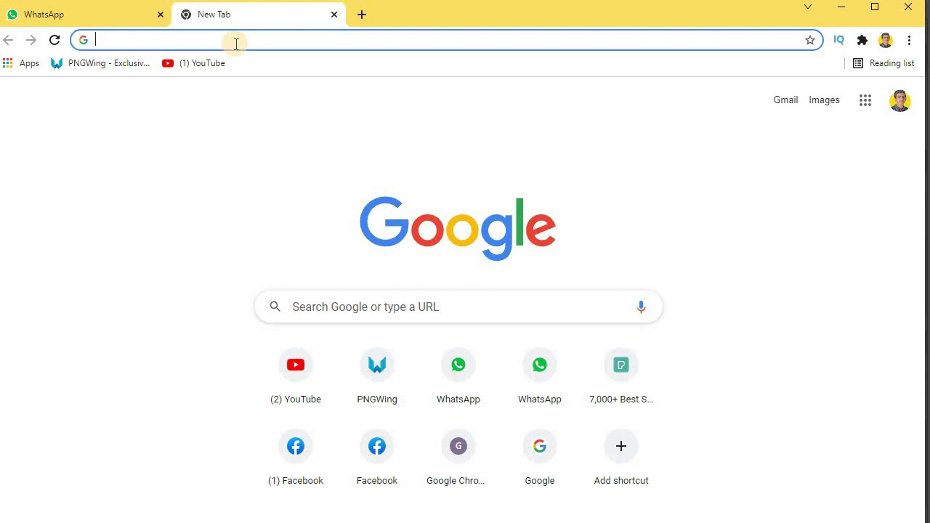
type("s")
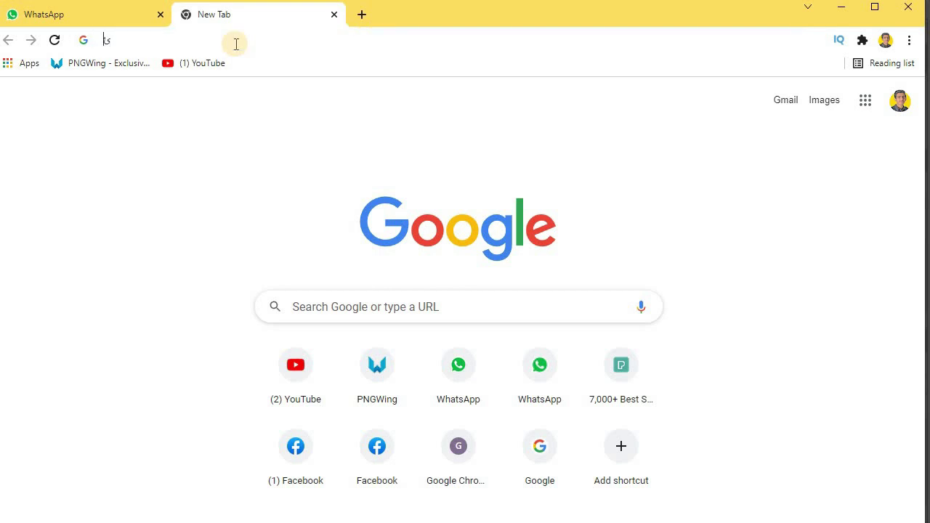
key("BackSpace")
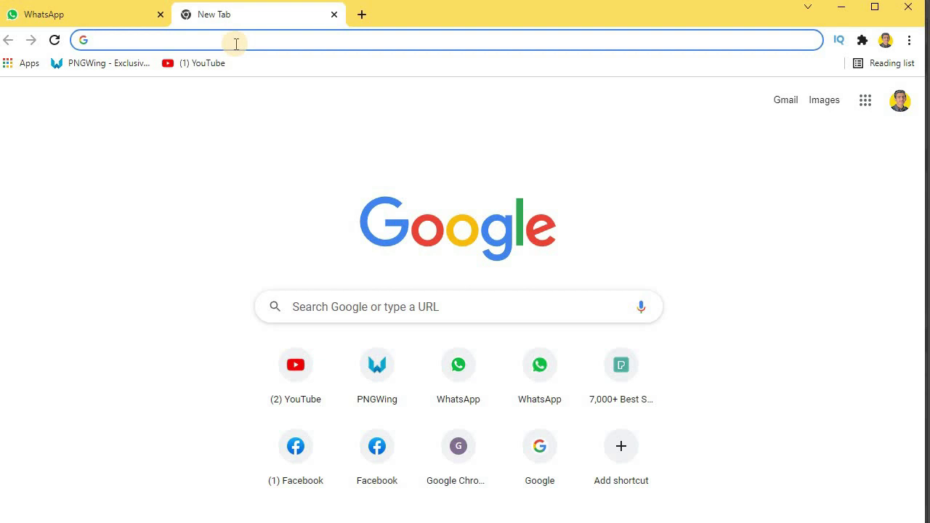
type("unsplash.com")
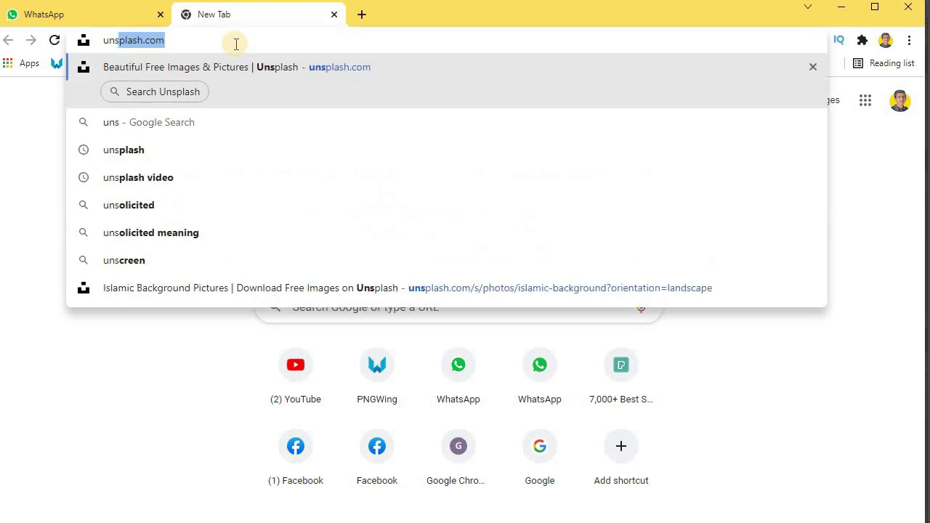
key("Return")
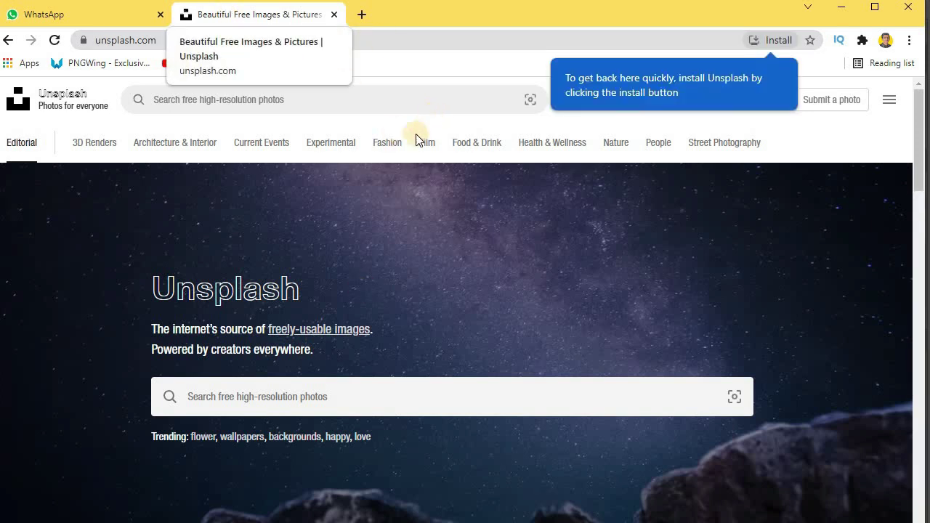
Search the Unsplash photo library for 'landscape'
scroll(395, 251, "down", 15)
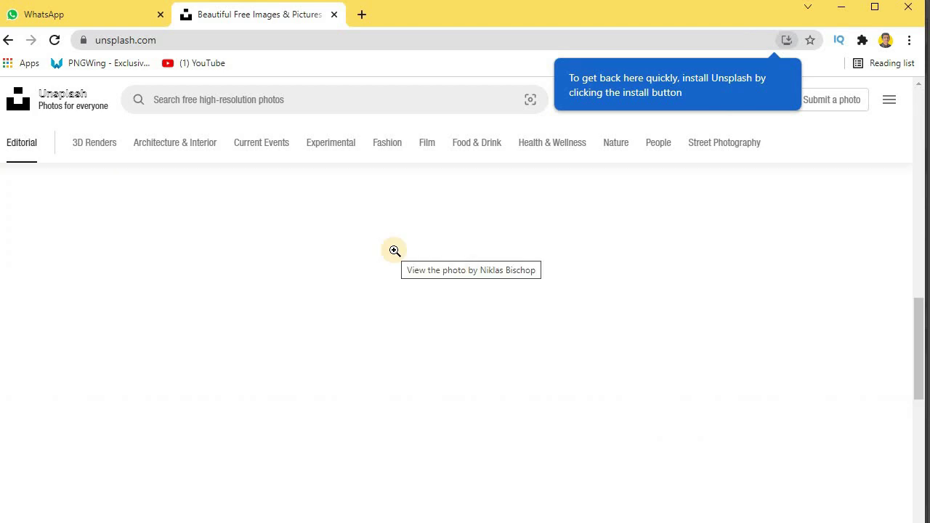
scroll(206, 266, "up", 10)
scroll(266, 312, "up", 5)
scroll(102, 415, "down", 5)
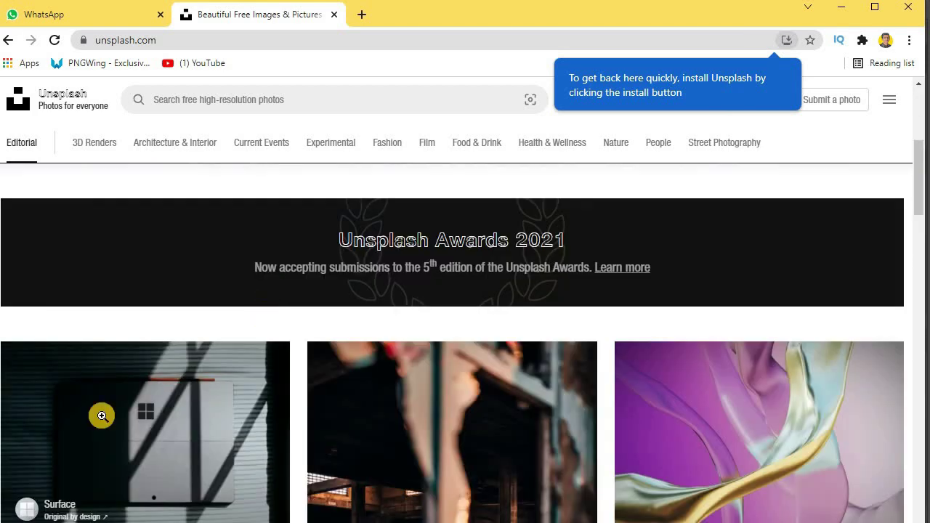
scroll(320, 393, "down", 5)
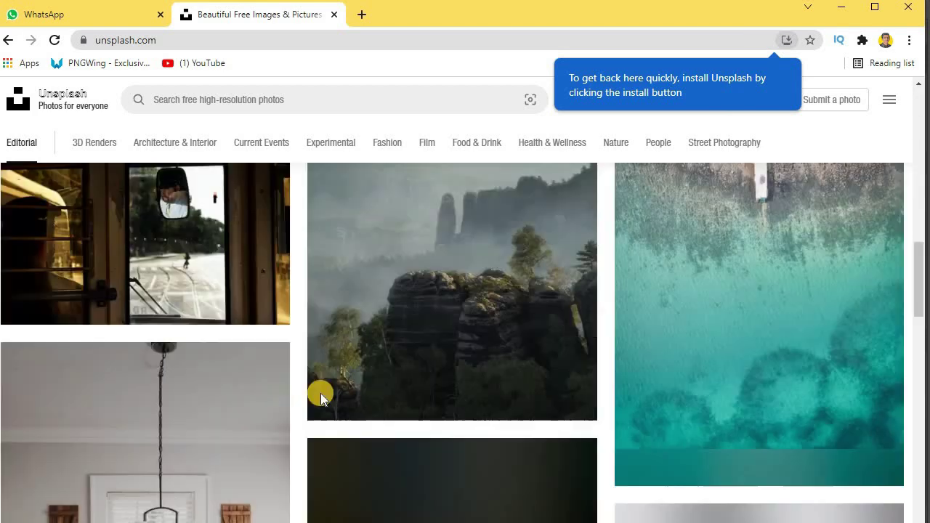
scroll(320, 393, "down", 5)
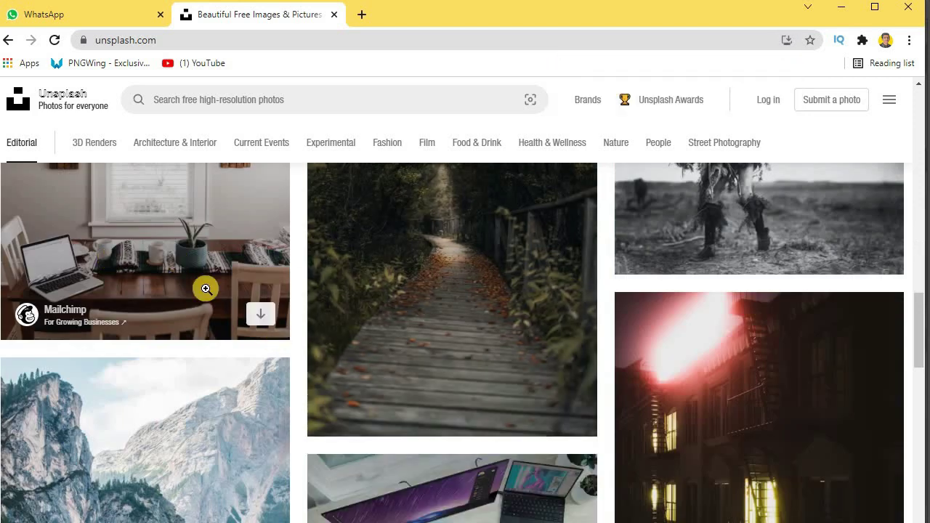
scroll(206, 289, "up", 3)
scroll(218, 185, "up", 7)
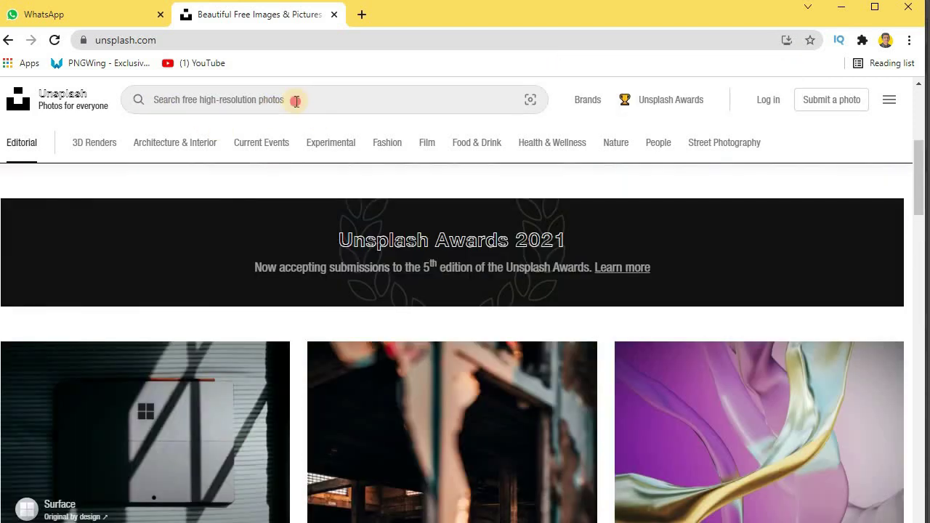
left_click(296, 101)
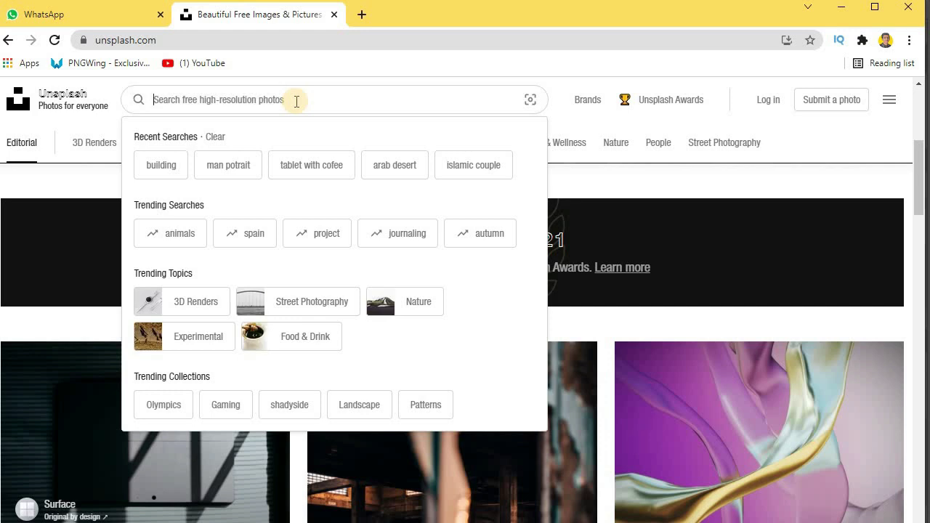
type("lands")
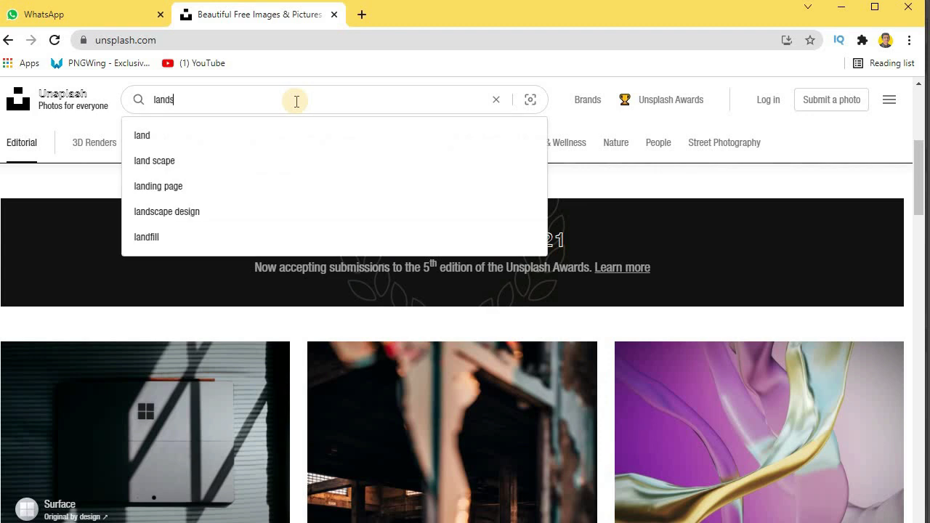
type("cape")
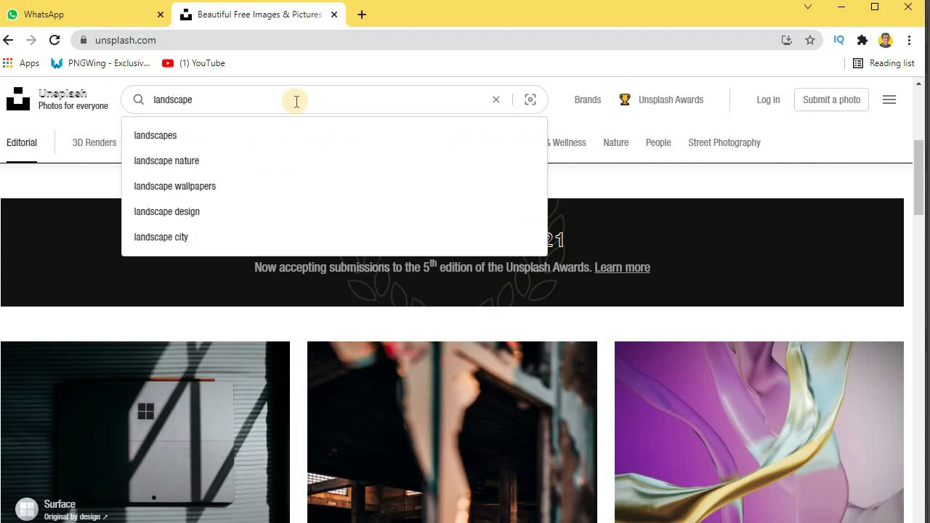
key("Return")
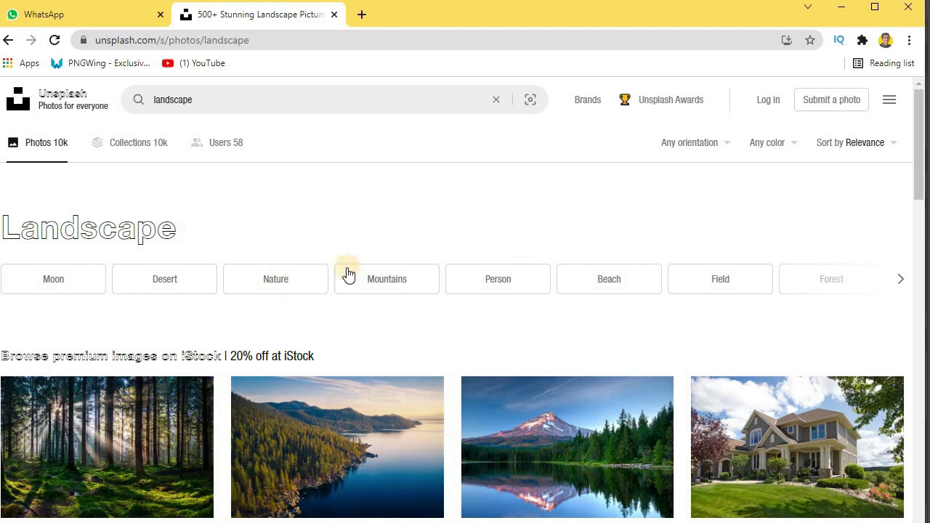
Download the purple-dusk lake photo with the lone tree from the landscape results
scroll(281, 311, "down", 3)
scroll(280, 311, "down", 5)
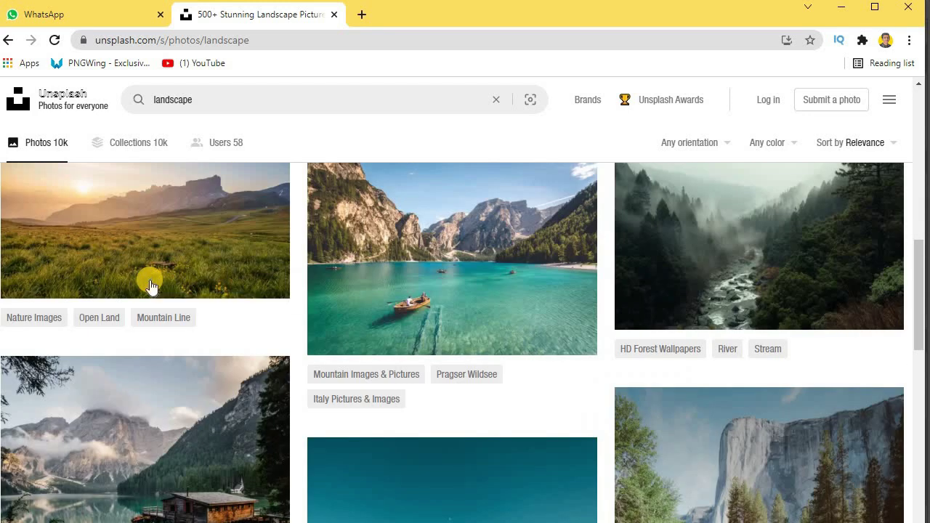
scroll(149, 276, "up", 10)
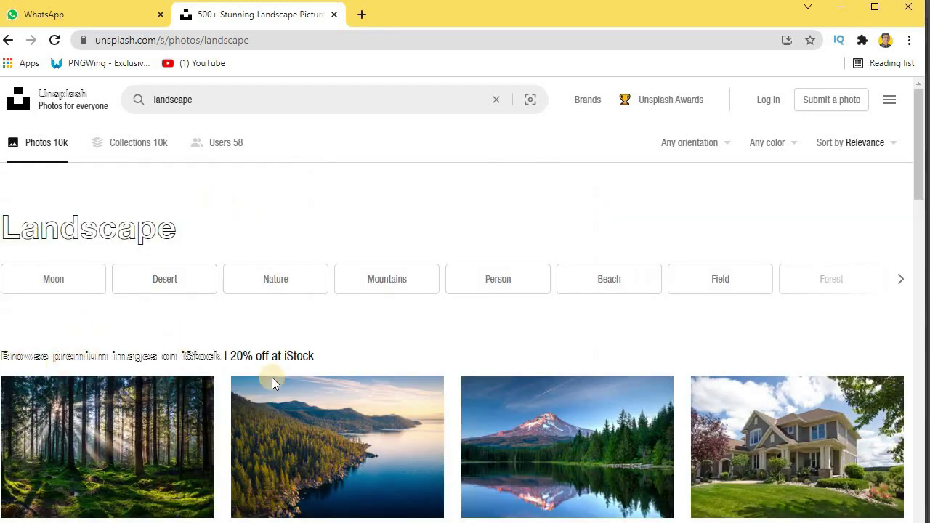
scroll(257, 318, "down", 5)
scroll(124, 317, "down", 5)
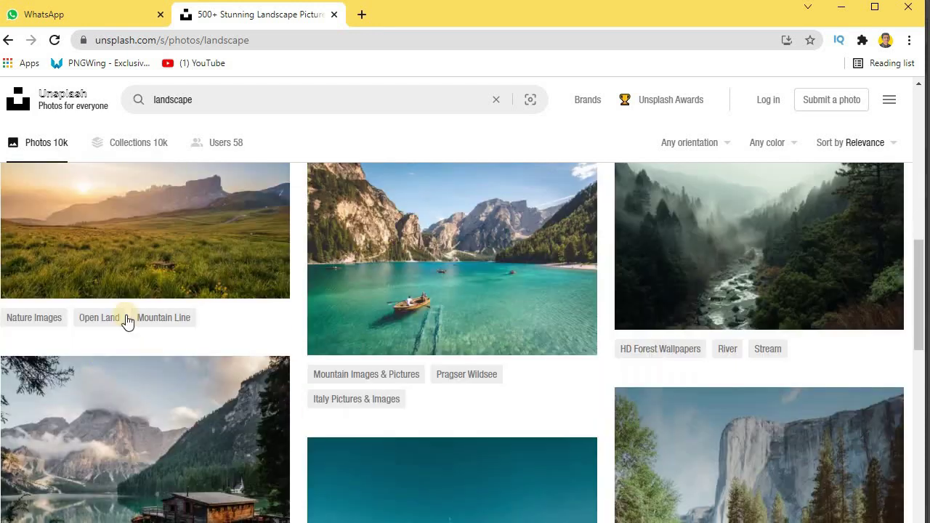
scroll(187, 241, "up", 1)
scroll(310, 415, "up", 4)
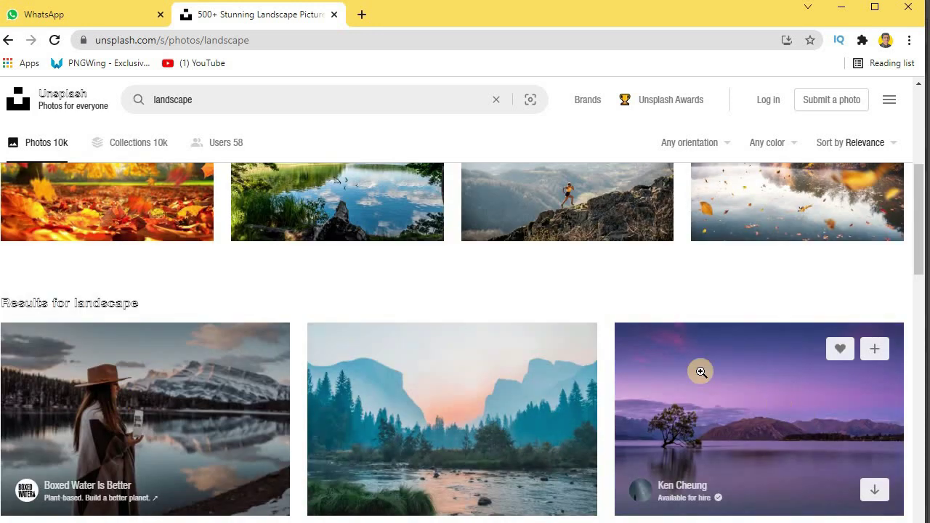
mouse_move(760, 418)
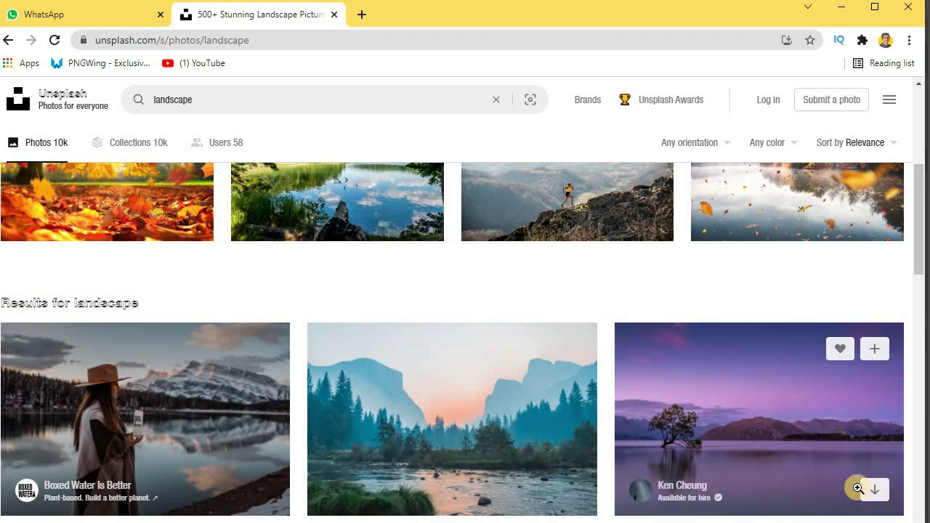
left_click(865, 497)
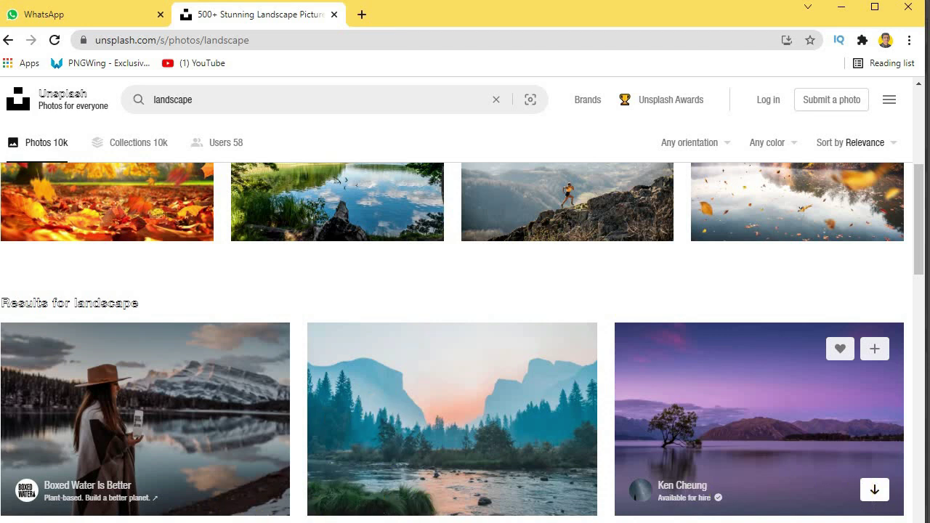
Open a new browser tab and type 'pexel' for the Pexels site
scroll(465, 327, "down", 10)
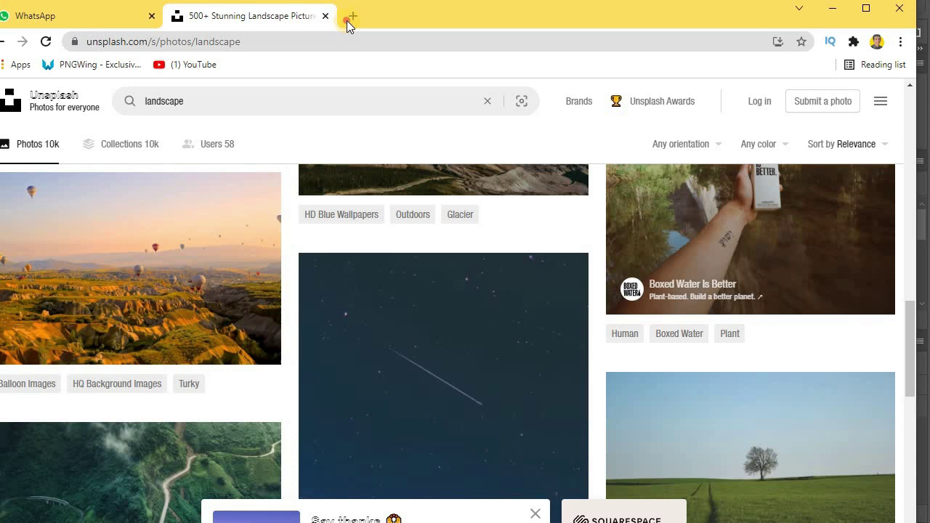
left_click(347, 22)
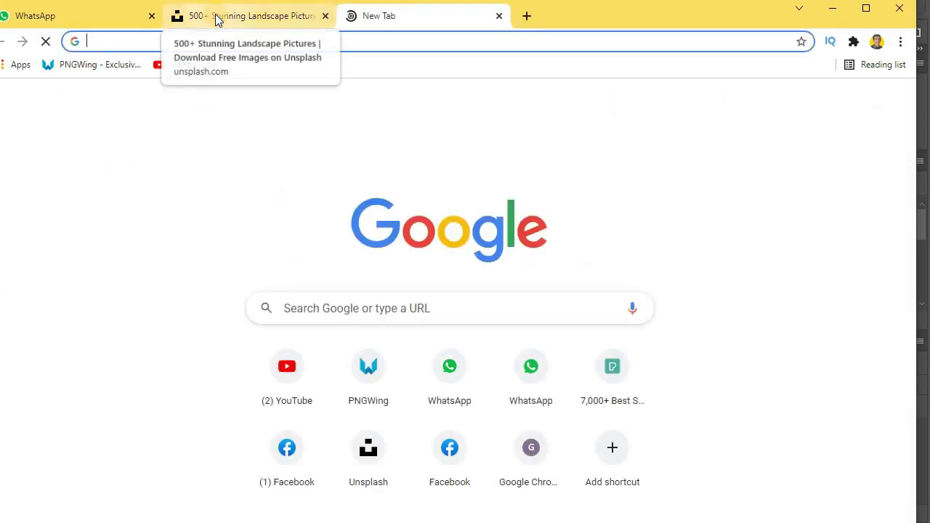
type("pex")
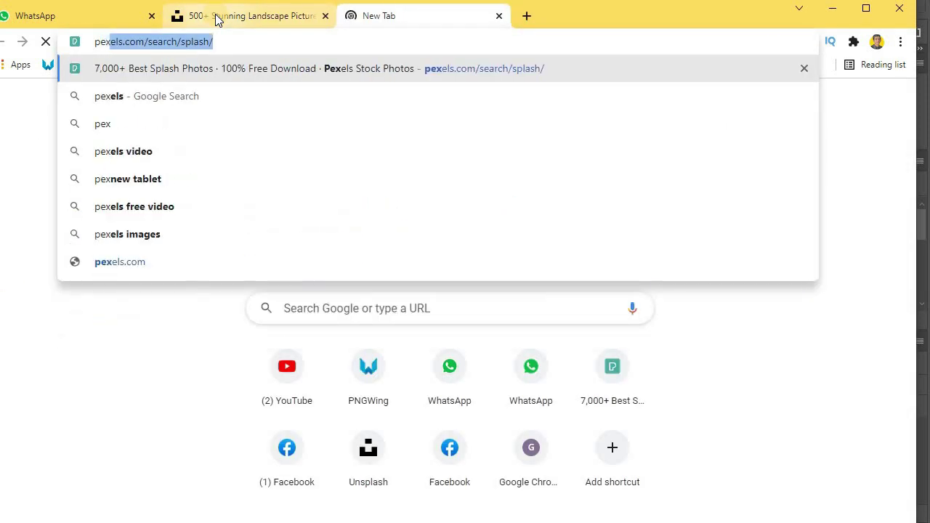
type("el")
Open the pexels.com/search/splash/ results, then another blank browser tab
key("Return")
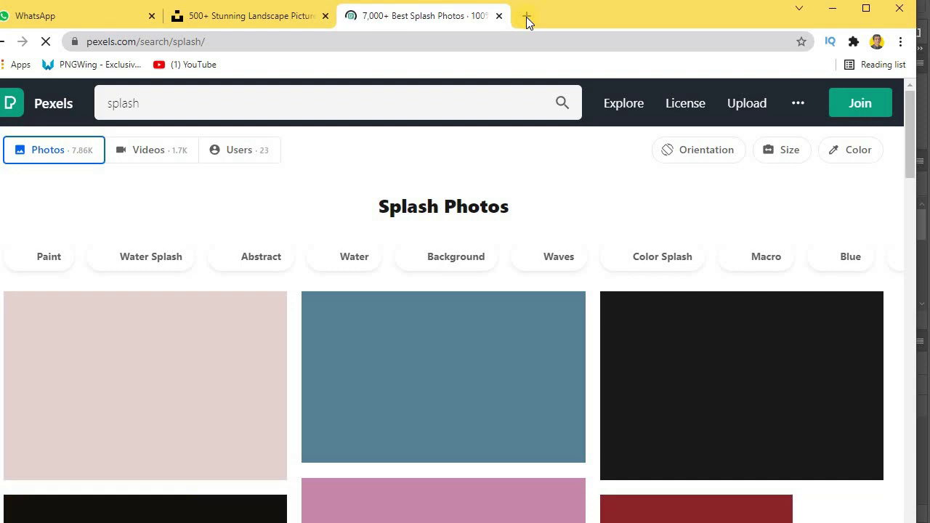
left_click(526, 17)
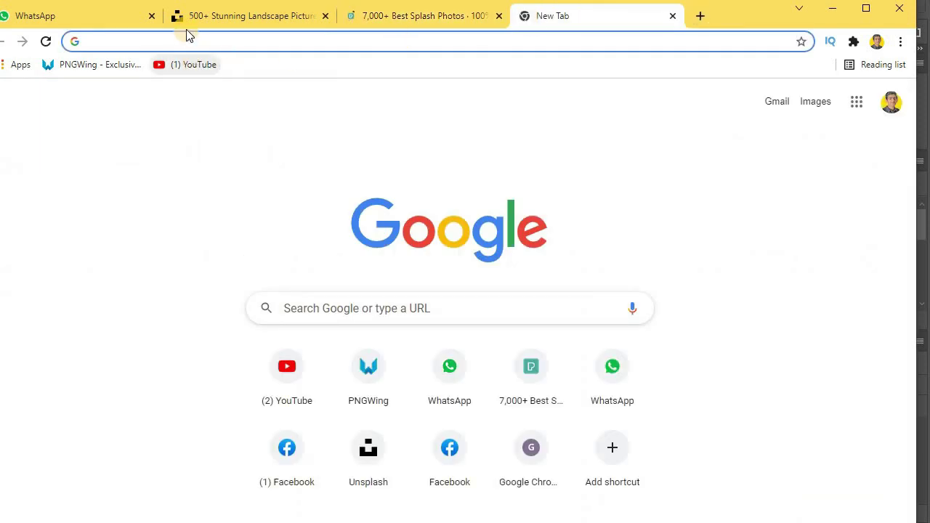
Search for 'pixabay', open the Pixabay free-images home page, then another blank tab
type("picabay")
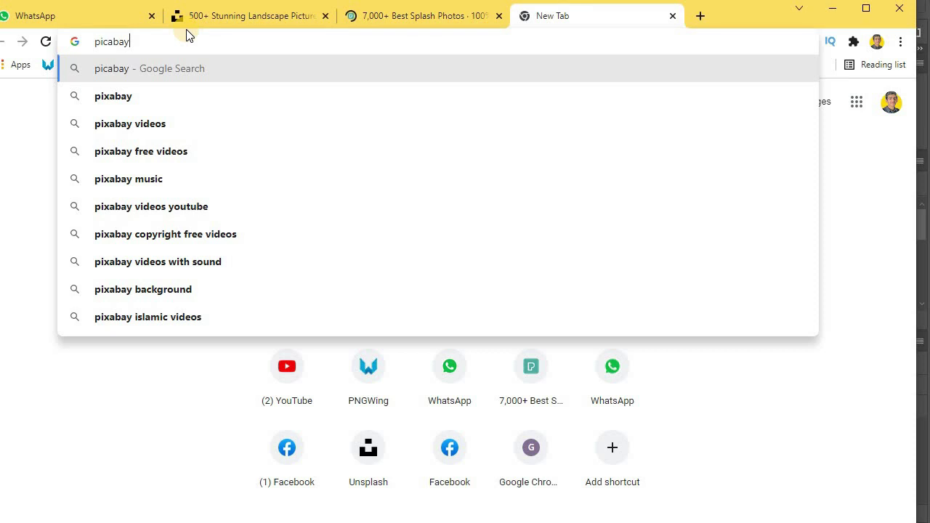
key("BackSpace")
key("BackSpace")
key("BackSpace")
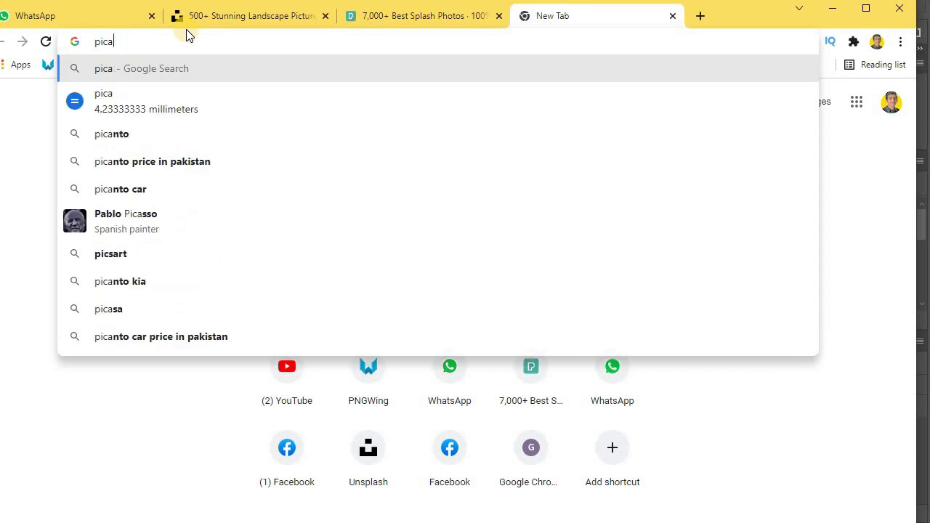
key("BackSpace")
key("BackSpace")
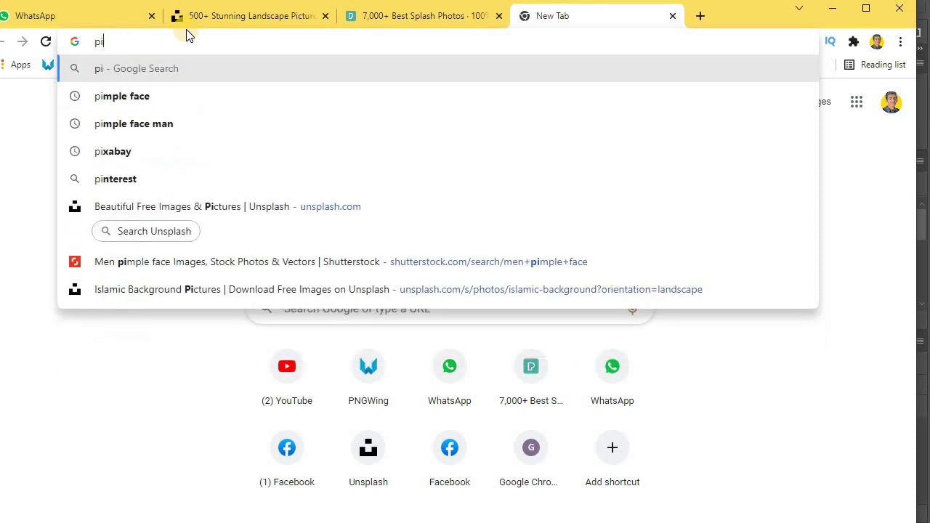
type("xa")
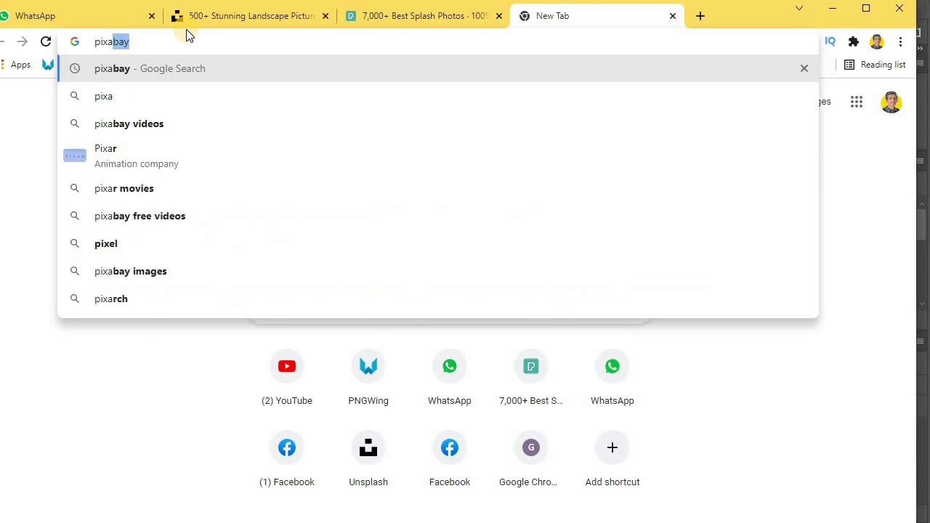
key("Return")
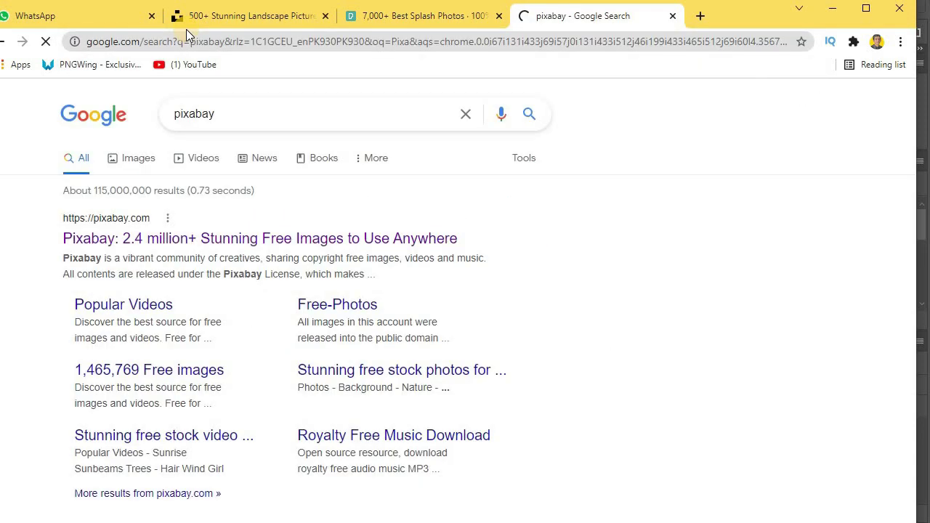
left_click(143, 240)
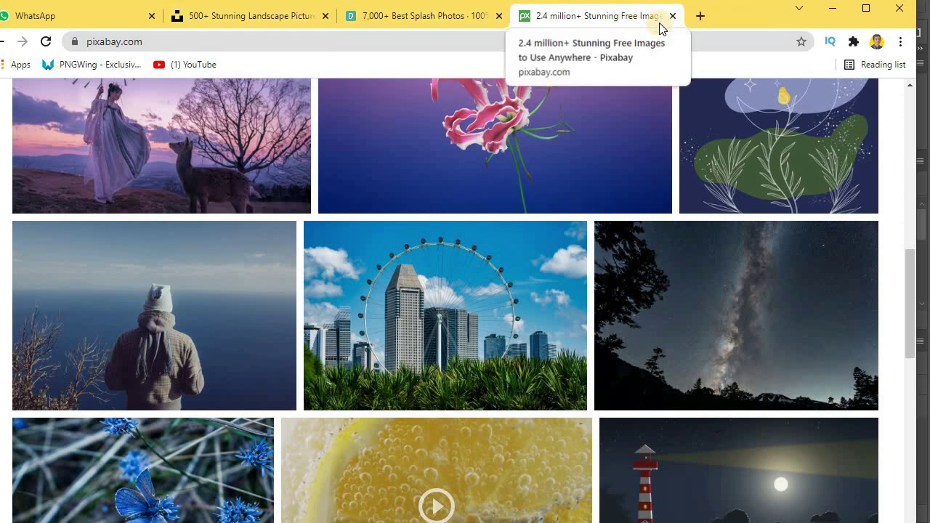
left_click(700, 15)
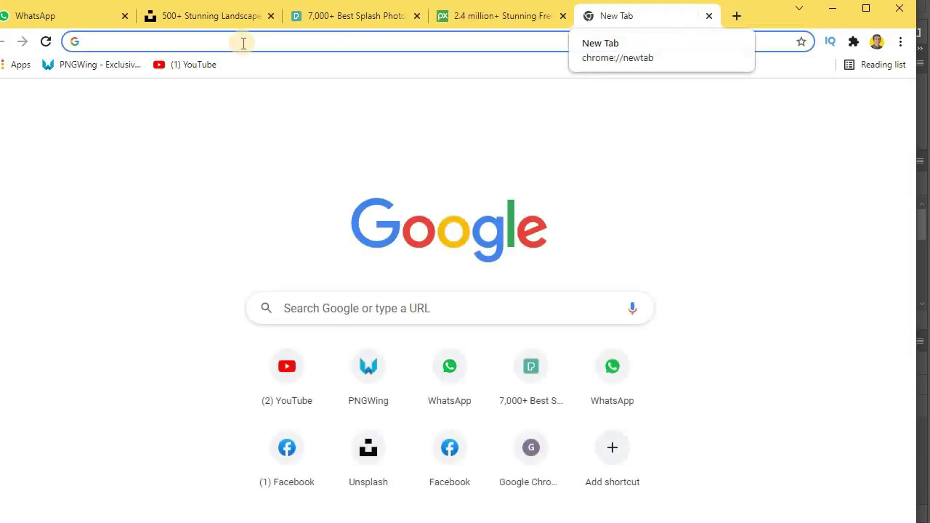
Go to PNGWing and start a search of its transparent images for WhatsApp
left_click(97, 64)
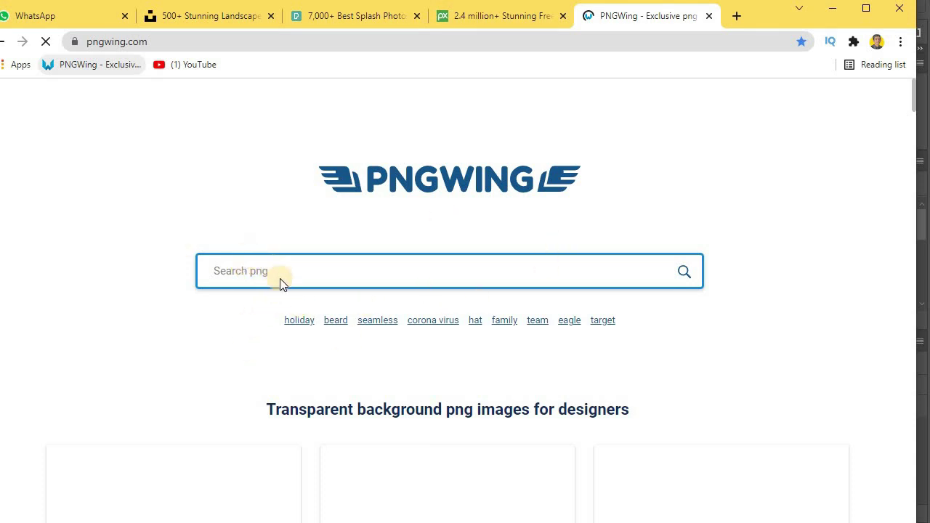
scroll(280, 283, "down", 10)
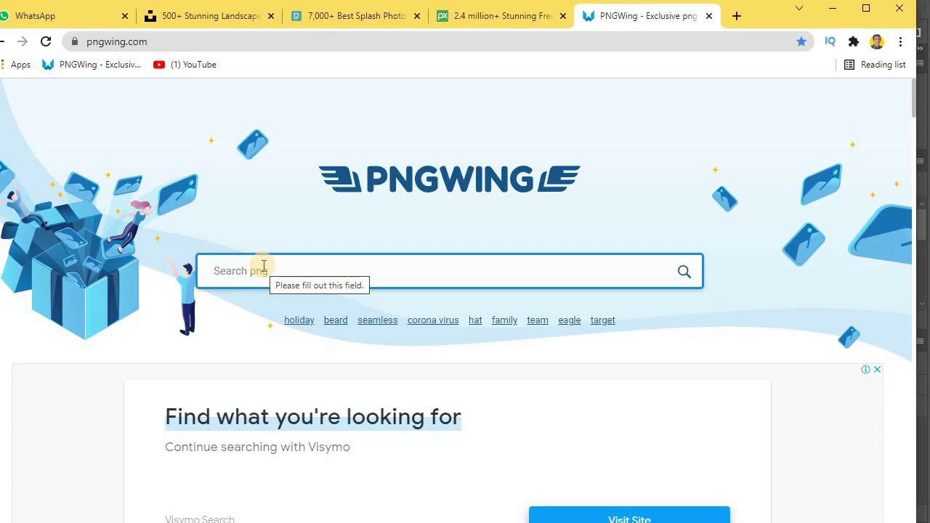
left_click(291, 280)
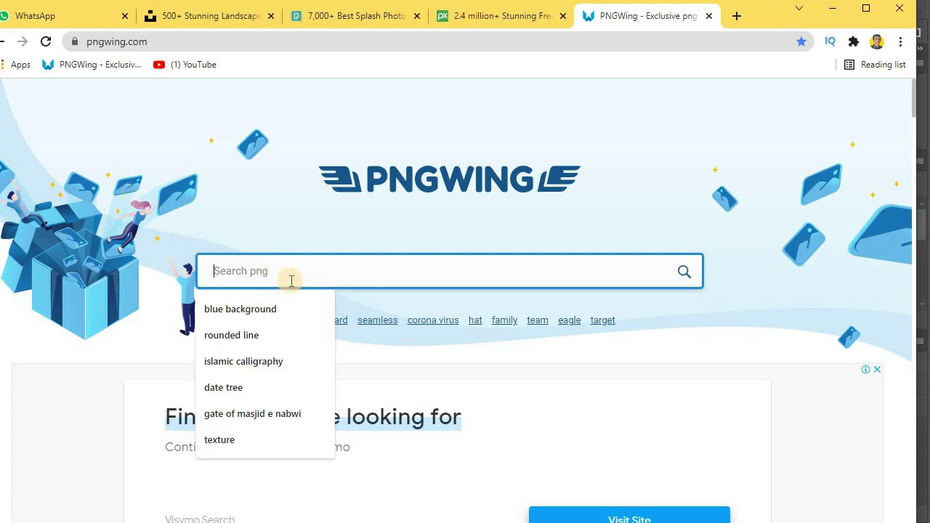
type("h")
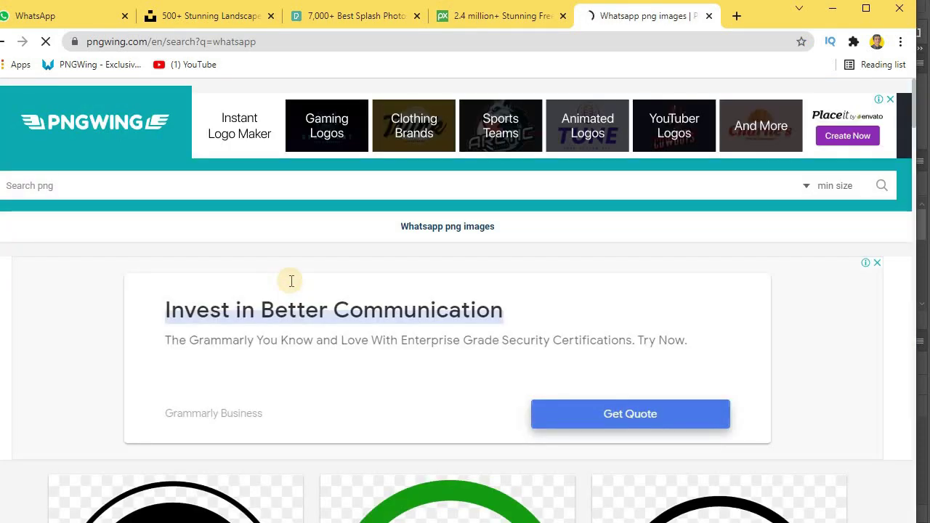
Open the 1000x1000px green WhatsApp Application logo PNG page from the results
scroll(363, 330, "down", 2)
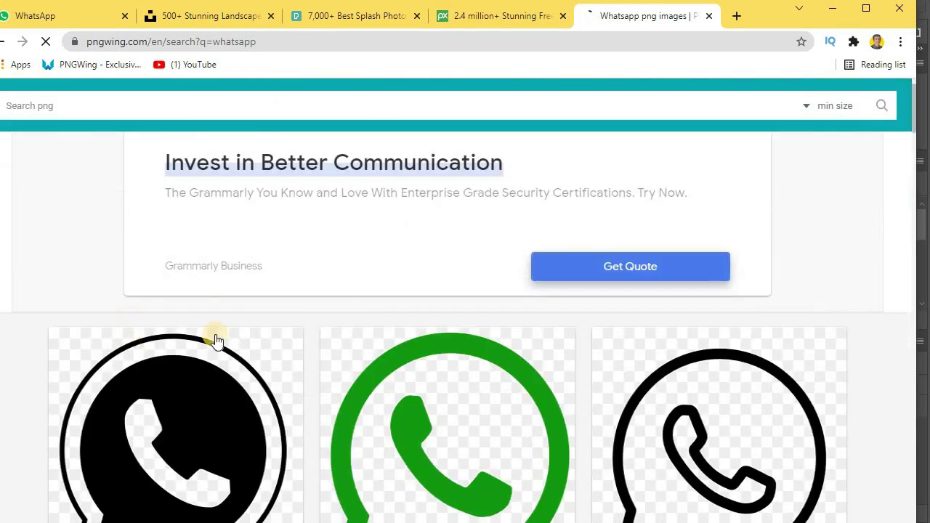
scroll(216, 340, "down", 4)
scroll(208, 342, "down", 6)
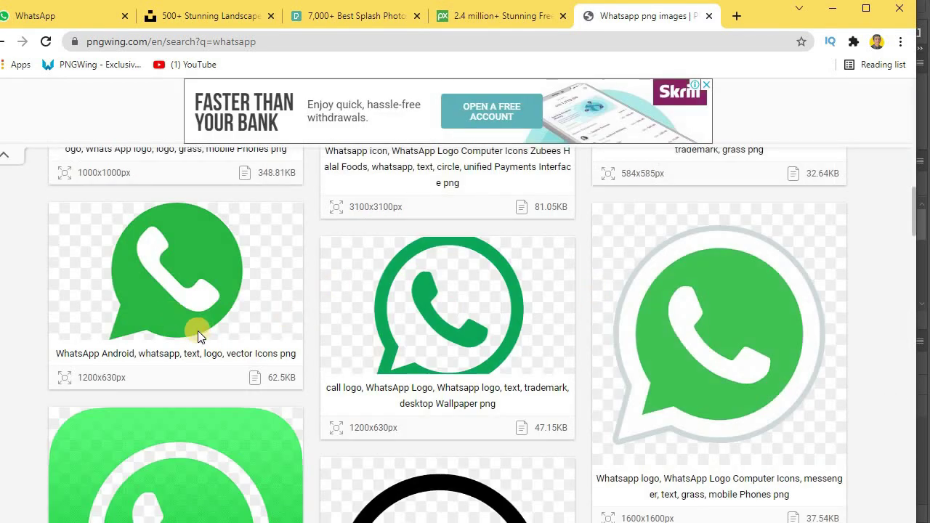
scroll(198, 331, "down", 3)
scroll(178, 300, "down", 5)
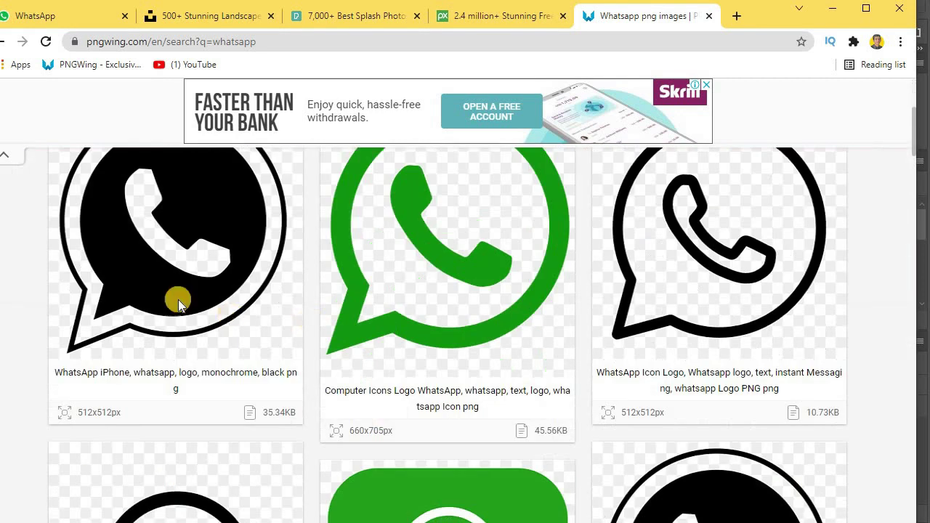
scroll(178, 299, "down", 3)
scroll(364, 324, "down", 3)
scroll(179, 280, "down", 2)
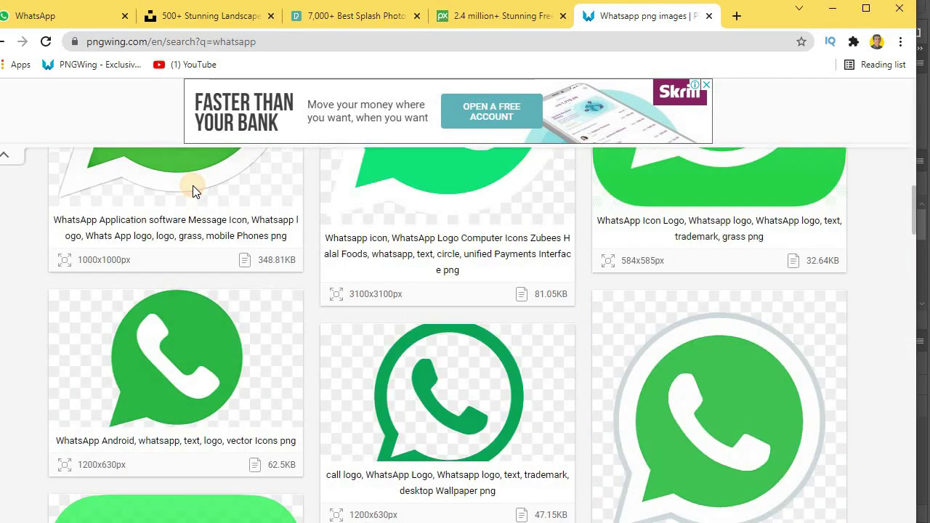
left_click(193, 187)
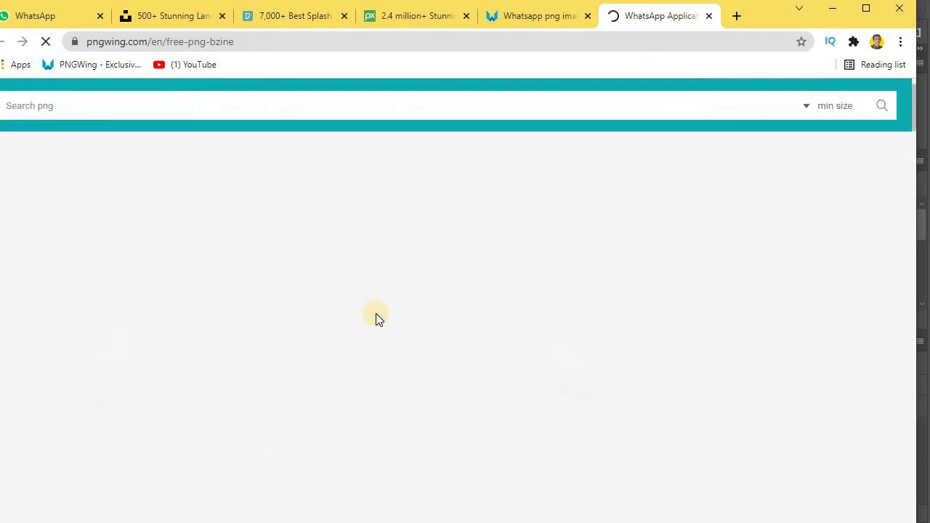
scroll(376, 314, "down", 10)
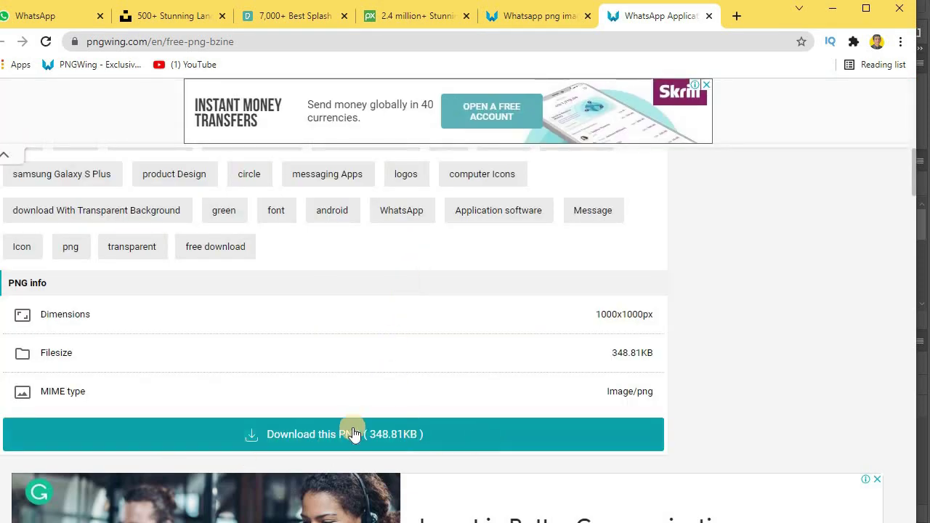
Start the green WhatsApp logo PNG download, confirm 'I am human', and select the four truck tiles
left_click(318, 434)
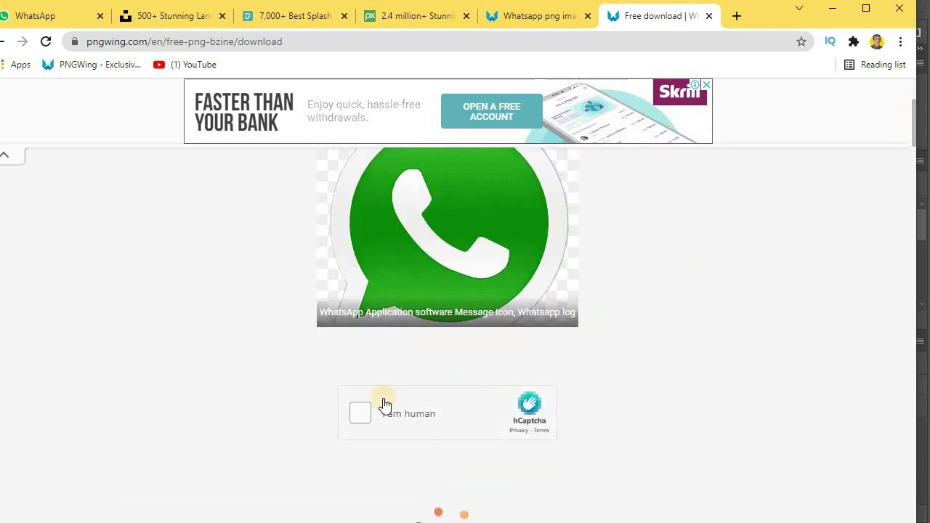
left_click(356, 414)
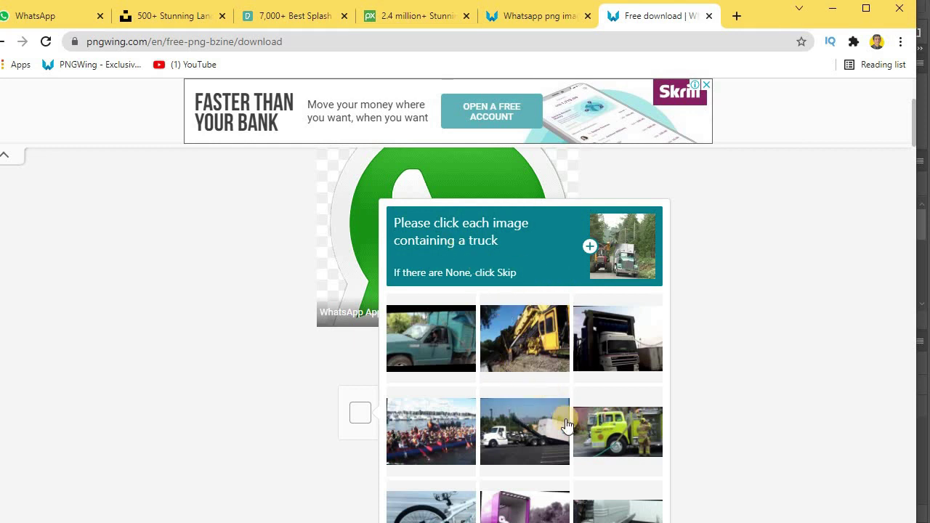
left_click(522, 430)
left_click(595, 329)
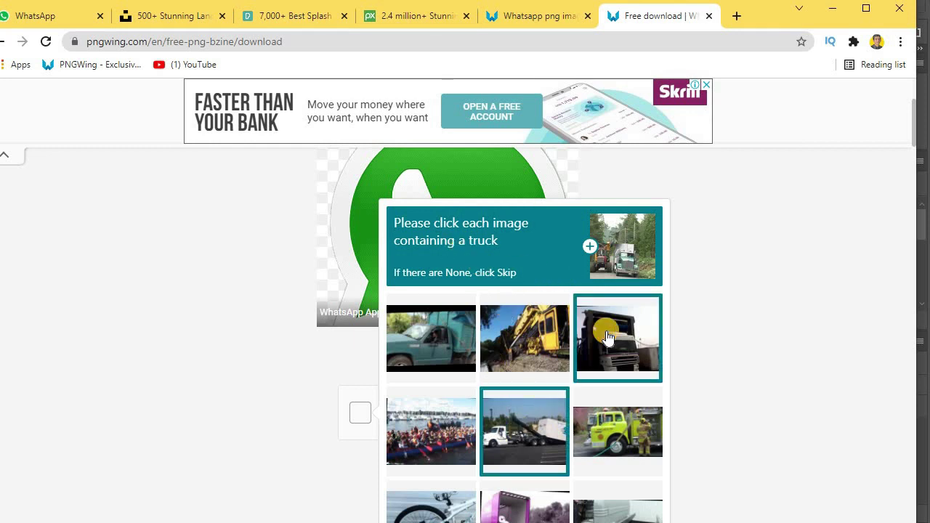
left_click(597, 430)
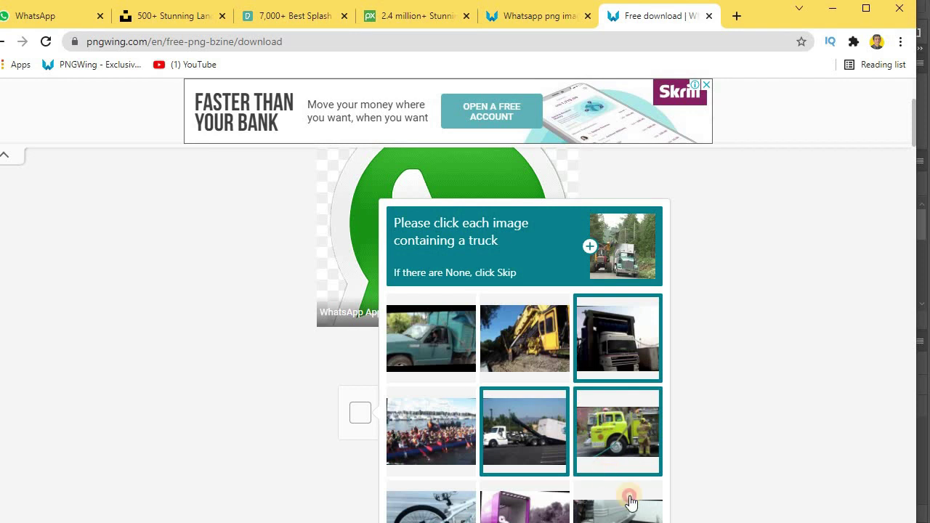
left_click(629, 501)
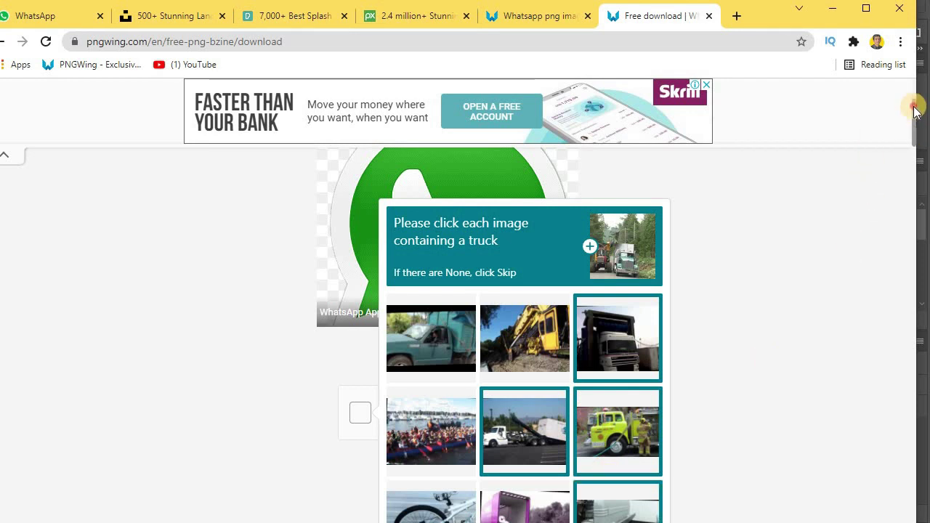
Verify the hCaptcha truck selections to finish the download, then hide the browser
left_click(914, 166)
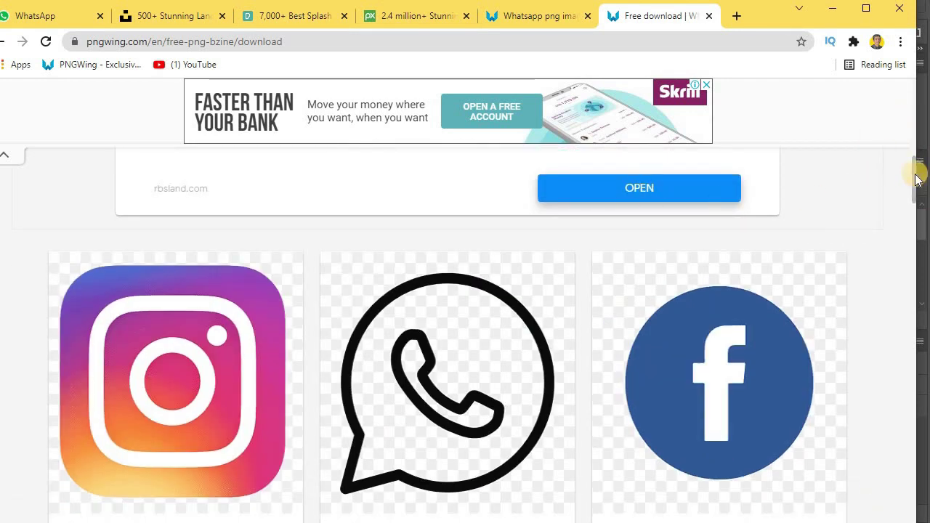
left_click_drag(916, 172, 915, 135)
left_click(619, 421)
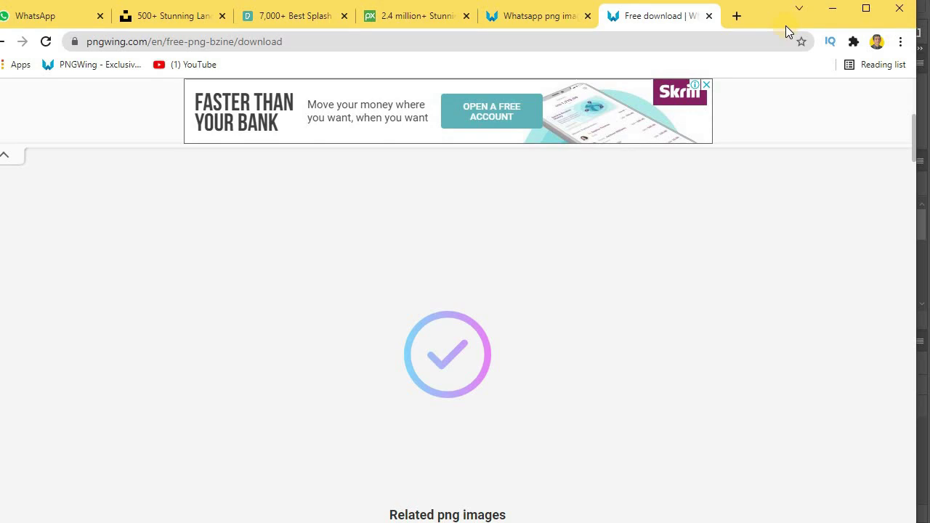
left_click(832, 8)
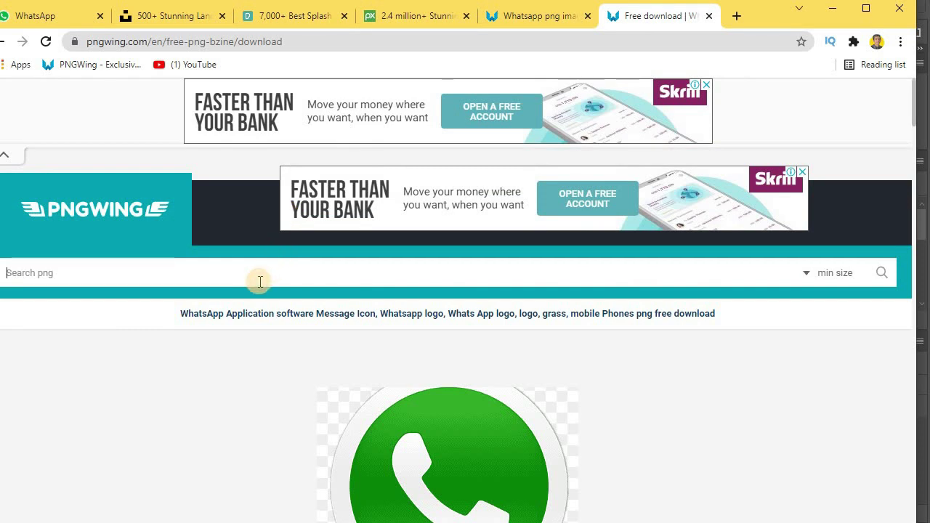
Search PNGWing for 'happy man' PNG images
type("ma")
key("BackSpace")
key("BackSpace")
key("BackSpace")
type("h")
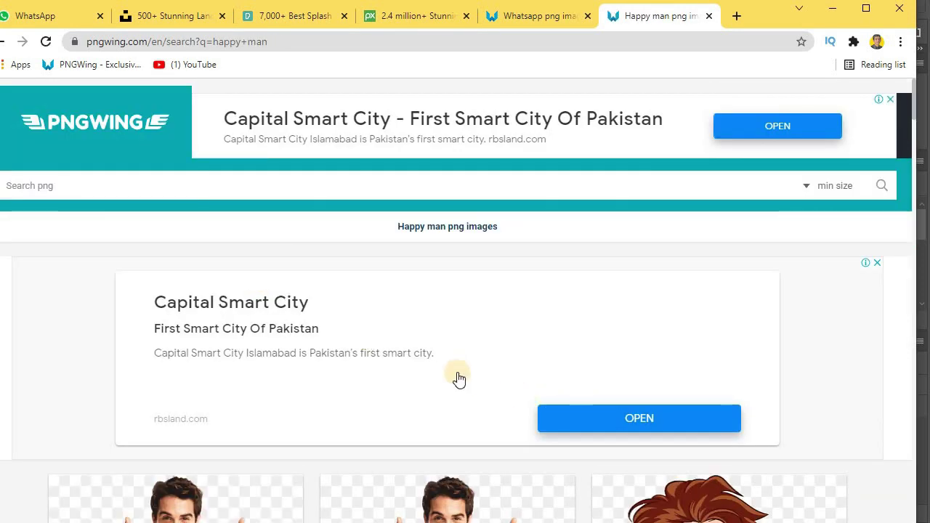
scroll(459, 377, "down", 5)
scroll(170, 224, "up", 5)
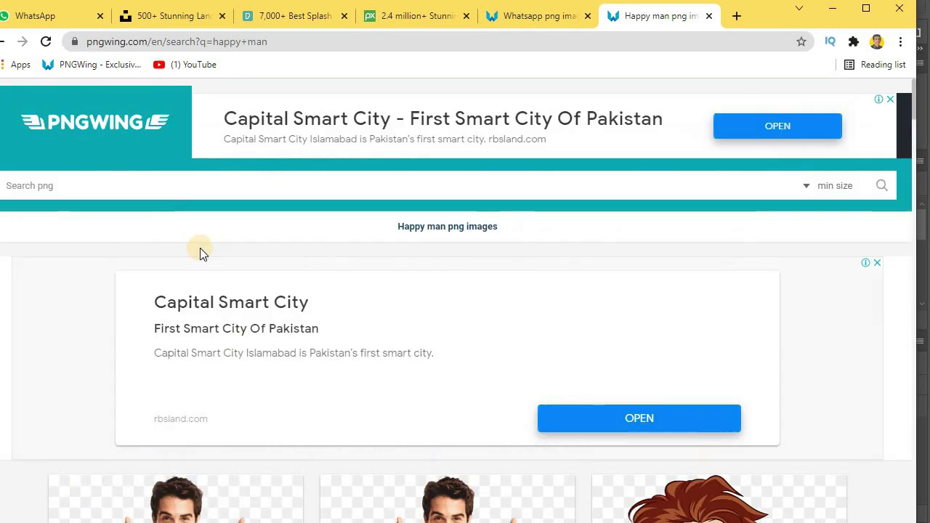
scroll(199, 248, "down", 5)
Download the happy man in tartan shirt PNG
left_click(721, 416)
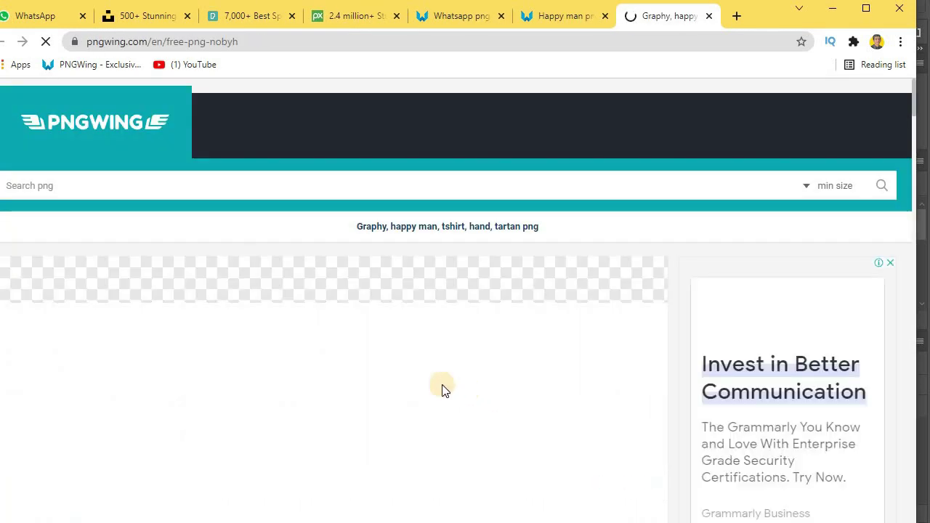
scroll(407, 339, "down", 5)
scroll(356, 334, "down", 5)
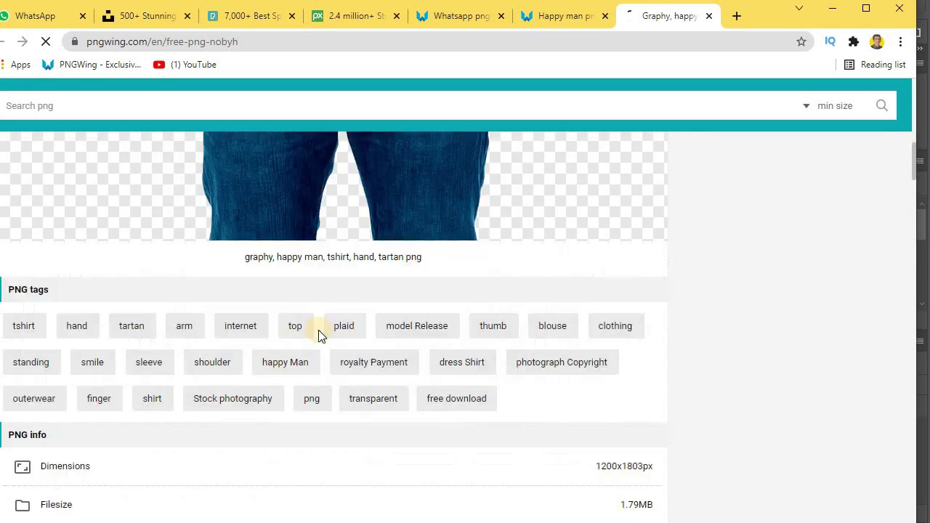
scroll(319, 330, "down", 4)
left_click(320, 312)
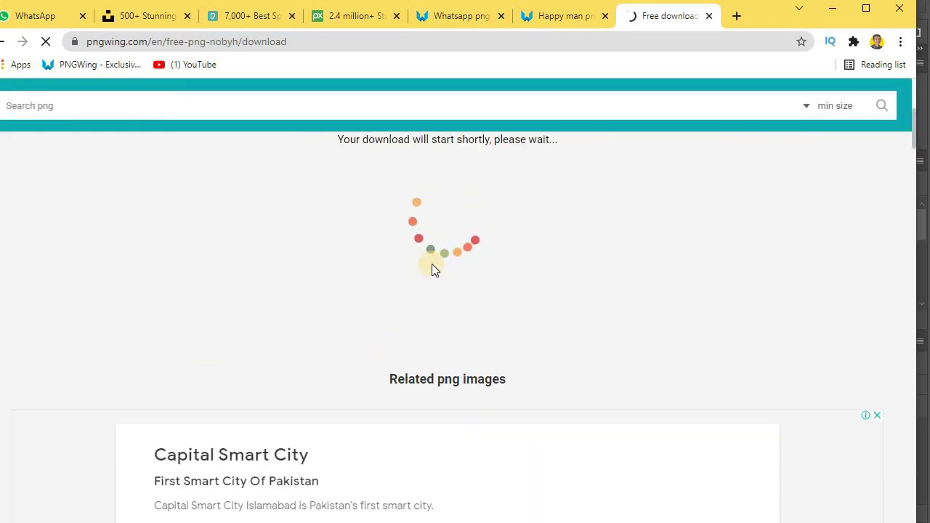
Return to the results and start a new search for 'shoe'
left_click(574, 16)
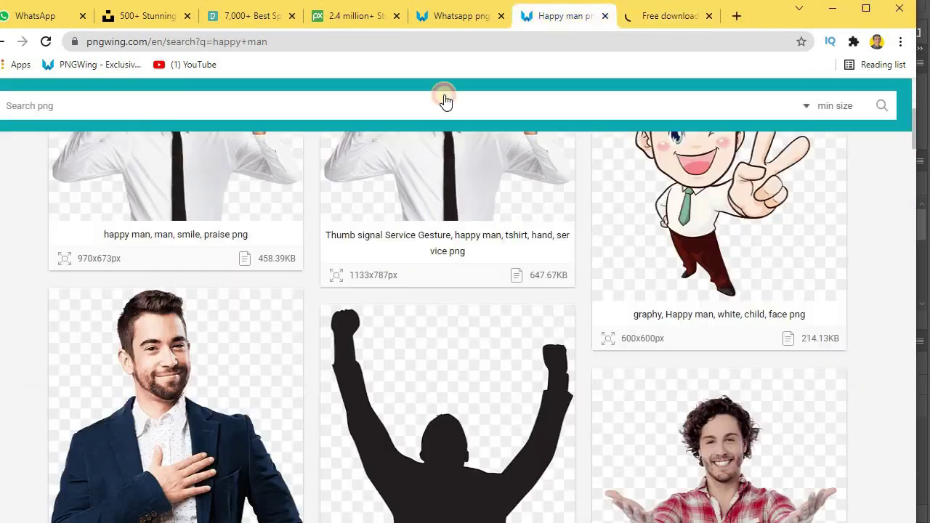
scroll(337, 286, "up", 10)
left_click(85, 176)
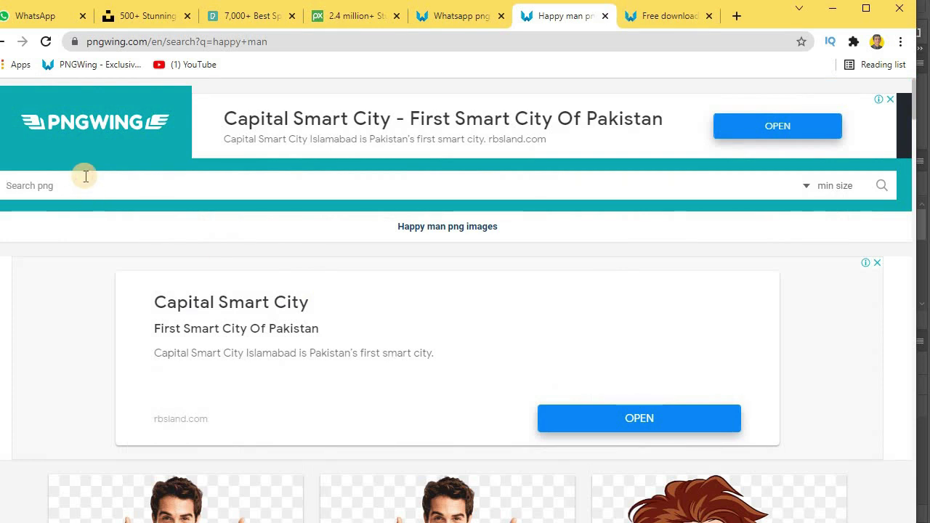
type("sh")
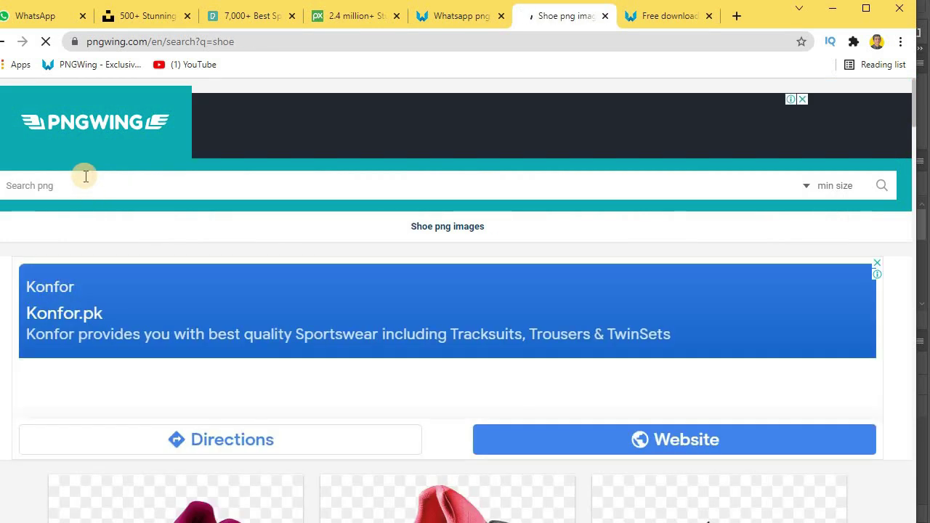
Browse the shoe results and open the red Nike shoe image's page
scroll(266, 472, "down", 5)
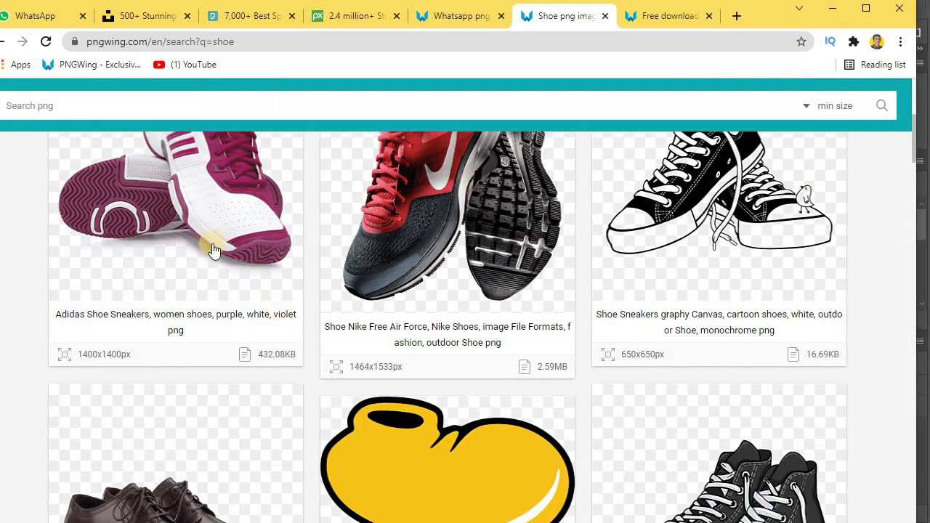
scroll(240, 258, "up", 5)
scroll(586, 357, "down", 5)
scroll(769, 205, "up", 1)
left_click(504, 260)
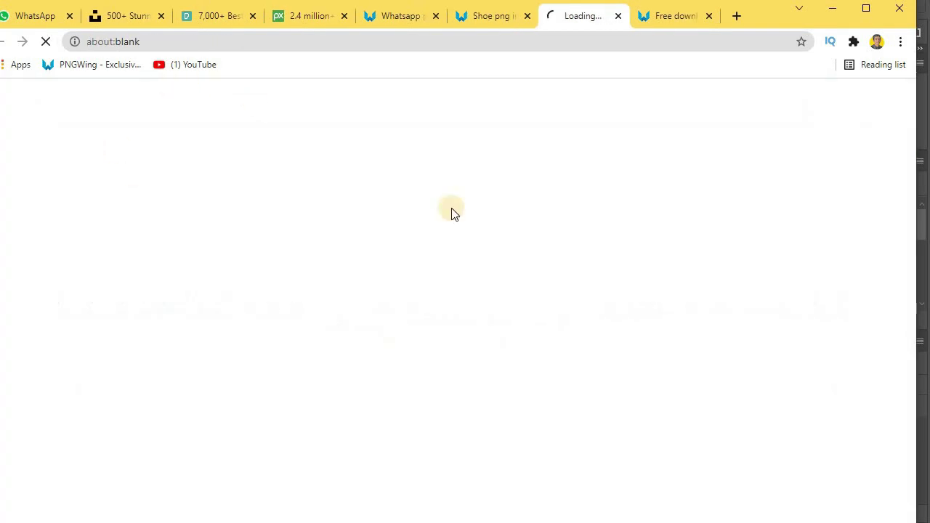
Download the related blue and orange Nike running shoe PNG and return to the Photoshop Demo document
scroll(437, 302, "down", 10)
scroll(363, 305, "down", 3)
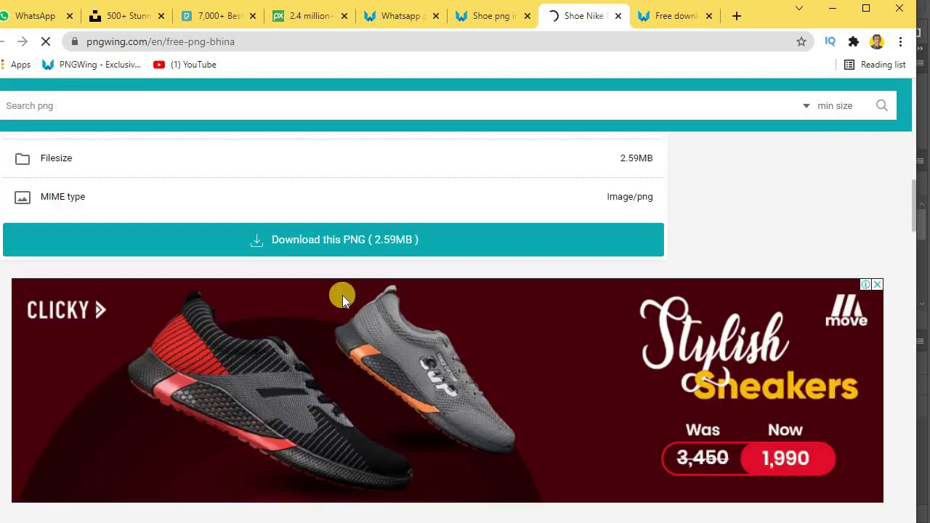
scroll(340, 294, "down", 3)
left_click(208, 385)
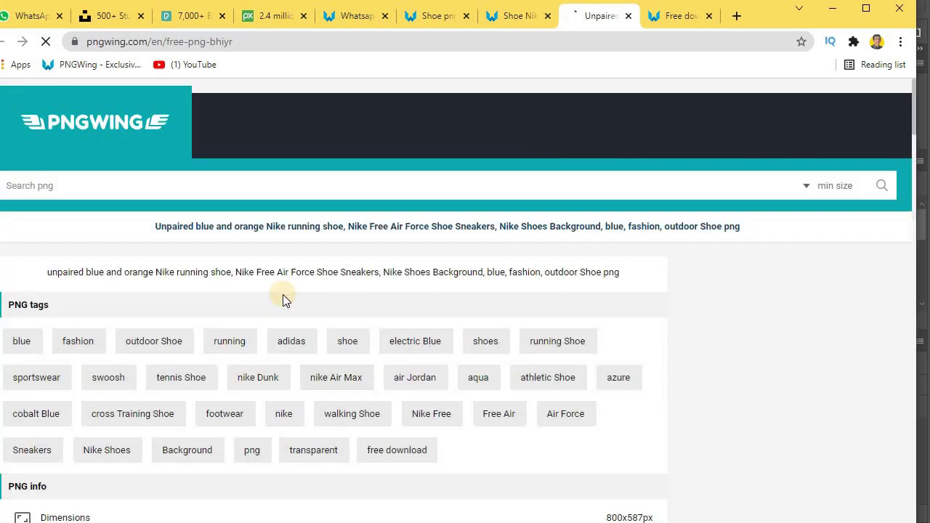
scroll(327, 276, "down", 5)
left_click(349, 208)
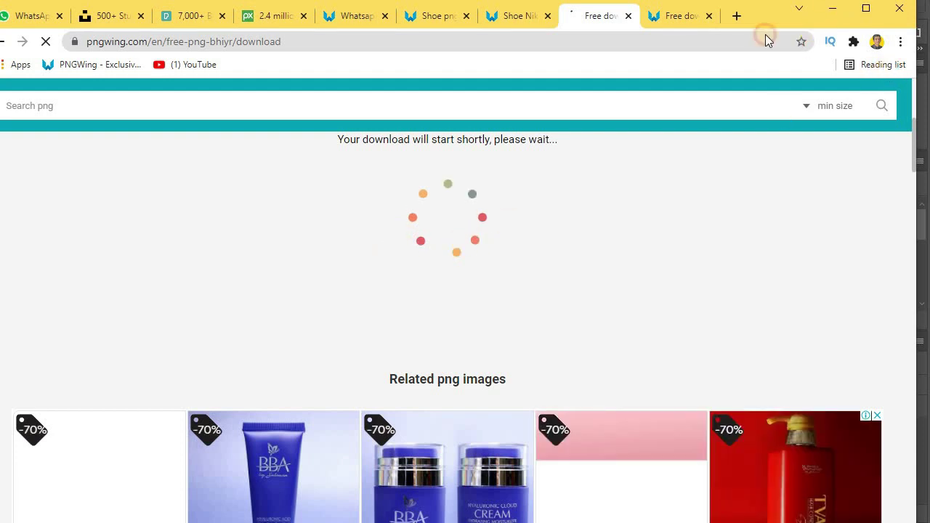
left_click(842, 15)
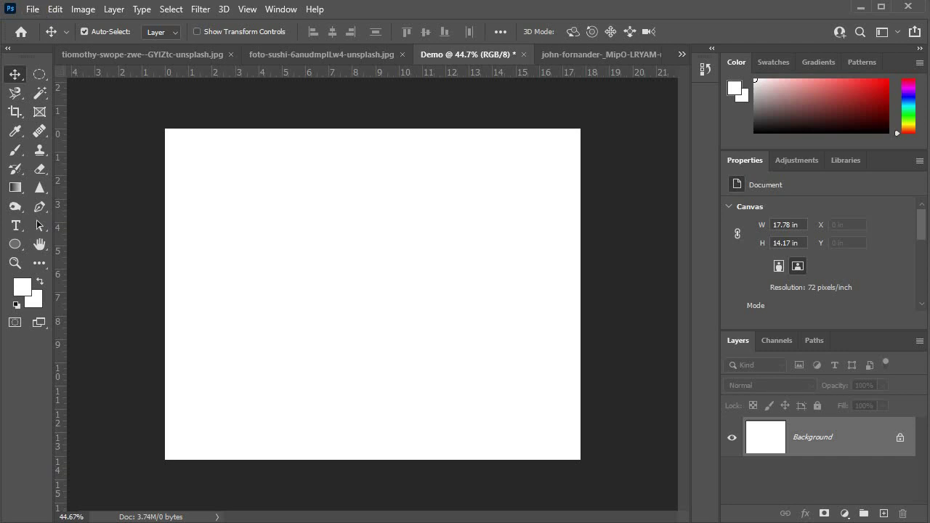
Choose File > Place Embedded... to bring a downloaded image into the Demo canvas
left_click(34, 9)
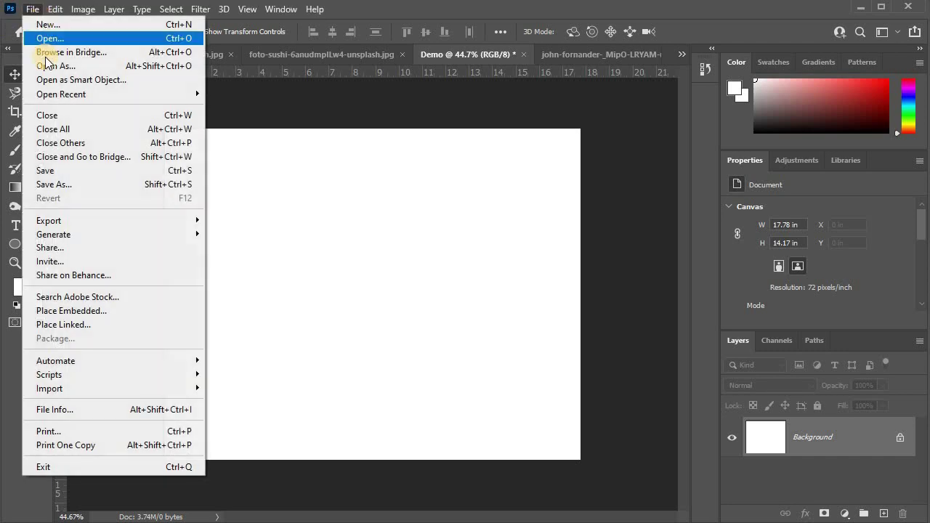
left_click(90, 313)
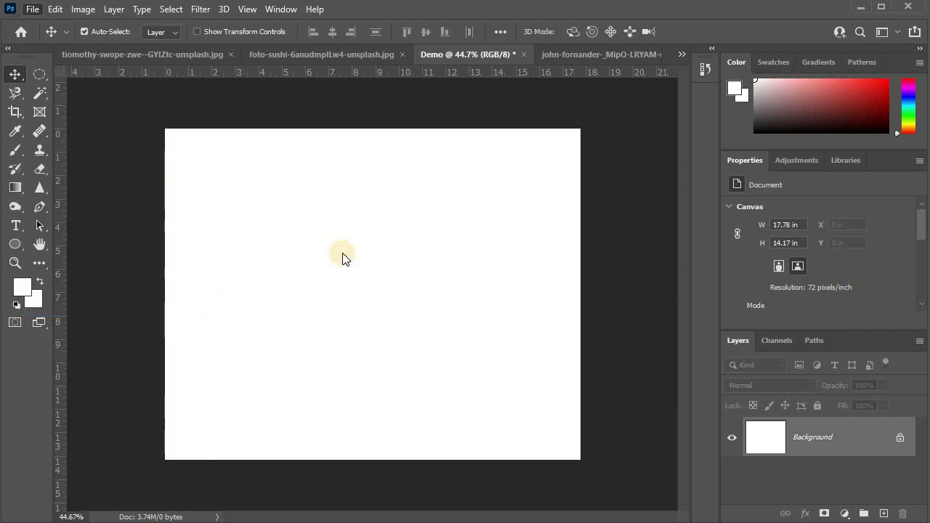
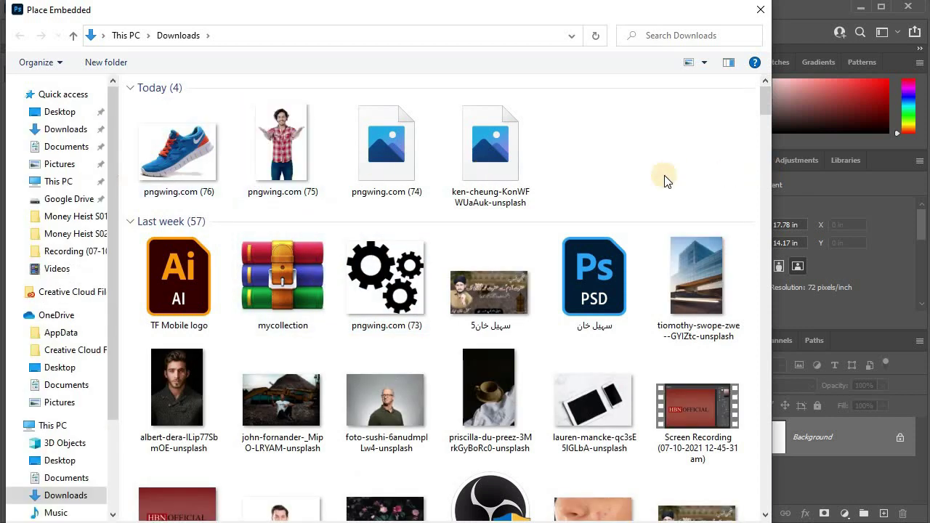
Place the smiling man image, scaled to about 235%, filling the canvas's right half
left_click(285, 112)
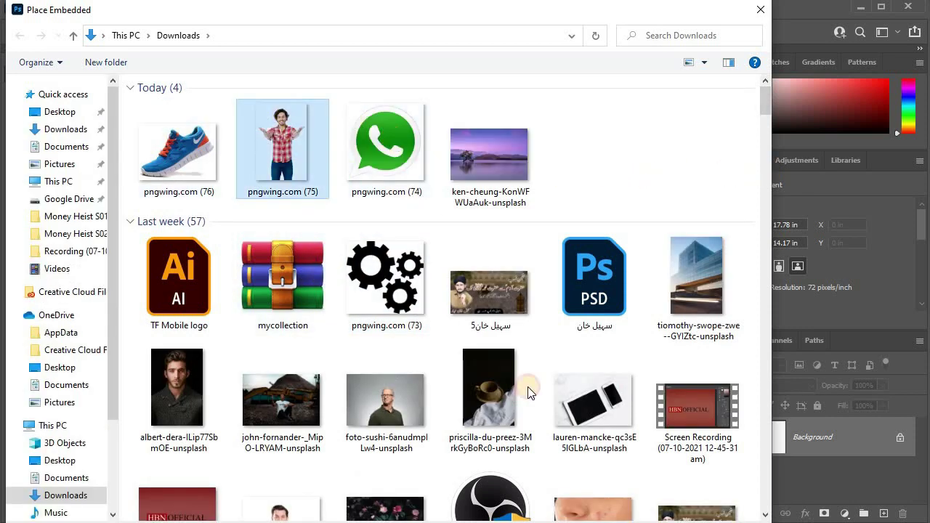
key("Return")
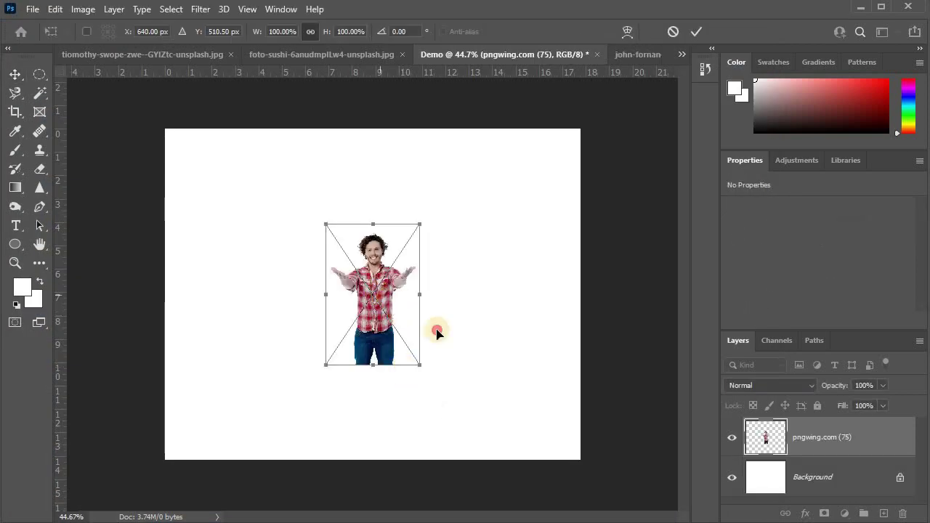
left_click_drag(437, 332, 589, 446)
left_click_drag(516, 357, 374, 236)
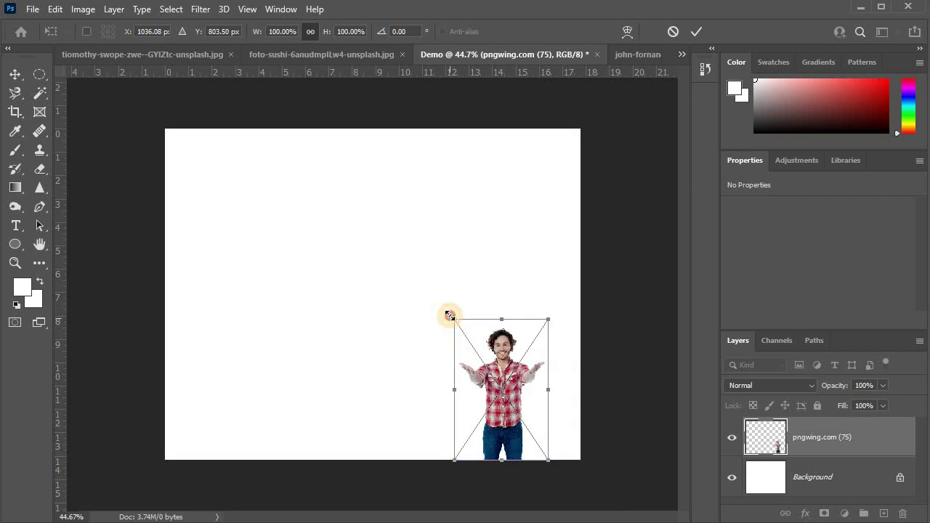
mouse_move(484, 287)
left_mouse_down()
mouse_move(504, 297)
mouse_move(531, 290)
left_mouse_up()
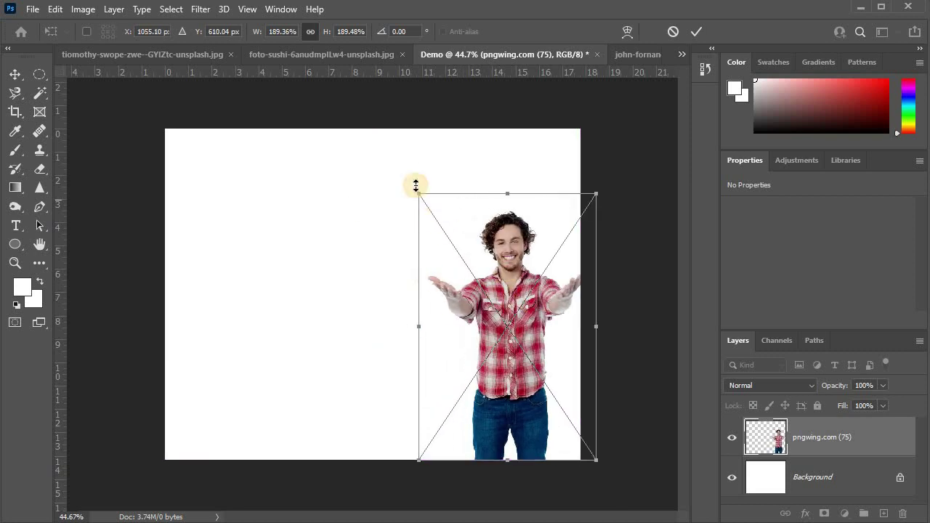
left_click_drag(416, 189, 316, 212)
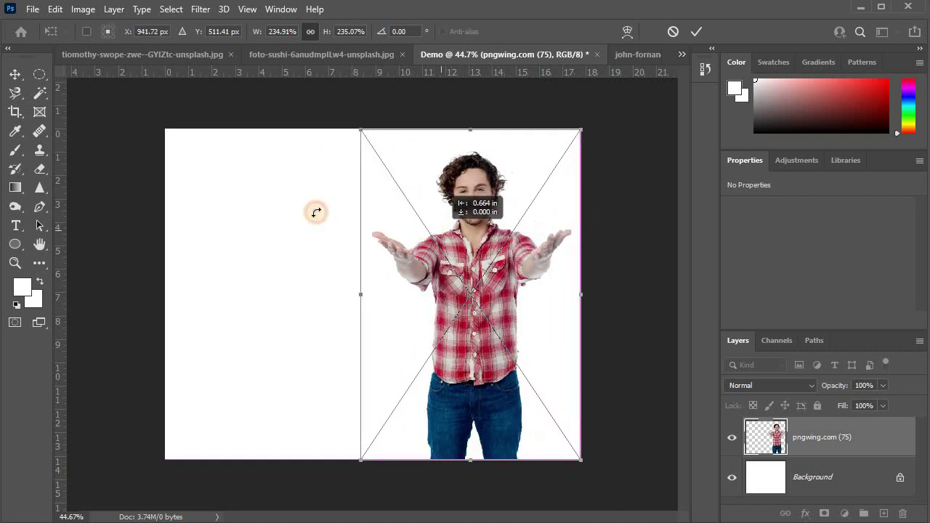
key("Return")
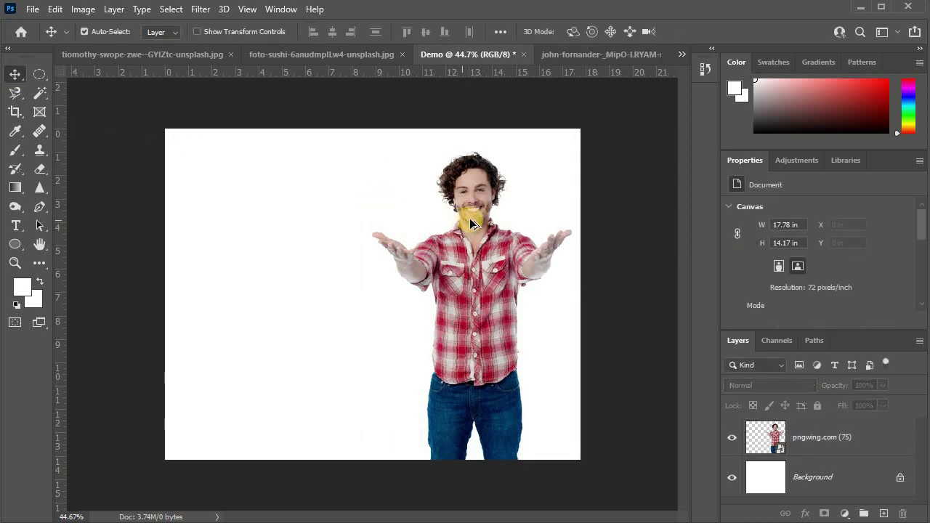
scroll(473, 215, "up", 2)
scroll(473, 224, "down", 2)
left_click_drag(473, 214, 484, 207)
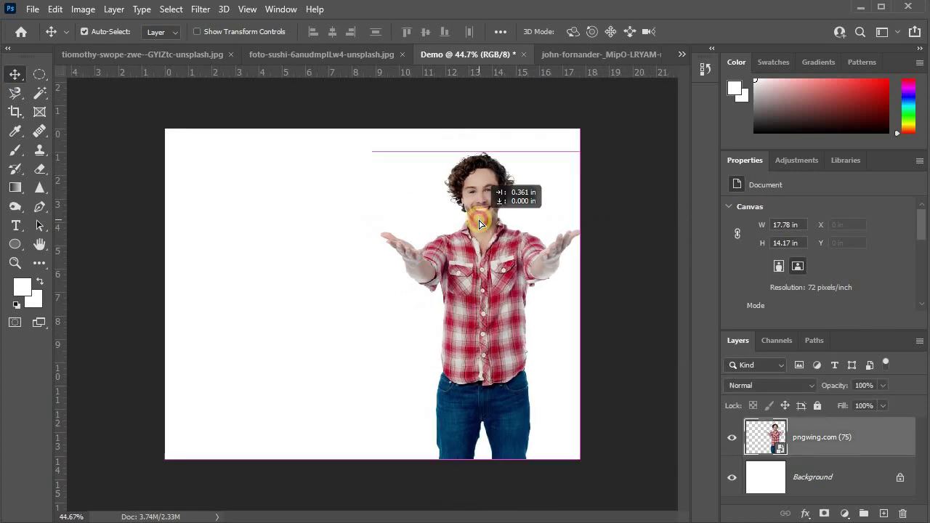
Place the blue sneaker image unrotated as an embedded layer
left_click(33, 8)
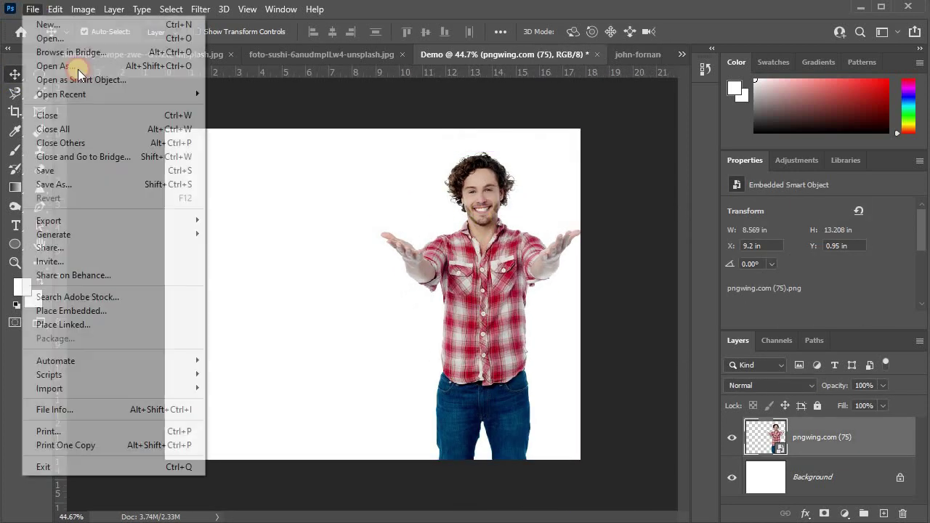
left_click(110, 313)
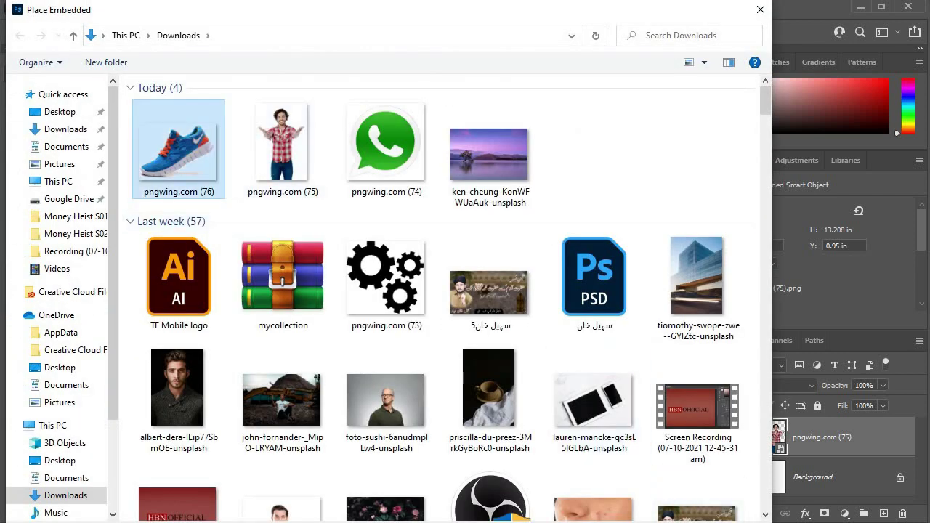
double_click(178, 149)
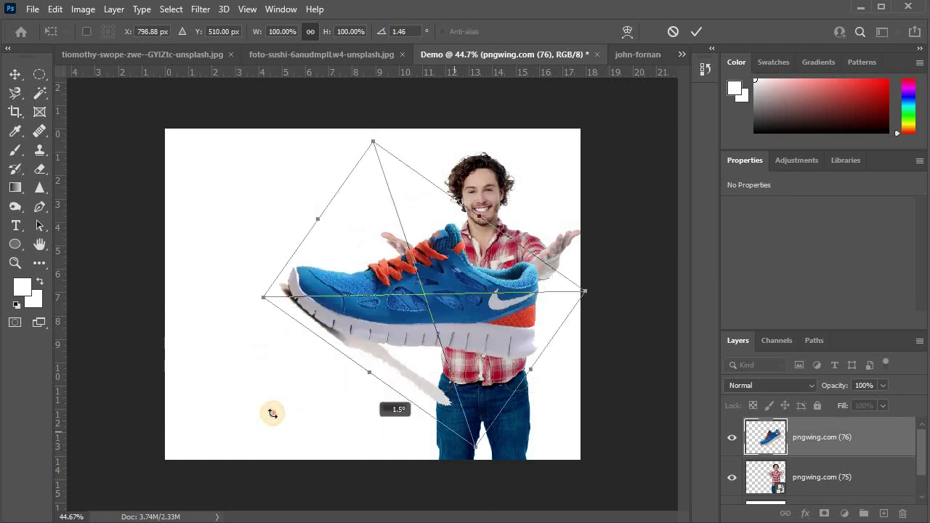
left_click_drag(454, 432, 270, 413)
key("ctrl+z")
left_click(95, 129)
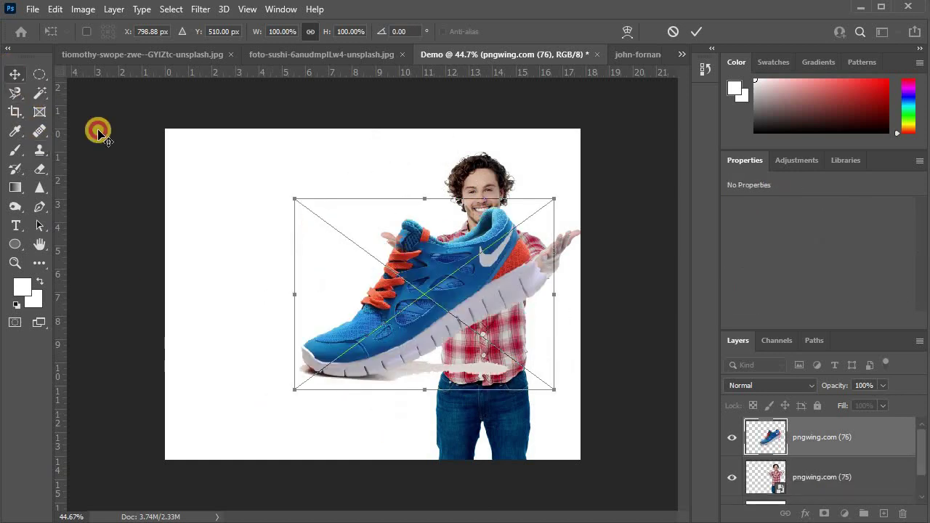
Move the man left and shrink the sneaker to about 77% at lower right
mouse_move(472, 171)
left_mouse_down()
mouse_move(242, 183)
mouse_move(280, 171)
left_mouse_up()
left_click_drag(428, 309, 484, 322)
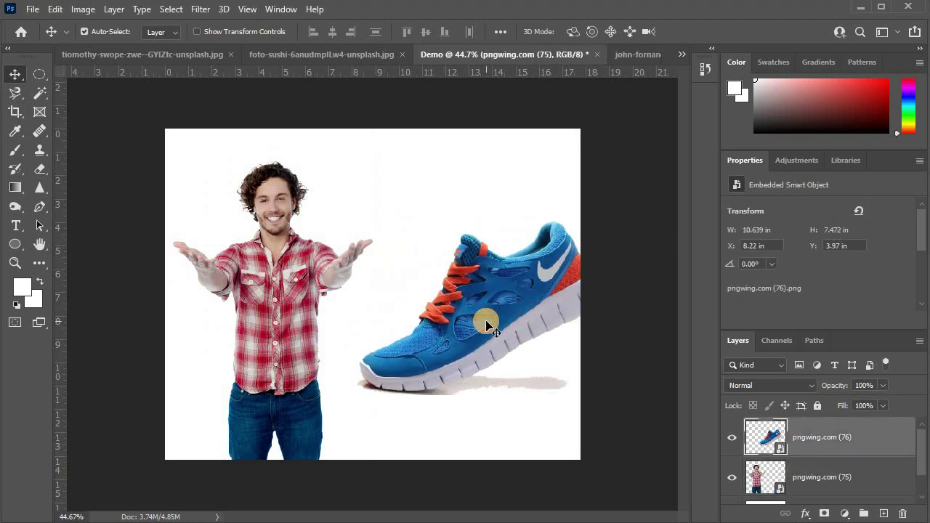
key("ctrl+t")
left_click_drag(419, 243, 476, 285)
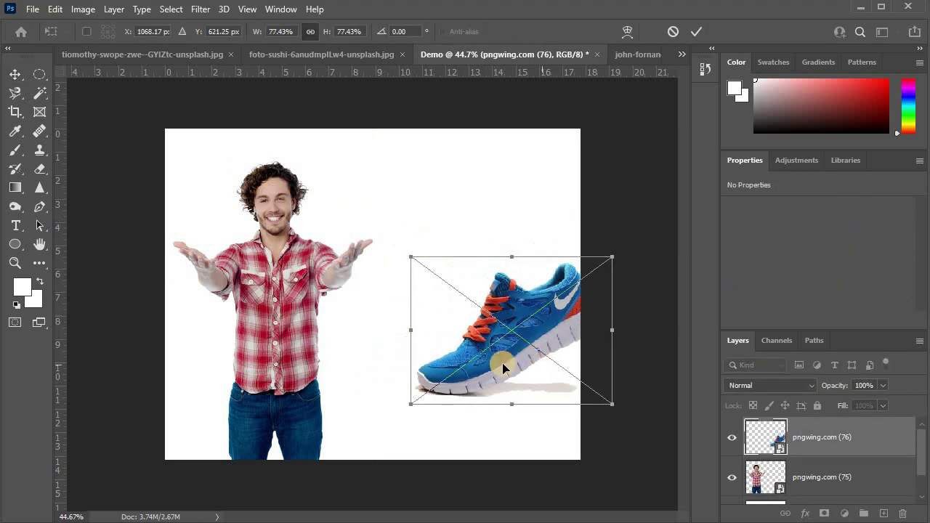
left_click_drag(417, 353, 382, 359)
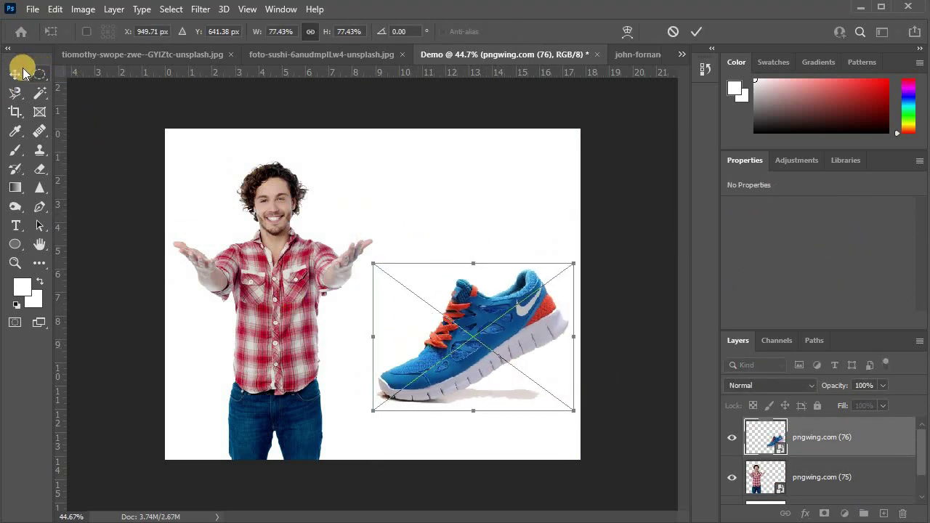
left_click(62, 98)
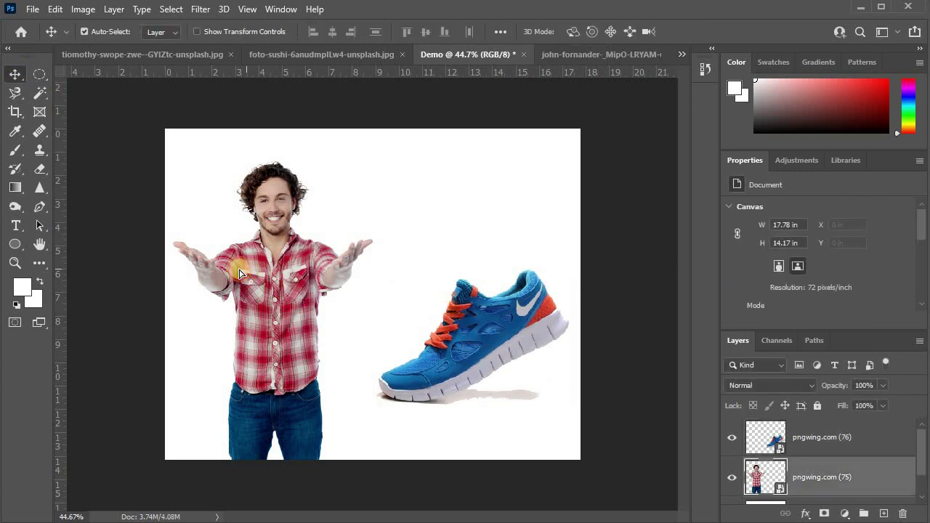
left_click_drag(247, 276, 240, 276)
left_click_drag(479, 359, 468, 395)
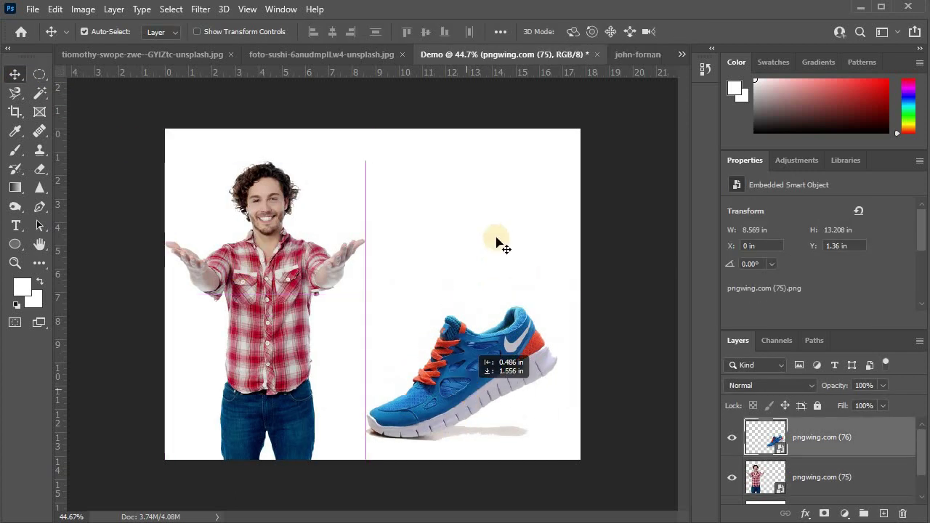
key("ctrl+0")
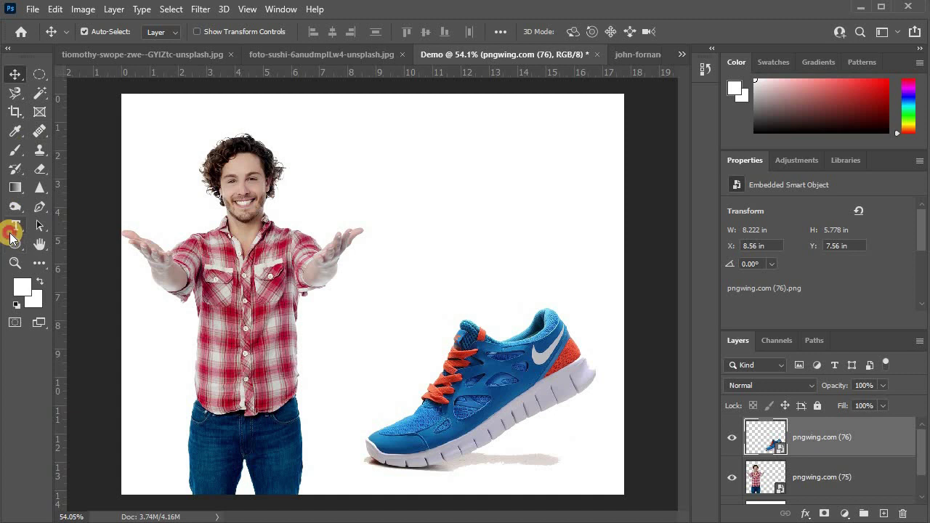
Add a 35 pt 'Hurry Up !' text layer near the top centre, right of the man
left_click_drag(15, 225, 69, 228)
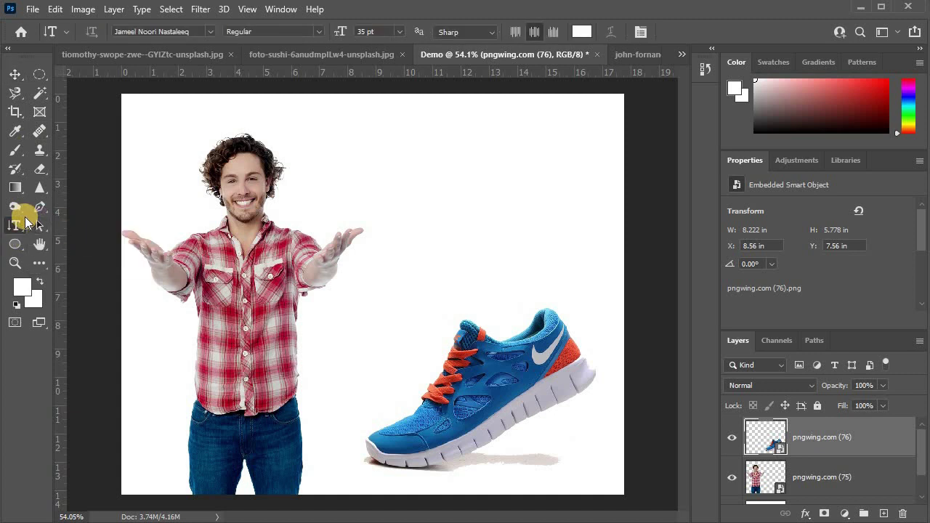
left_click_drag(5, 233, 79, 216)
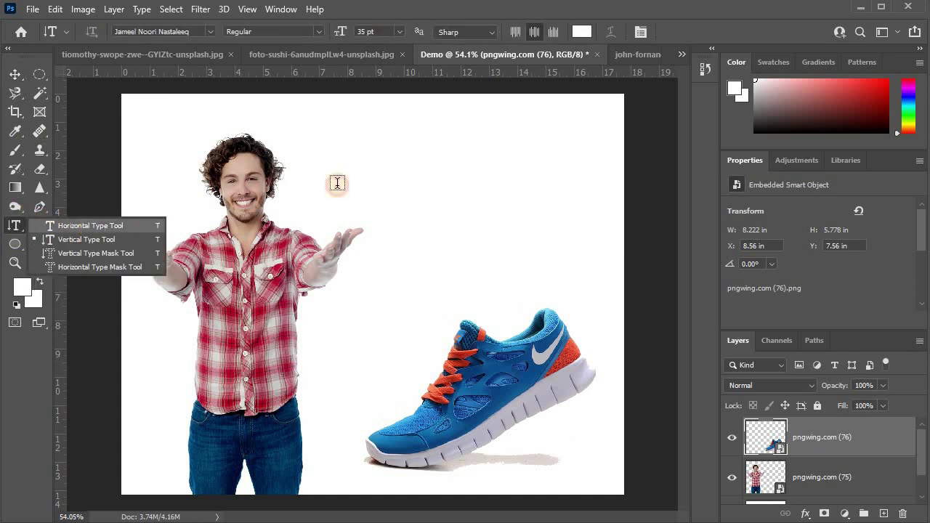
left_click(429, 150)
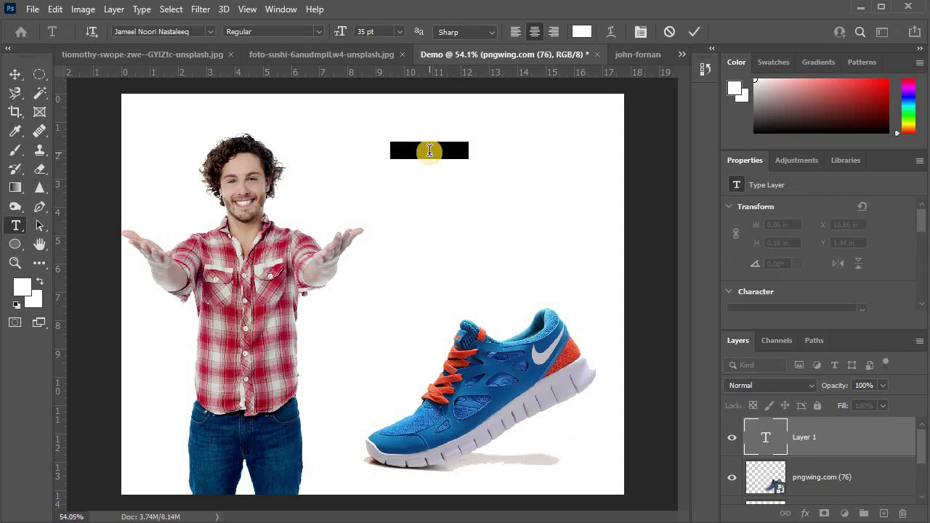
key("Delete")
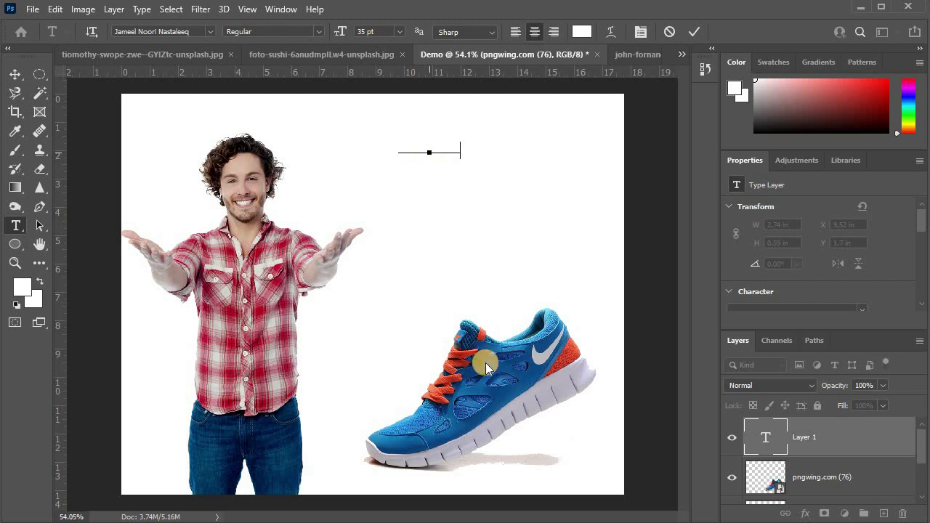
left_click(9, 75)
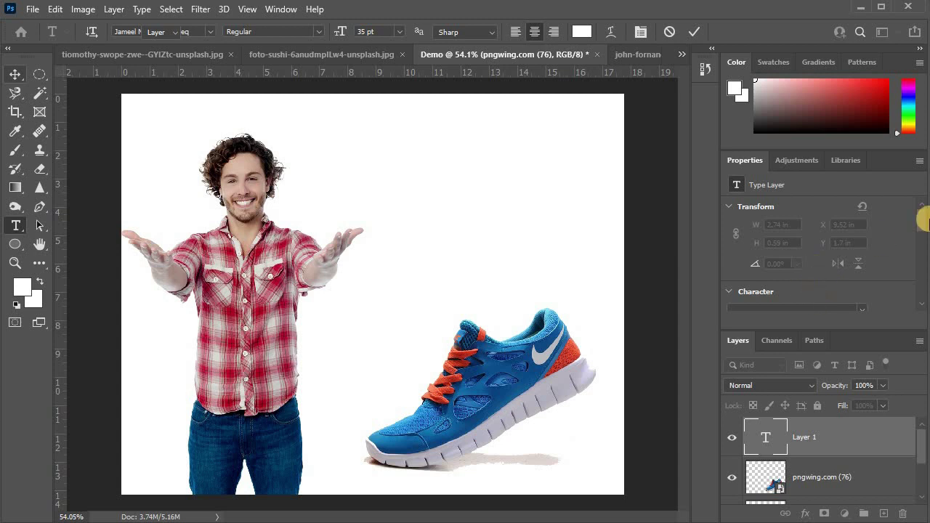
left_click_drag(920, 221, 920, 231)
left_click(21, 73)
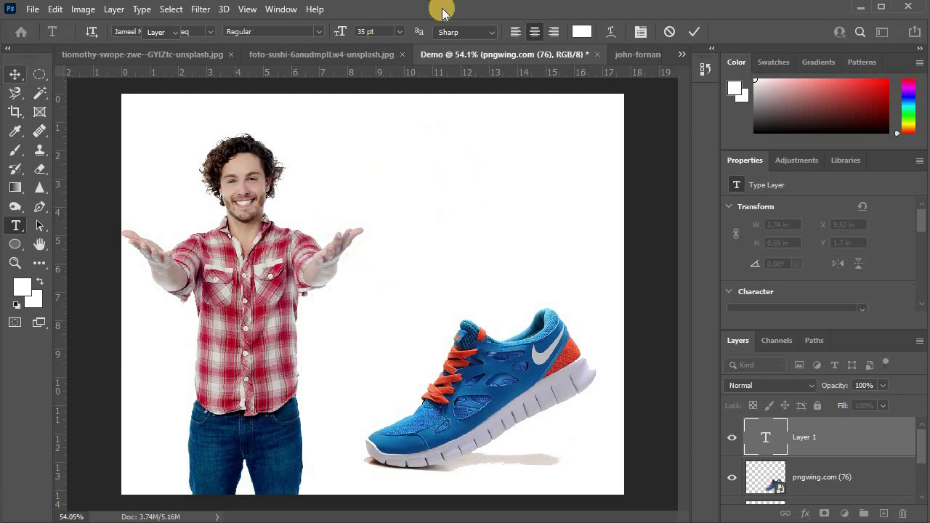
key("ctrl+Return")
key("v")
left_click(468, 312)
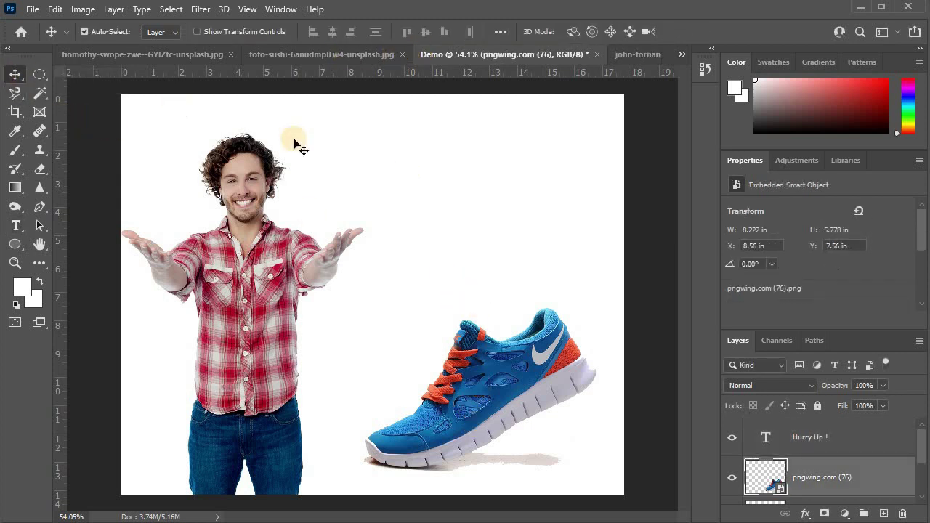
Colour the Hurry Up ! text layer red
left_click_drag(465, 156, 518, 160)
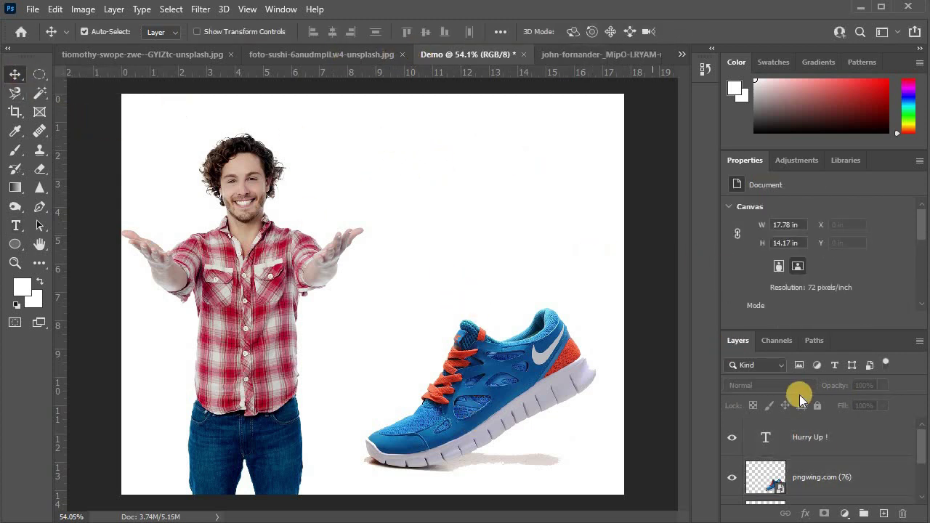
left_click(822, 451)
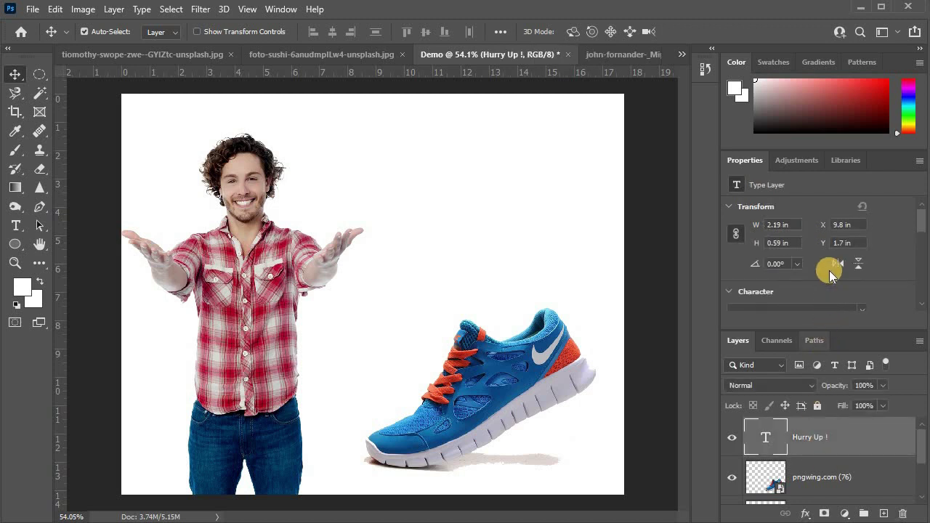
scroll(829, 271, "down", 2)
scroll(829, 271, "down", 2)
scroll(832, 265, "down", 2)
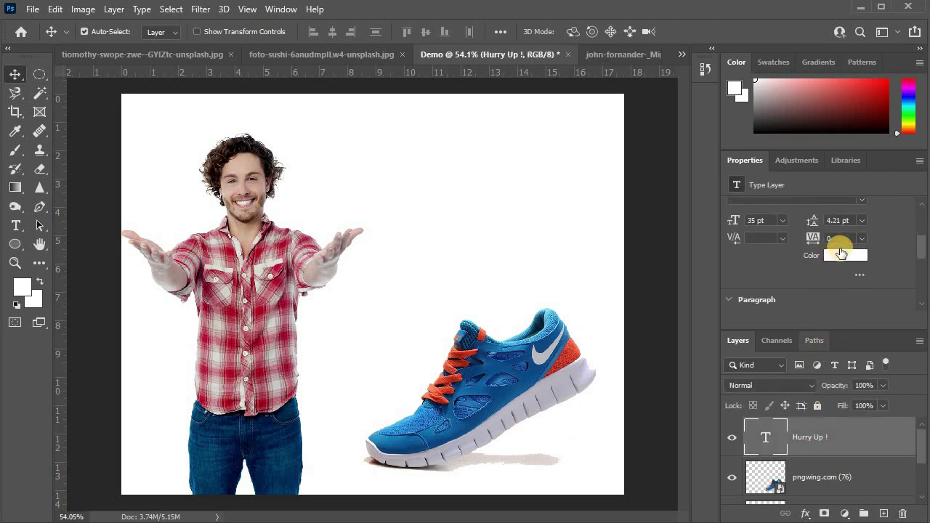
left_click(842, 253)
left_click_drag(562, 177, 564, 159)
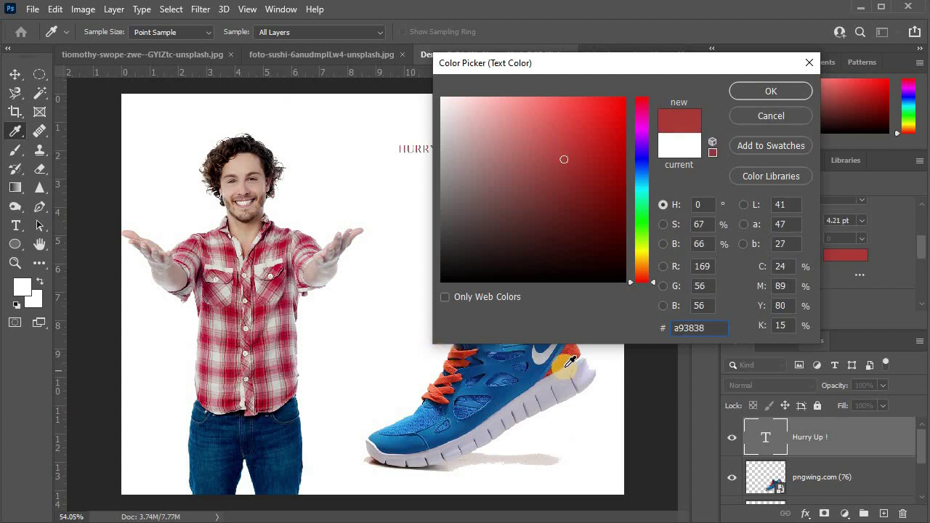
left_click(772, 93)
Enlarge HURRY UP ! about fourfold to roughly 141 pt and place it top right
left_click(410, 150)
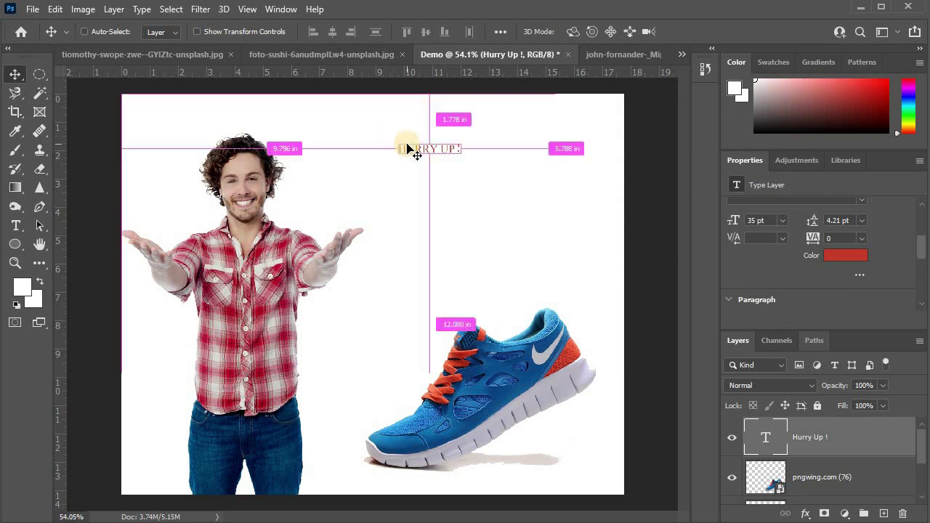
key("ctrl+t")
left_click_drag(463, 160, 637, 253)
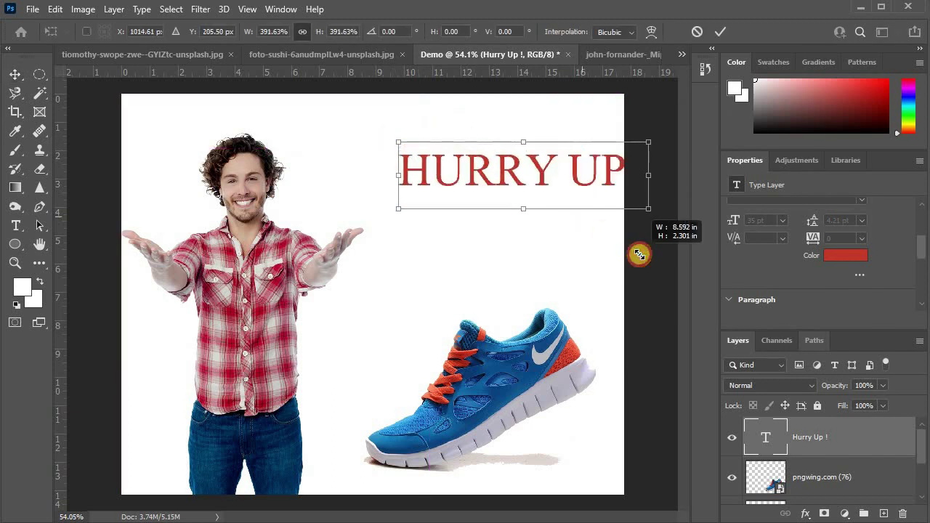
left_click_drag(472, 167, 432, 166)
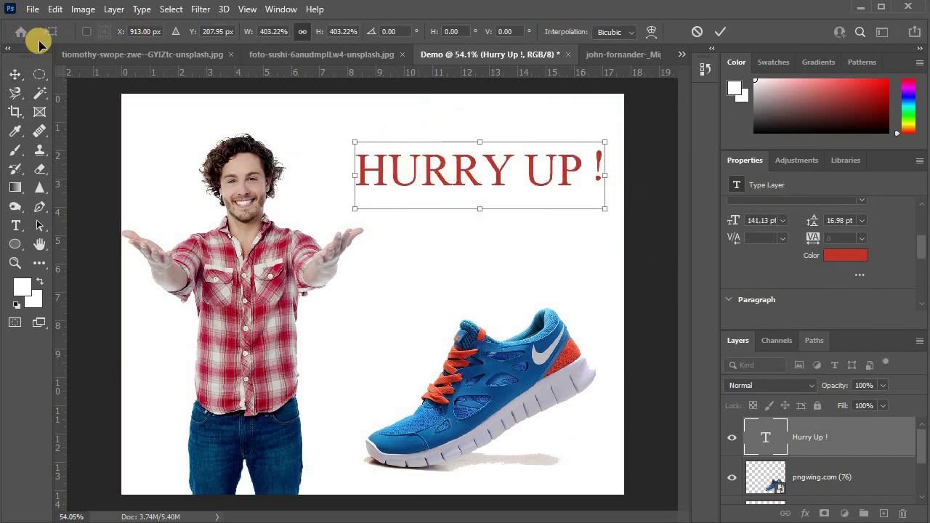
key("Return")
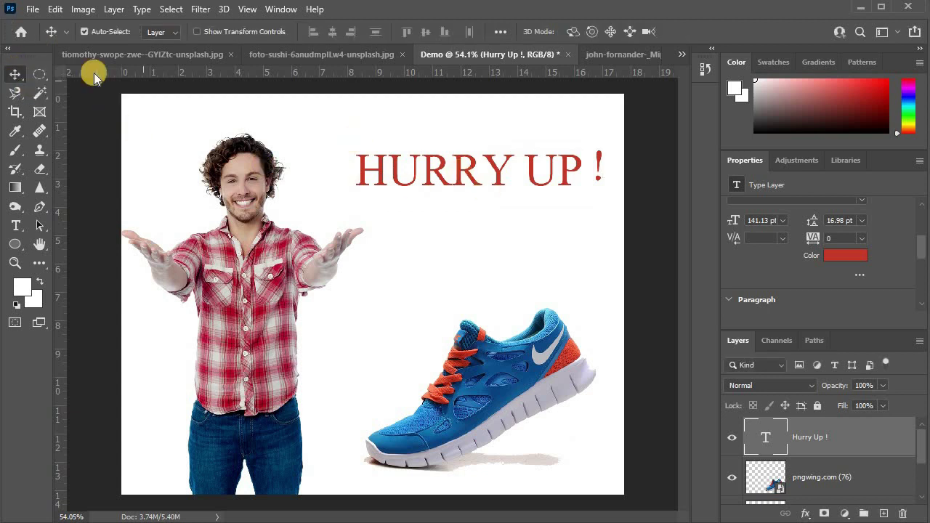
Duplicate the heading, retype it as '50% OFF', and centre it under HURRY UP !
left_click_drag(429, 157, 436, 221)
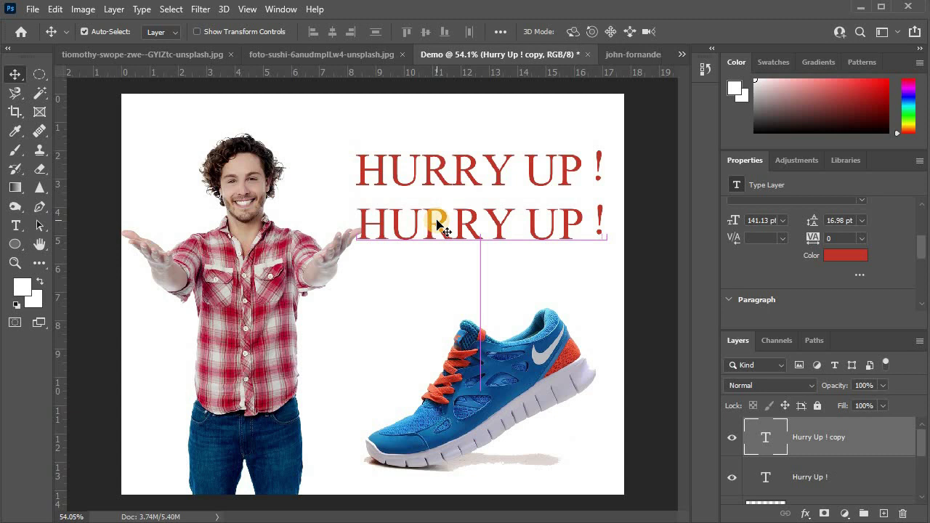
double_click(436, 218)
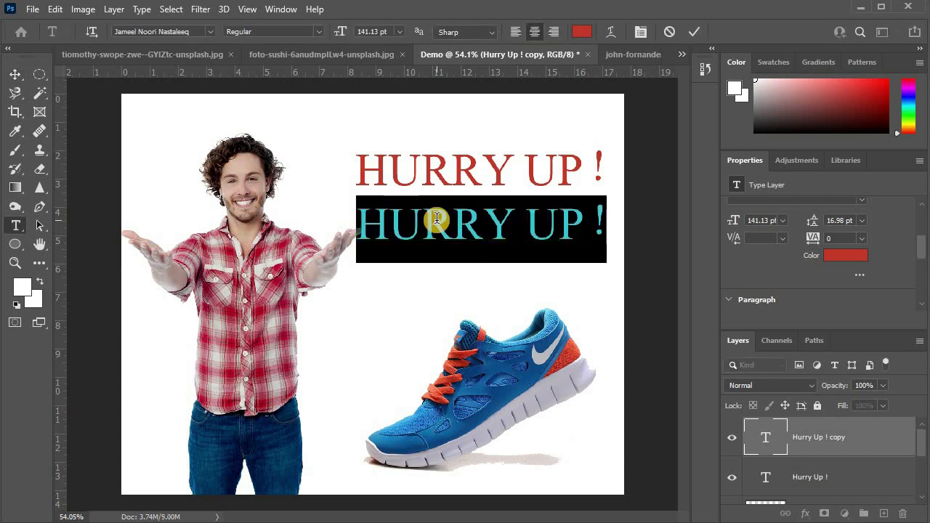
type("50")
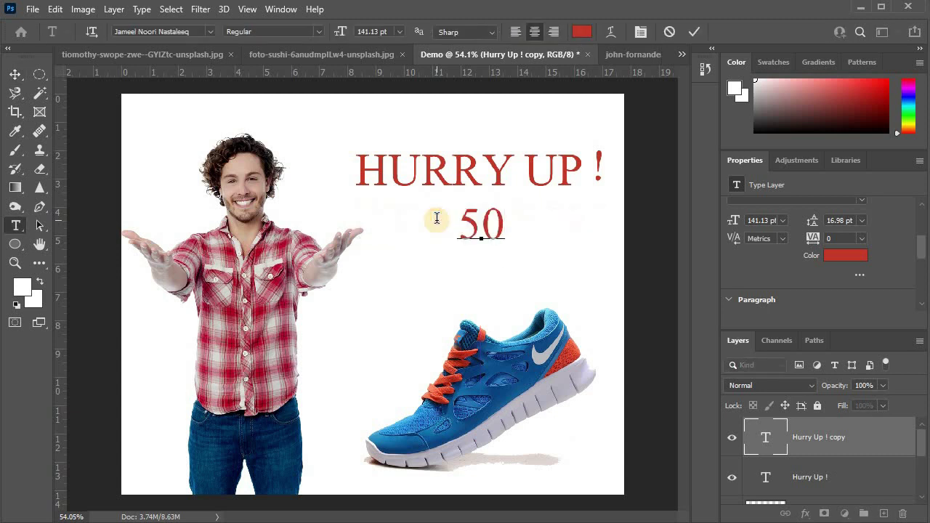
type("% OFF")
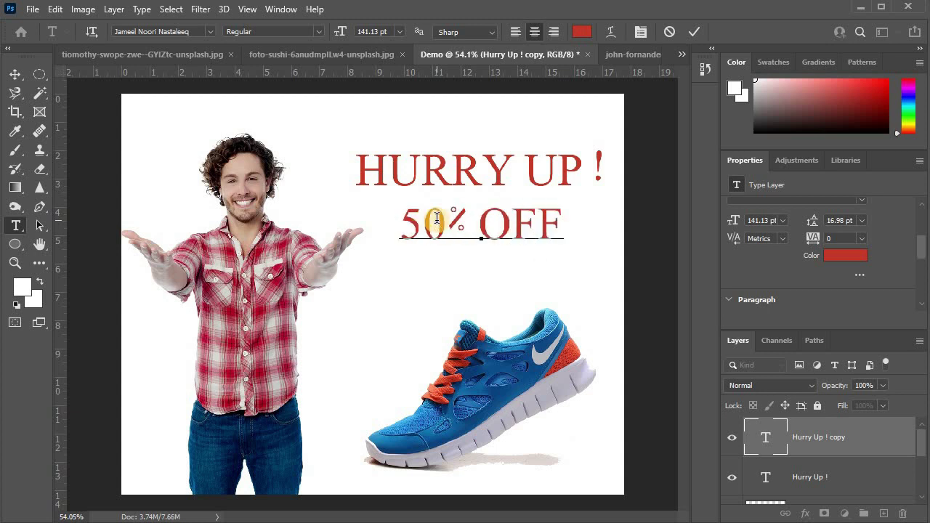
left_click(15, 76)
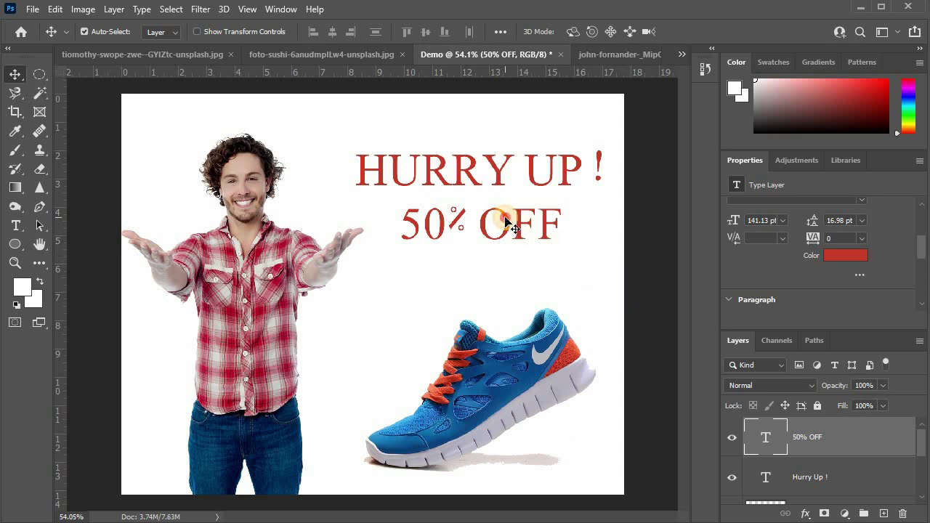
left_click_drag(505, 221, 485, 220)
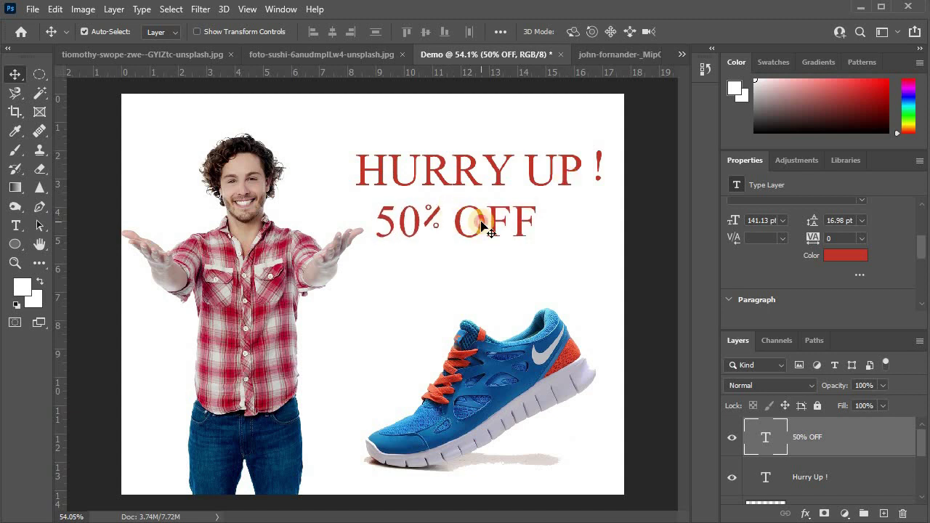
left_click_drag(481, 226, 494, 216)
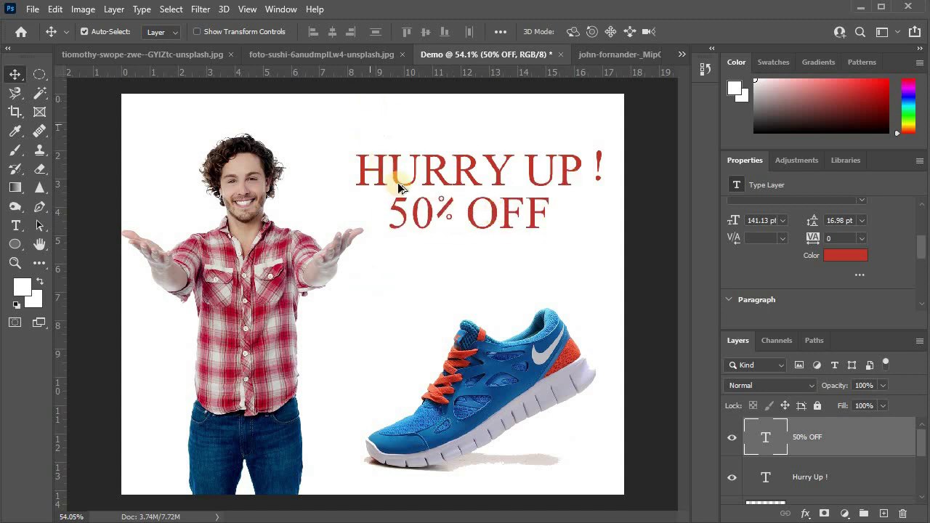
key("ctrl+minus")
Add a Solid Color fill layer above the Background in grey #605f5f
key("ctrl+0")
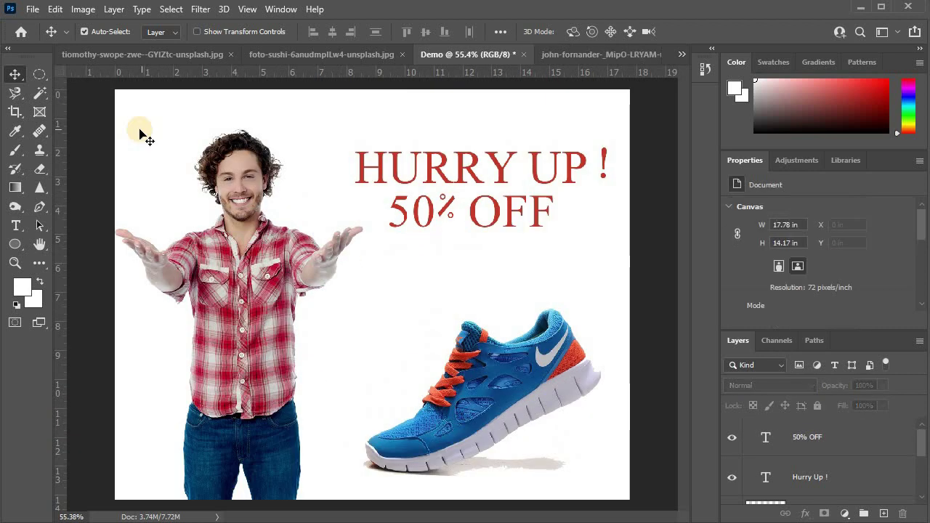
scroll(814, 465, "down", 3)
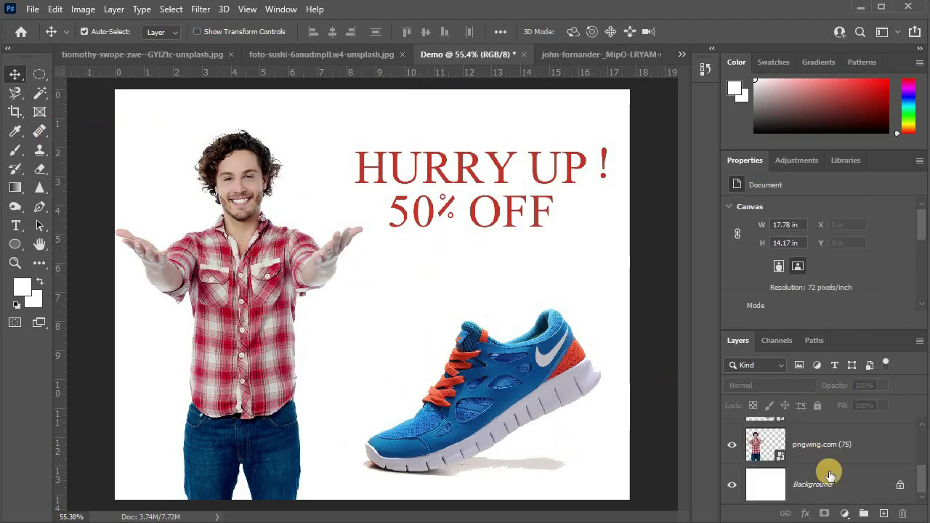
left_click(835, 497)
left_click(845, 513)
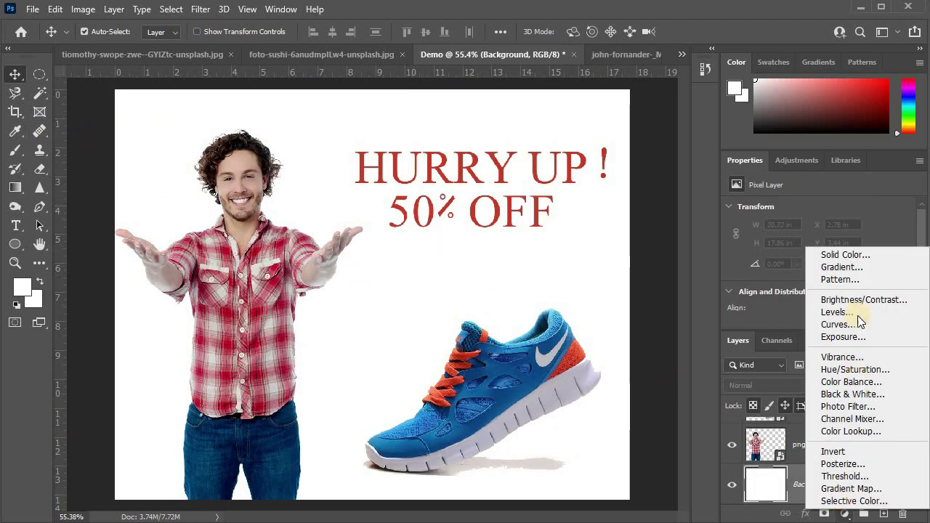
left_click(844, 253)
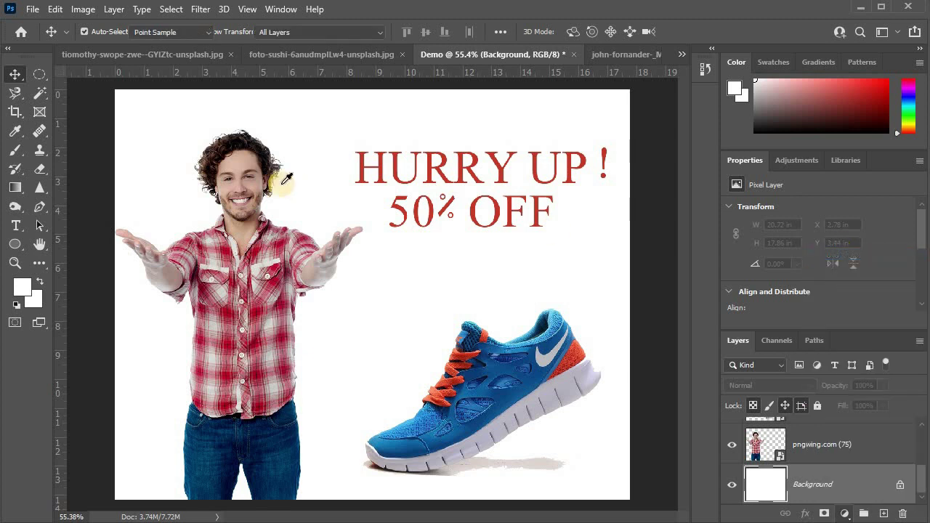
left_click_drag(535, 165, 511, 202)
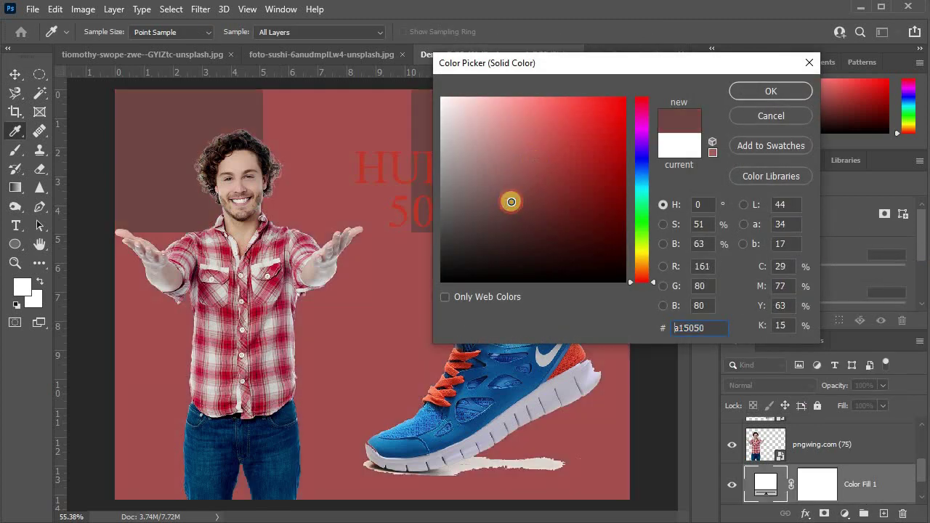
left_click(421, 154)
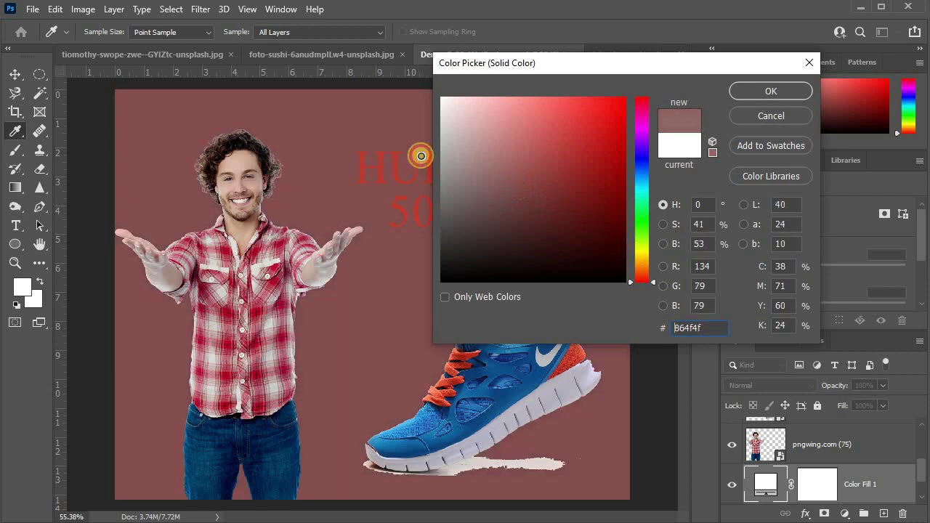
left_click(451, 203)
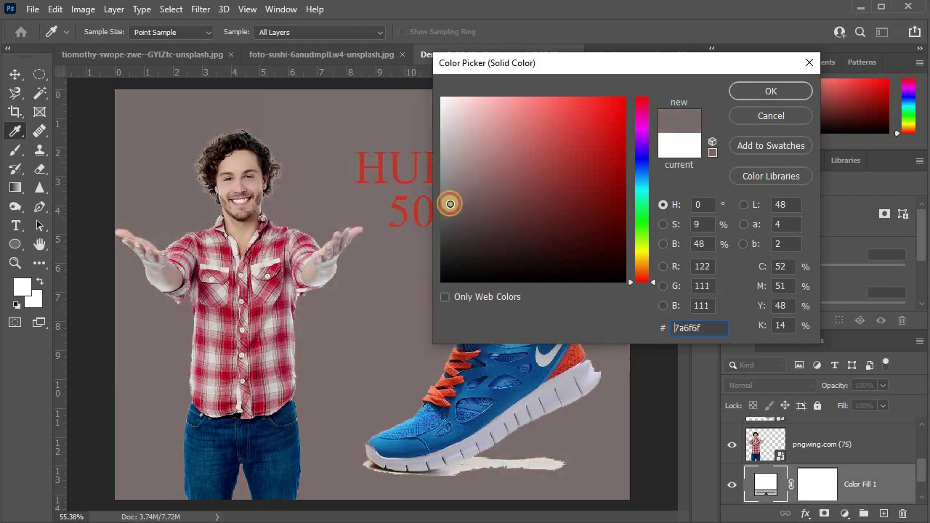
left_click(582, 168)
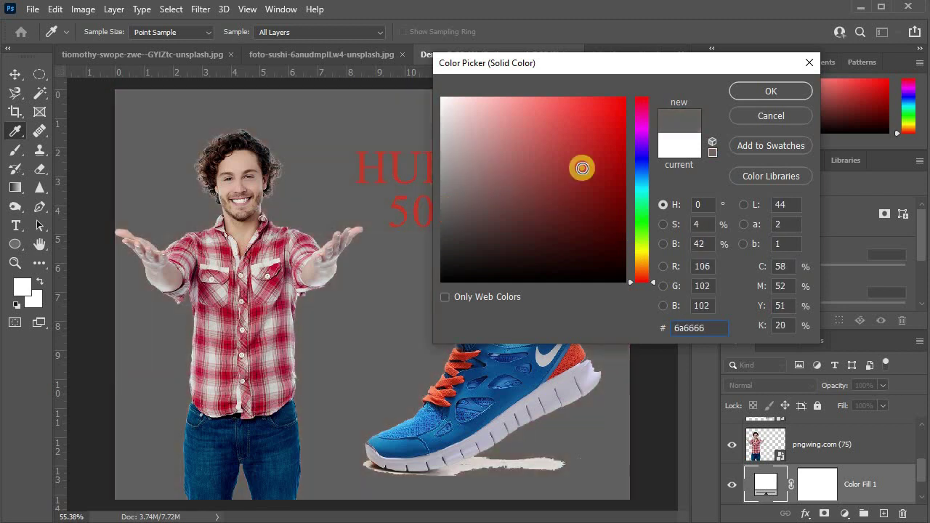
left_click(771, 91)
scroll(610, 180, "down", 3)
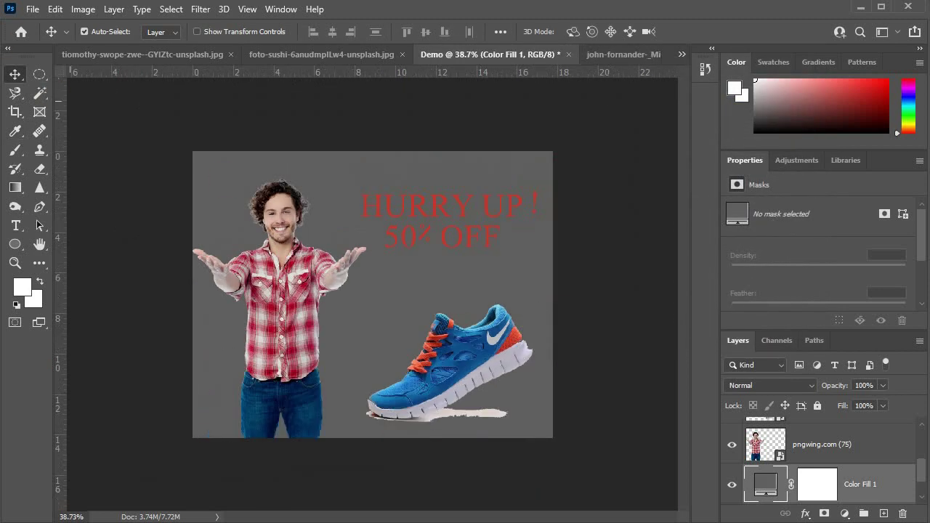
Set up a Soft Round brush at about 775 px and 32% opacity on a new layer
left_click(15, 150)
left_click(73, 151)
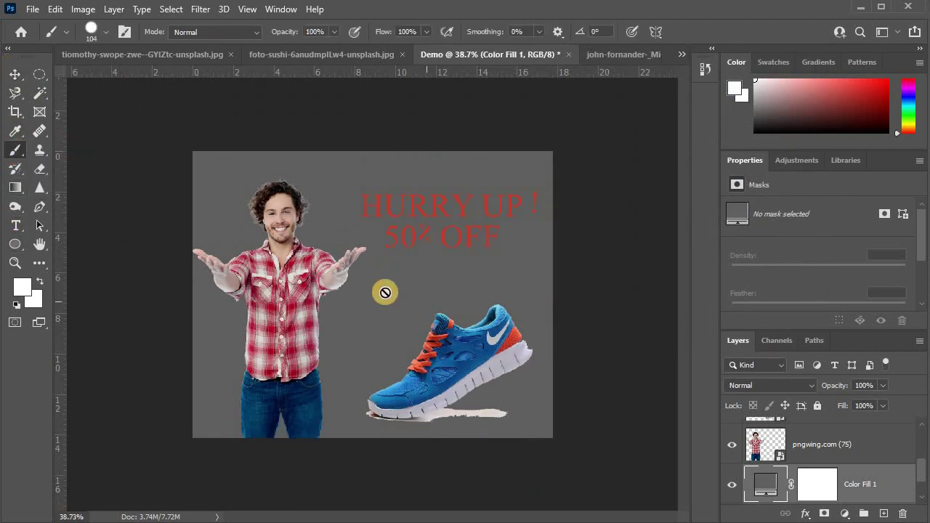
left_click(881, 513)
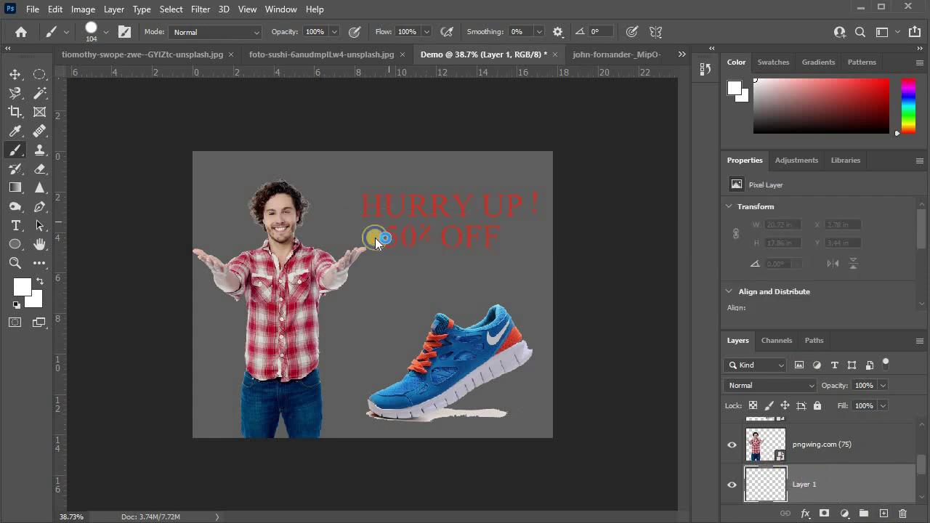
left_click_drag(351, 238, 477, 254)
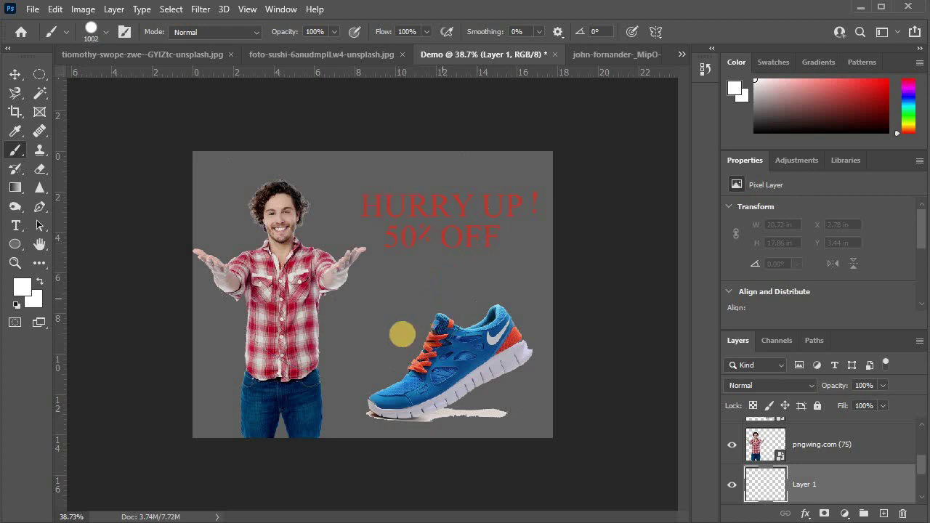
left_click_drag(355, 300, 298, 298)
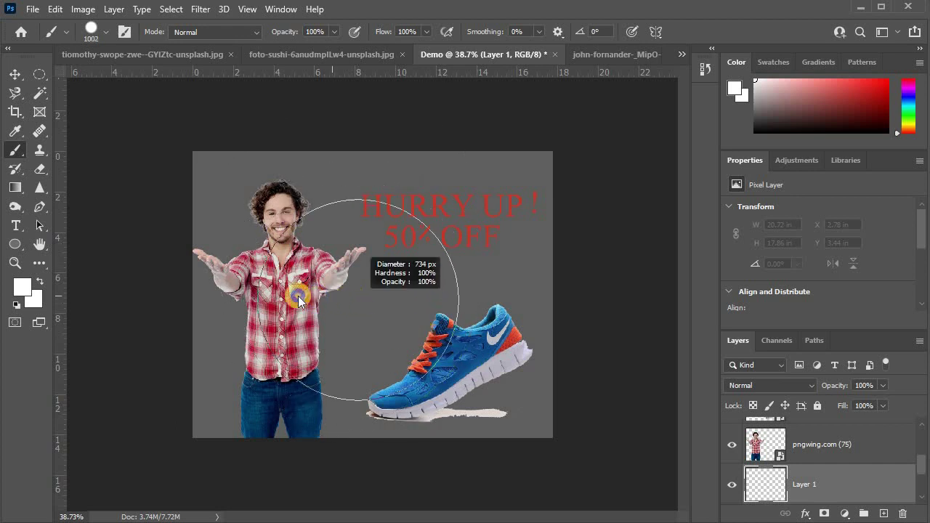
left_click_drag(405, 301, 418, 301)
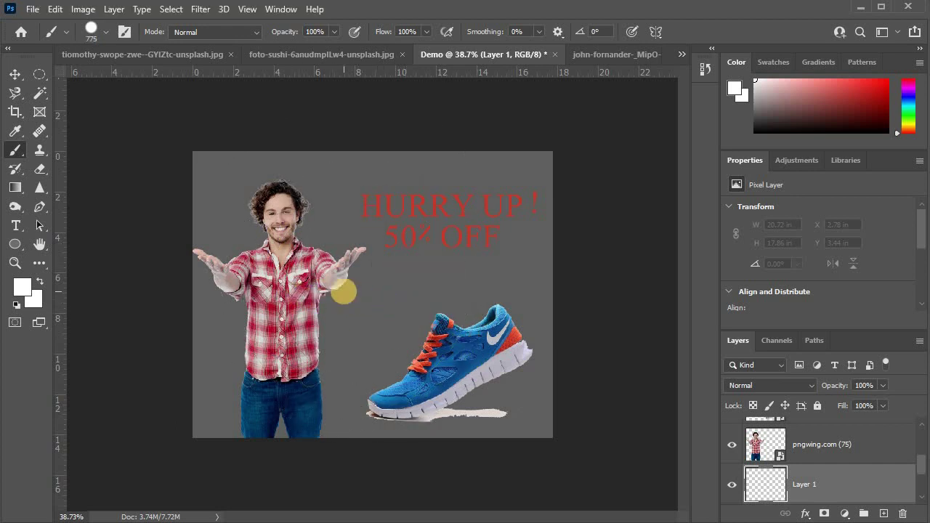
left_click(105, 33)
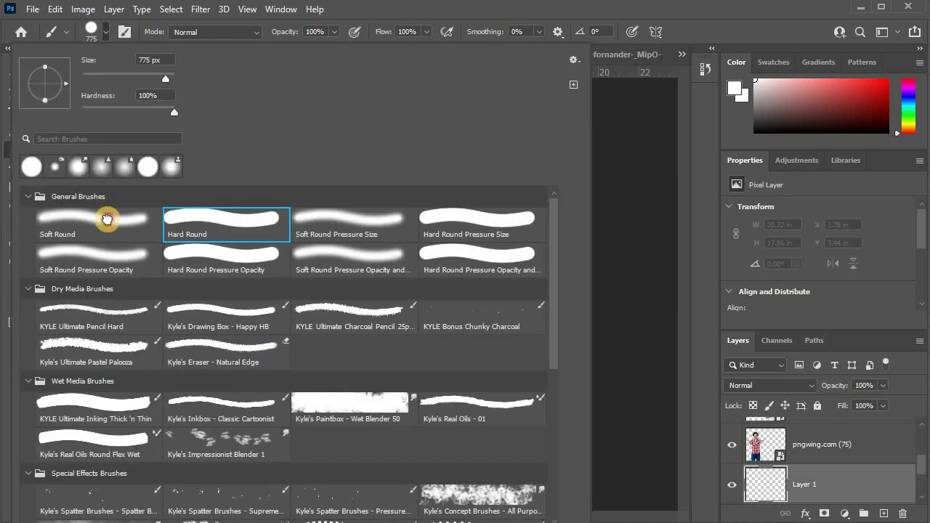
left_click(80, 216)
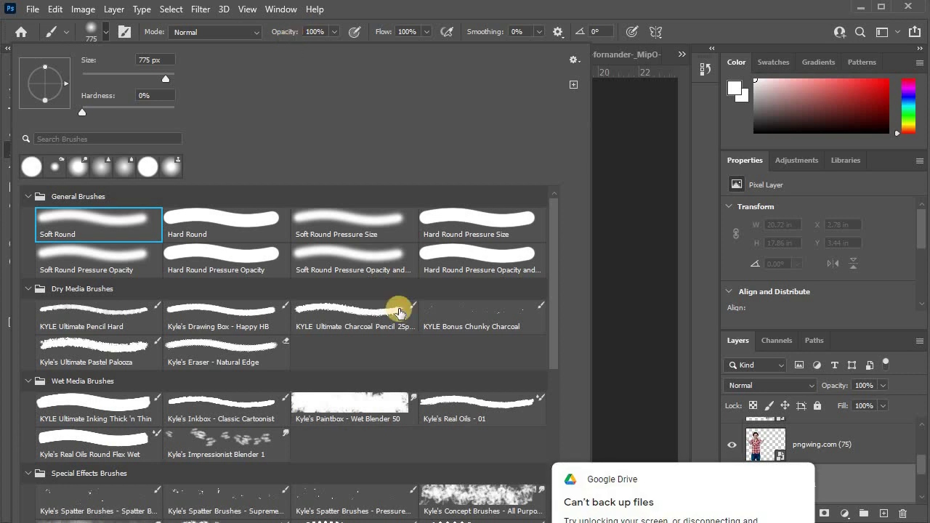
key("Escape")
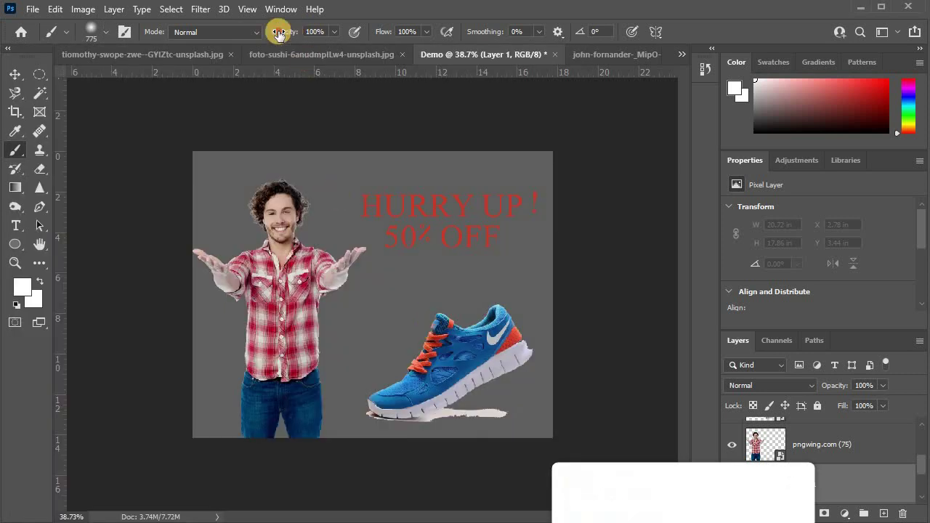
left_click_drag(278, 32, 235, 38)
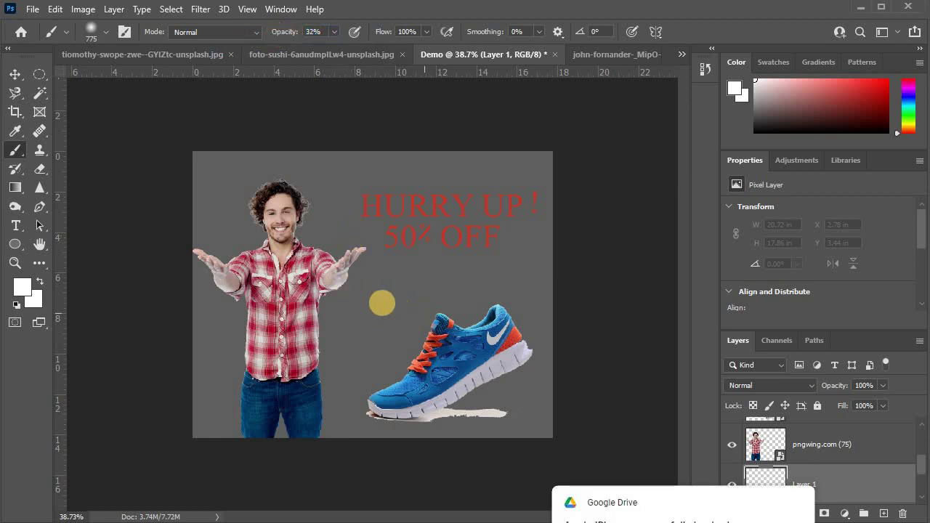
Paint a soft white glow across the lower background with a 1345 px brush
left_click(382, 303)
key("ctrl+z")
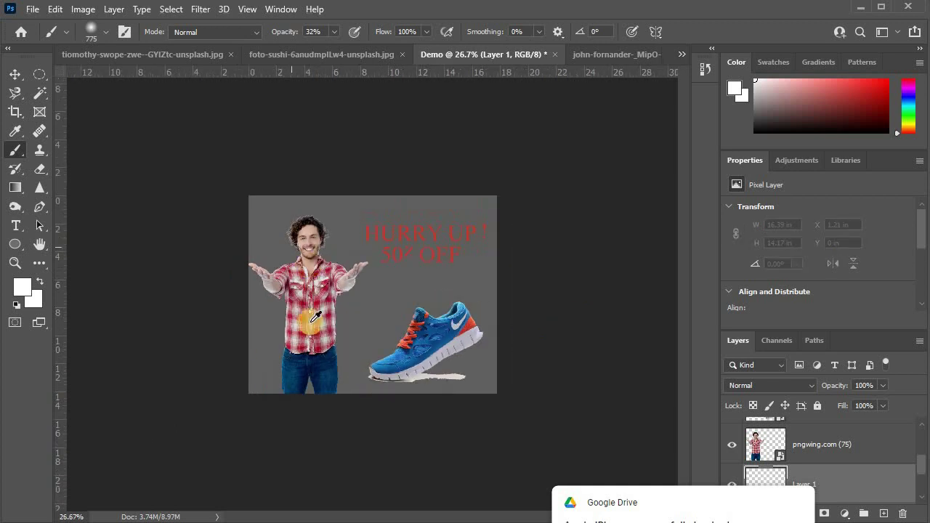
scroll(308, 336, "down", 2)
left_click_drag(294, 372, 316, 375)
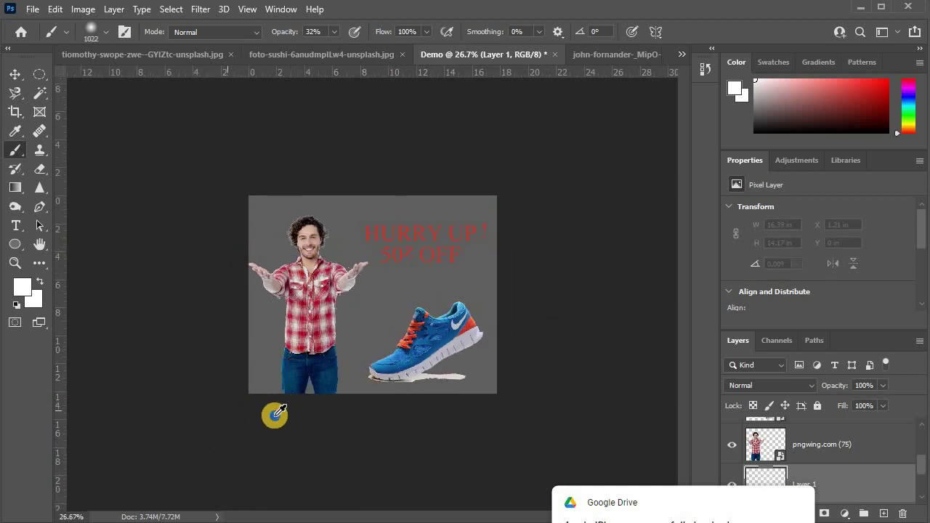
left_click_drag(252, 369, 284, 374)
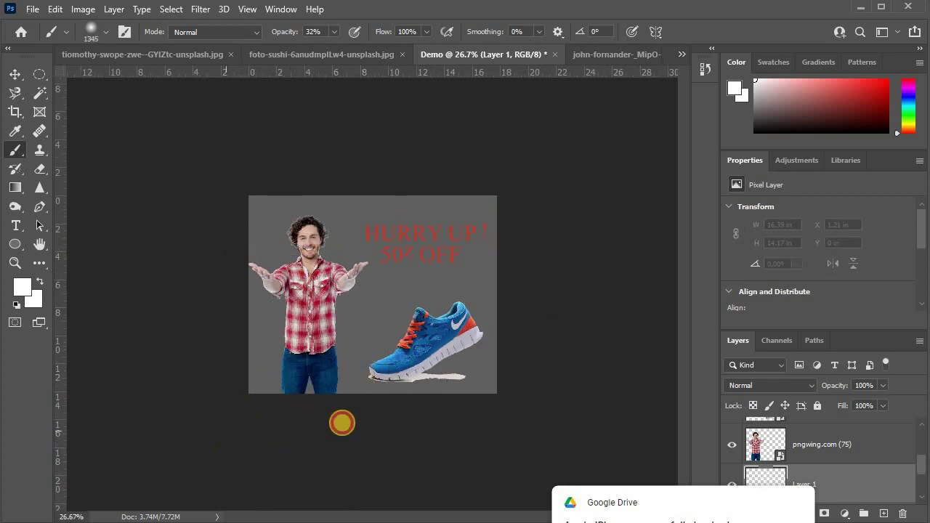
left_click_drag(341, 421, 593, 416)
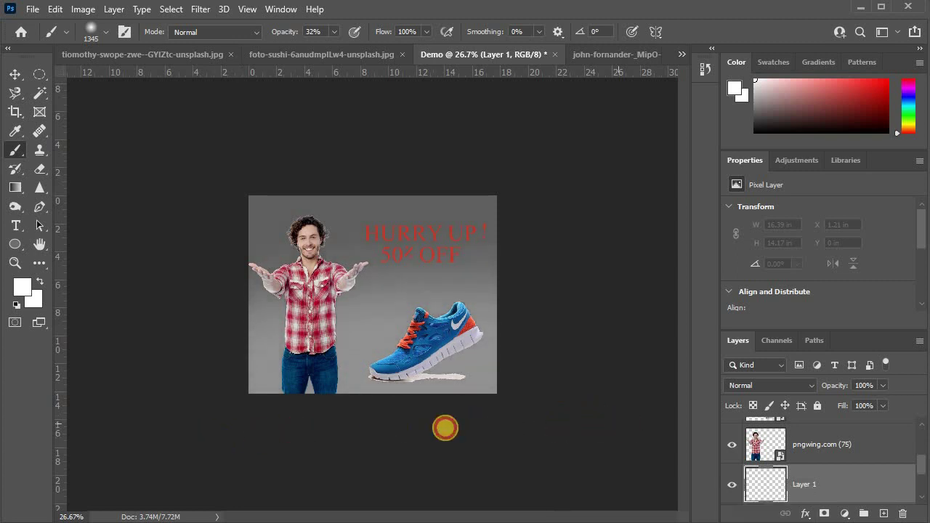
scroll(311, 218, "up", 3)
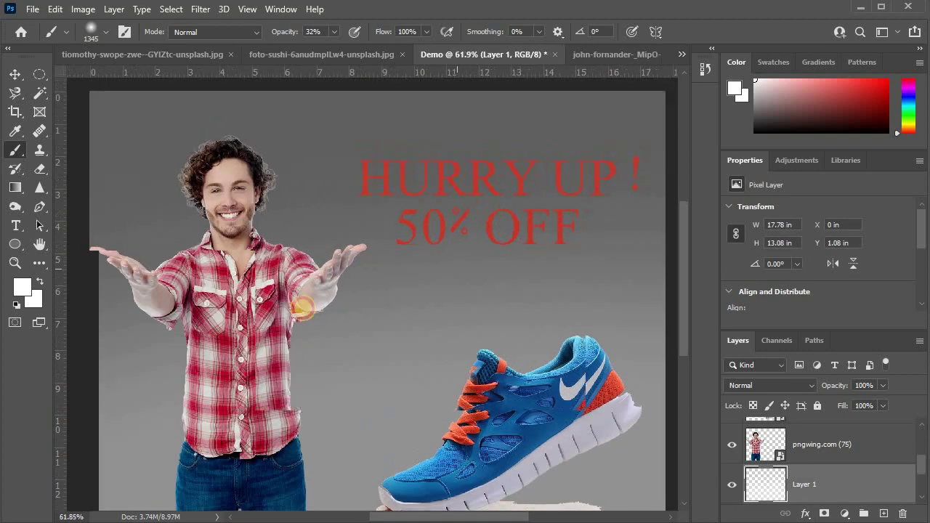
scroll(302, 229, "down", 2)
scroll(299, 233, "down", 1)
scroll(332, 232, "up", 2)
scroll(436, 281, "up", 1)
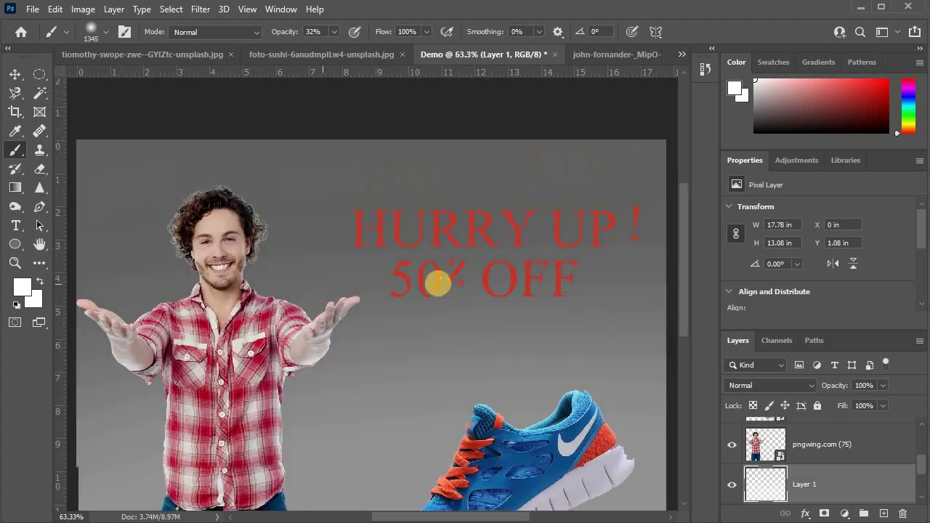
scroll(362, 251, "down", 3)
scroll(482, 218, "down", 3)
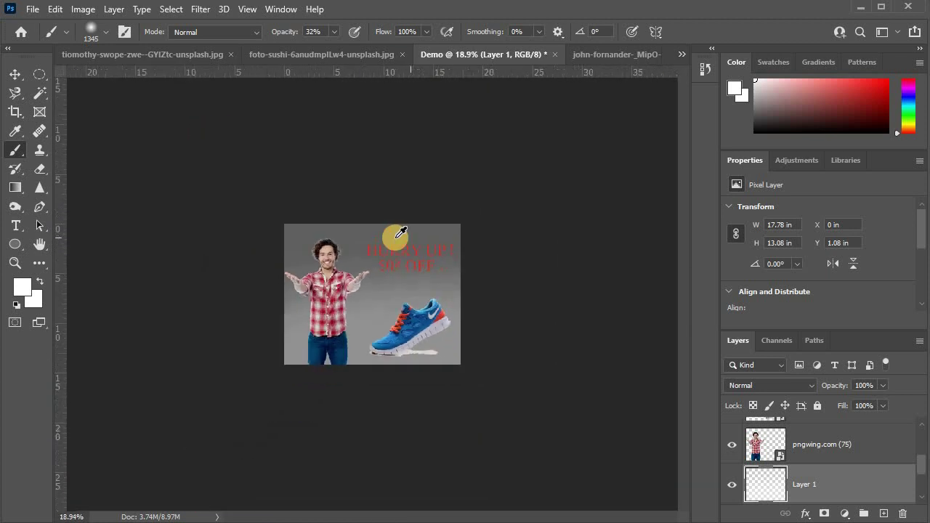
scroll(465, 220, "up", 2)
scroll(380, 266, "up", 2)
scroll(339, 290, "up", 1)
scroll(356, 264, "down", 2)
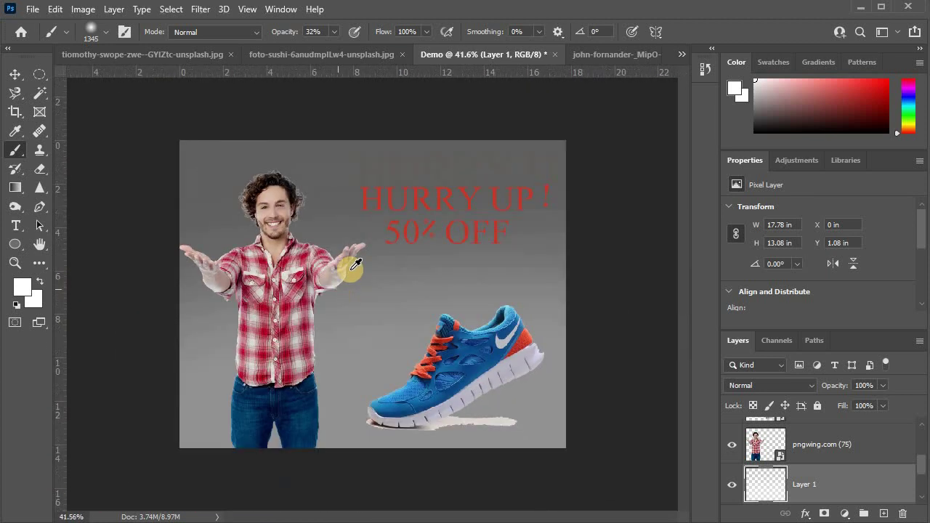
scroll(375, 251, "down", 2)
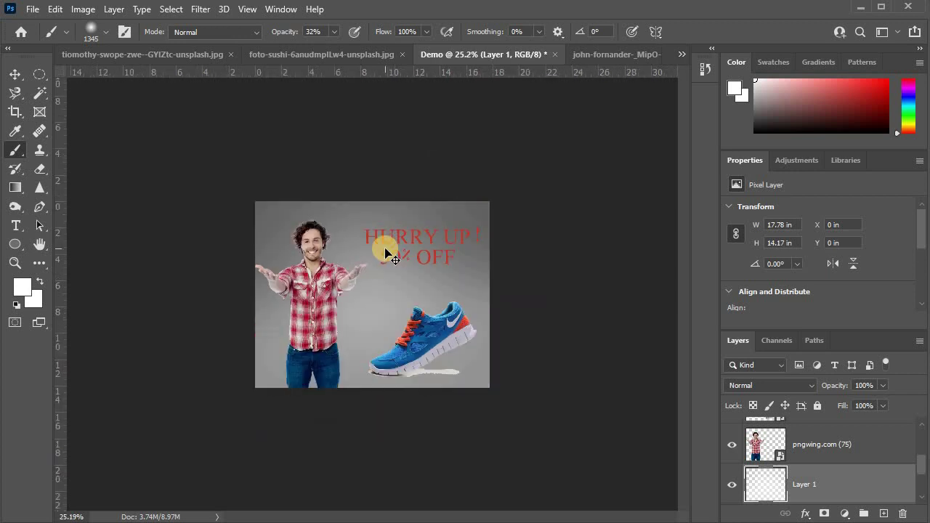
scroll(388, 246, "up", 1)
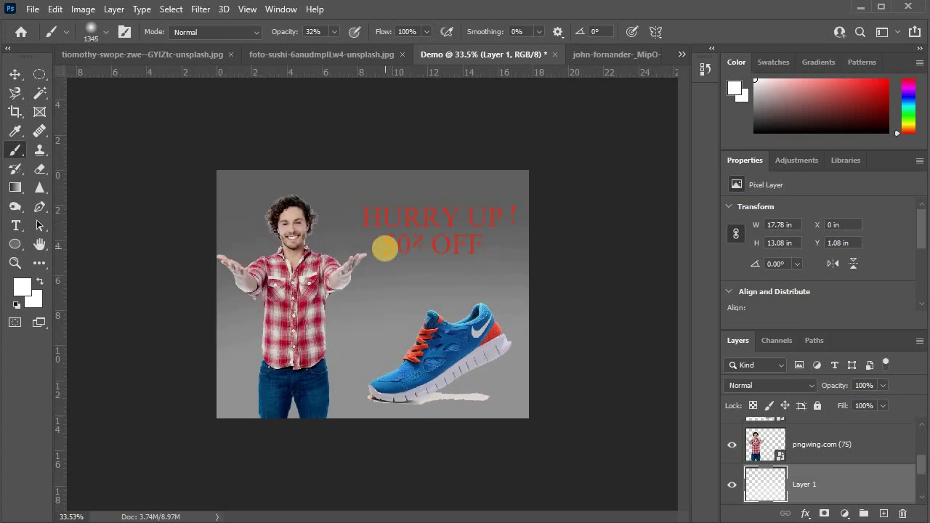
scroll(440, 247, "up", 2)
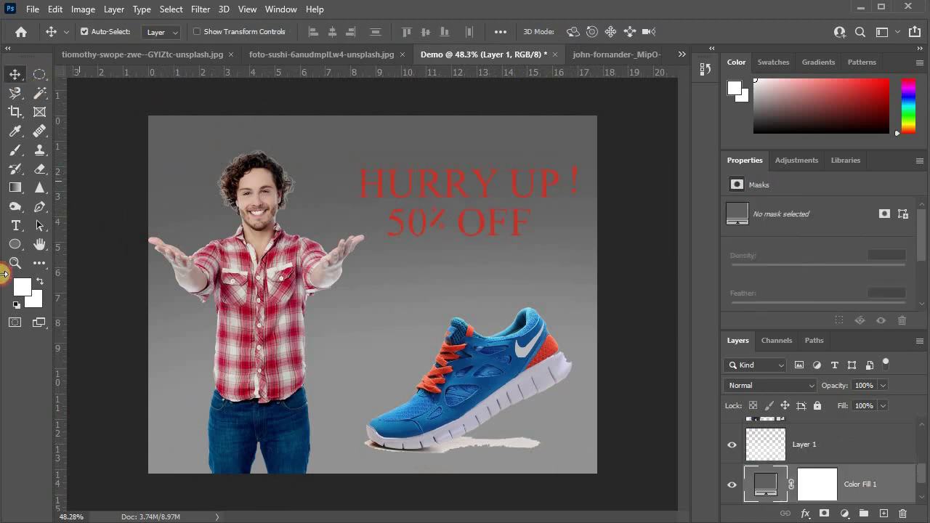
Draw a large rectangle over the ad with no fill, outline only
left_click(16, 242)
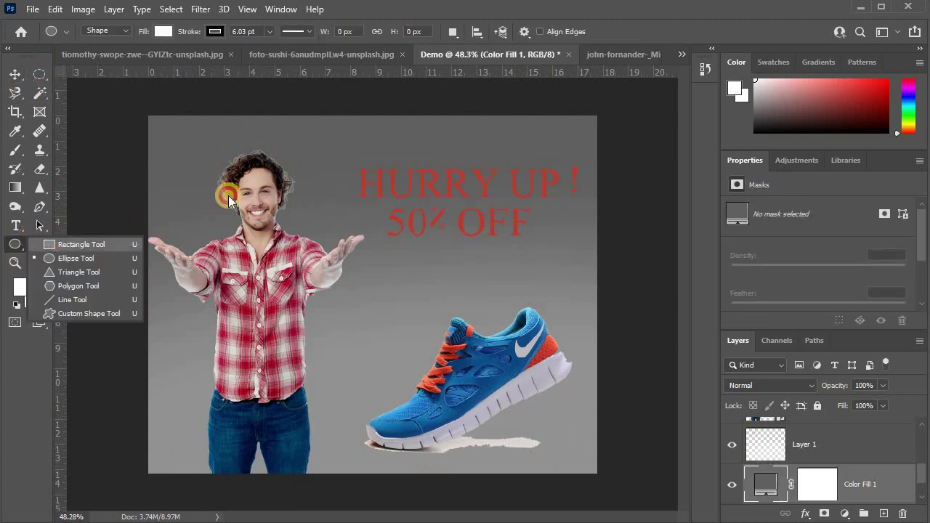
left_click(80, 244)
left_click_drag(175, 133, 568, 458)
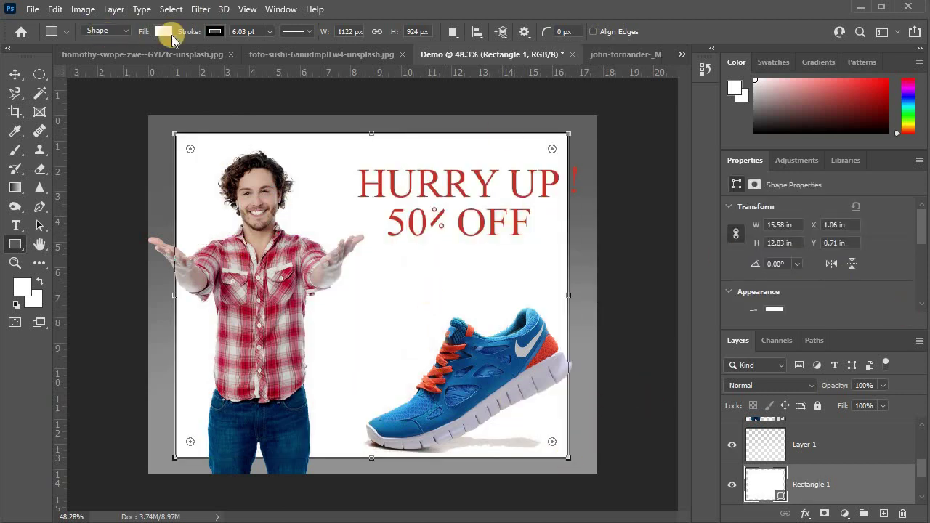
left_click(169, 30)
left_click(77, 61)
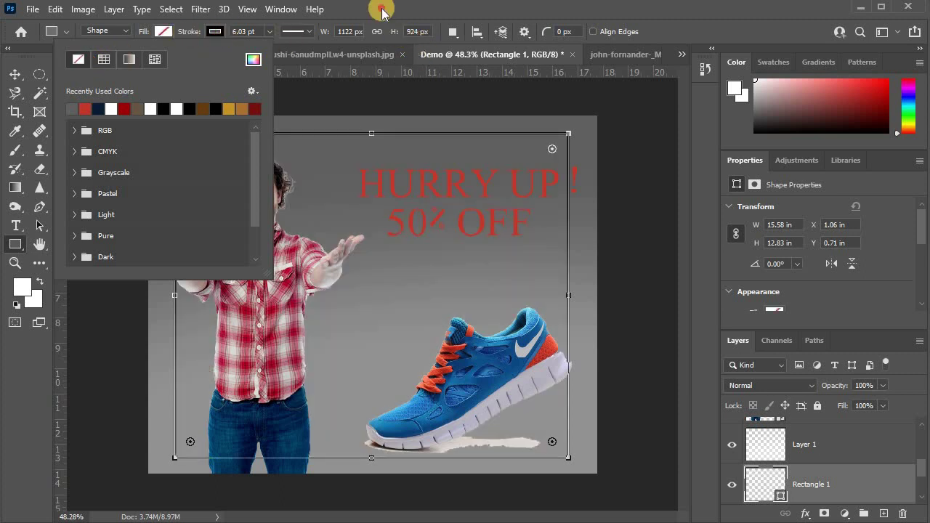
key("Escape")
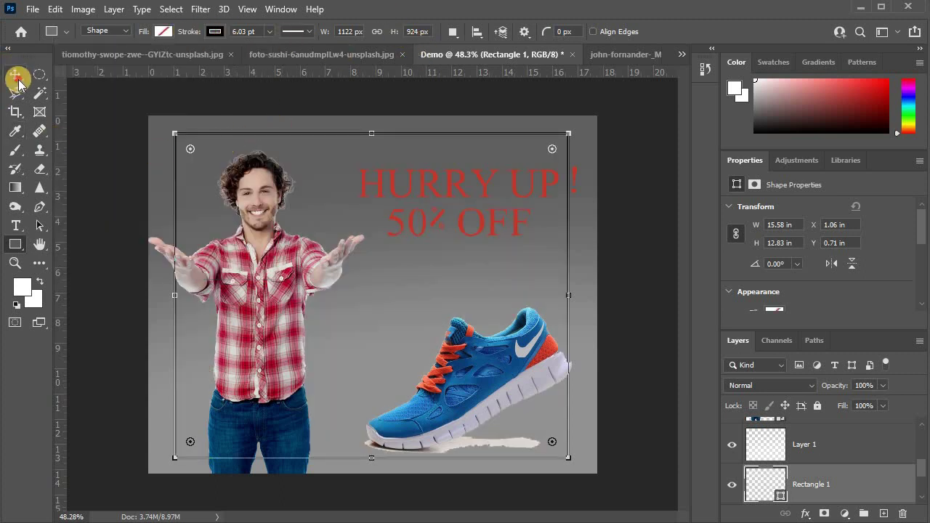
Centre the rectangle frame horizontally on the canvas
left_click(16, 75)
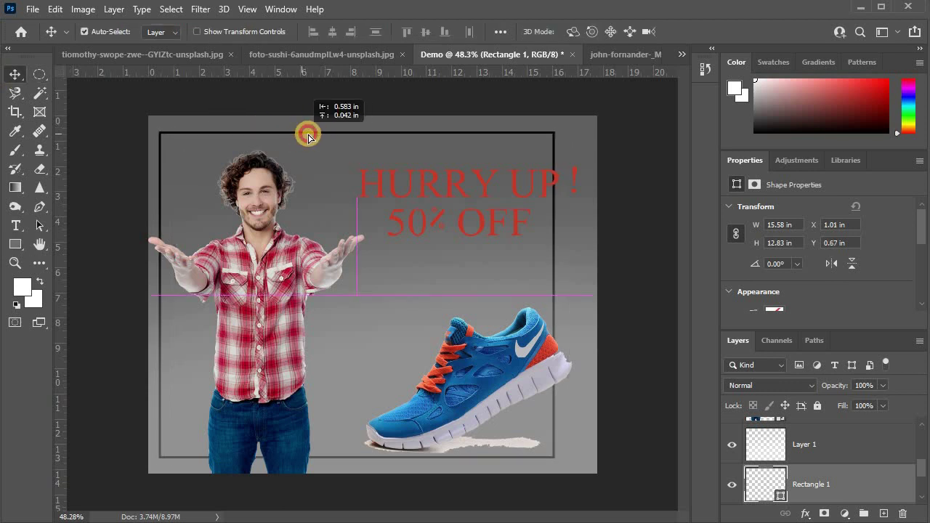
left_click_drag(321, 136, 324, 136)
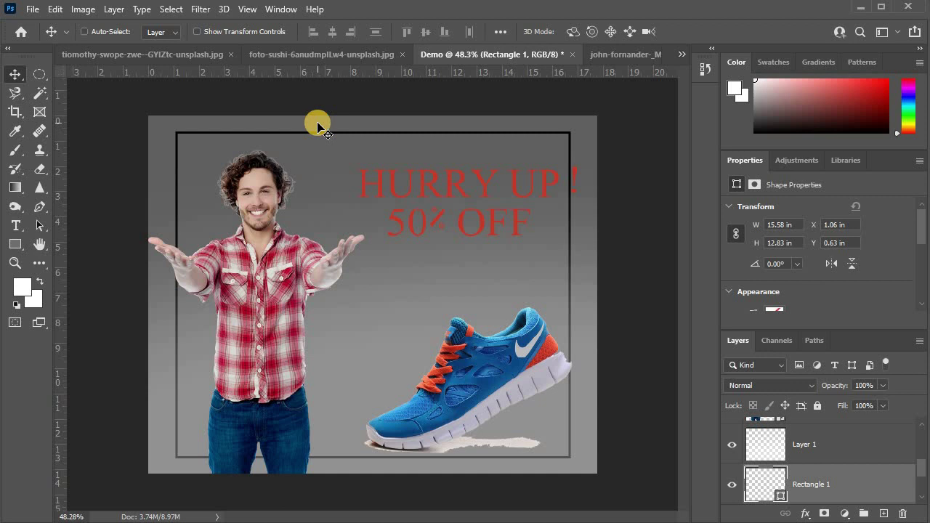
key("ctrl+a")
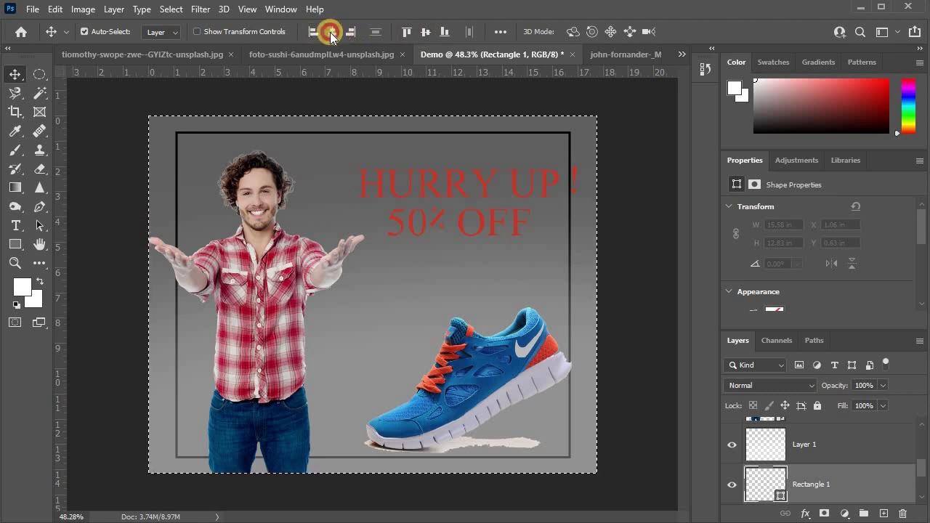
key("ctrl+d")
scroll(310, 123, "up", 3, "alt")
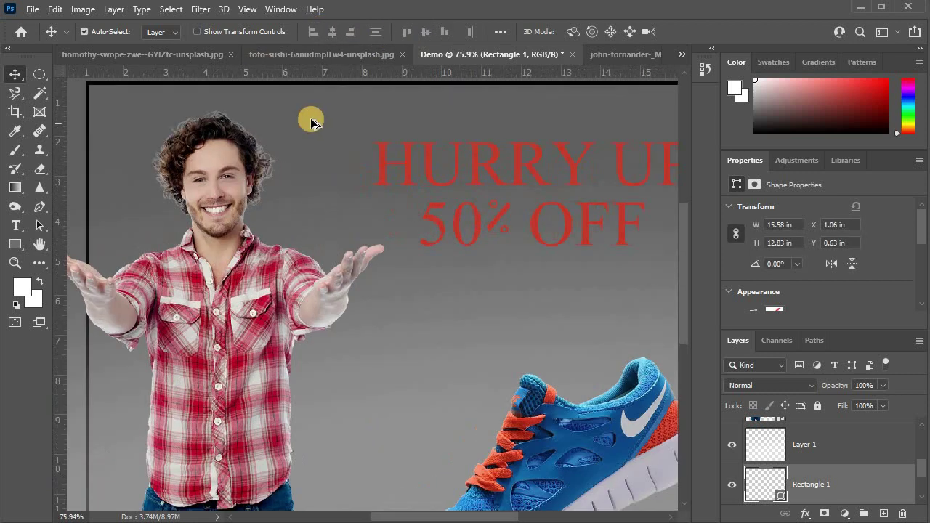
Shift the man right, reposition HURRY UP !, and recolour it orange
scroll(310, 122, "down", 2, "alt")
left_click_drag(243, 245, 287, 248)
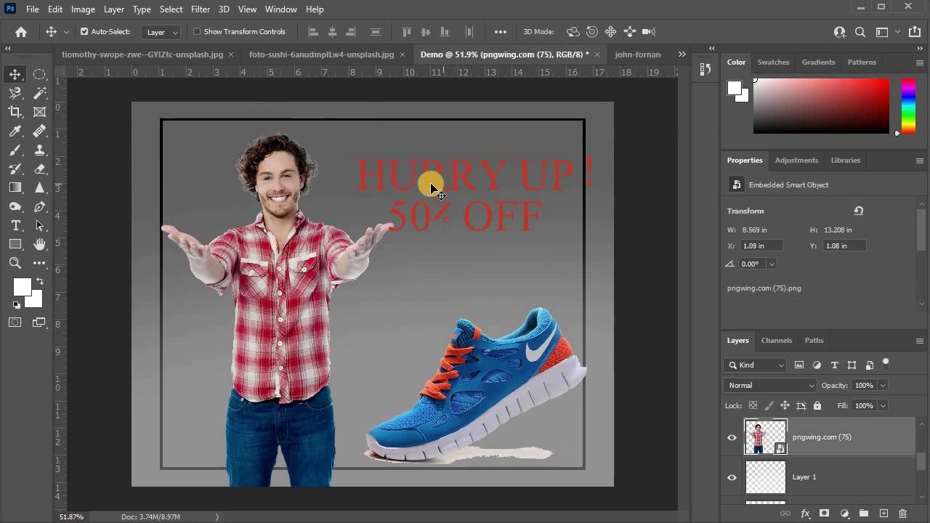
mouse_move(431, 184)
left_mouse_down()
mouse_move(447, 219)
mouse_move(456, 218)
left_mouse_up()
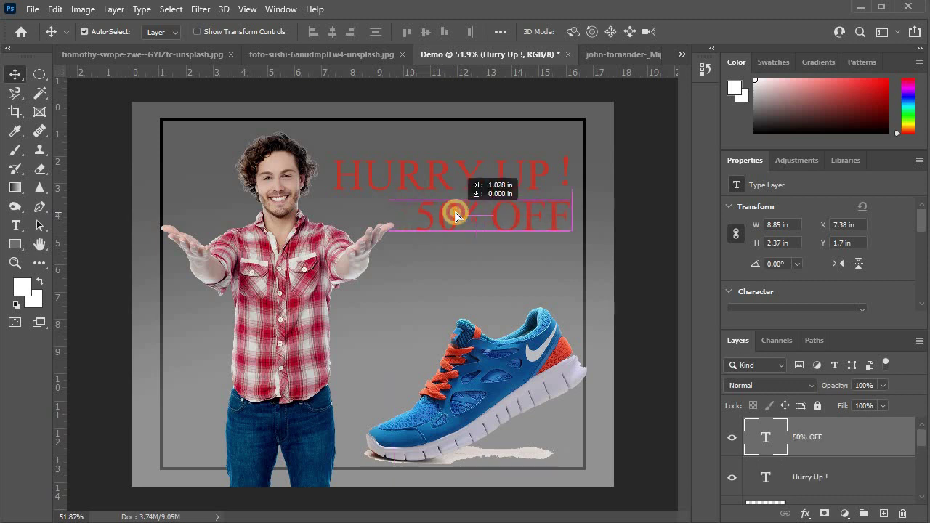
left_click(445, 180)
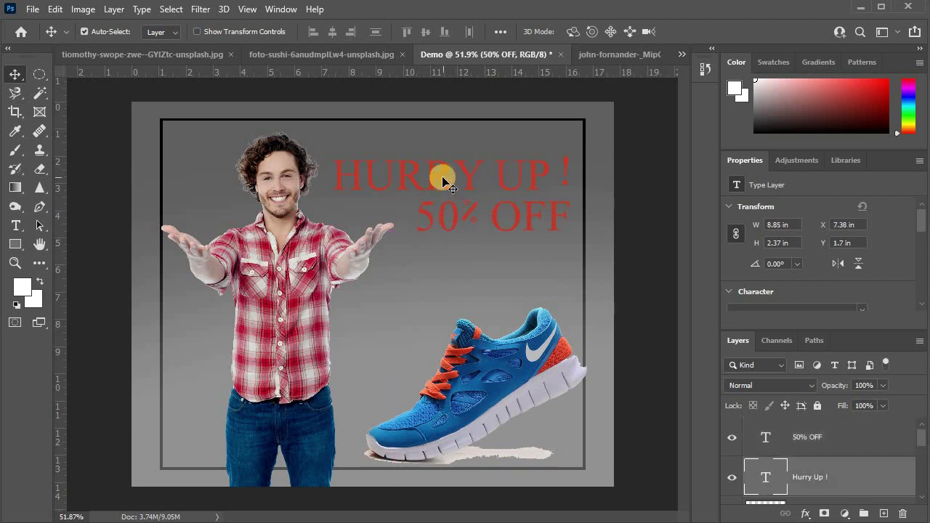
double_click(445, 180)
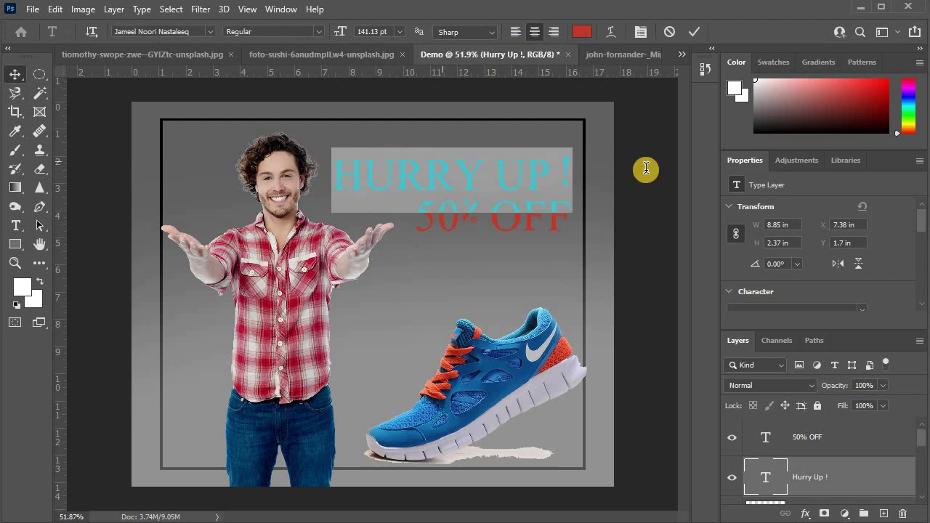
left_click(840, 211)
left_click(841, 254)
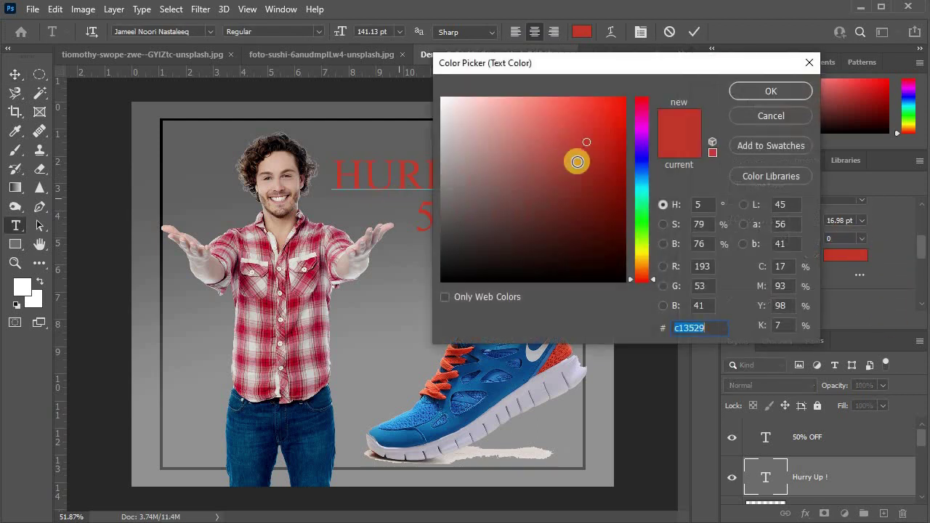
left_click(643, 254)
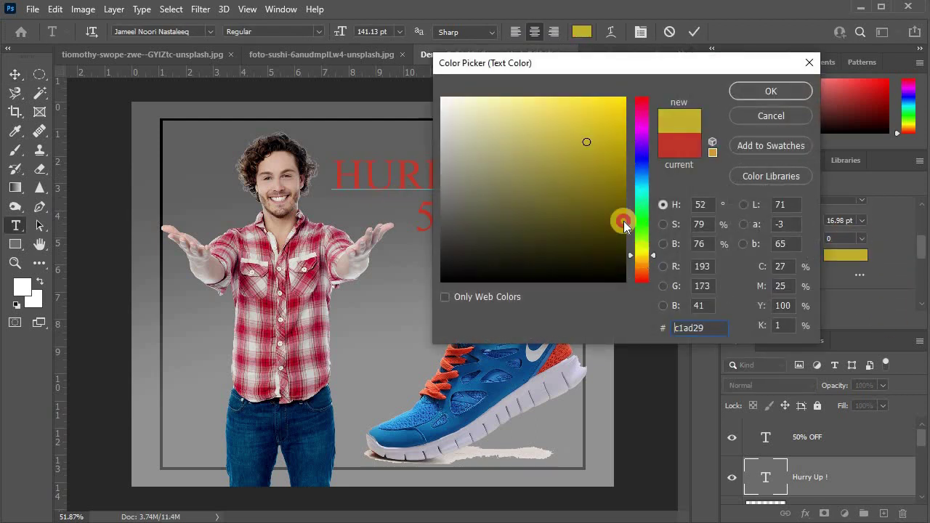
left_click_drag(603, 119, 625, 98)
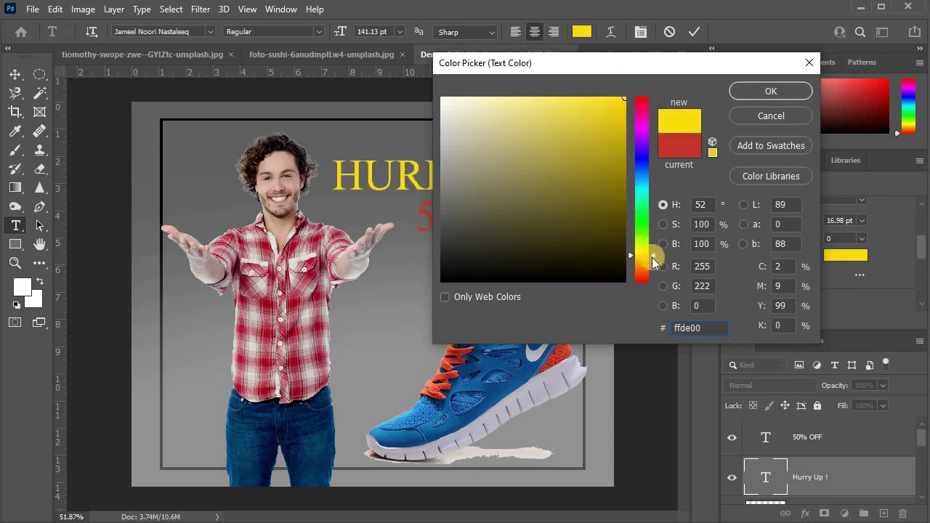
left_click(643, 264)
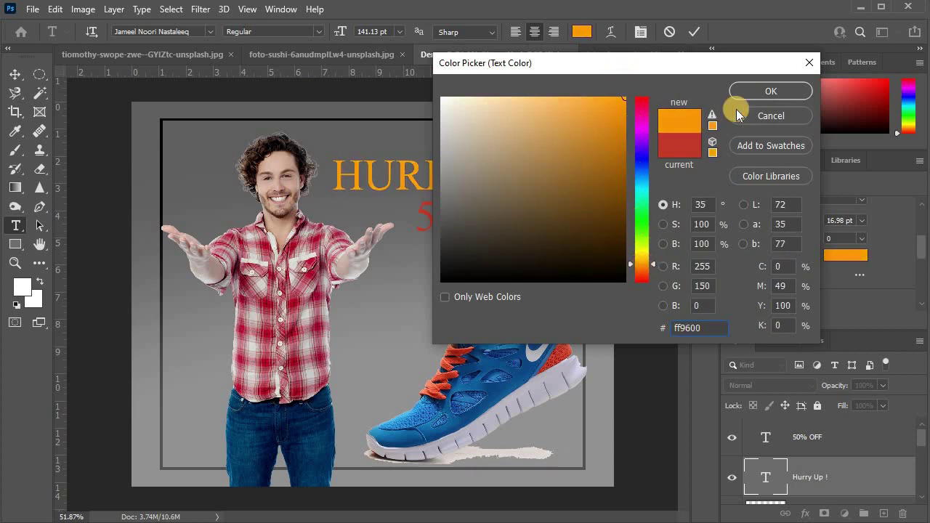
left_click(749, 94)
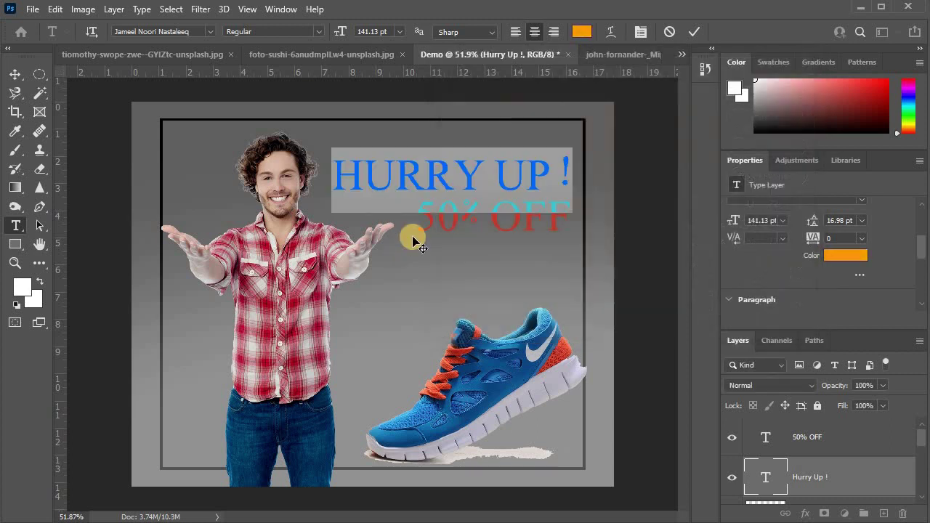
left_click(15, 75)
Recolour 50% OFF to matching orange ffbe62
scroll(482, 229, "up", 2)
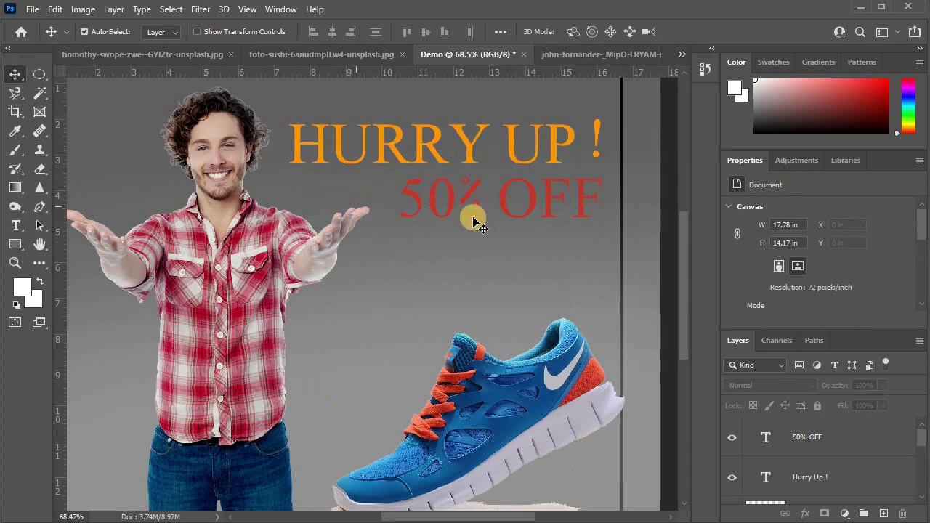
double_click(465, 196)
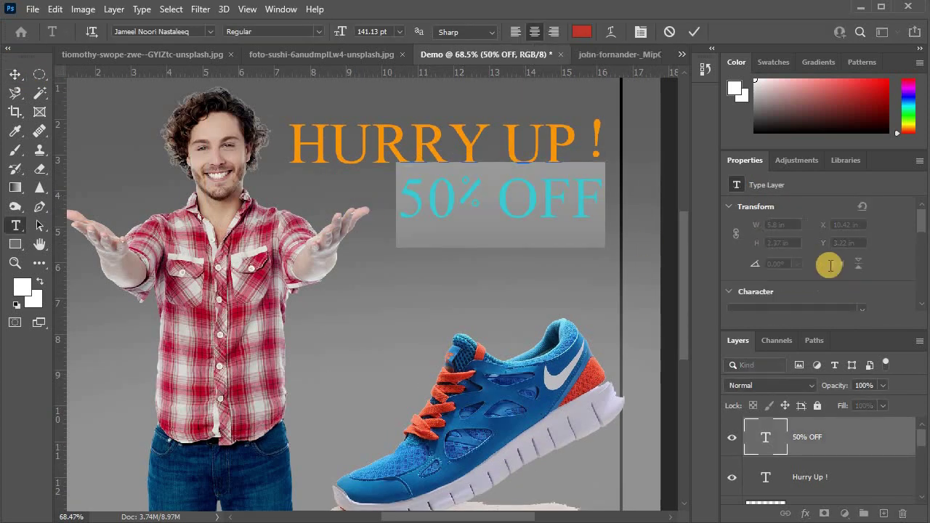
scroll(830, 265, "down", 2)
scroll(831, 269, "down", 2)
left_click(841, 276)
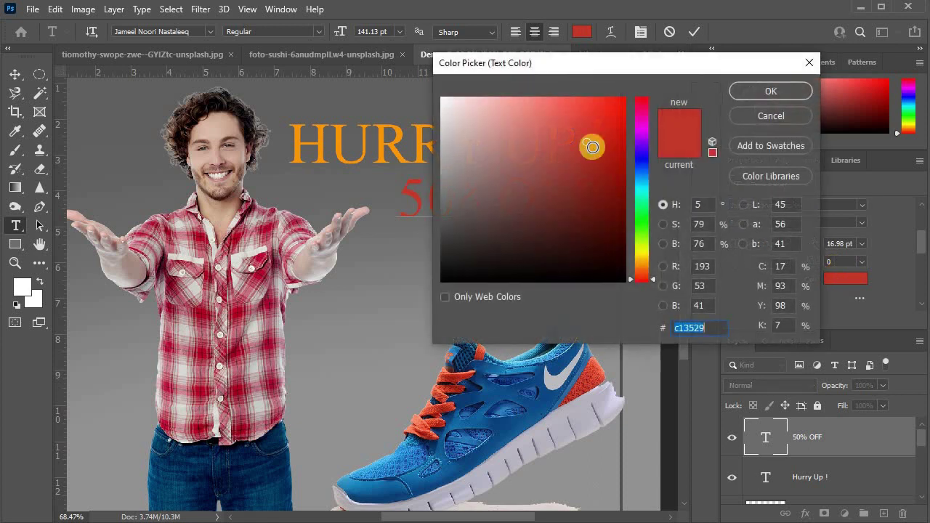
left_click(341, 131)
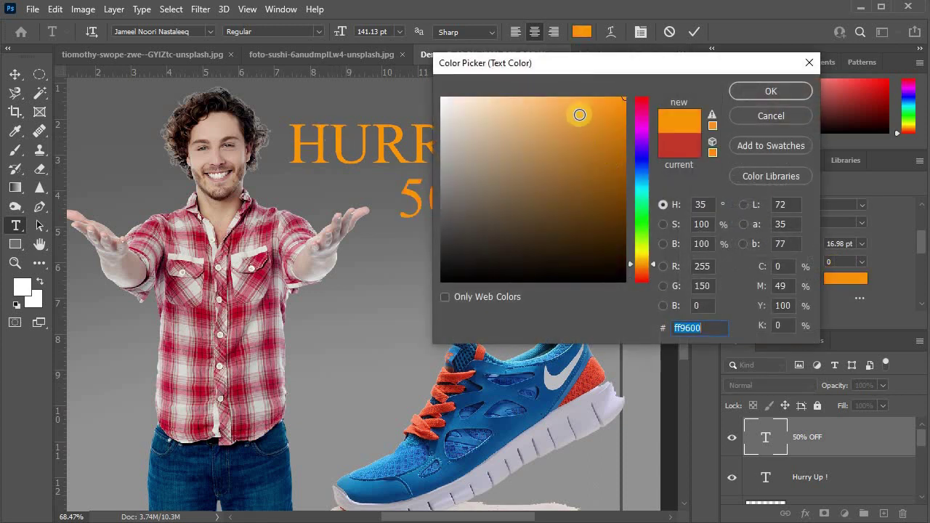
left_click(555, 96)
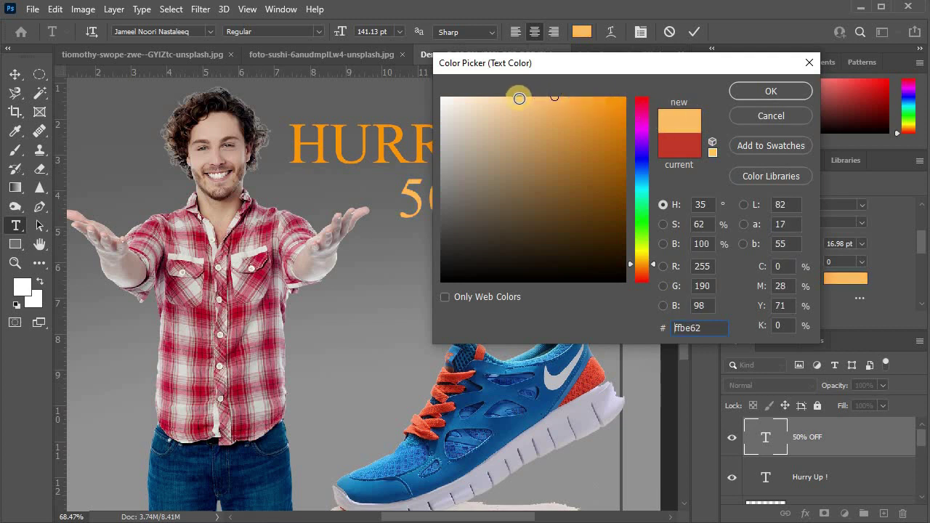
left_click(573, 104)
left_click(755, 98)
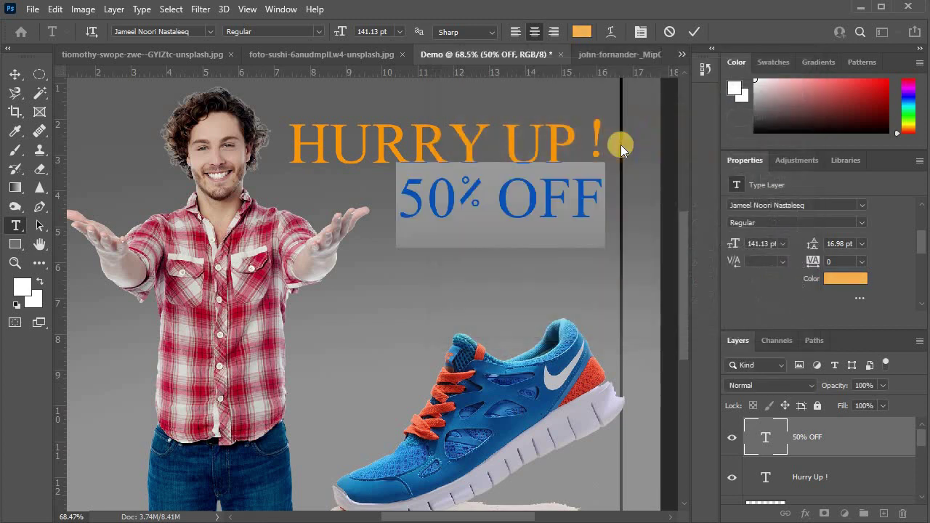
scroll(109, 112, "down", 5)
left_click(16, 75)
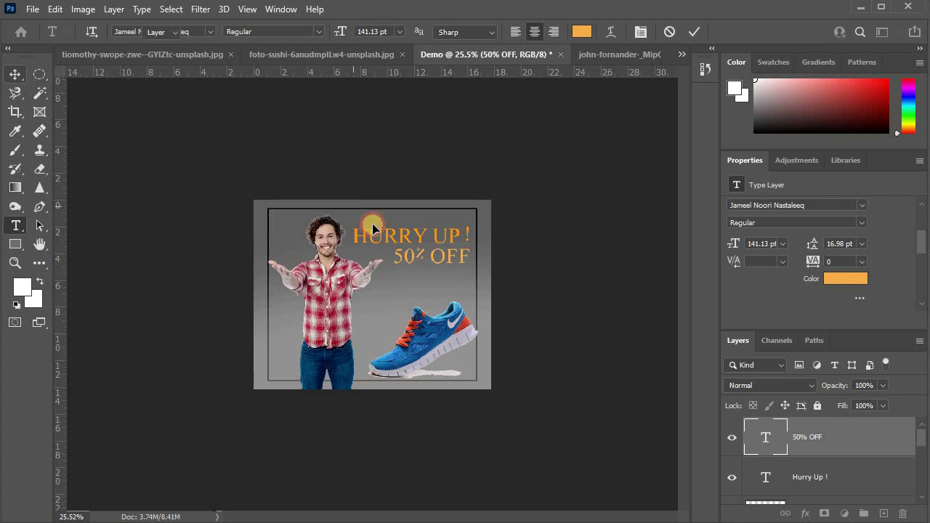
Nudge the sneaker slightly up and left within the frame
left_click(372, 223)
scroll(372, 223, "up", 2)
scroll(372, 223, "up", 2)
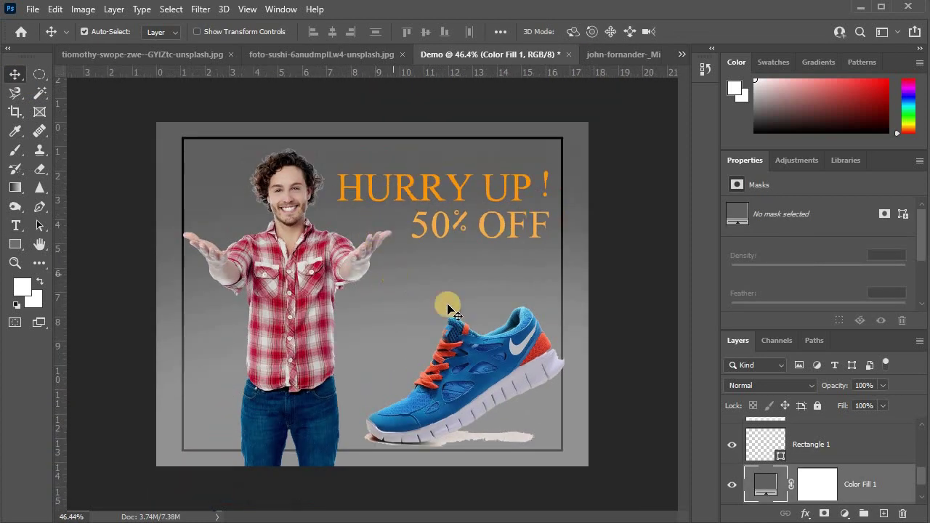
mouse_move(458, 359)
left_mouse_down()
mouse_move(448, 343)
mouse_move(448, 351)
left_mouse_up()
Scale the man photo down slightly and shift him down and to the right
left_click(294, 267)
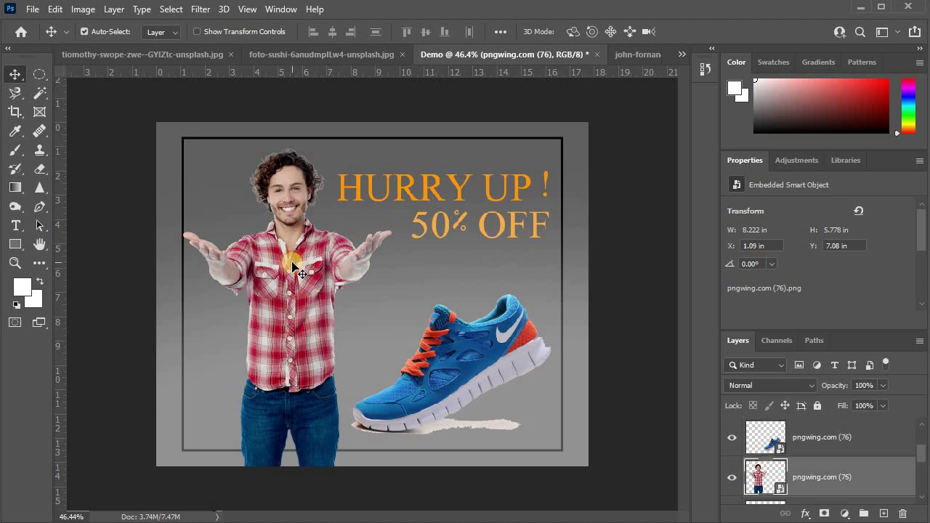
key("ctrl+t")
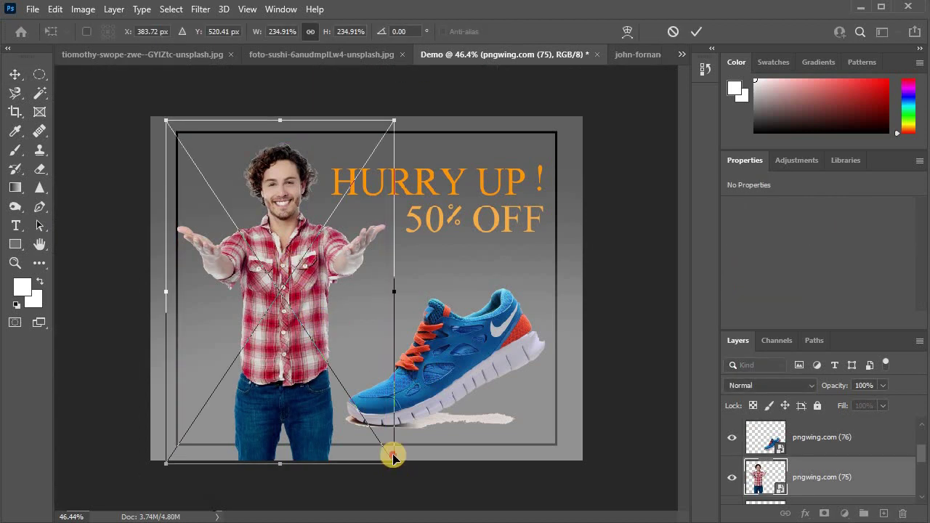
left_click_drag(379, 439, 357, 384)
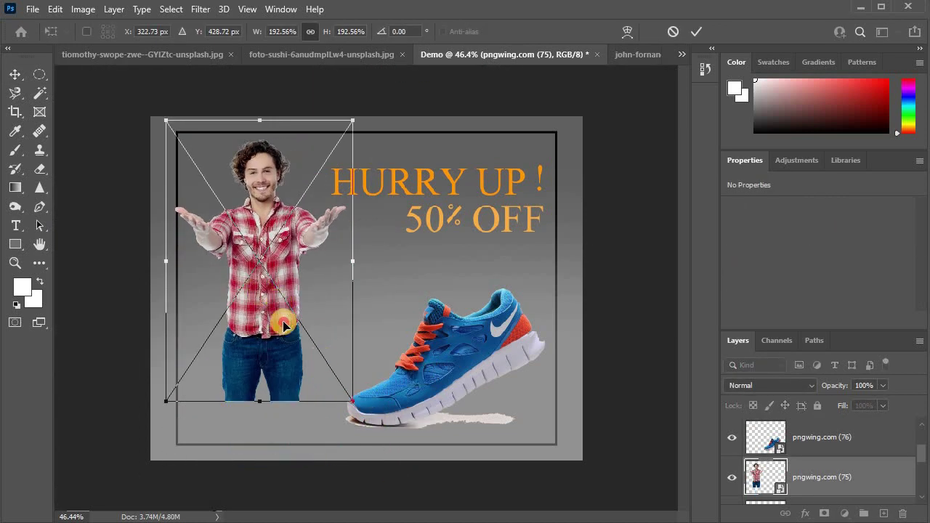
mouse_move(263, 295)
left_mouse_down()
mouse_move(283, 335)
mouse_move(273, 335)
left_mouse_up()
left_click(16, 84)
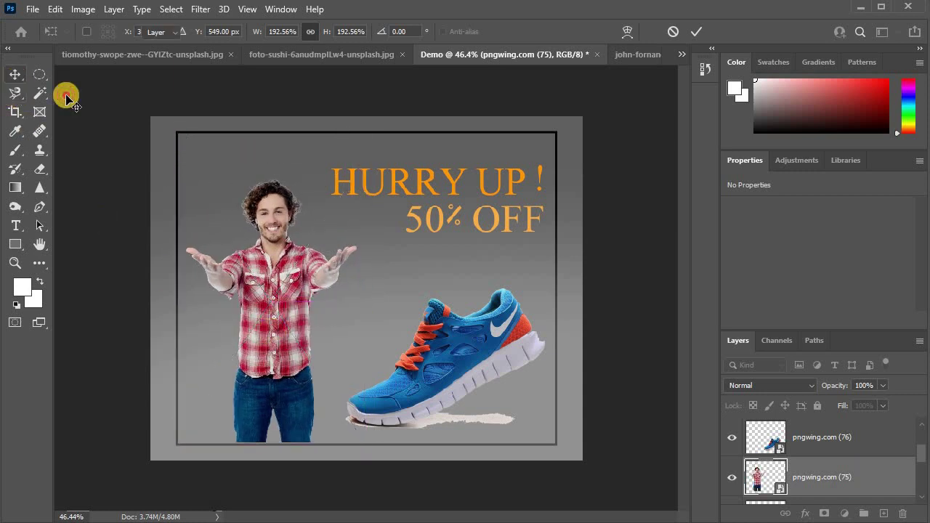
Enlarge the man to about 224% so his head reaches higher, nudged slightly left
scroll(395, 354, "up", 3)
scroll(317, 315, "up", 3)
left_click_drag(333, 228, 305, 218)
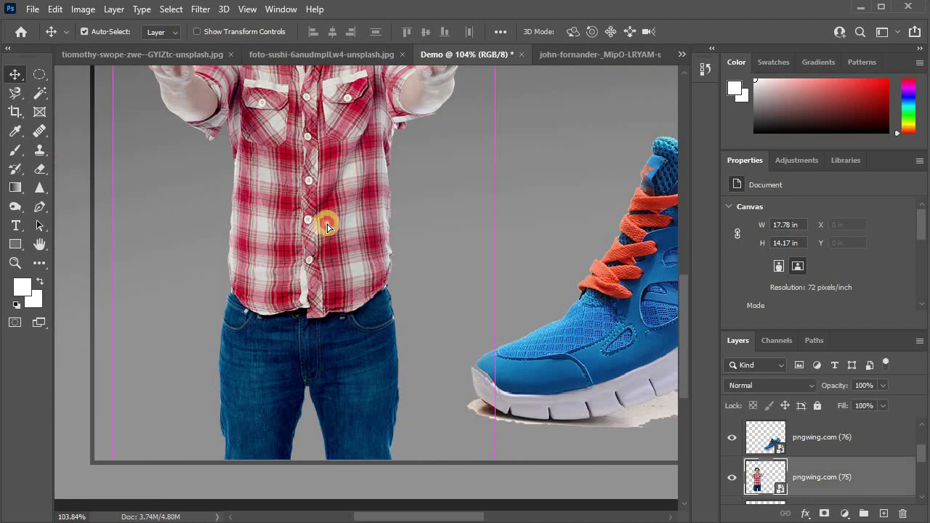
scroll(305, 222, "down", 1)
scroll(305, 222, "down", 1)
scroll(271, 161, "down", 2)
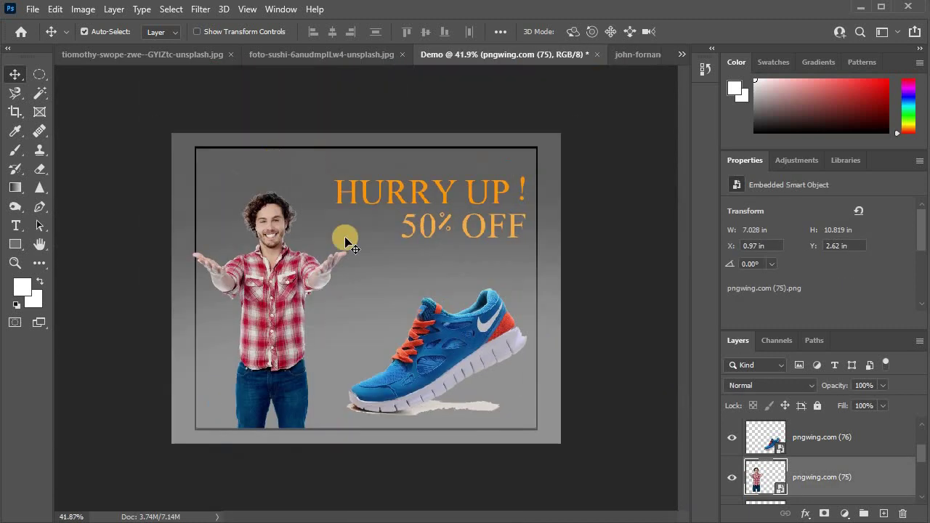
key("ctrl+t")
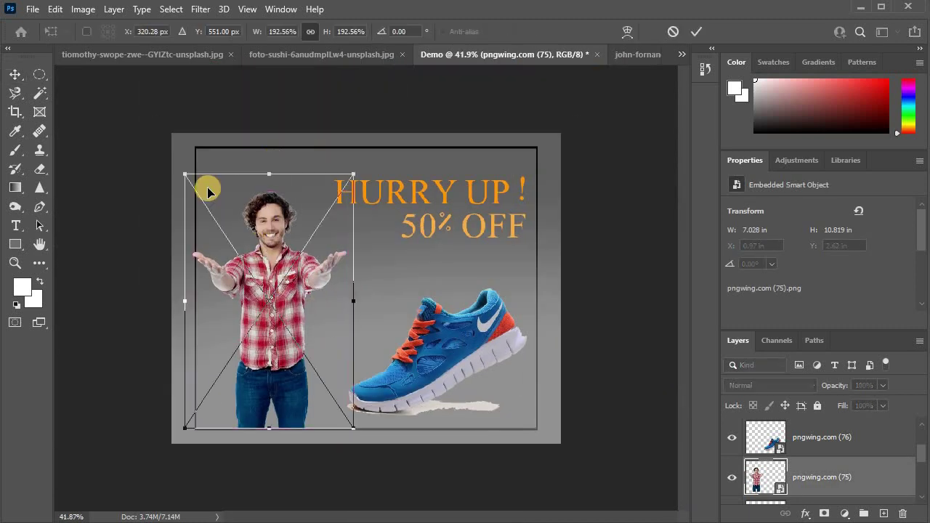
left_click_drag(271, 158, 270, 134)
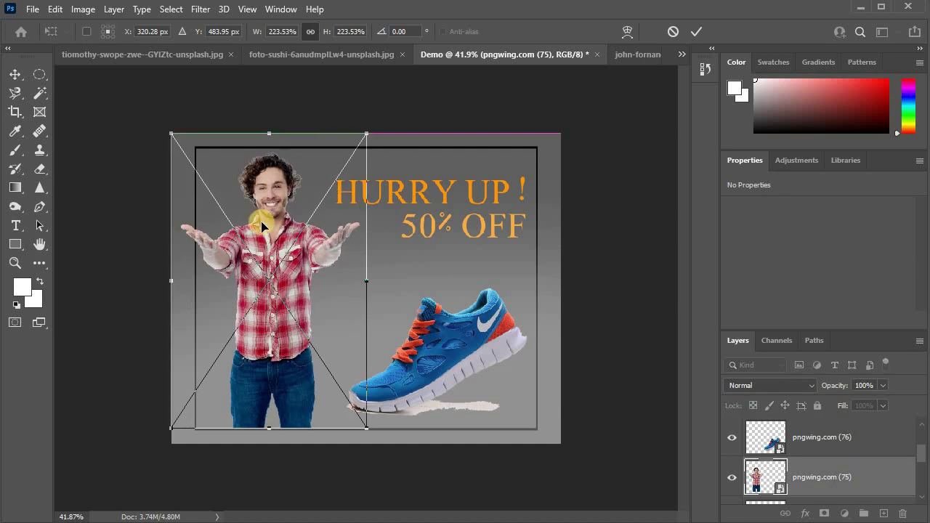
left_click_drag(262, 227, 260, 227)
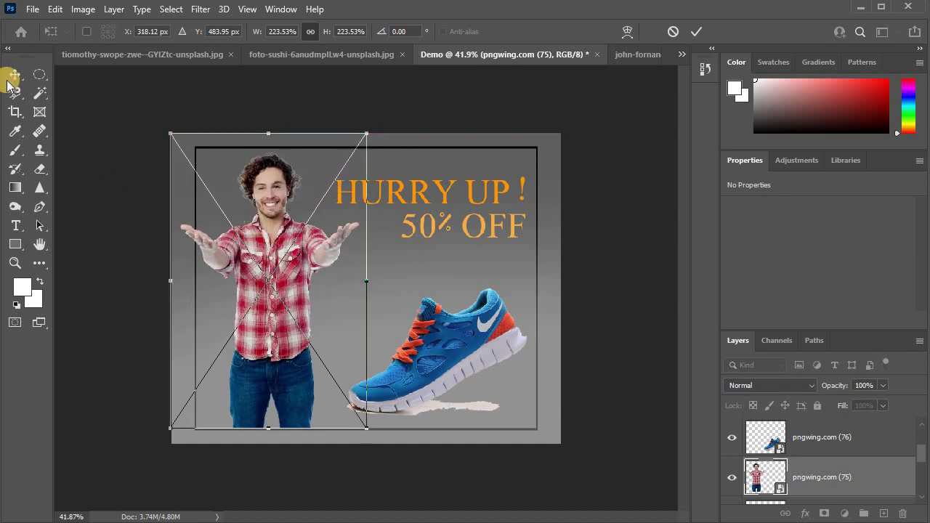
left_click(76, 103)
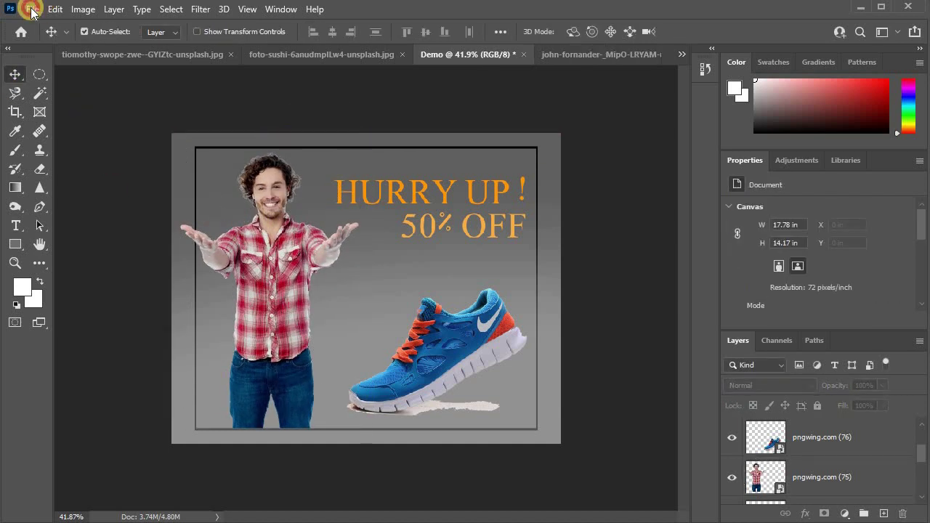
Place a WhatsApp image as a small icon on the frame's bottom edge
left_click(32, 10)
left_click(120, 311)
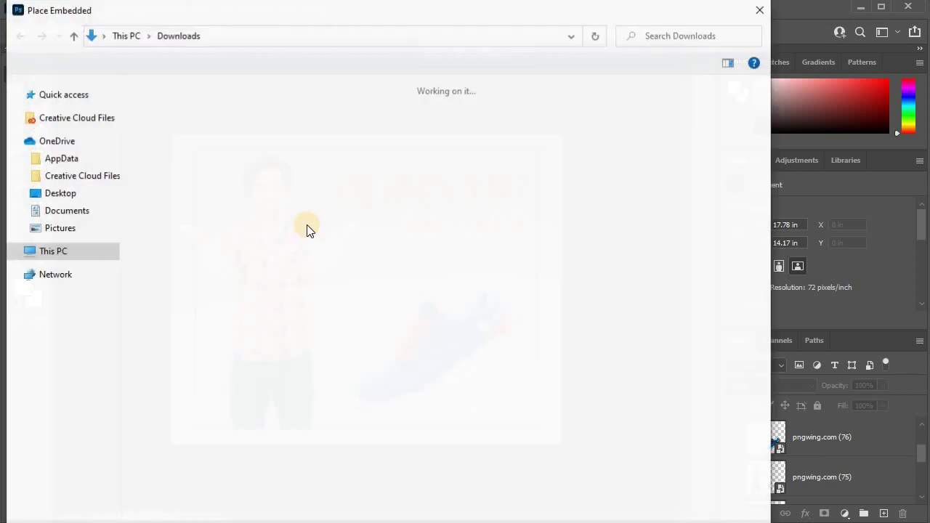
key("Return")
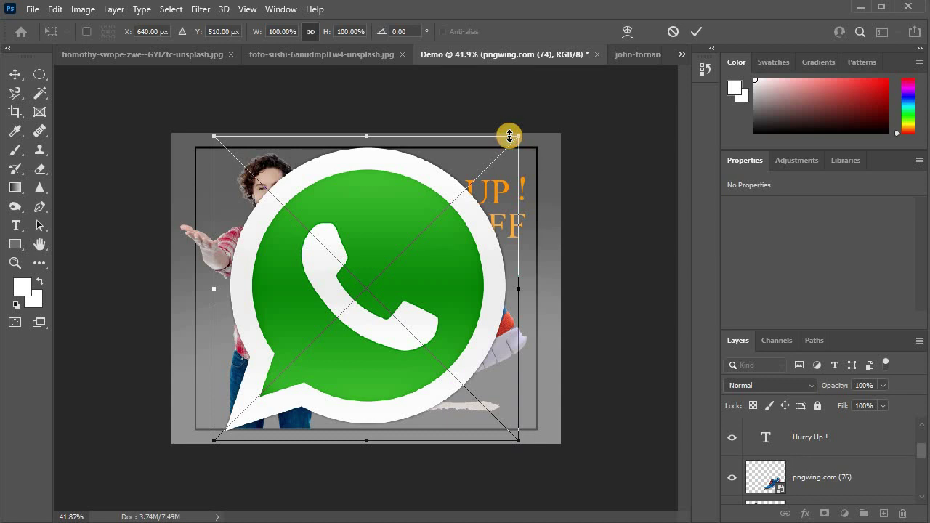
left_click_drag(526, 136, 222, 436)
scroll(160, 484, "up", 5)
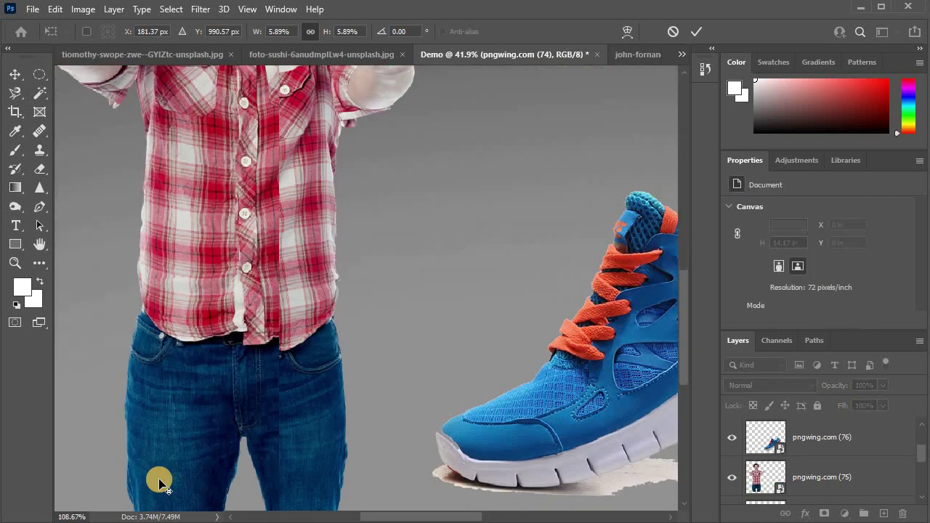
scroll(159, 483, "up", 3)
left_click_drag(400, 118, 343, 215)
mouse_move(330, 314)
left_mouse_down()
mouse_move(304, 320)
mouse_move(343, 265)
left_mouse_up()
scroll(304, 319, "down", 3)
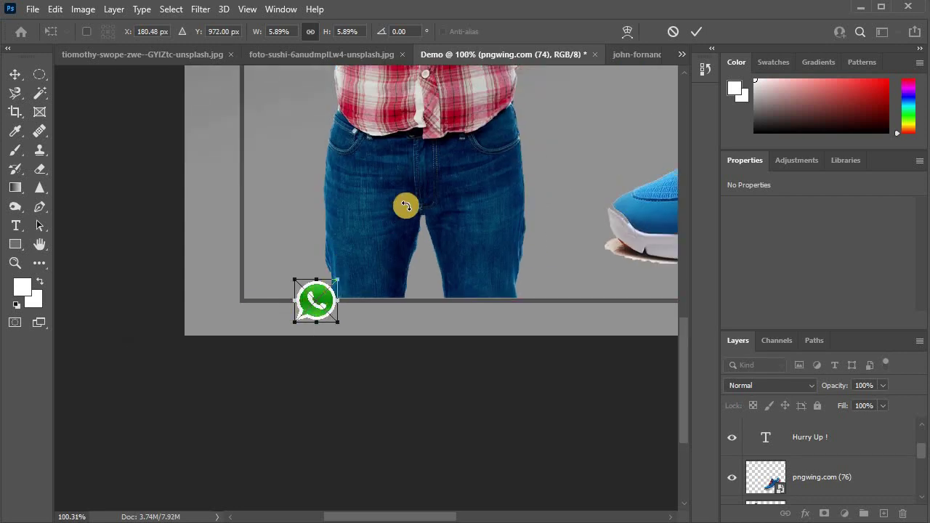
scroll(396, 196, "down", 4)
left_click(277, 222)
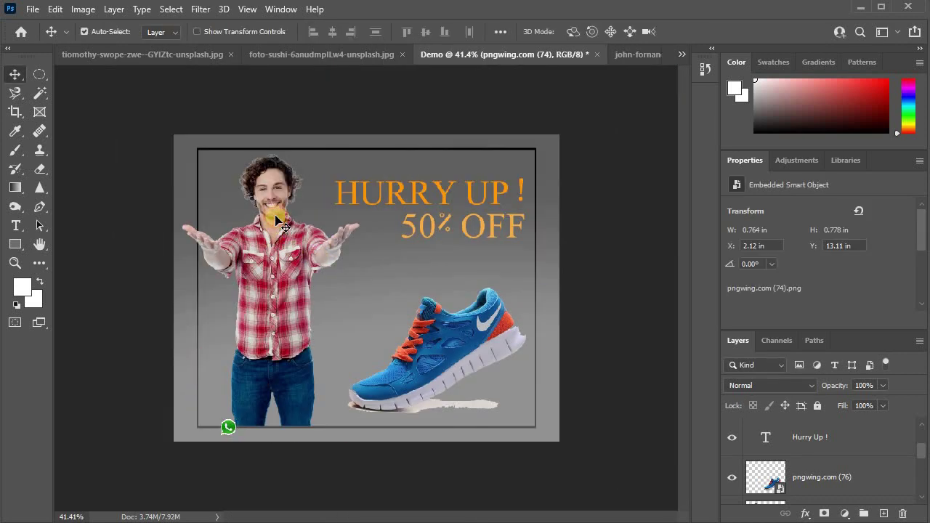
Raise the man, lower the shoe slightly, and delete the WhatsApp icon
mouse_move(279, 201)
left_mouse_down()
mouse_move(287, 182)
mouse_move(274, 201)
left_mouse_up()
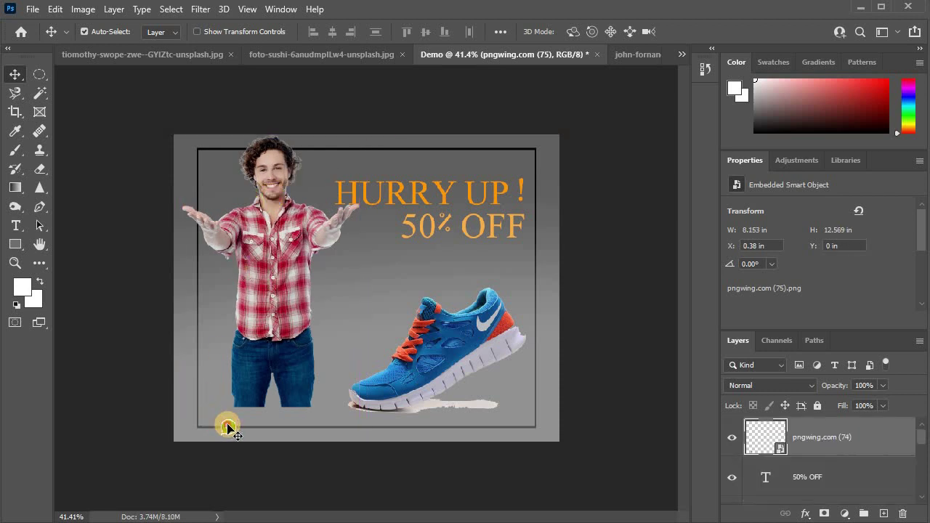
left_click_drag(228, 429, 279, 419)
left_click_drag(478, 314, 485, 360)
left_click_drag(275, 426, 349, 289)
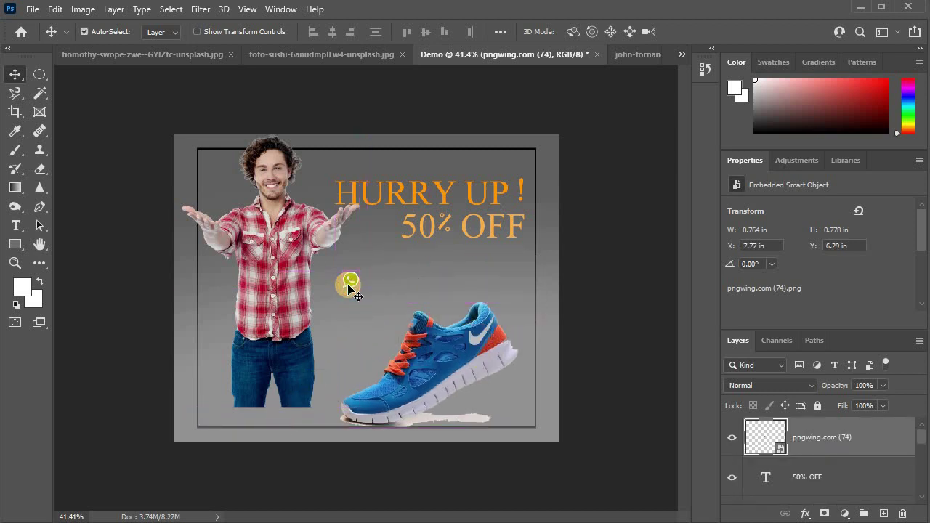
key("Delete")
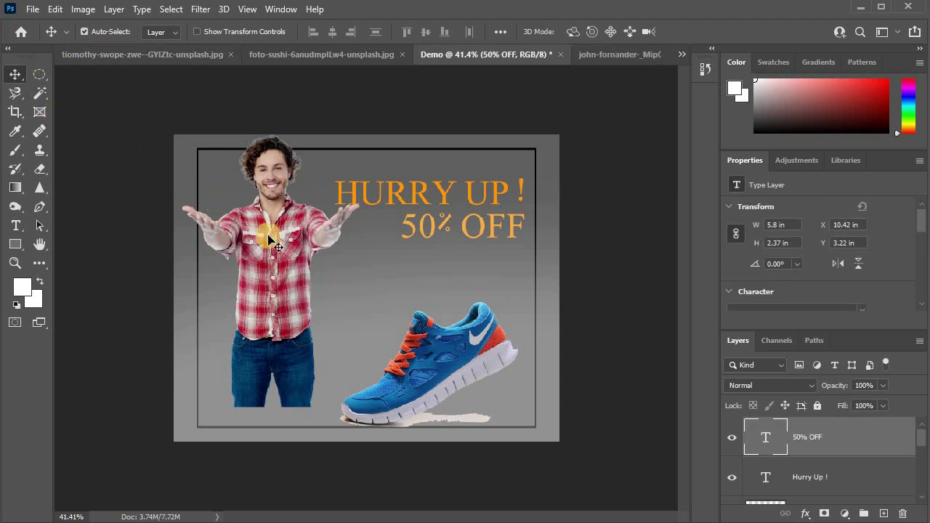
Move the man slightly left and down, nudging him into place with the arrow keys
left_click_drag(269, 242, 262, 256)
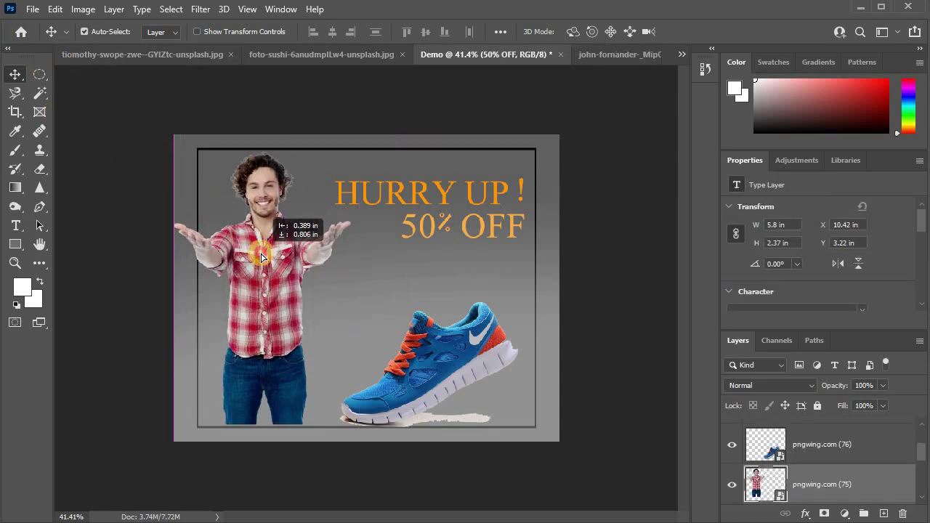
key("Right")
key("Right")
key("Right")
key("Down")
key("Down")
key("Down")
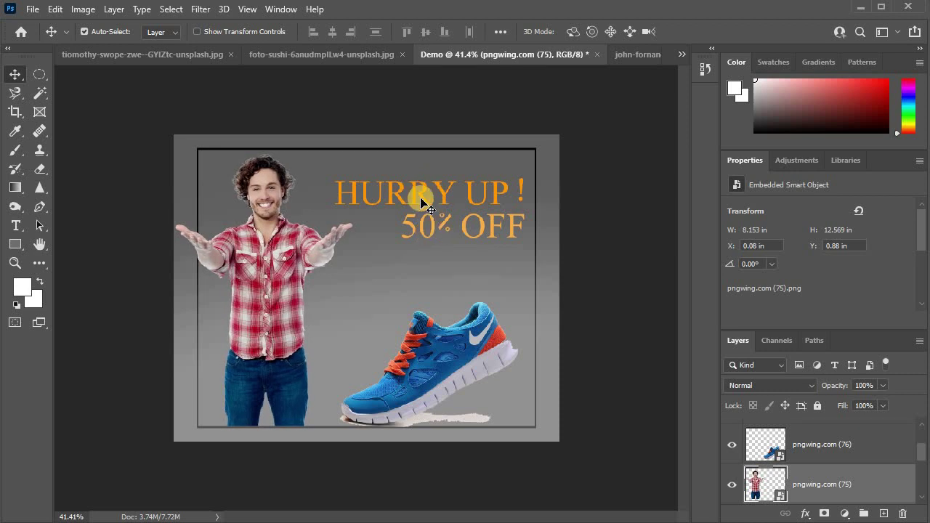
key("ctrl+plus")
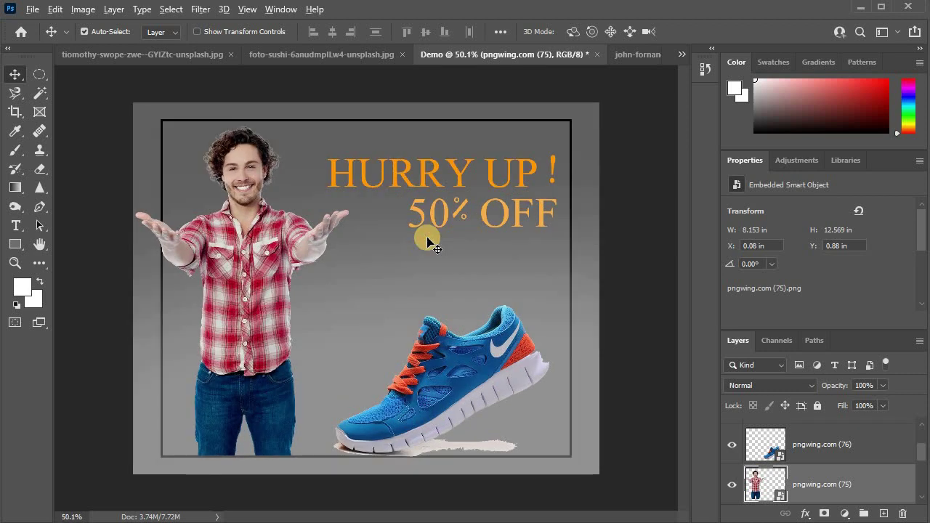
key("ctrl+0")
Shift the 50% OFF and HURRY UP ! lines slightly lower
left_click_drag(436, 232, 439, 241)
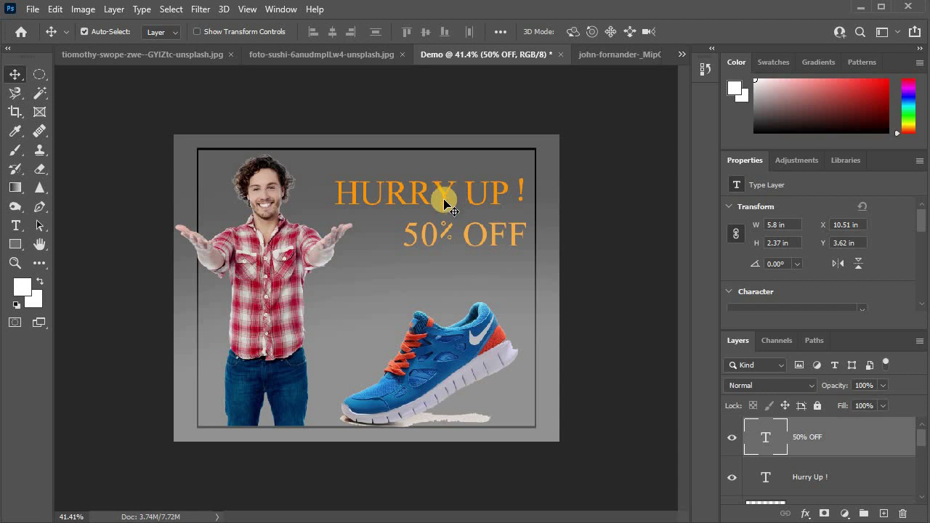
left_click_drag(445, 204, 448, 213)
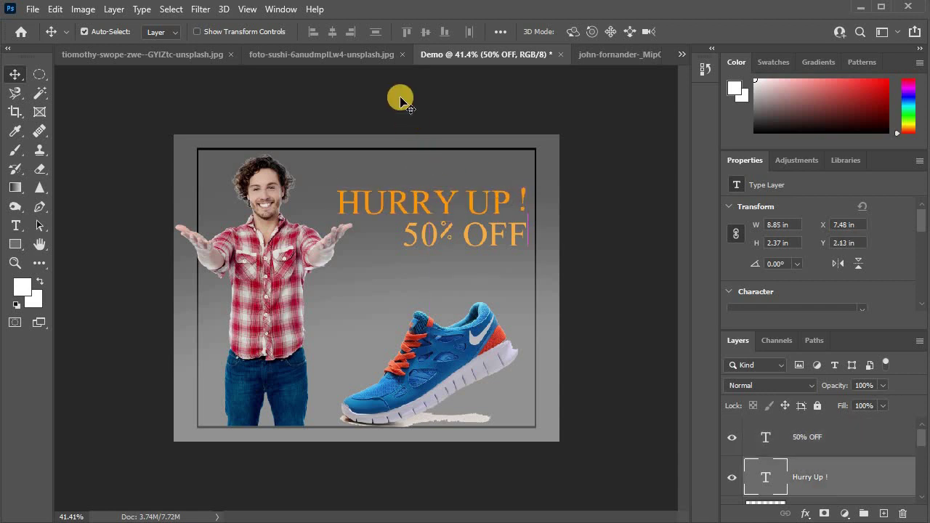
scroll(544, 311, "up", 2)
scroll(357, 211, "up", 2)
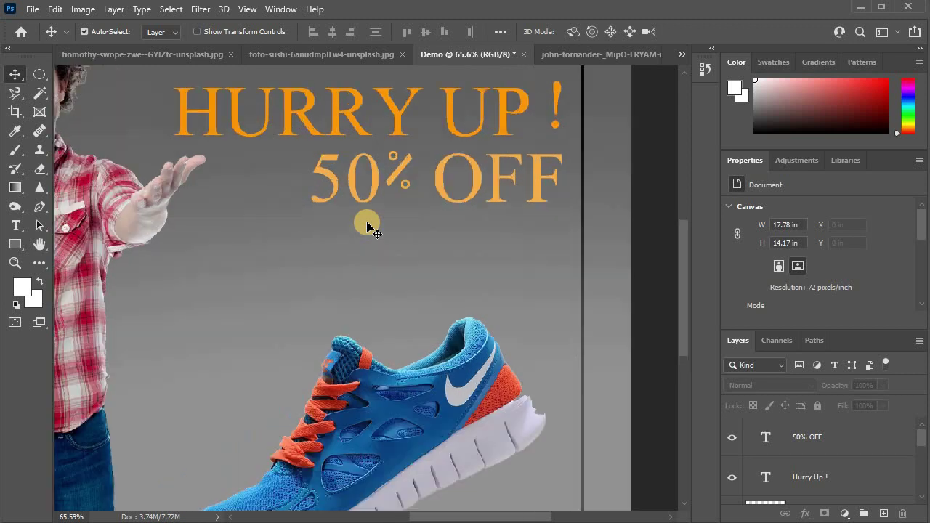
scroll(368, 228, "up", 1)
Draw a wide rectangle below 50% OFF with 32 px rounded corners
left_click(15, 244)
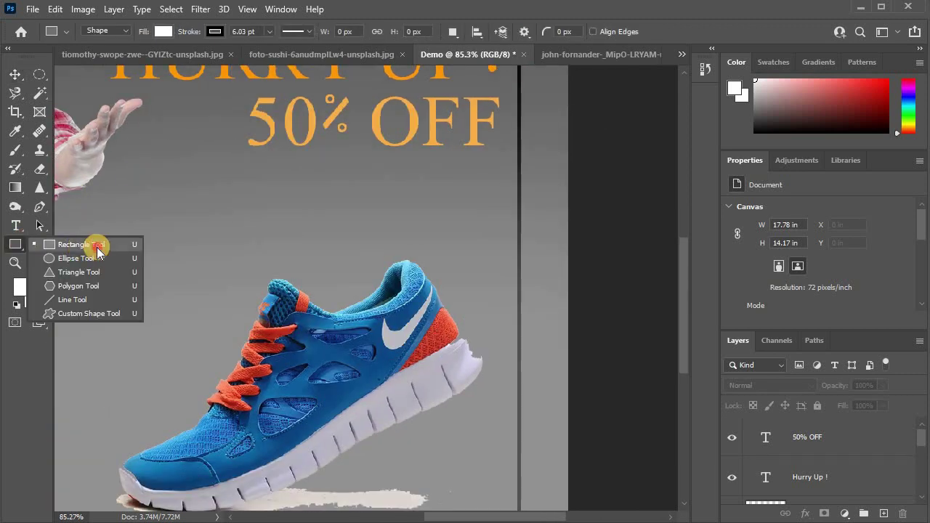
left_click(98, 250)
left_click_drag(263, 171, 470, 212)
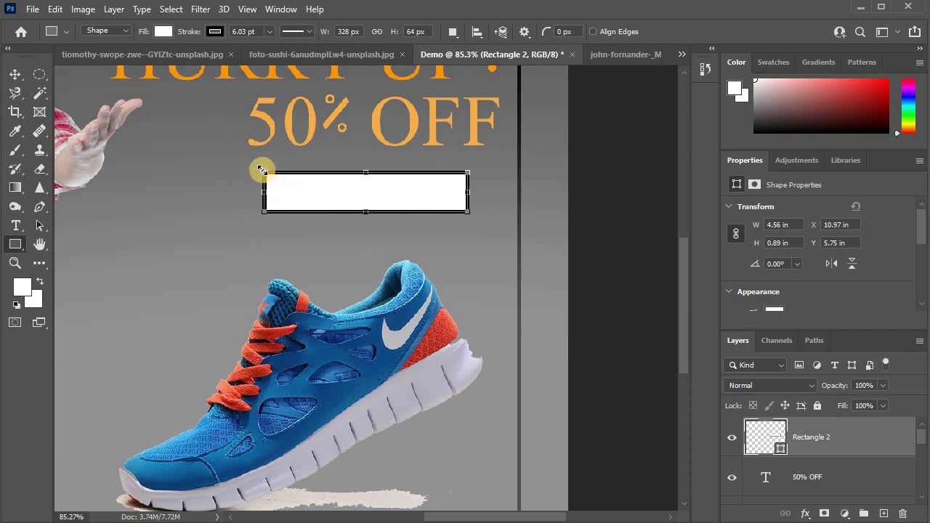
scroll(727, 249, "down", 1)
scroll(763, 274, "down", 1)
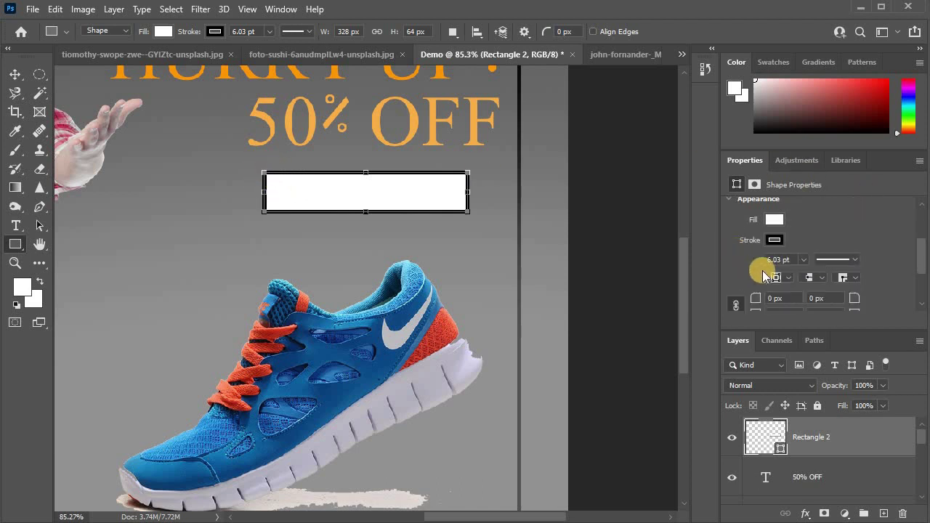
scroll(763, 278, "down", 1)
left_click_drag(752, 278, 883, 276)
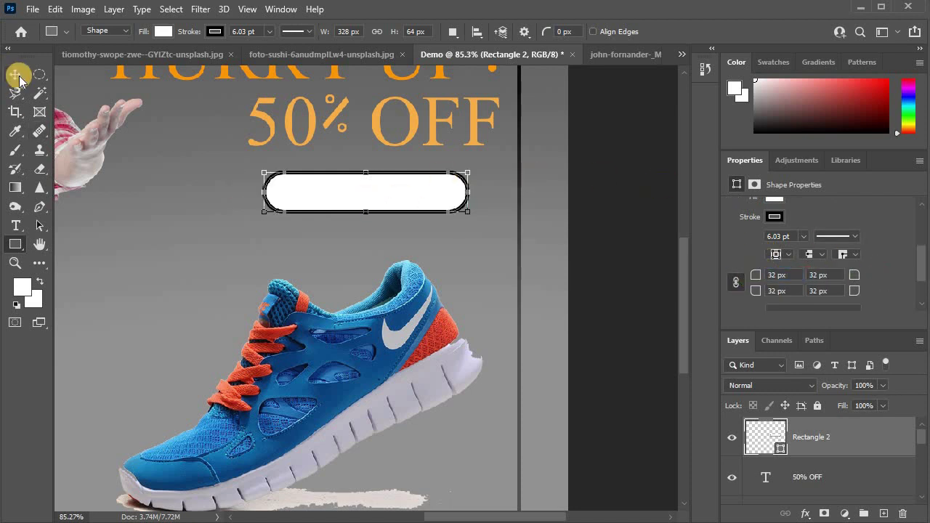
Remove the rectangle's outline and fill it with the shoe's blue, #124f8d
left_click(163, 31)
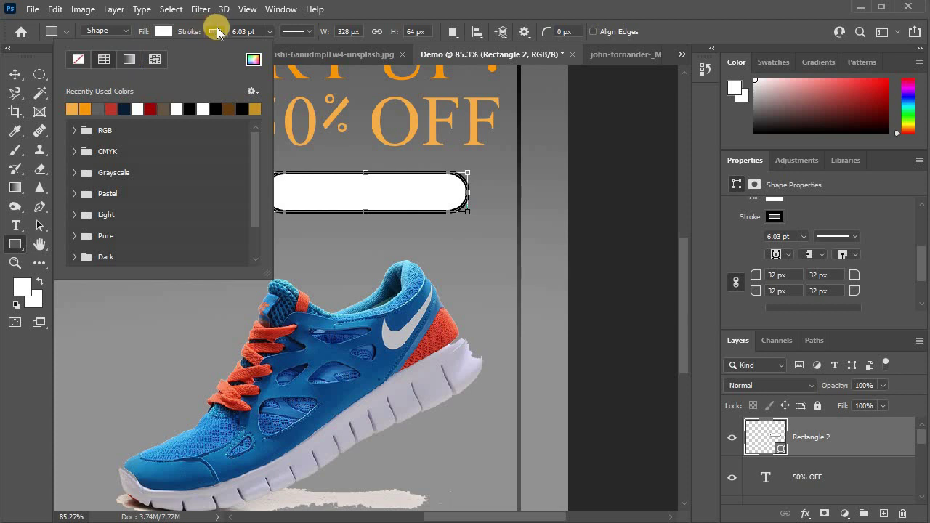
left_click(216, 31)
left_click(130, 59)
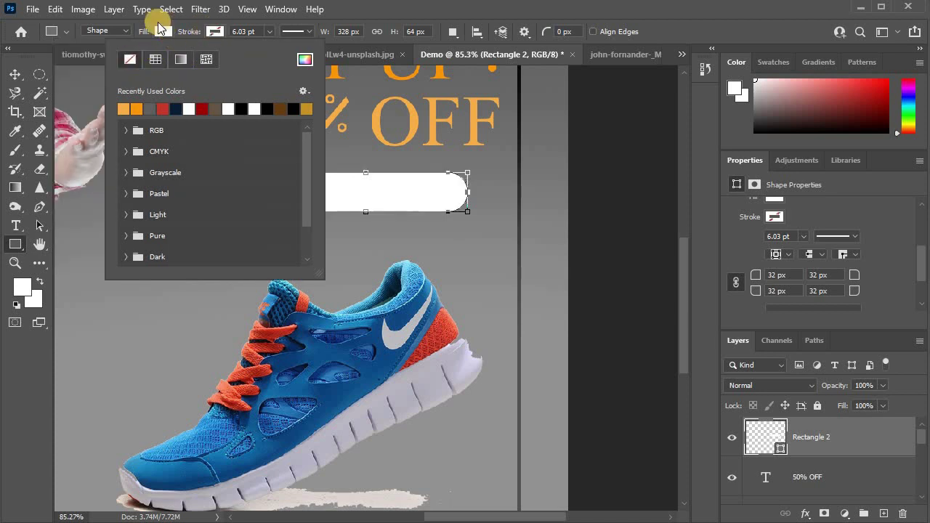
left_click(162, 30)
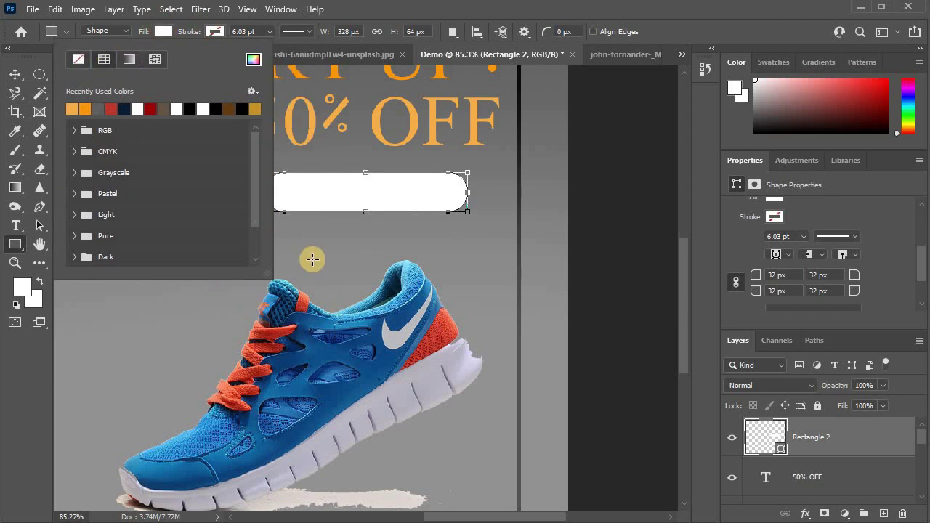
left_click(249, 62)
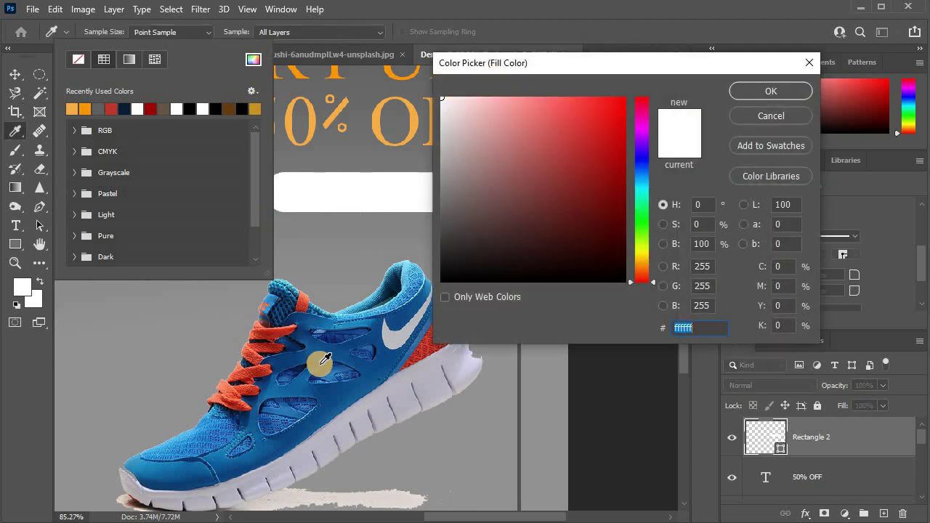
left_click(321, 363)
left_click(765, 87)
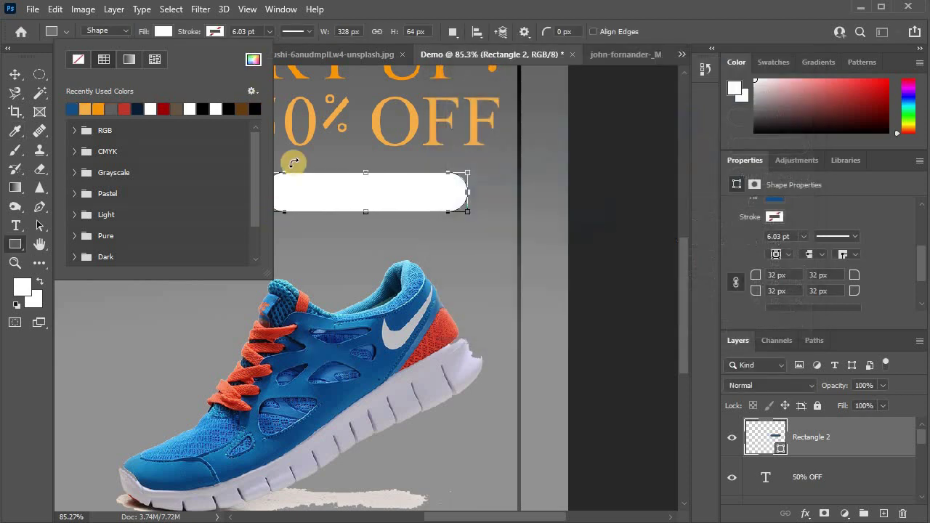
left_click(12, 75)
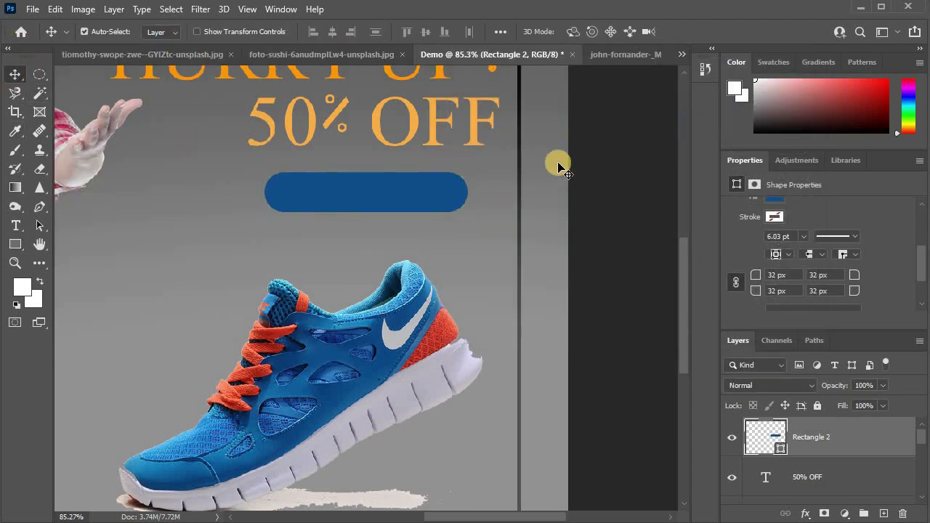
scroll(400, 218, "up", 3)
scroll(380, 239, "up", 2)
Duplicate 50% OFF onto the button, stack it above the button, and retype it ORDER NOW
left_click(378, 120)
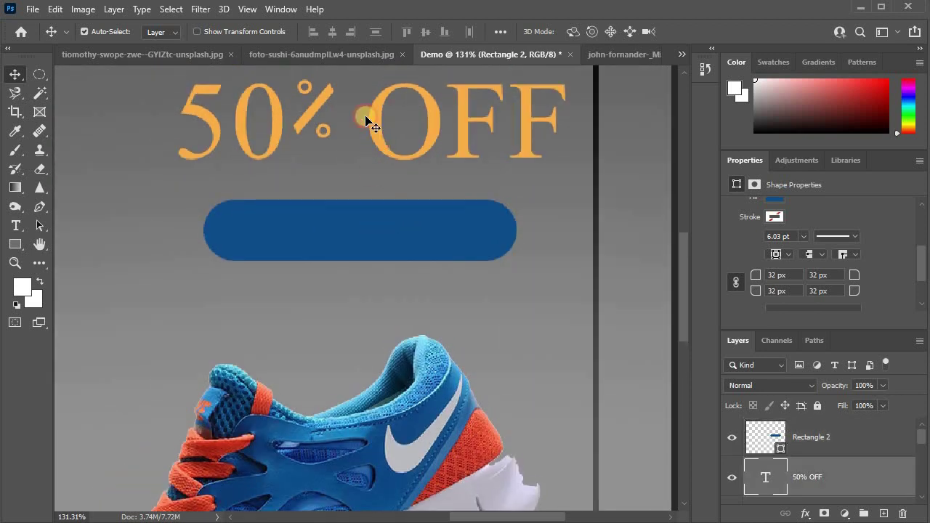
left_click_drag(377, 125, 372, 222)
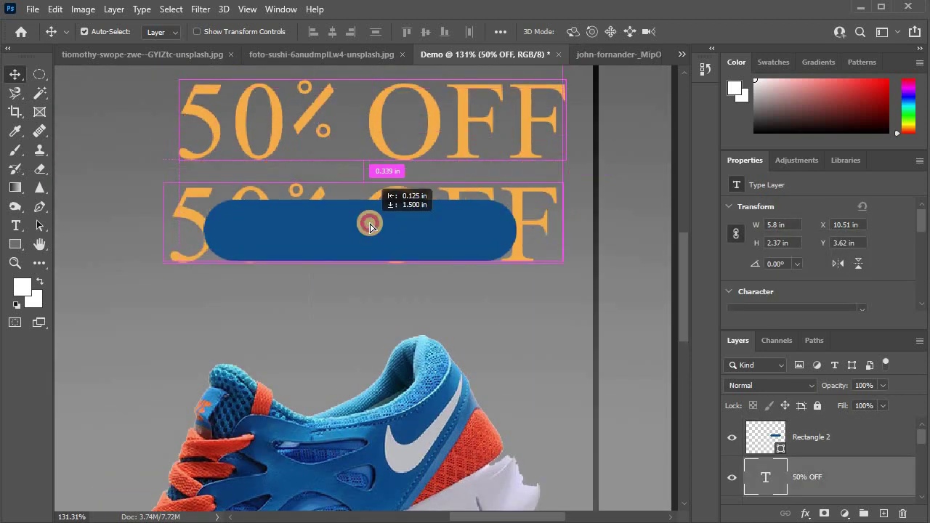
left_click_drag(804, 475, 810, 427)
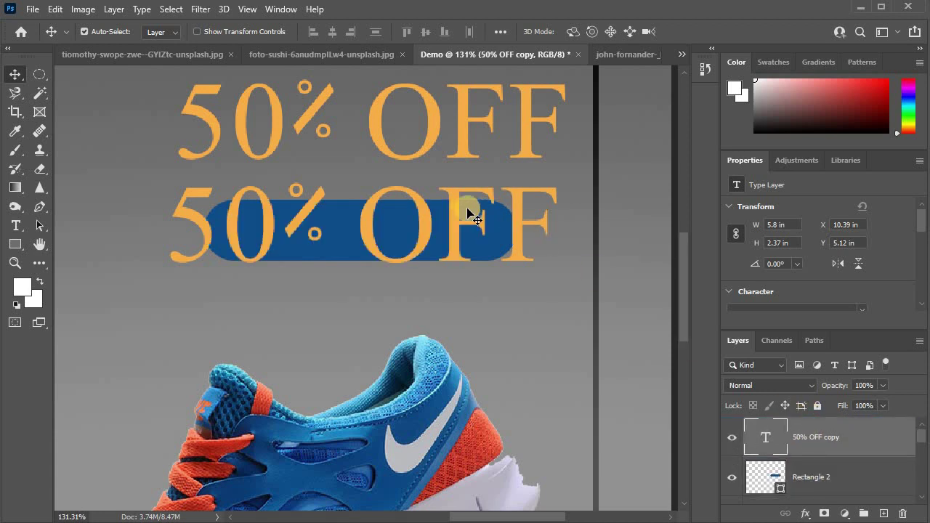
double_click(455, 206)
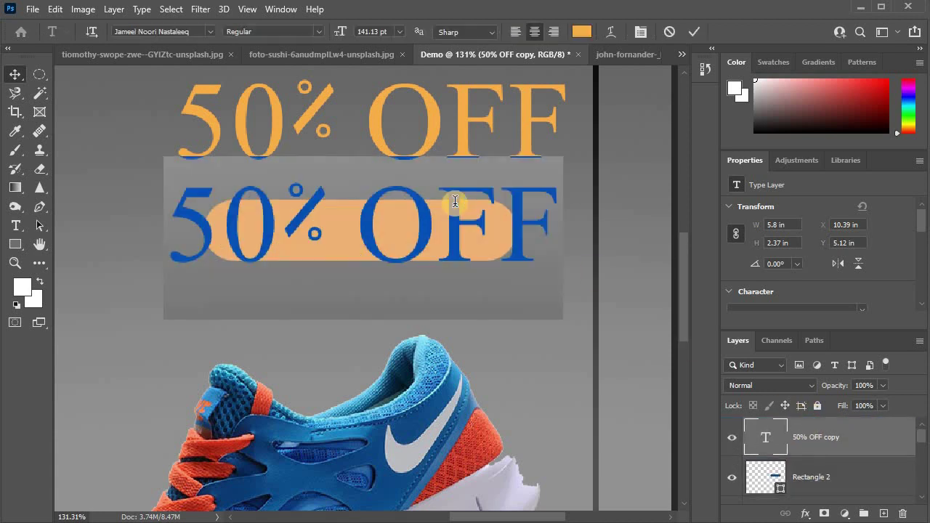
type("S")
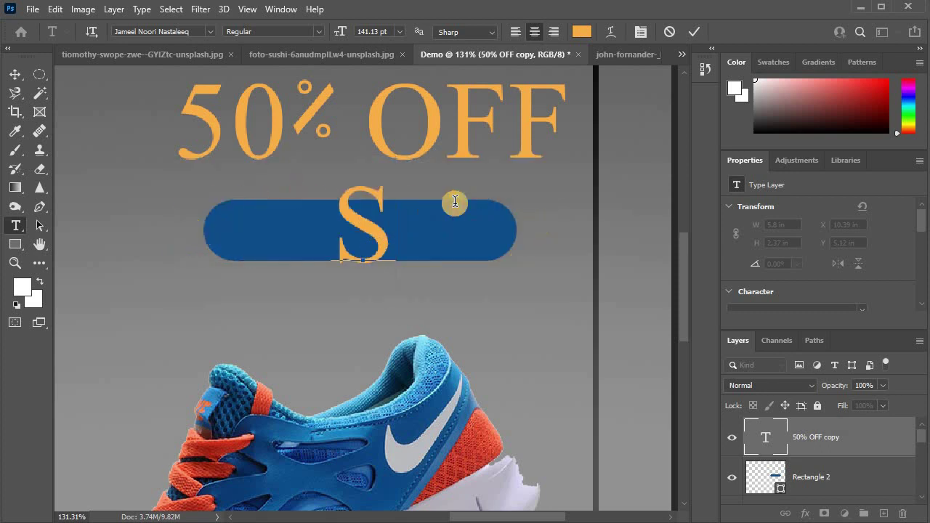
key("BackSpace")
type("SHOP N")
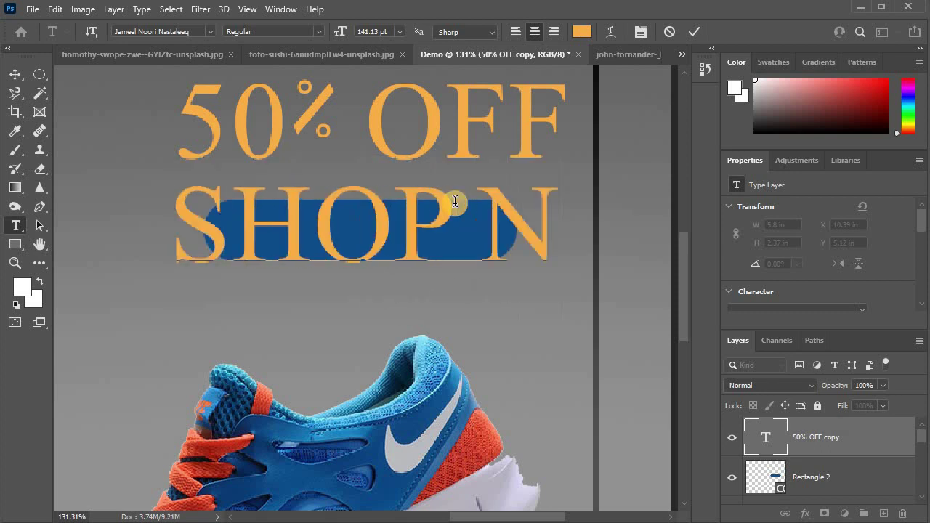
type("OE")
key("BackSpace")
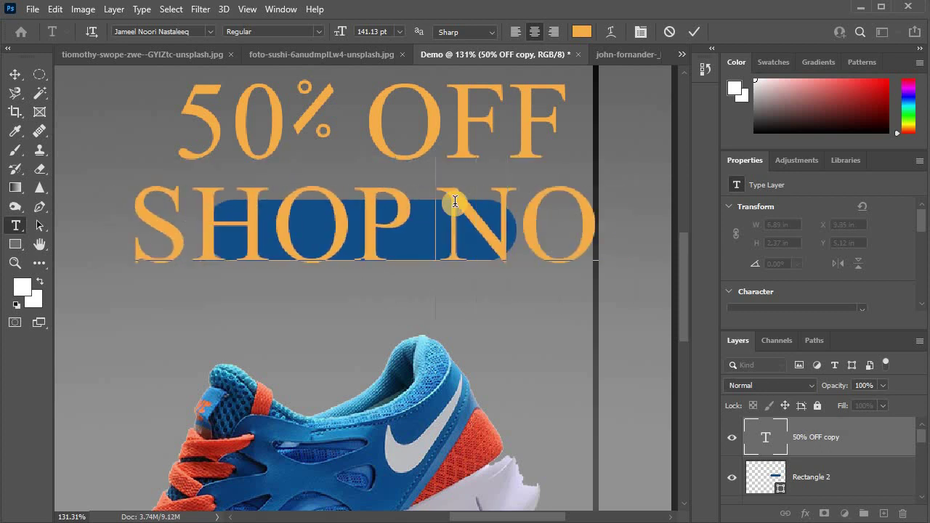
key("BackSpace")
key("BackSpace")
key("BackSpace")
key("BackSpace")
type("OR")
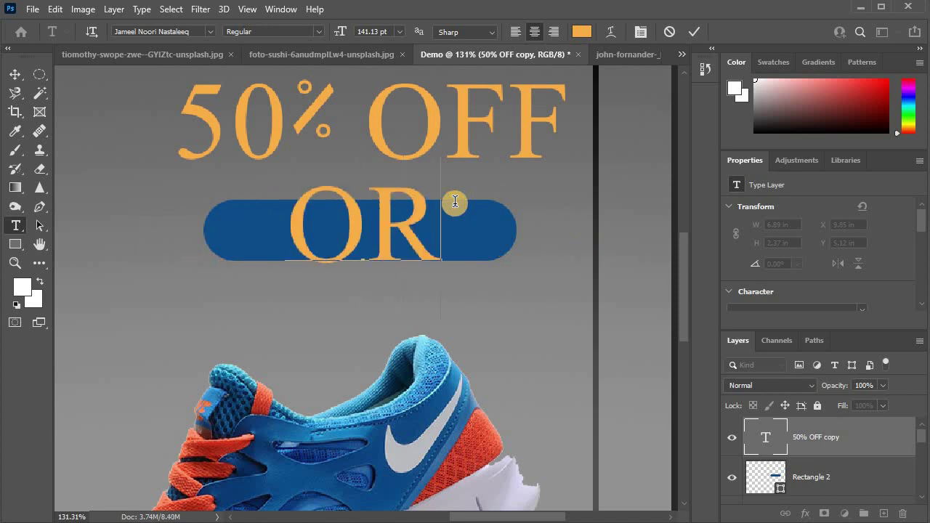
type("DER NOW")
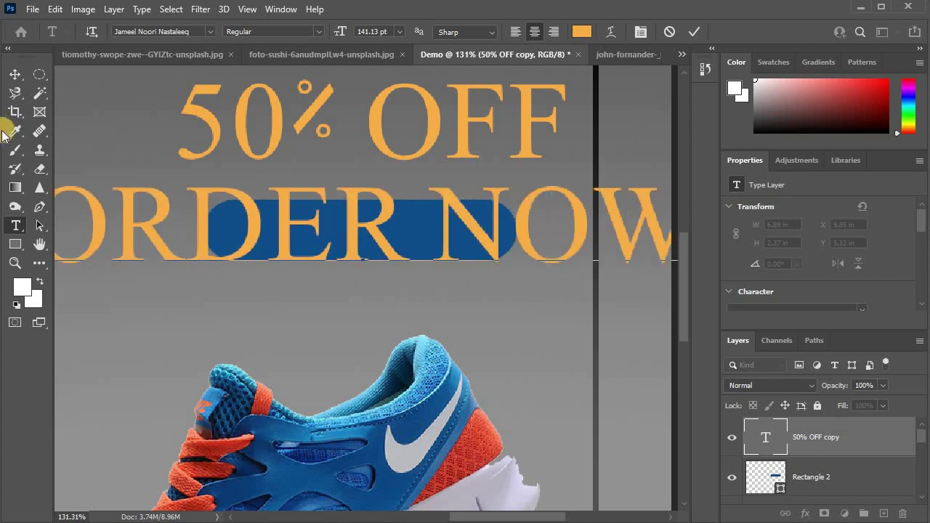
left_click(24, 75)
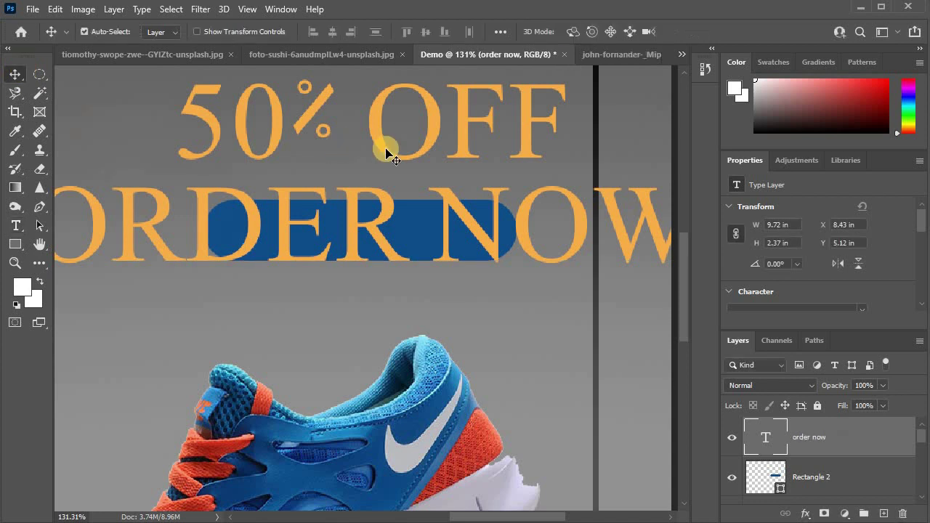
Scale and move the ORDER NOW text so it fills the blue button
key("ctrl+t")
scroll(536, 300, "down", 3)
scroll(284, 265, "down", 2)
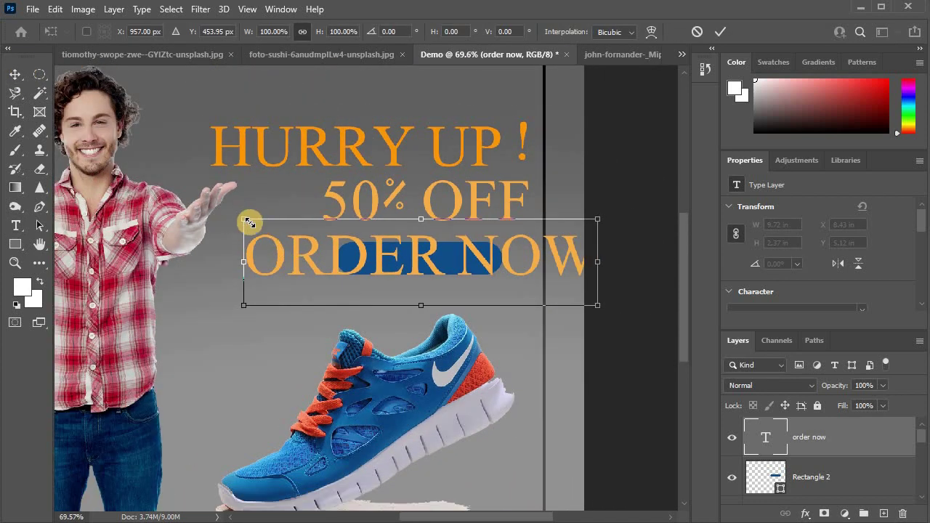
left_click_drag(248, 223, 522, 289)
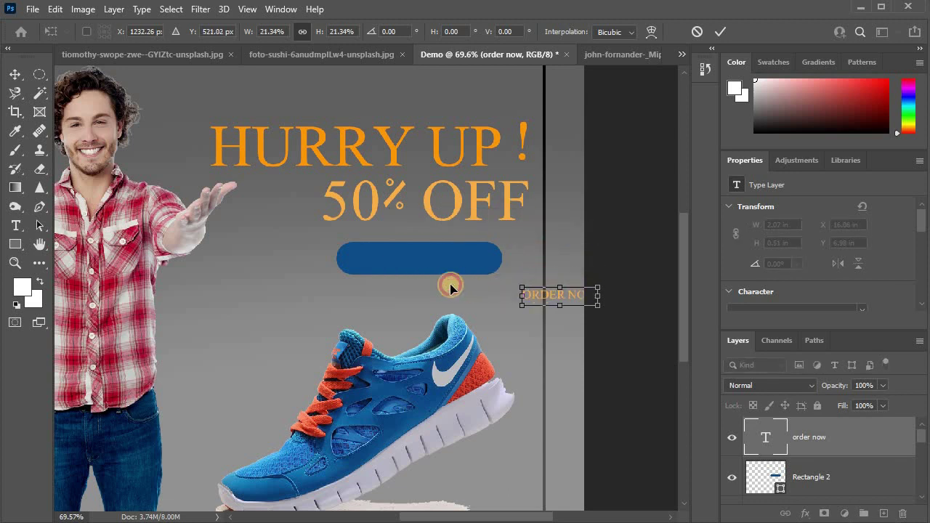
left_click_drag(451, 288, 409, 262)
scroll(410, 262, "up", 5)
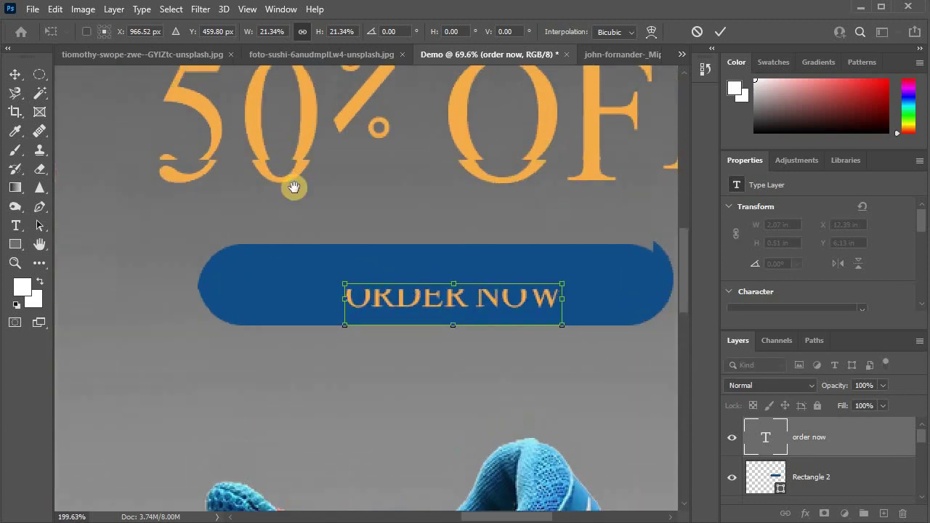
left_click_drag(290, 242, 262, 223)
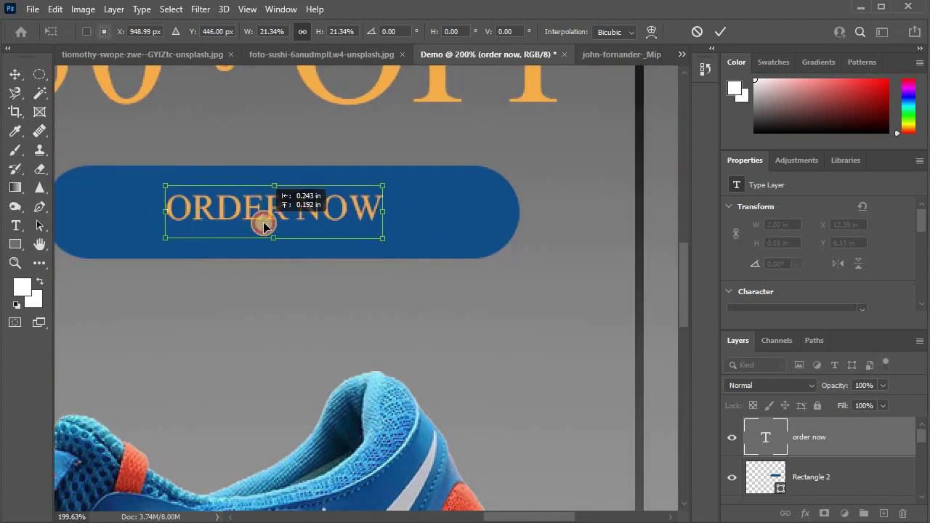
left_click_drag(382, 239, 466, 258)
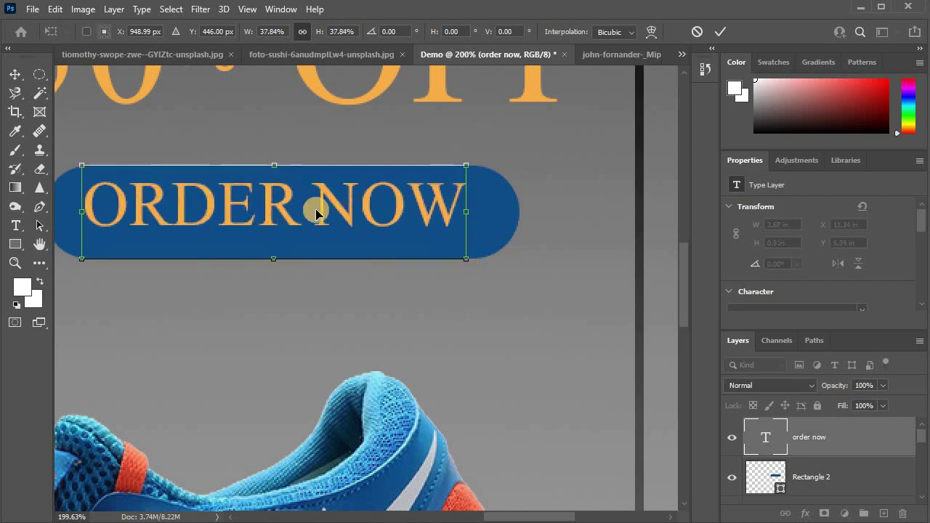
left_click_drag(278, 209, 280, 222)
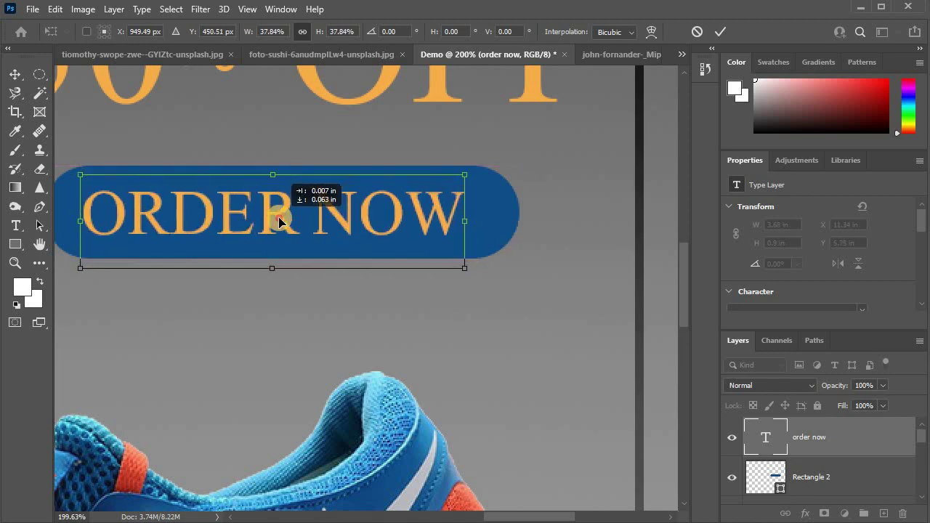
mouse_move(465, 268)
left_mouse_down()
mouse_move(493, 279)
mouse_move(471, 263)
left_mouse_up()
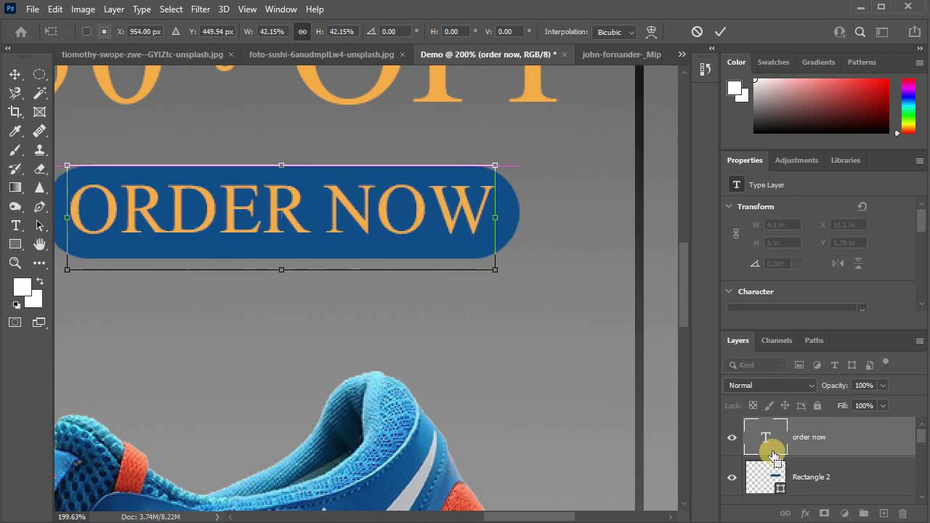
left_click(787, 474)
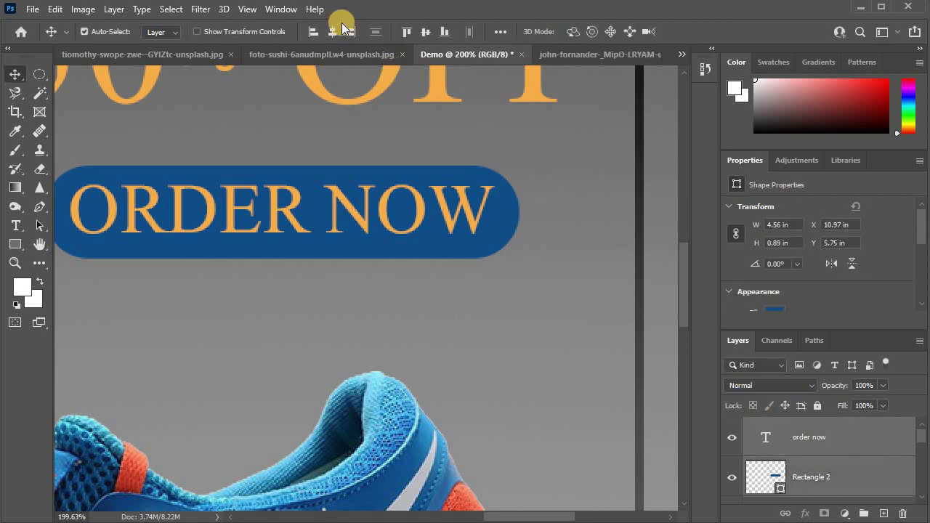
Centre ORDER NOW horizontally and vertically on the button
left_click(330, 31)
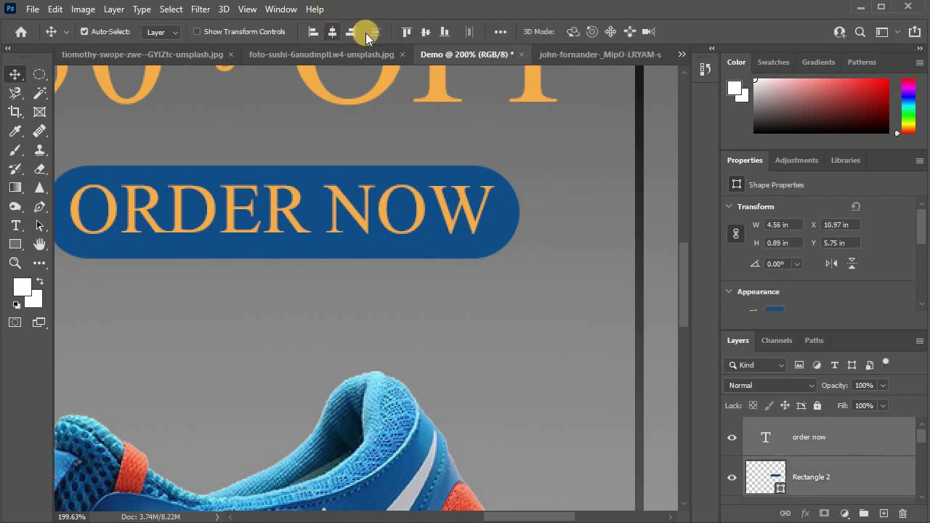
left_click(435, 36)
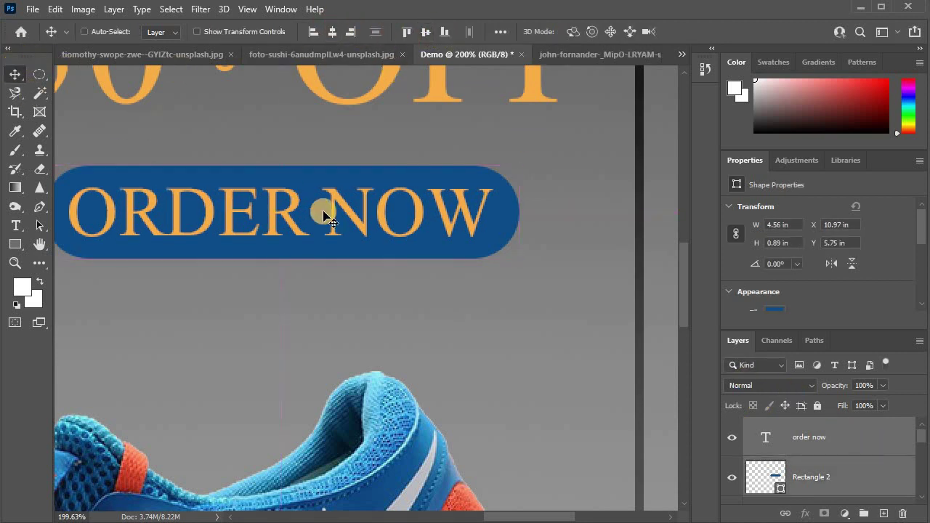
scroll(327, 218, "down", 2)
scroll(322, 193, "down", 2)
scroll(399, 203, "down", 2)
scroll(415, 201, "down", 3)
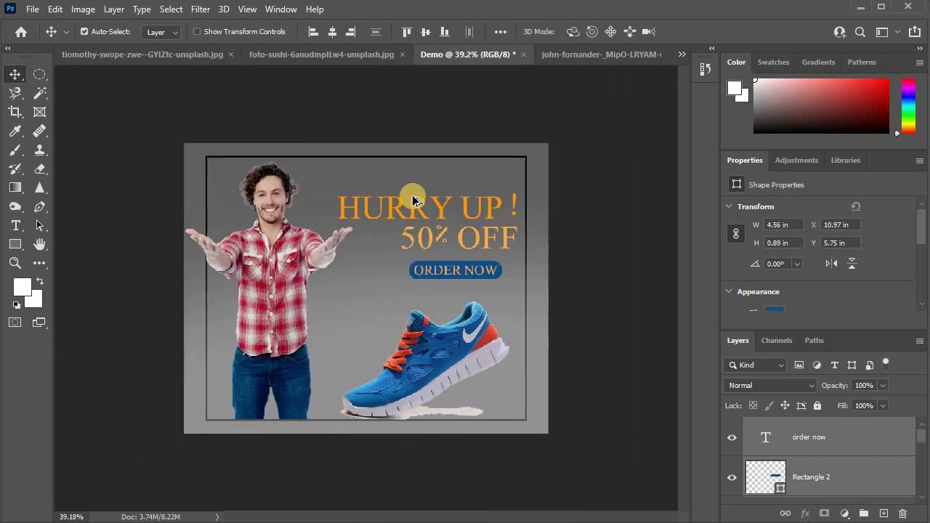
scroll(499, 235, "up", 1)
scroll(311, 152, "up", 1)
scroll(286, 145, "up", 1)
scroll(256, 240, "up", 1)
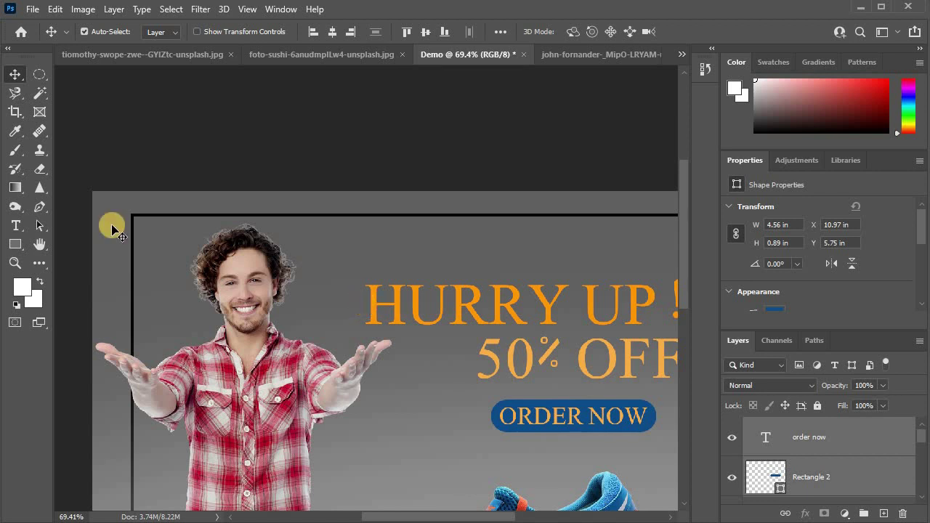
Add an ADIDAS text line and enlarge it about four times above HURRY UP
left_click(15, 226)
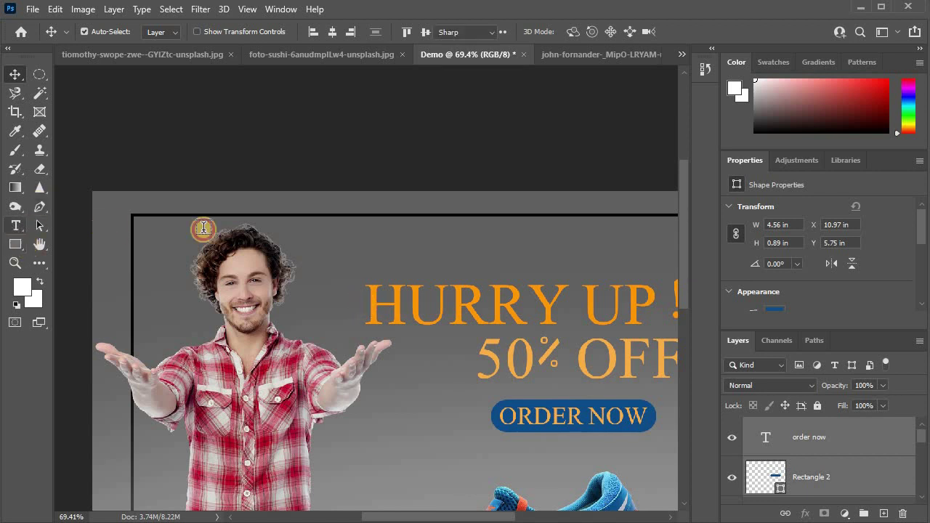
left_click(357, 247)
key("BackSpace")
type("ADIDAS")
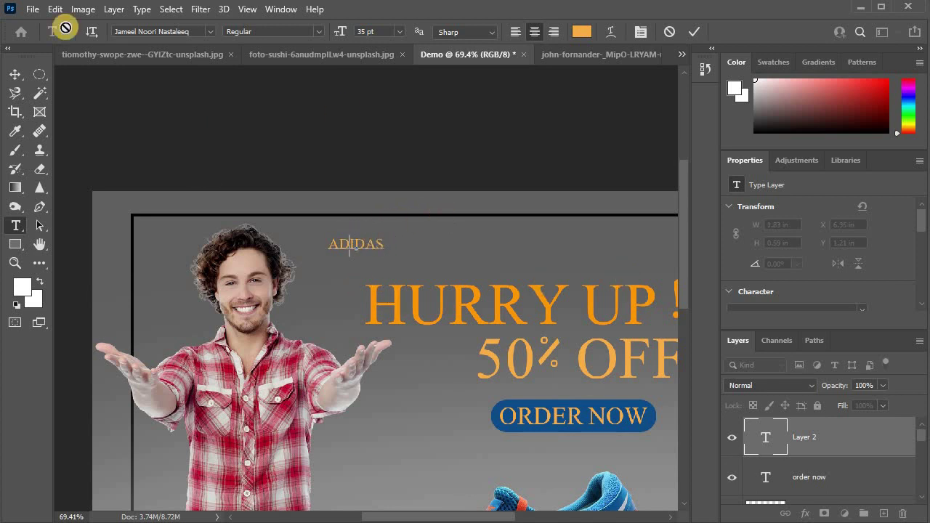
left_click(15, 73)
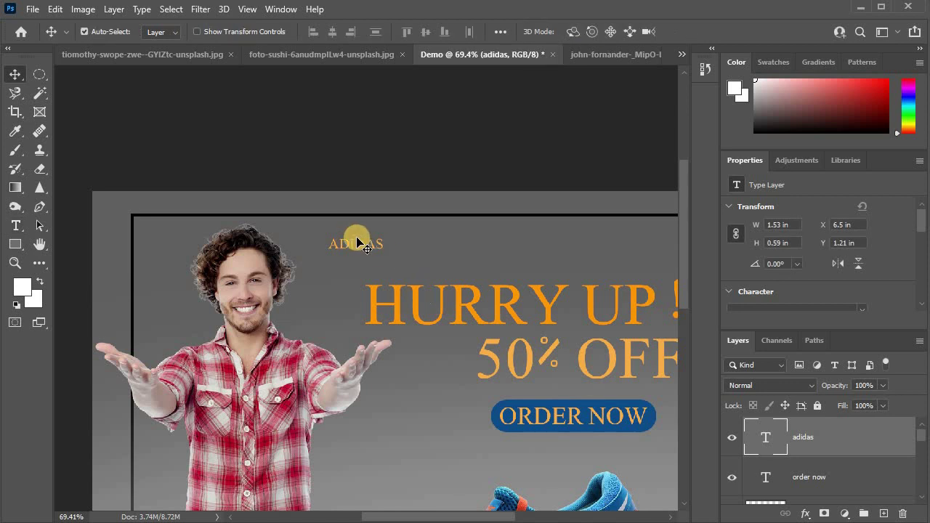
key("ctrl+t")
left_click_drag(391, 254, 569, 320)
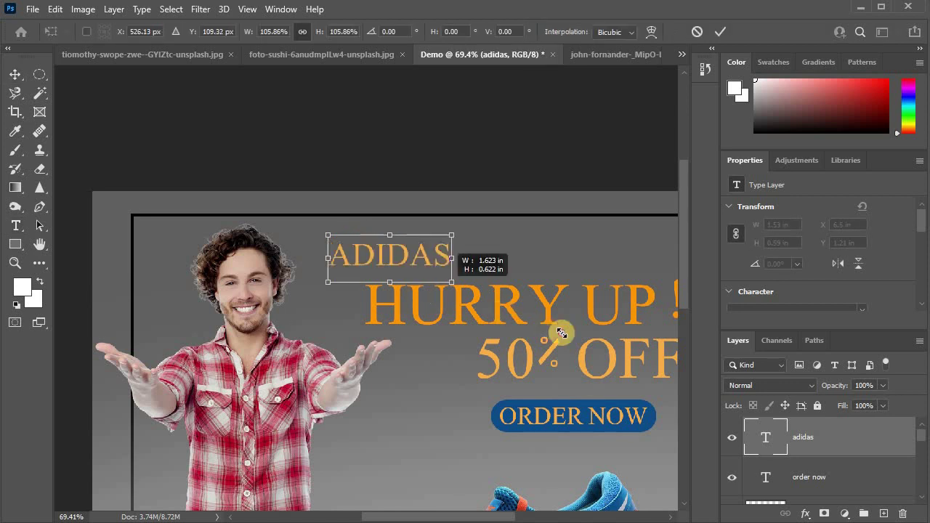
mouse_move(444, 264)
left_mouse_down()
mouse_move(418, 239)
mouse_move(386, 253)
left_mouse_up()
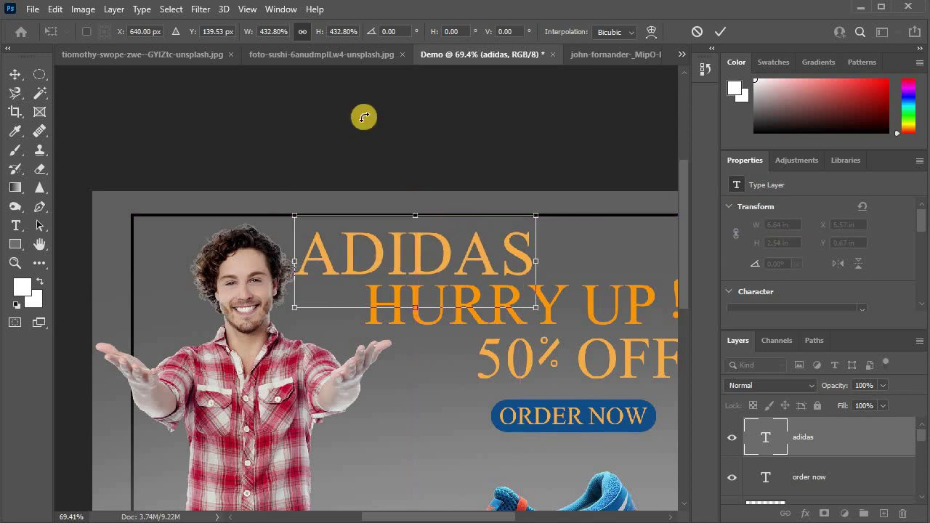
left_click(15, 74)
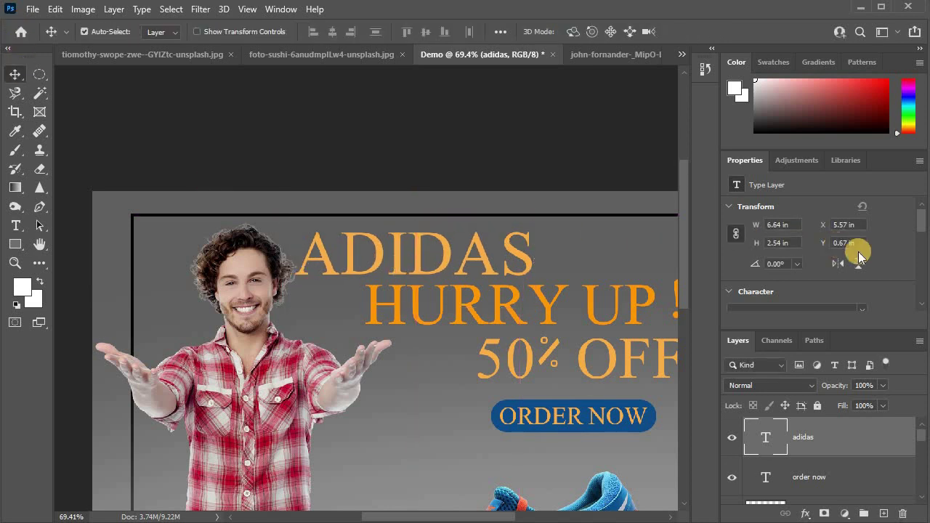
Set the ADIDAS headline font to Futura Hv BT Heavy
scroll(505, 242, "down", 2)
scroll(836, 232, "down", 1)
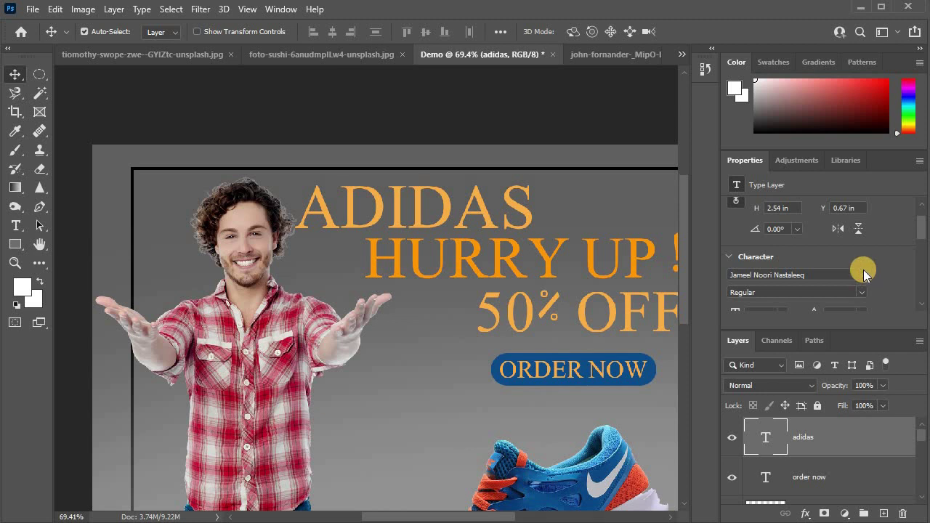
left_click(864, 270)
type("Arial")
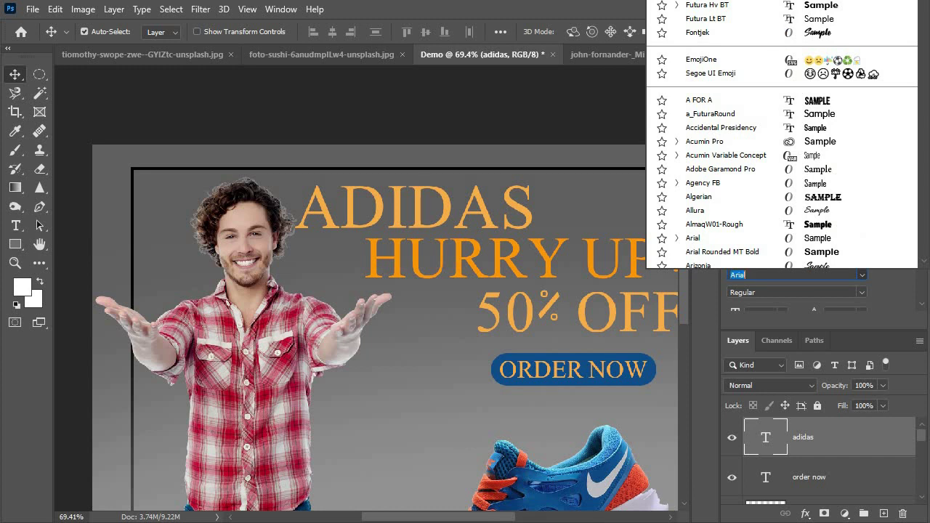
type("Fre")
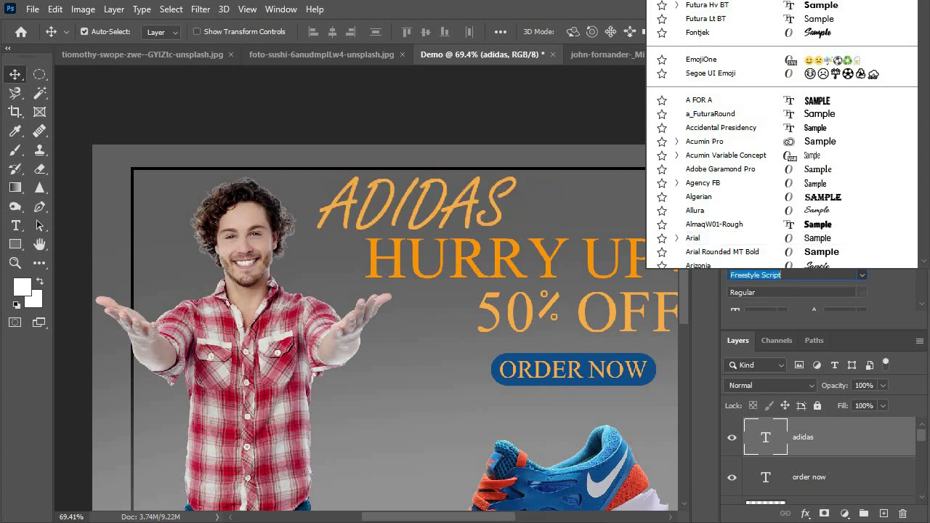
left_click(706, 18)
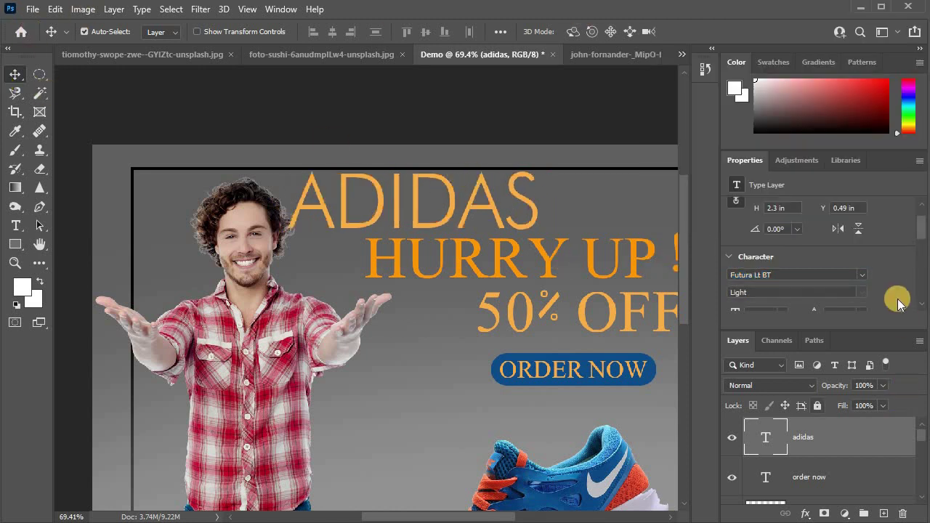
left_click(859, 277)
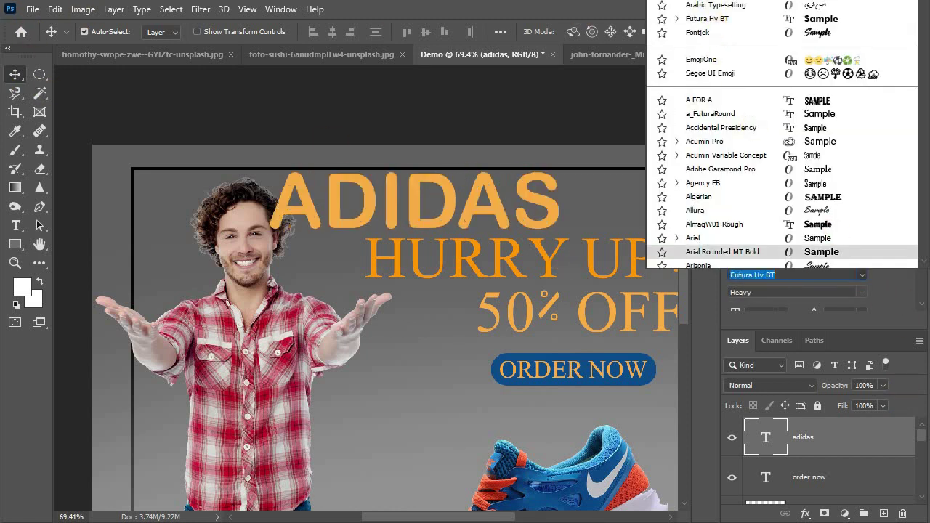
left_click(709, 19)
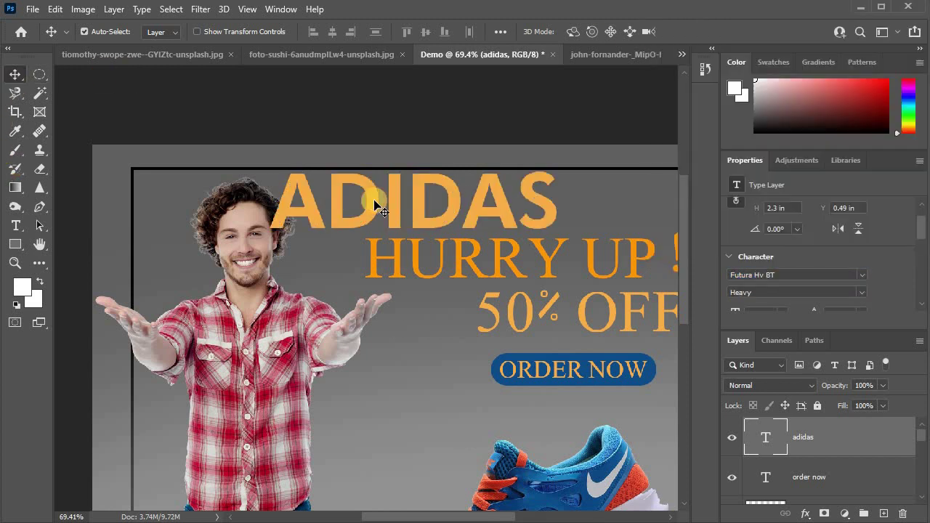
Position the ADIDAS headline at the top and fine-tune the 50% OFF text's position
left_click_drag(374, 201, 512, 206)
scroll(512, 207, "down", 3)
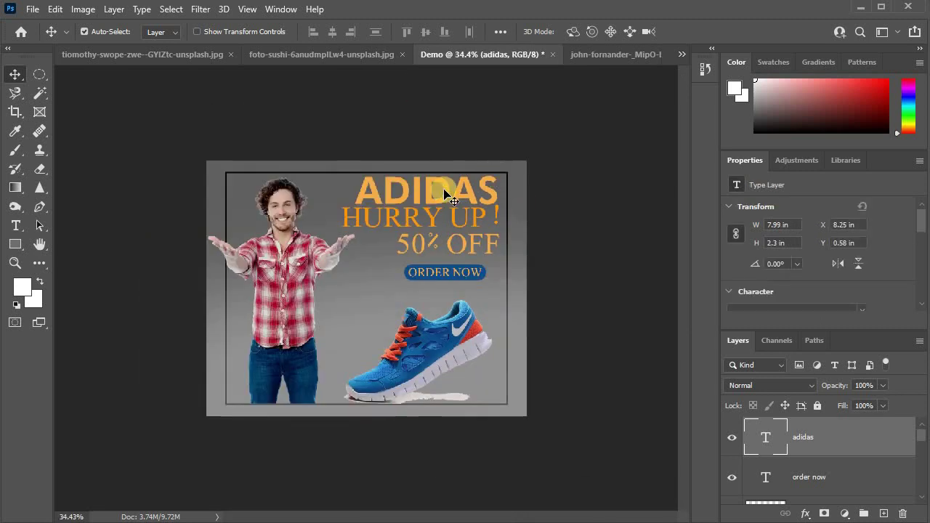
left_click_drag(437, 193, 430, 191)
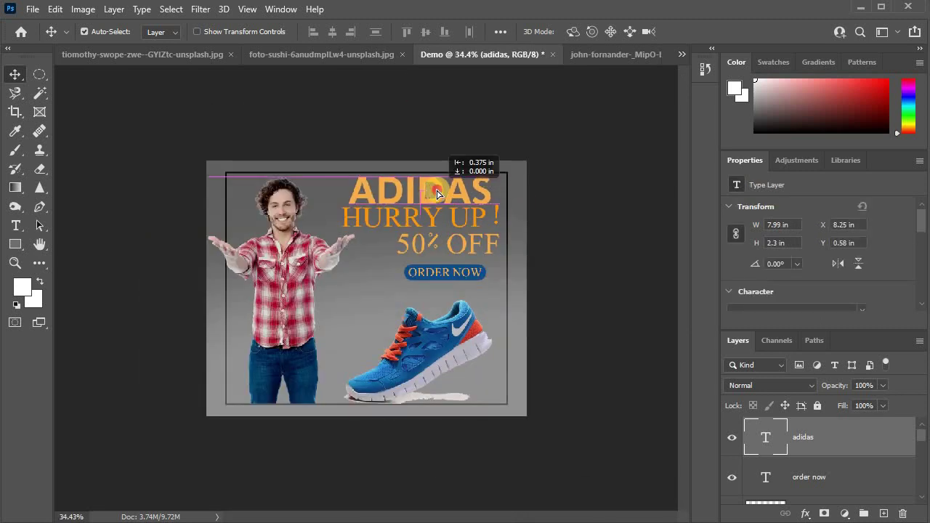
left_click(462, 251)
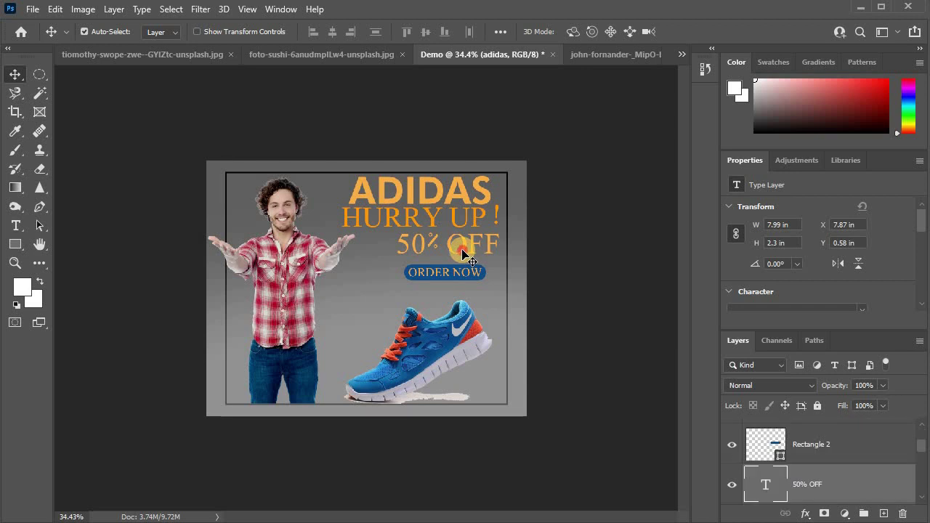
left_click_drag(463, 253, 465, 251)
scroll(370, 142, "up", 3)
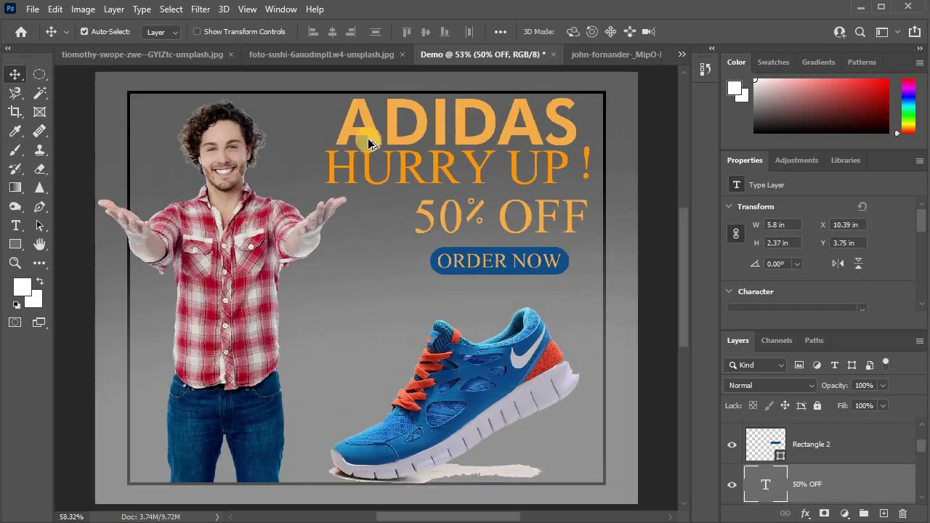
scroll(371, 142, "up", 3)
Change the ADIDAS headline colour to black, 000000
scroll(348, 293, "up", 3)
left_click(378, 241)
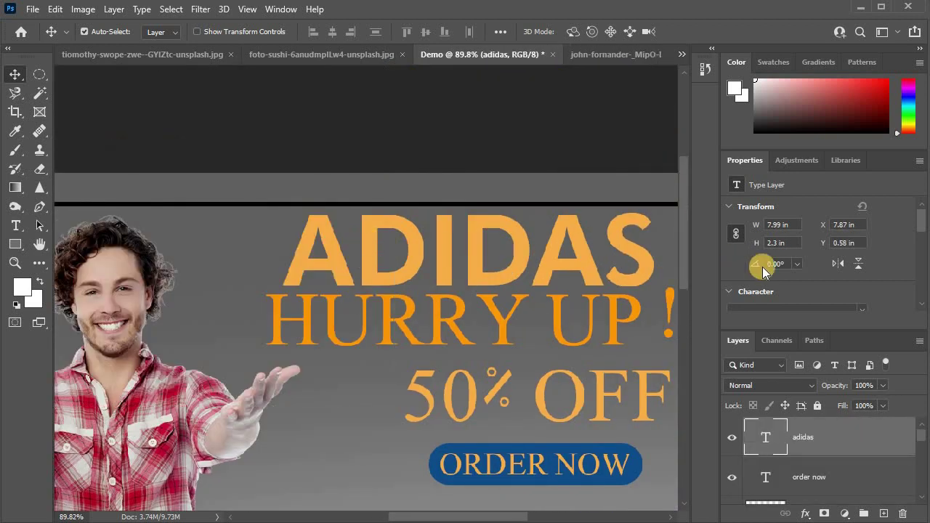
scroll(762, 267, "down", 3)
scroll(815, 274, "down", 2)
left_click(836, 254)
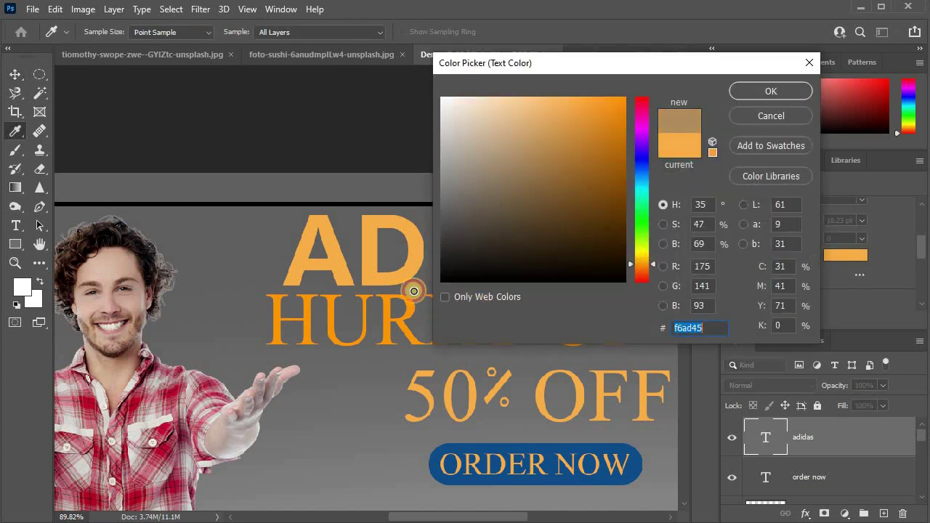
type("000000")
left_click(745, 92)
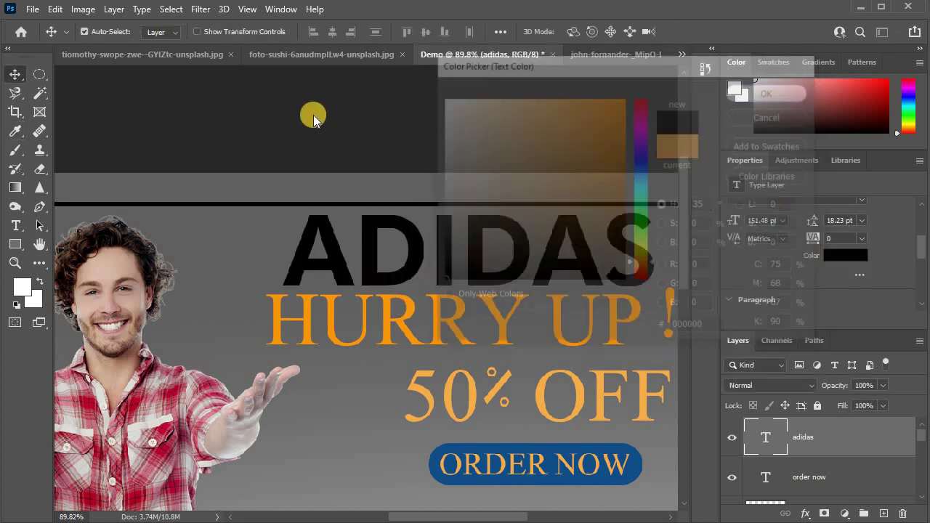
Move the HURRY UP! line slightly down
scroll(384, 249, "up", 2)
scroll(422, 276, "down", 2)
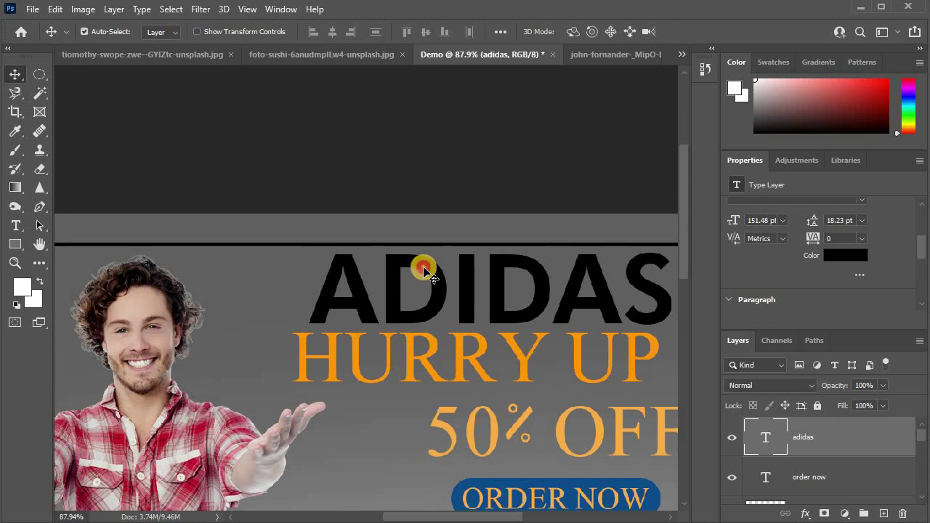
scroll(442, 239, "down", 5)
scroll(551, 133, "up", 5)
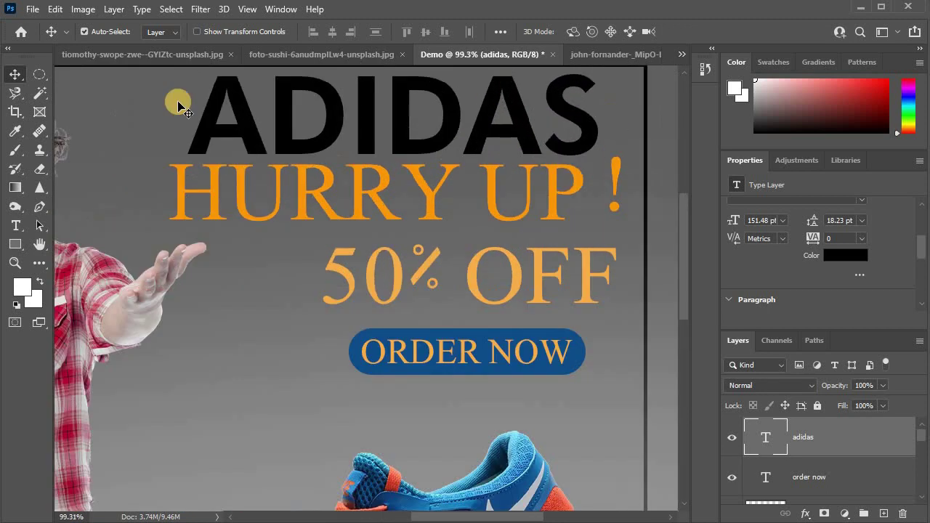
scroll(181, 109, "down", 1)
scroll(181, 128, "down", 3)
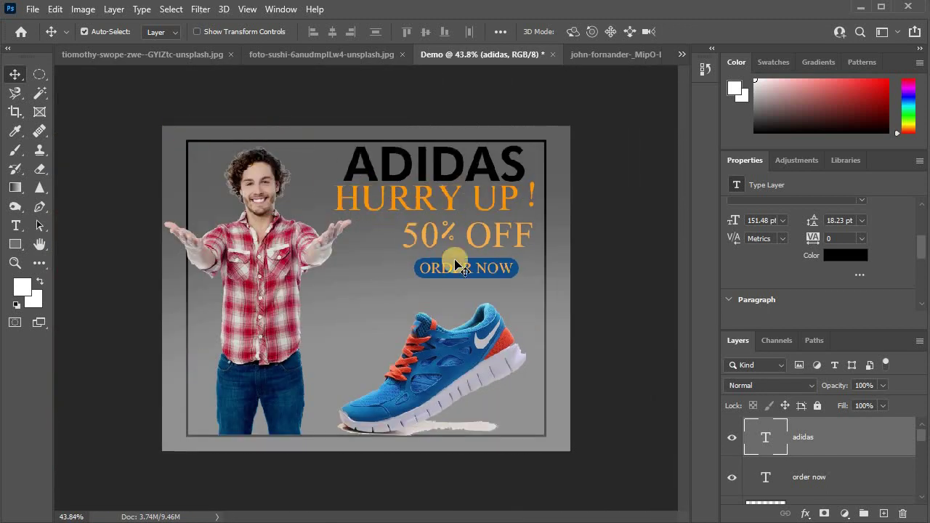
scroll(342, 170, "up", 1)
scroll(411, 207, "up", 3)
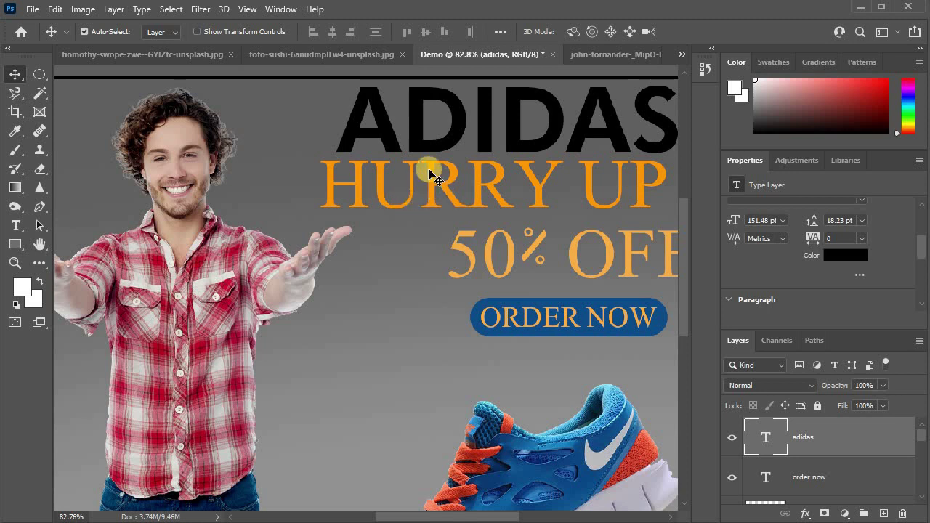
left_click_drag(428, 174, 429, 185)
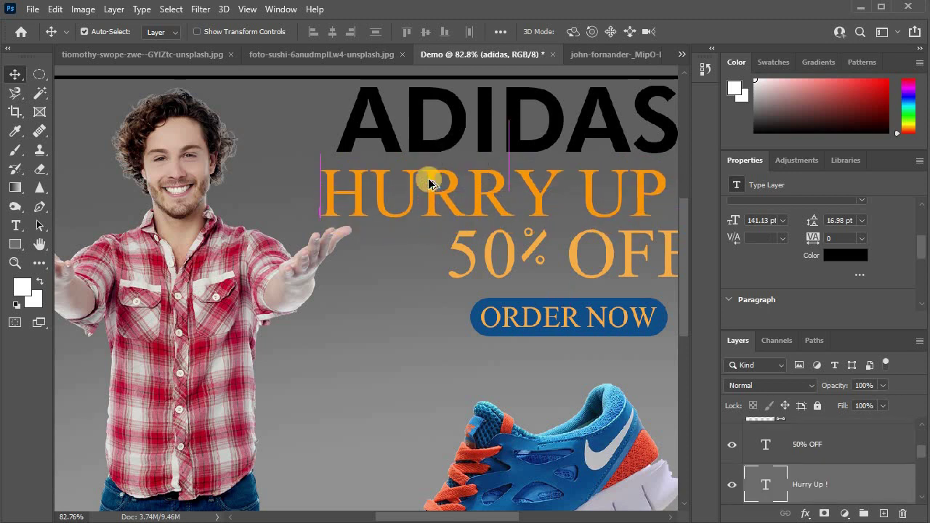
Move the sneaker up closer to ORDER NOW, then select several ad layers together
scroll(431, 184, "down", 2)
scroll(429, 183, "down", 1)
scroll(366, 318, "up", 2)
scroll(438, 422, "up", 2)
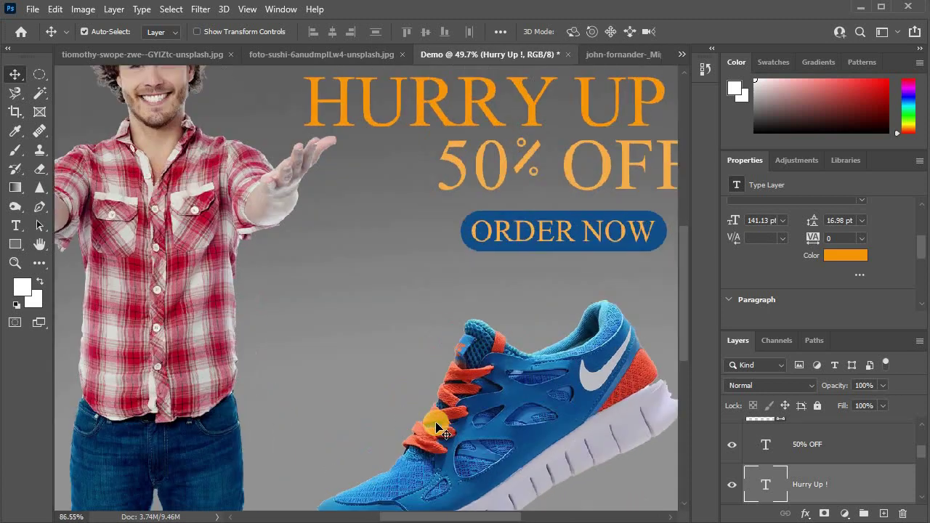
left_click_drag(479, 393, 464, 366)
scroll(478, 380, "down", 2)
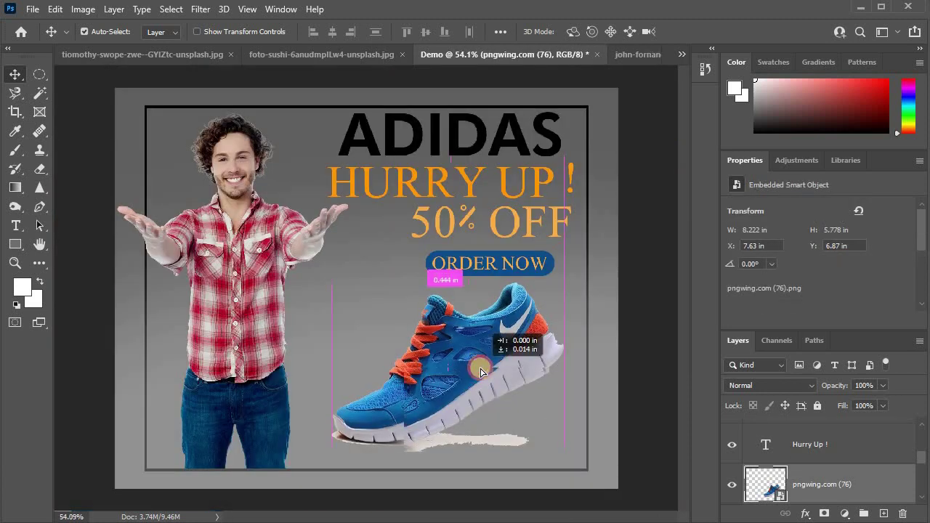
scroll(257, 174, "down", 3)
scroll(269, 192, "up", 2)
scroll(266, 130, "up", 1)
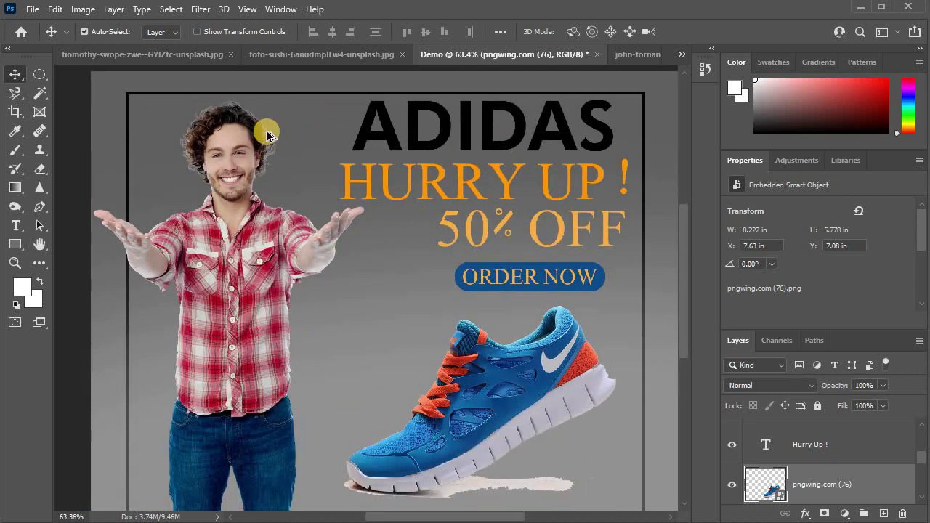
scroll(281, 125, "down", 1)
scroll(282, 129, "down", 2)
left_click_drag(218, 146, 483, 357)
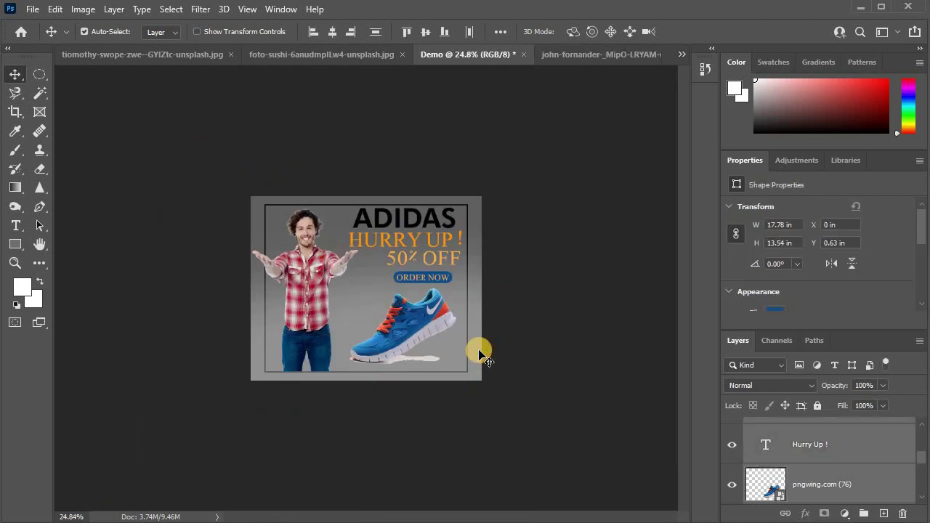
Check the ad's spacing, then close the foto-sushi photo and the man-looking-up photo without saving
key("ctrl")
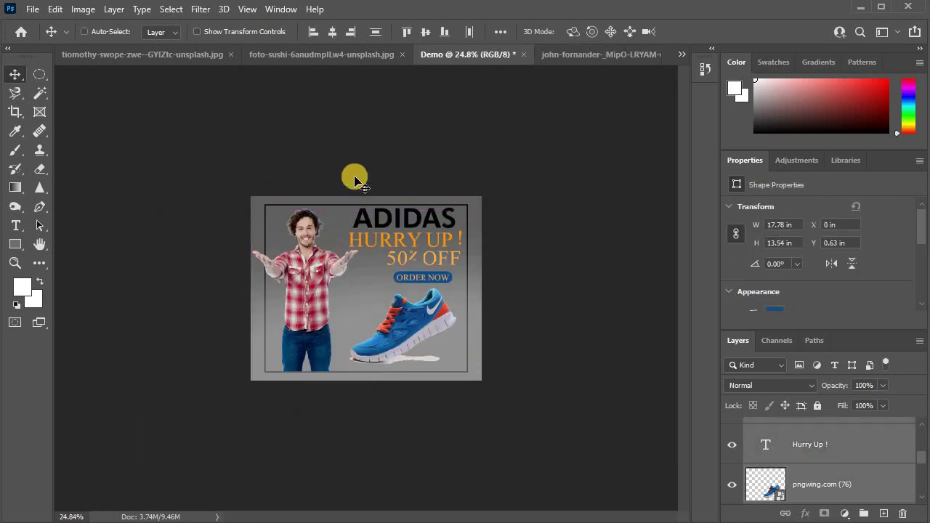
scroll(364, 171, "up", 1)
scroll(276, 190, "up", 2)
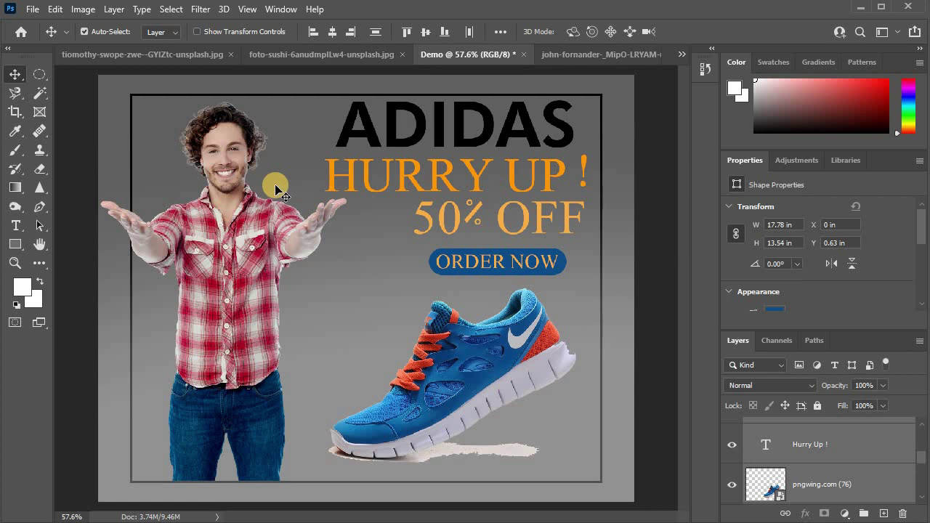
scroll(591, 100, "down", 1)
left_click(399, 55)
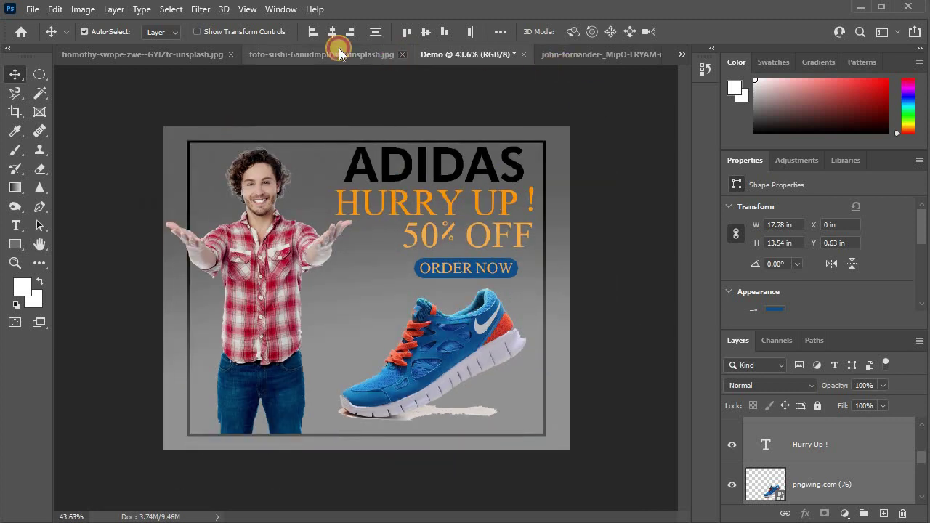
left_click(459, 211)
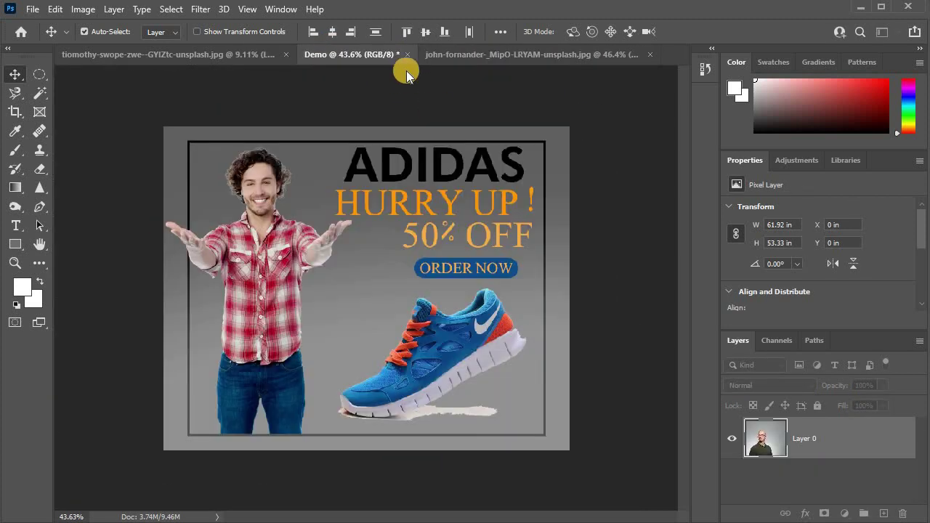
left_click(651, 55)
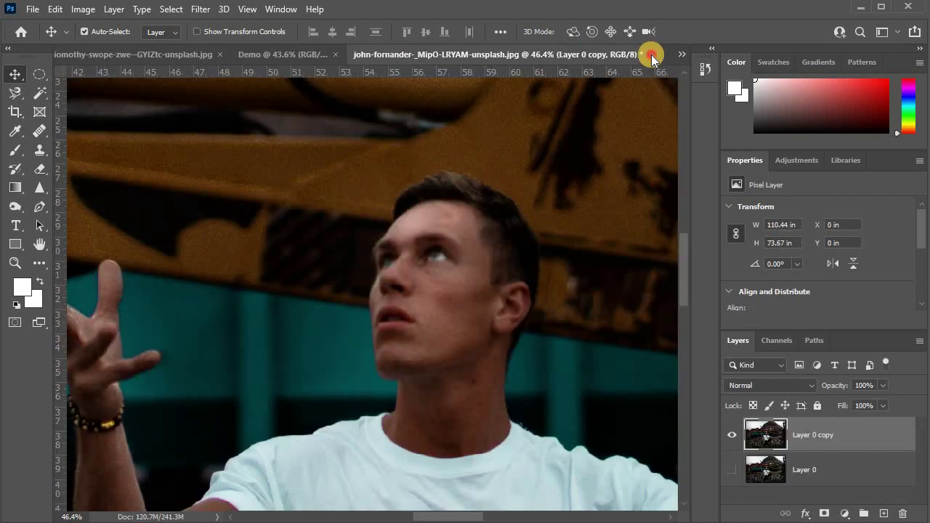
left_click(458, 209)
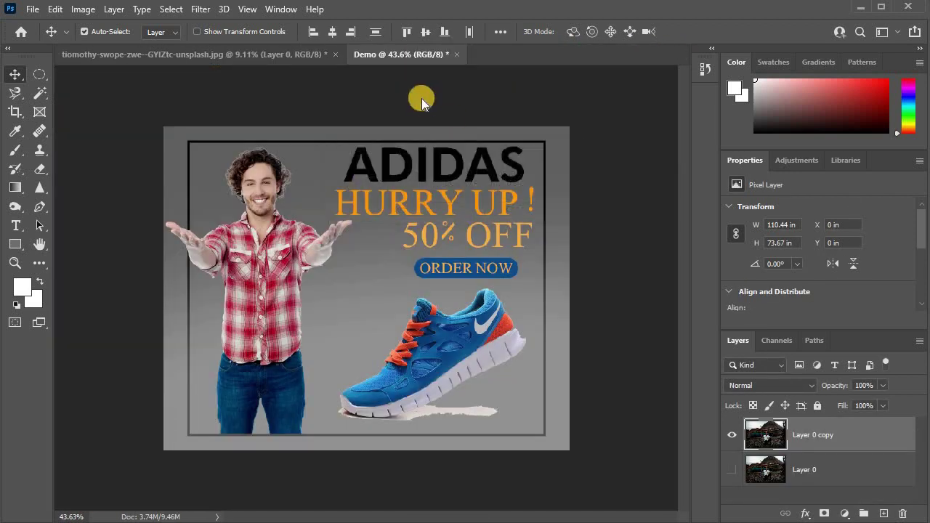
Start closing the Demo ad document, bringing up its save-changes prompt
scroll(265, 207, "up", 2)
scroll(259, 208, "down", 3)
scroll(201, 208, "up", 3)
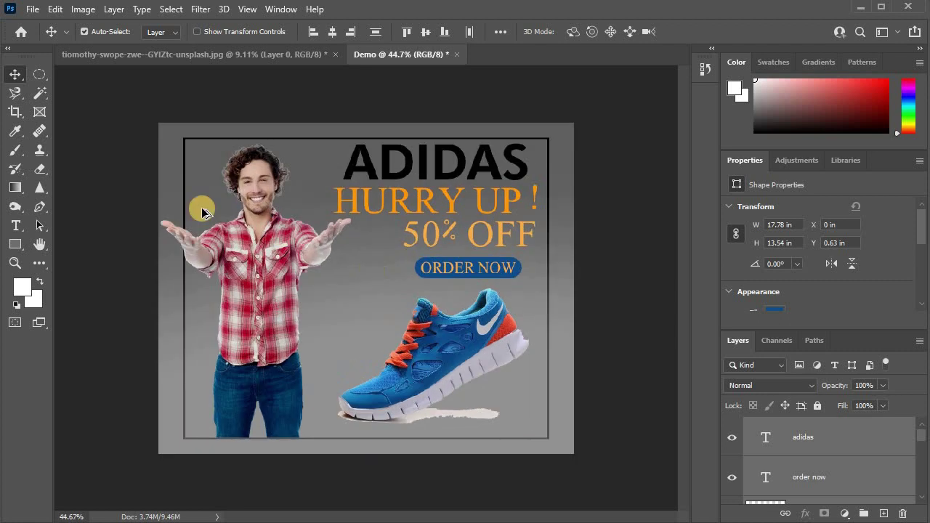
scroll(291, 175, "down", 1)
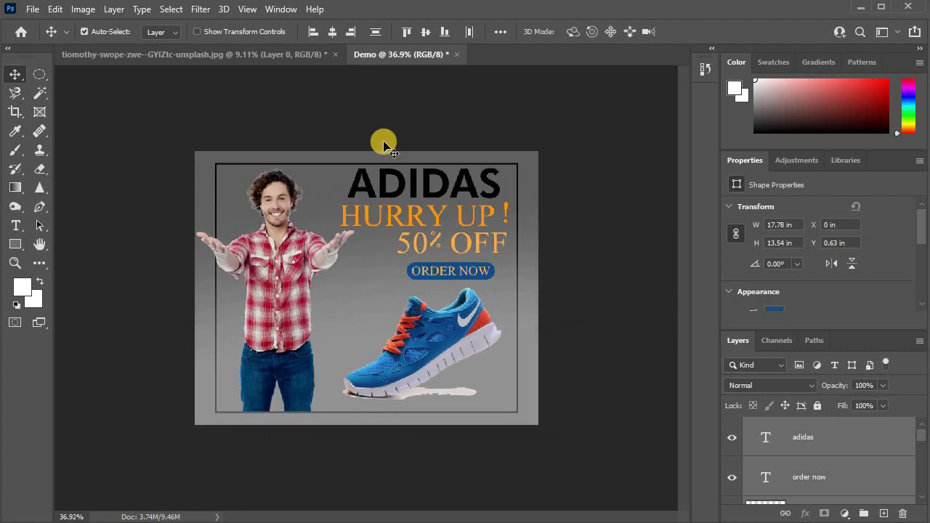
left_click(455, 54)
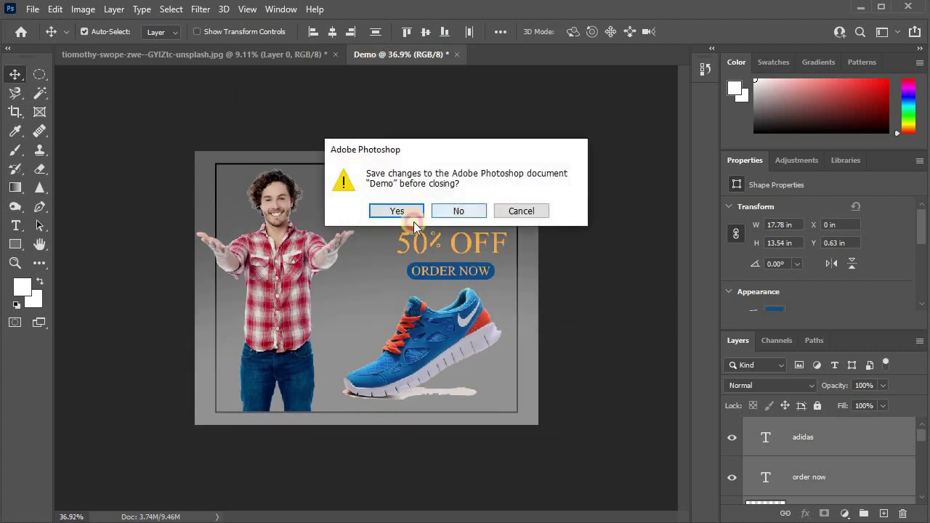